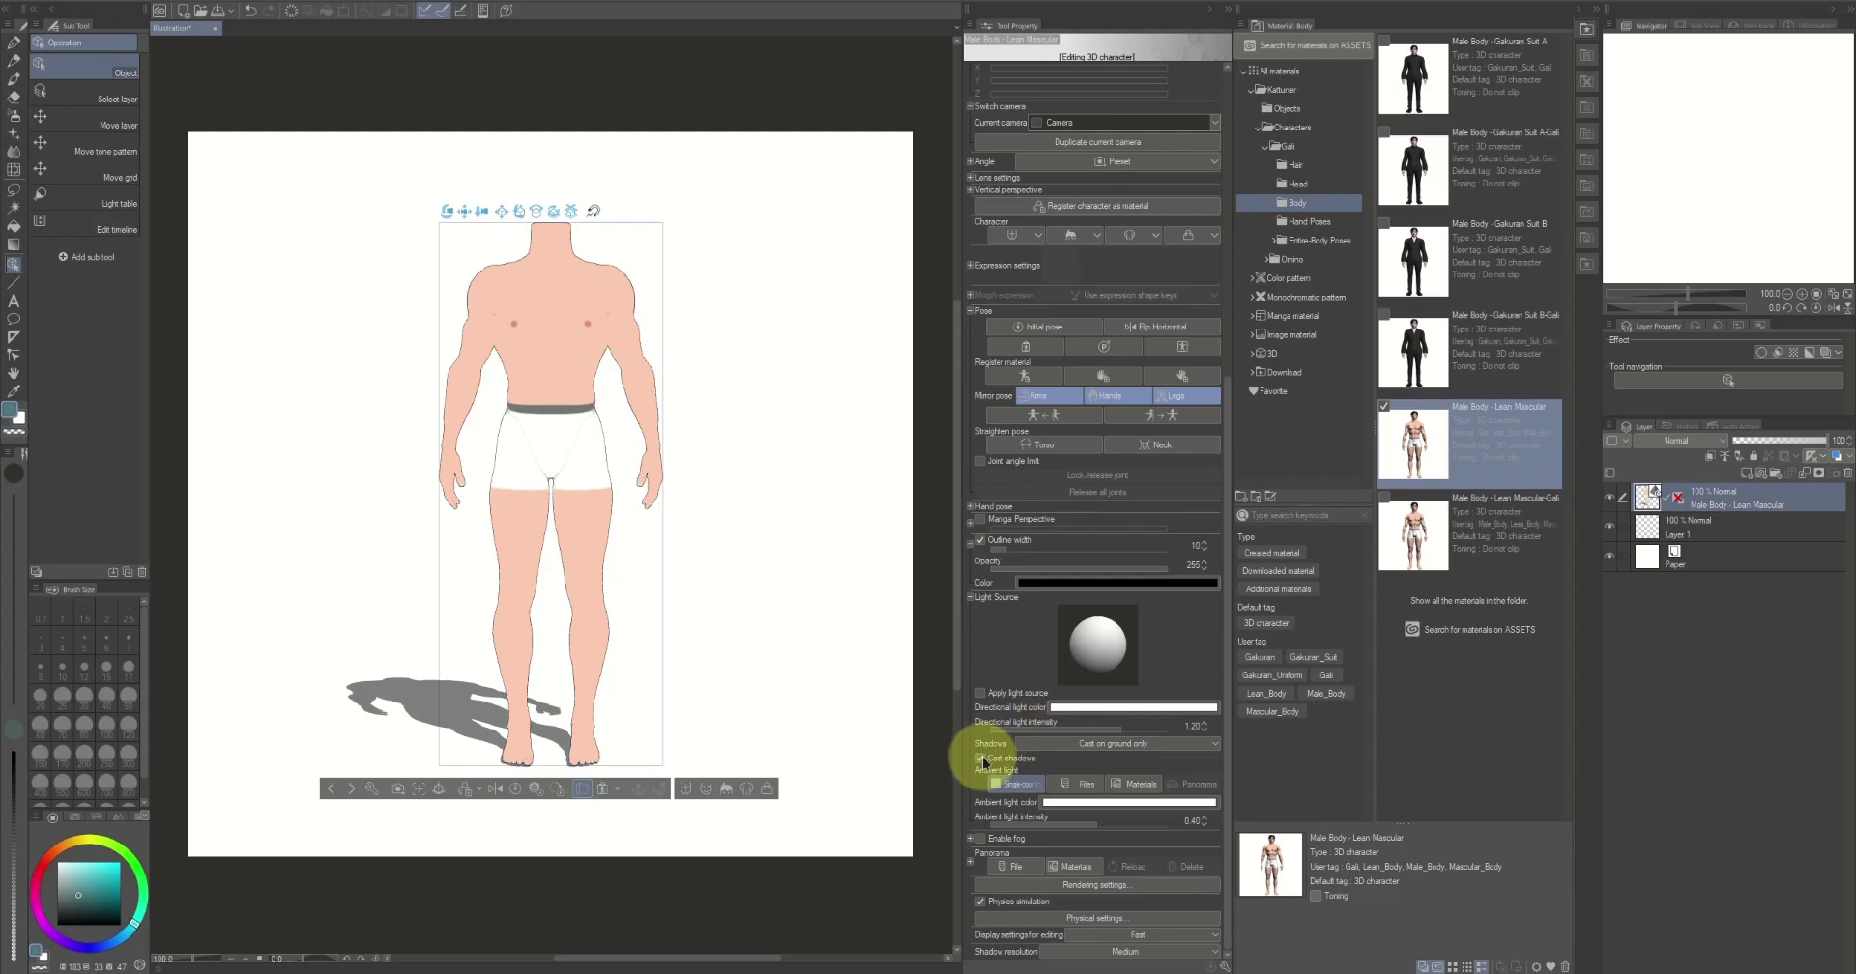
Turn off cast shadows for the Male Body - Lean Muscular model and apply the light source to it
{"action": "left_click", "coordinate": [981, 759]}
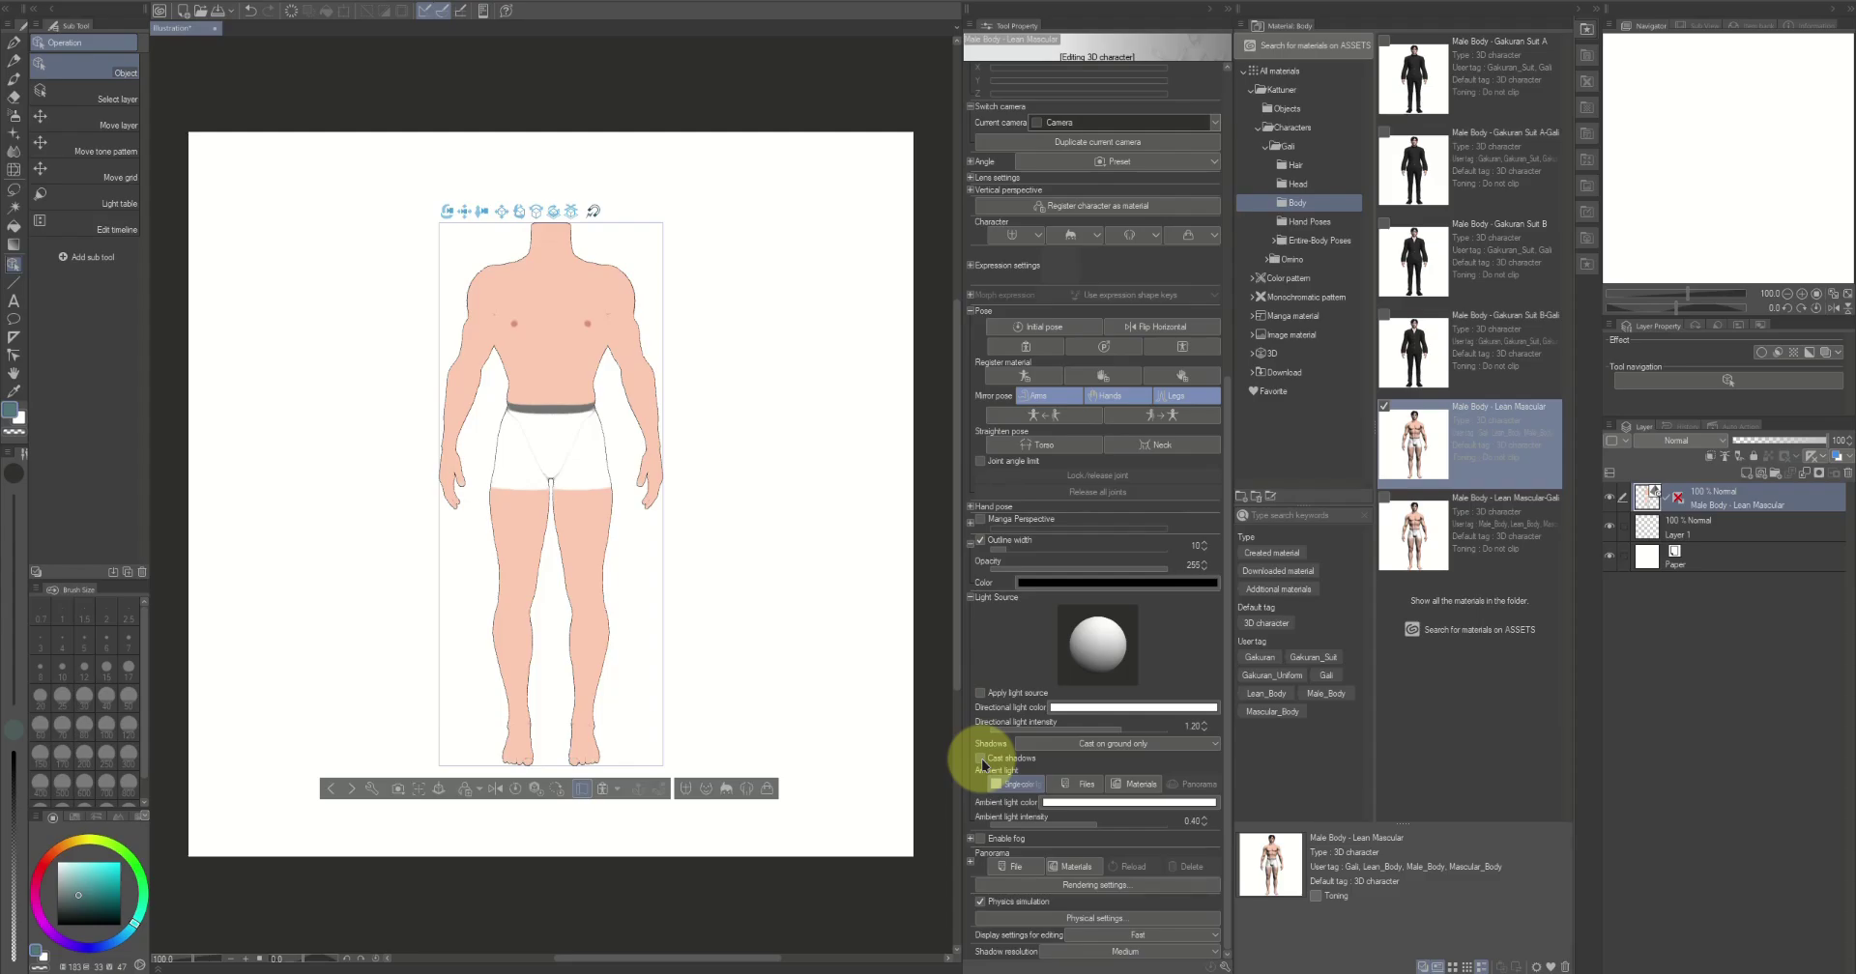
{"action": "left_click", "coordinate": [979, 693]}
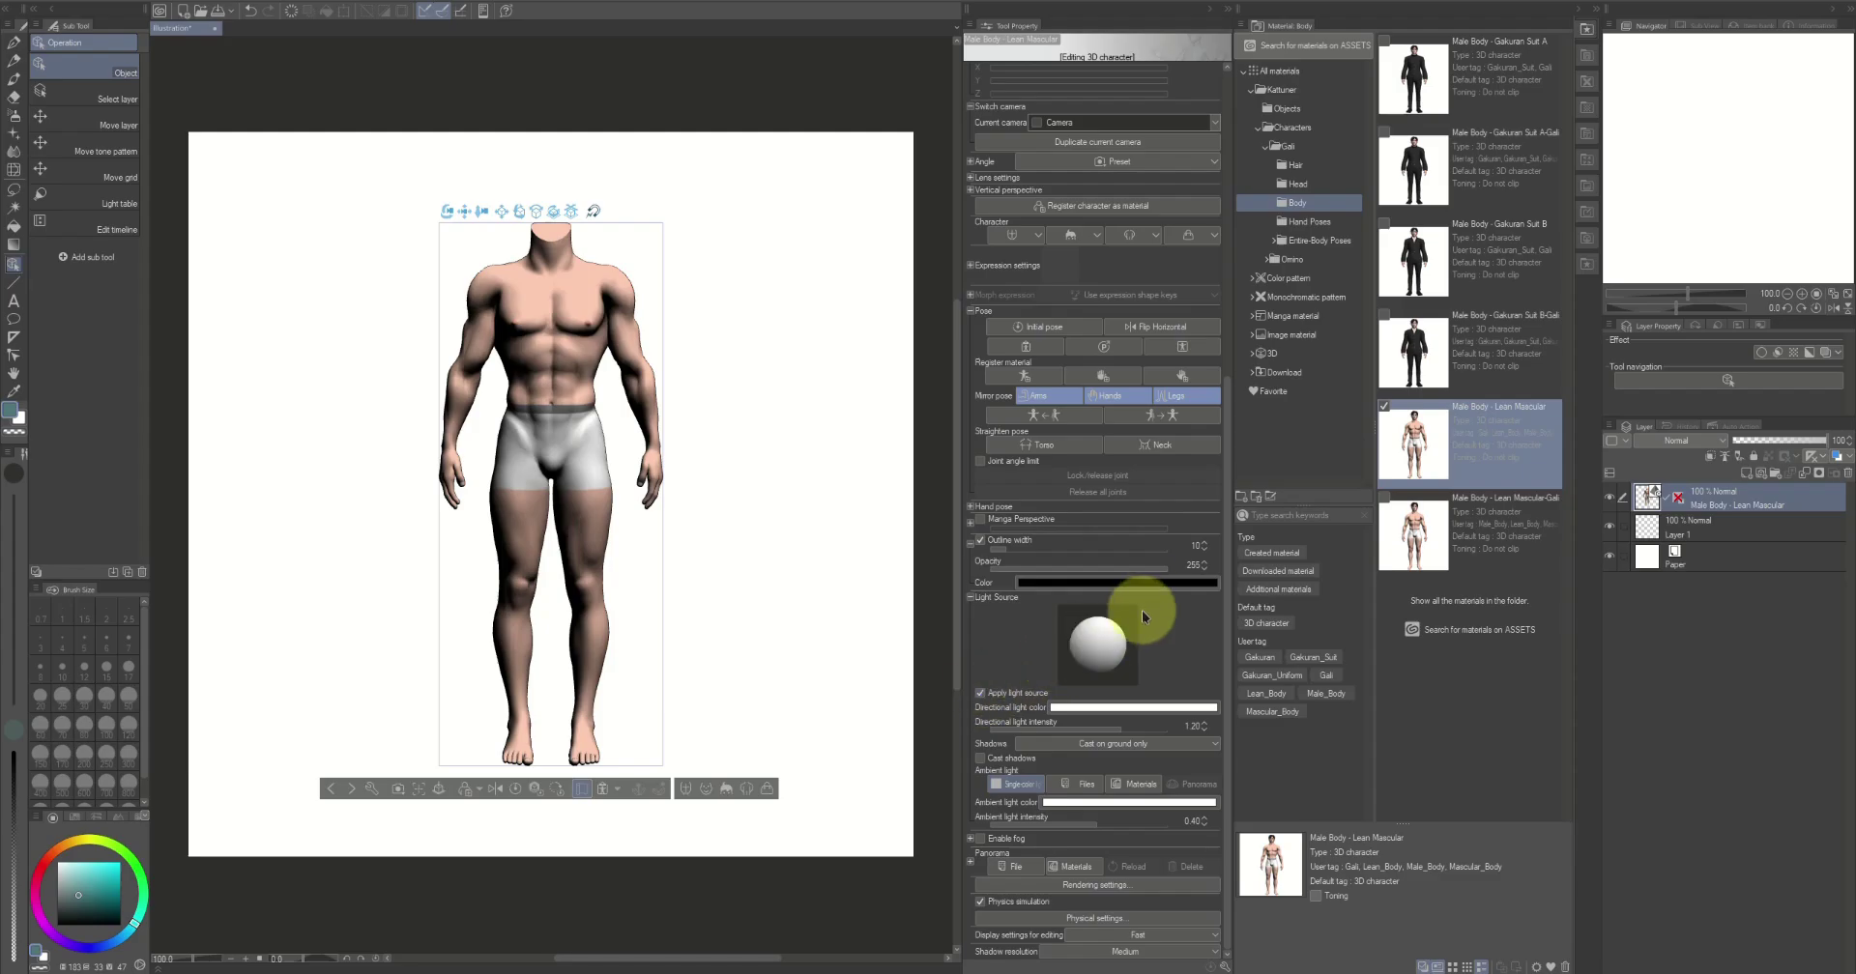
Add the Male Head - Gali material to the 3D scene and turn off its cast shadows
{"action": "left_click", "coordinate": [1330, 180]}
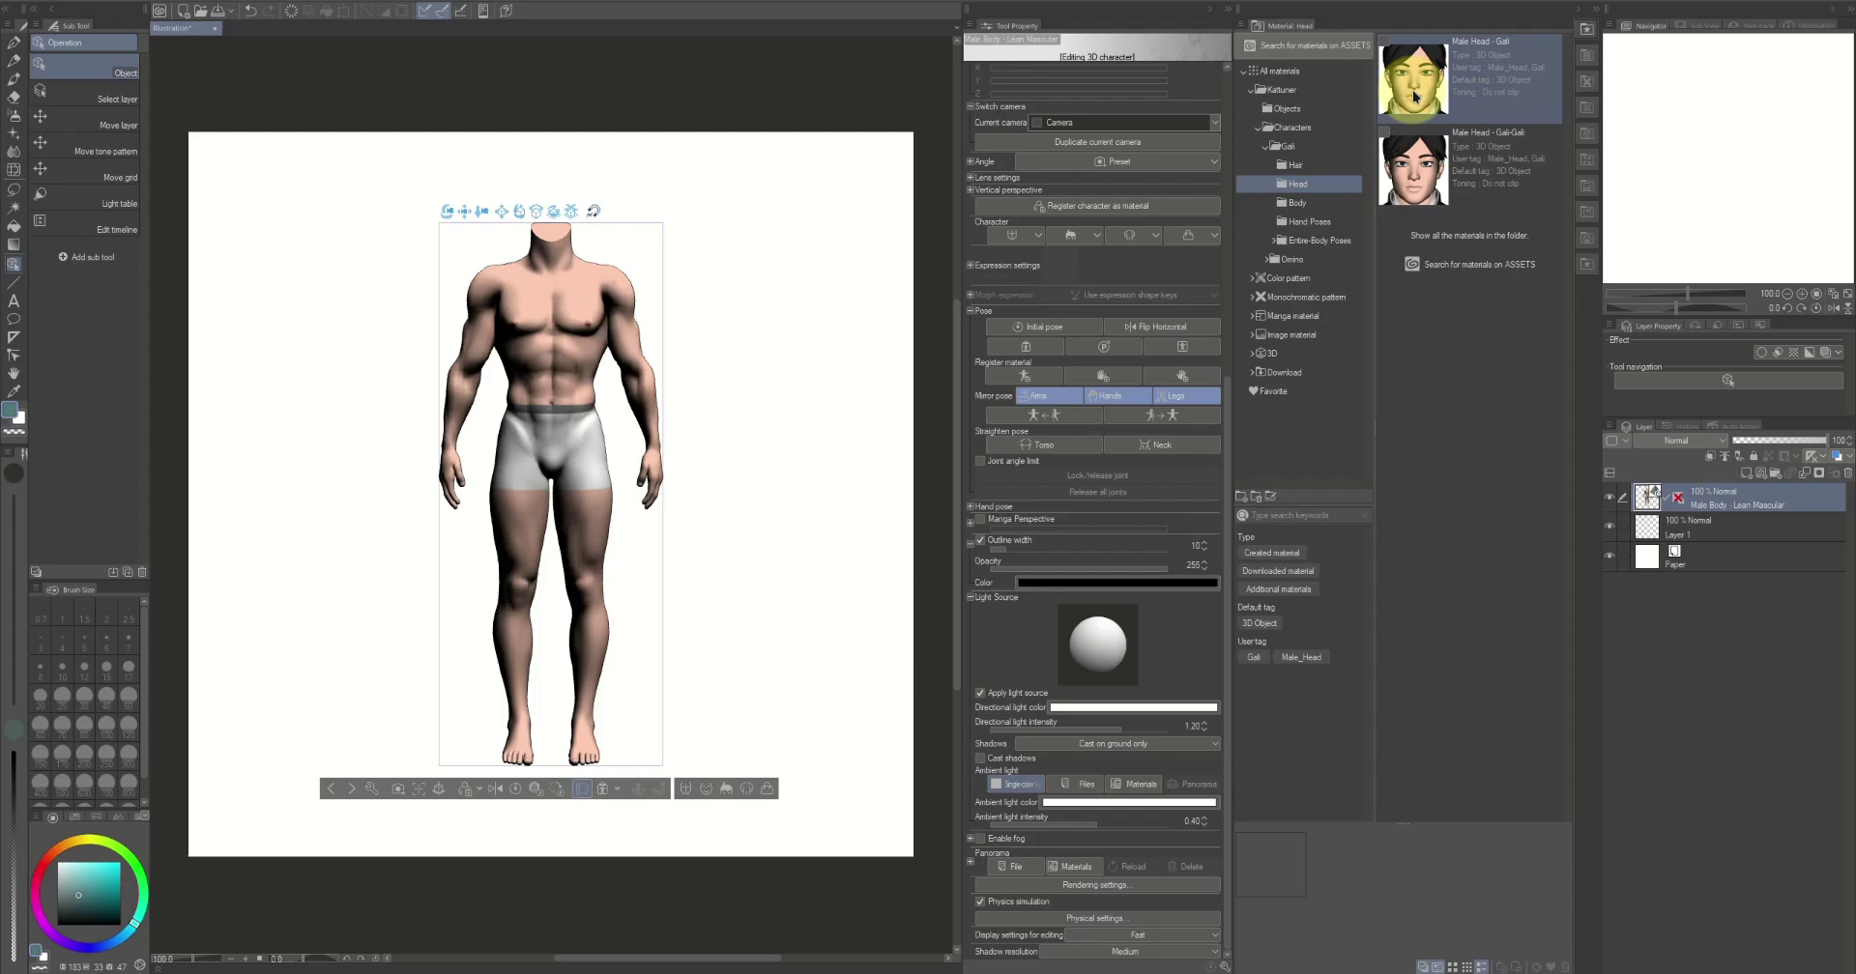
{"action": "left_click_drag", "start_coordinate": [1414, 96], "coordinate": [548, 383]}
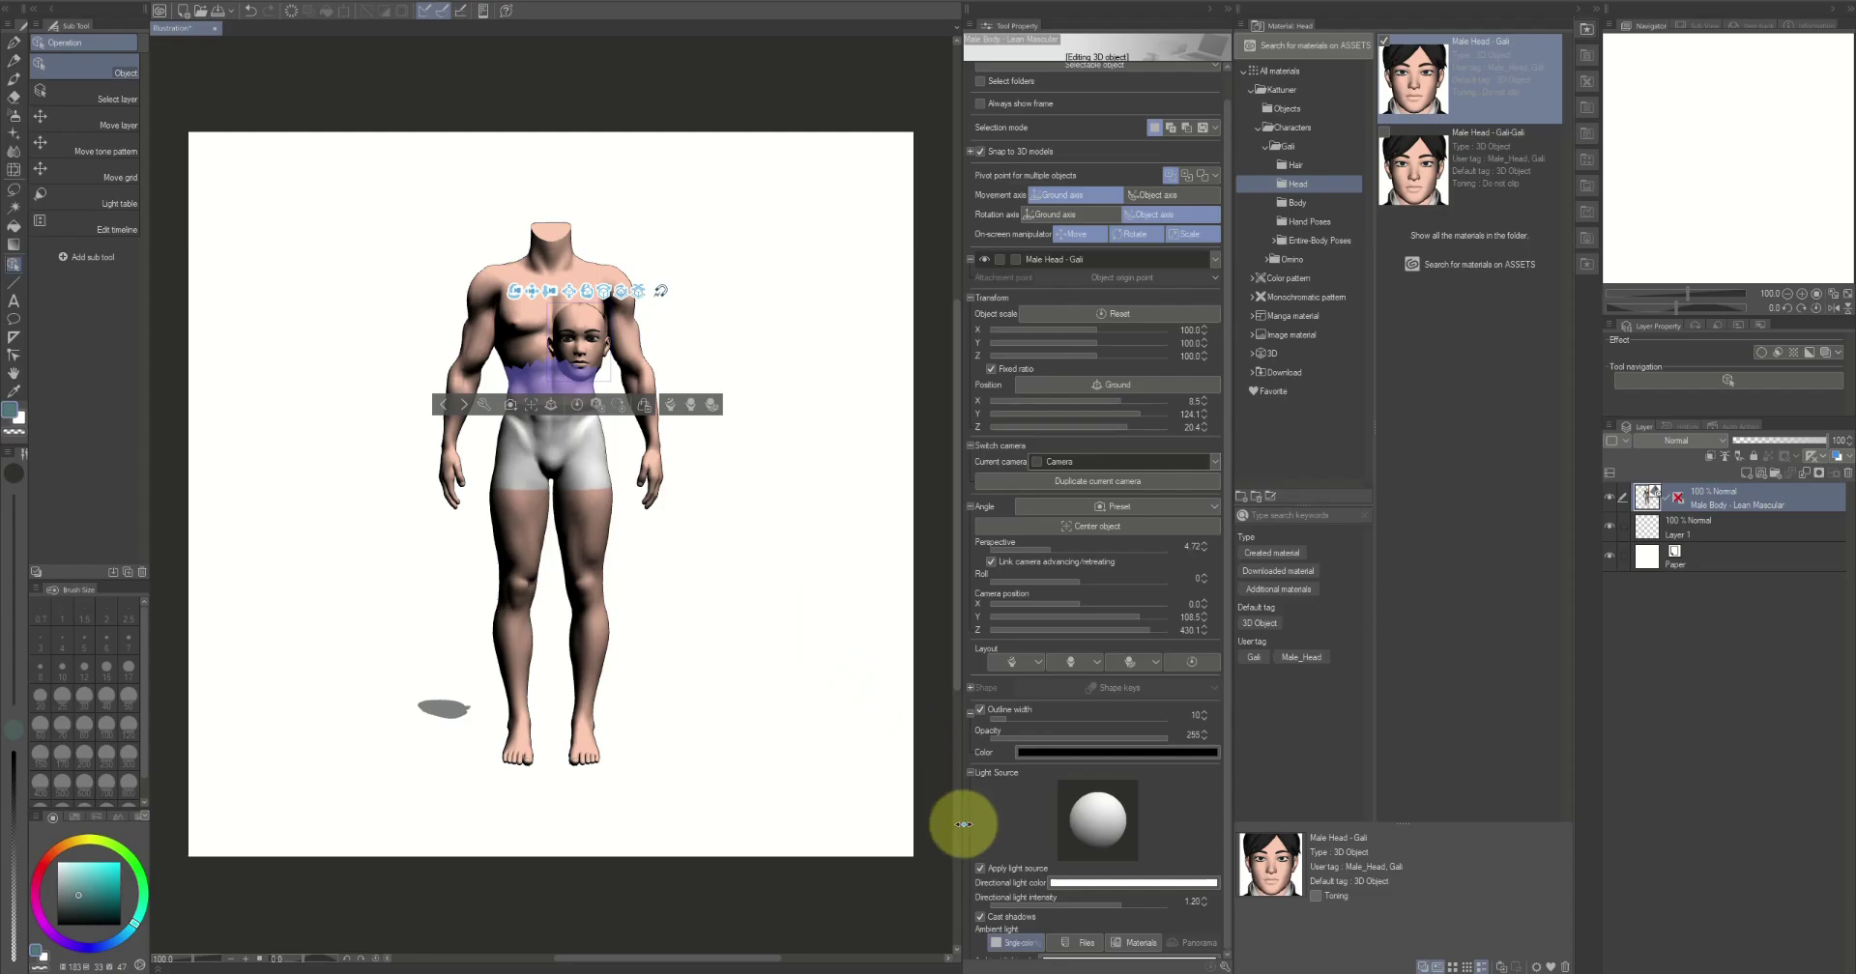
{"action": "left_click", "coordinate": [981, 918]}
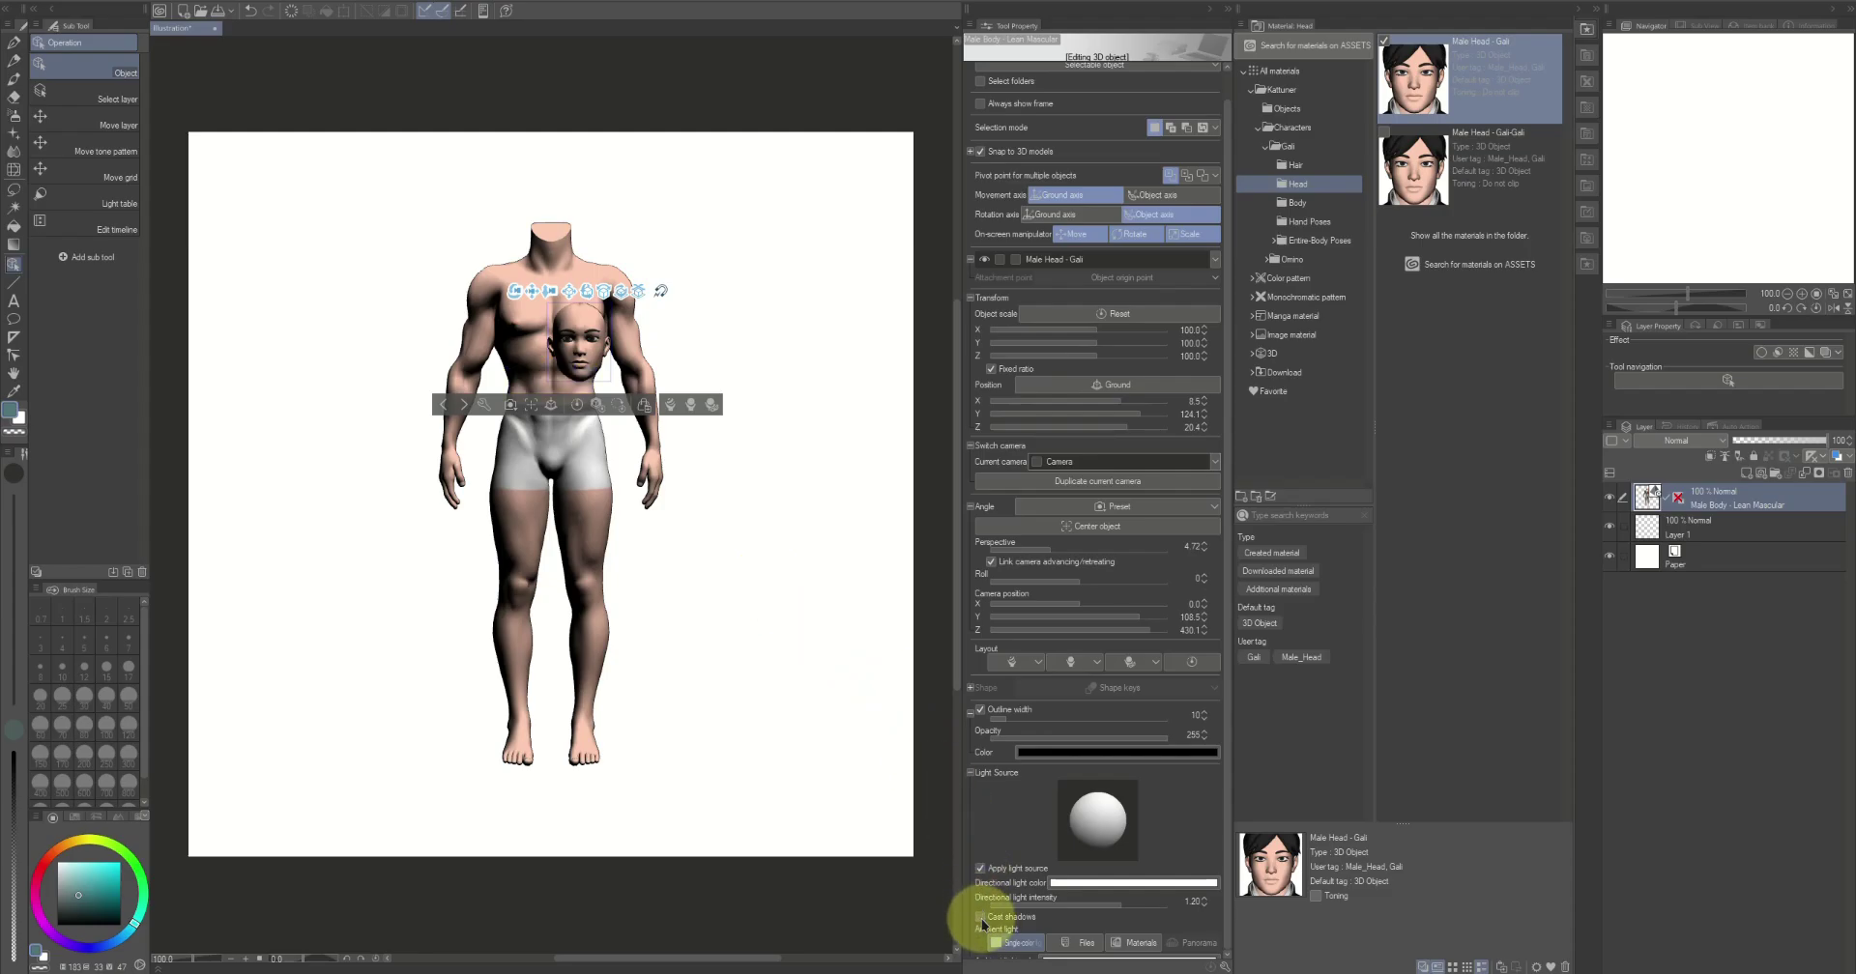
Nest the Male Head - Gali object under the body in the object list and set its attachment point to Head
{"action": "left_click", "coordinate": [1224, 964]}
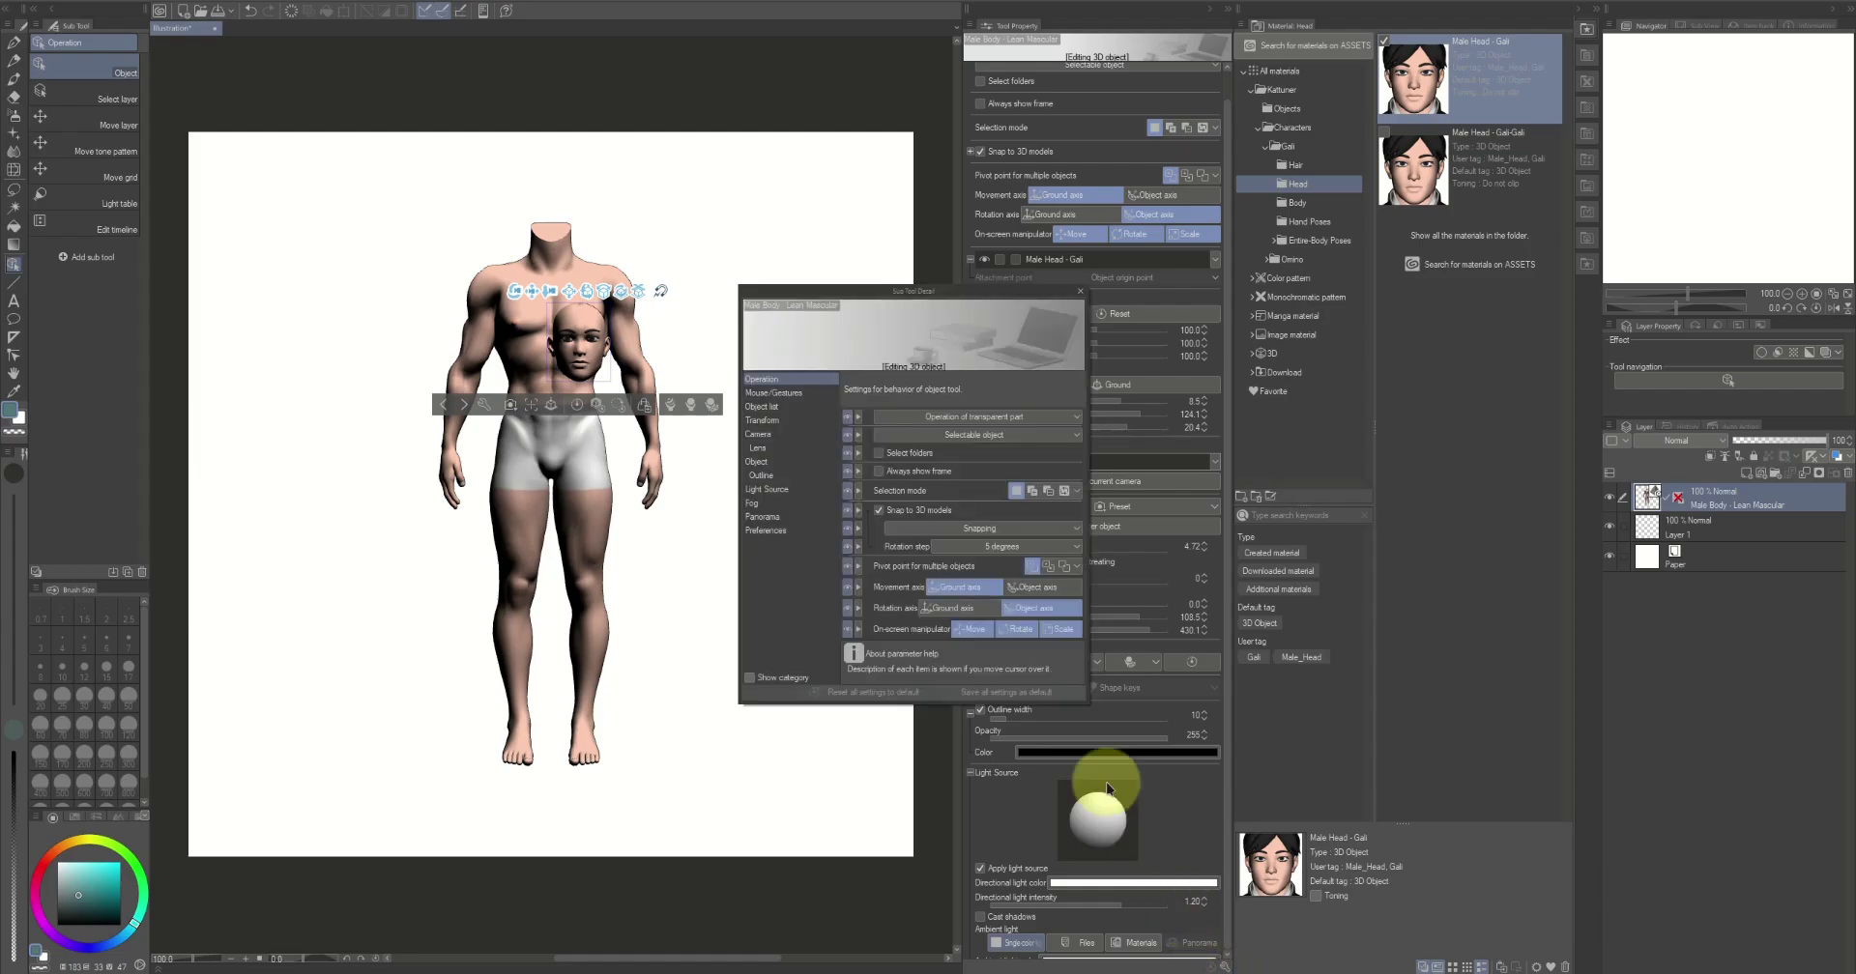
{"action": "left_click", "coordinate": [778, 414]}
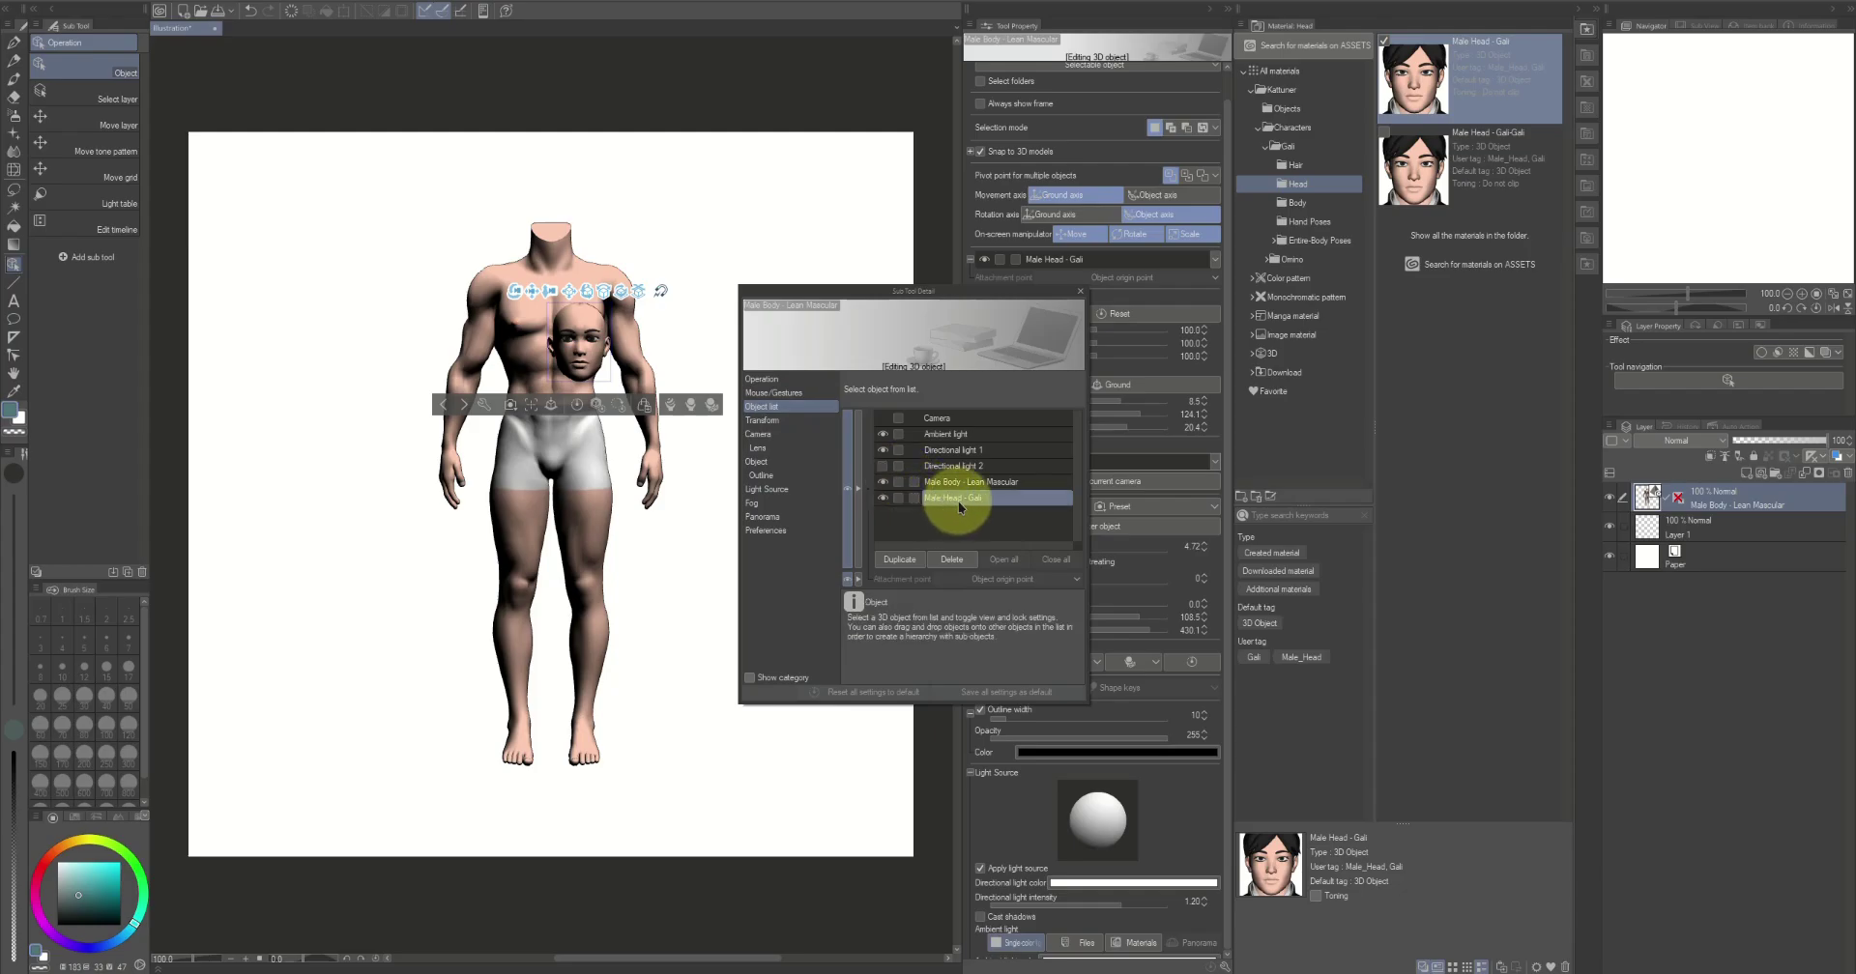
{"action": "left_click_drag", "start_coordinate": [959, 501], "coordinate": [961, 482]}
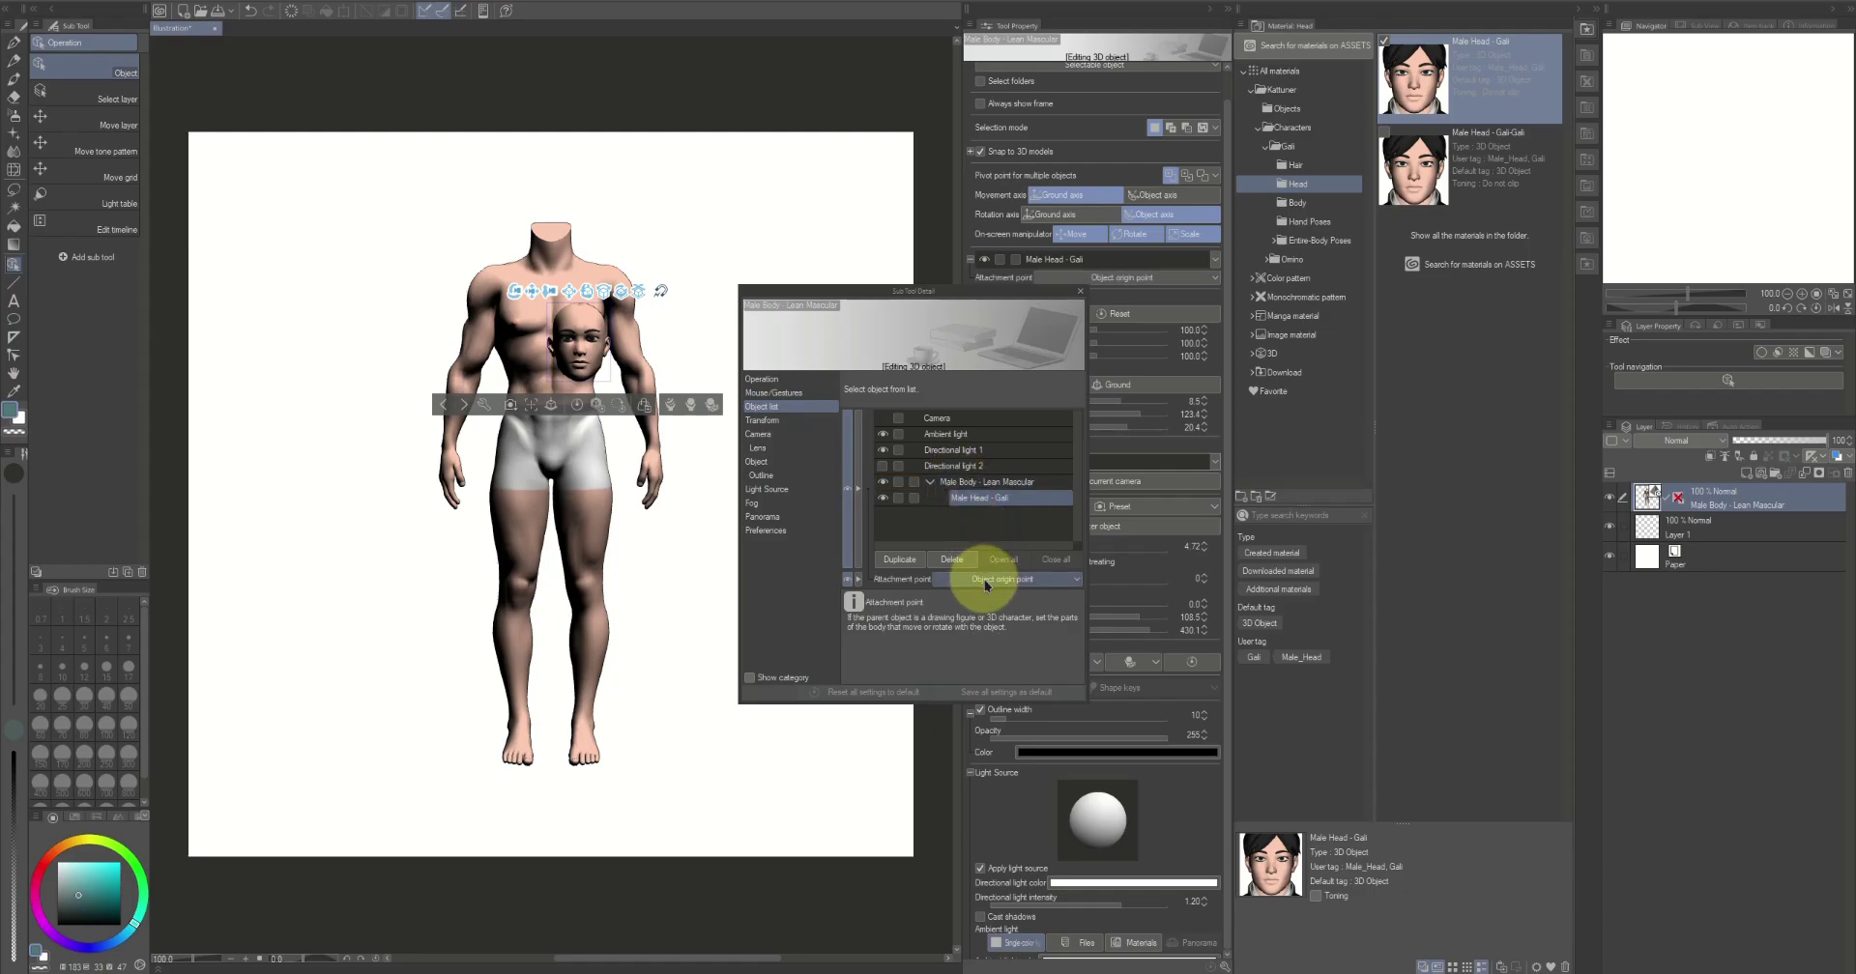
{"action": "left_click", "coordinate": [986, 585]}
{"action": "left_click", "coordinate": [972, 610]}
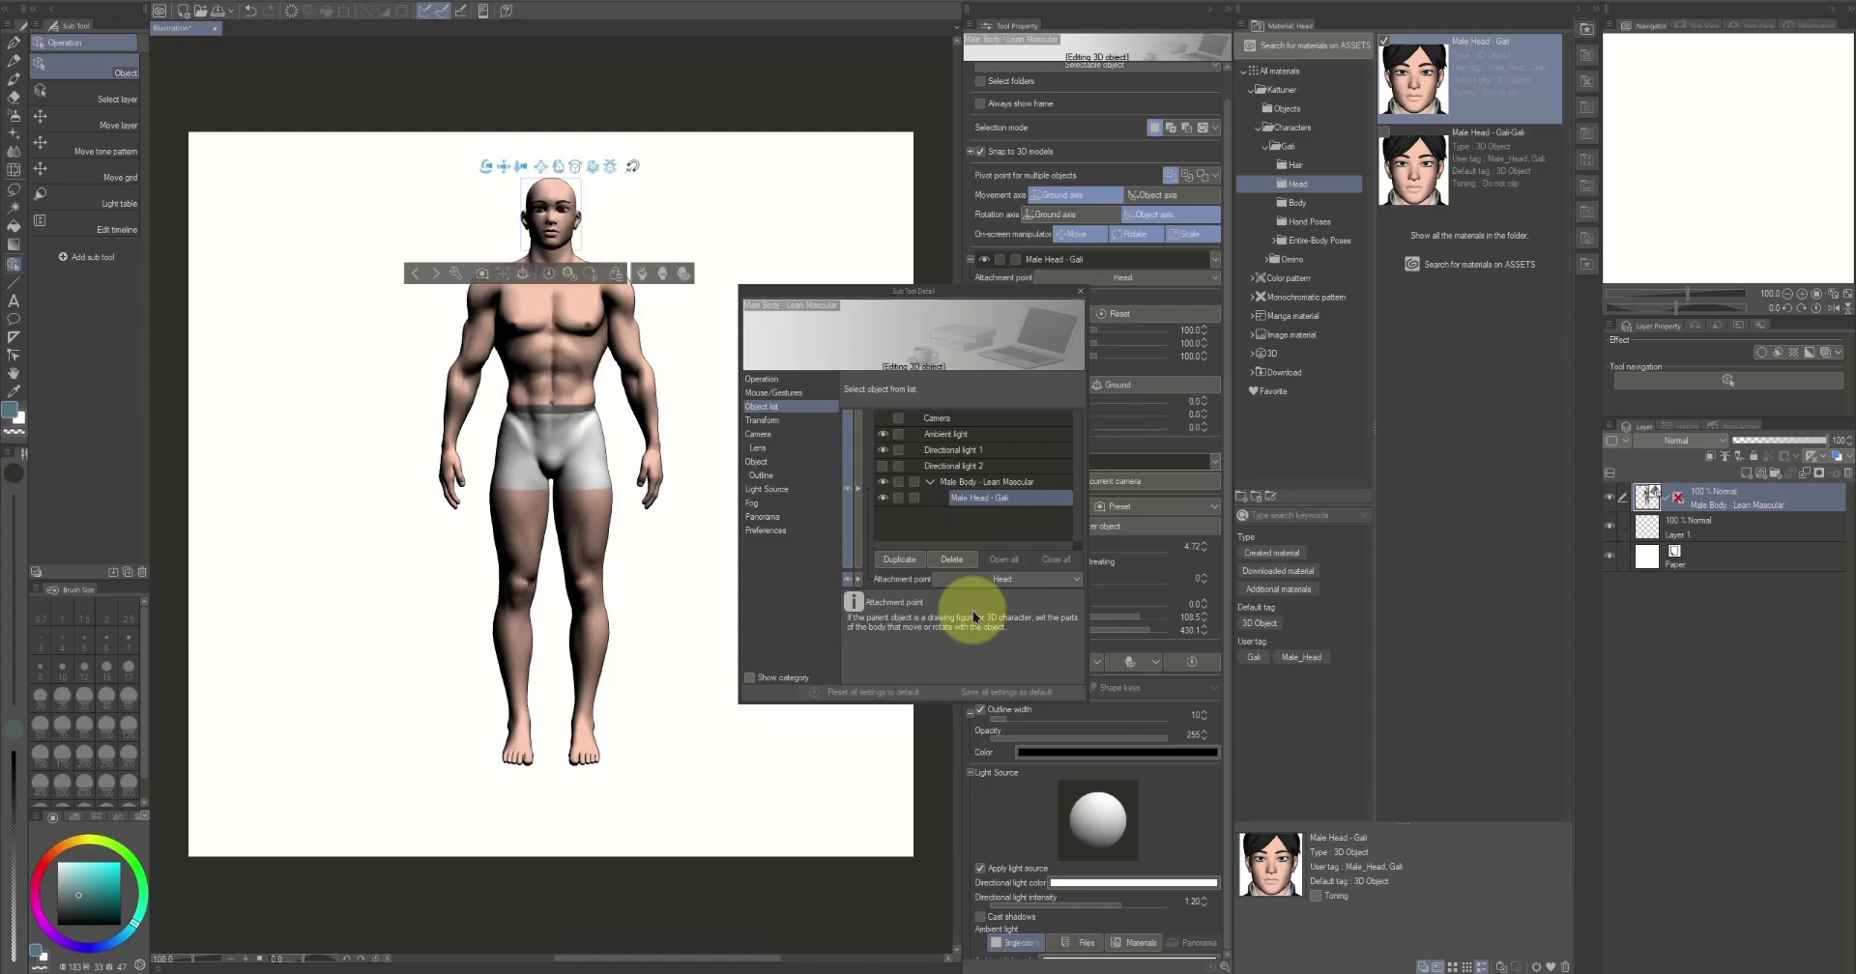
Add the Male Hair - Short Black material to the 3D scene and turn off its cast shadows
{"action": "left_click", "coordinate": [1295, 165]}
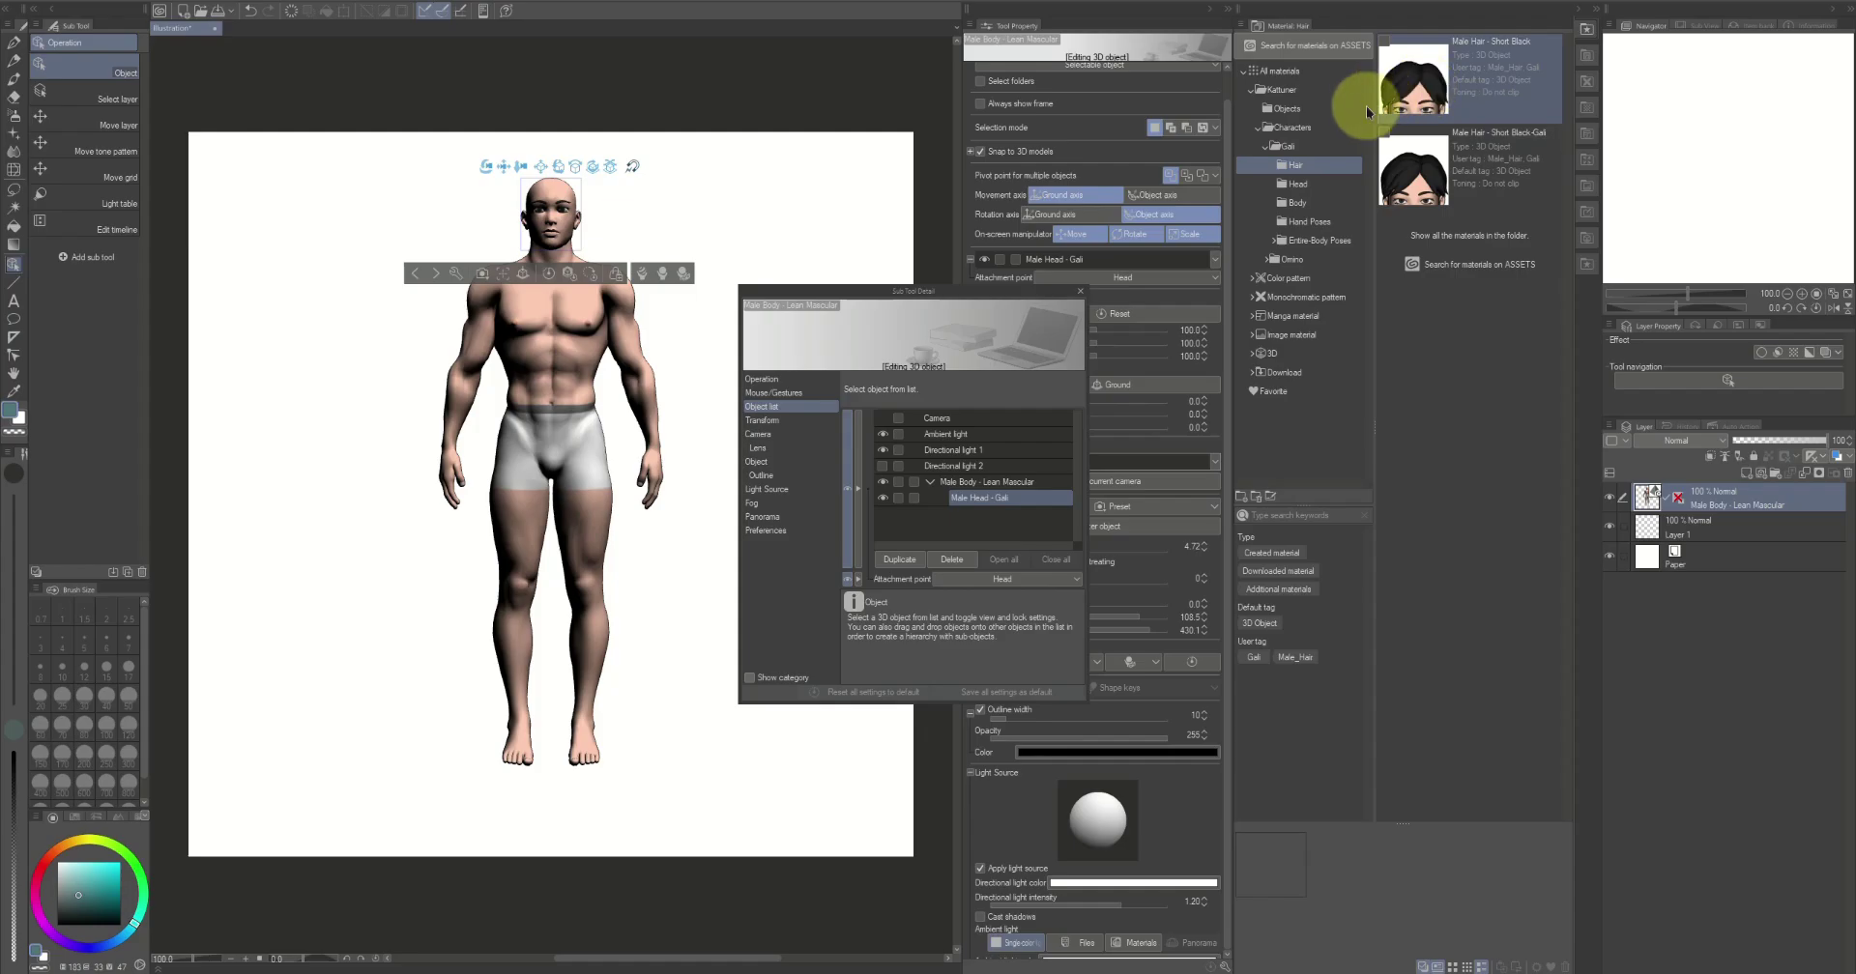
{"action": "left_click_drag", "start_coordinate": [1365, 107], "coordinate": [549, 380]}
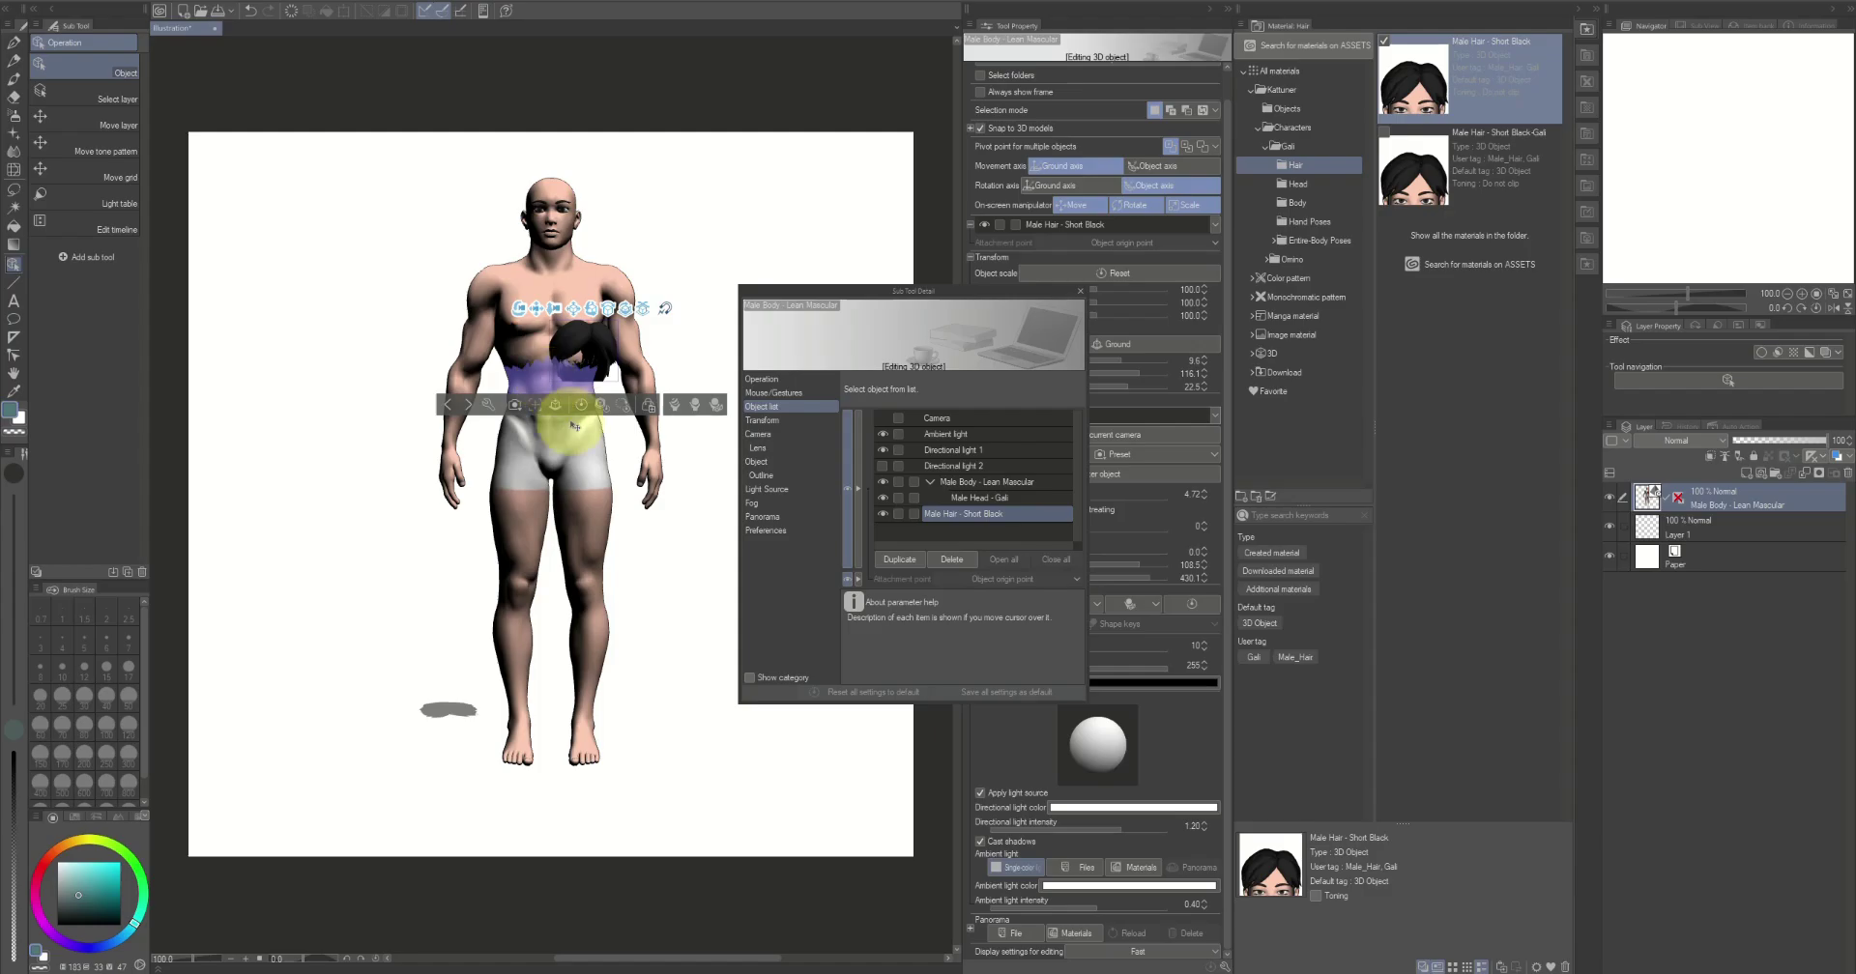
{"action": "left_click", "coordinate": [979, 842]}
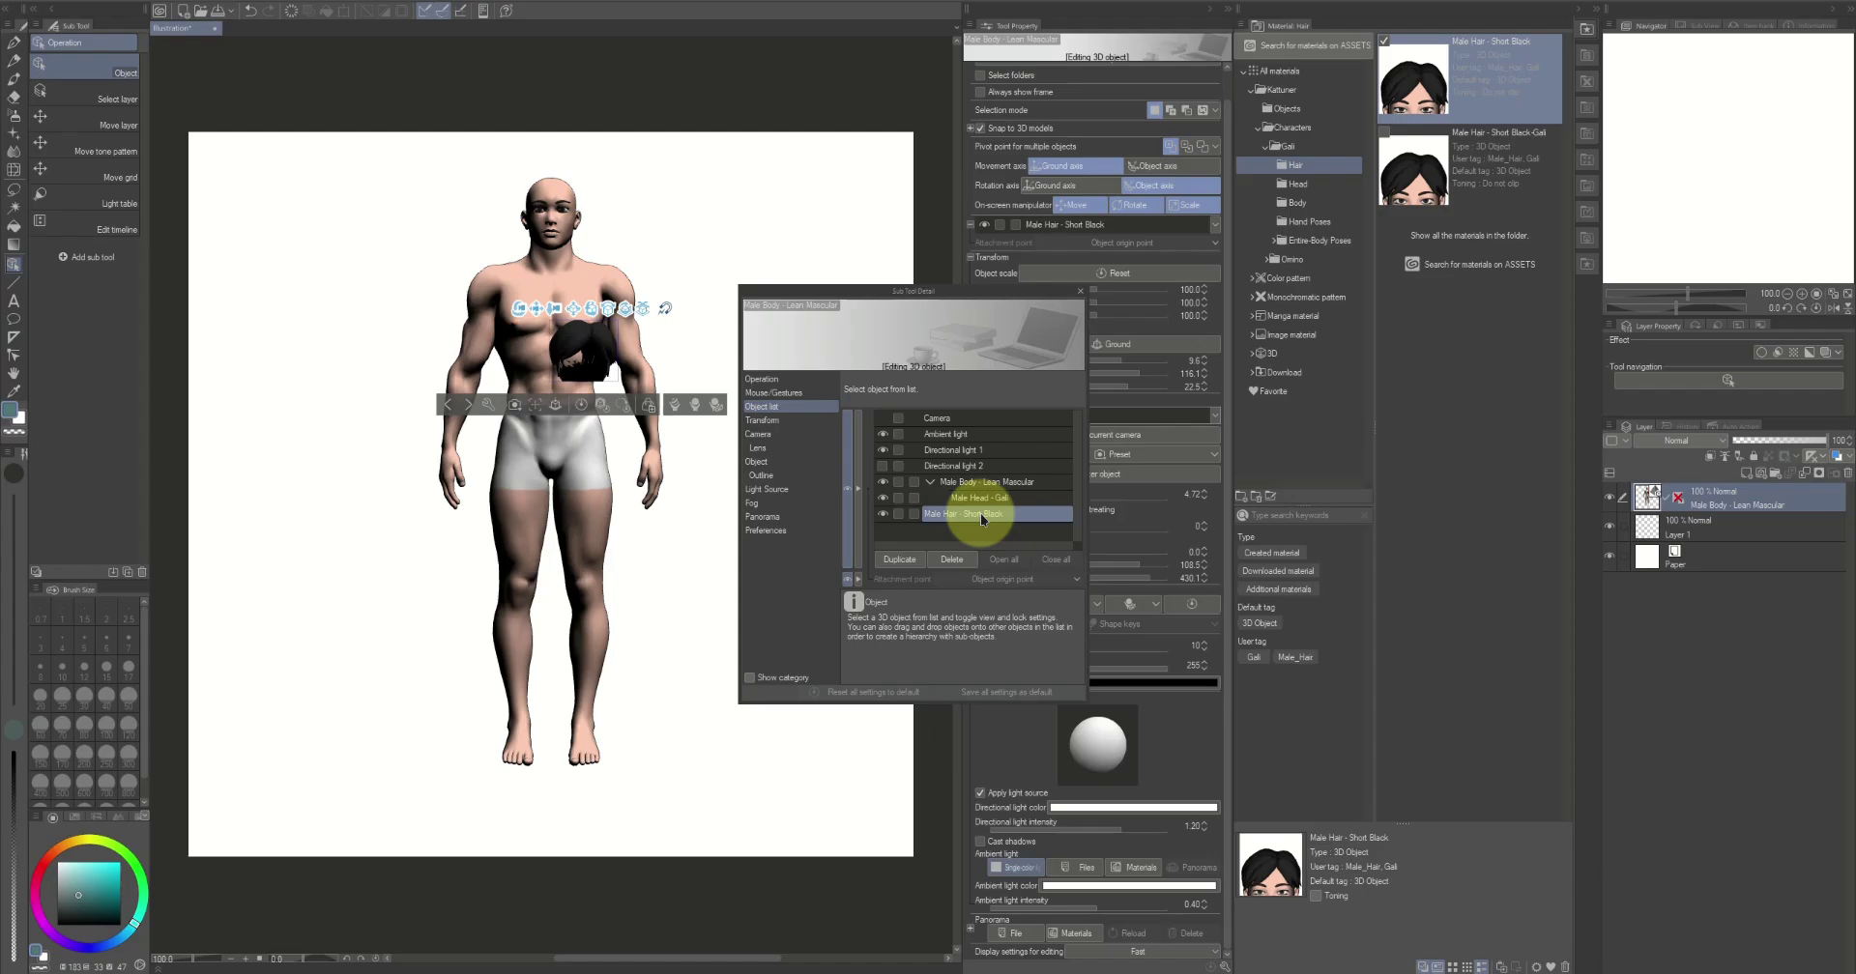
Nest the Male Hair - Short Black object under the body and set its attachment point to Head
{"action": "left_click_drag", "start_coordinate": [980, 513], "coordinate": [982, 479]}
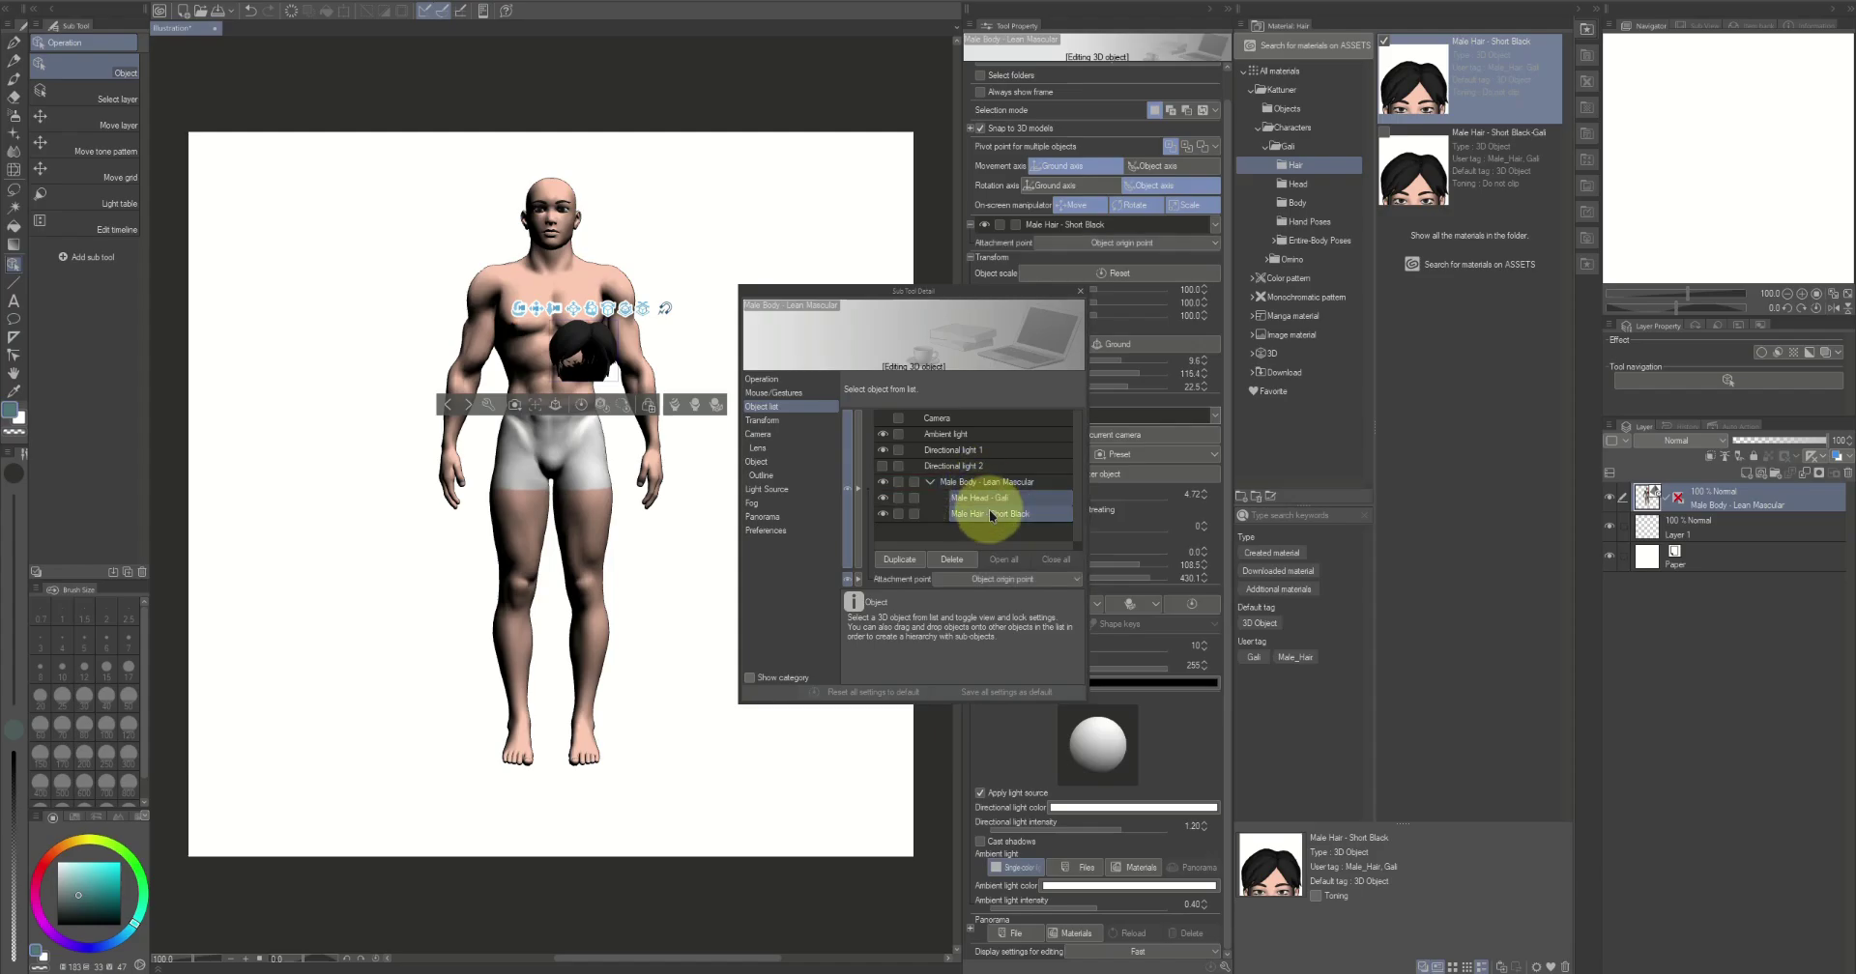
{"action": "left_click", "coordinate": [971, 605]}
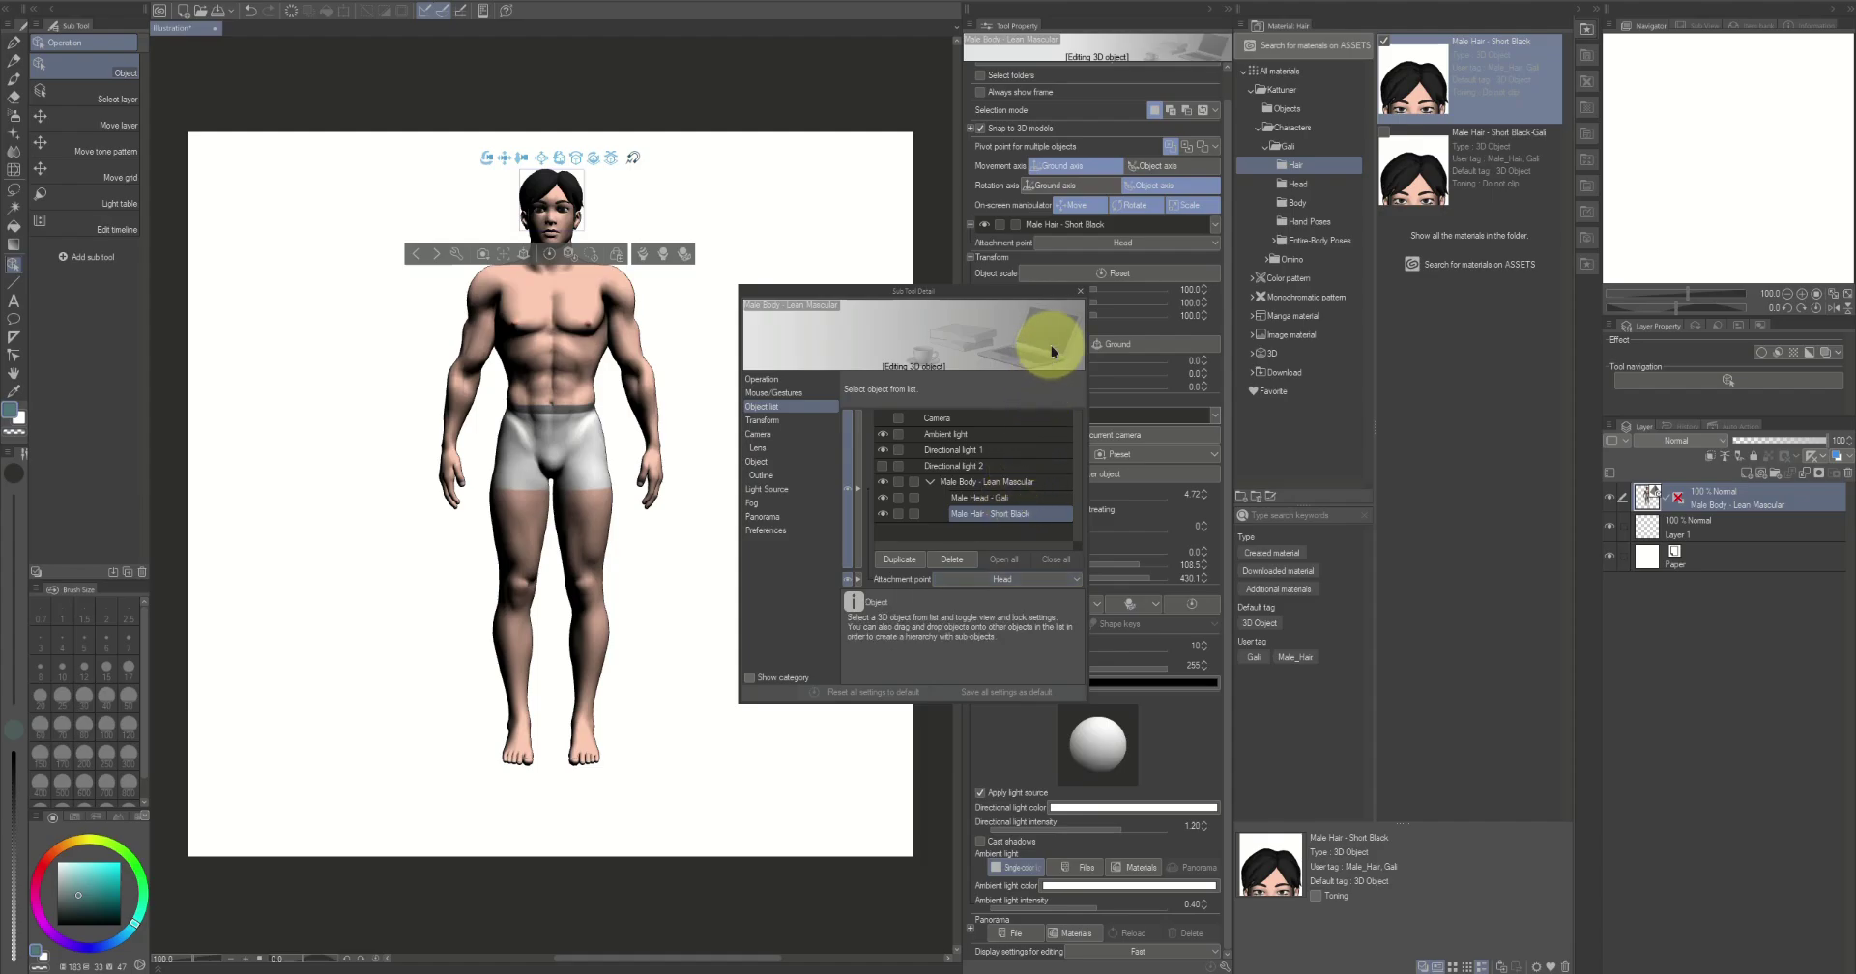
{"action": "left_click", "coordinate": [1078, 291]}
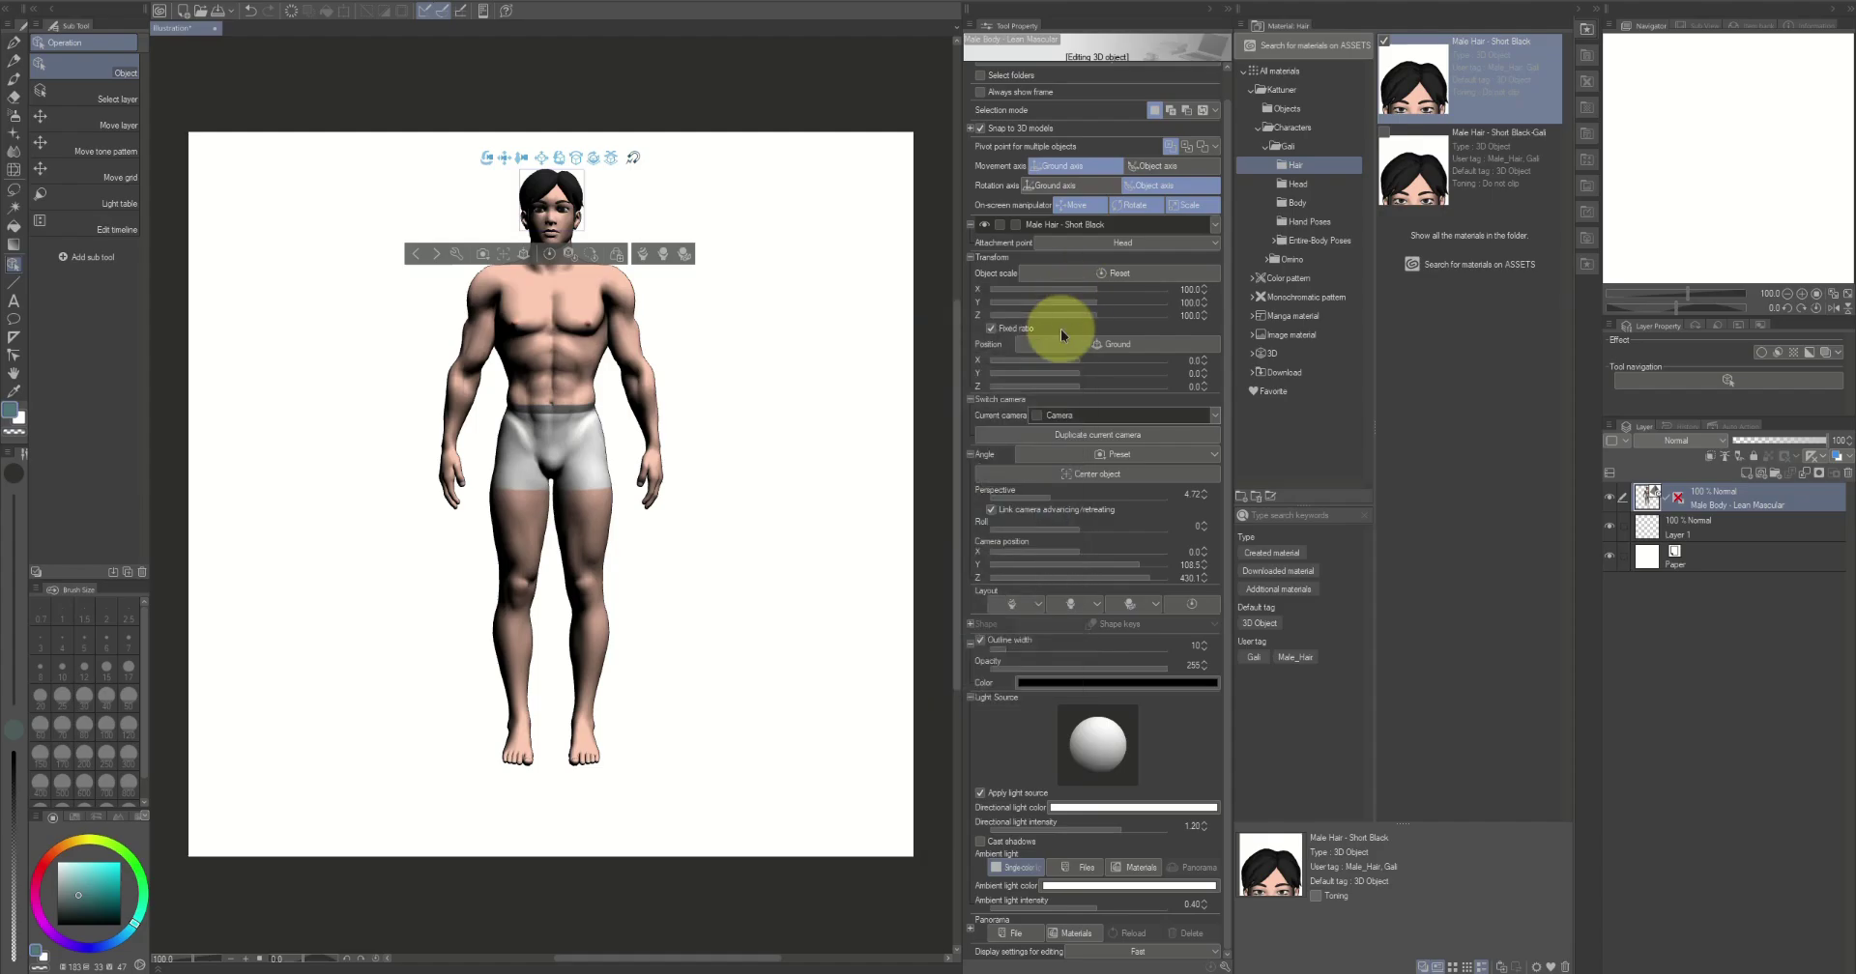
Examine the head and hair nested under the body in the object list by collapsing and expanding its hierarchy
{"action": "left_click", "coordinate": [1215, 225]}
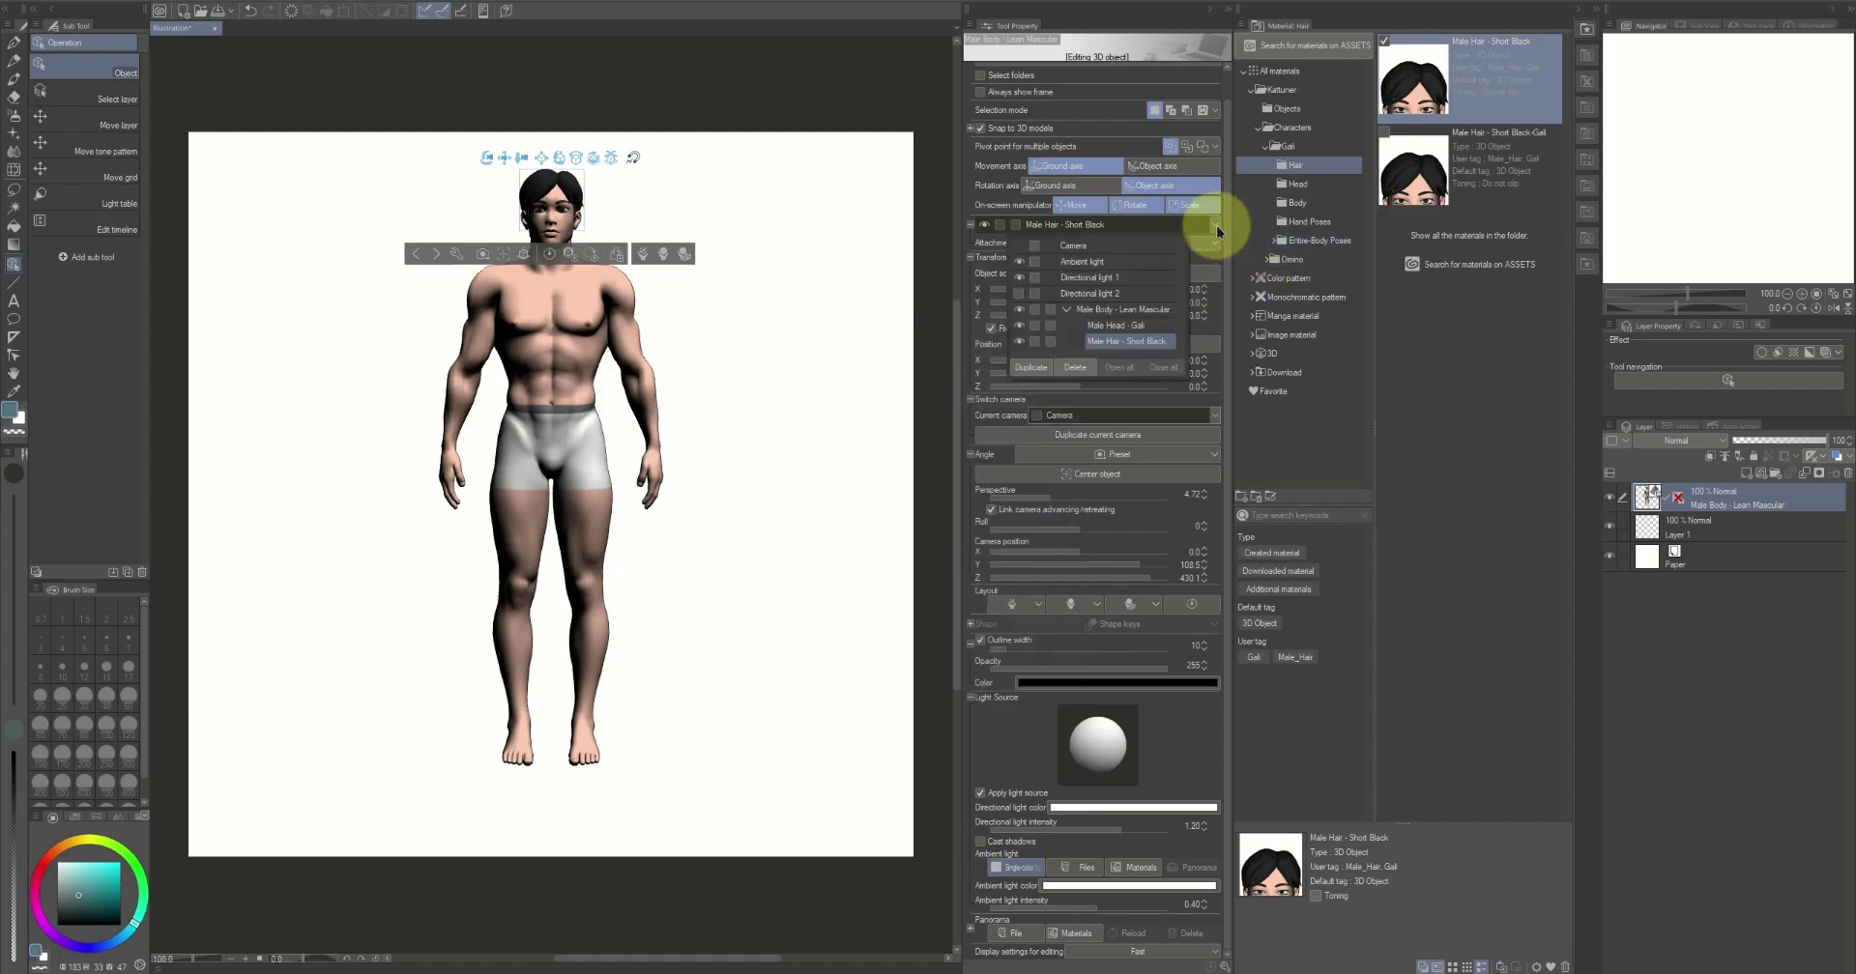
{"action": "left_click", "coordinate": [1067, 312]}
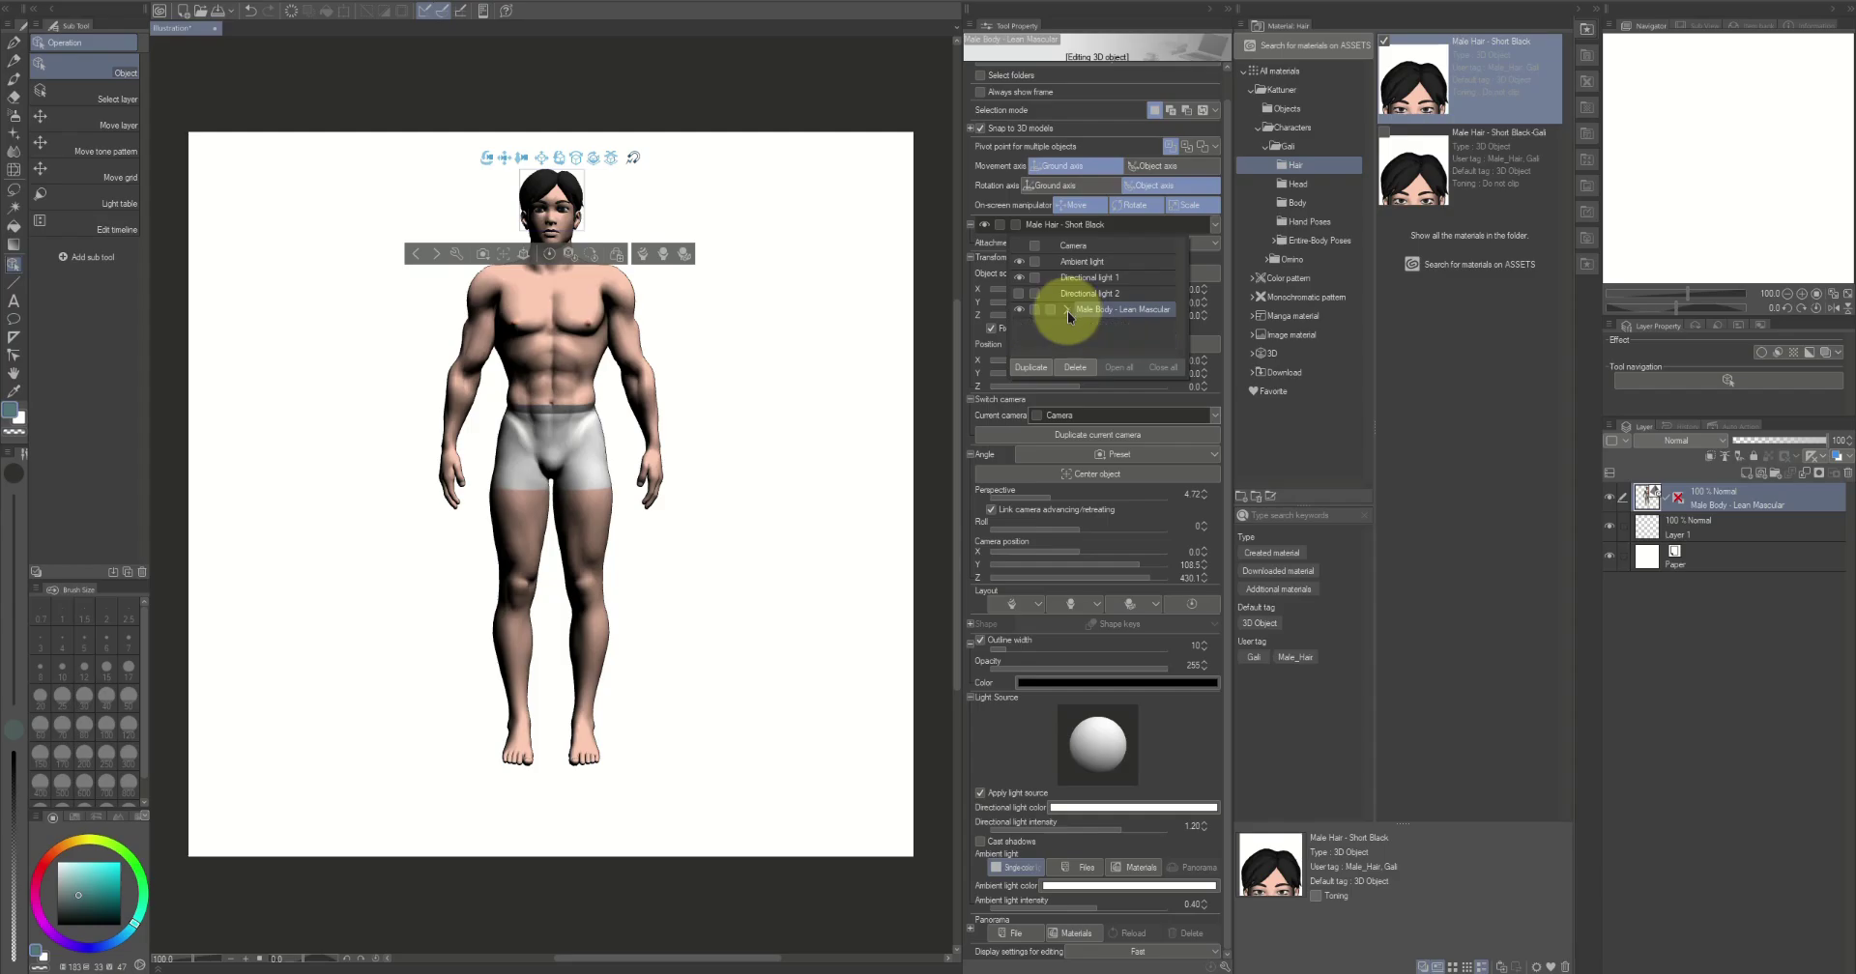
{"action": "left_click", "coordinate": [1067, 311]}
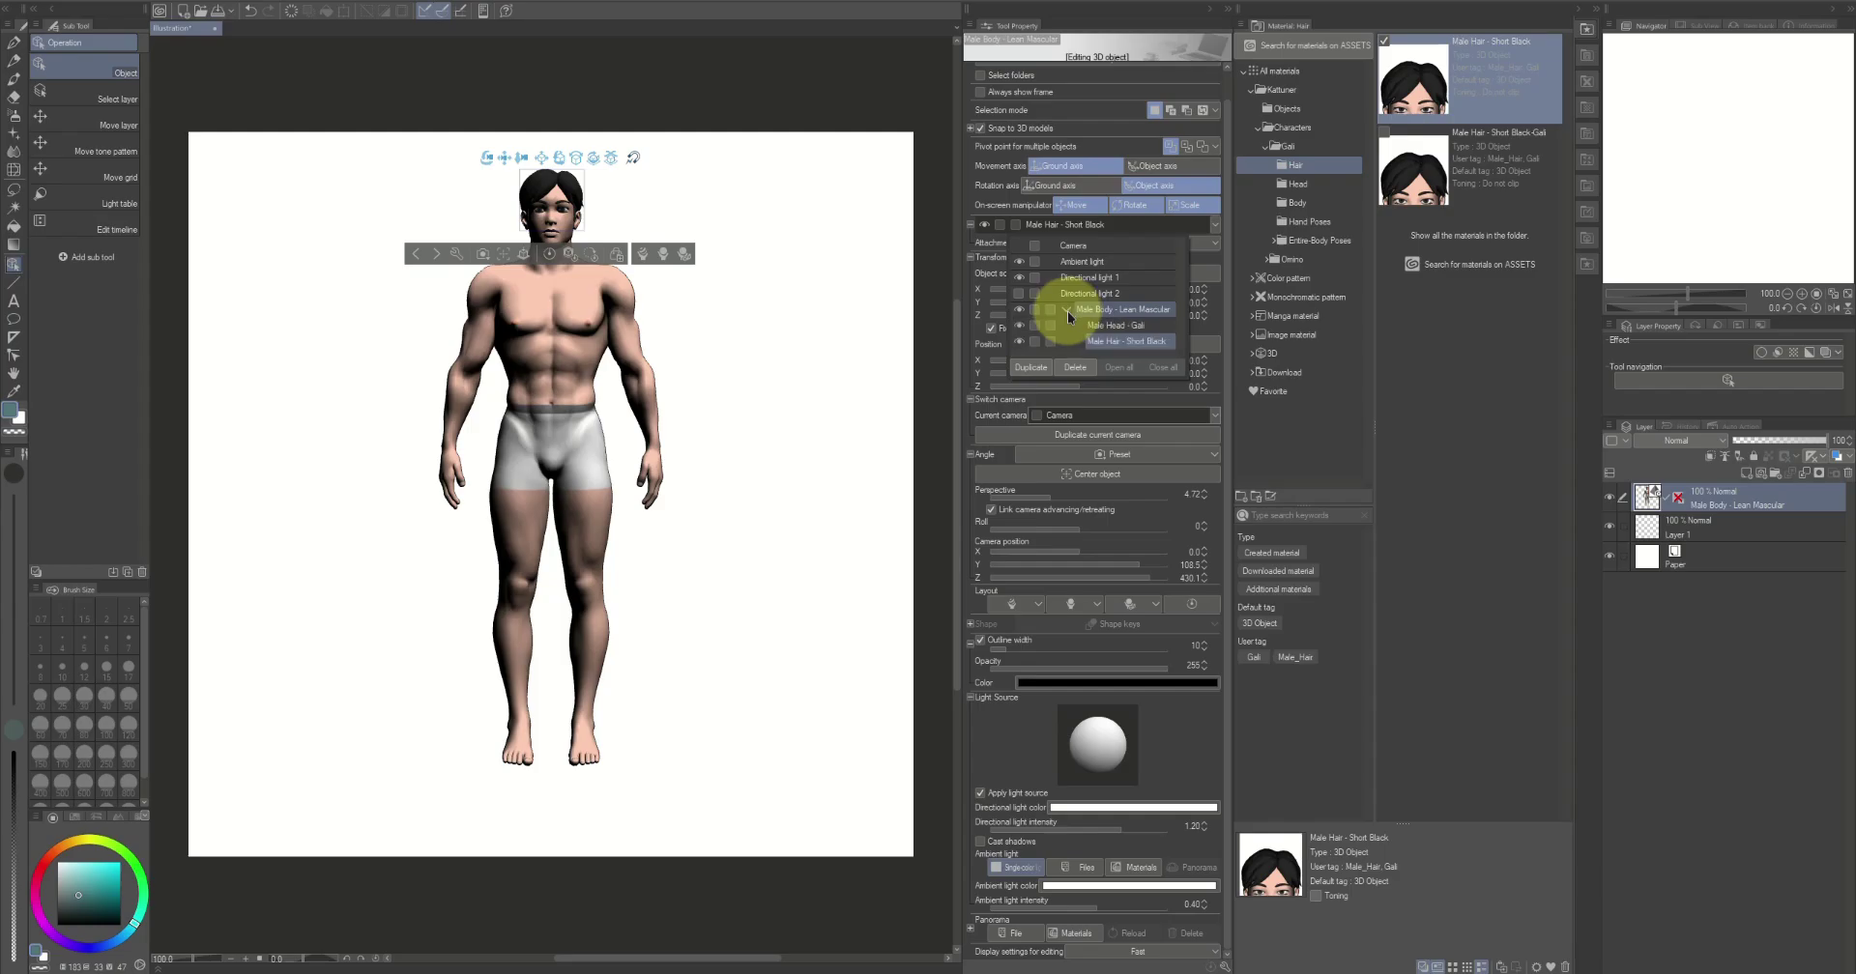
{"action": "left_click", "coordinate": [1215, 226]}
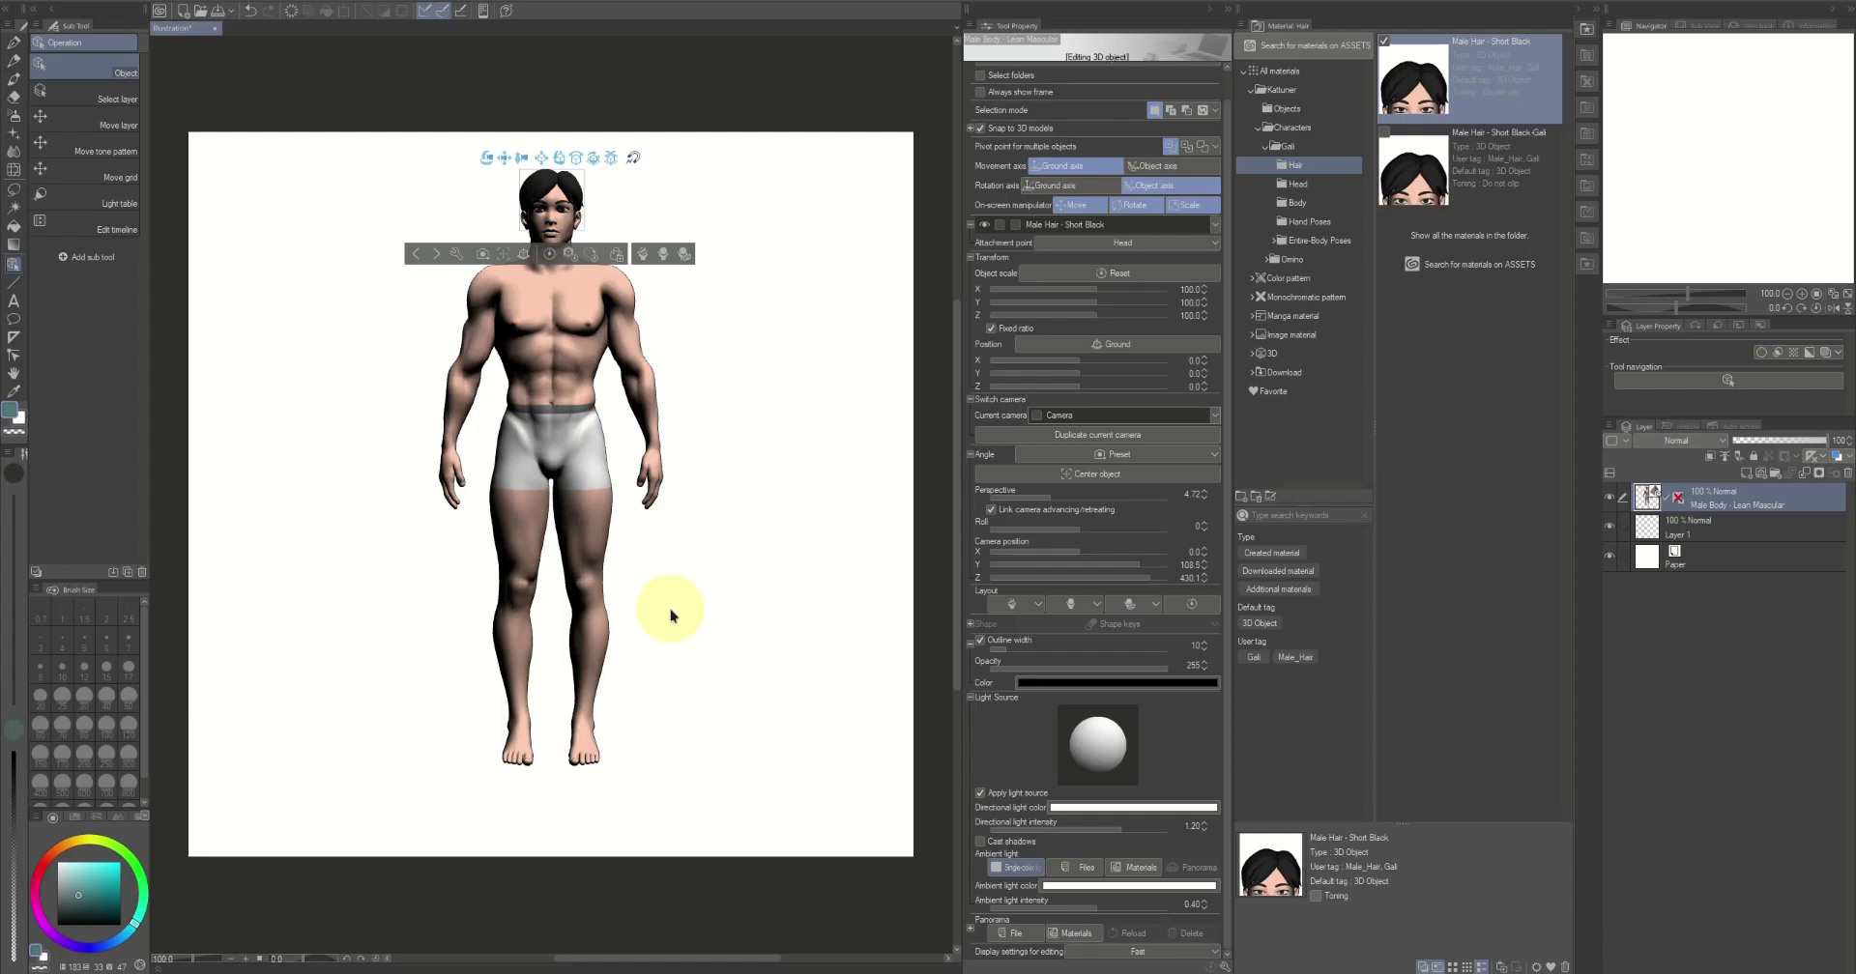
Adjust the angle of the main directional light so it illuminates the front of the figure
{"action": "left_click_drag", "start_coordinate": [693, 615], "coordinate": [804, 629]}
{"action": "left_click_drag", "start_coordinate": [1093, 738], "coordinate": [1089, 751]}
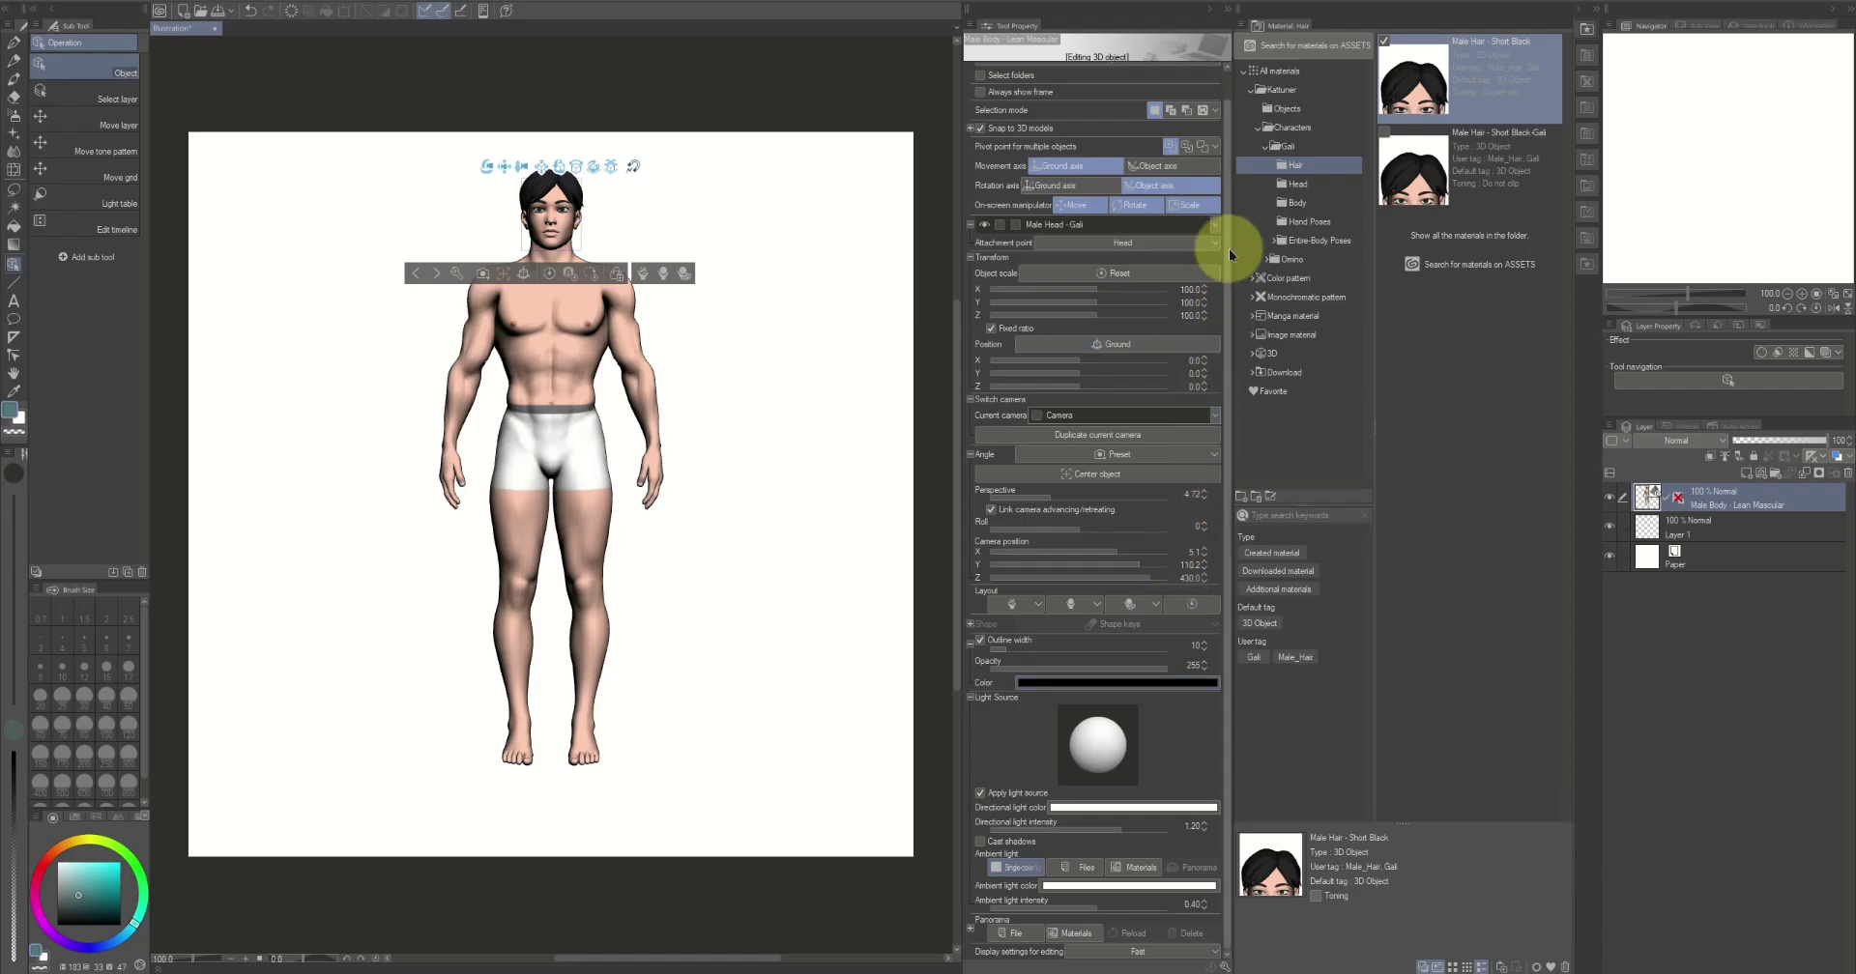
Enable Directional light 2 and angle it to shine from behind the figure, checking the shading from several sides
{"action": "left_click", "coordinate": [1216, 224]}
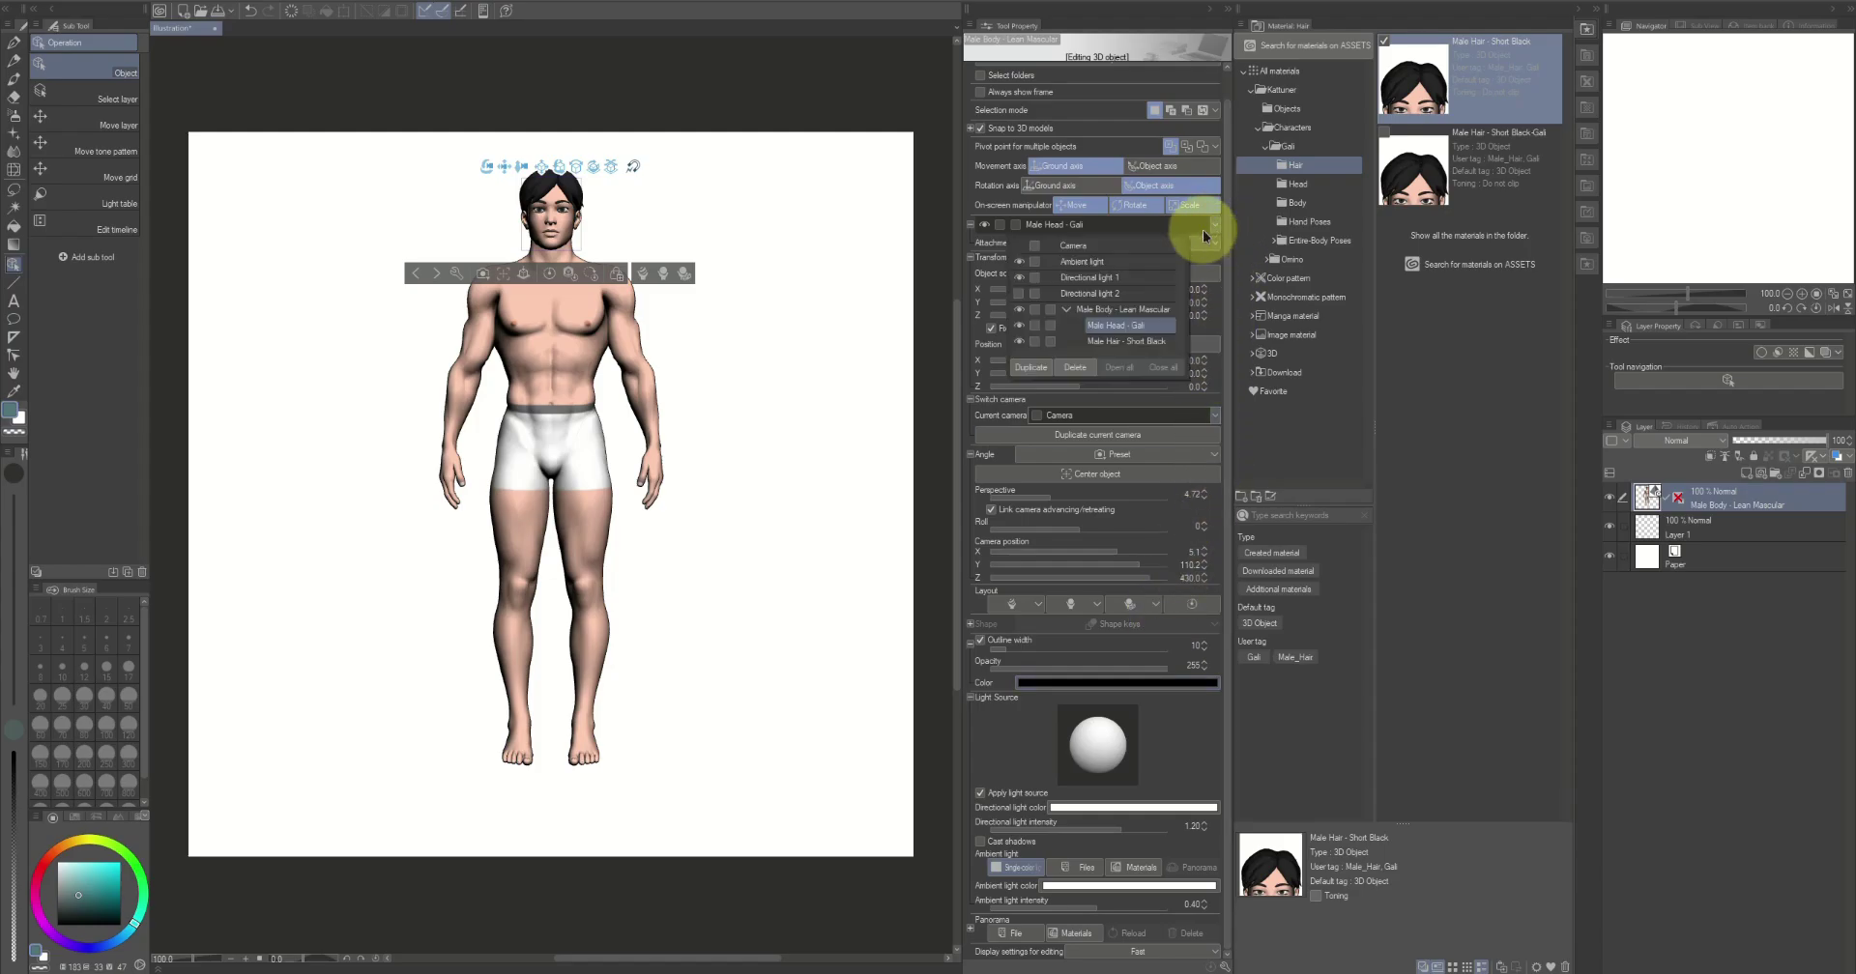
{"action": "left_click", "coordinate": [1017, 295]}
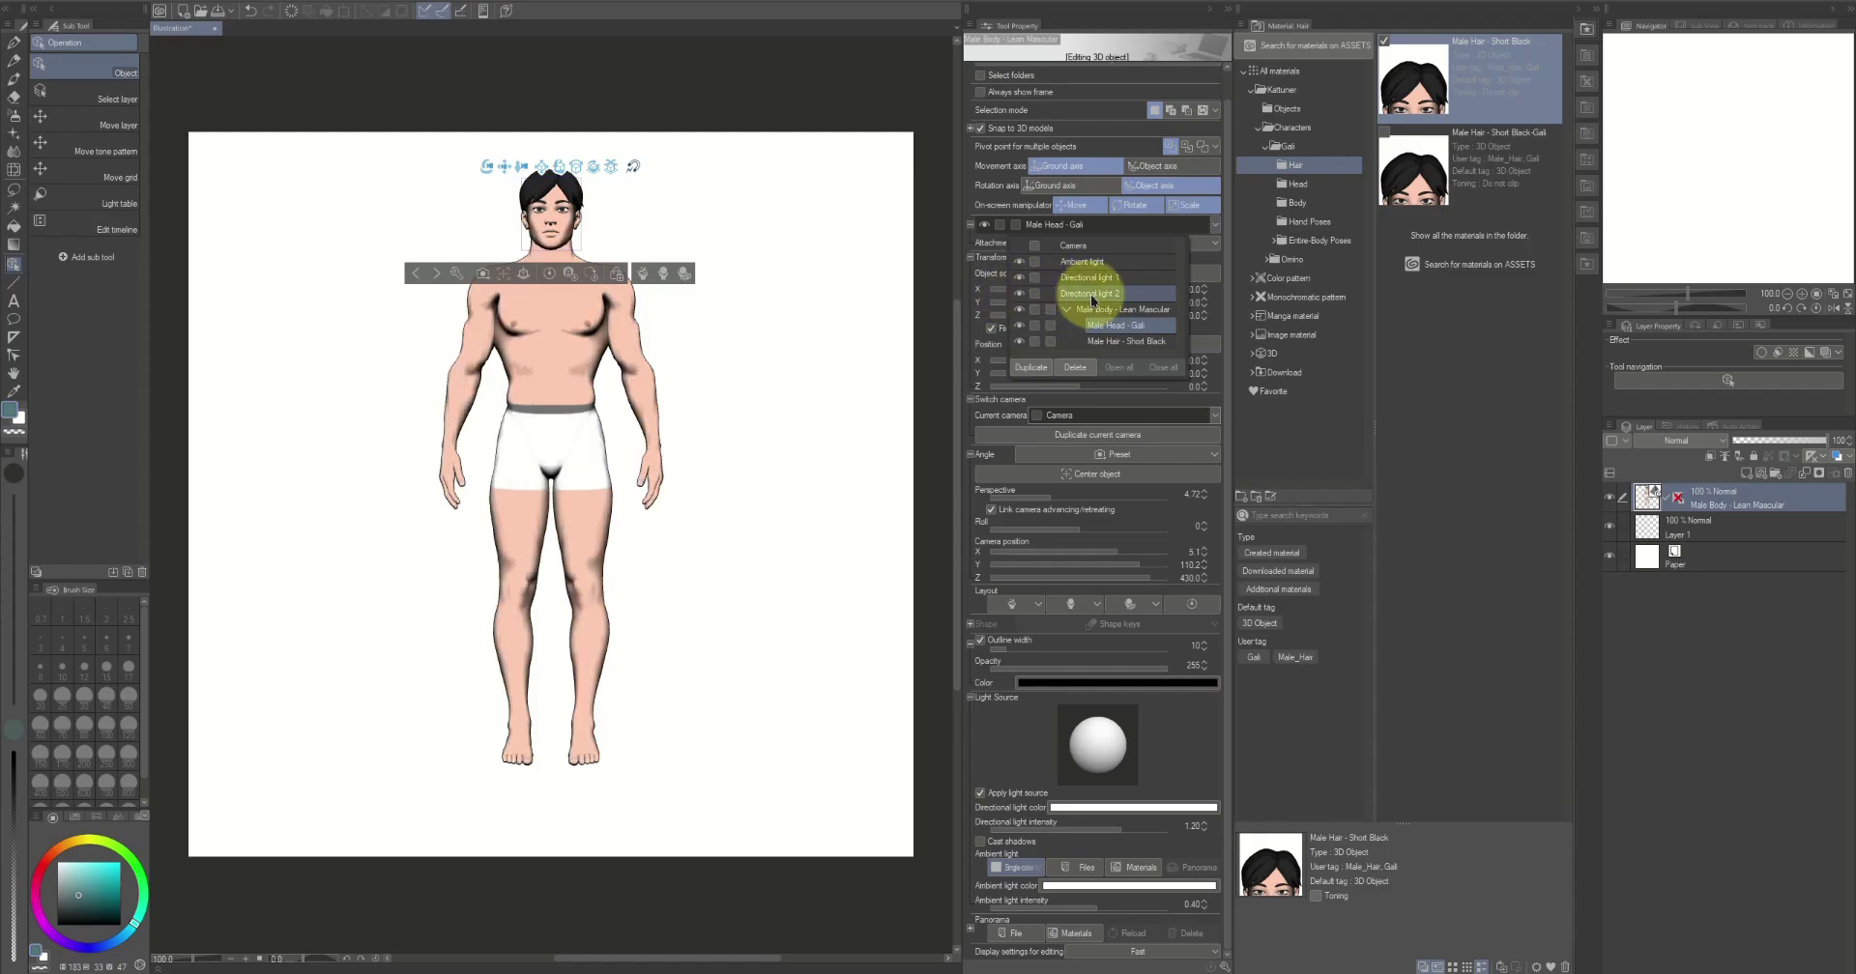
{"action": "left_click", "coordinate": [1090, 293]}
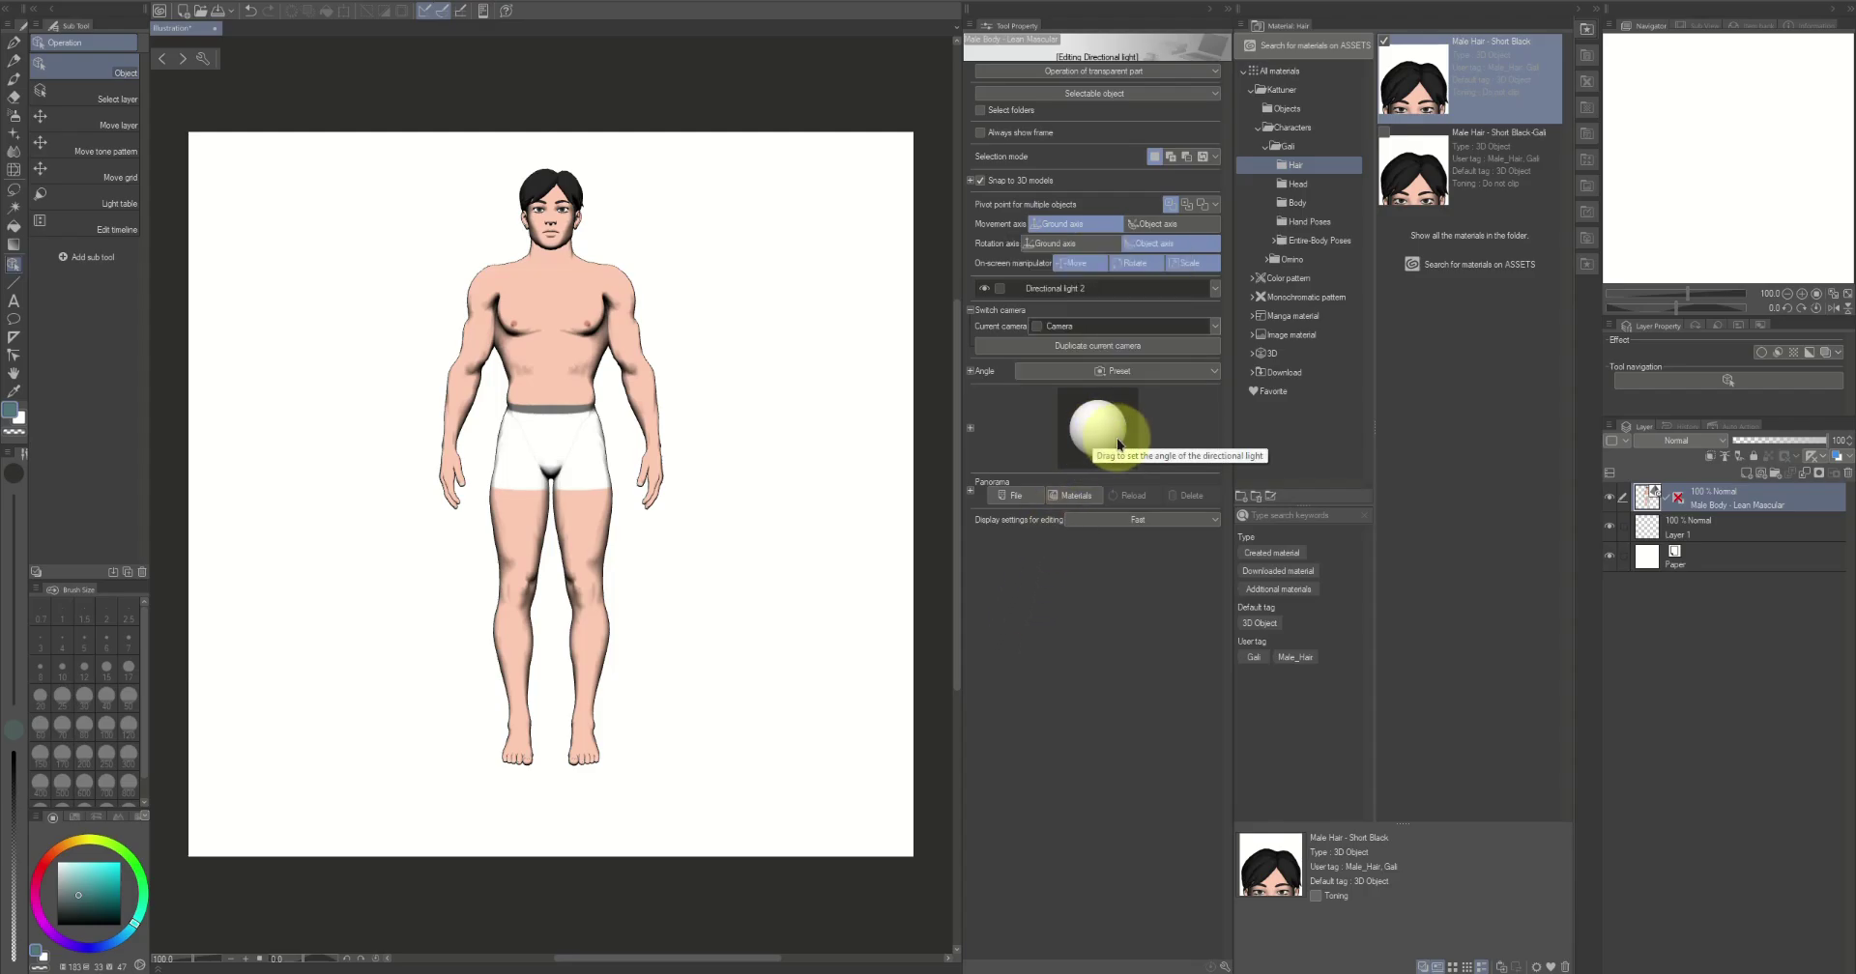
{"action": "left_click_drag", "start_coordinate": [1118, 444], "coordinate": [1024, 385]}
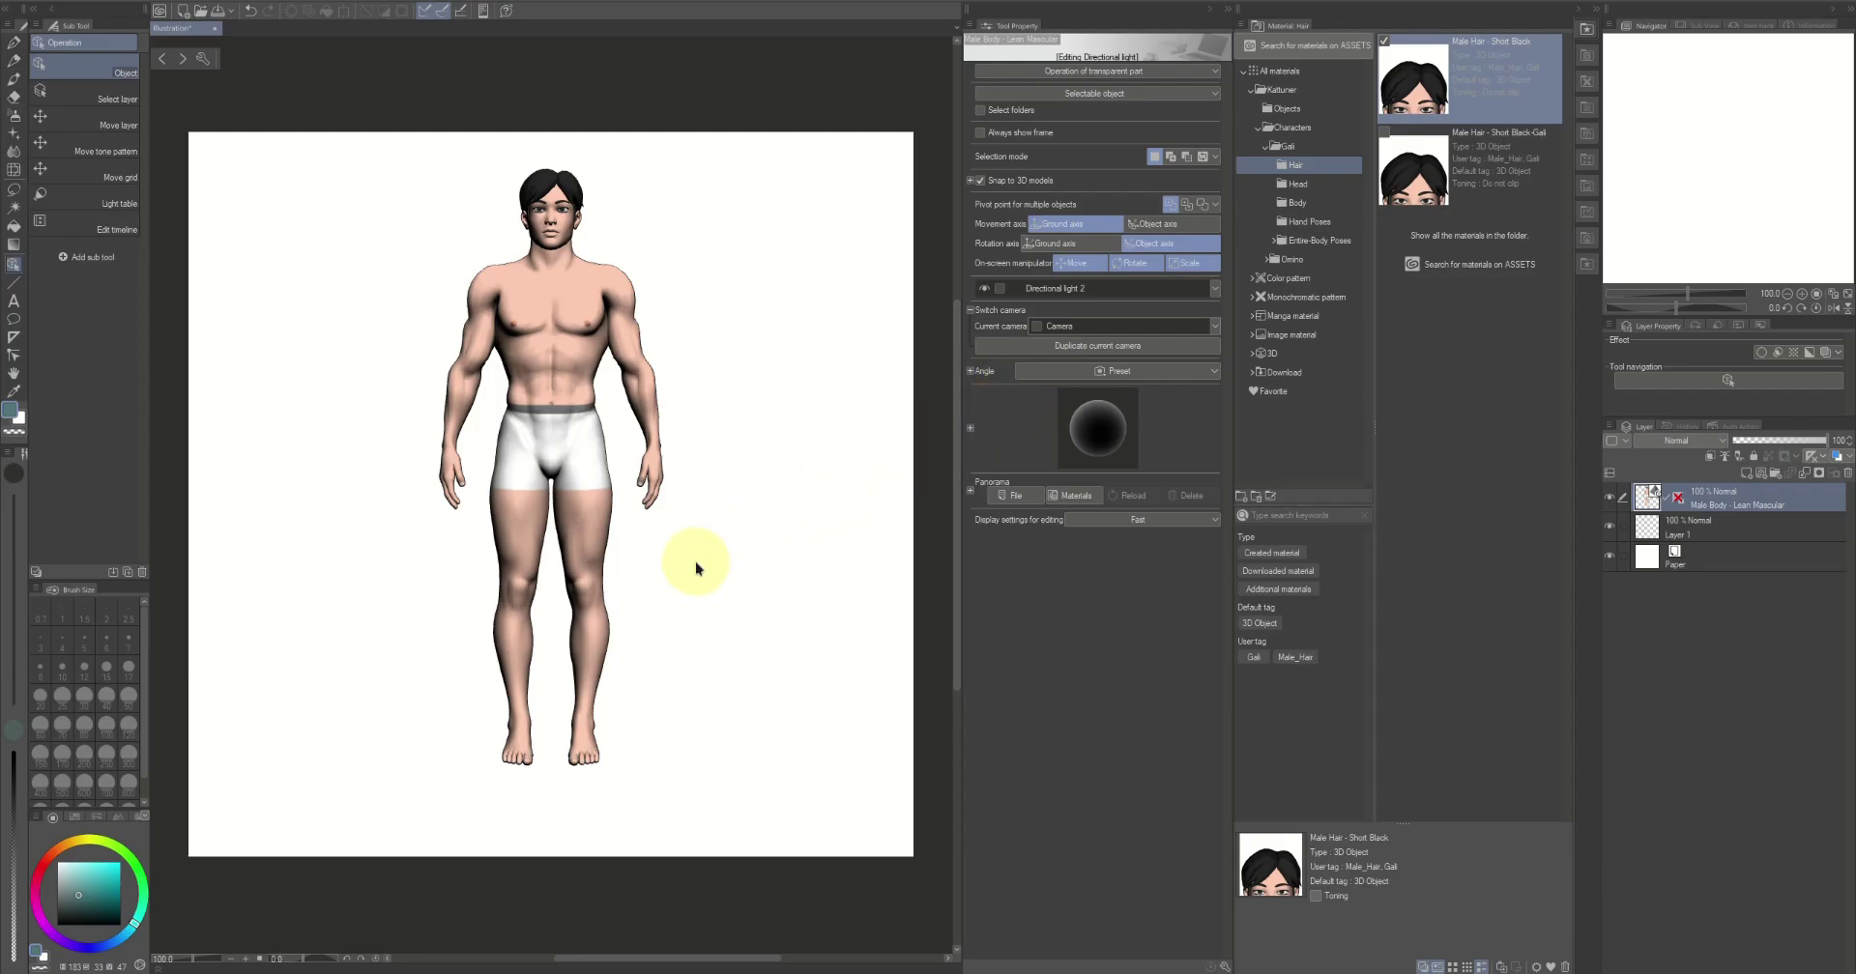
{"action": "left_click_drag", "start_coordinate": [663, 560], "coordinate": [337, 556]}
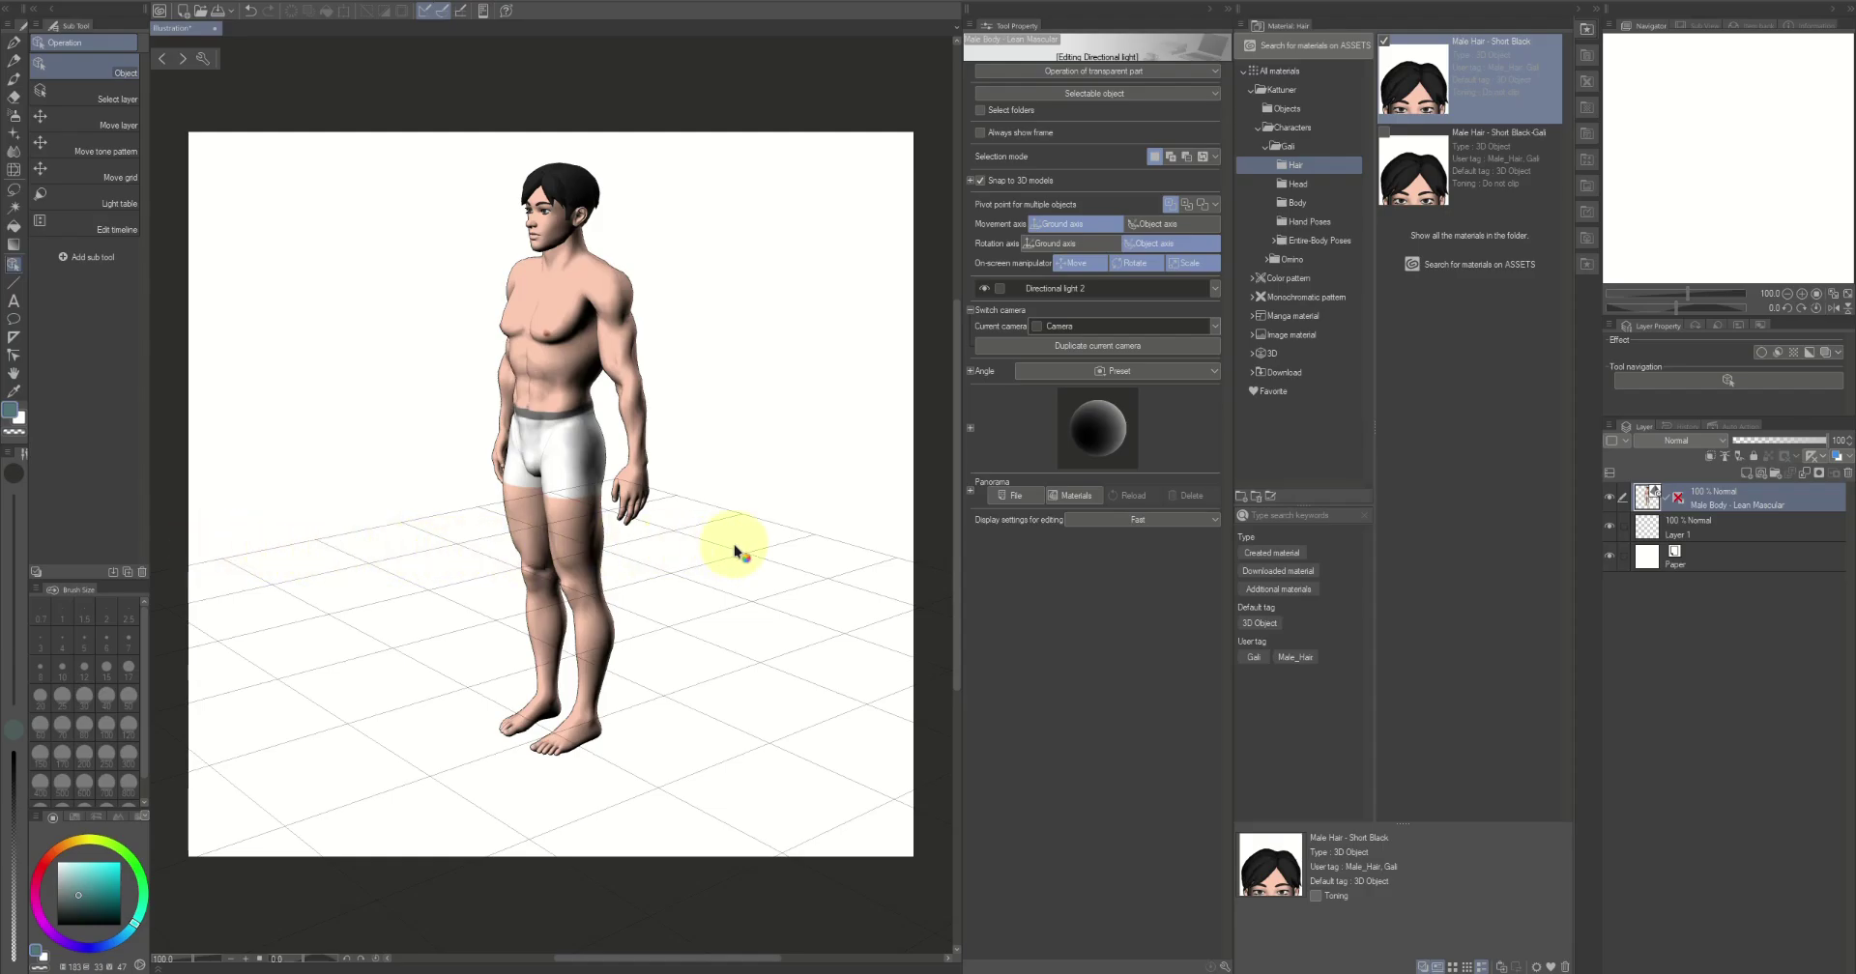
{"action": "left_click_drag", "start_coordinate": [799, 543], "coordinate": [849, 555]}
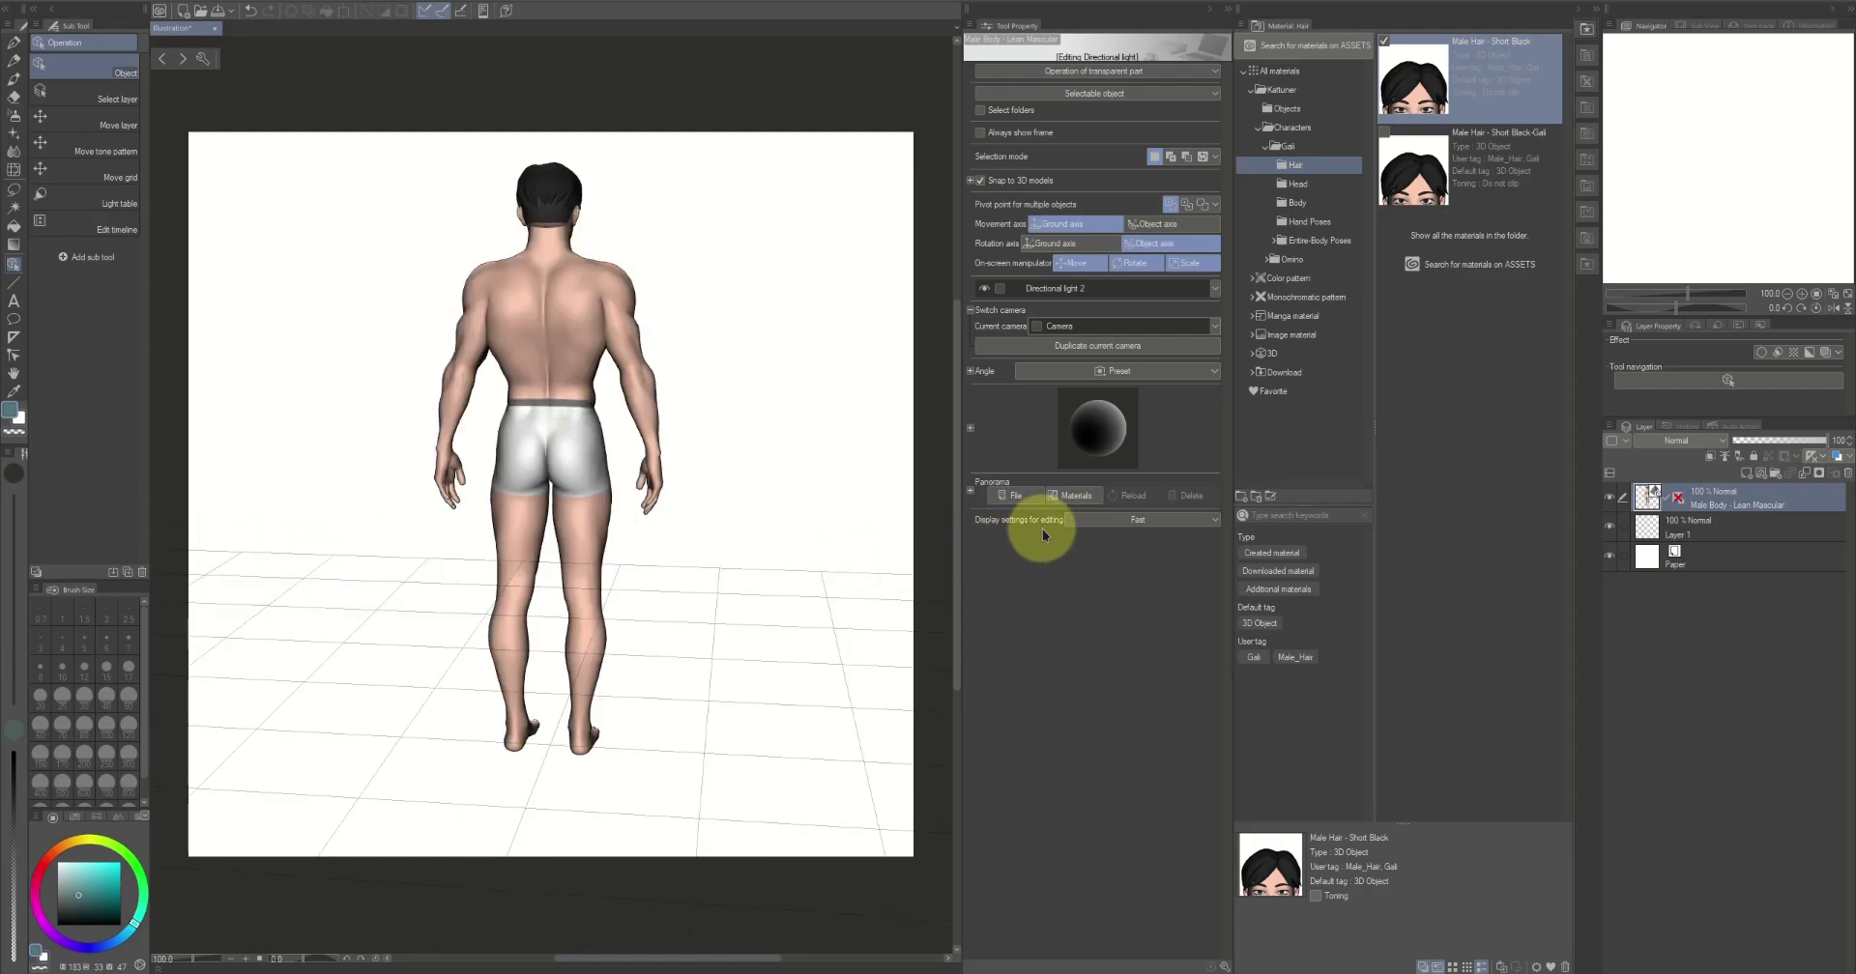
Try rotating the body model's torso with its joint manipulator
{"action": "left_click_drag", "start_coordinate": [538, 396], "coordinate": [568, 385]}
{"action": "left_click", "coordinate": [570, 385]}
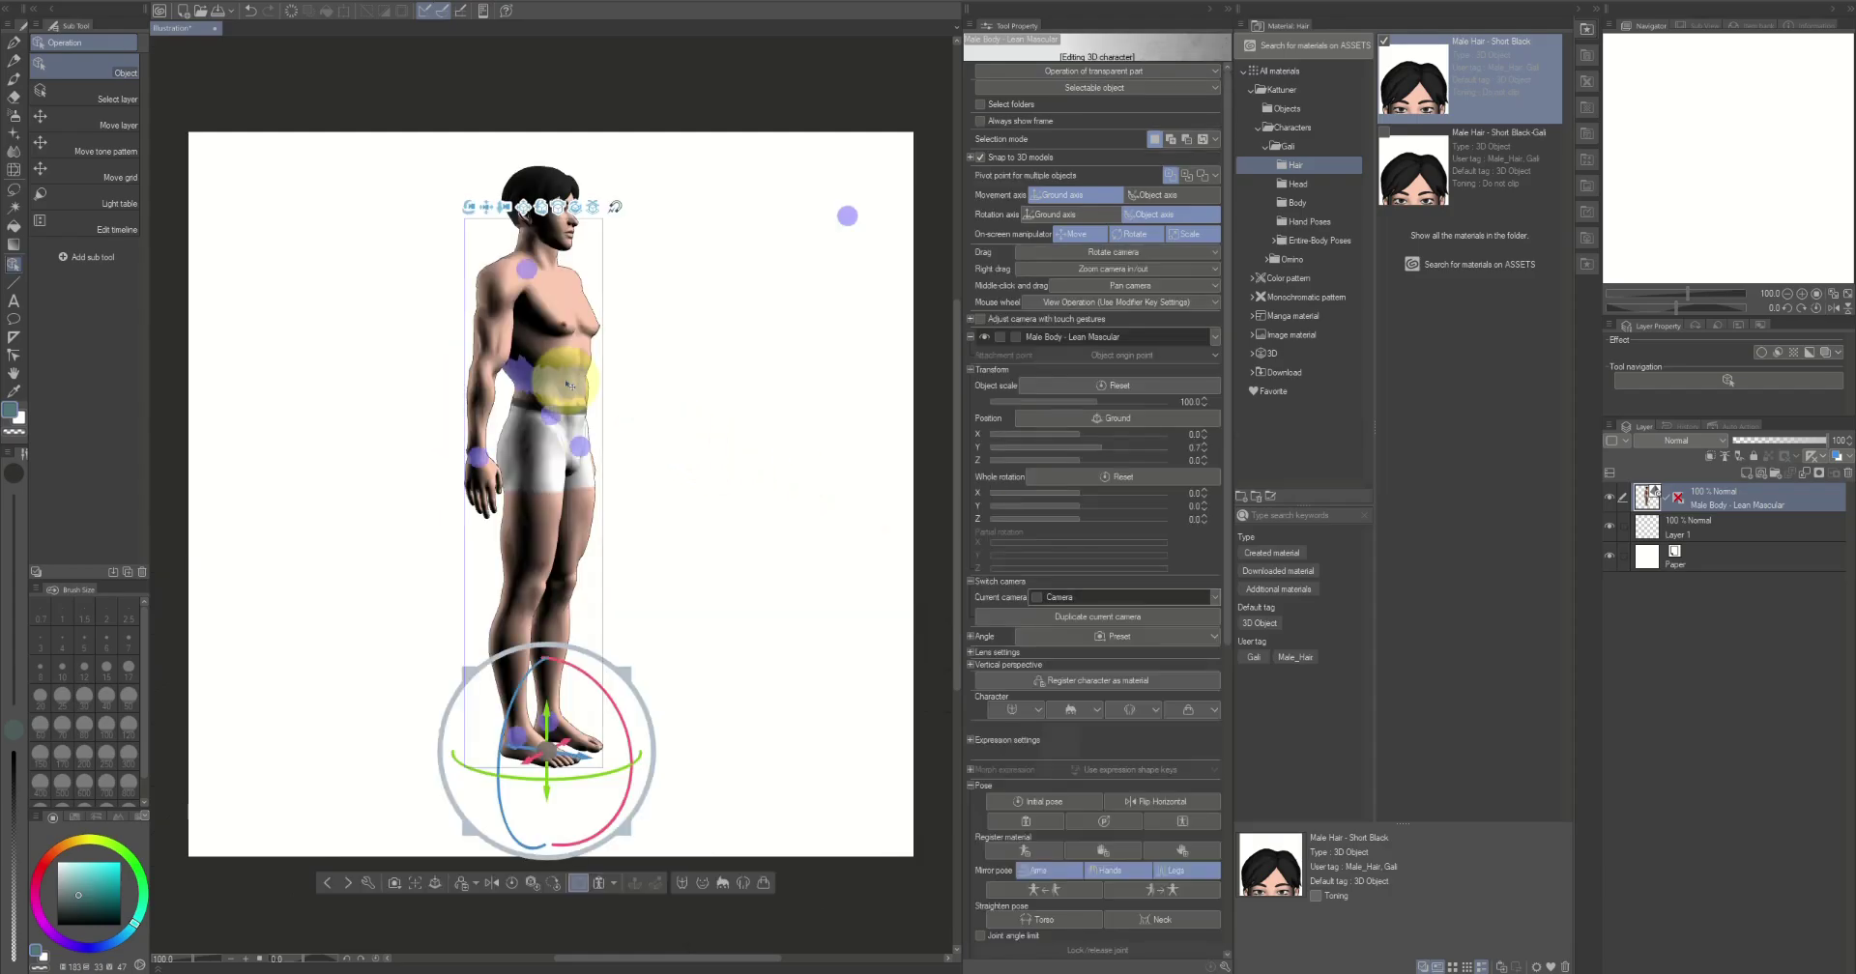
{"action": "left_click", "coordinate": [569, 384]}
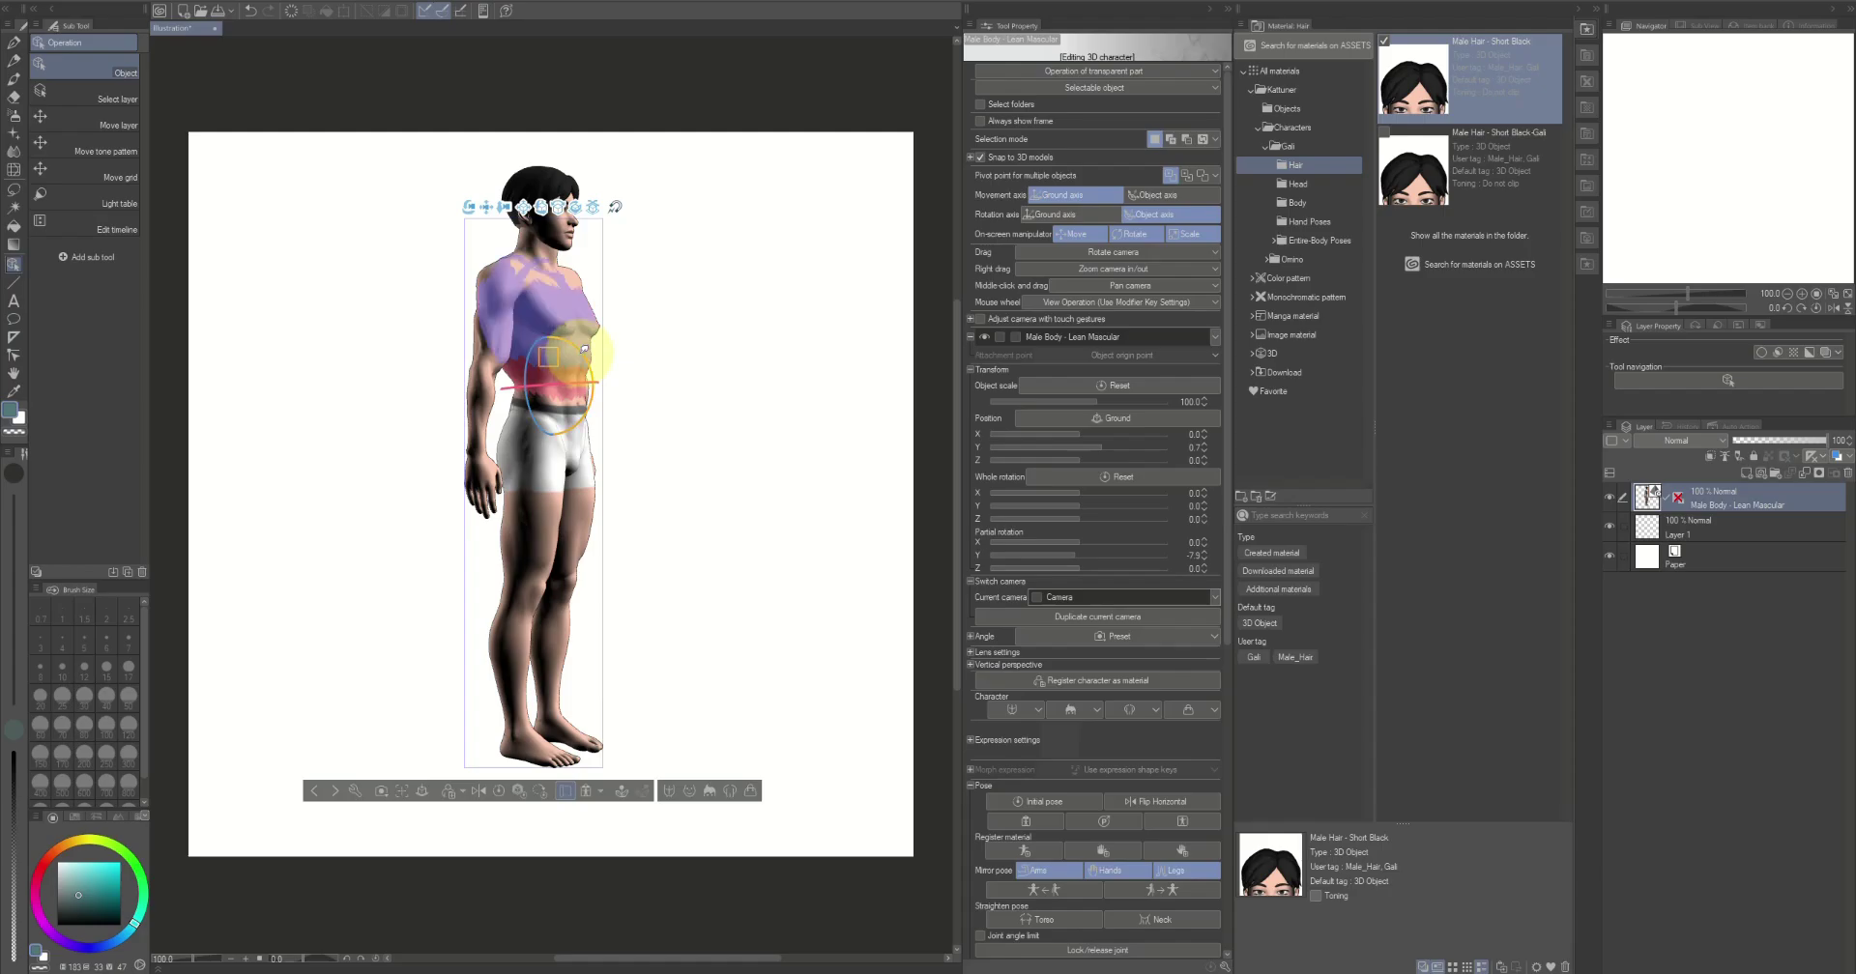
{"action": "left_click_drag", "start_coordinate": [592, 348], "coordinate": [693, 375]}
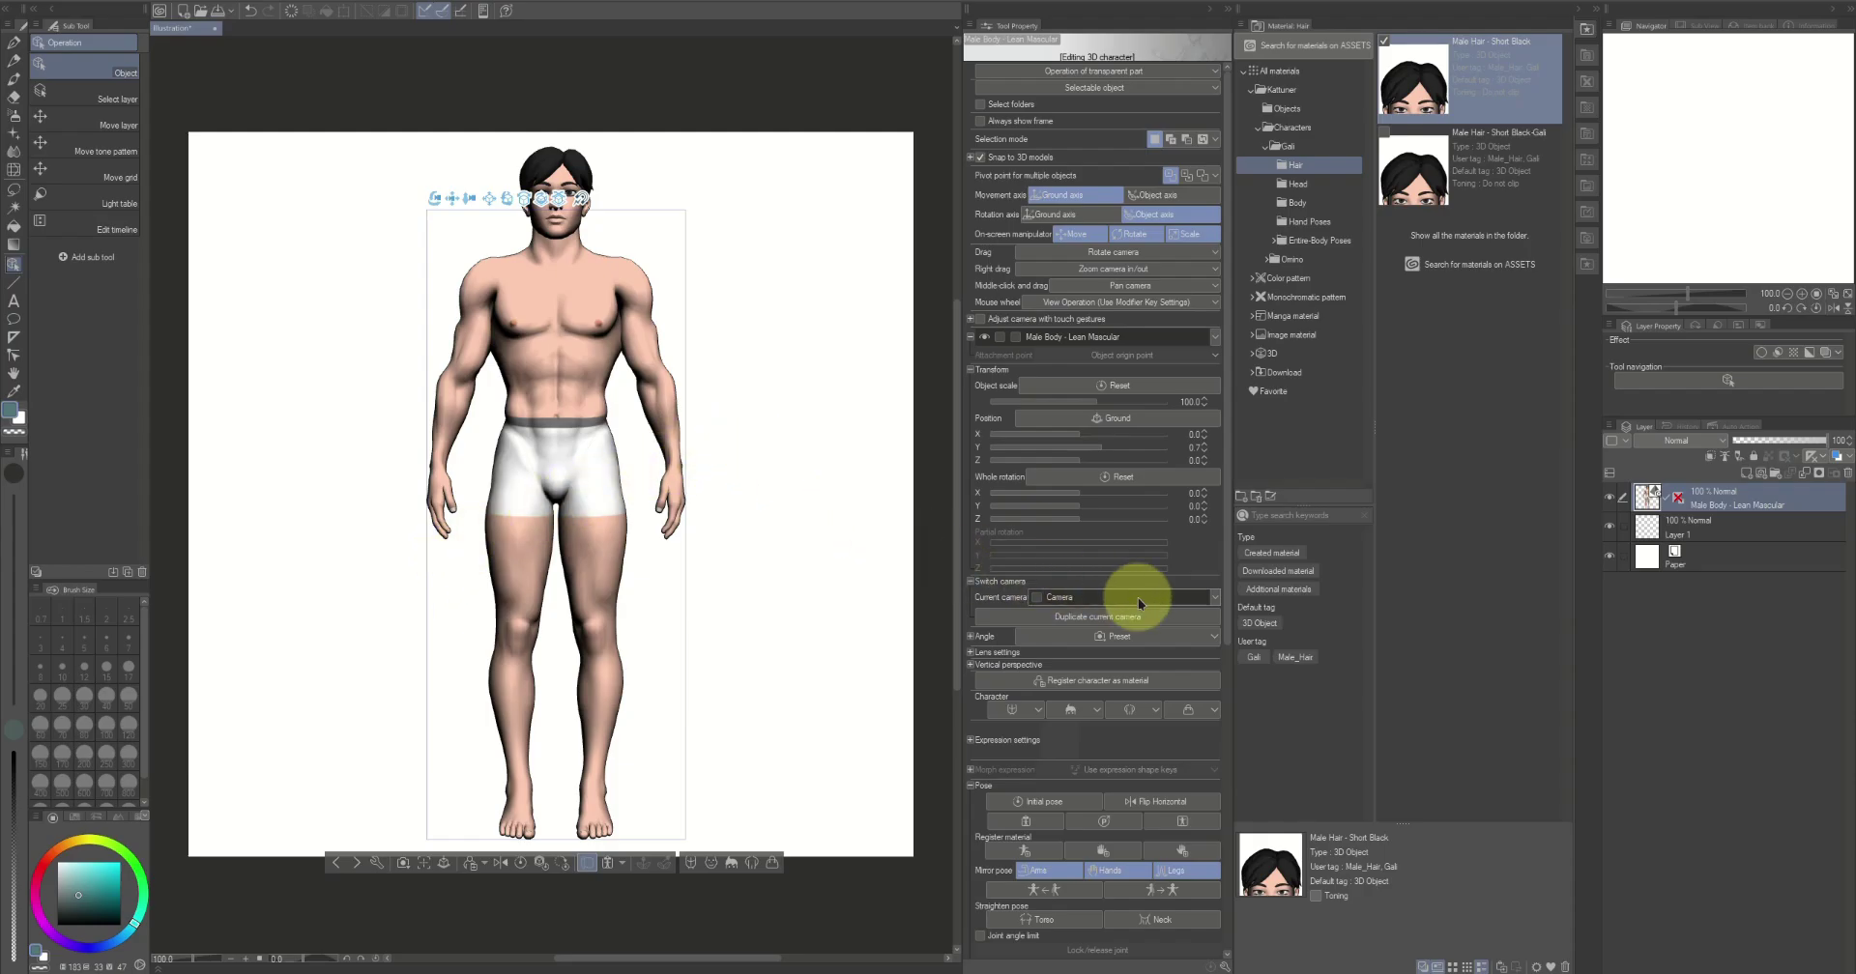
Duplicate the current camera, naming the copy Scene Shot and the original Navigation
{"action": "left_click", "coordinate": [1215, 599]}
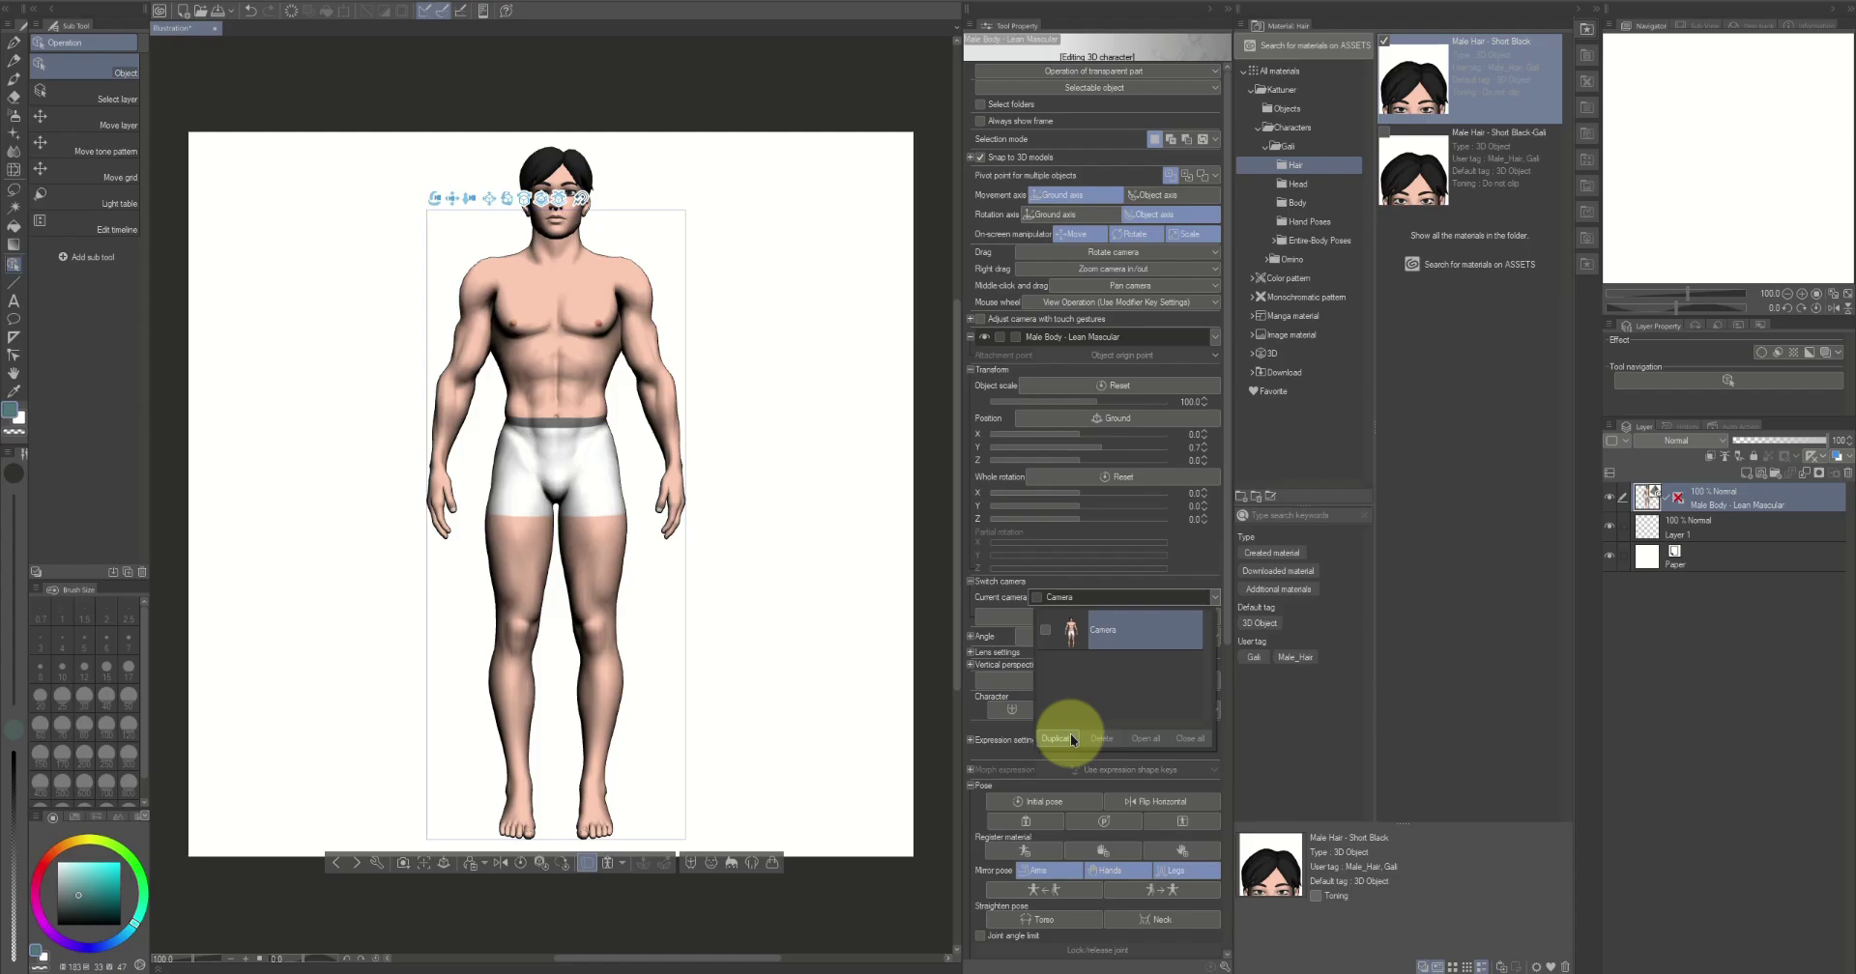
{"action": "left_click", "coordinate": [1070, 737]}
{"action": "double_click", "coordinate": [1108, 677]}
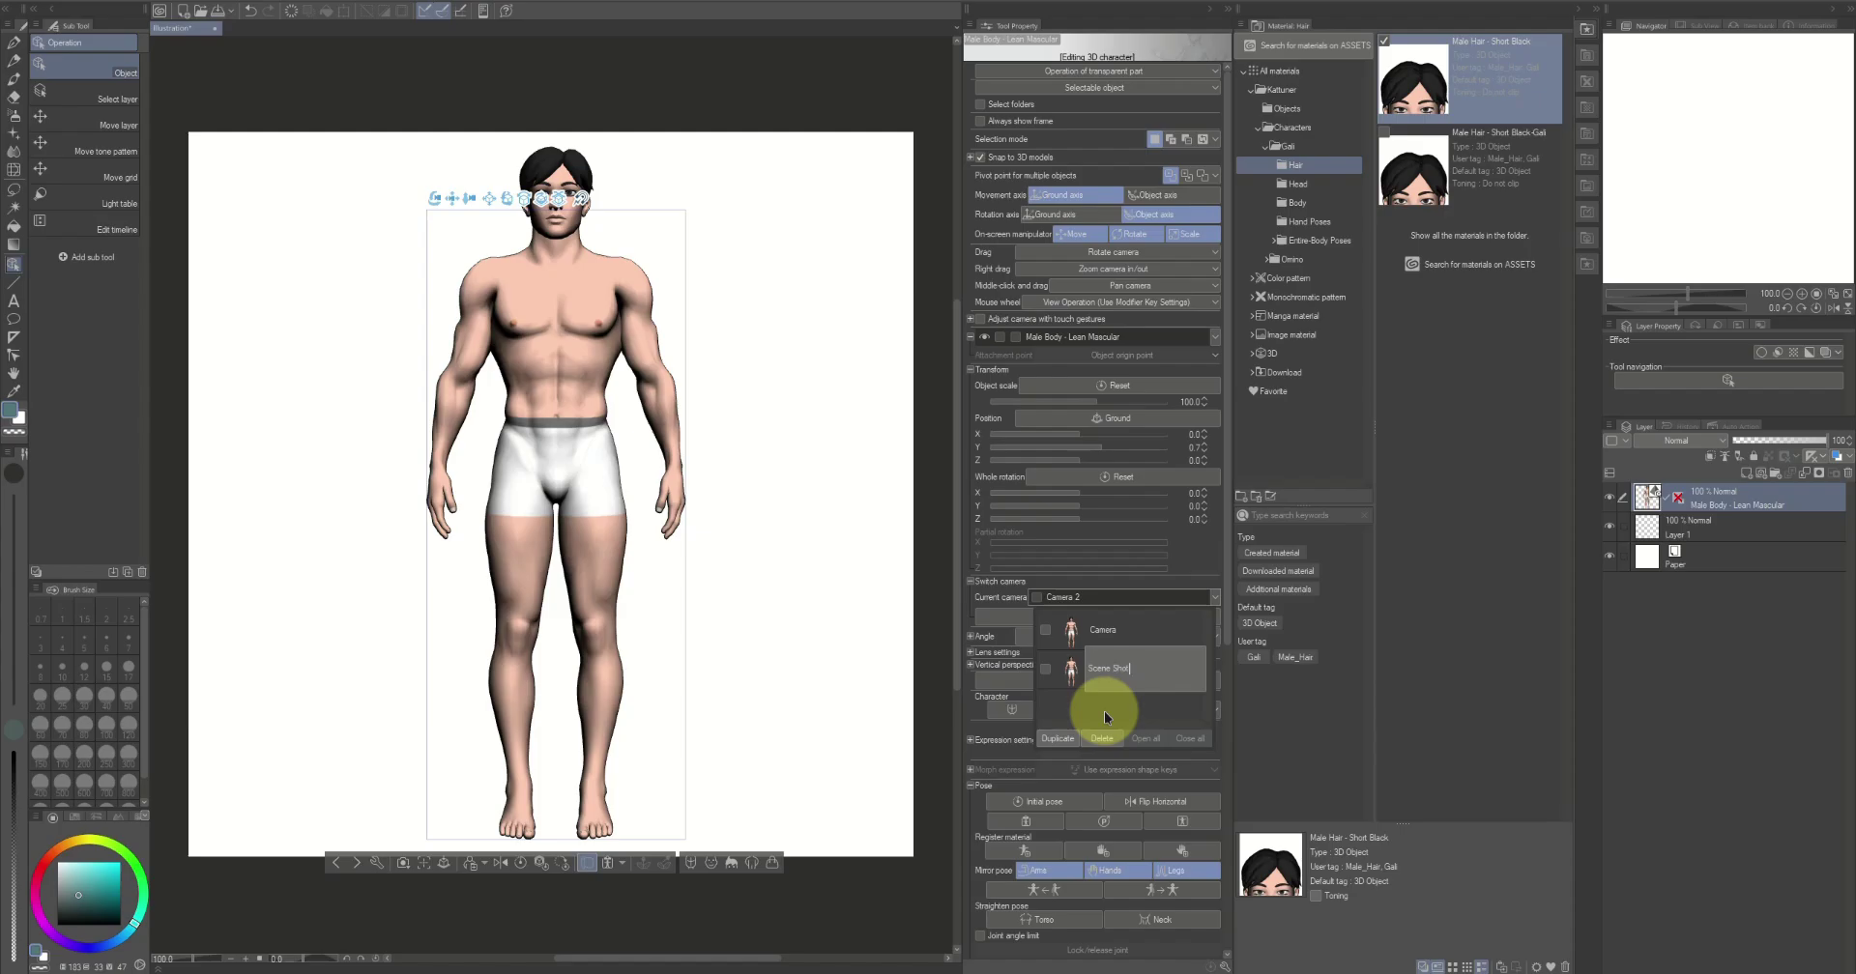
{"action": "key", "text": "Return"}
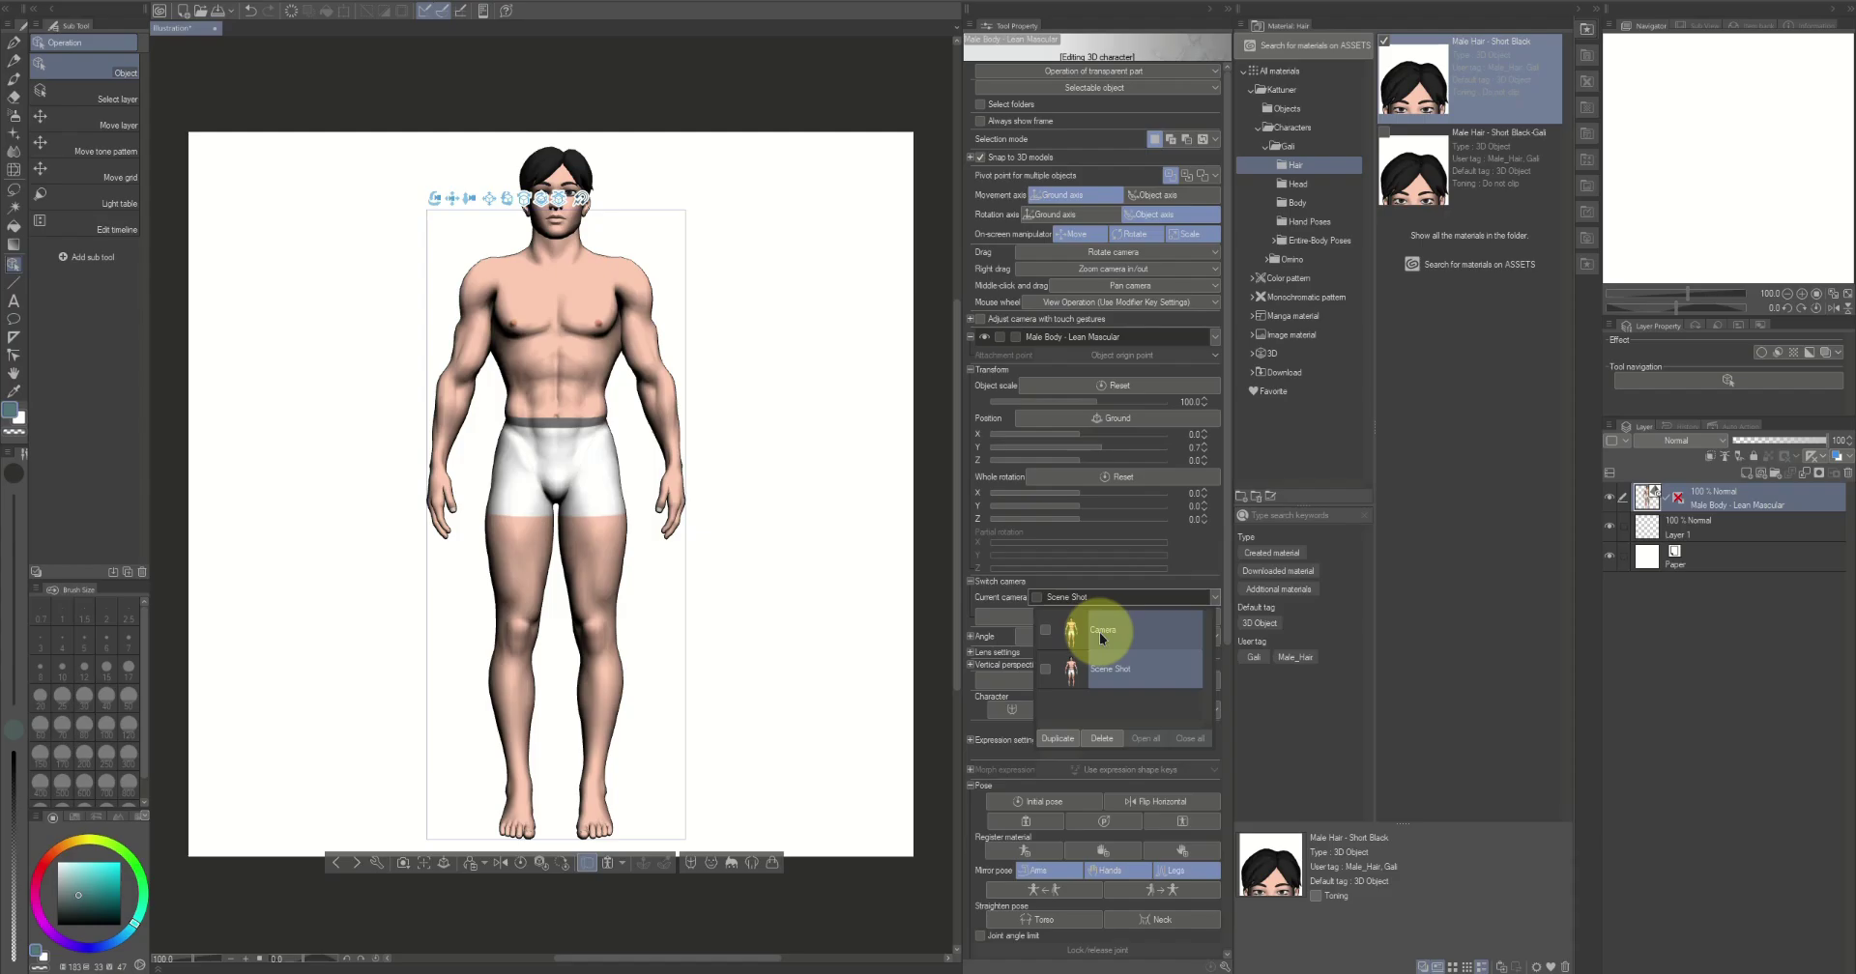
{"action": "left_click", "coordinate": [1100, 638]}
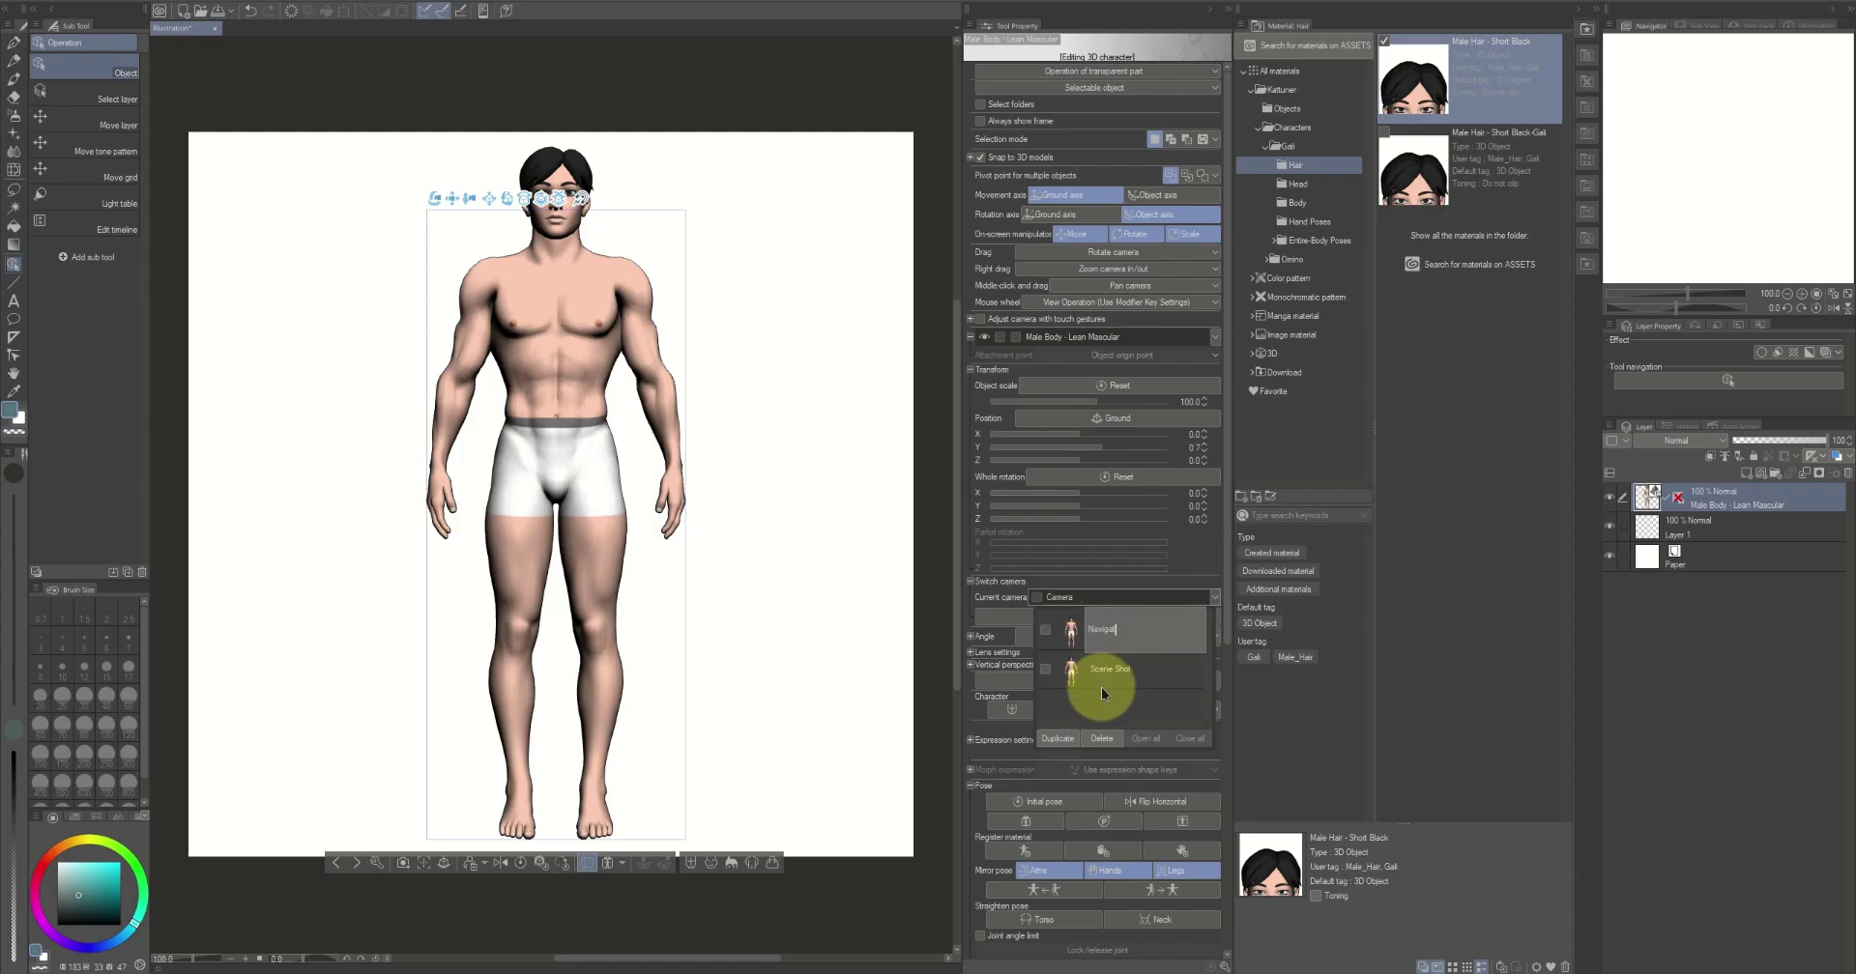
{"action": "key", "text": "Return"}
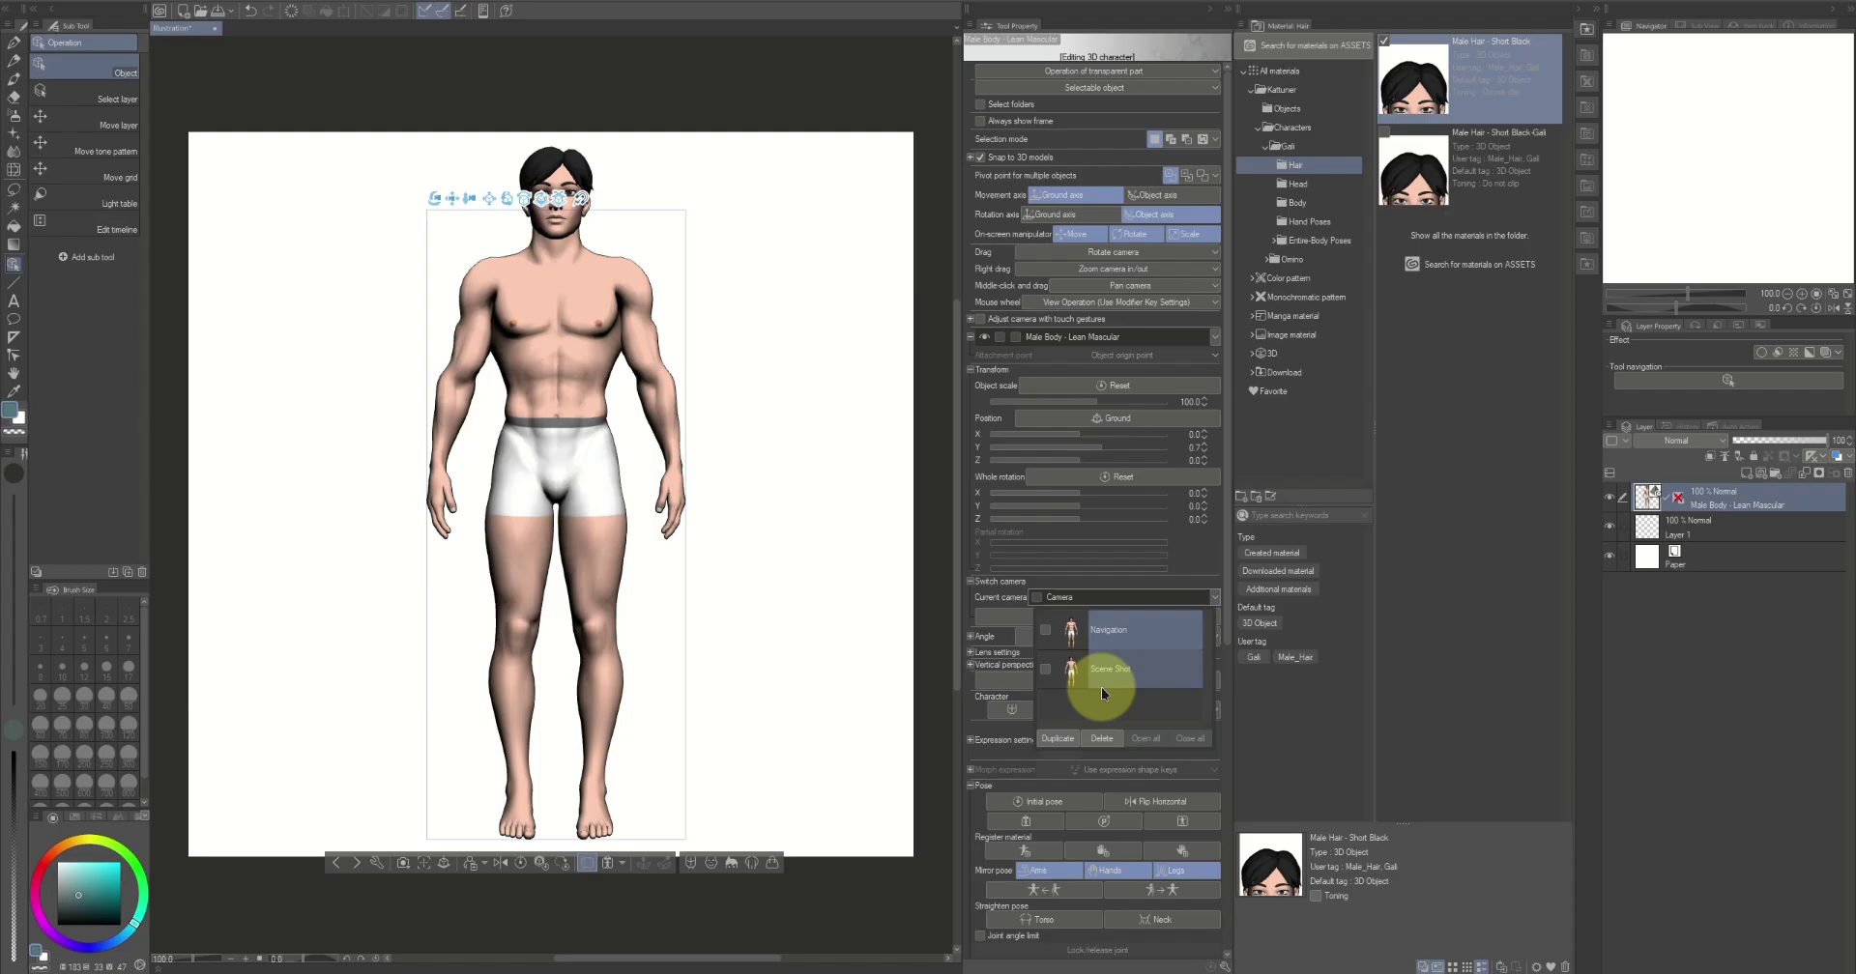
Lock the Scene Shot camera and make Navigation the current camera
{"action": "left_click", "coordinate": [1046, 670]}
{"action": "left_click", "coordinate": [1128, 633]}
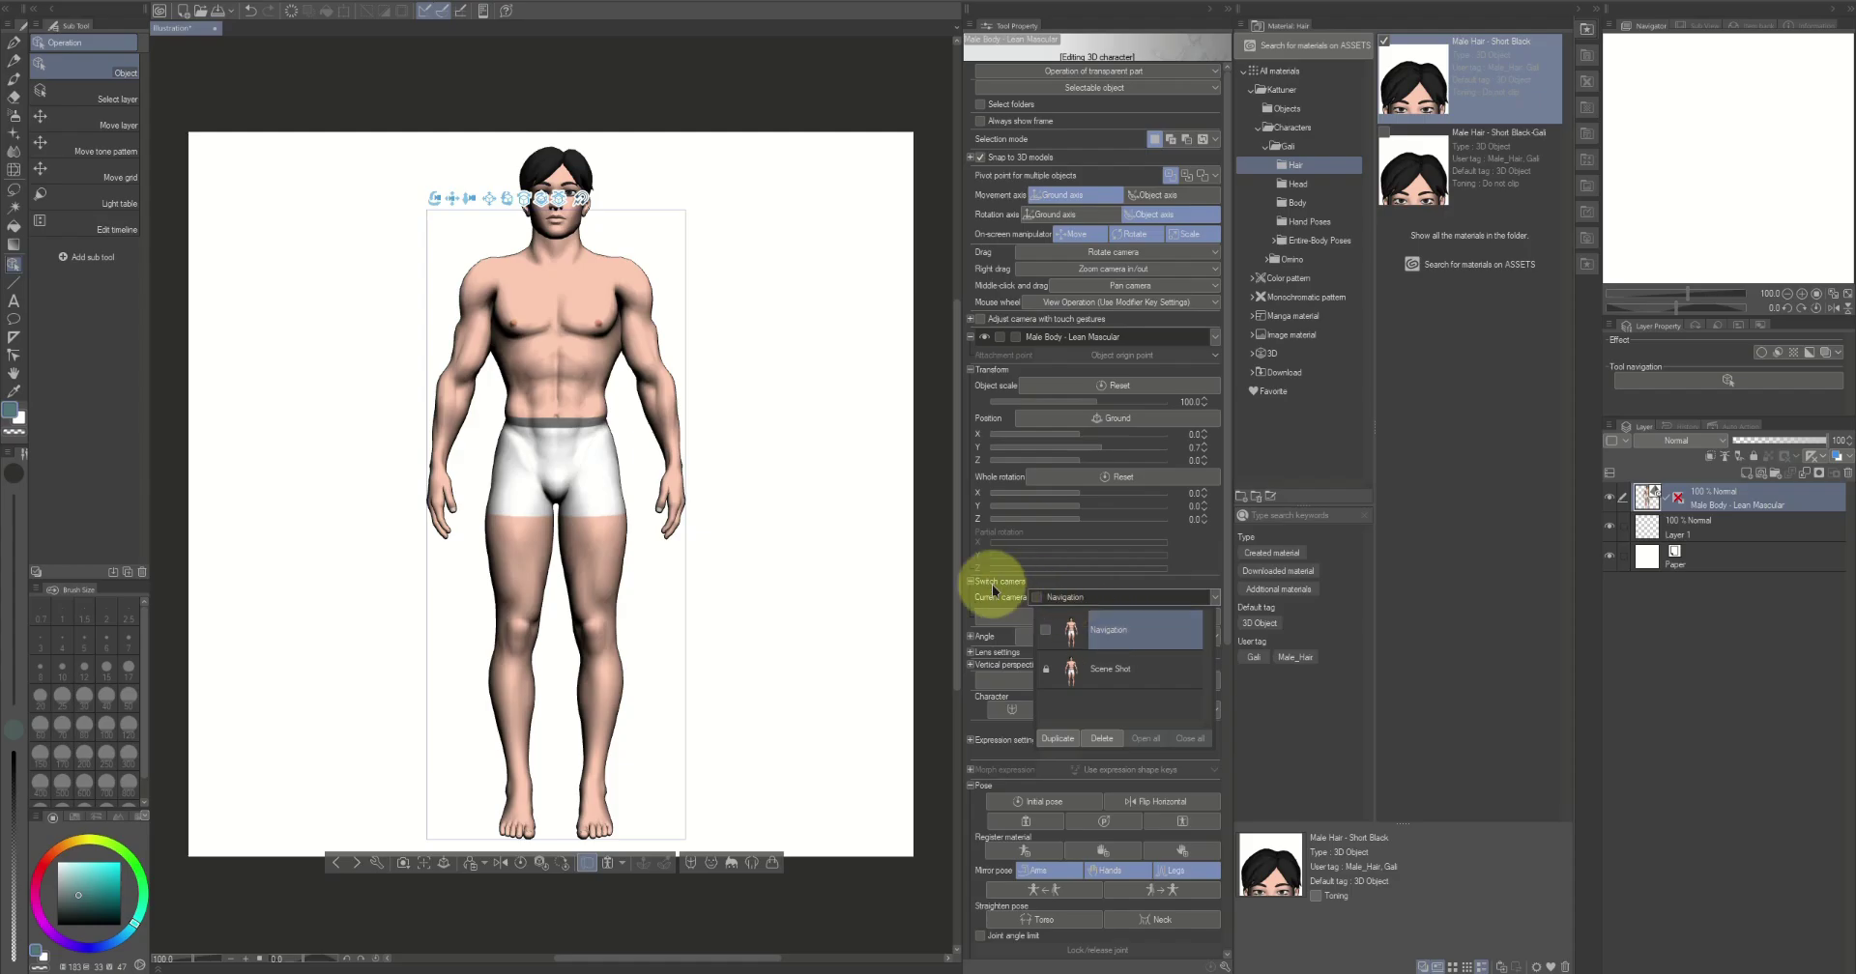
Centre the Navigation camera on the character's head and frame it in a close-up side view
{"action": "left_click", "coordinate": [883, 583]}
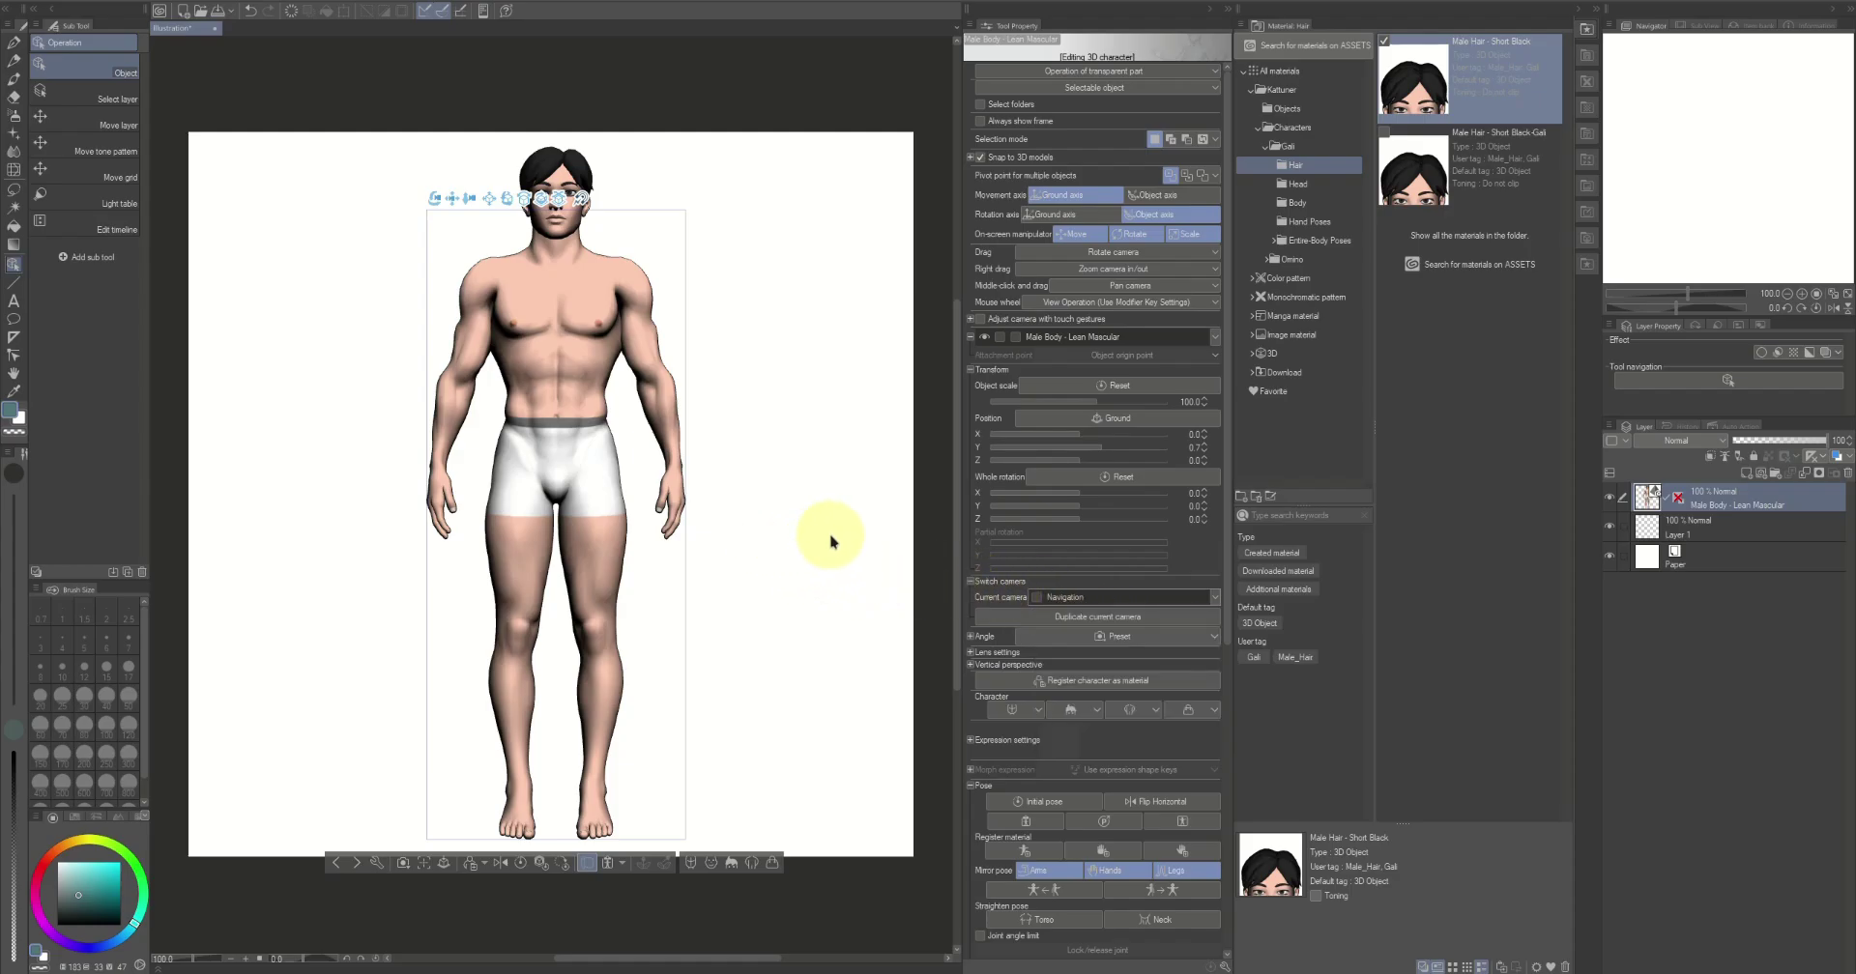
{"action": "left_click_drag", "start_coordinate": [831, 541], "coordinate": [990, 553]}
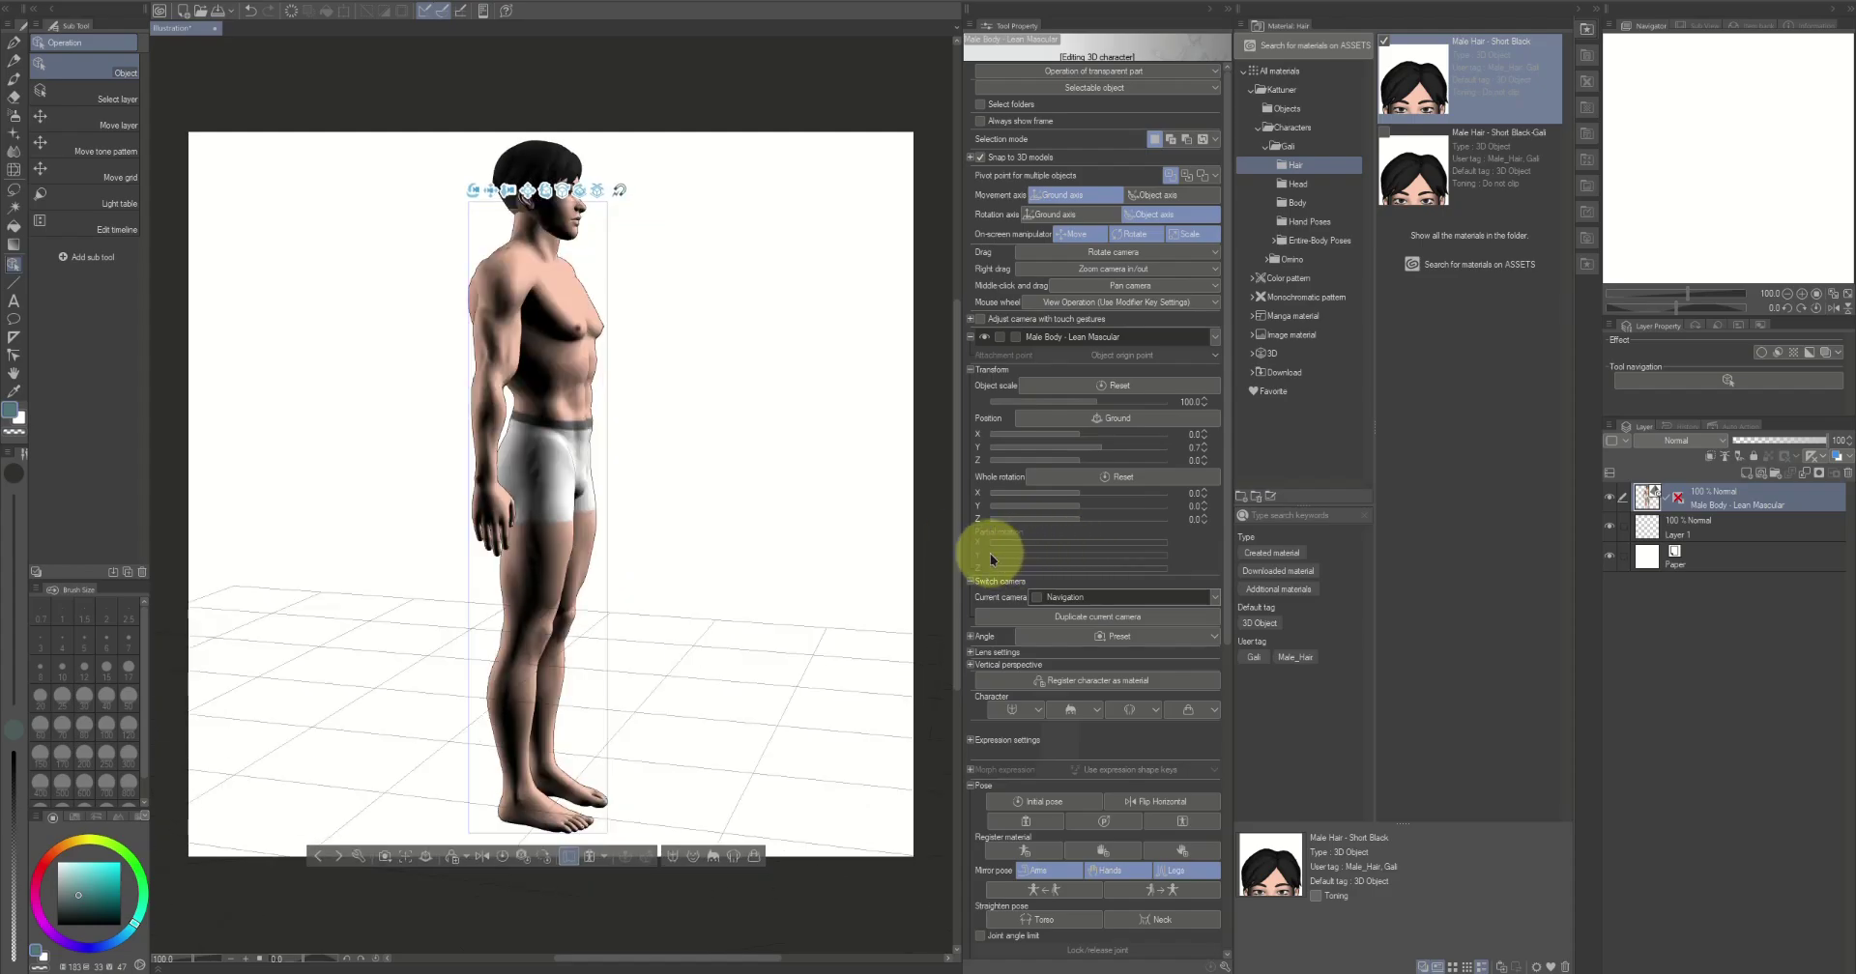
{"action": "left_click", "coordinate": [555, 216]}
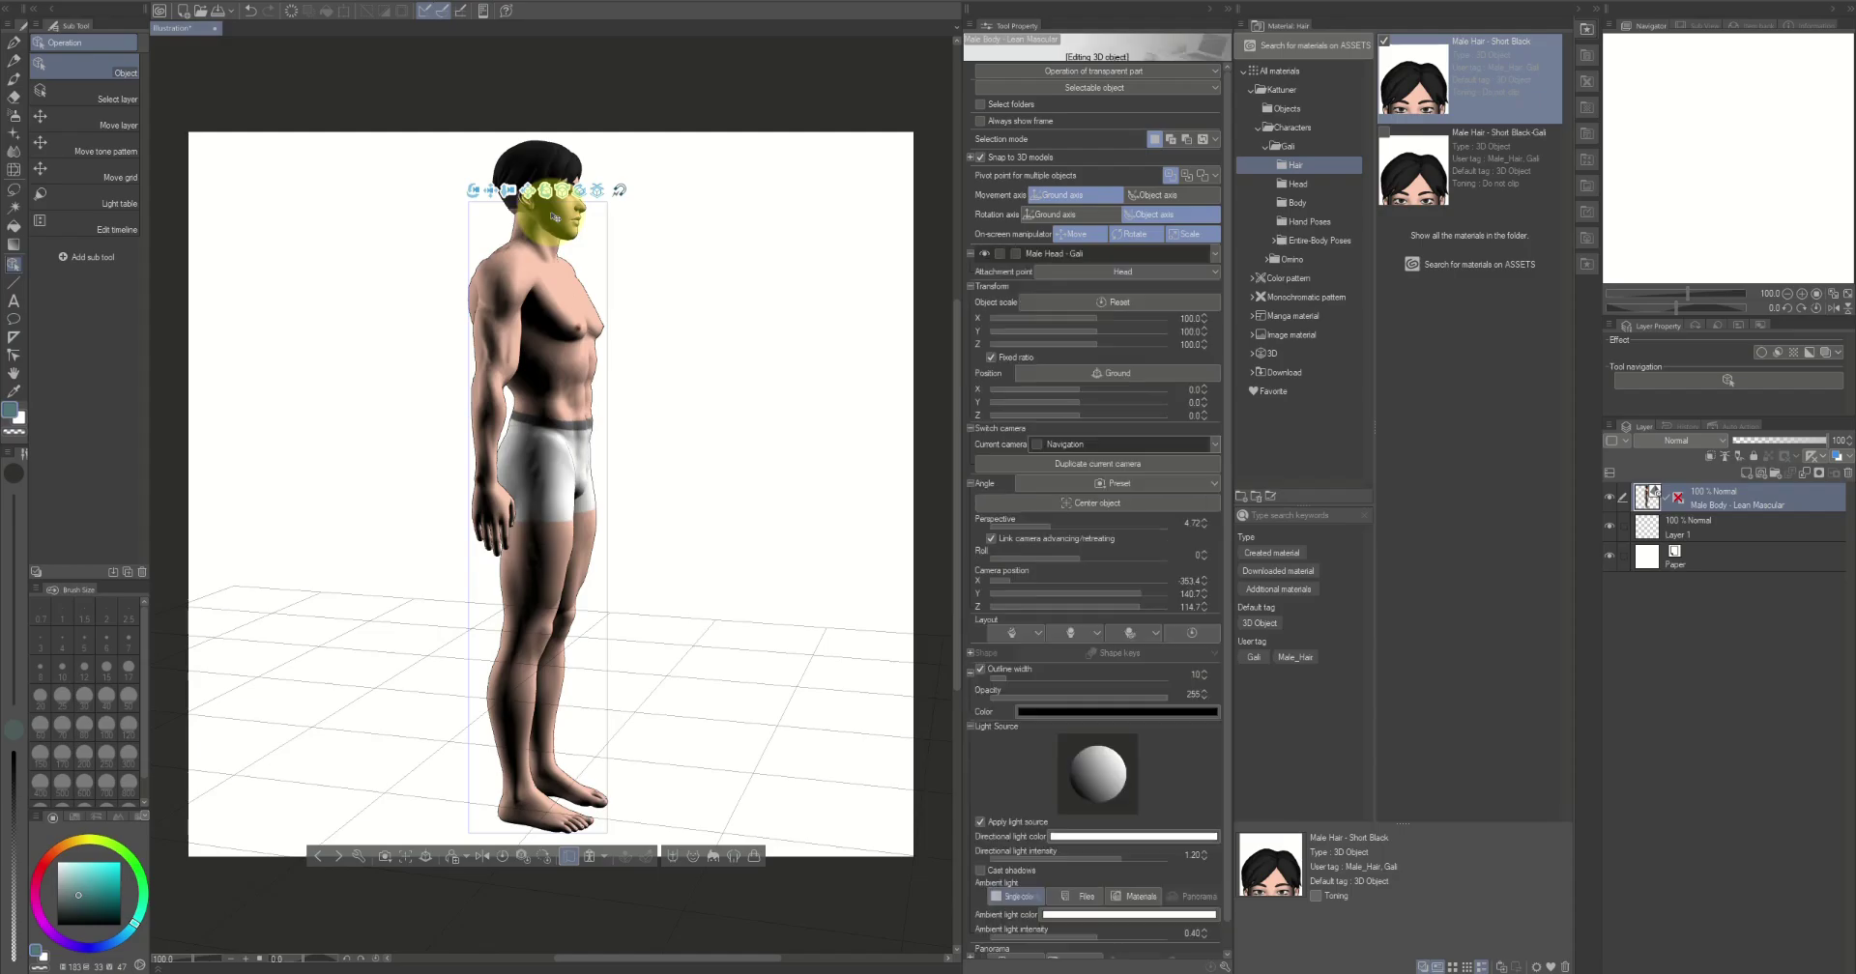
{"action": "left_click", "coordinate": [561, 220]}
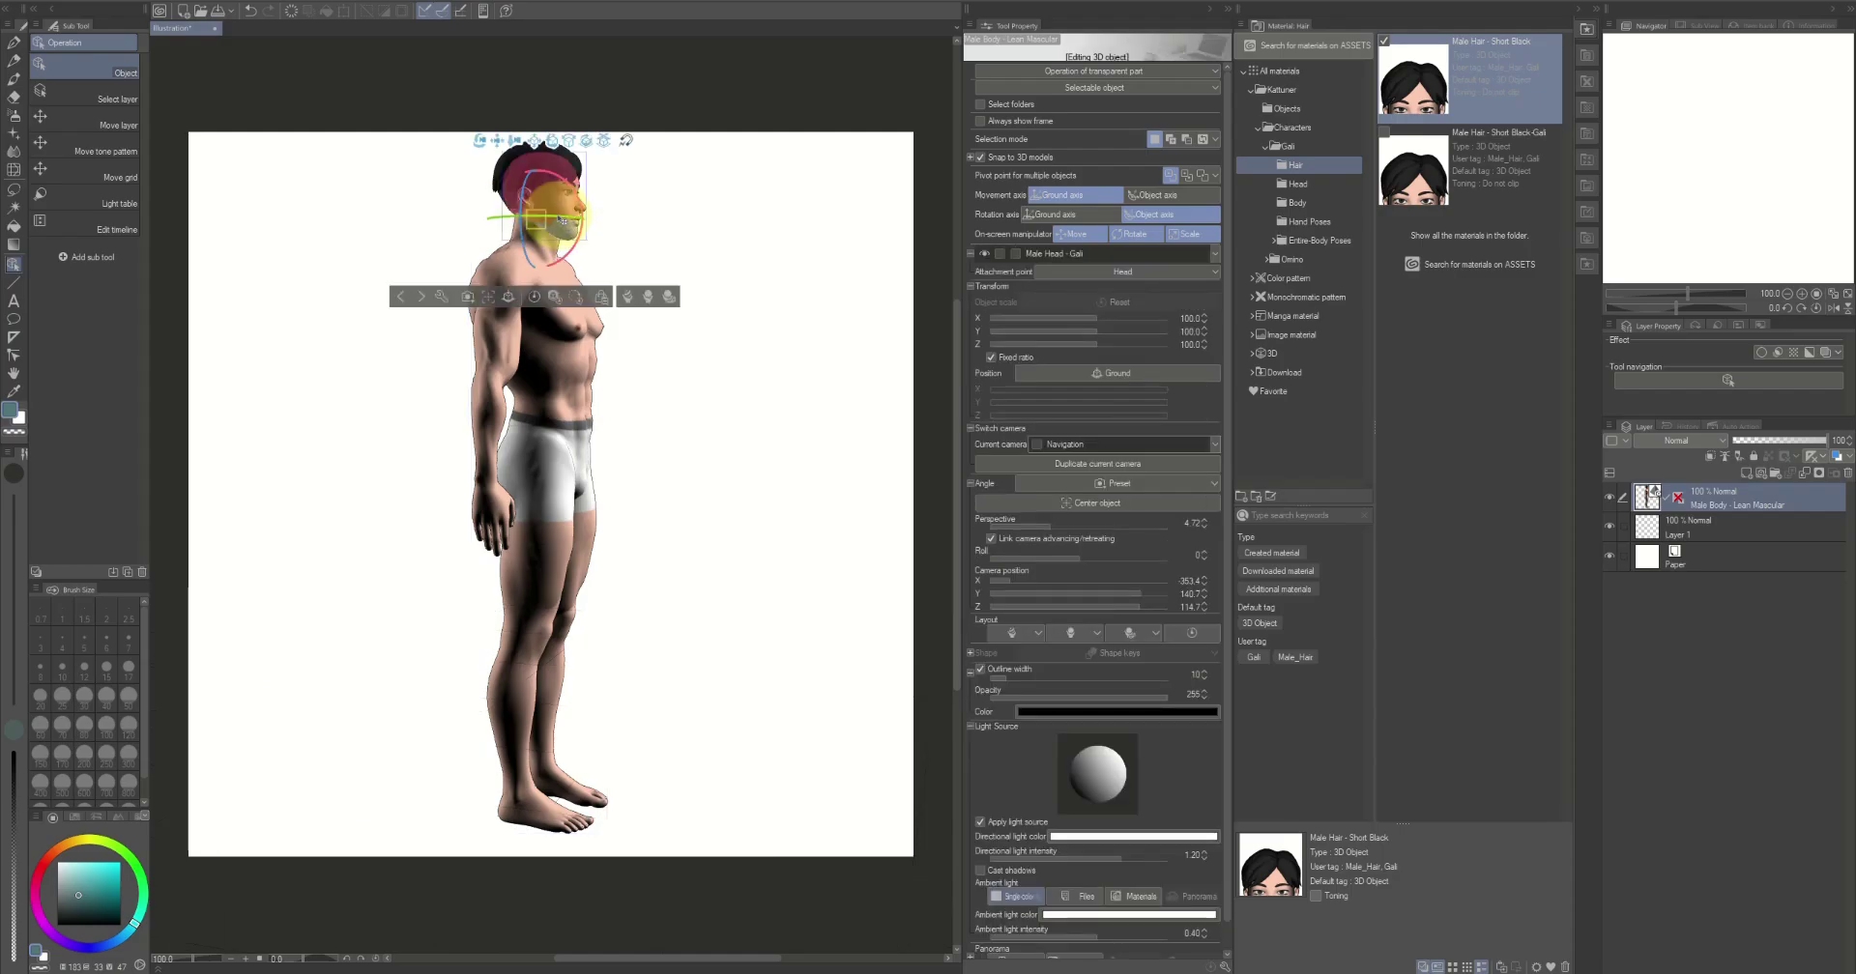
{"action": "left_click", "coordinate": [489, 299]}
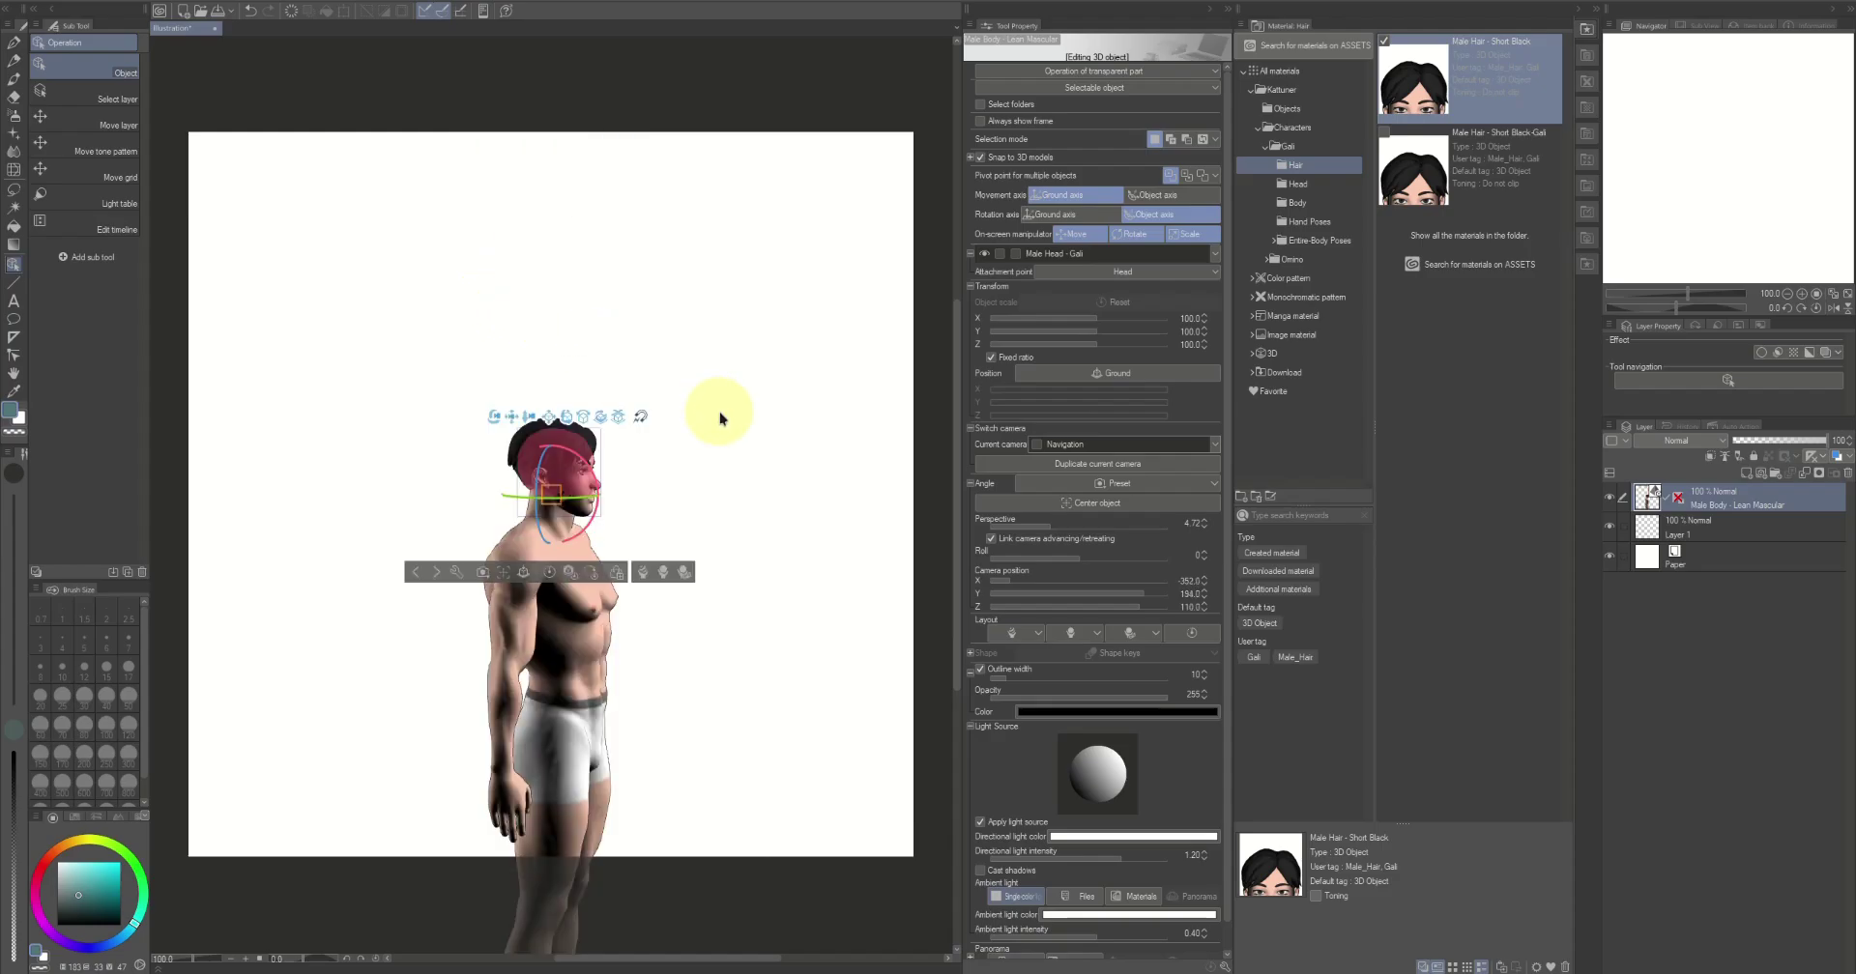
{"action": "scroll", "coordinate": [720, 418], "scroll_direction": "up", "scroll_amount": 2}
{"action": "scroll", "coordinate": [788, 507], "scroll_direction": "up", "scroll_amount": 3}
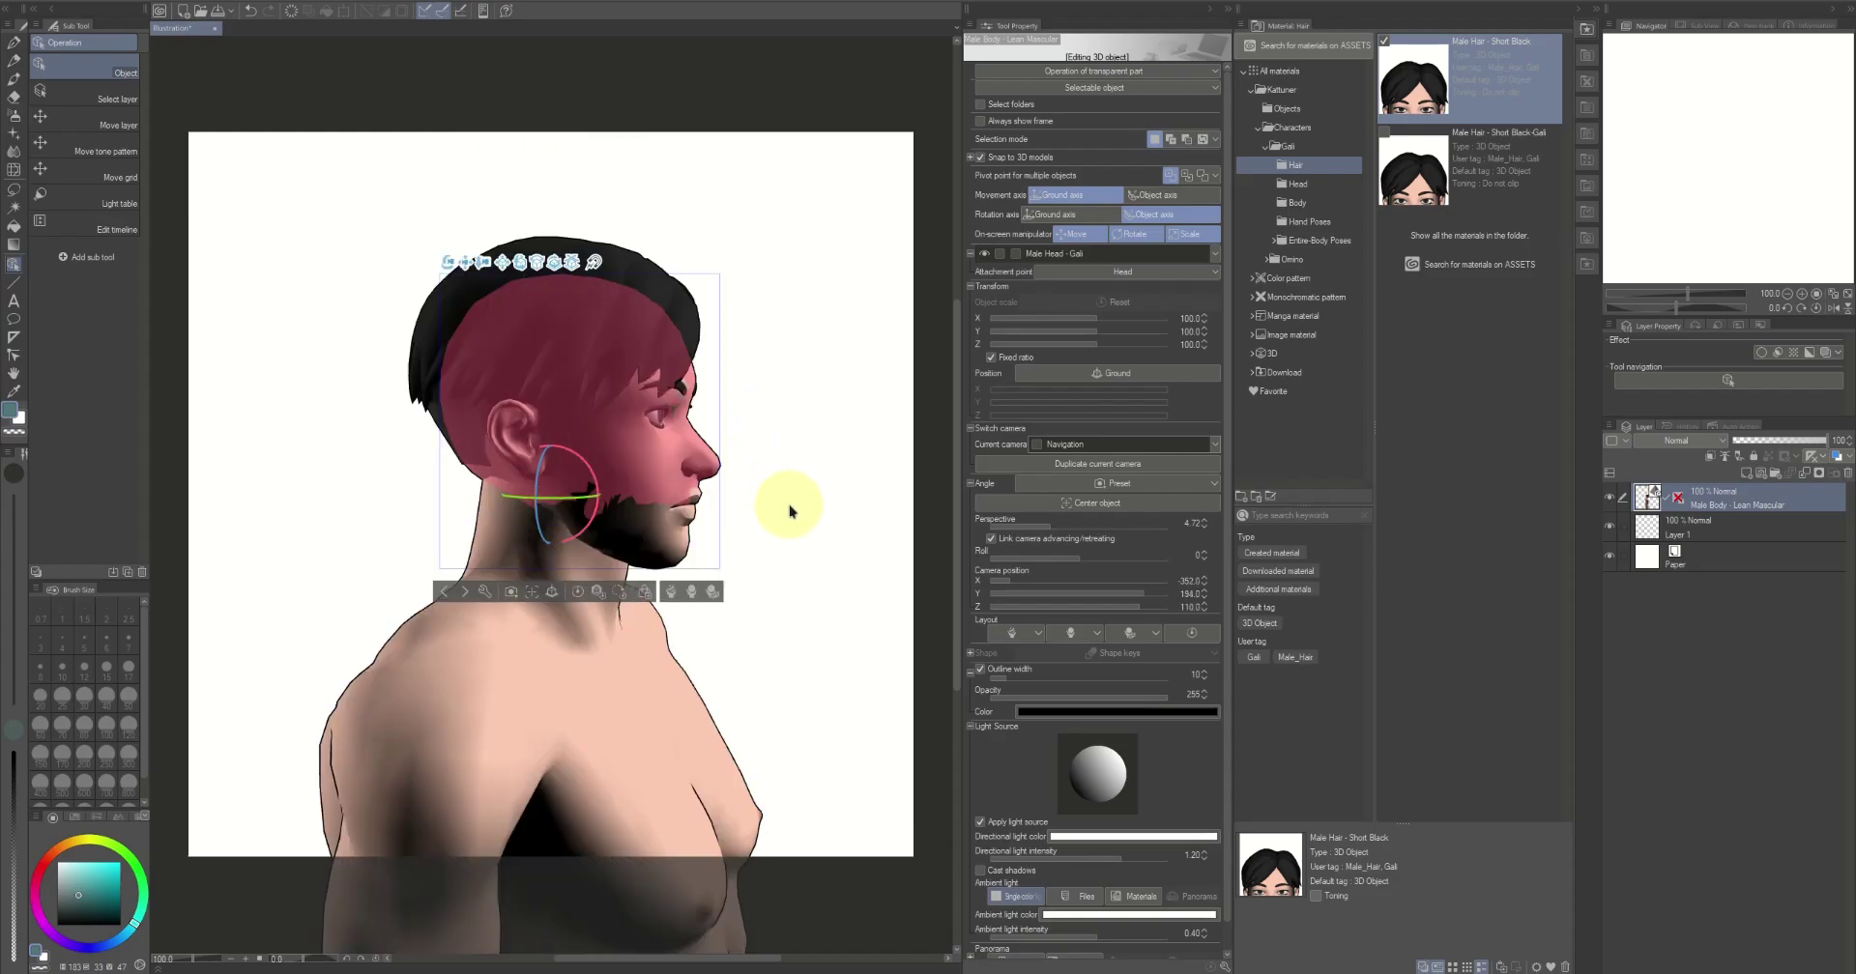
{"action": "scroll", "coordinate": [791, 508], "scroll_direction": "up", "scroll_amount": 1}
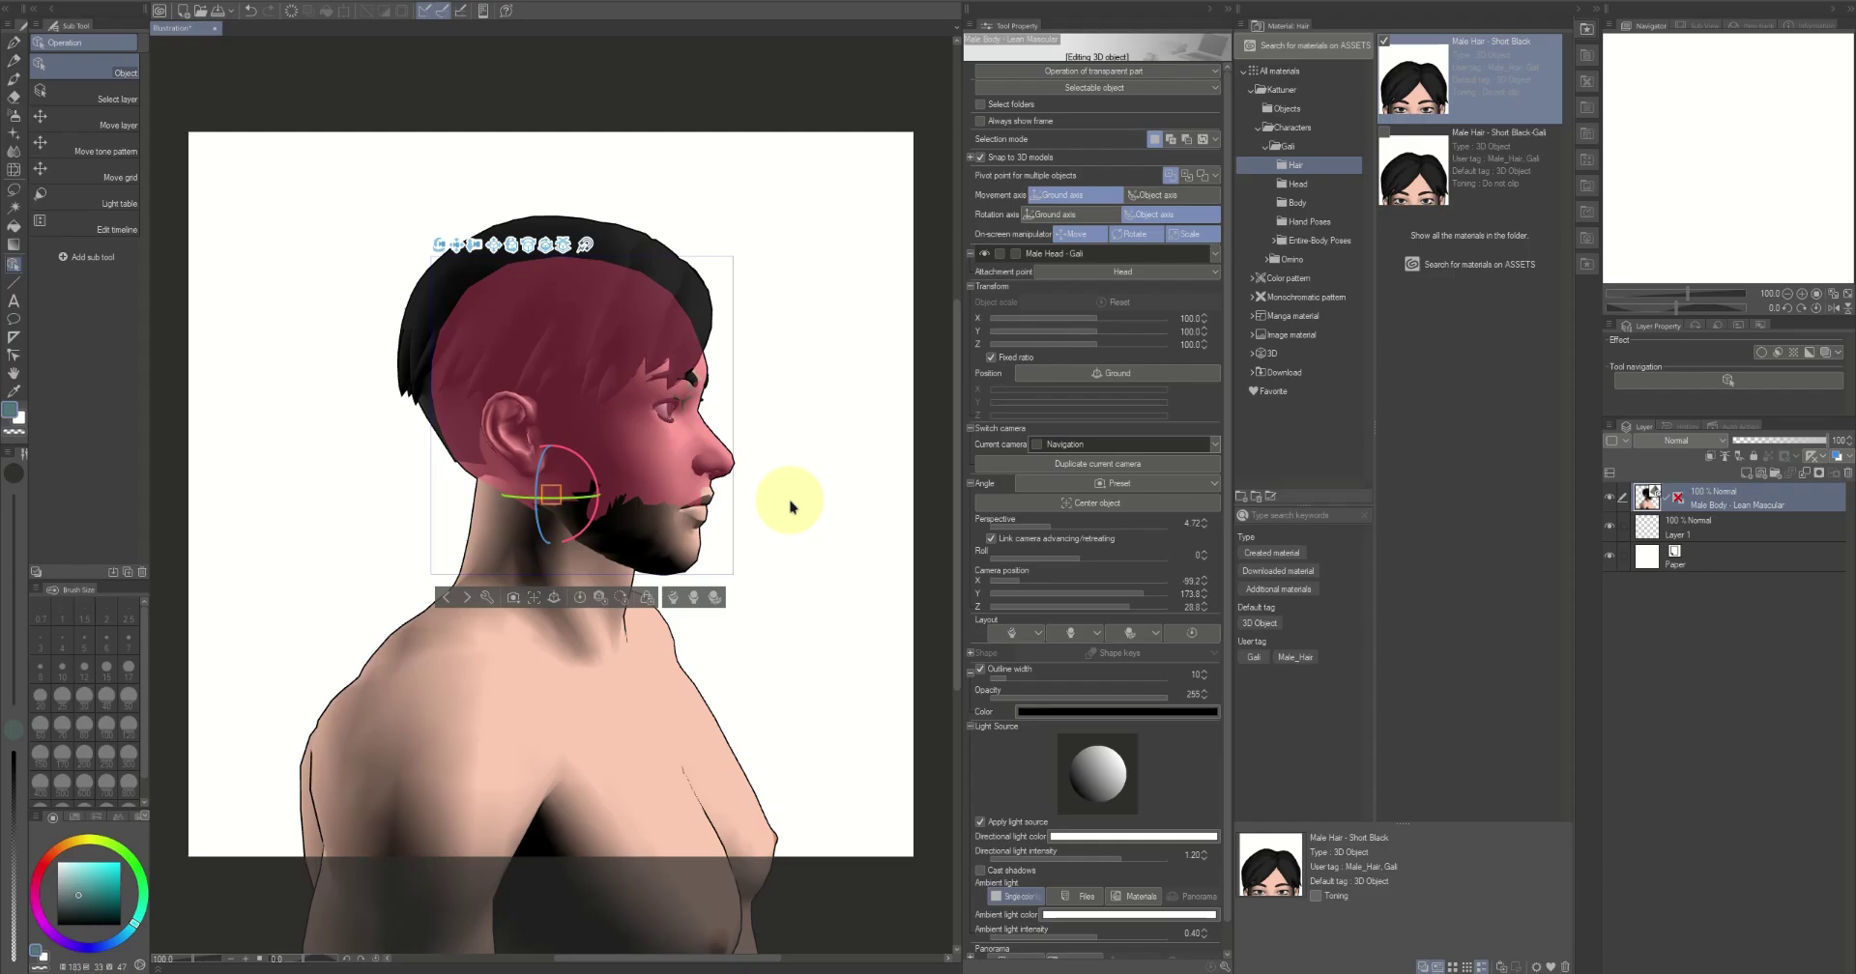
{"action": "left_click_drag", "start_coordinate": [803, 500], "coordinate": [793, 488]}
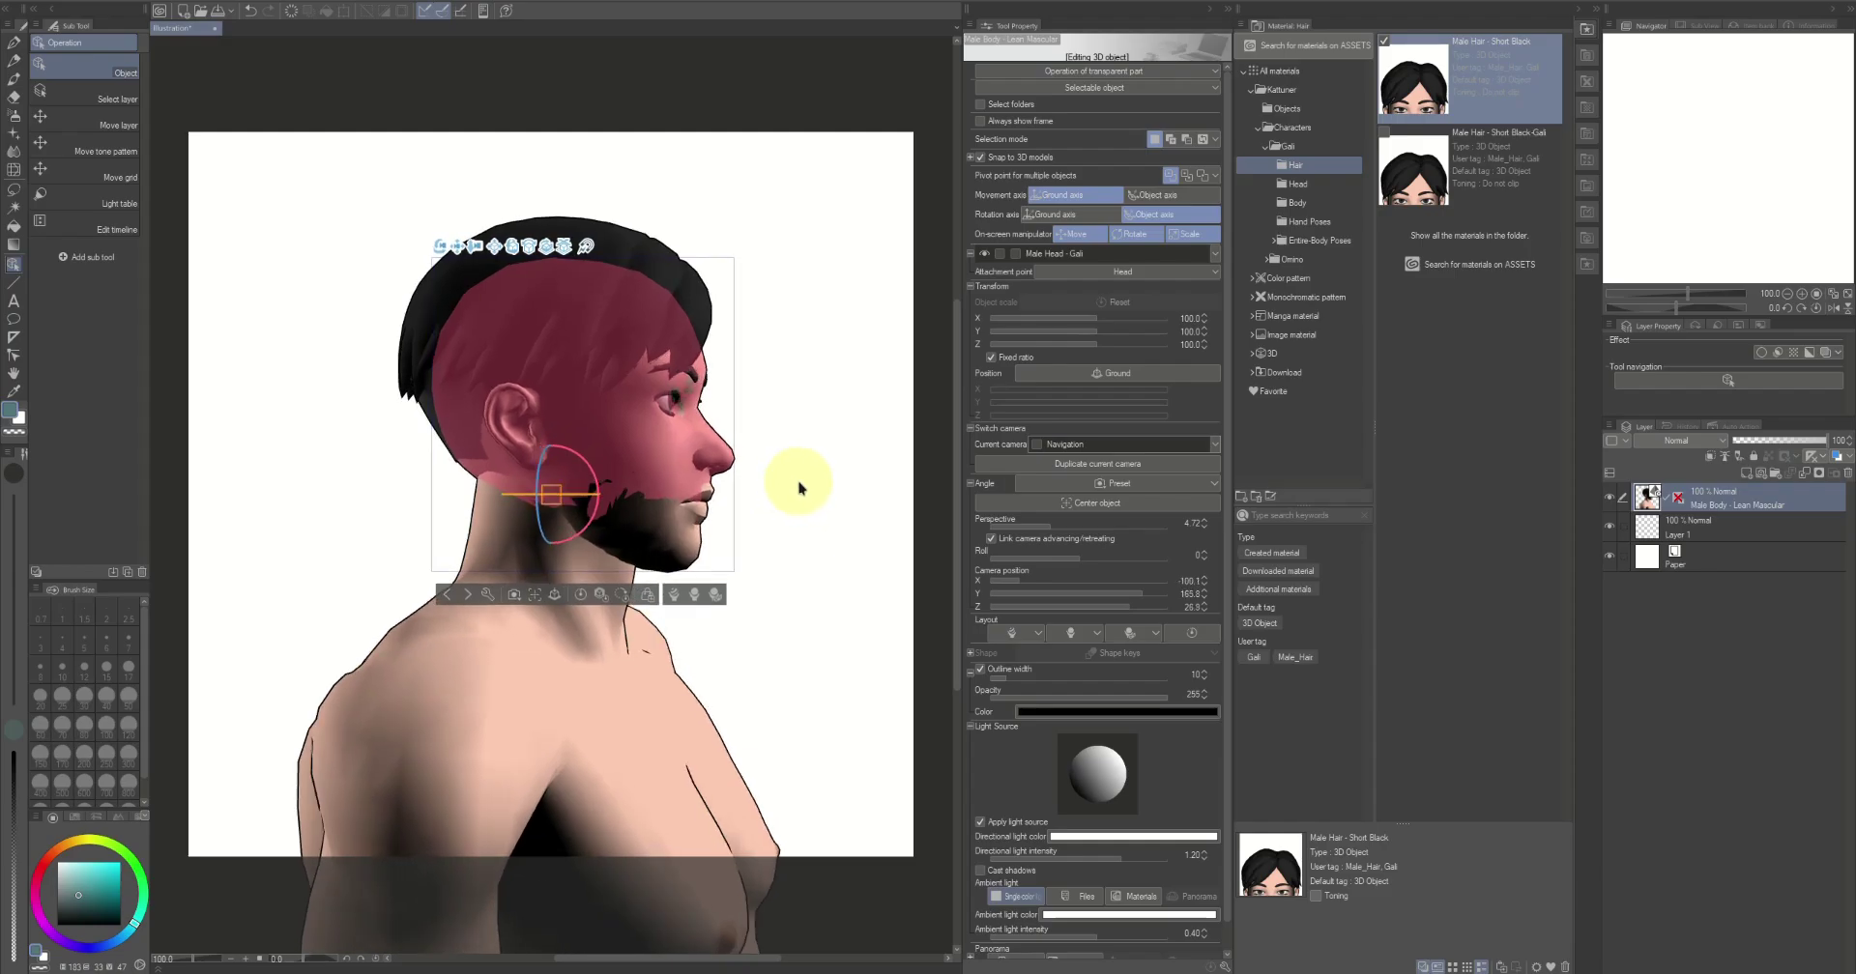
Try tilting the Male Head - Gali model back with its own joint manipulator, and undo the rotation
{"action": "left_click", "coordinate": [1208, 253]}
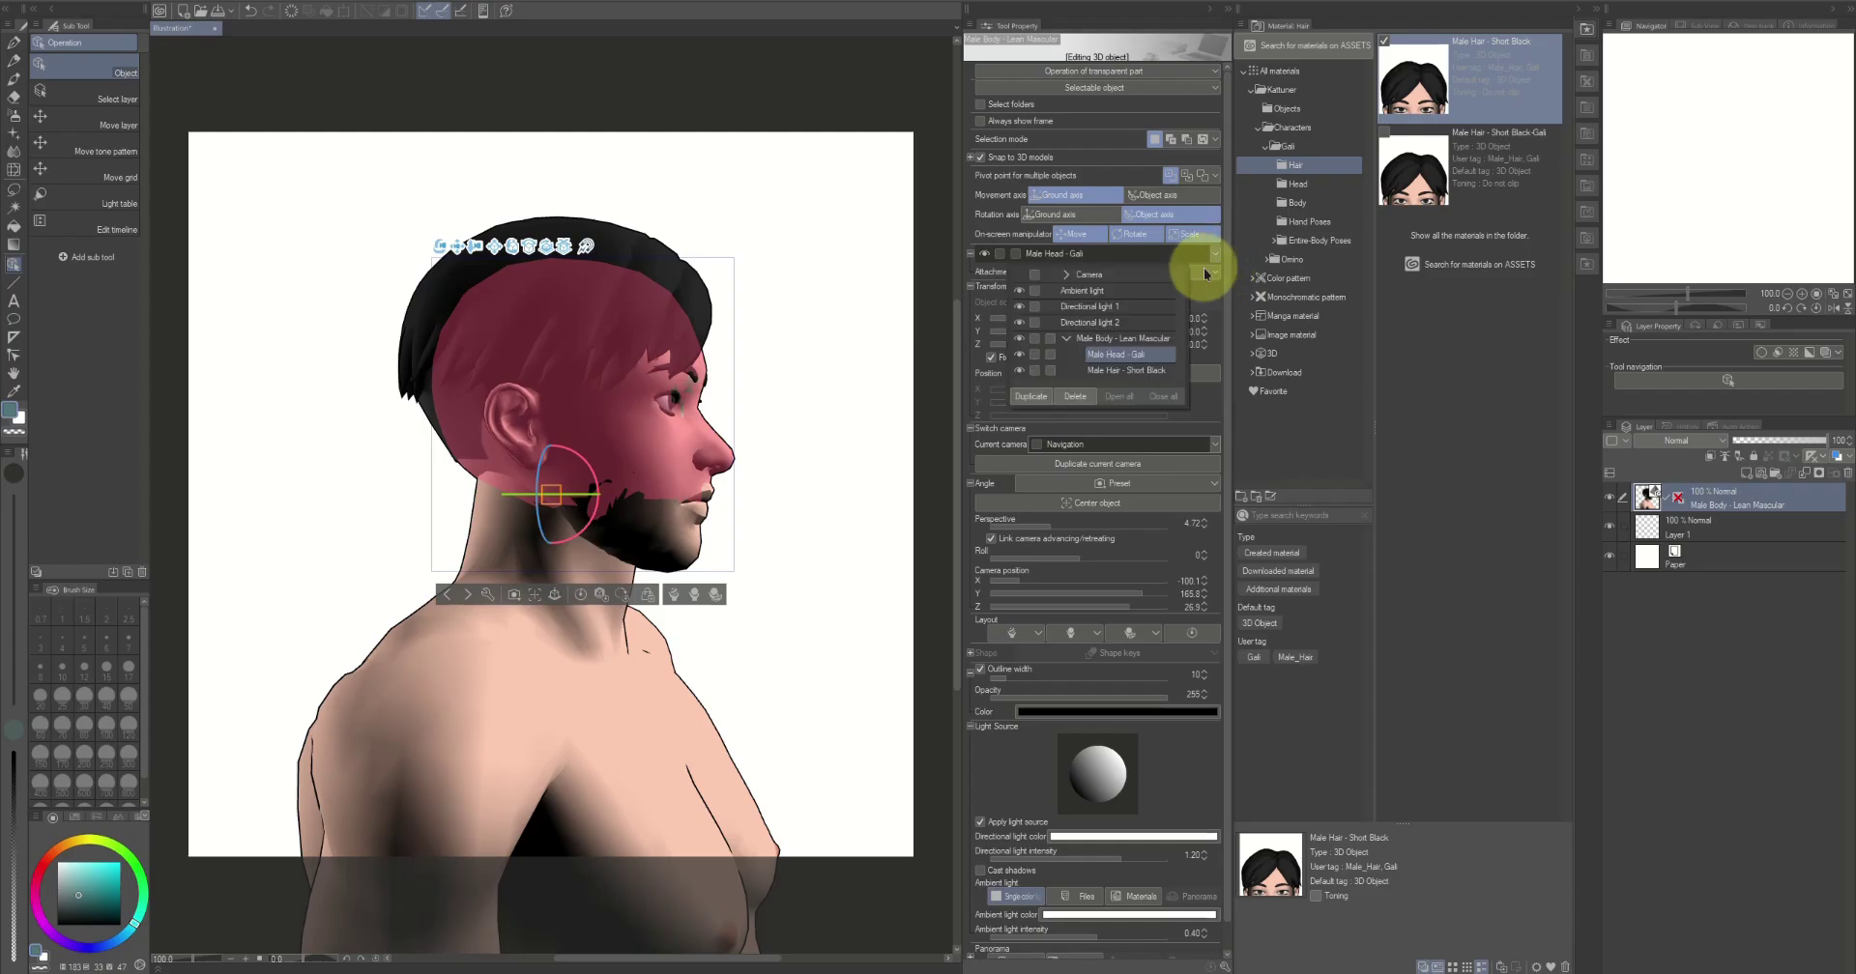
{"action": "left_click", "coordinate": [1141, 341]}
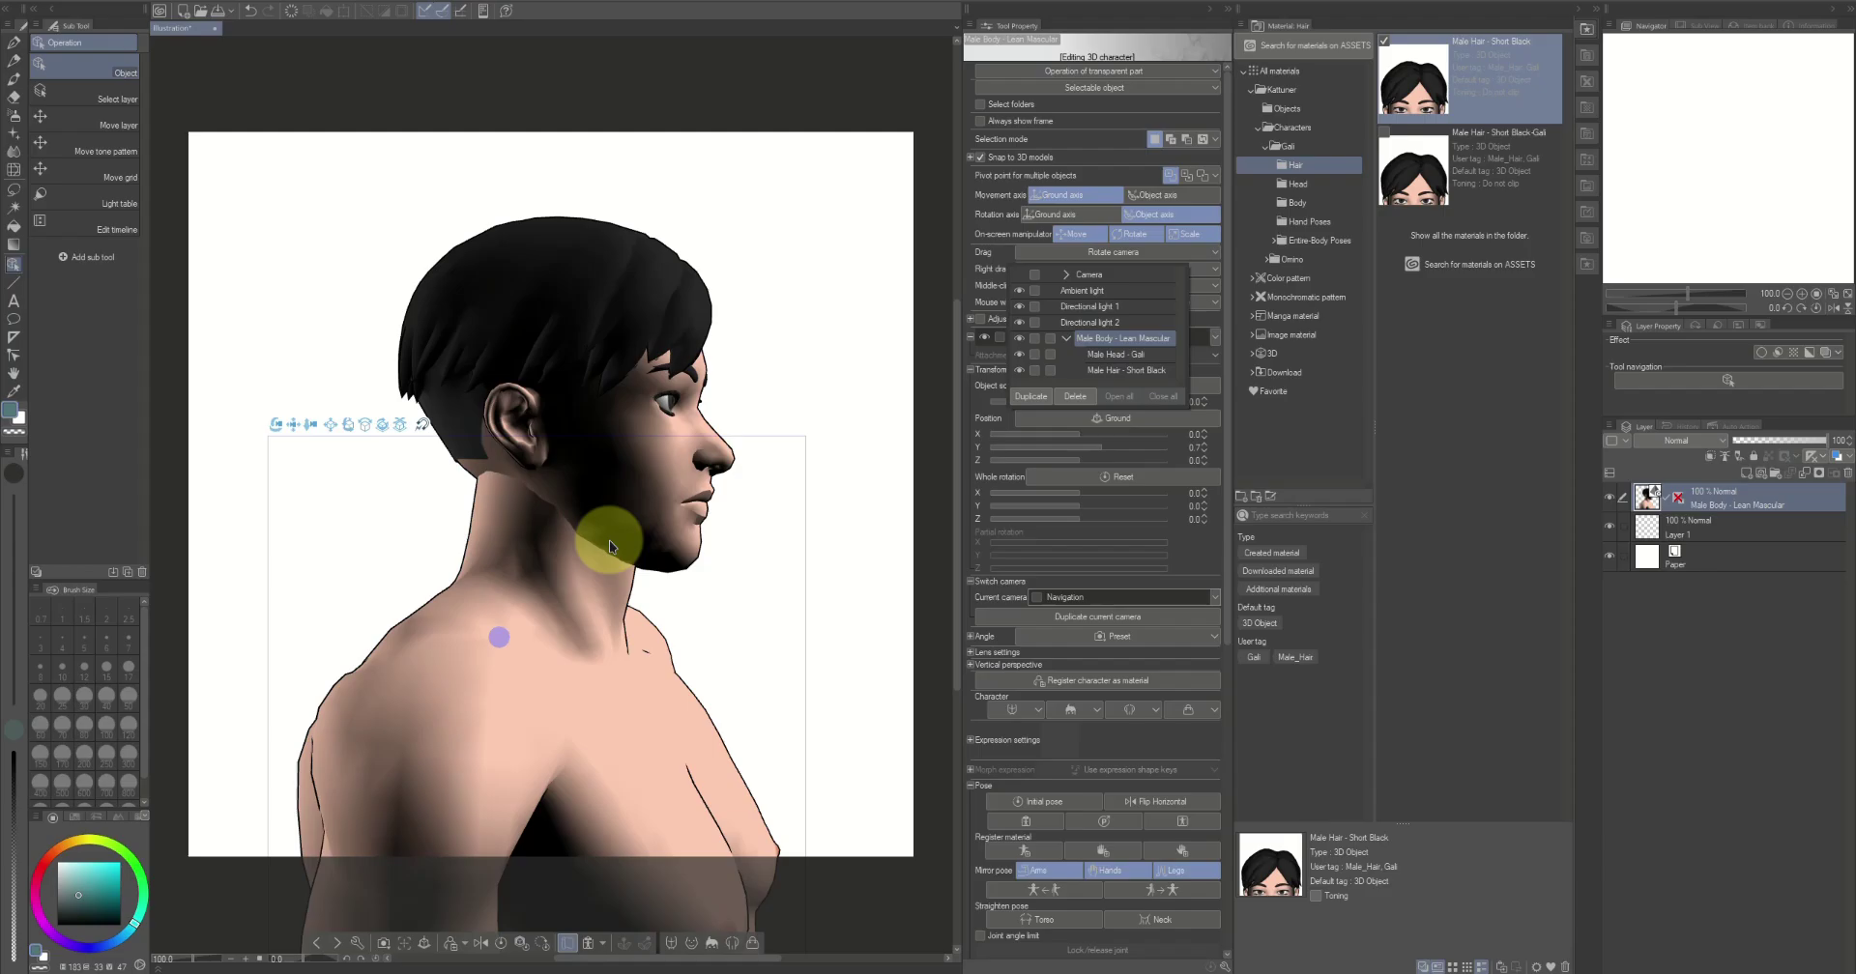
{"action": "left_click", "coordinate": [1155, 357]}
{"action": "left_click", "coordinate": [611, 471]}
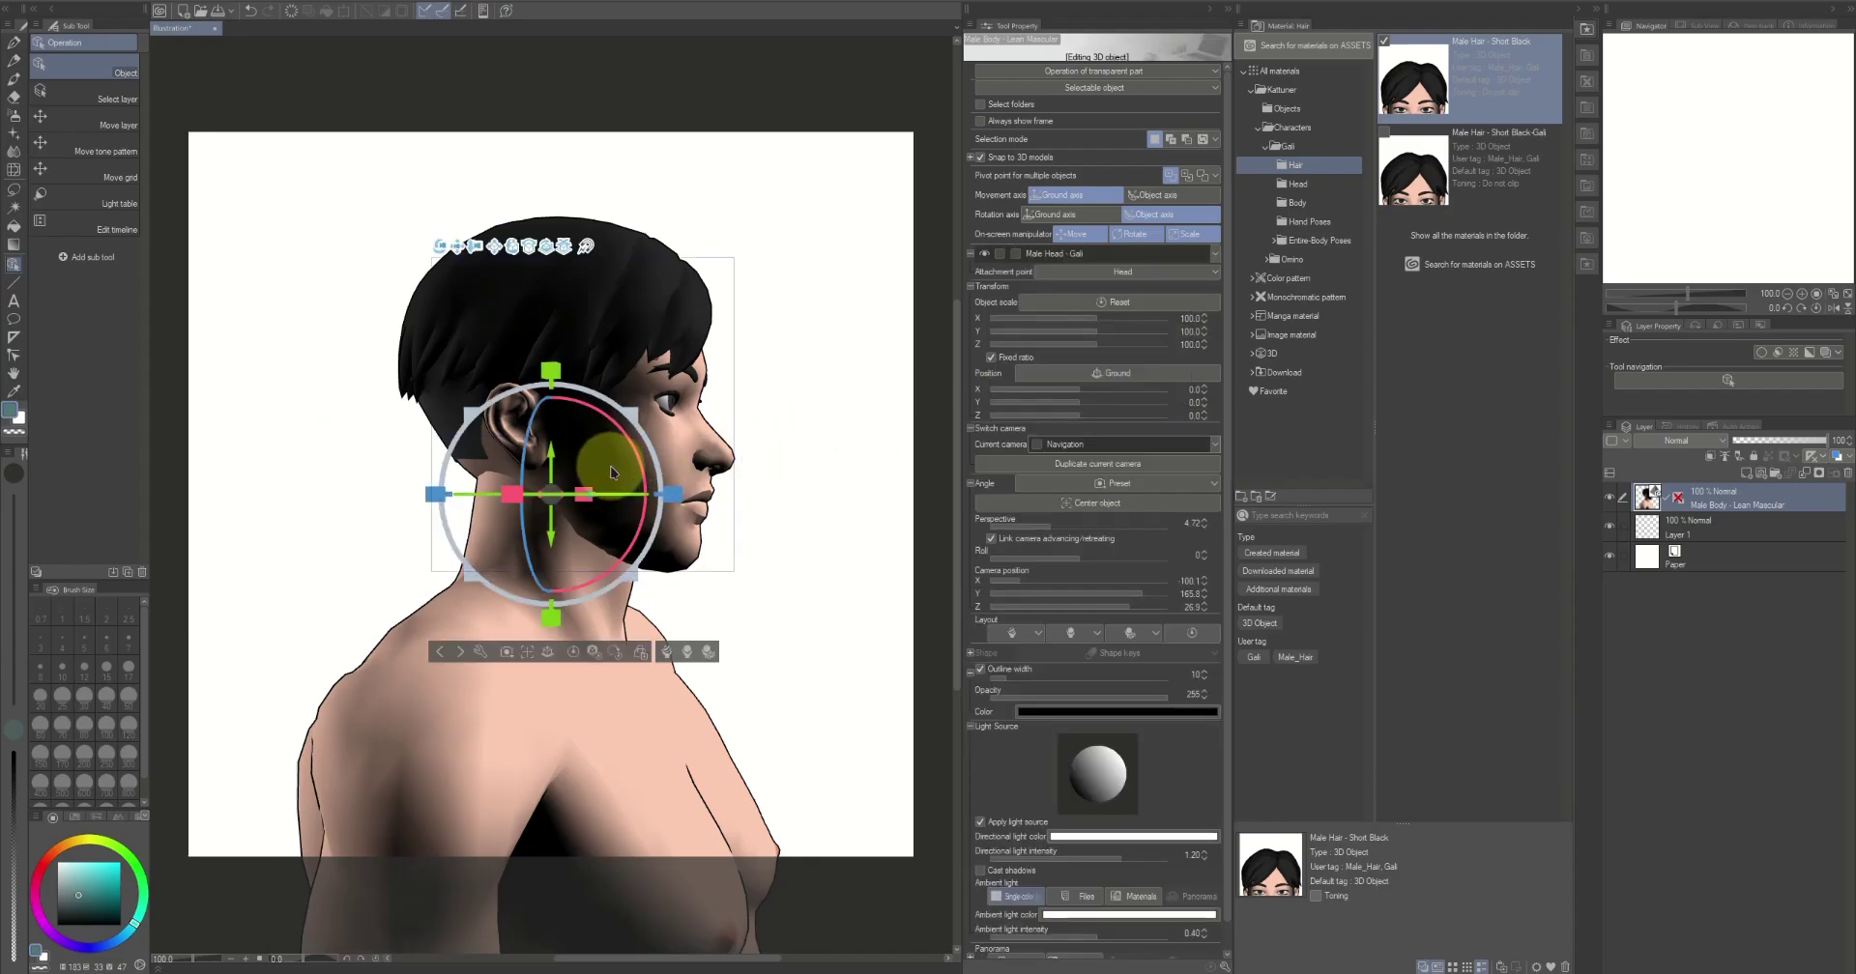
{"action": "left_click", "coordinate": [606, 459]}
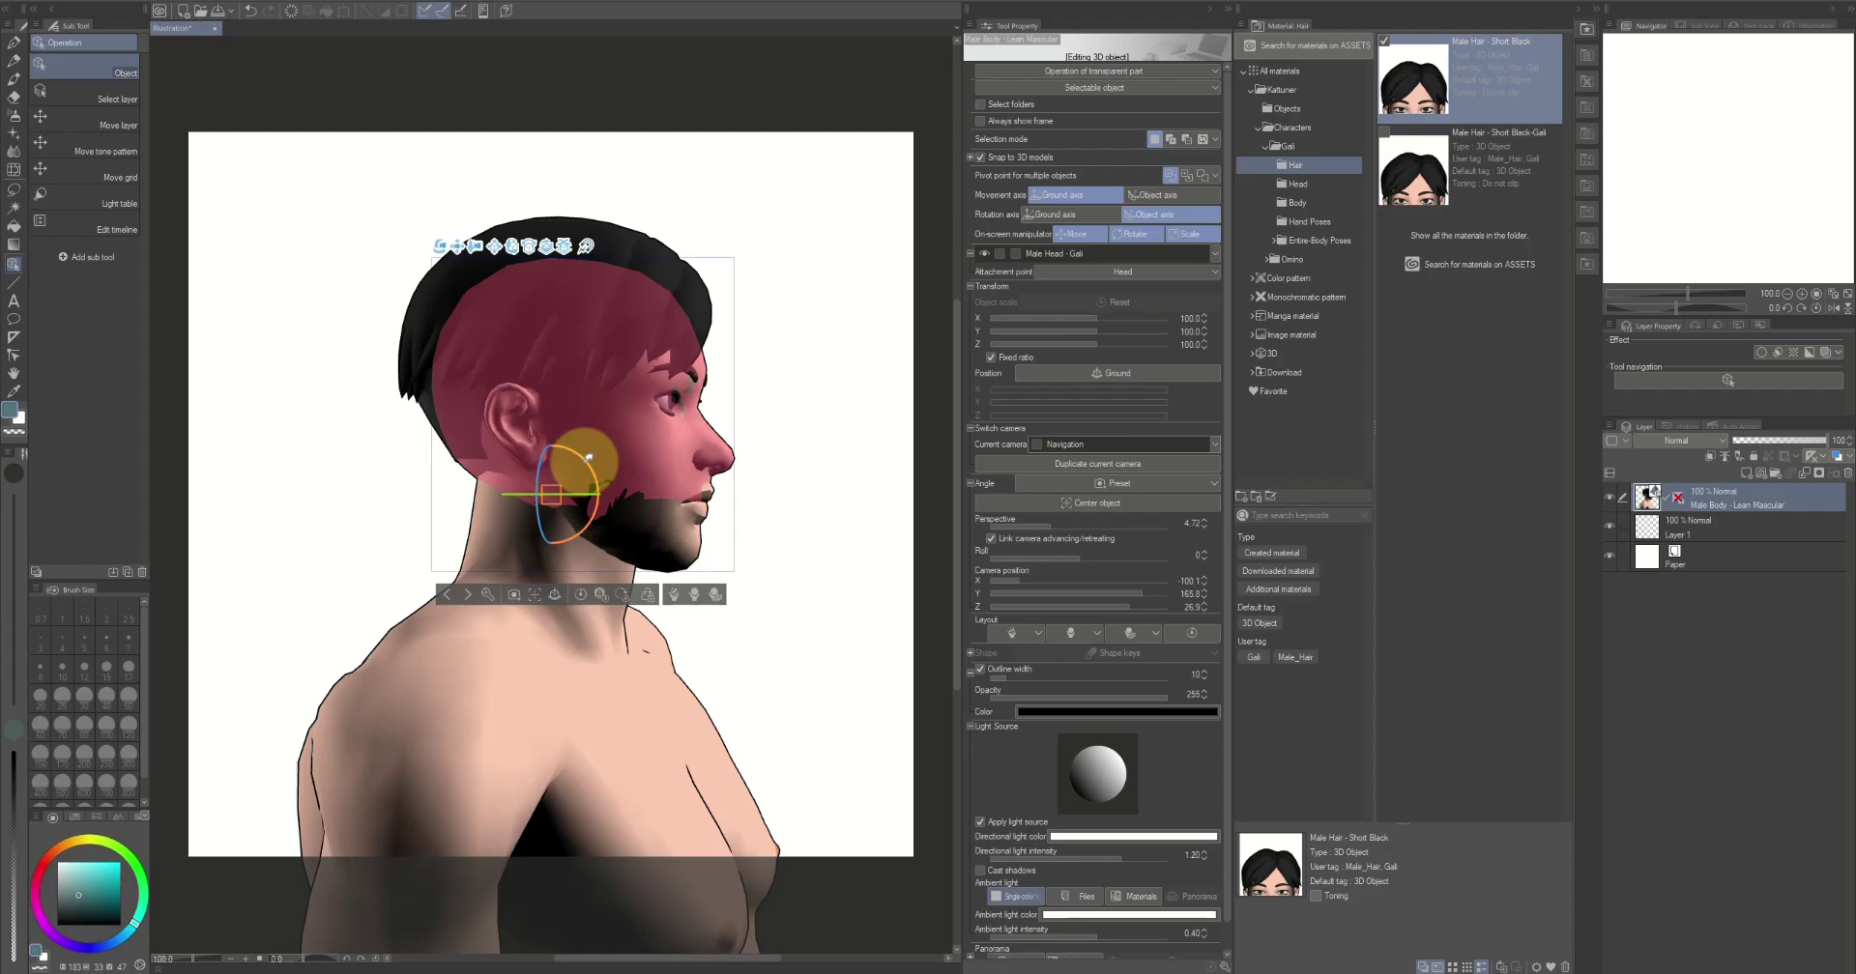
{"action": "left_click_drag", "start_coordinate": [593, 448], "coordinate": [560, 355]}
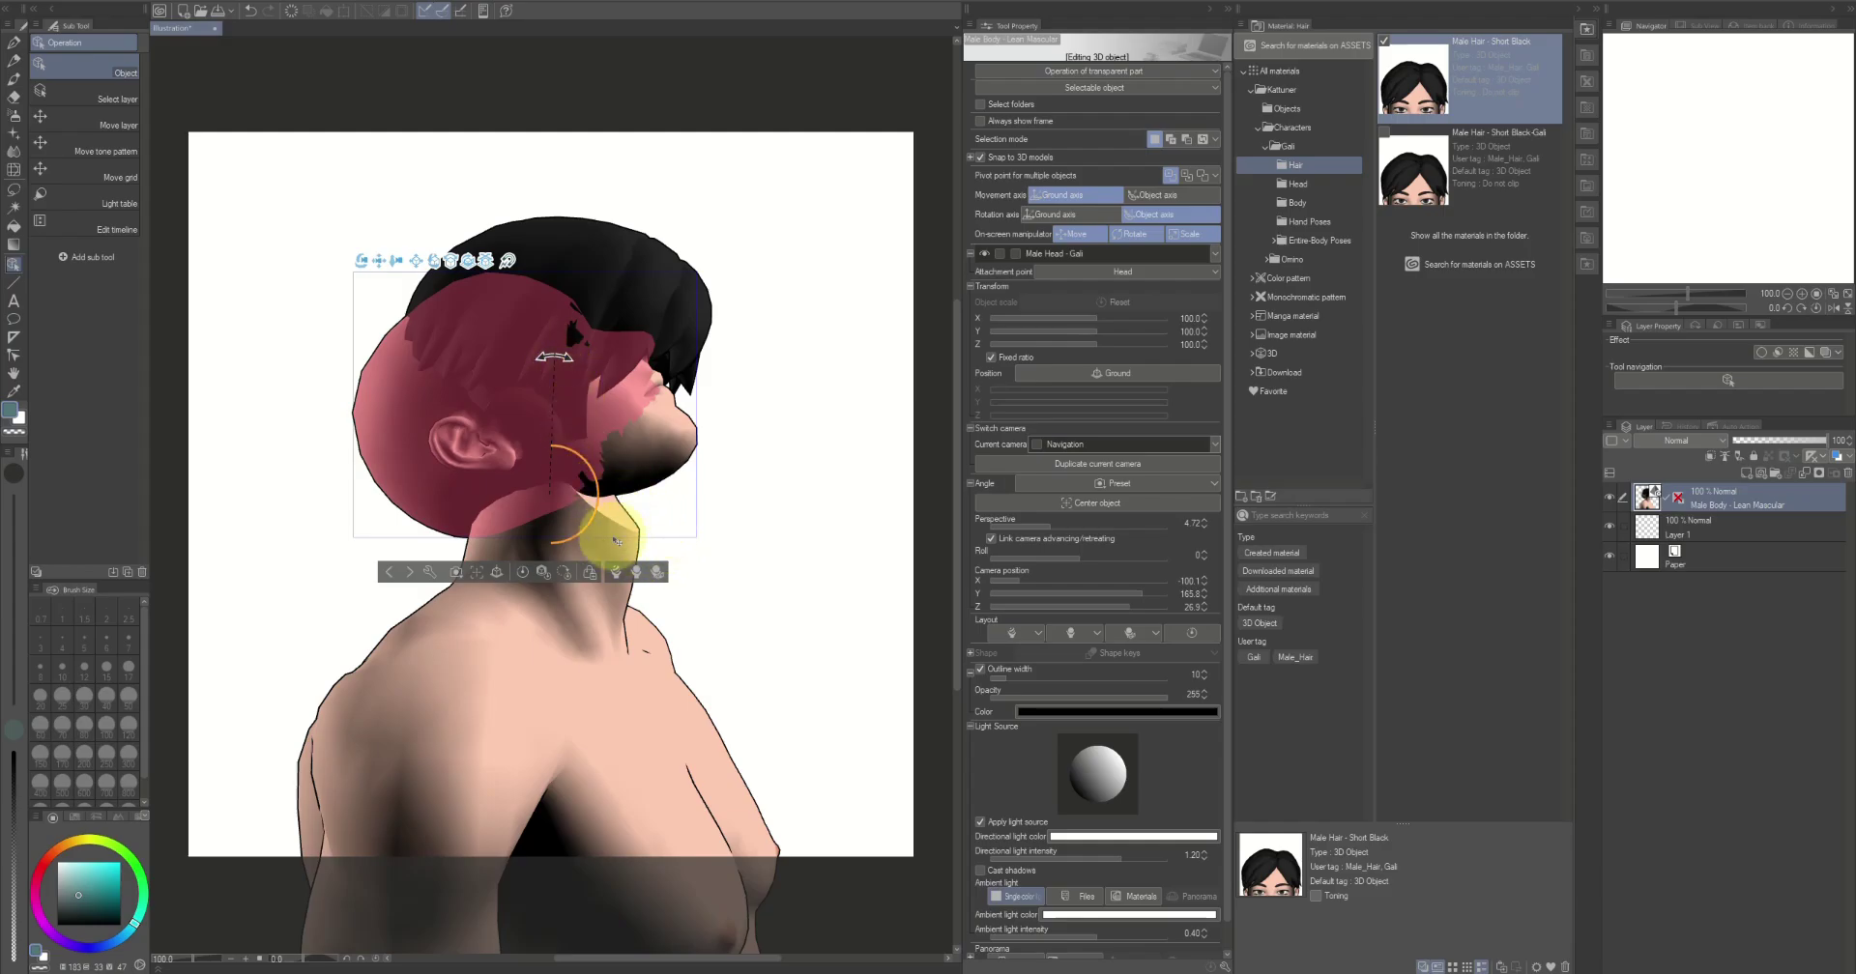
{"action": "left_click", "coordinate": [574, 504]}
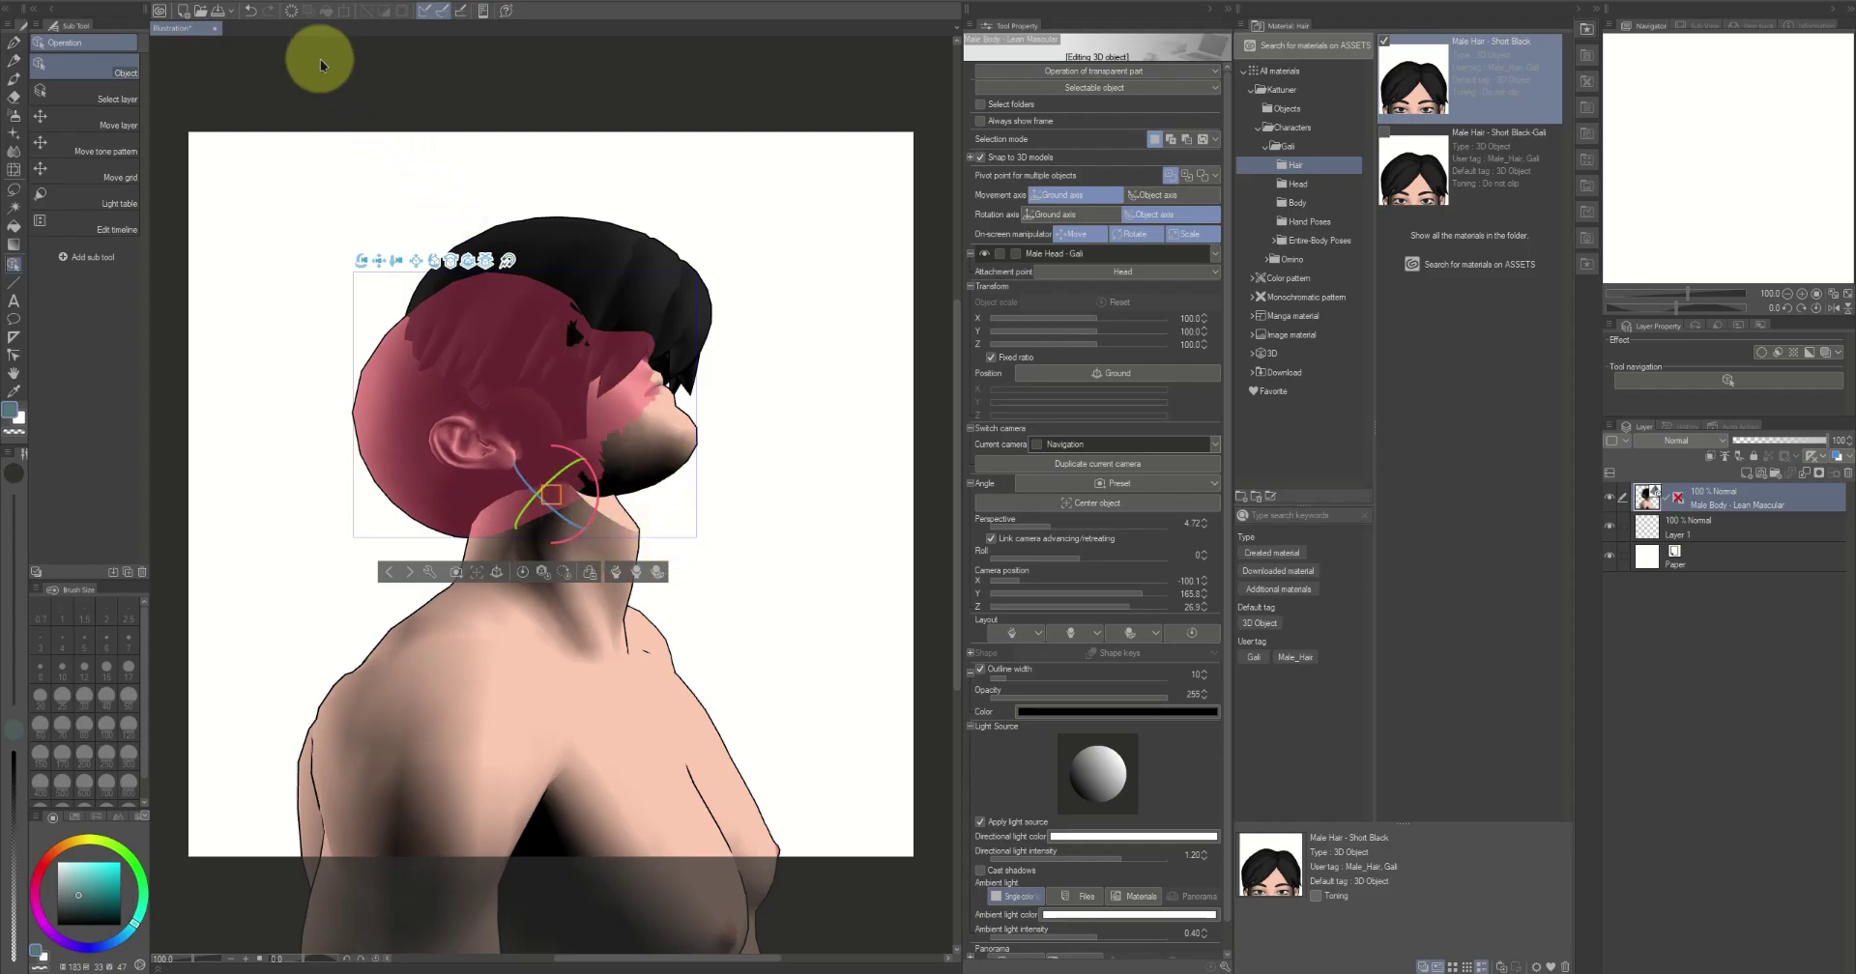
{"action": "left_click", "coordinate": [252, 13]}
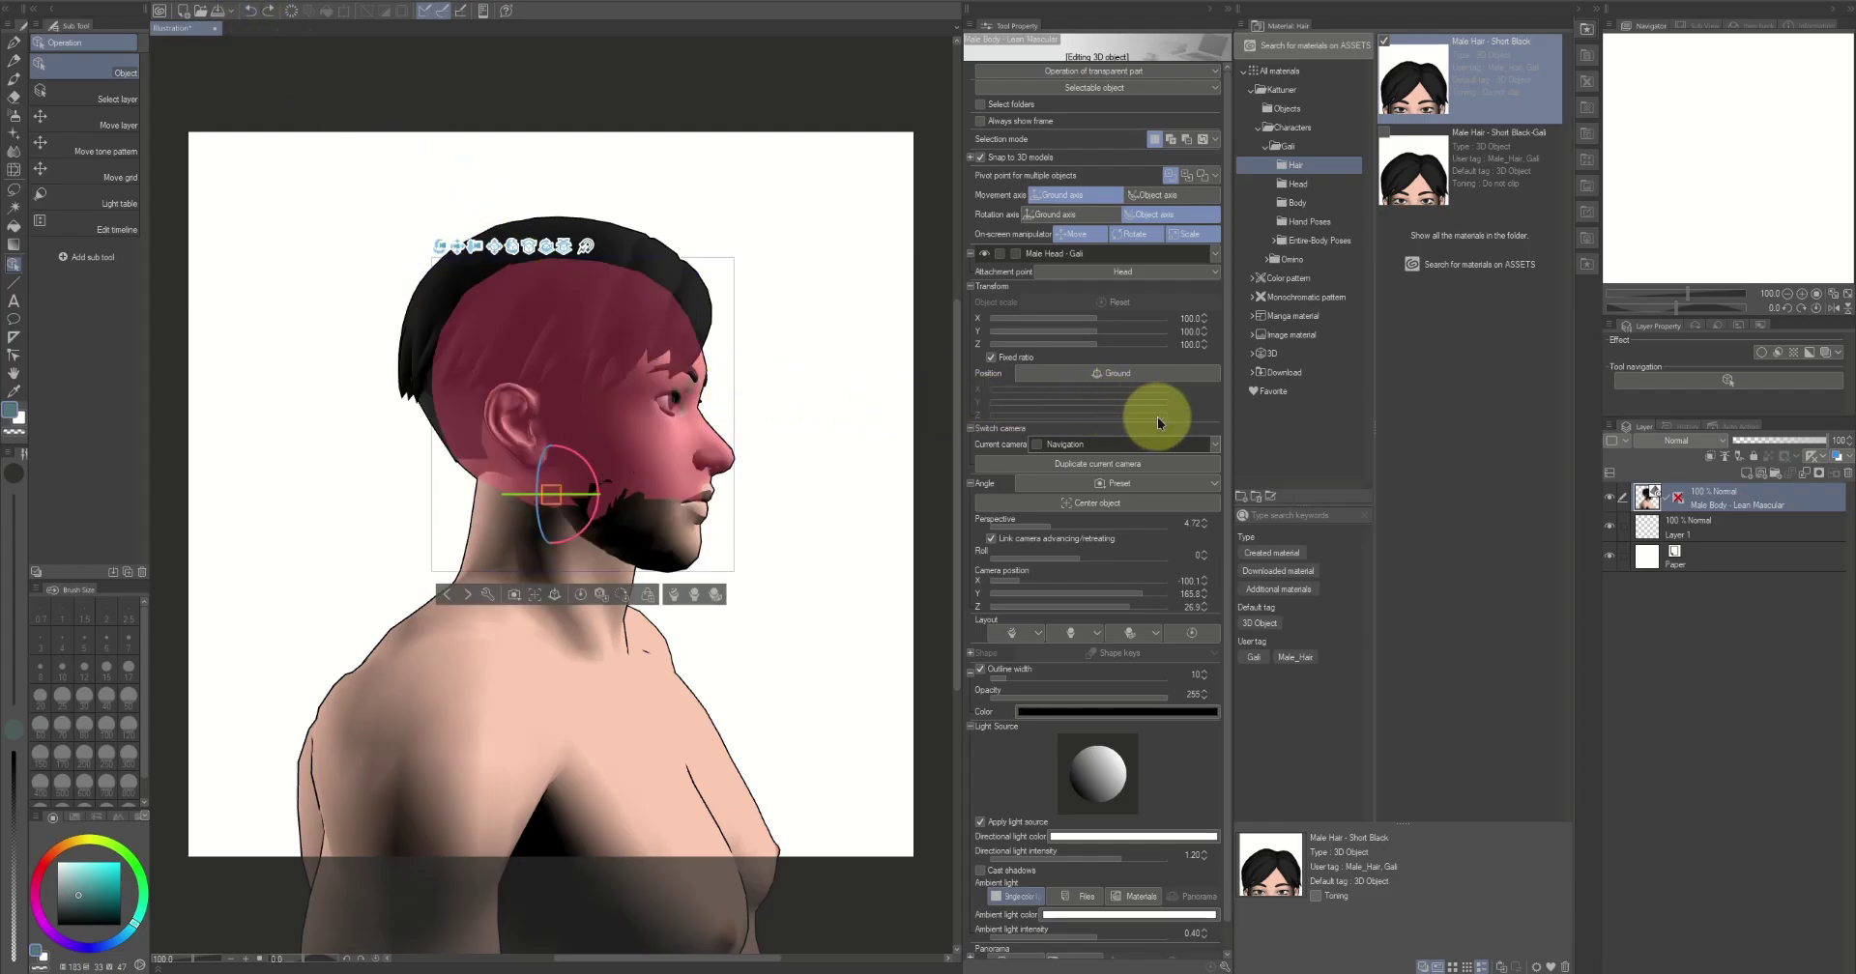
Make the Male Head - Gali and Male Hair - Short Black models unselectable on the canvas
{"action": "left_click", "coordinate": [1210, 255]}
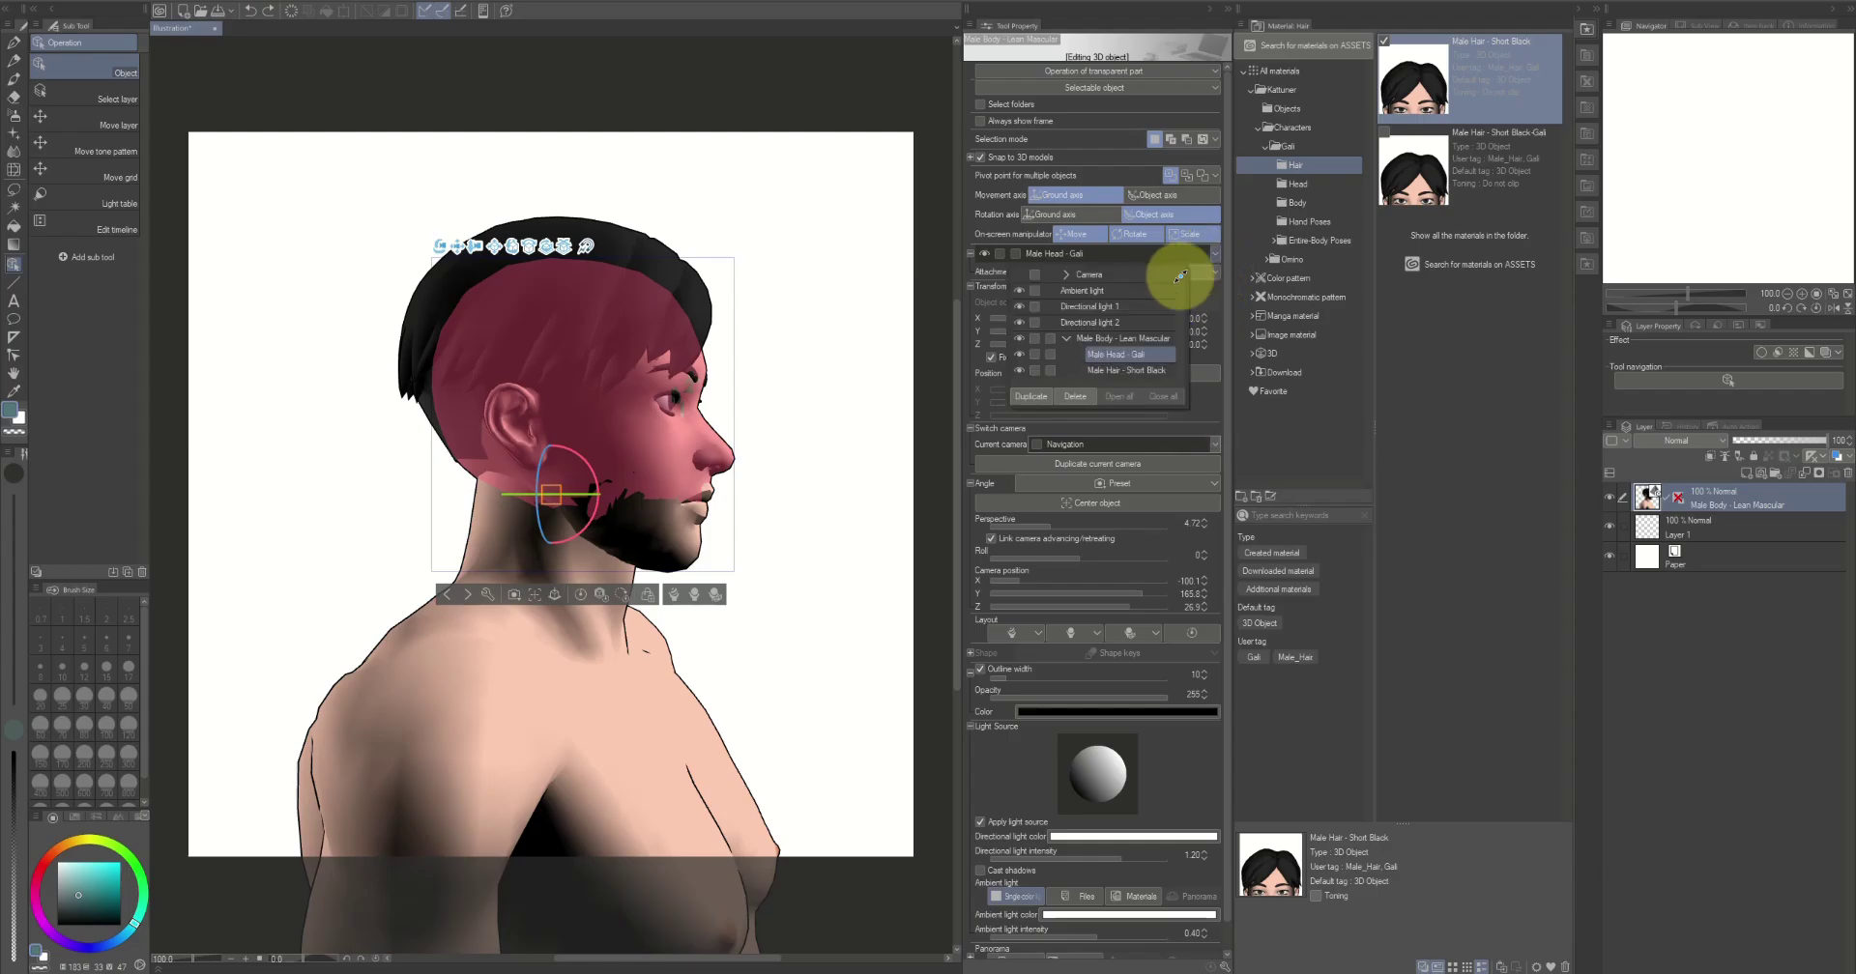
{"action": "left_click", "coordinate": [1054, 354]}
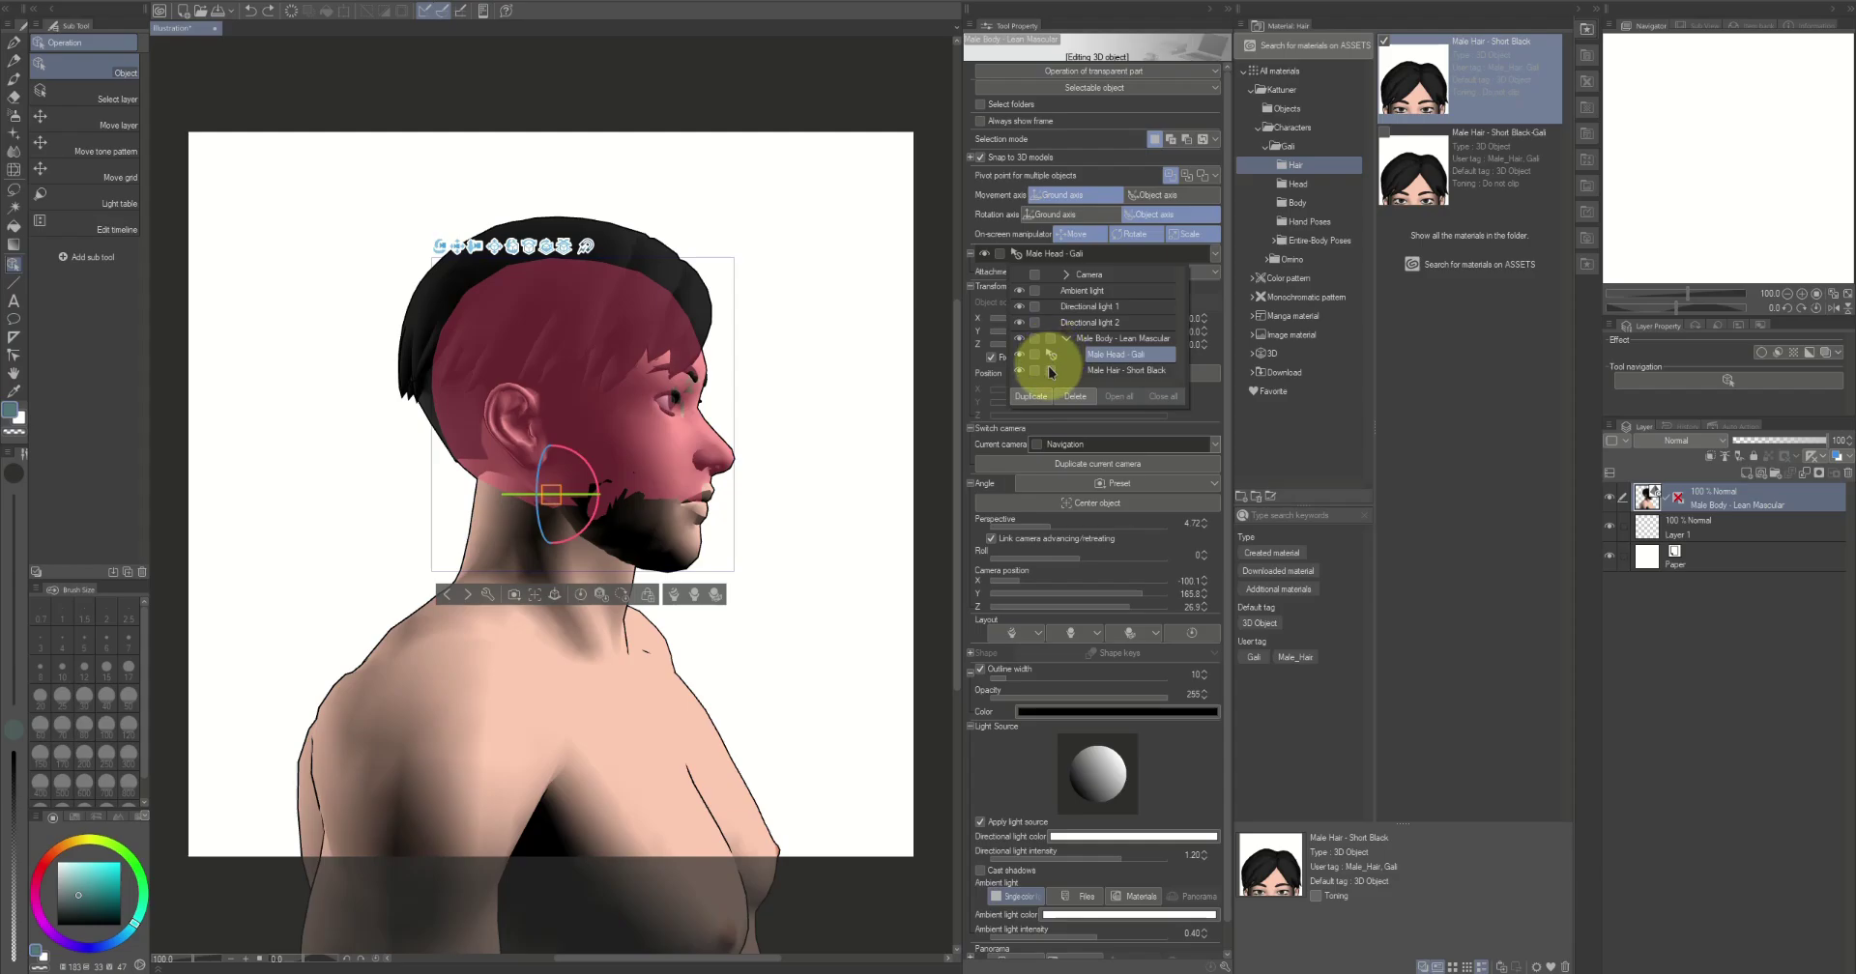
{"action": "left_click", "coordinate": [1050, 371]}
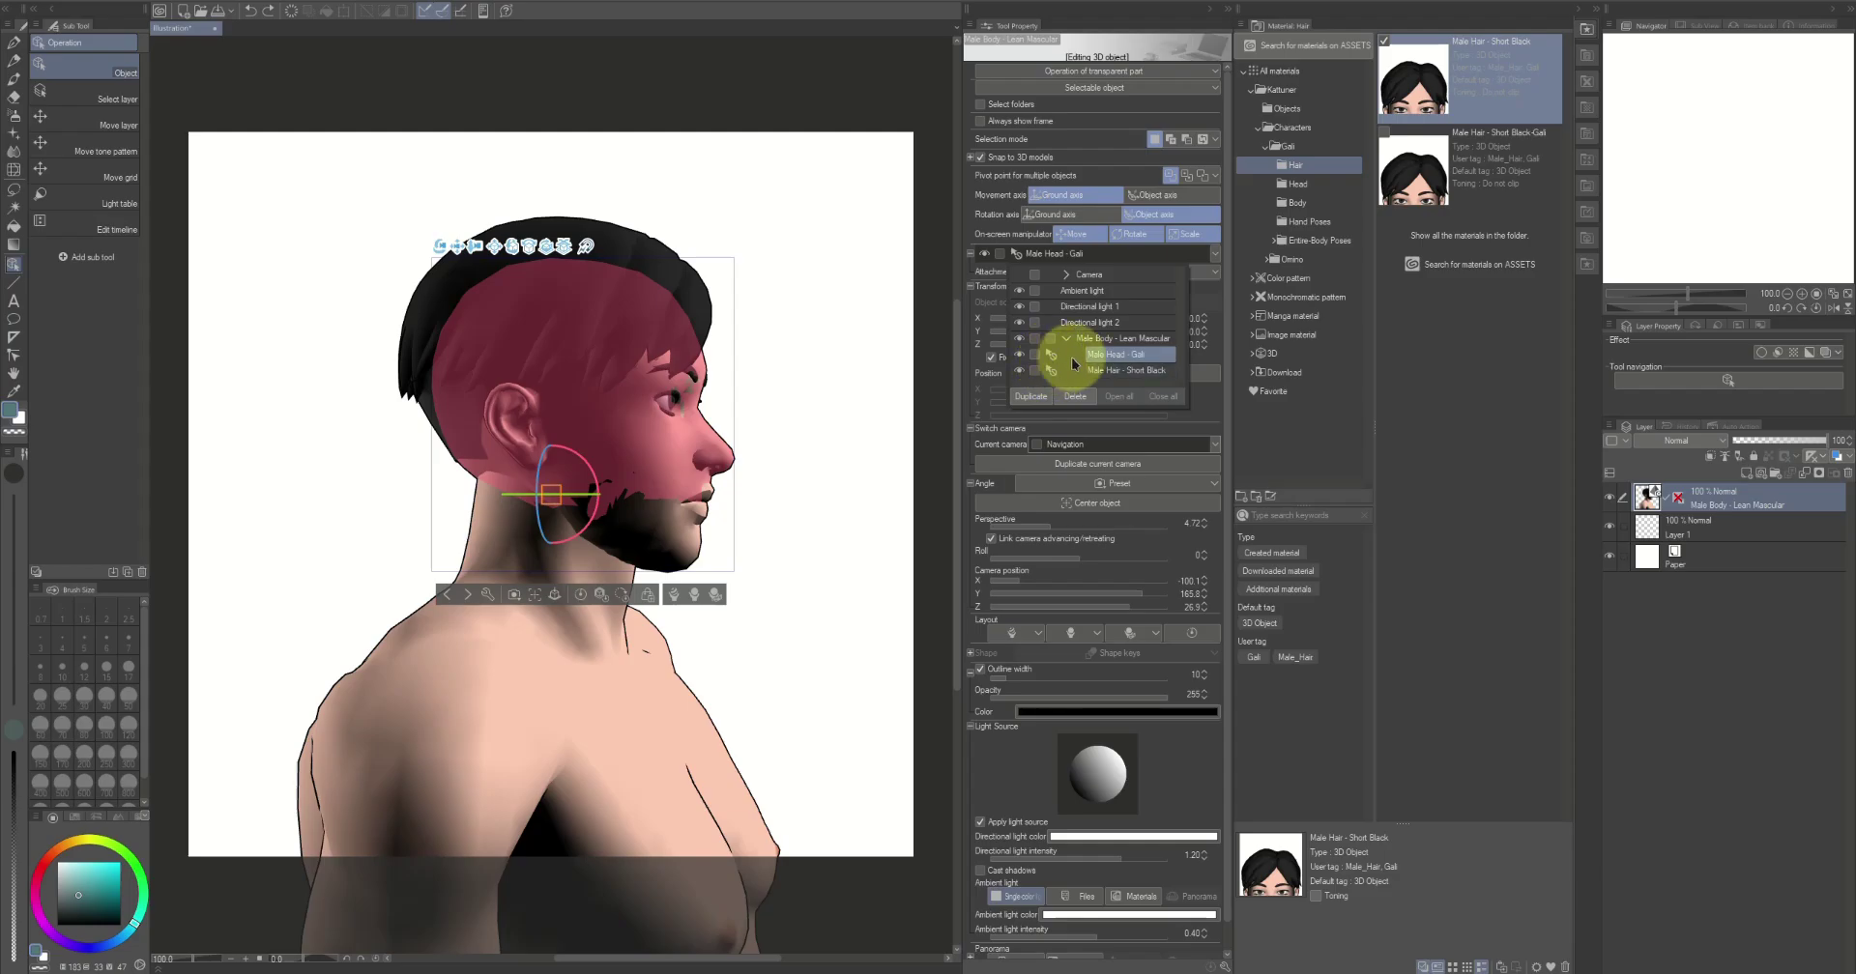
Try tilting the head back with the head joint of Male Body - Lean Muscular, and undo the rotation
{"action": "left_click", "coordinate": [1114, 340]}
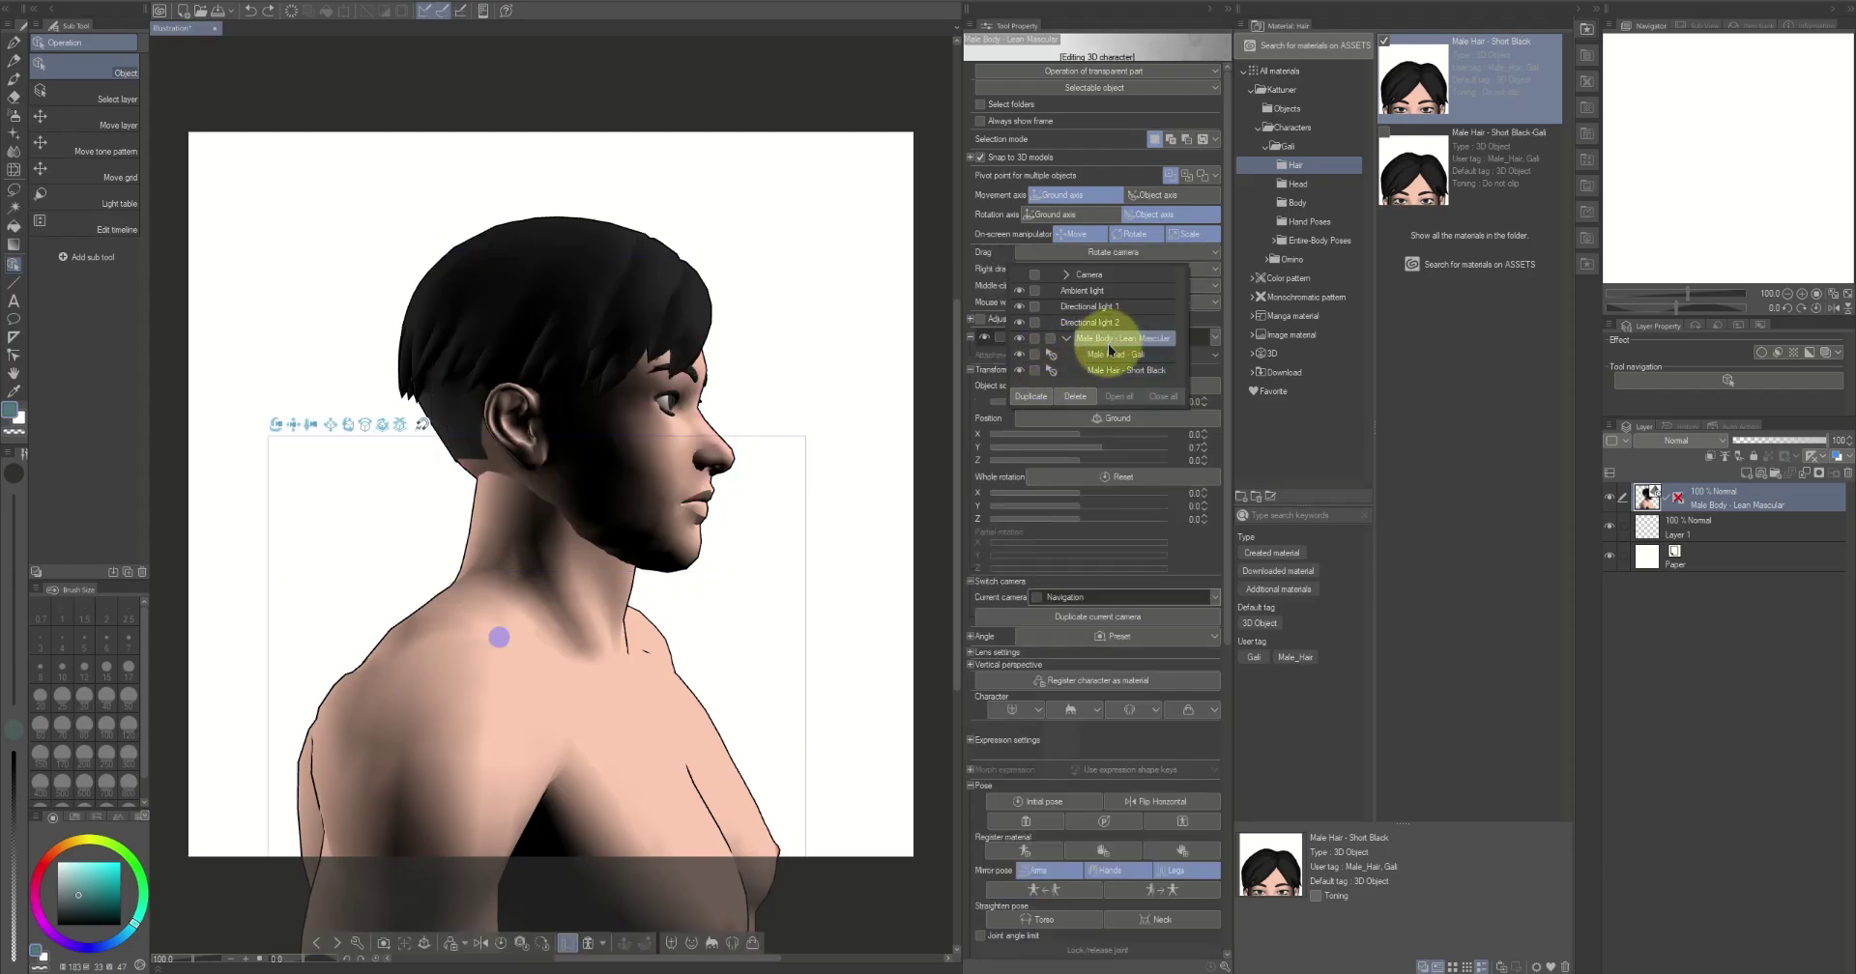
{"action": "left_click", "coordinate": [533, 506]}
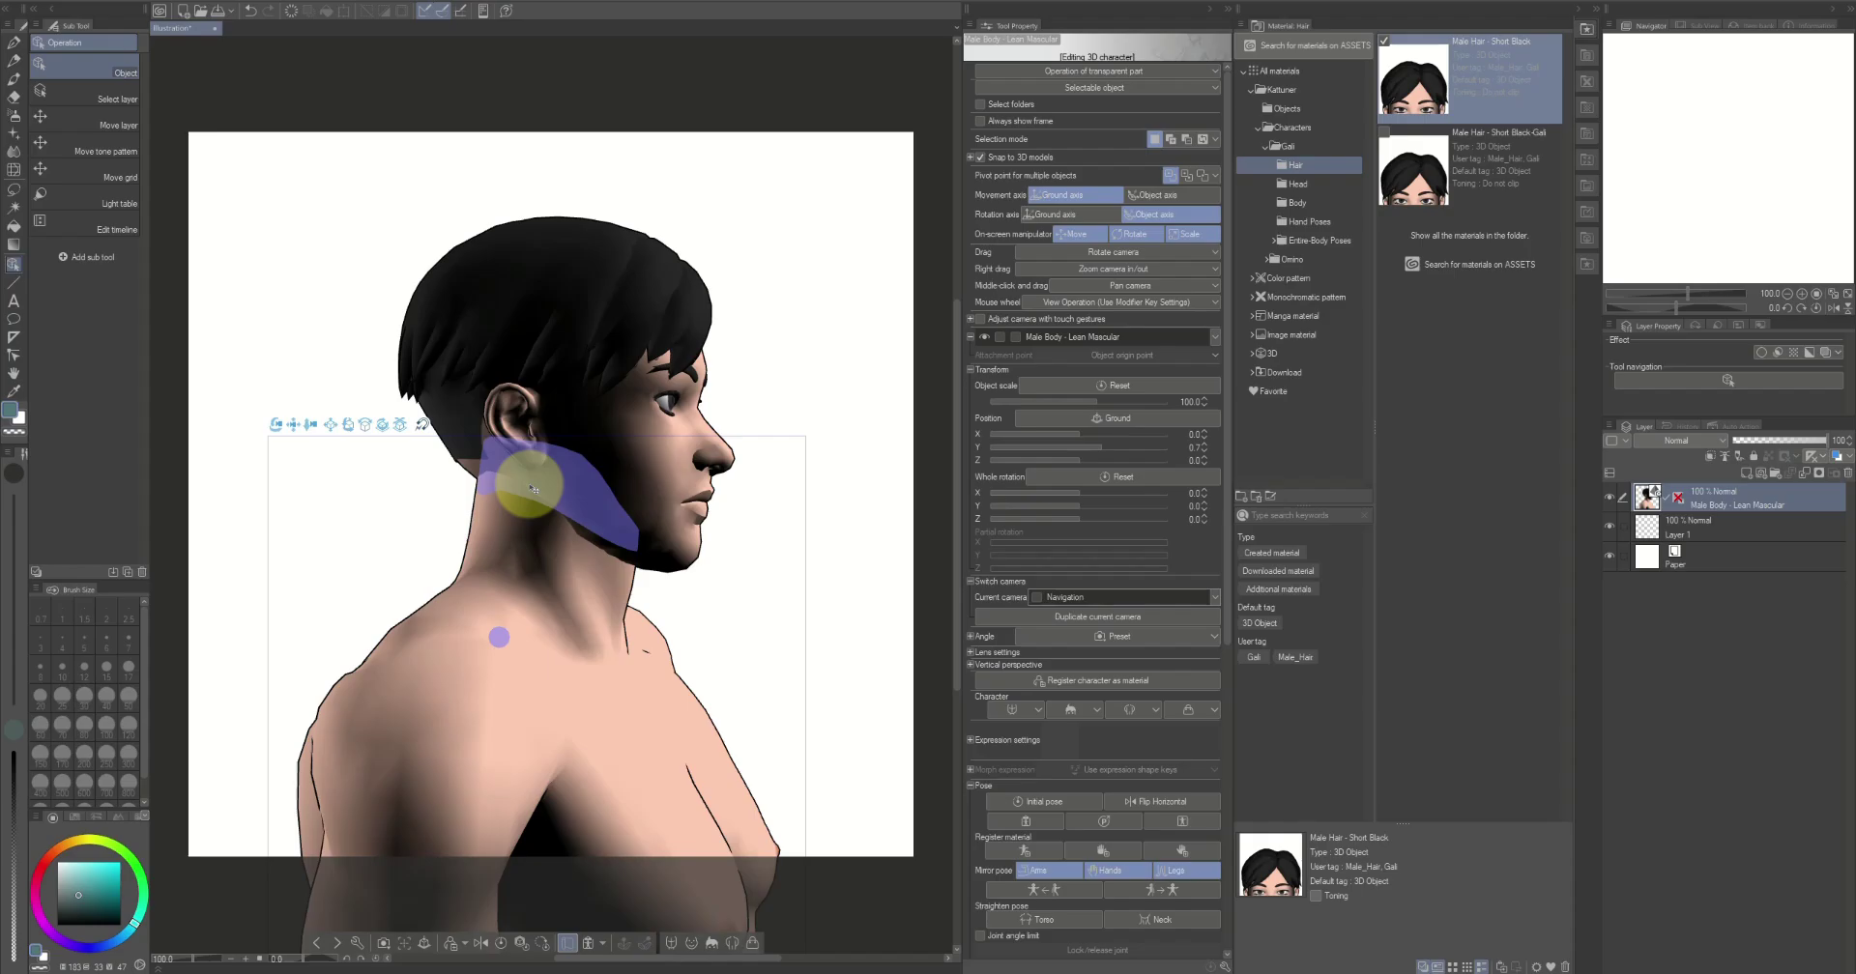
{"action": "left_click", "coordinate": [533, 490]}
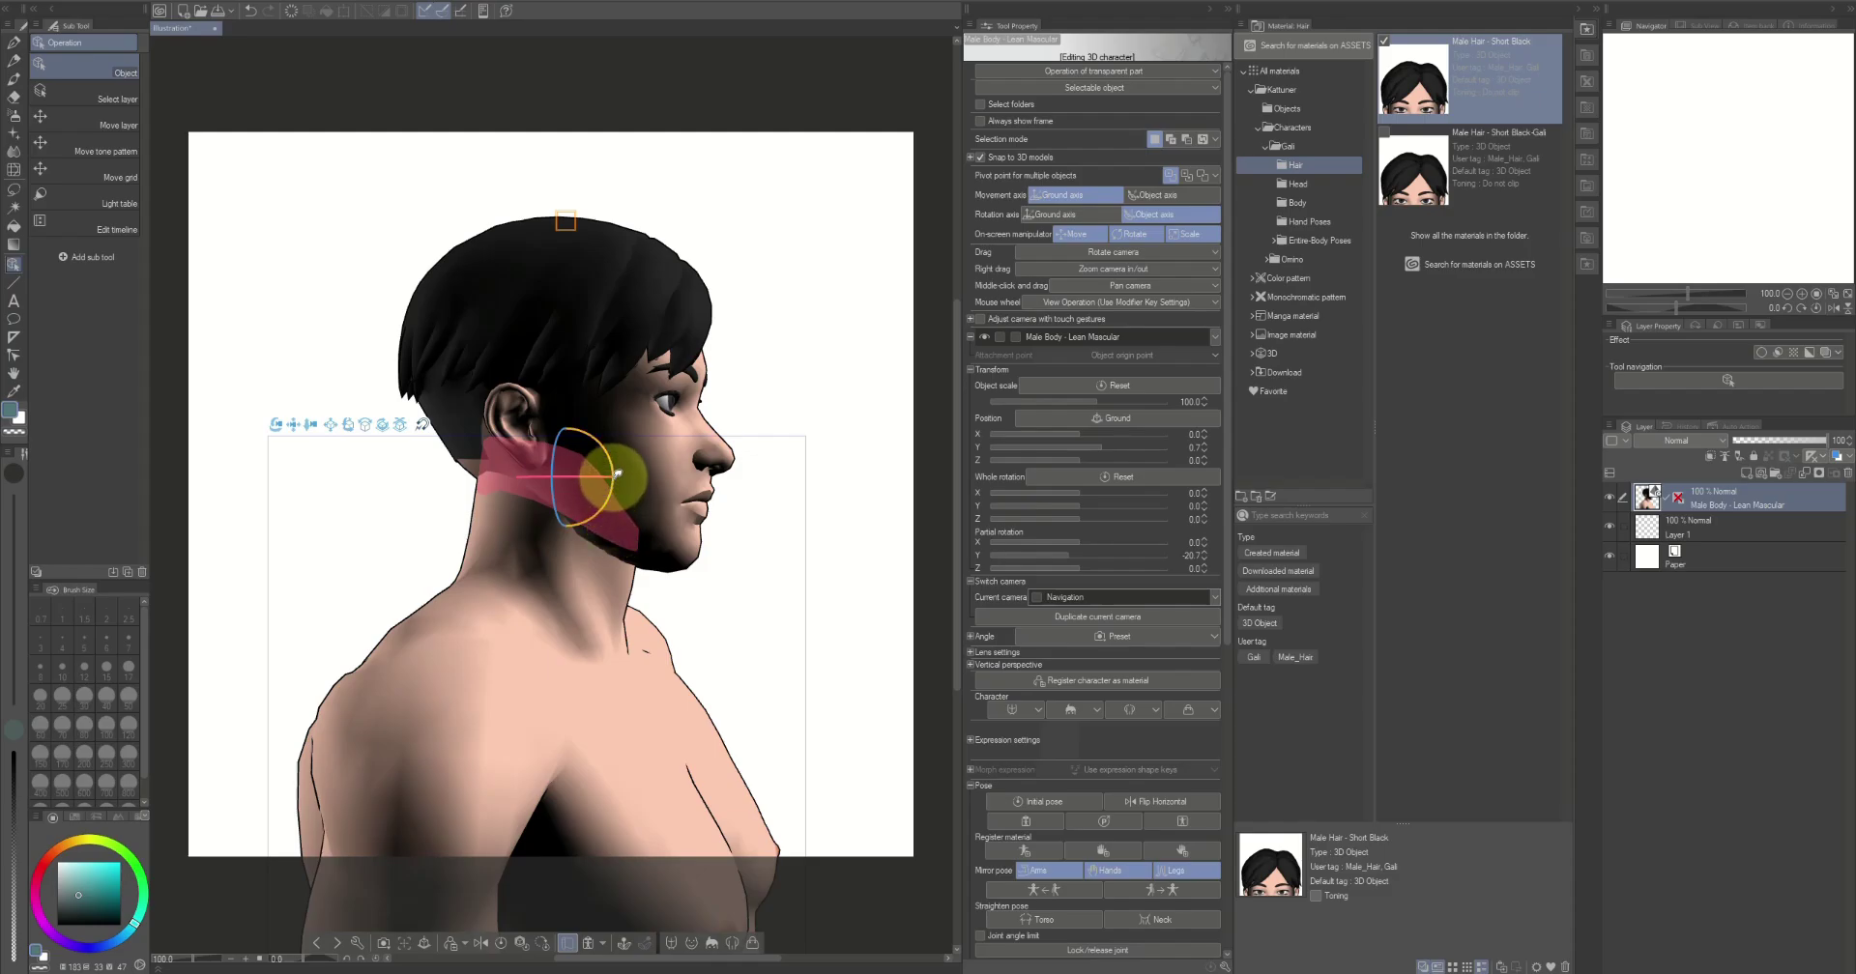
{"action": "mouse_move", "coordinate": [618, 473]}
{"action": "left_mouse_down"}
{"action": "mouse_move", "coordinate": [627, 442]}
{"action": "mouse_move", "coordinate": [629, 543]}
{"action": "mouse_move", "coordinate": [637, 481]}
{"action": "left_mouse_up"}
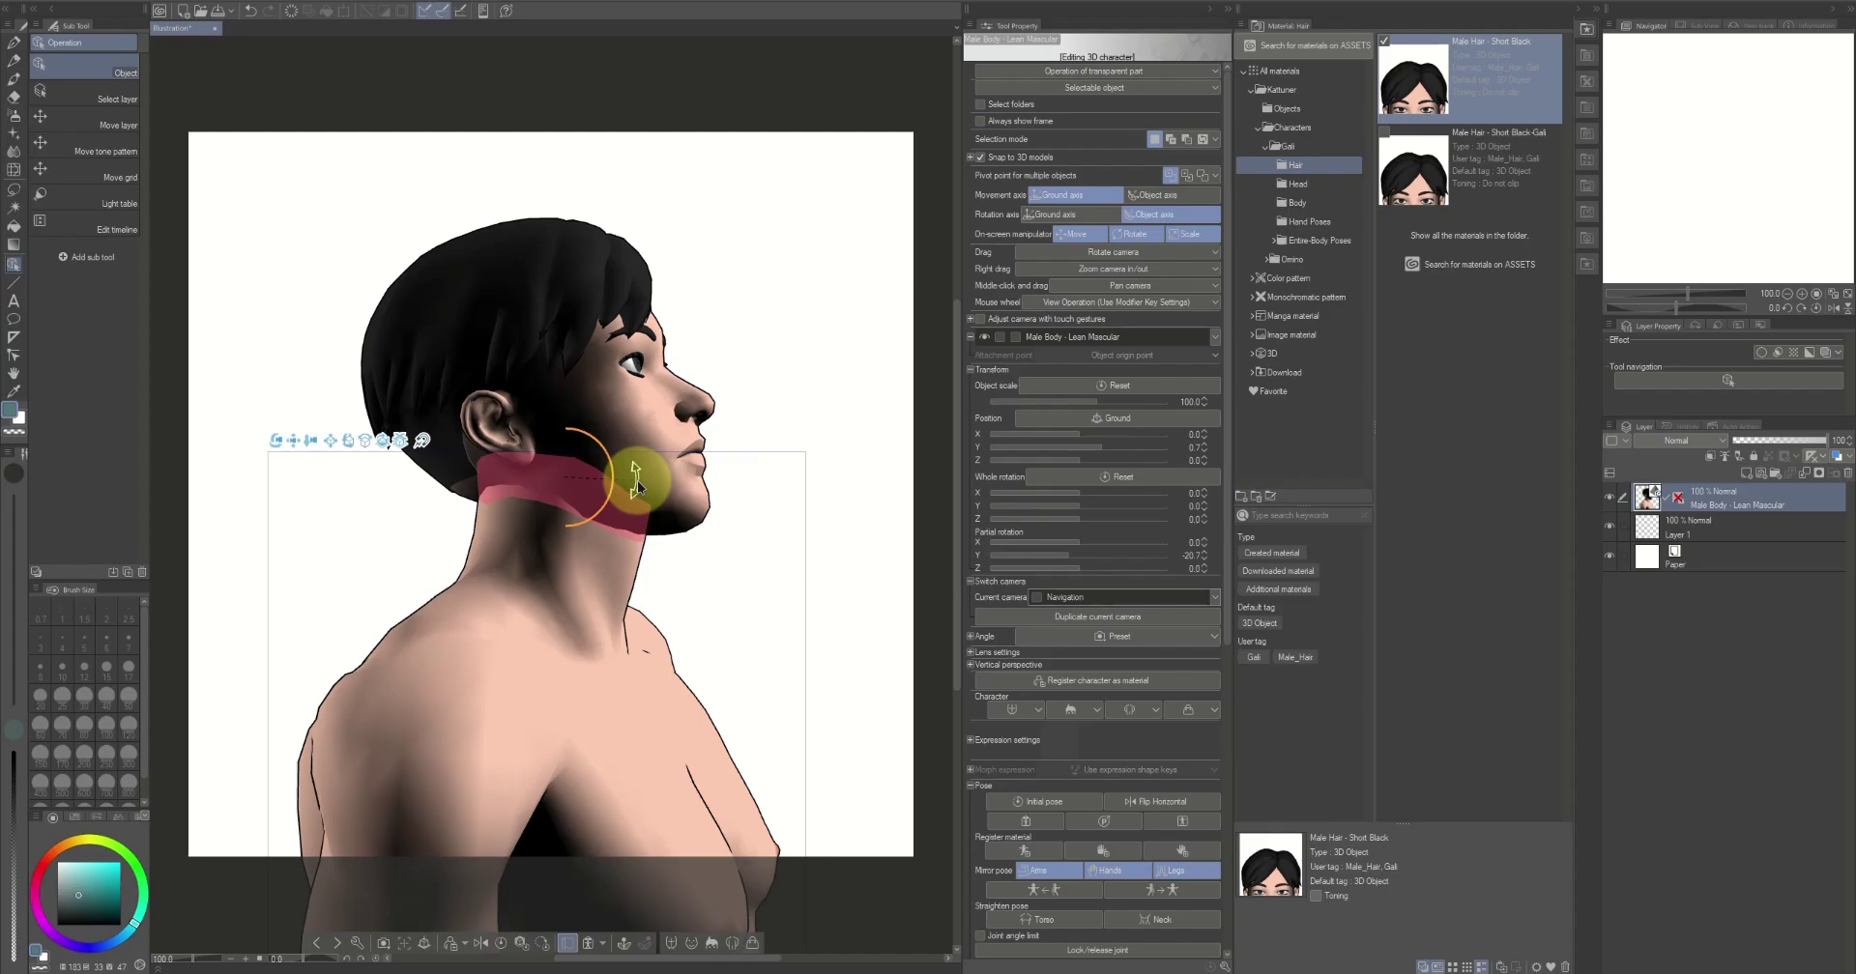
{"action": "left_click", "coordinate": [249, 11]}
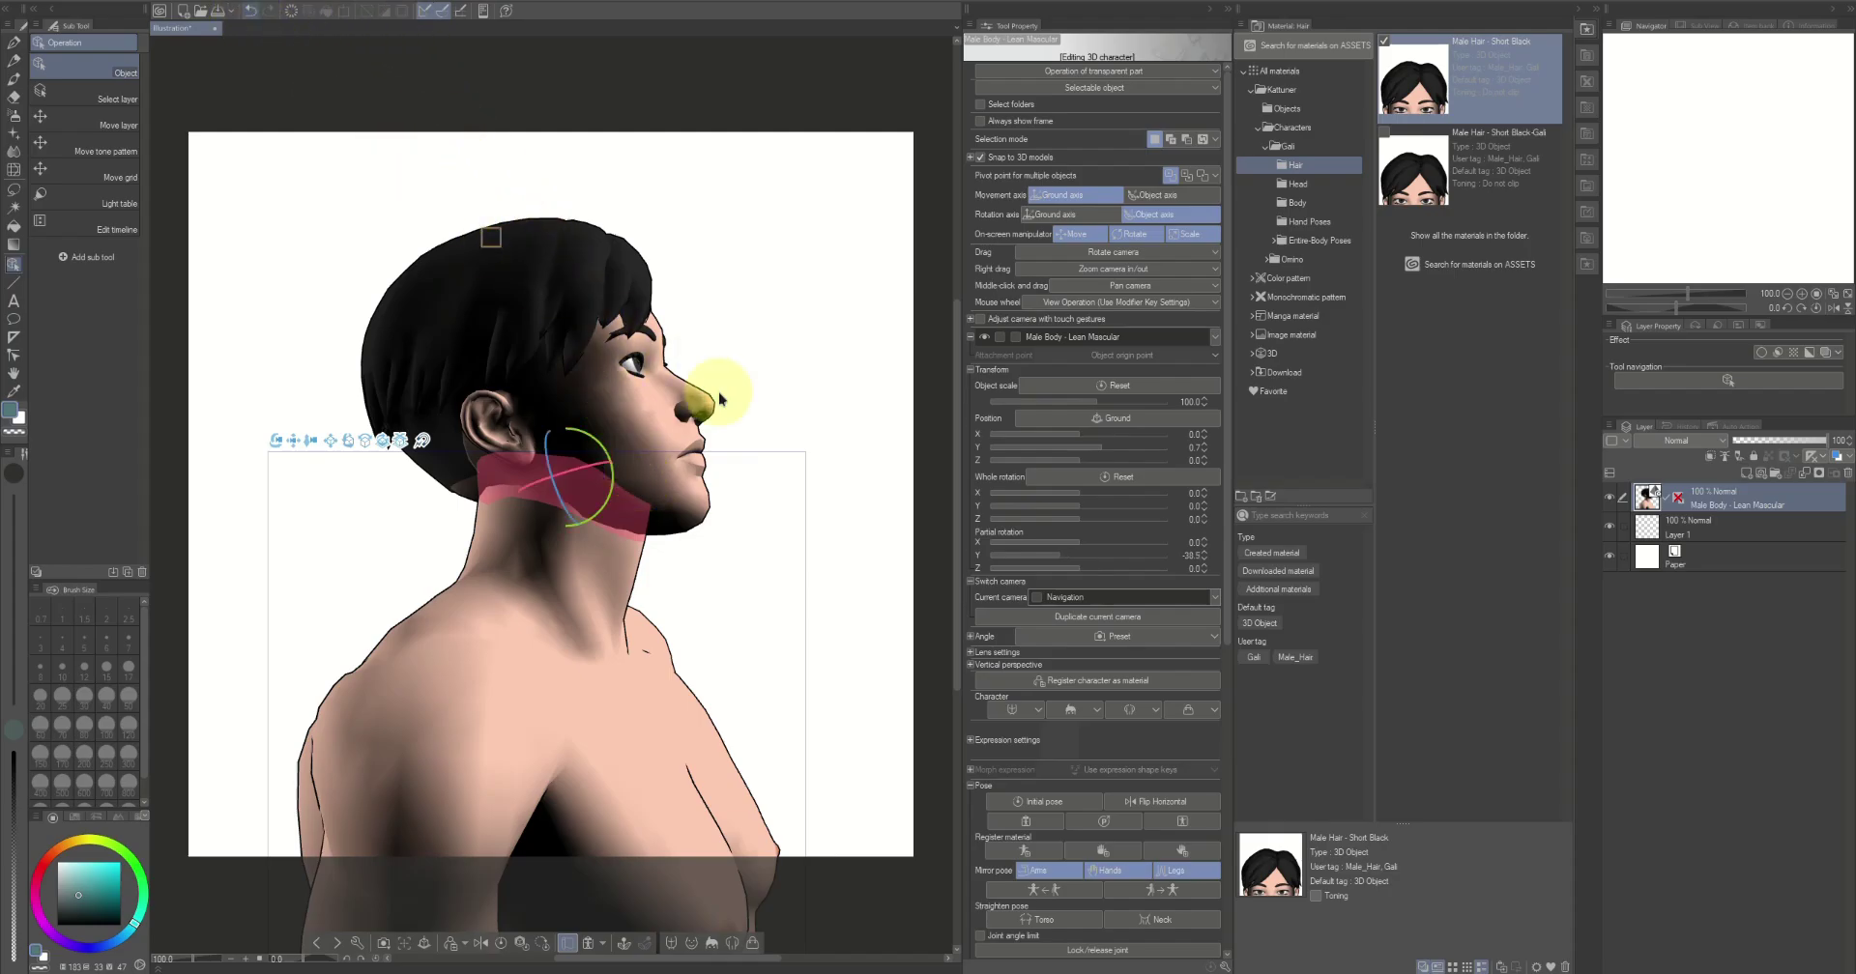
{"action": "key", "text": "ctrl+z"}
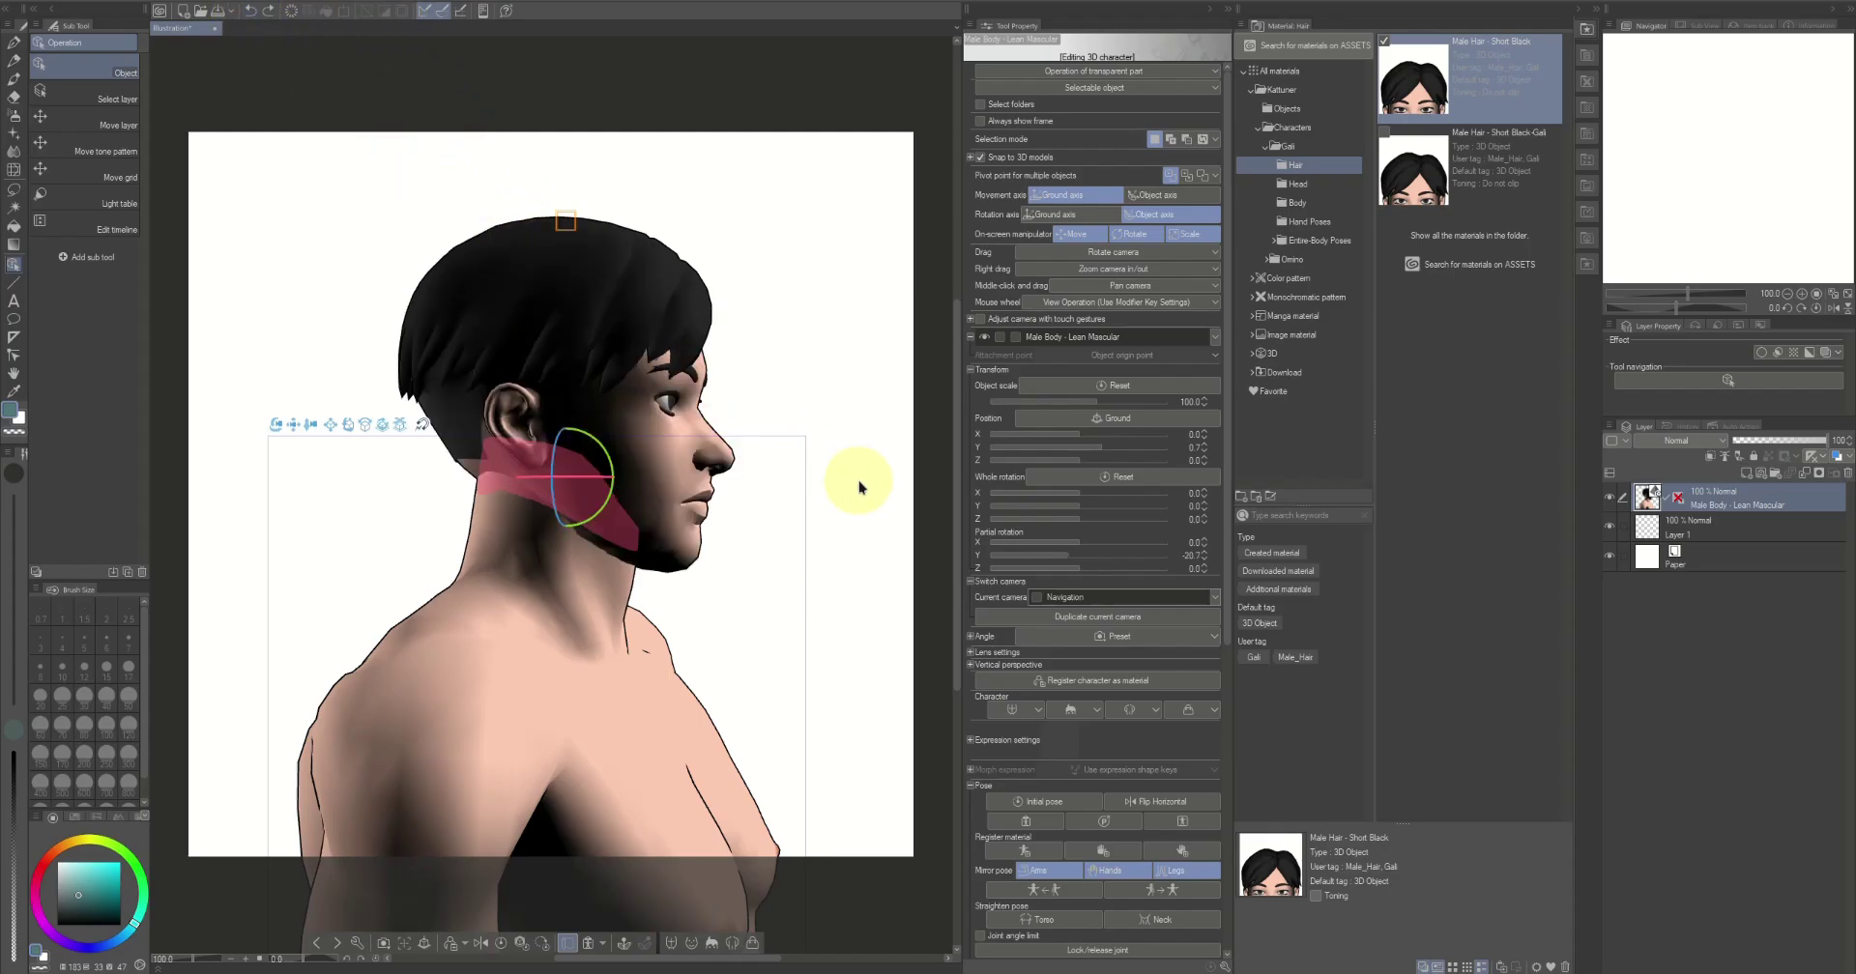
Hide the Male Head - Gali and Male Hair - Short Black models to examine the body's head joint area
{"action": "left_click", "coordinate": [1214, 338]}
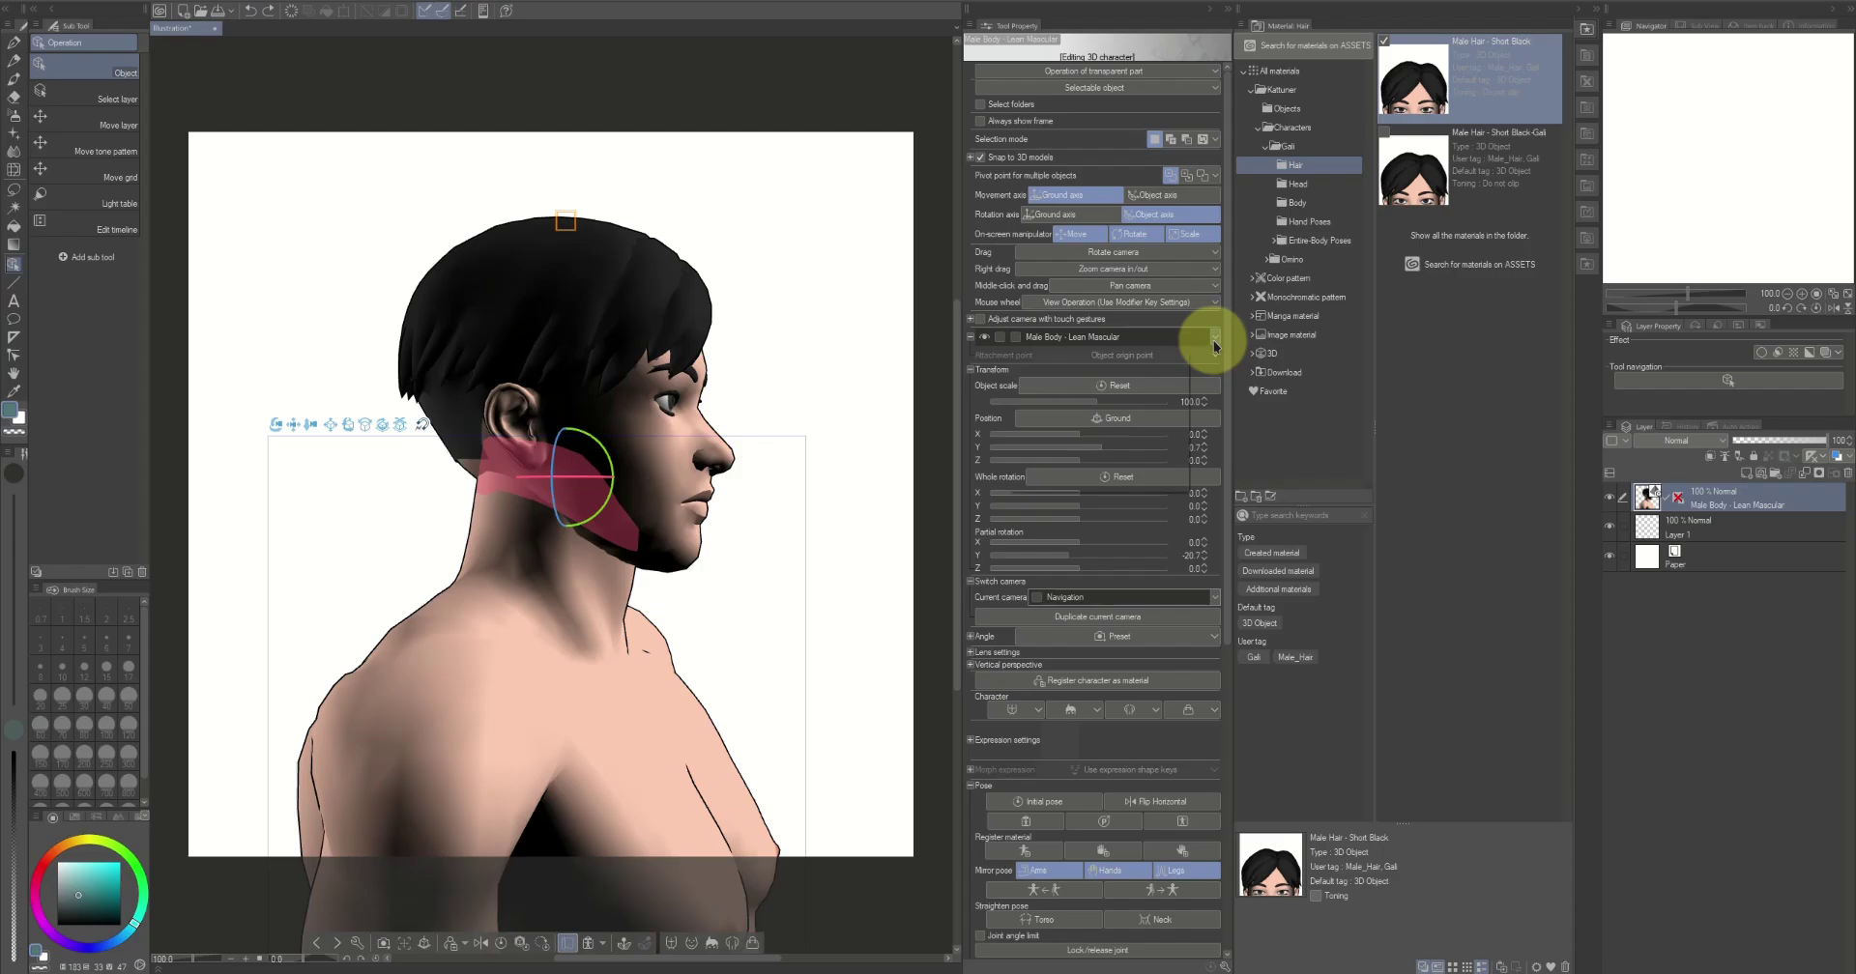
{"action": "left_click", "coordinate": [1018, 440]}
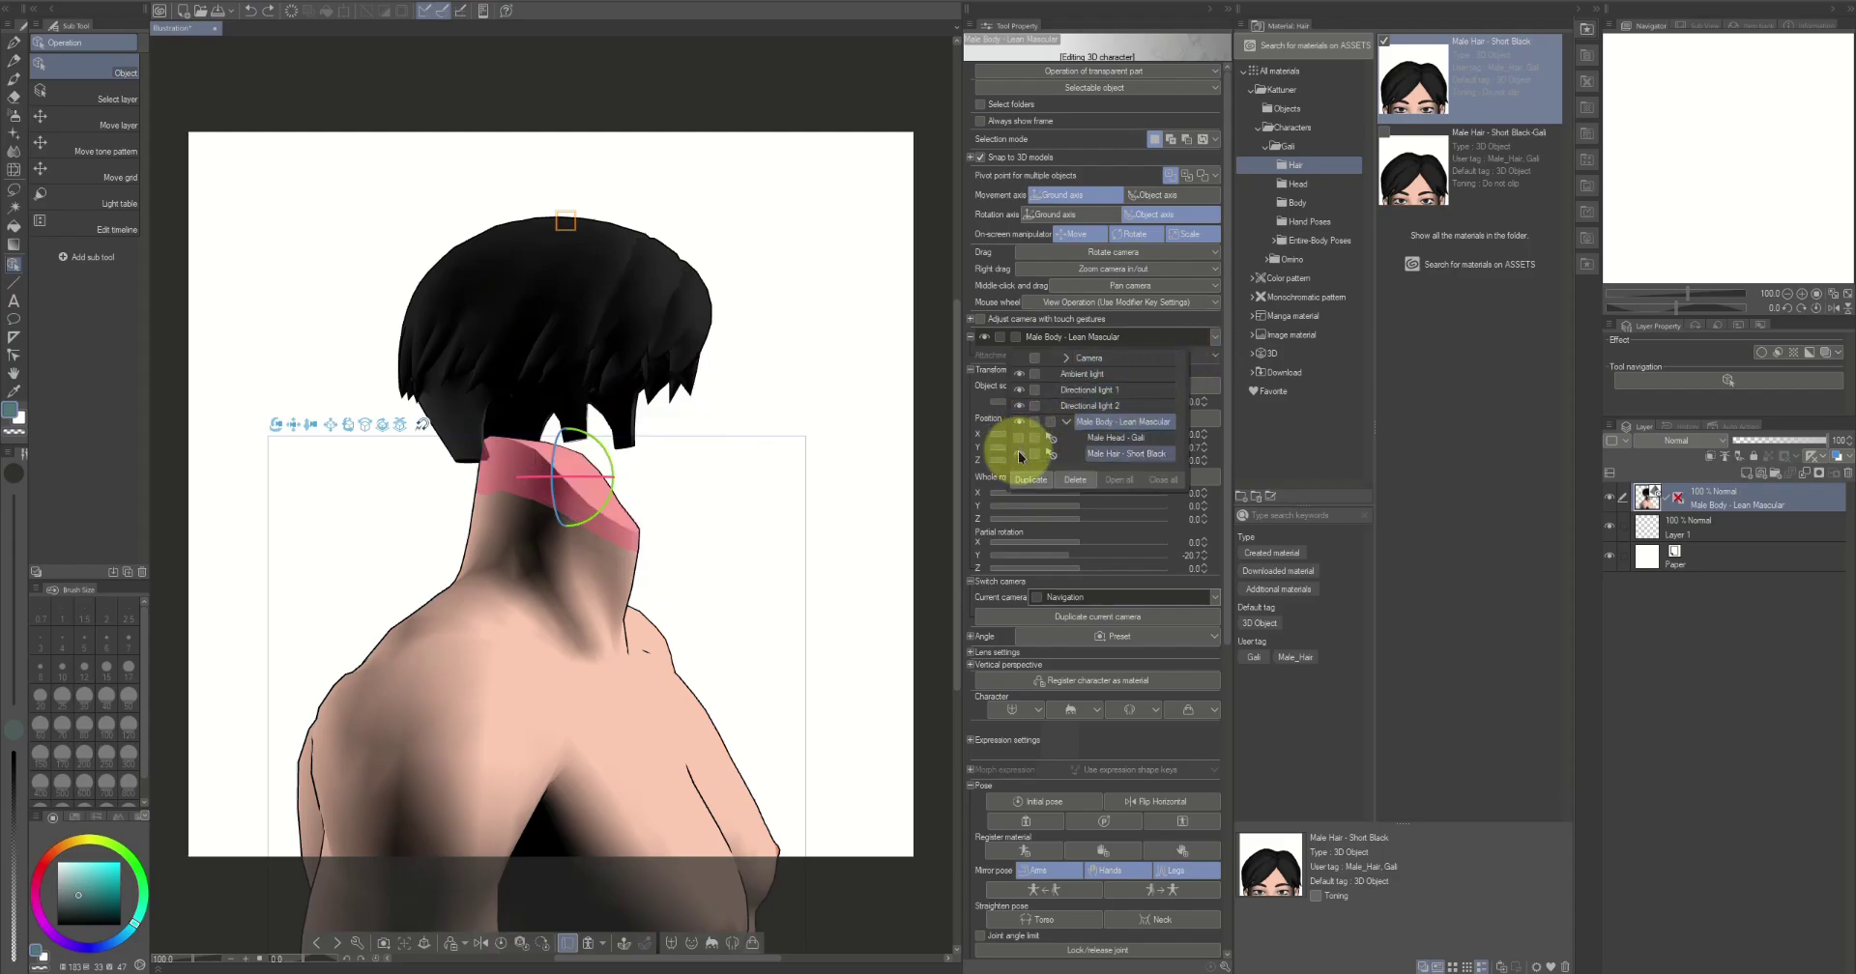
{"action": "left_click", "coordinate": [1020, 455]}
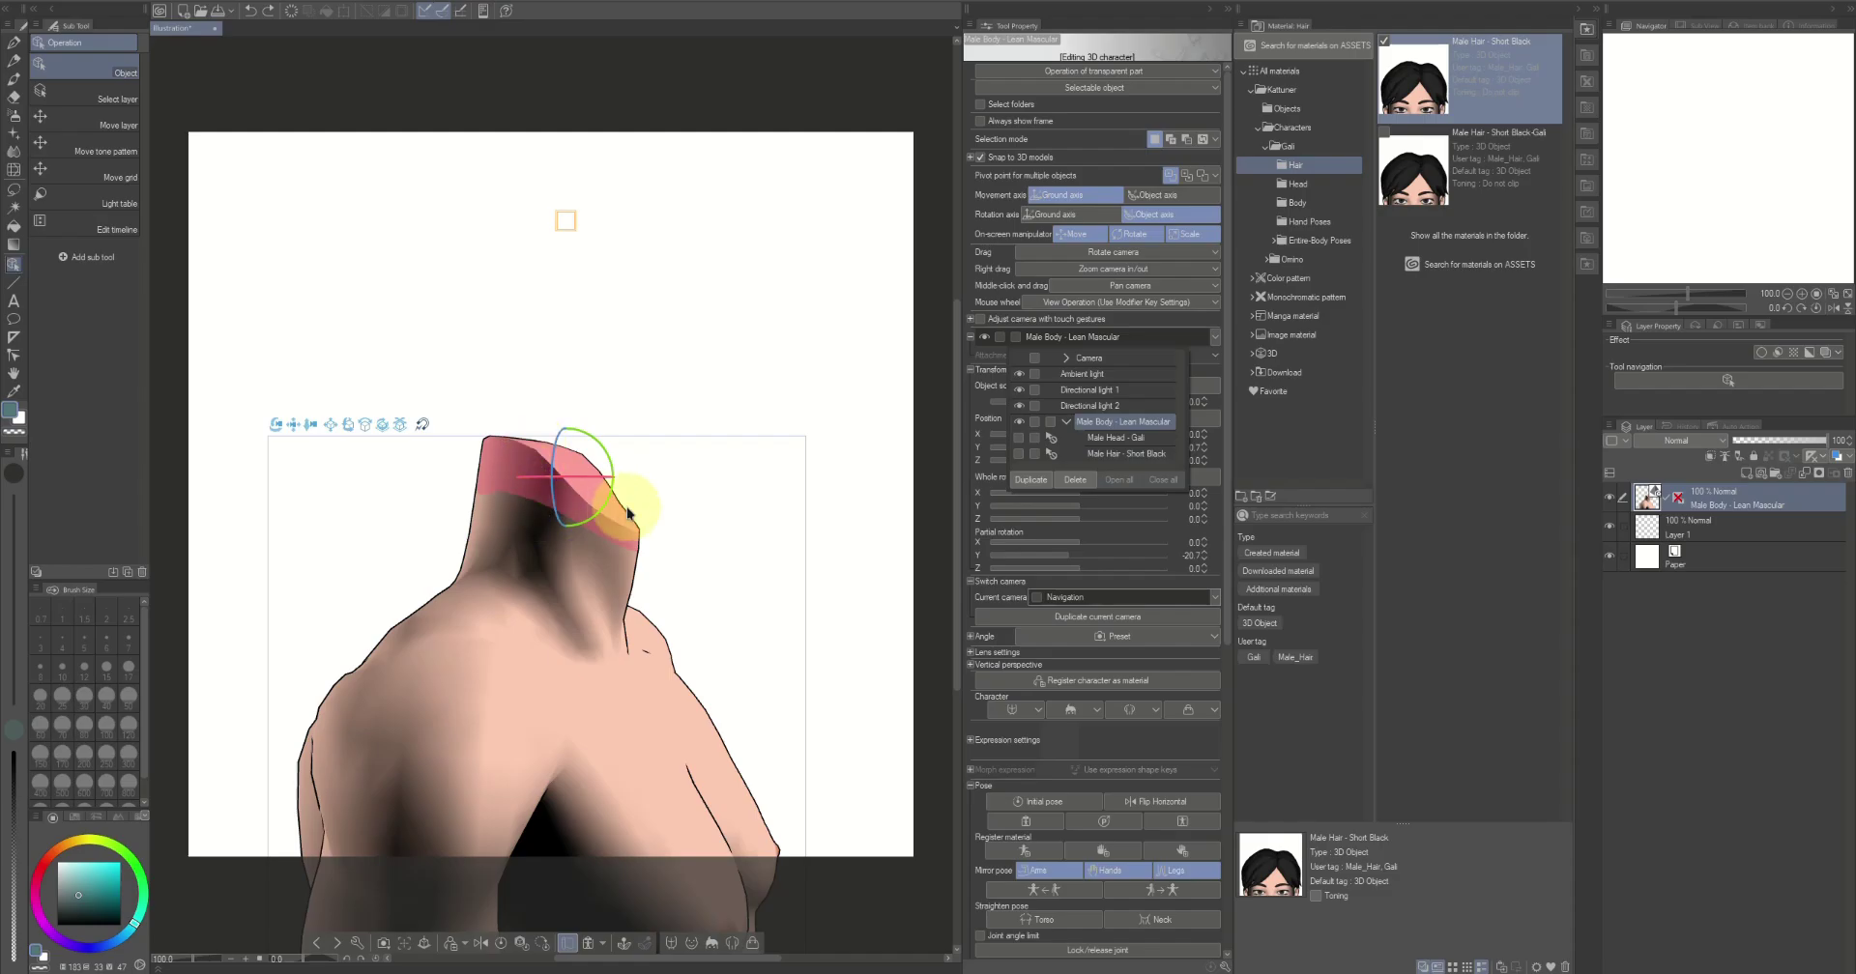
{"action": "left_click", "coordinate": [723, 523]}
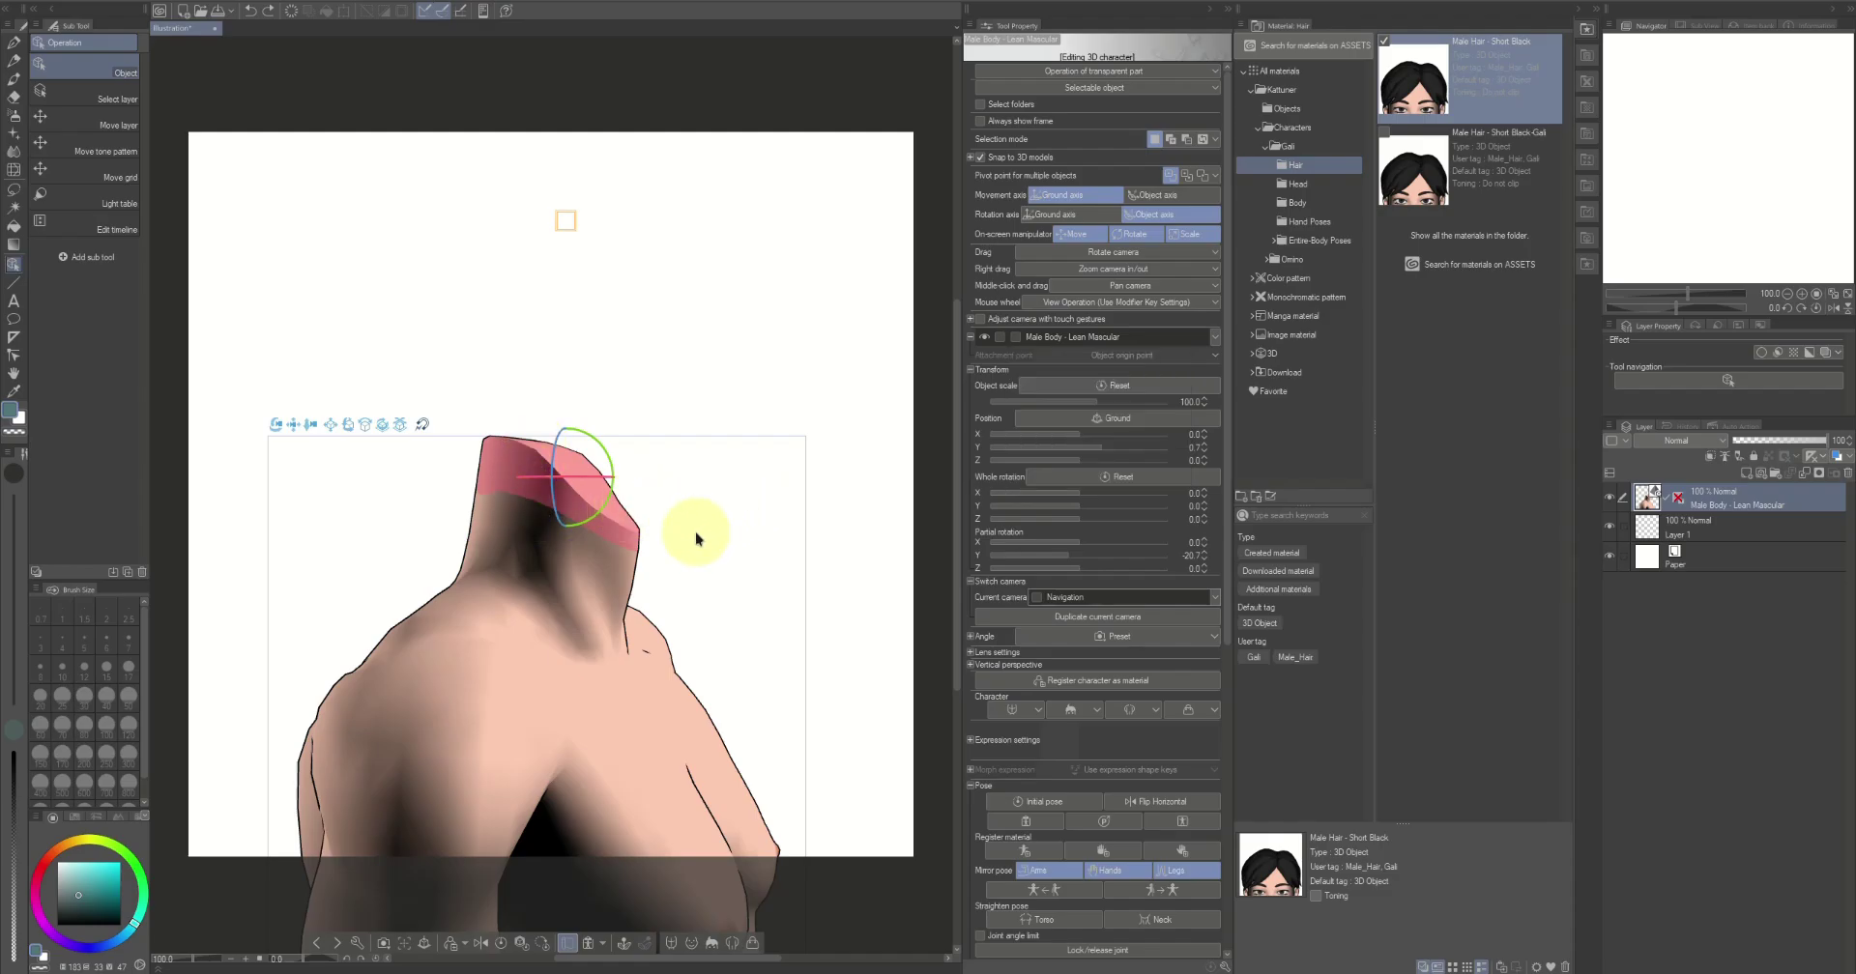
{"action": "left_click_drag", "start_coordinate": [698, 539], "coordinate": [783, 521]}
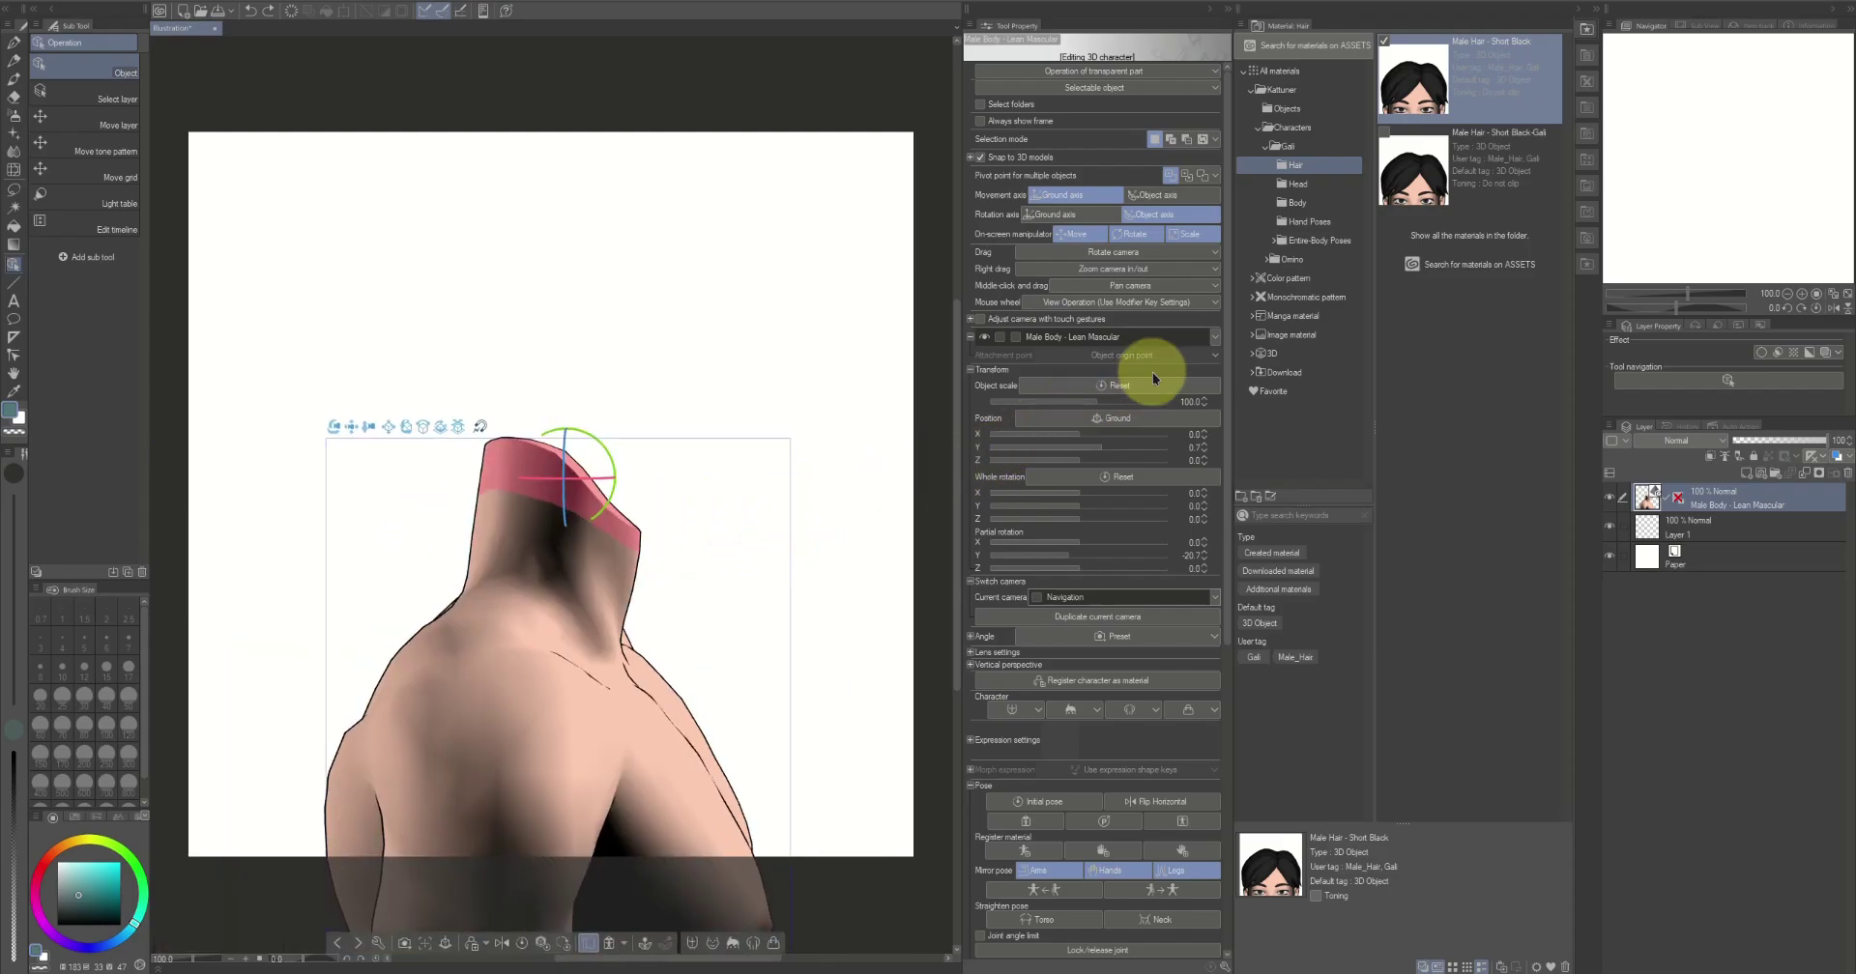
Show the Male Head - Gali and Male Hair - Short Black models again
{"action": "left_click", "coordinate": [1215, 336]}
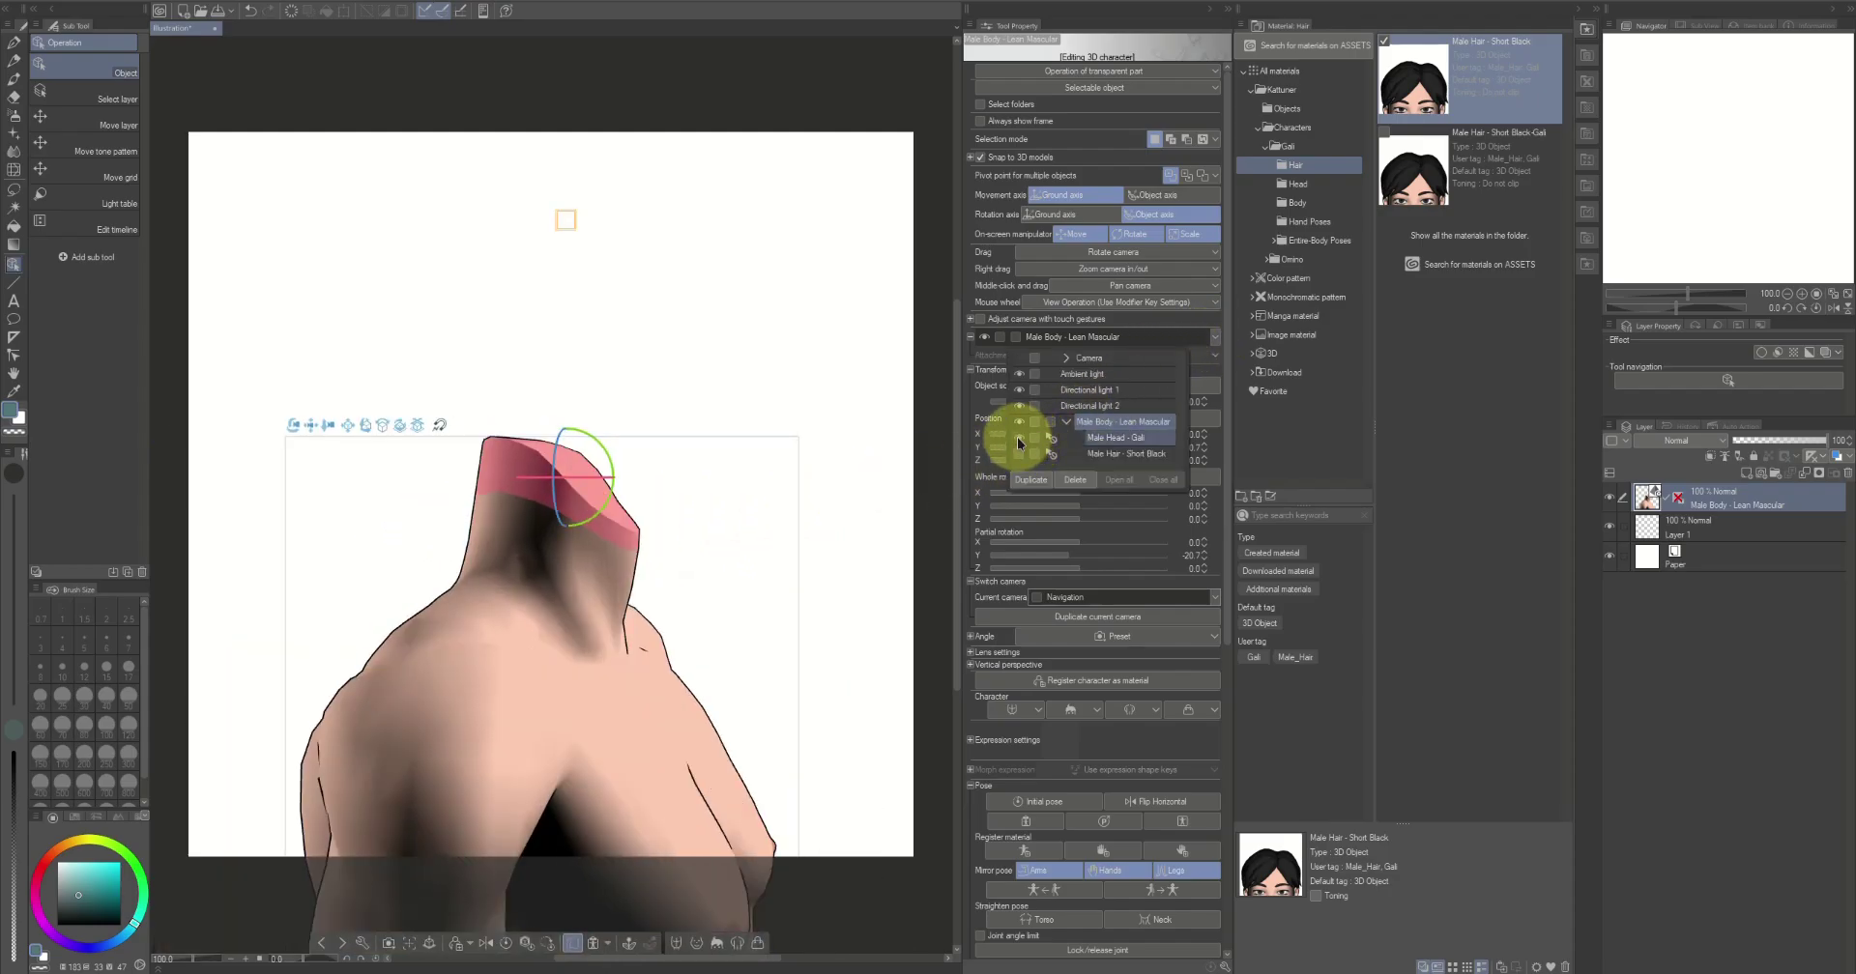
{"action": "left_click", "coordinate": [1019, 440]}
{"action": "left_click", "coordinate": [1018, 455]}
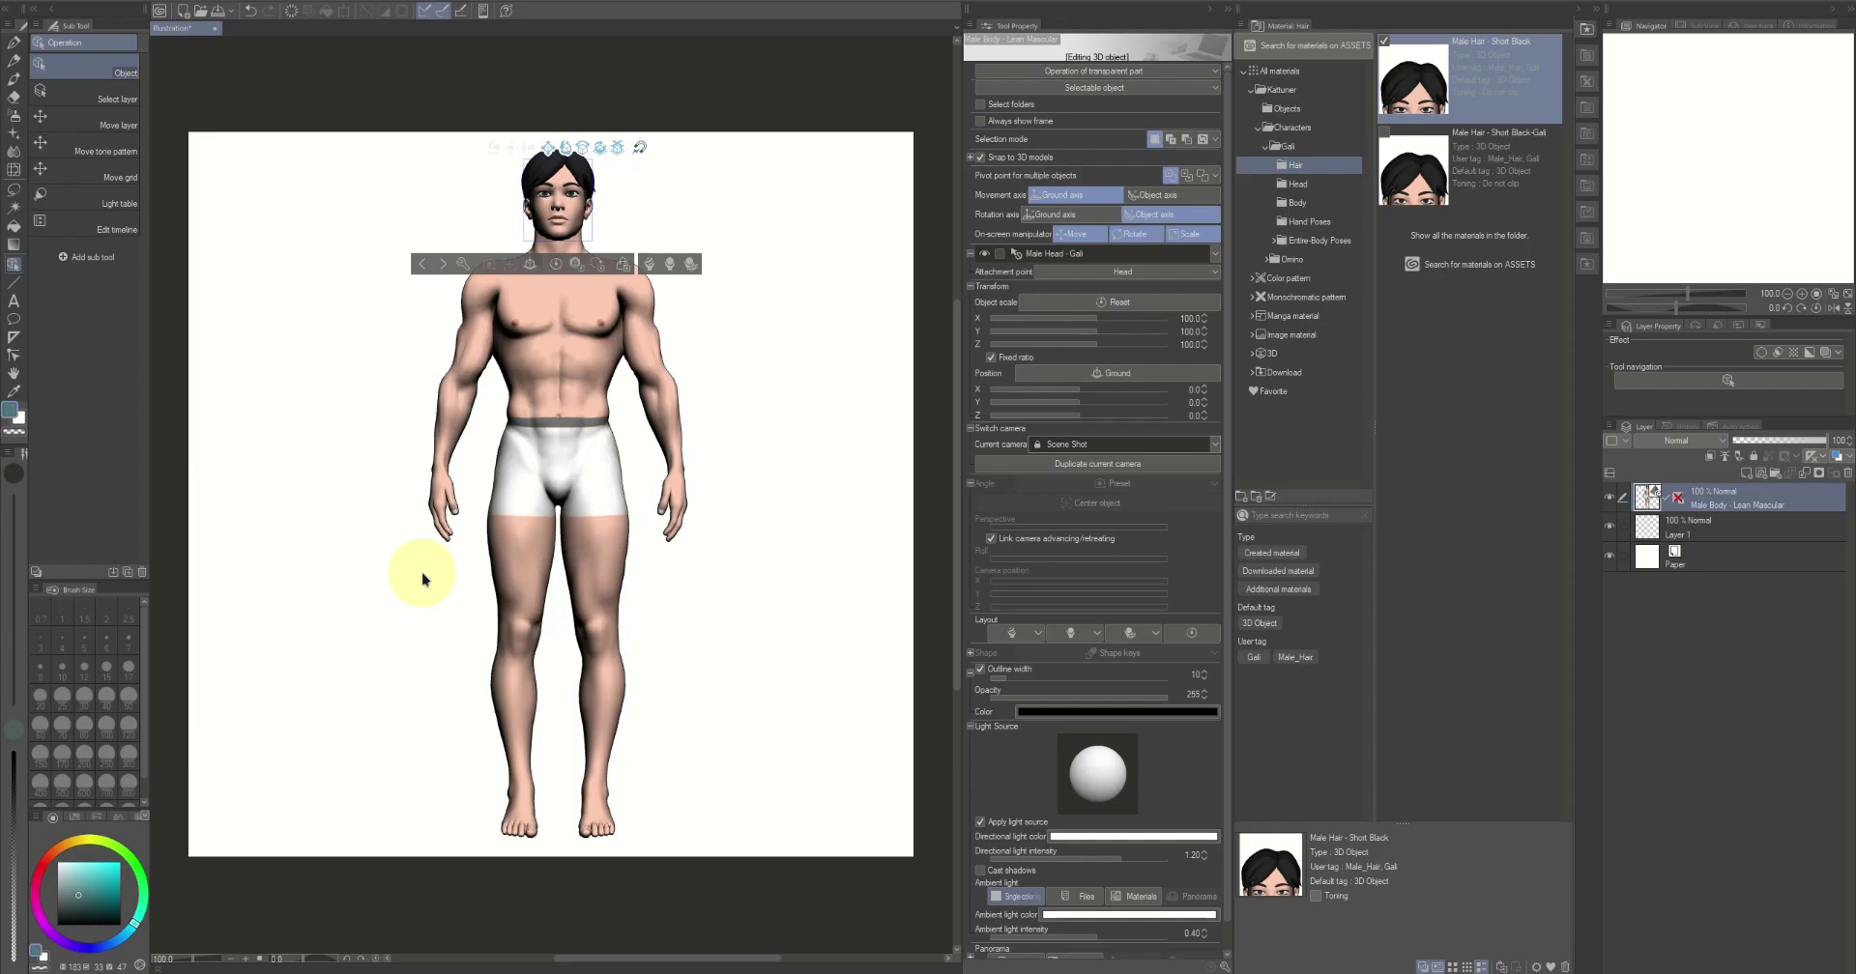
Switch the current camera from Scene Shot back to Navigation
{"action": "left_click", "coordinate": [1214, 445]}
{"action": "left_click", "coordinate": [1154, 483]}
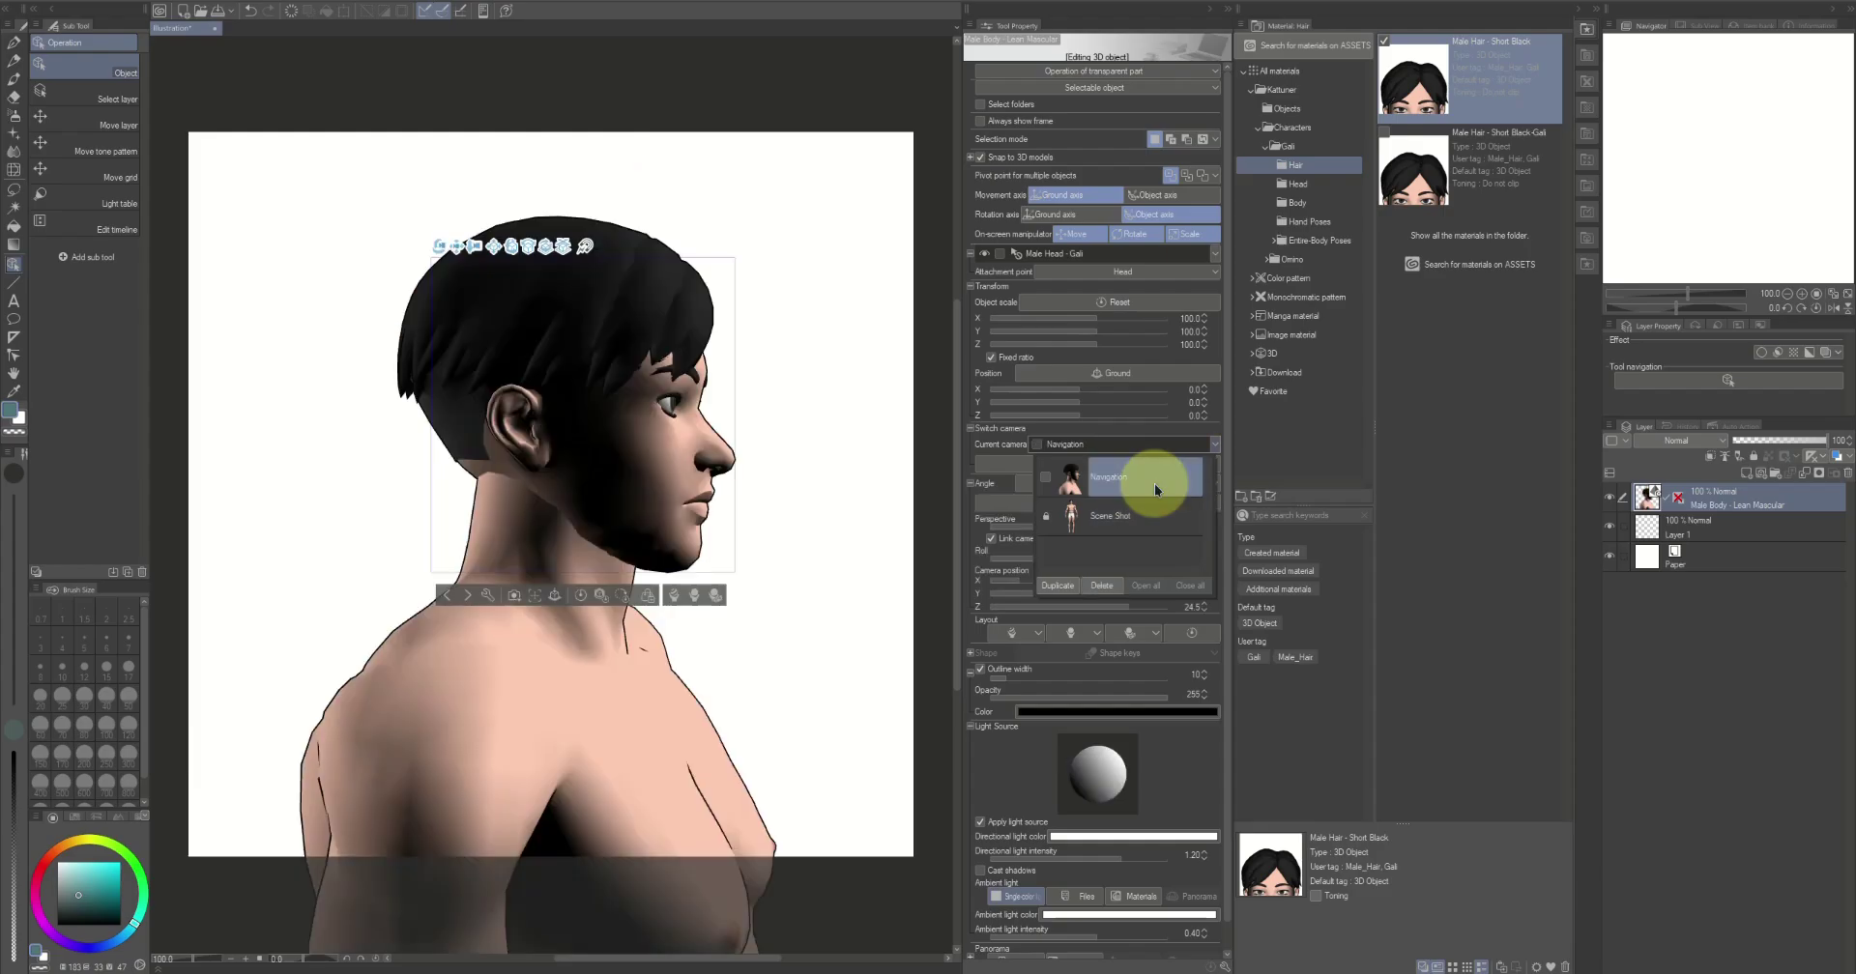
Face the character from the front and adjust the light source direction to light the face and chest more frontally
{"action": "left_click", "coordinate": [827, 540]}
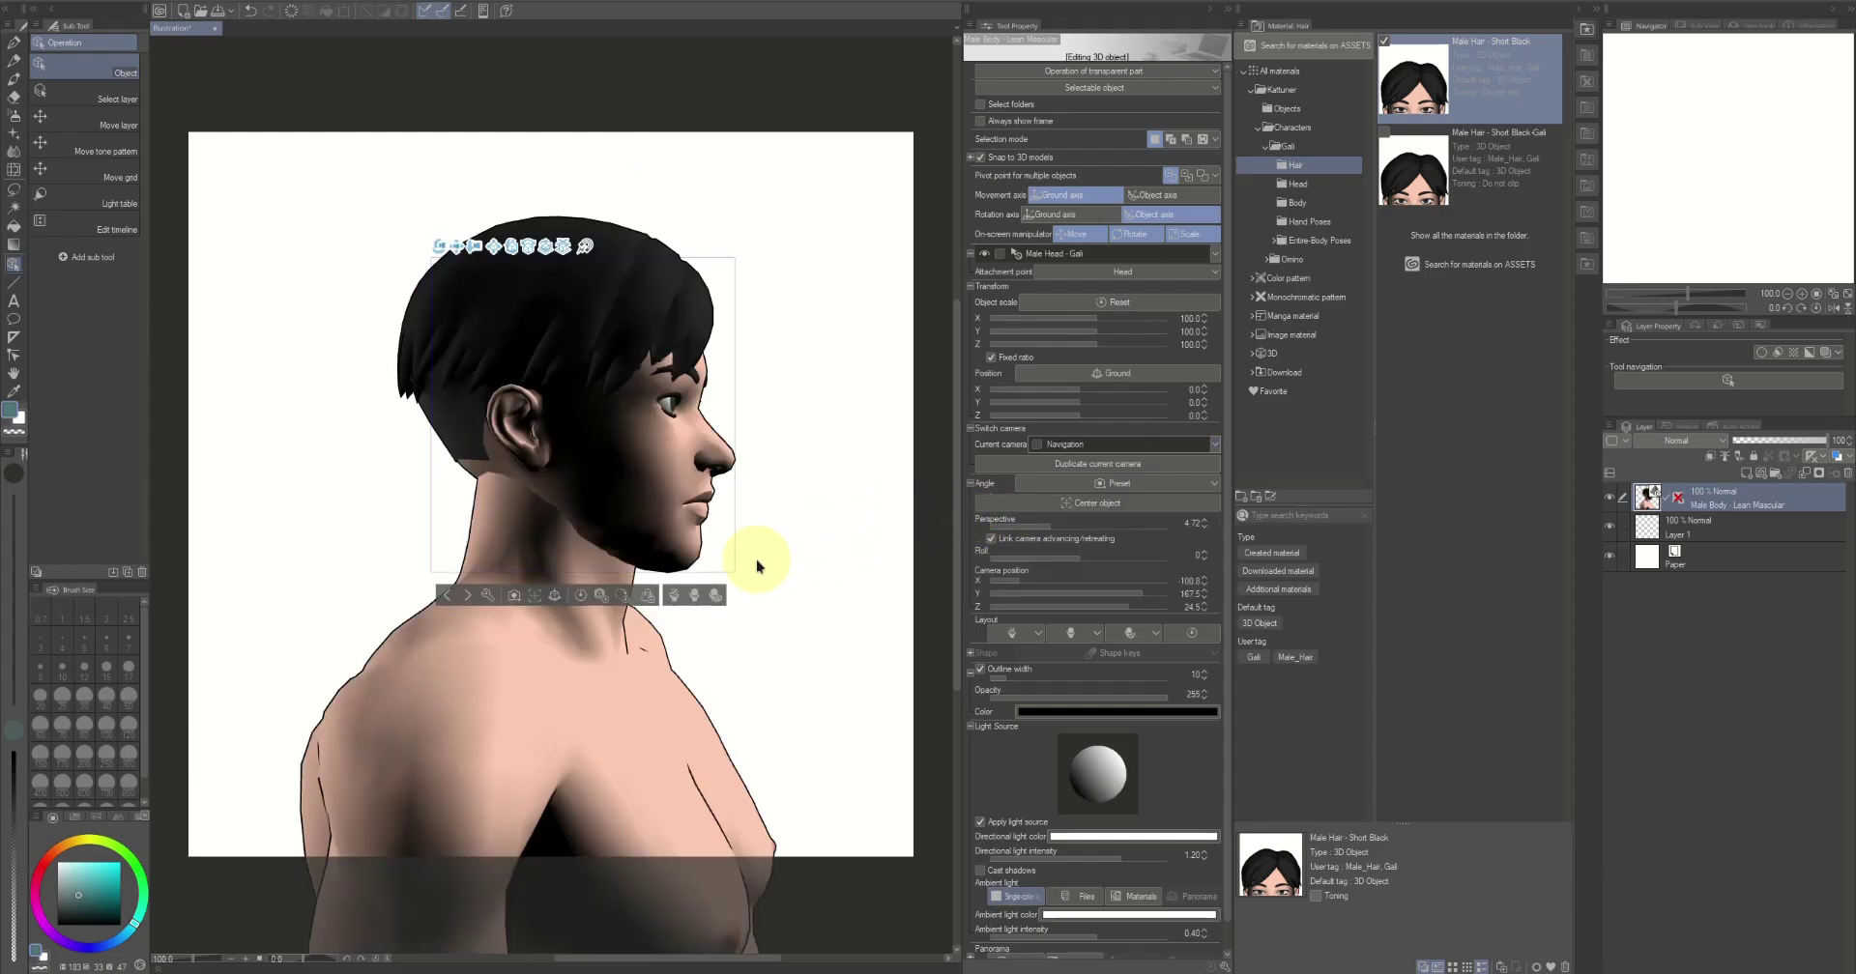
{"action": "left_click_drag", "start_coordinate": [752, 556], "coordinate": [593, 540]}
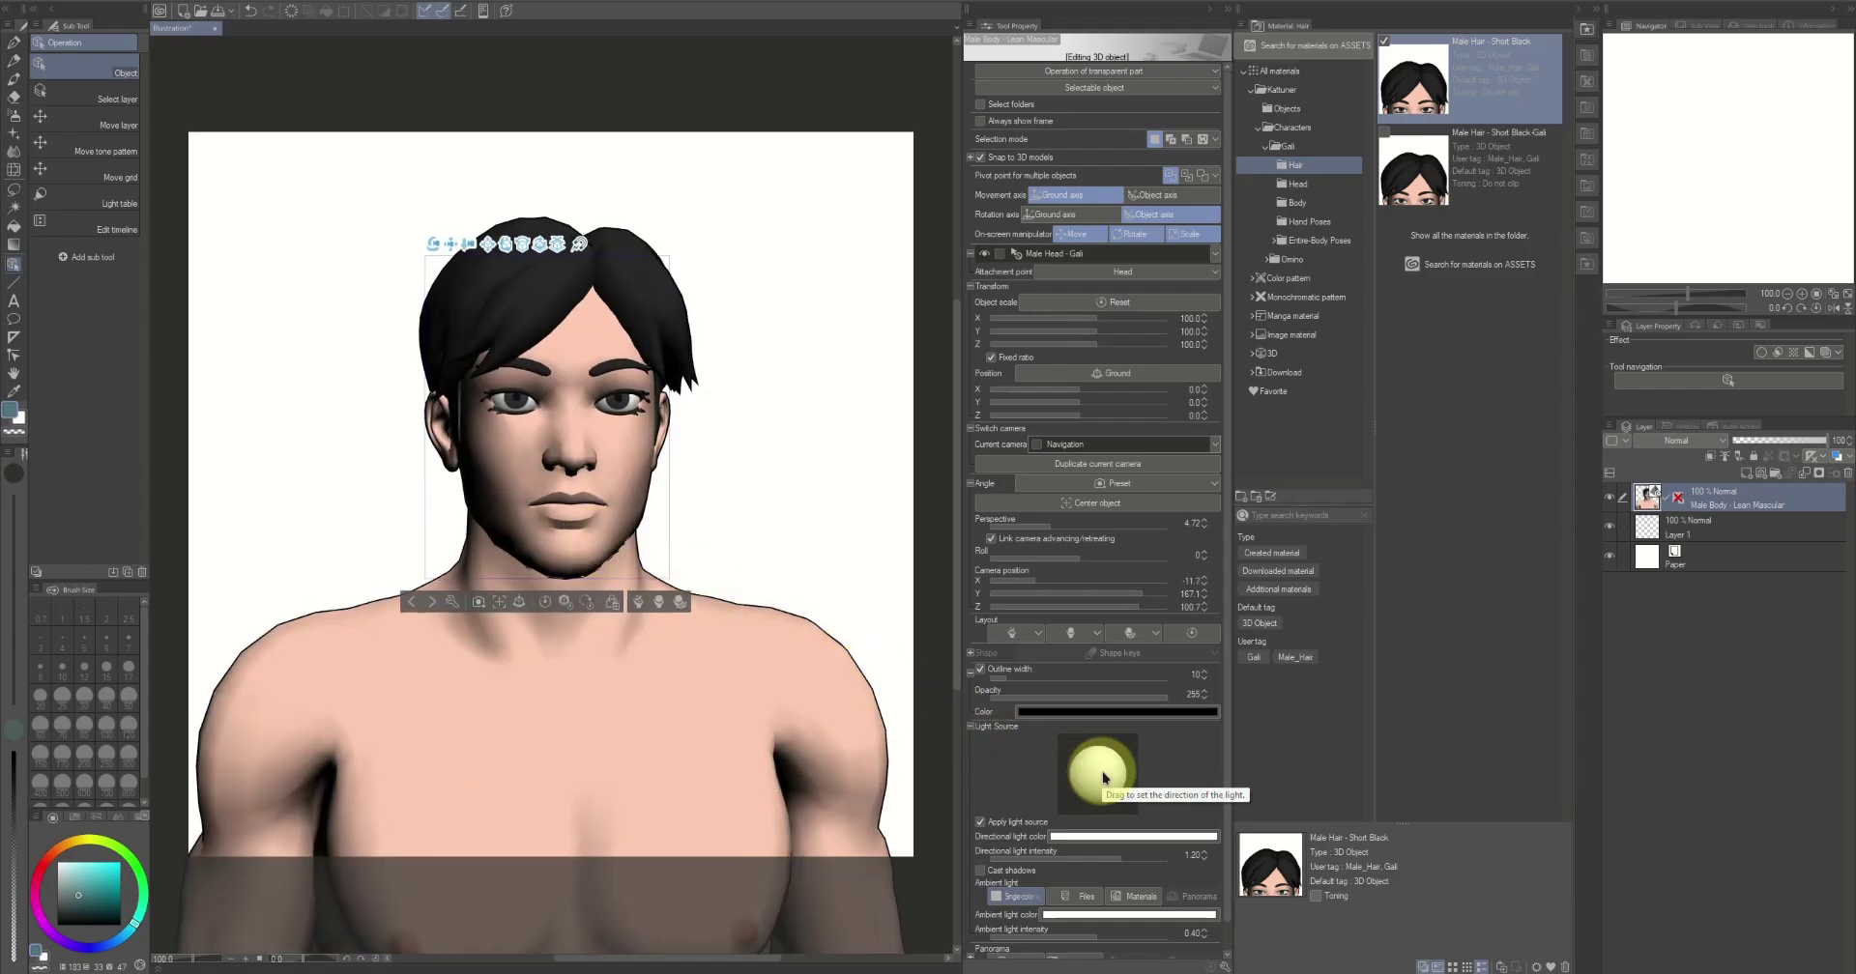
{"action": "left_click_drag", "start_coordinate": [1099, 783], "coordinate": [1090, 779]}
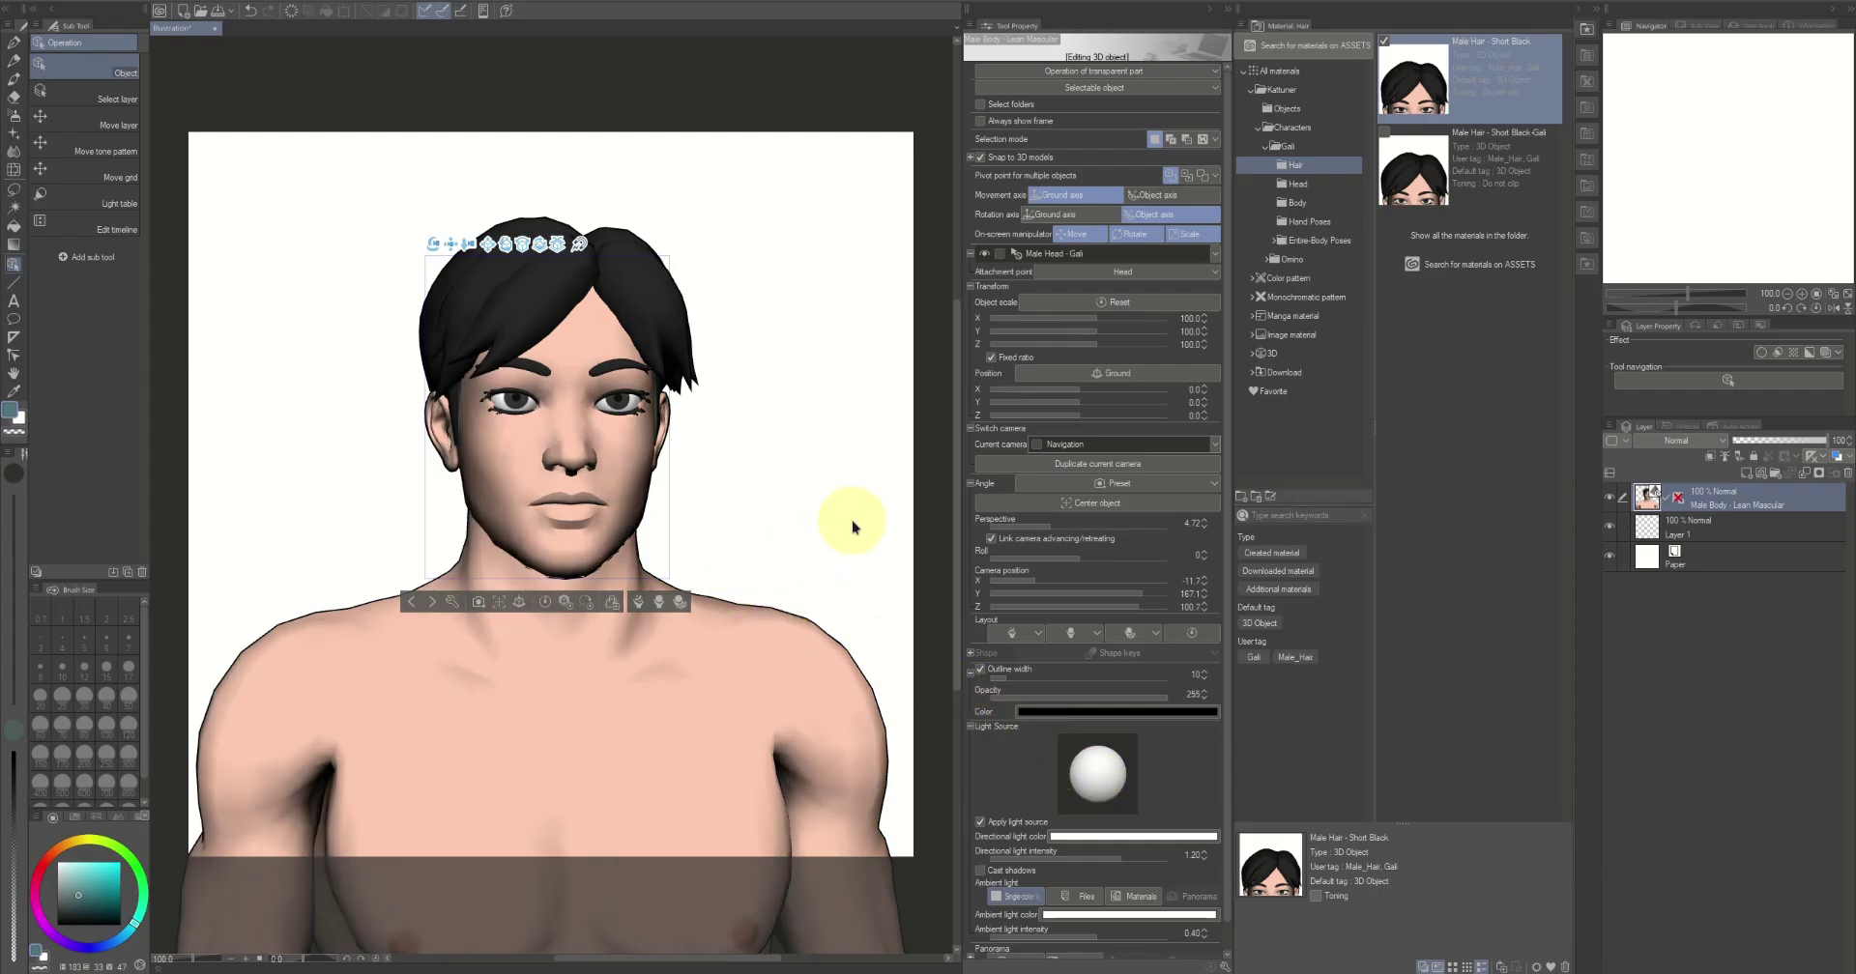
Select the Male Body - Lean Muscular model in the object list, followed by its attached Male Head - Gali model
{"action": "left_click", "coordinate": [1214, 255]}
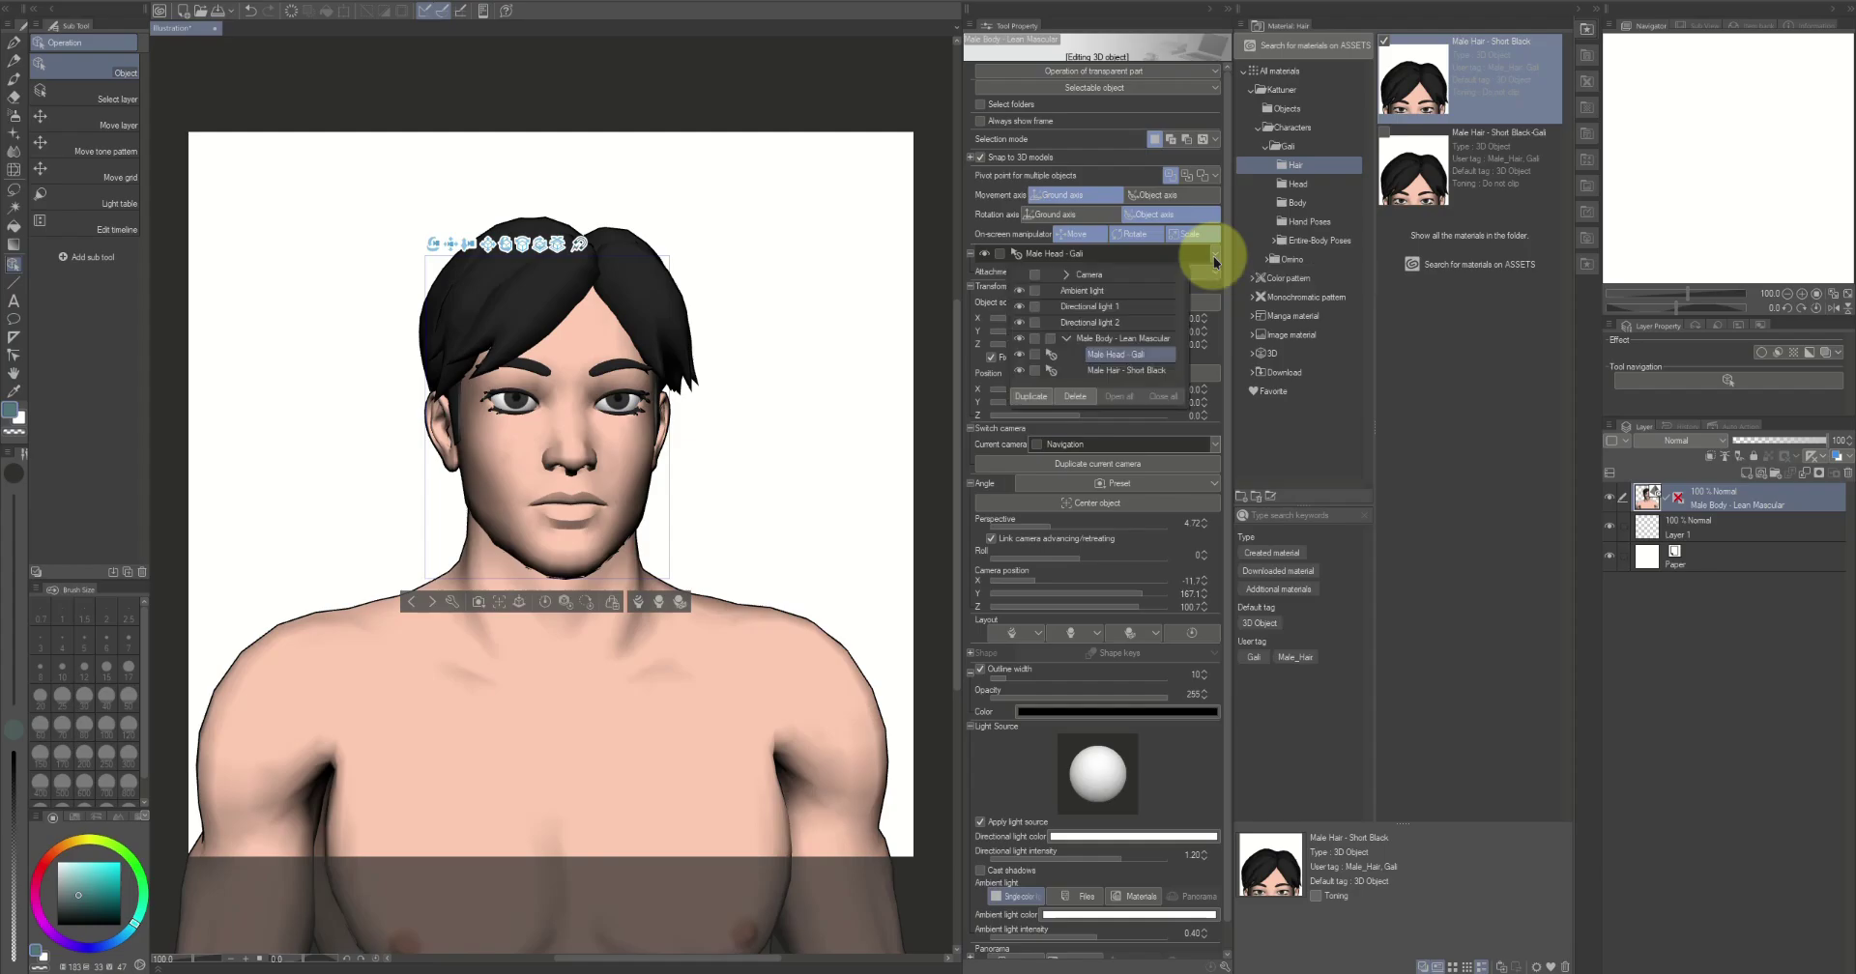
{"action": "left_click", "coordinate": [1121, 339]}
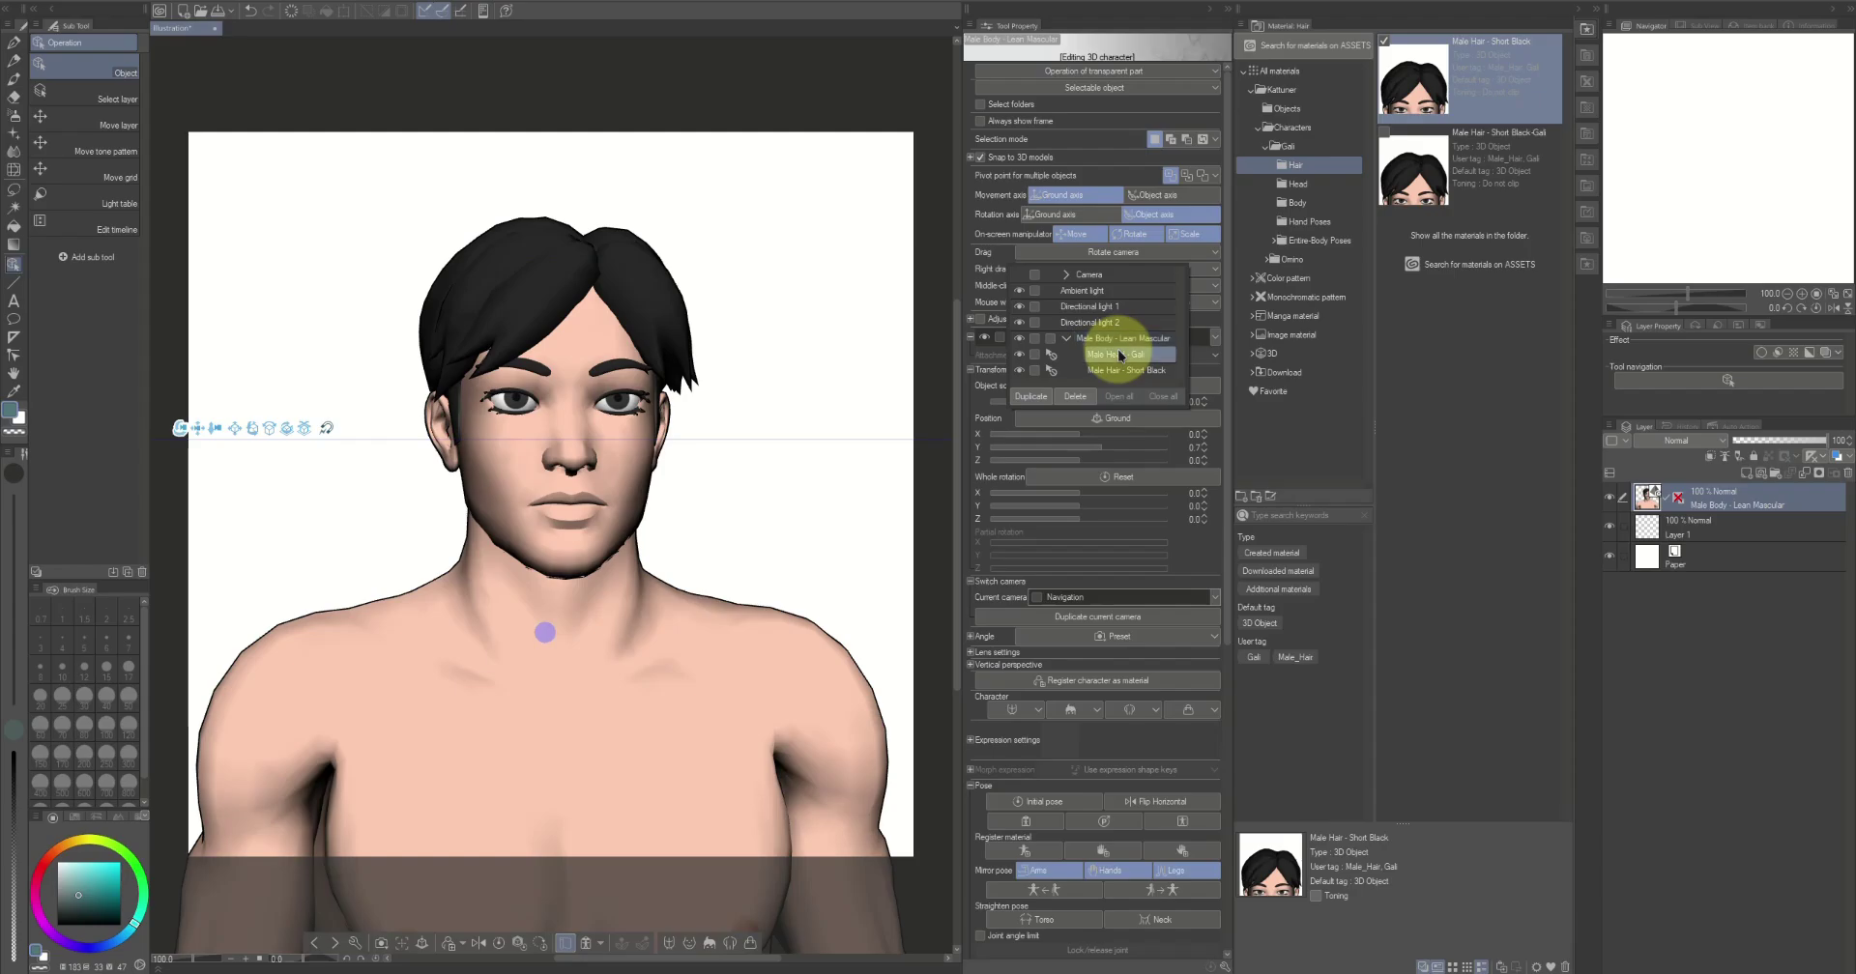
{"action": "left_click", "coordinate": [1120, 355]}
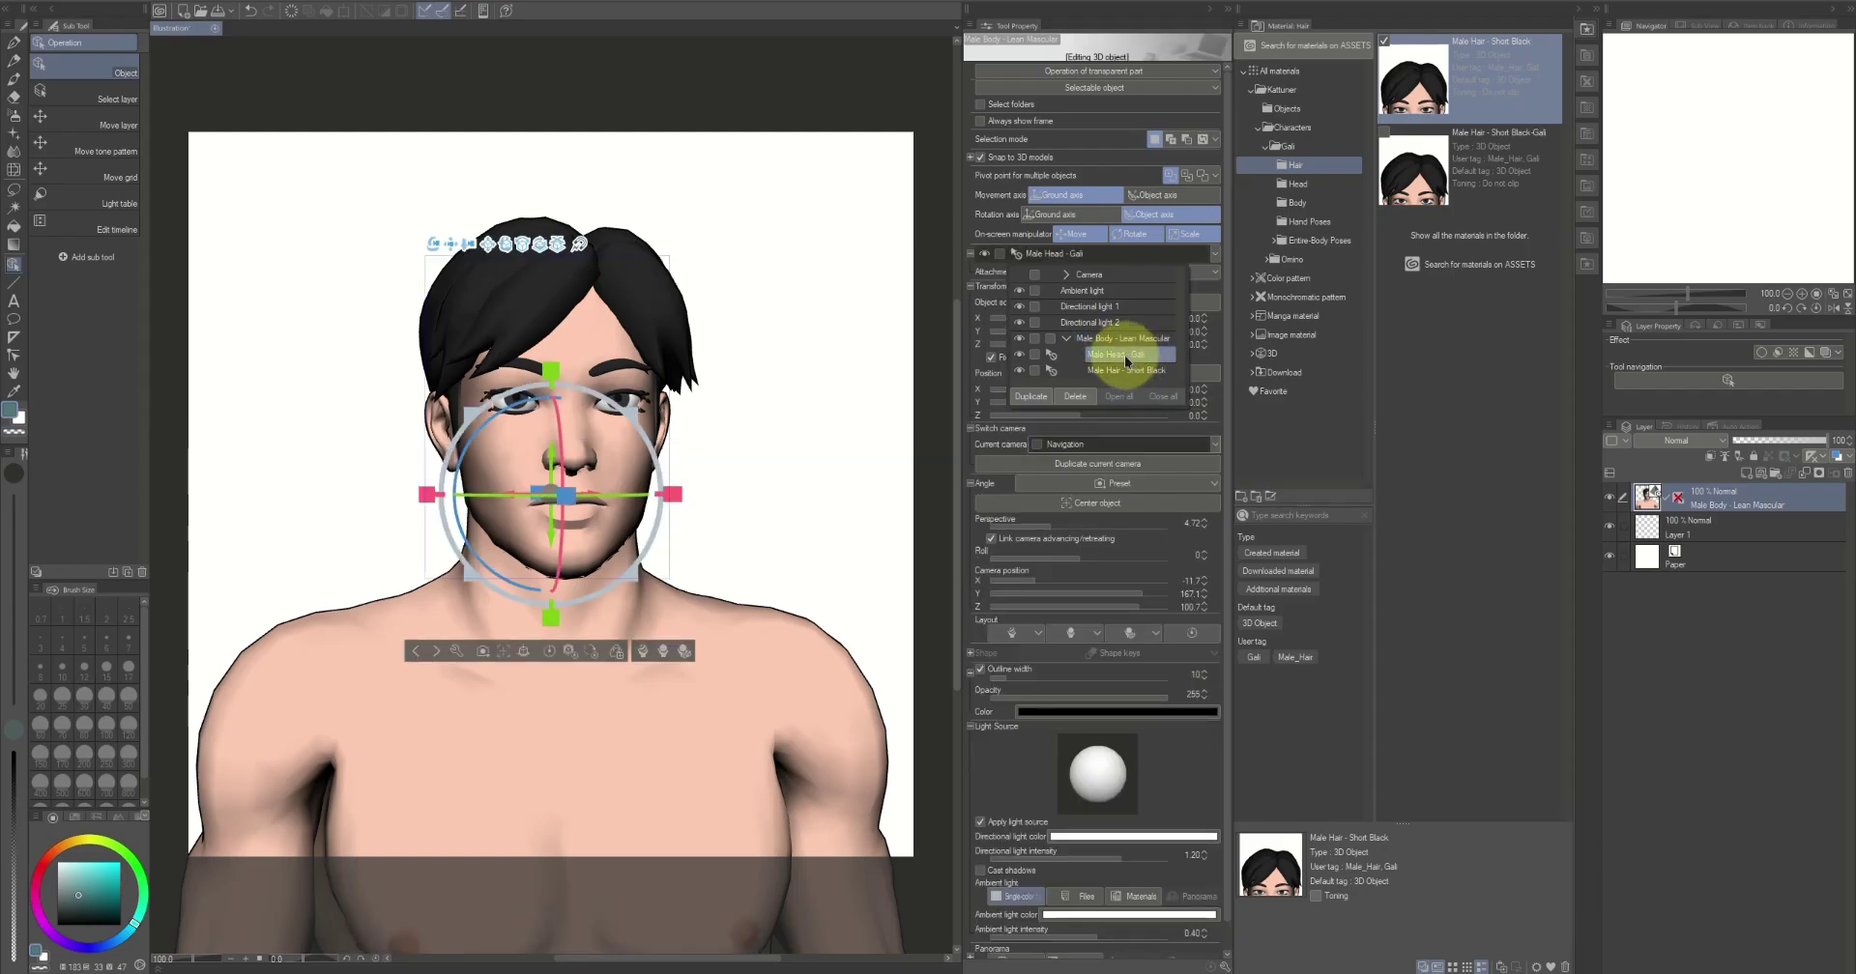
Examine the facial expression presets available for the Male Head - Gali model
{"action": "left_click", "coordinate": [1089, 636]}
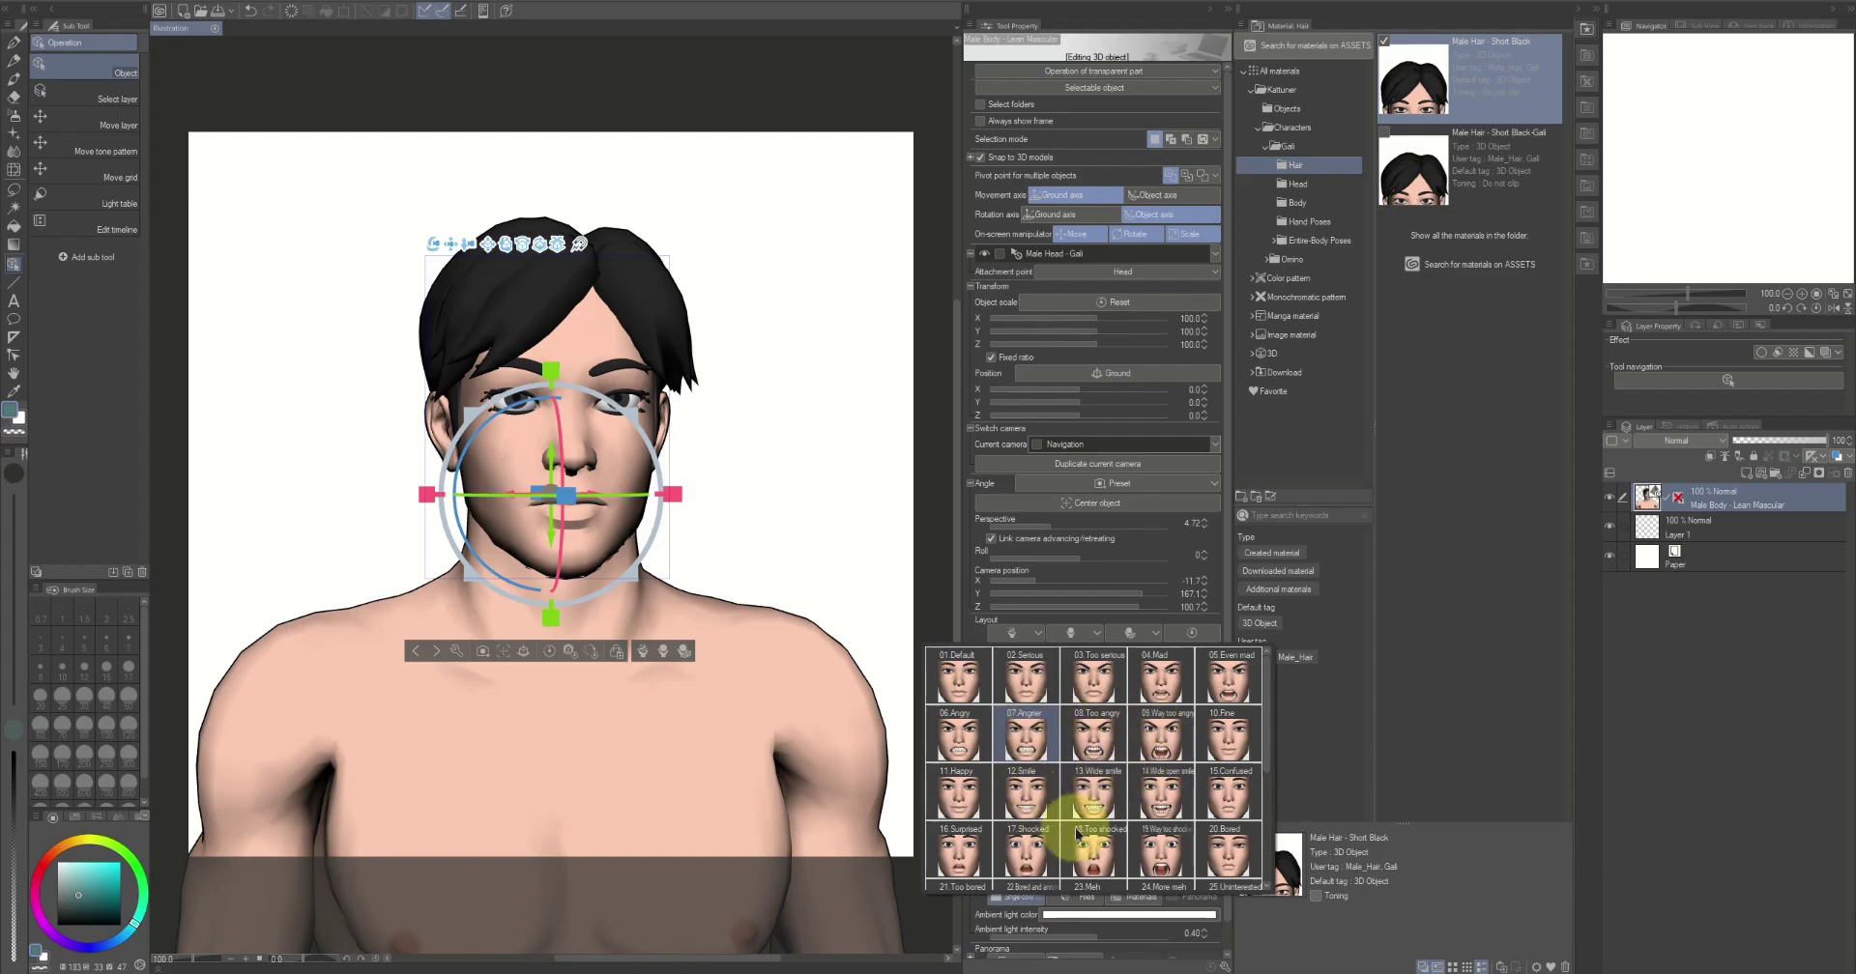
{"action": "left_click", "coordinate": [663, 653]}
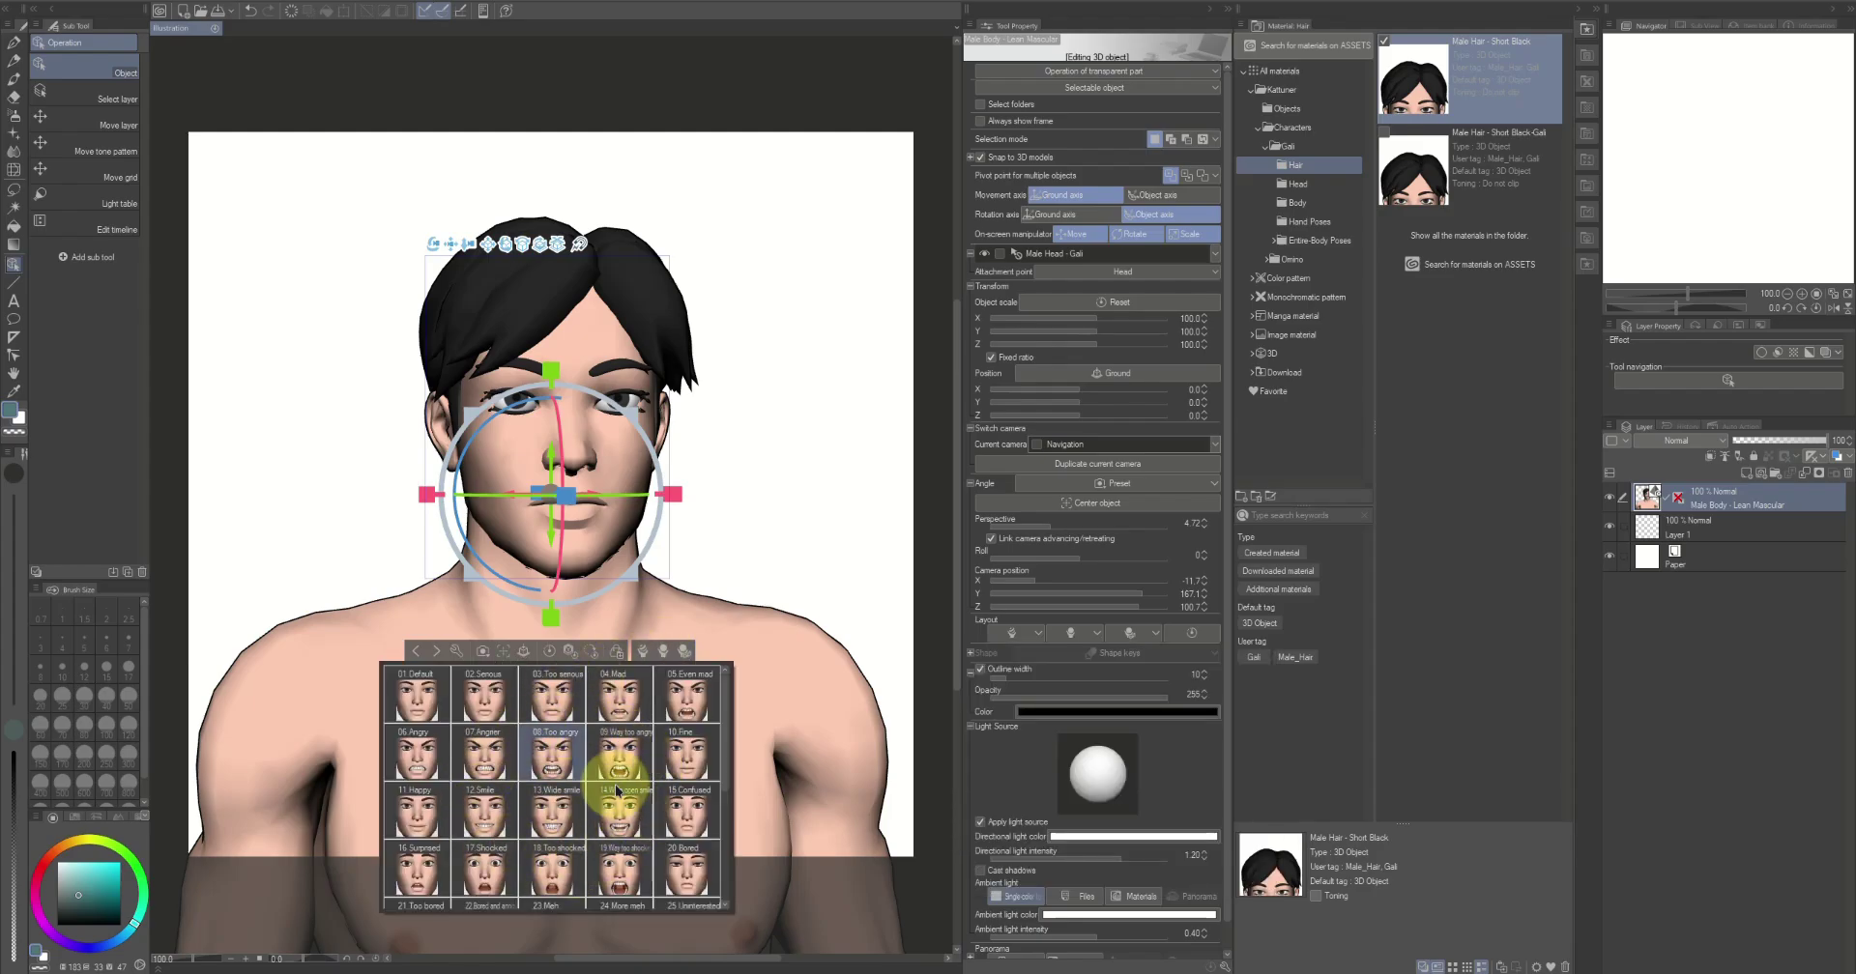
{"action": "left_click", "coordinate": [1092, 634]}
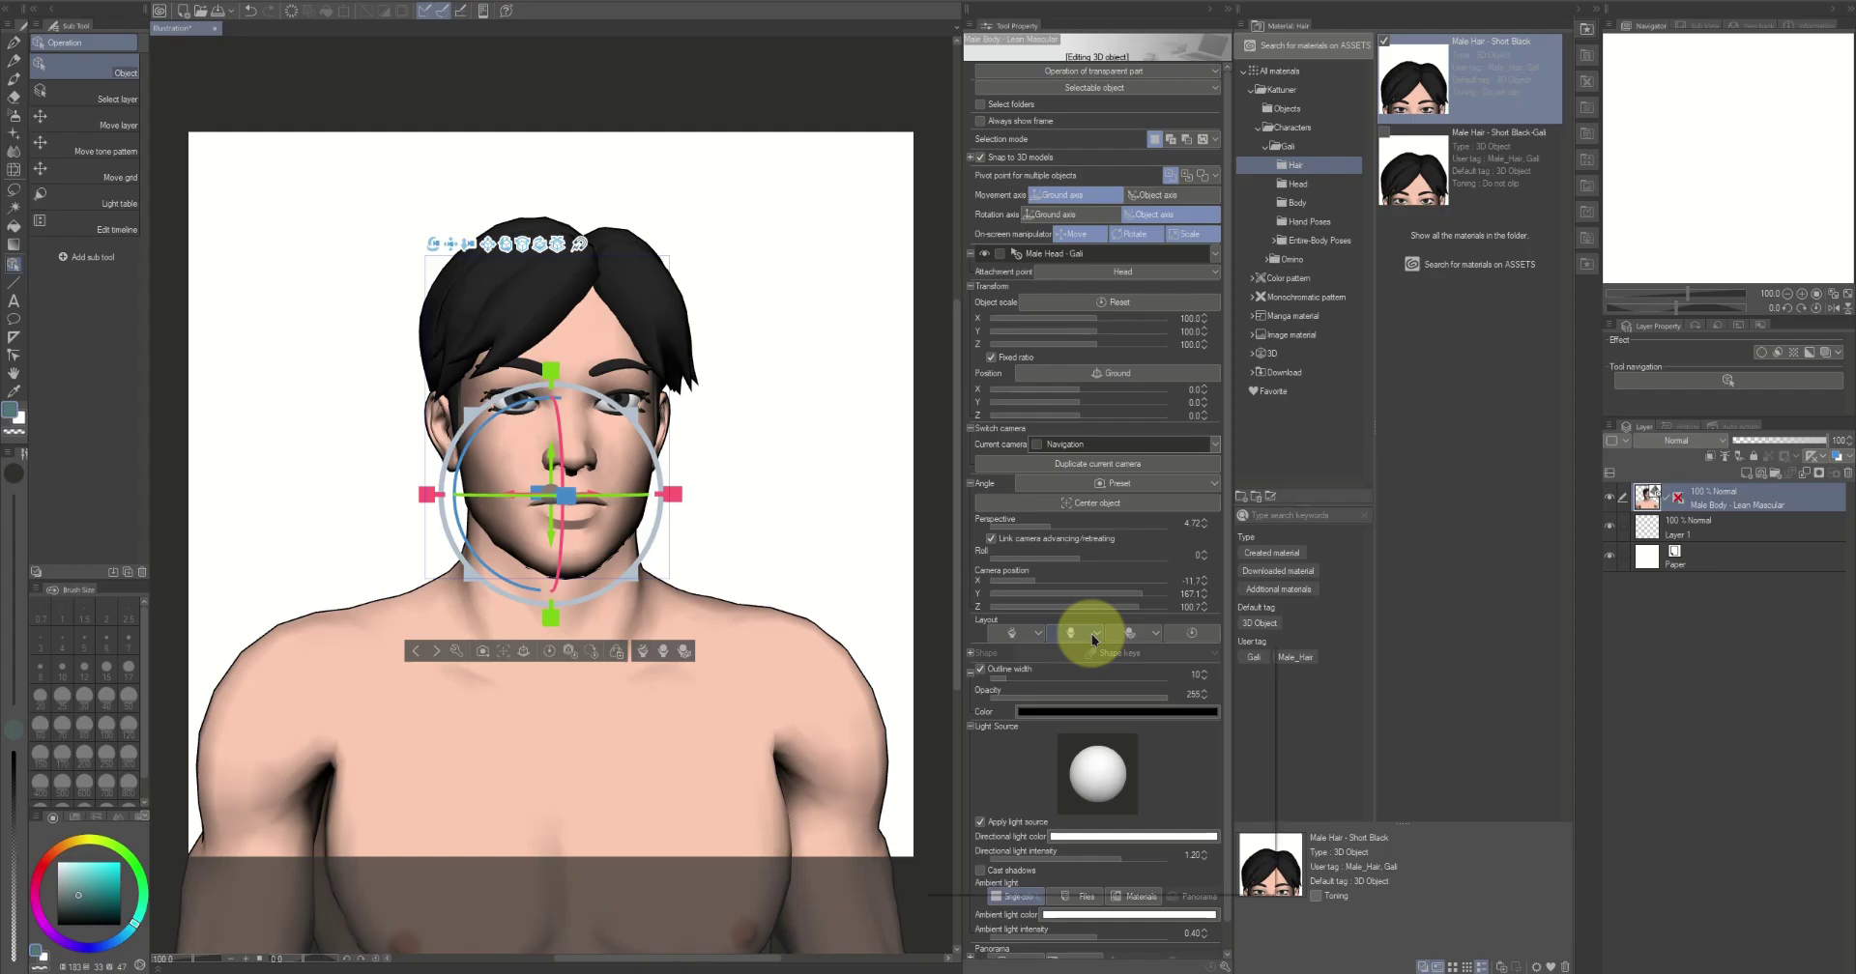
{"action": "left_click", "coordinate": [1095, 634]}
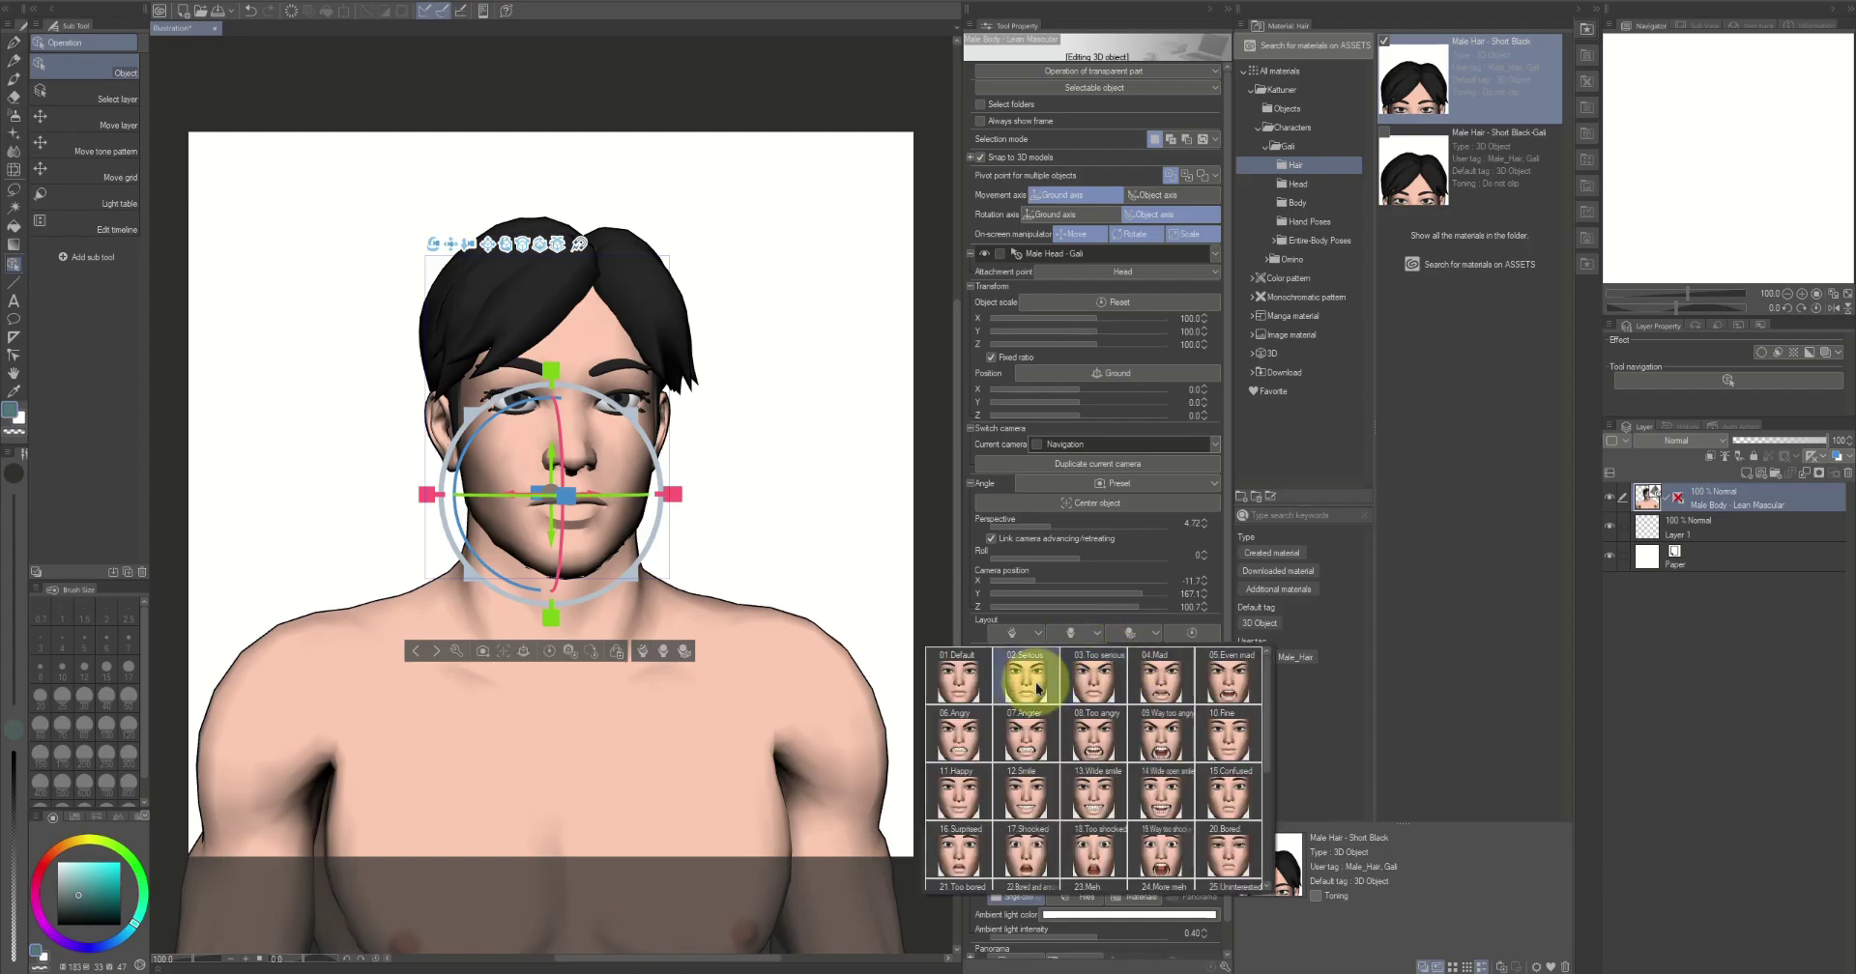
{"action": "left_click", "coordinate": [931, 587]}
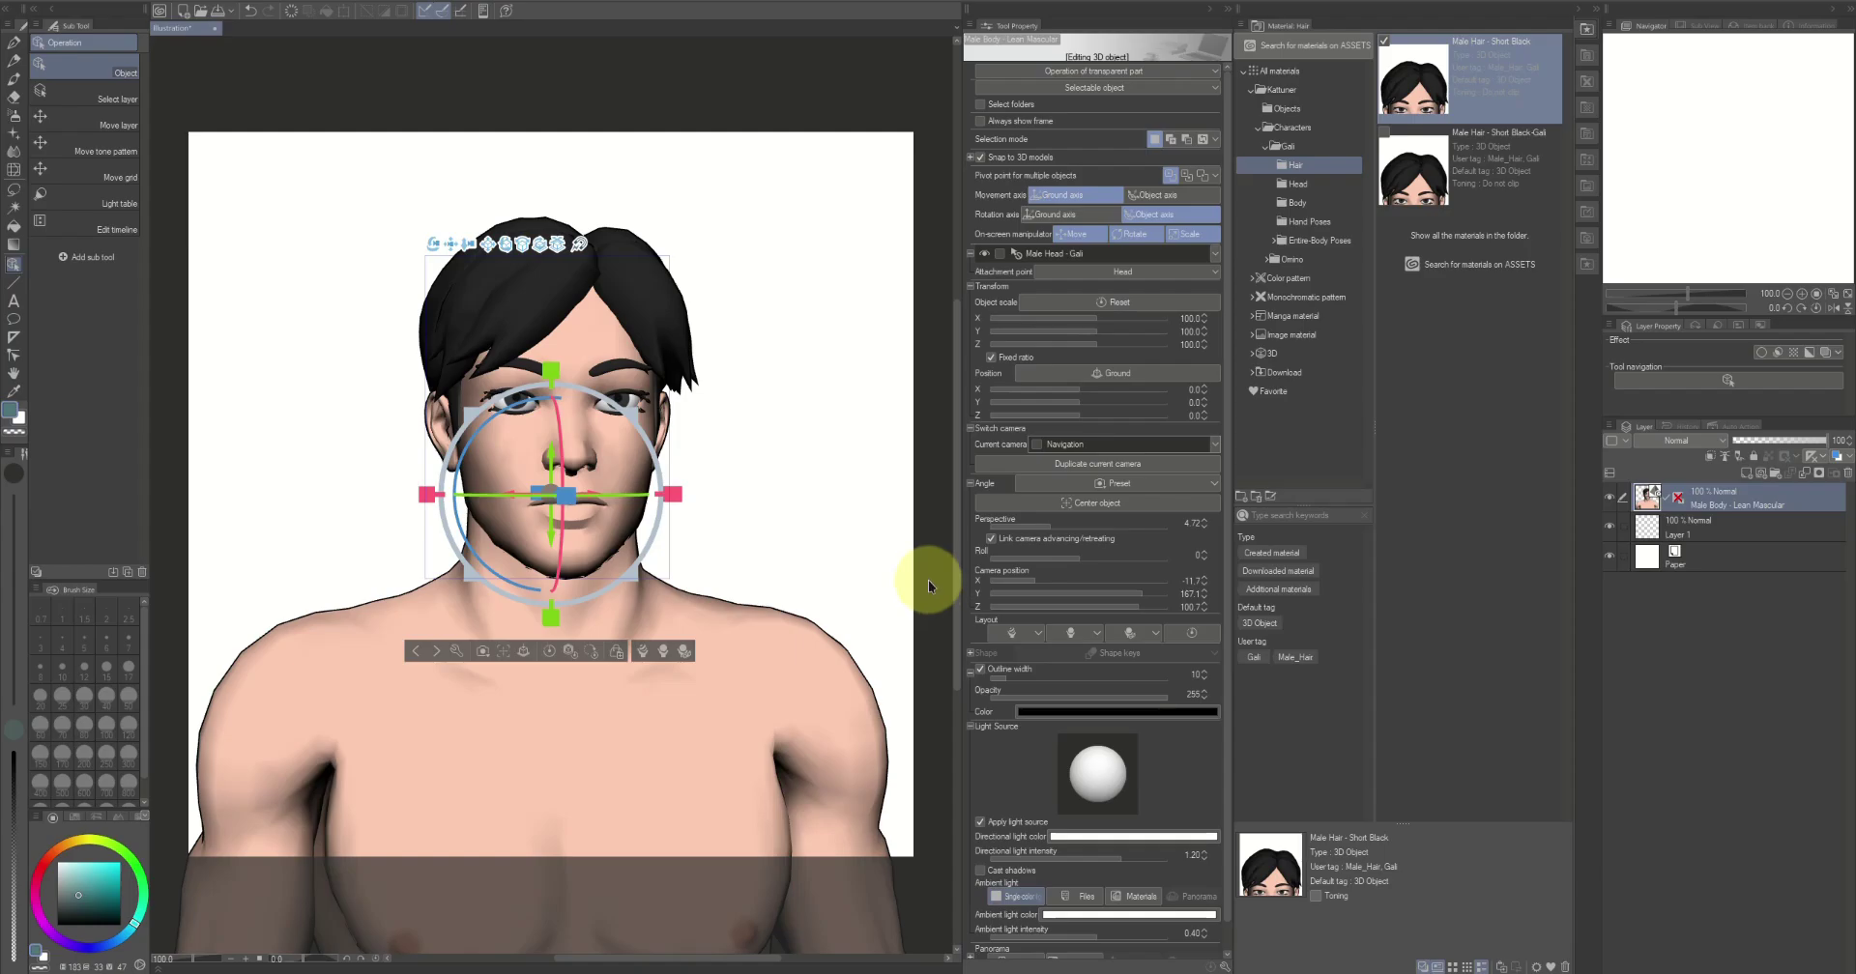
{"action": "left_click", "coordinate": [929, 581]}
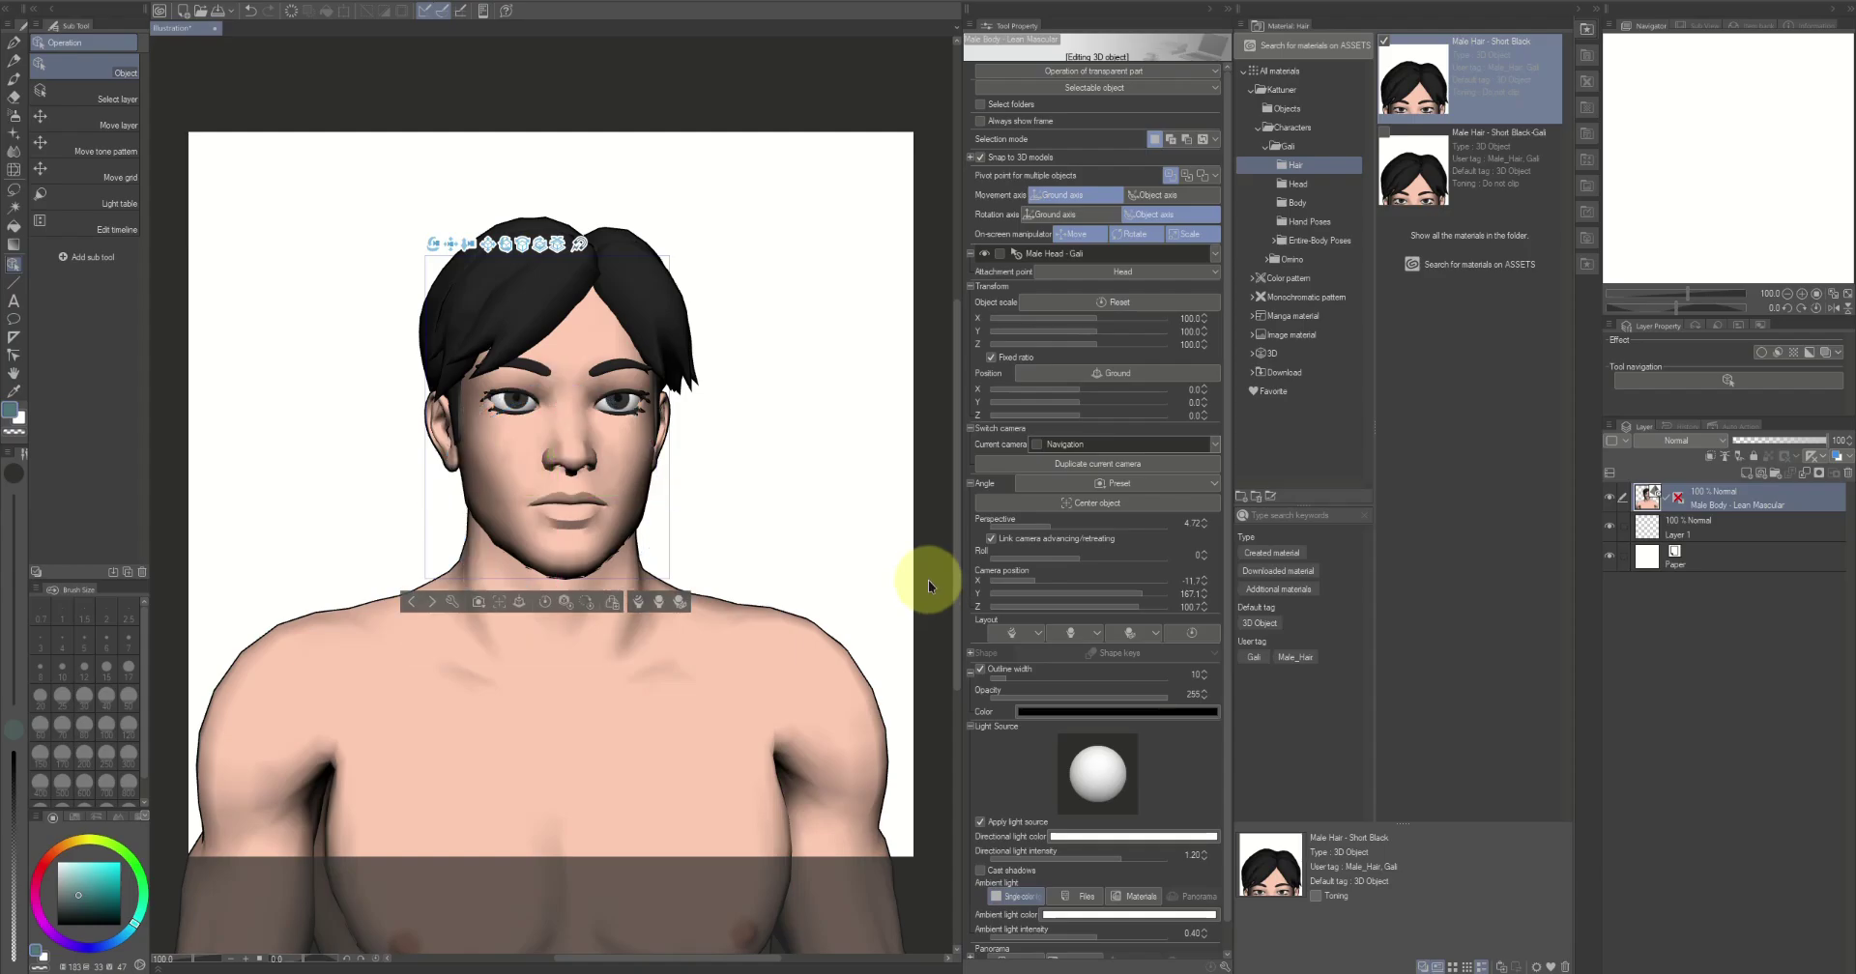
Try the Serious, Too serious, Mad, Even mad, Angry and Angrier expression presets on the head
{"action": "left_click", "coordinate": [1071, 634]}
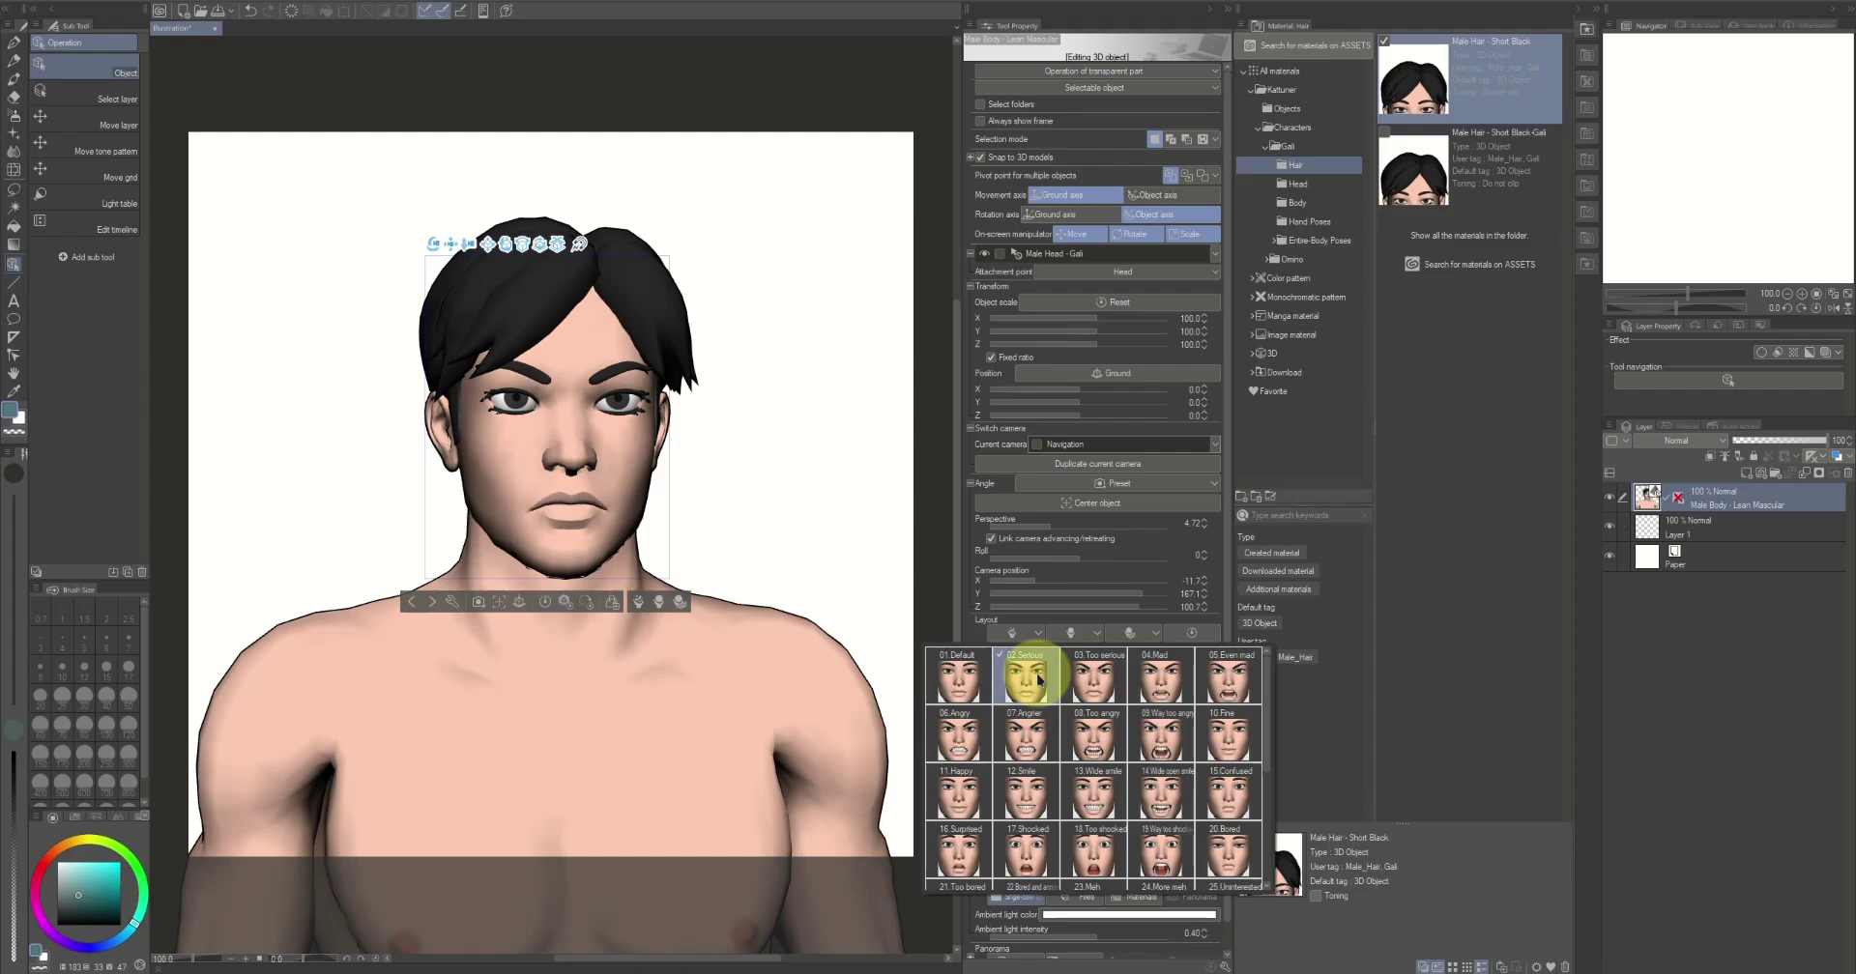
{"action": "left_click", "coordinate": [1102, 685]}
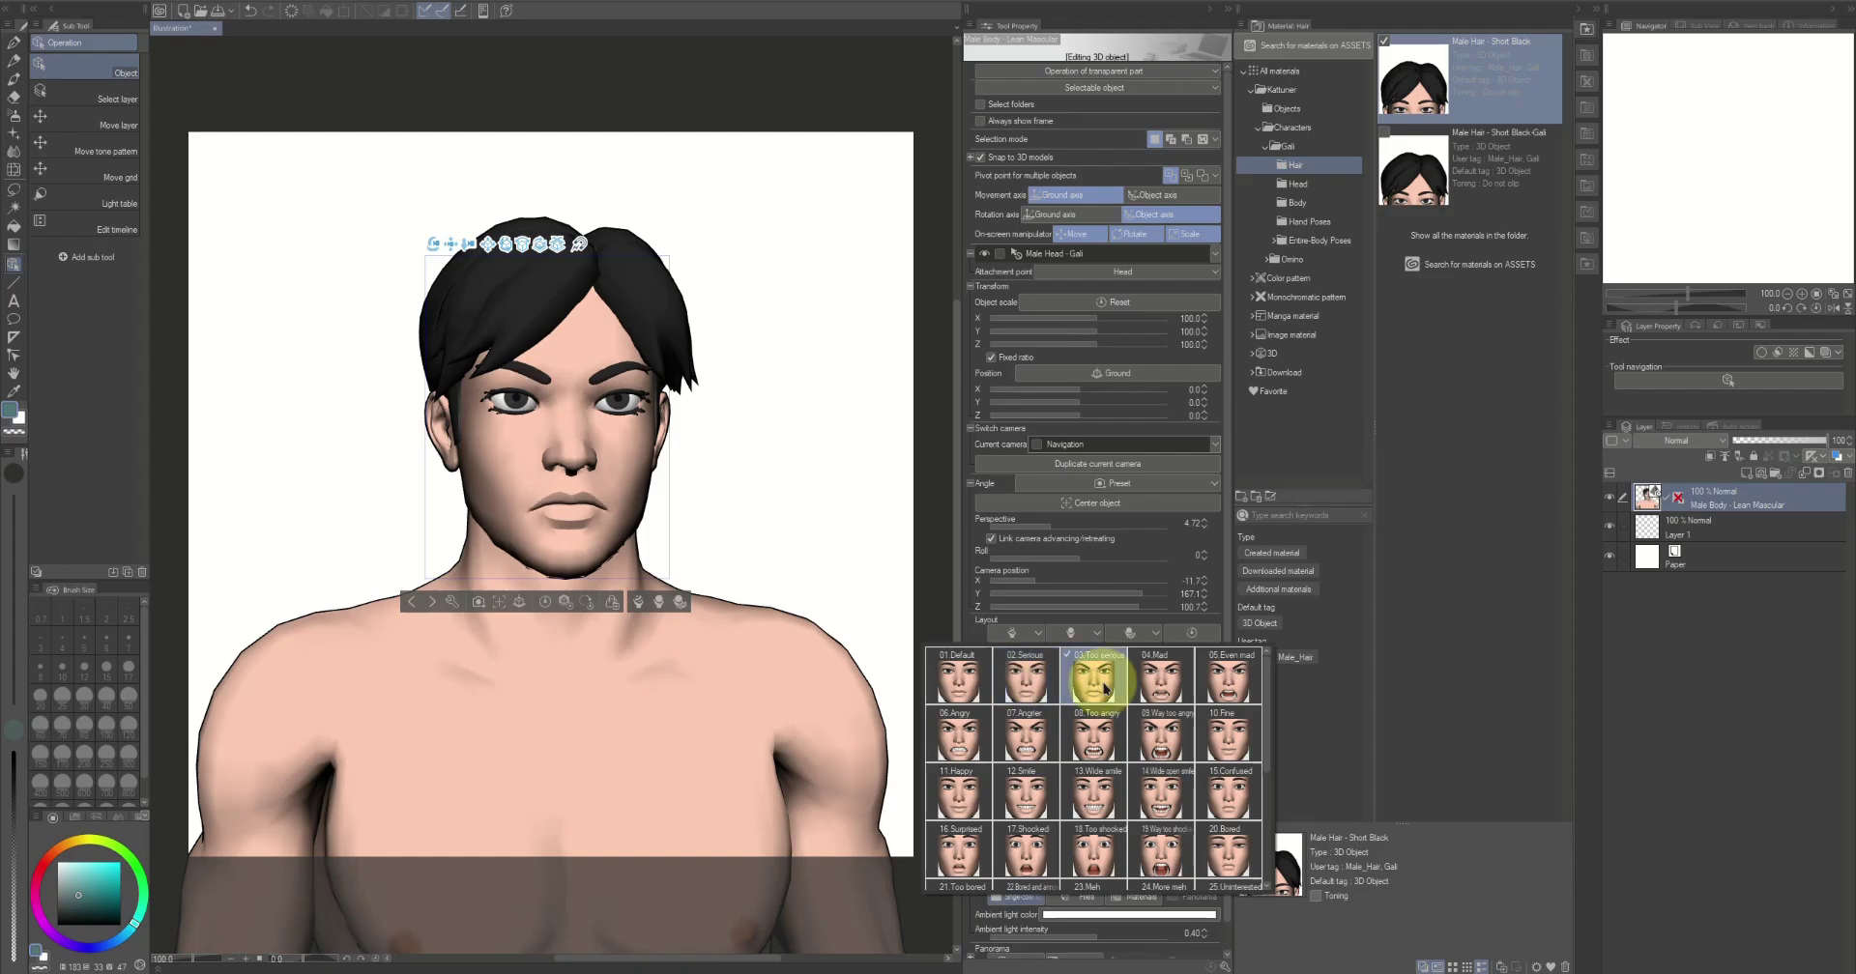
{"action": "left_click", "coordinate": [1151, 690]}
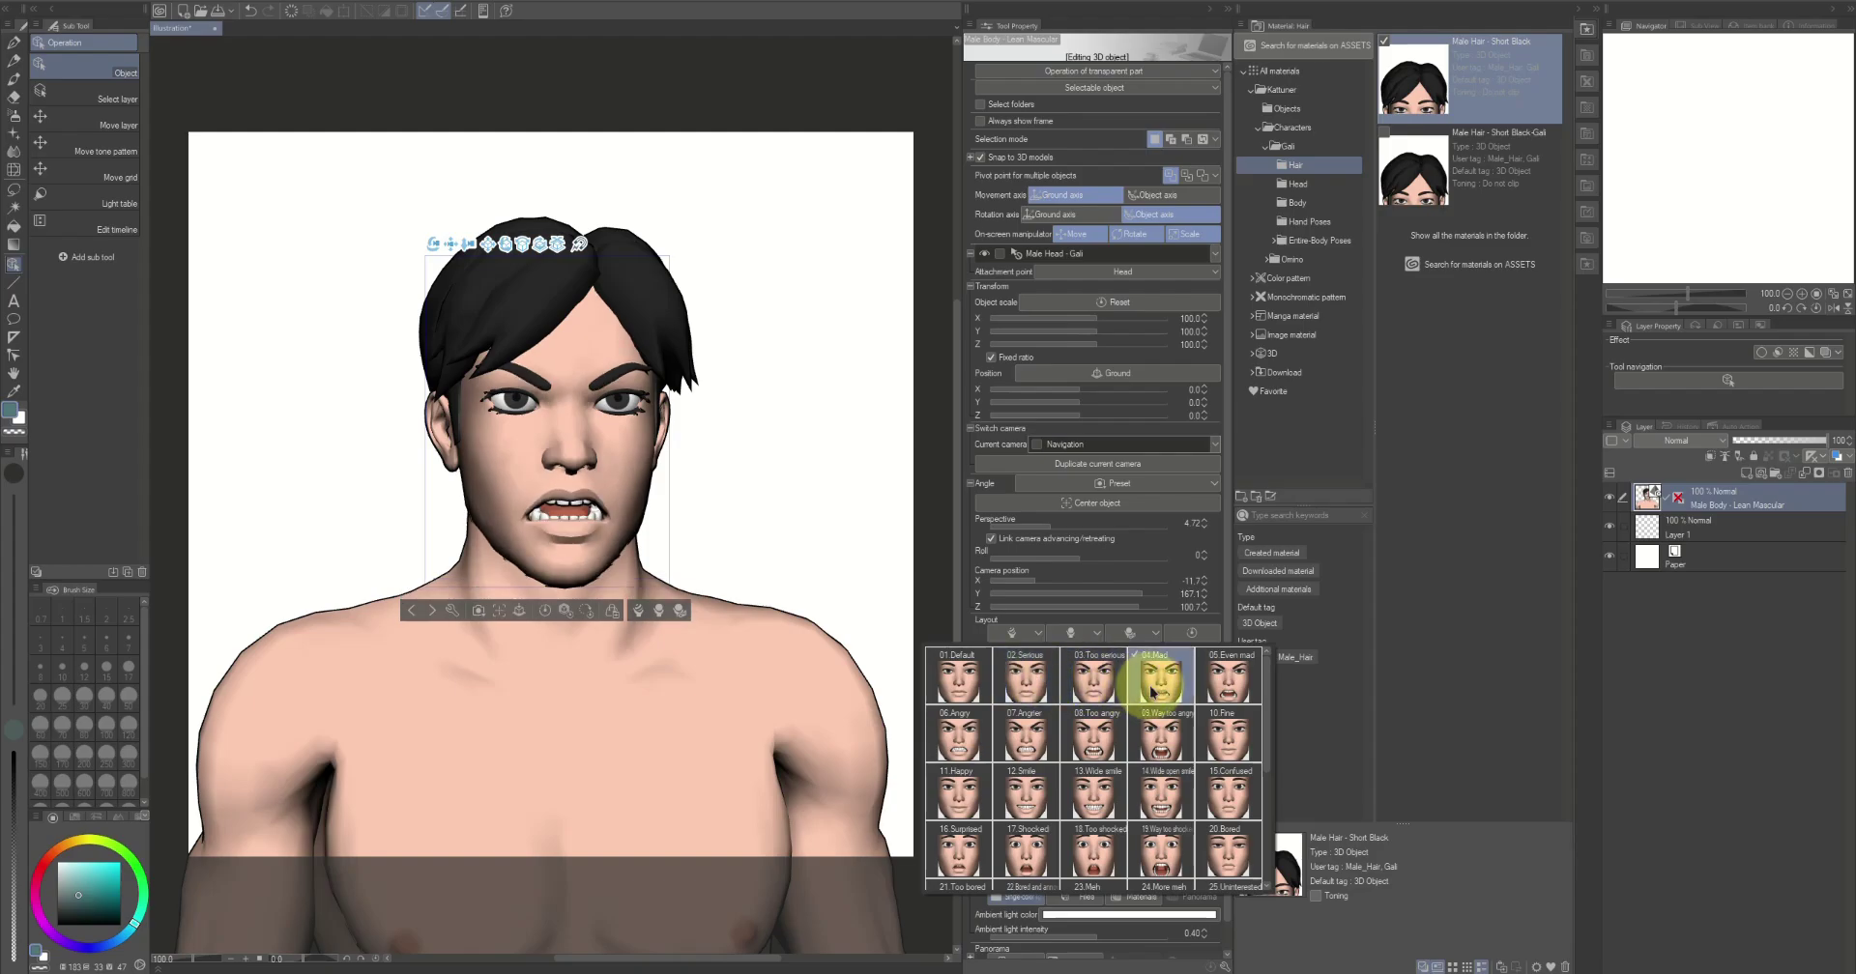
{"action": "left_click", "coordinate": [1220, 688]}
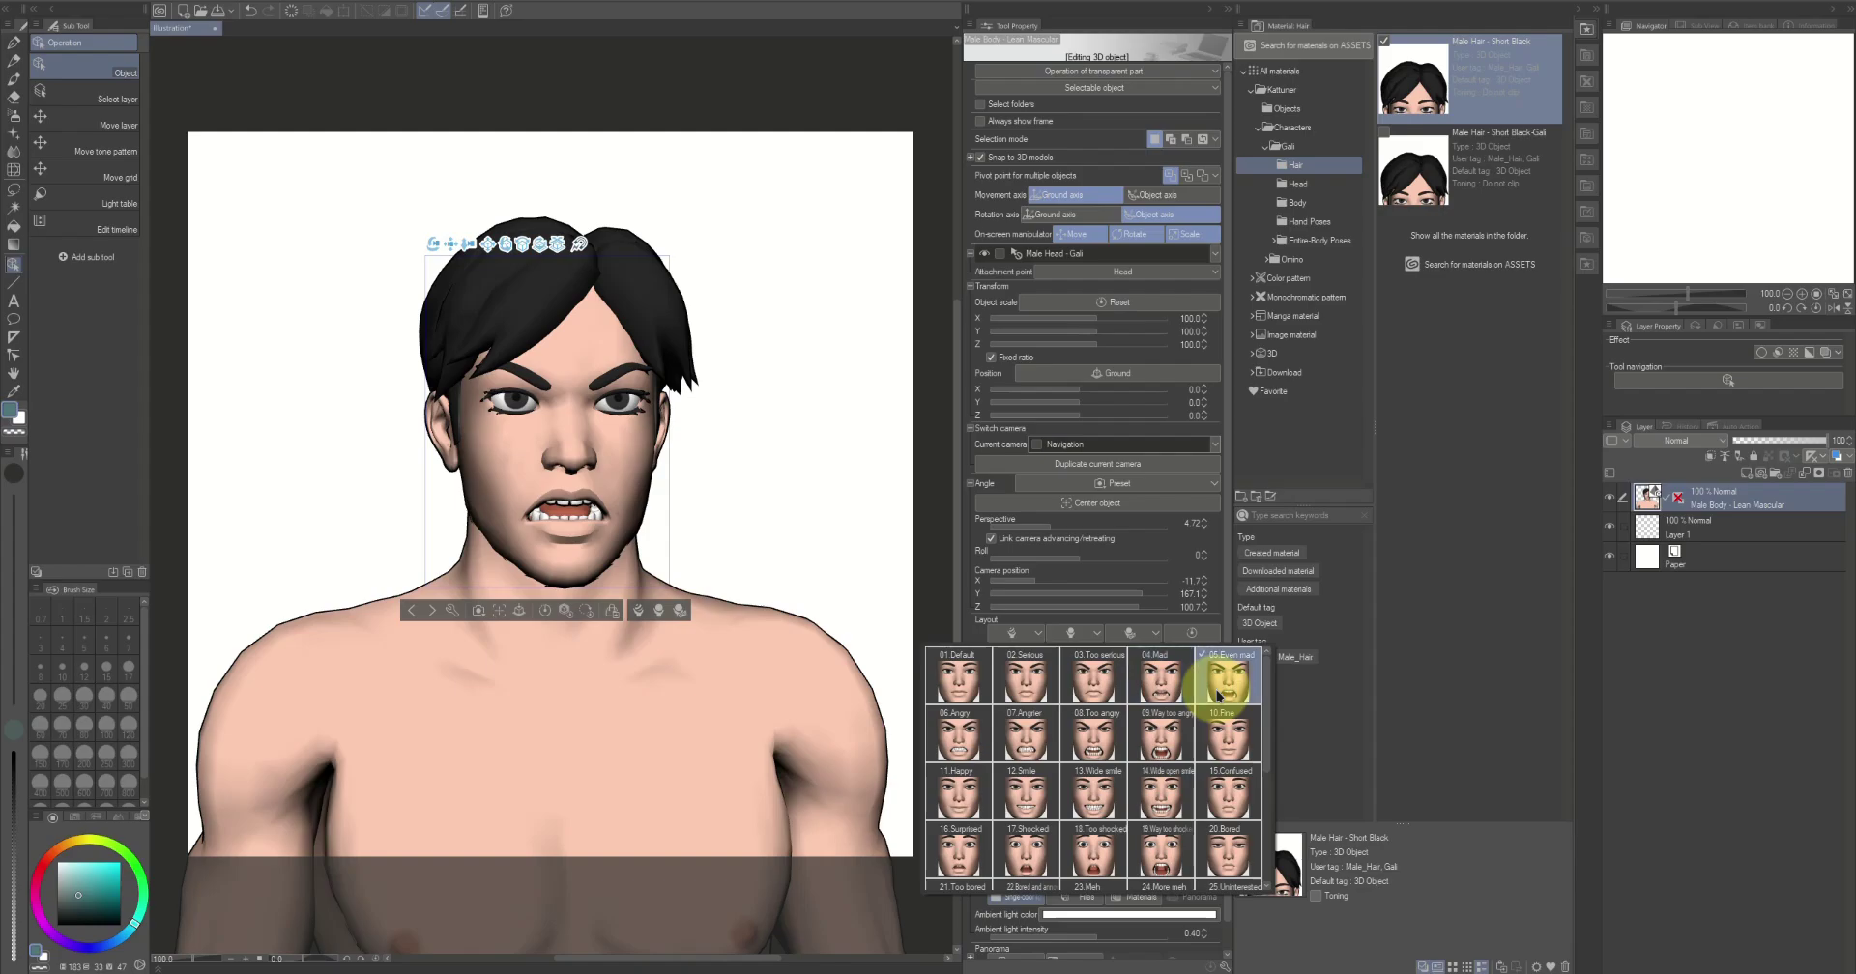
{"action": "left_click", "coordinate": [979, 739]}
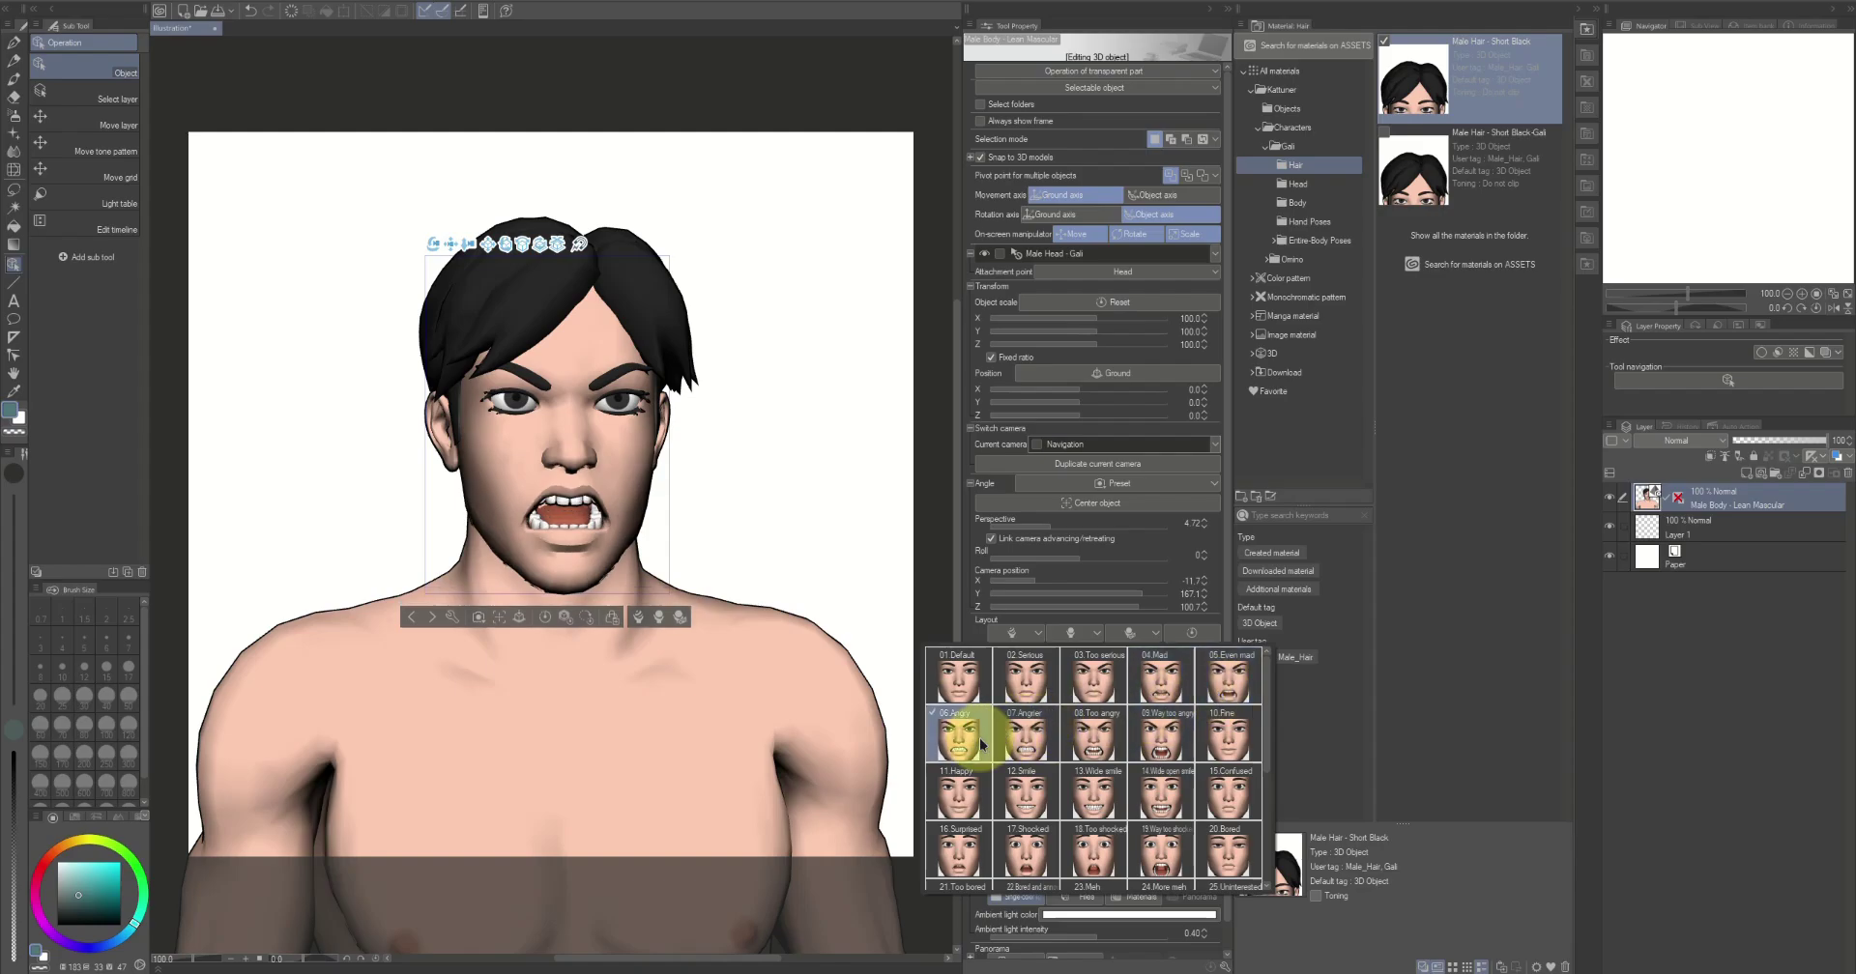
{"action": "left_click", "coordinate": [1028, 746]}
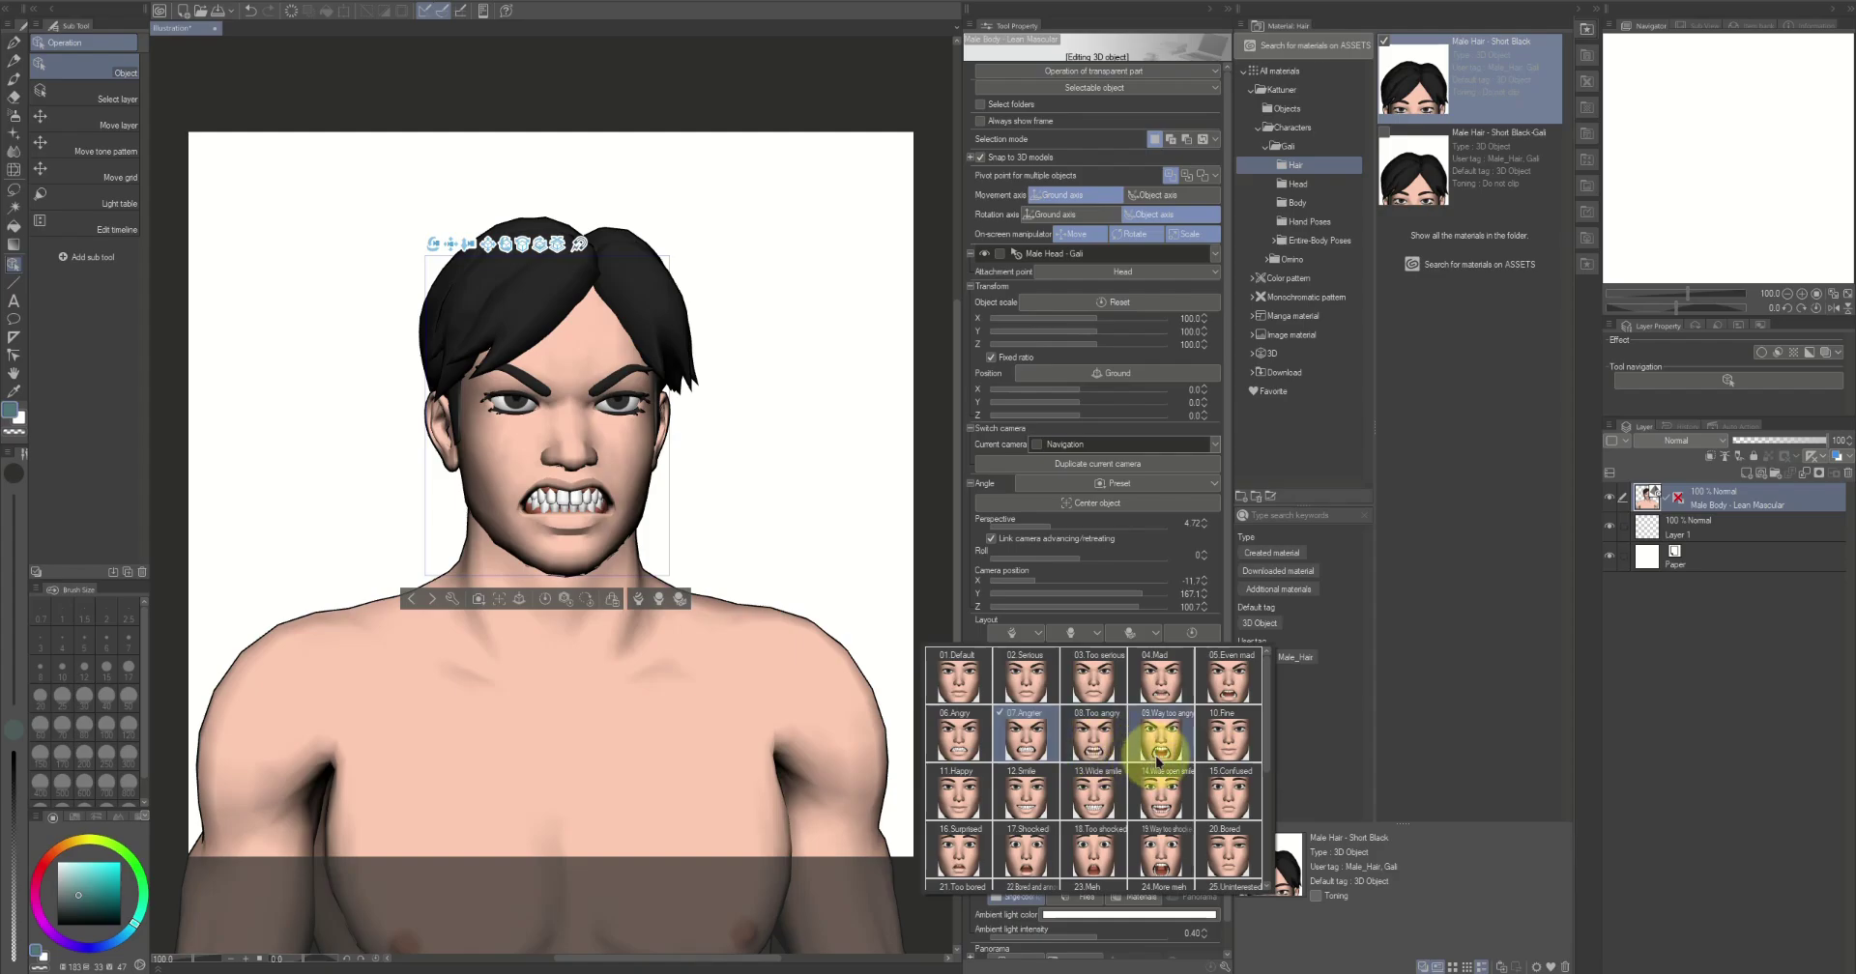
Try the Wide smile, Way too shocked and Too shocked expression presets on the head
{"action": "scroll", "coordinate": [1155, 754], "scroll_direction": "down", "scroll_amount": 1}
{"action": "left_click", "coordinate": [1098, 742]}
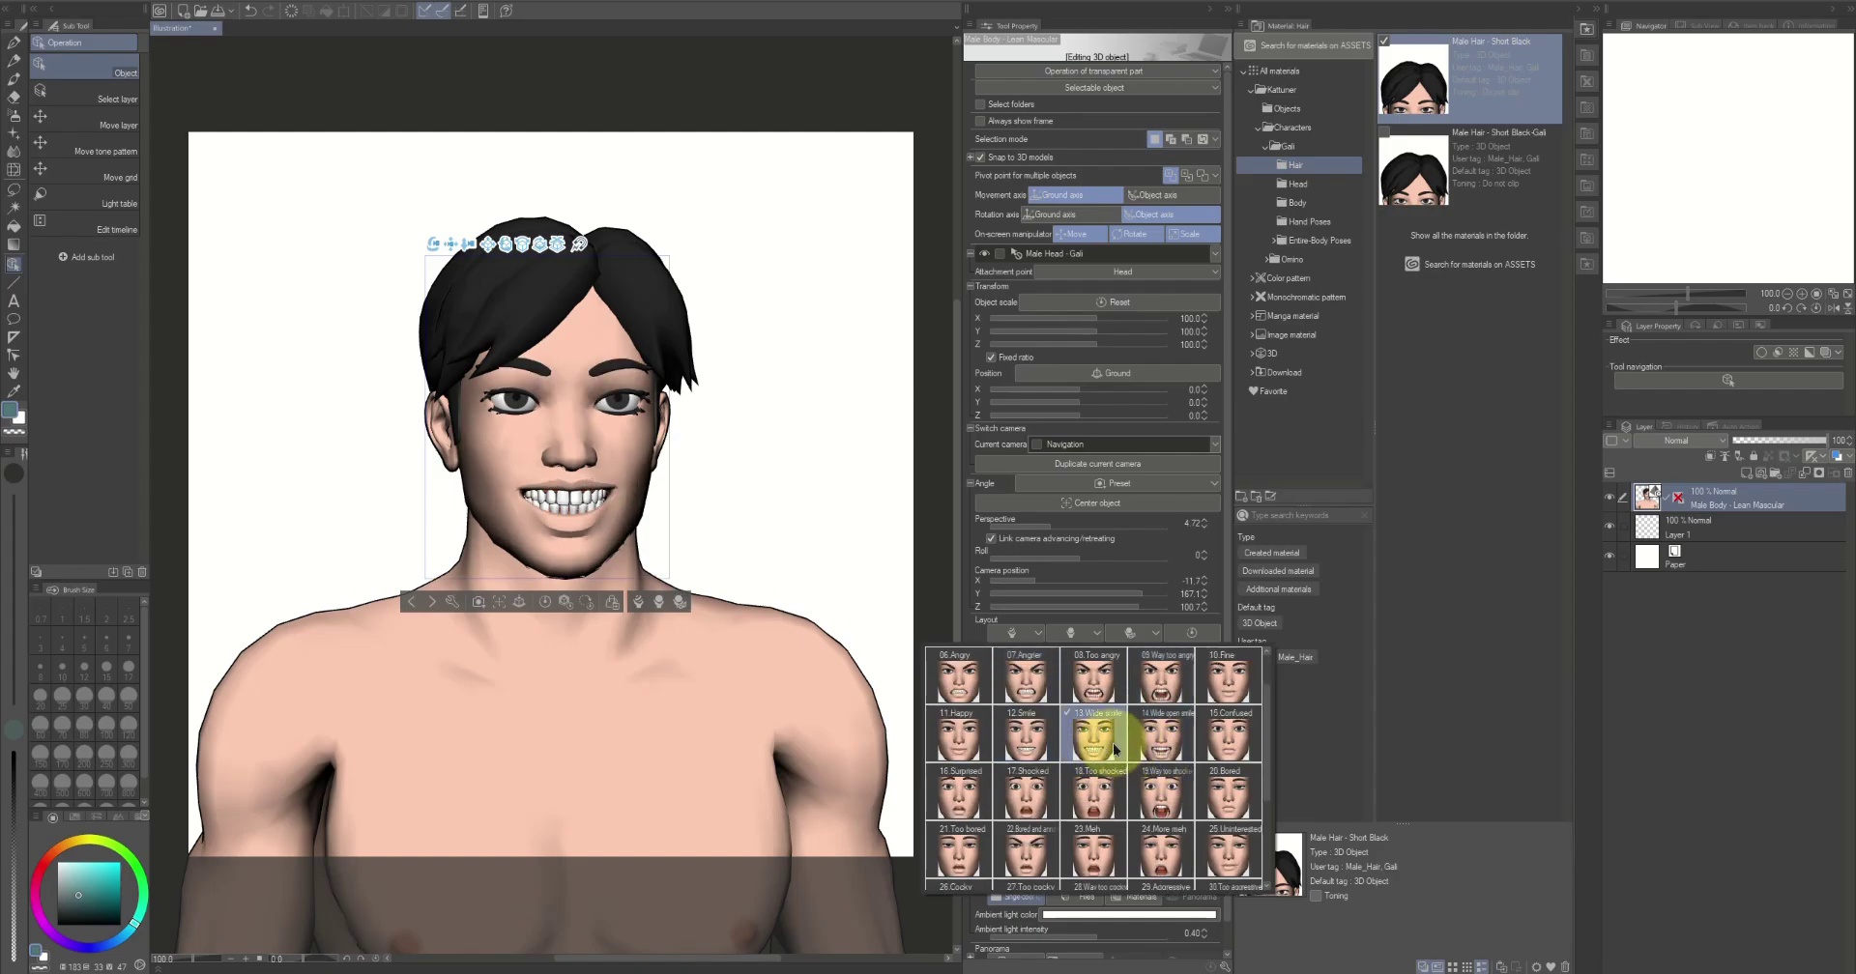
{"action": "scroll", "coordinate": [1117, 749], "scroll_direction": "down", "scroll_amount": 1}
{"action": "left_click", "coordinate": [1156, 742]}
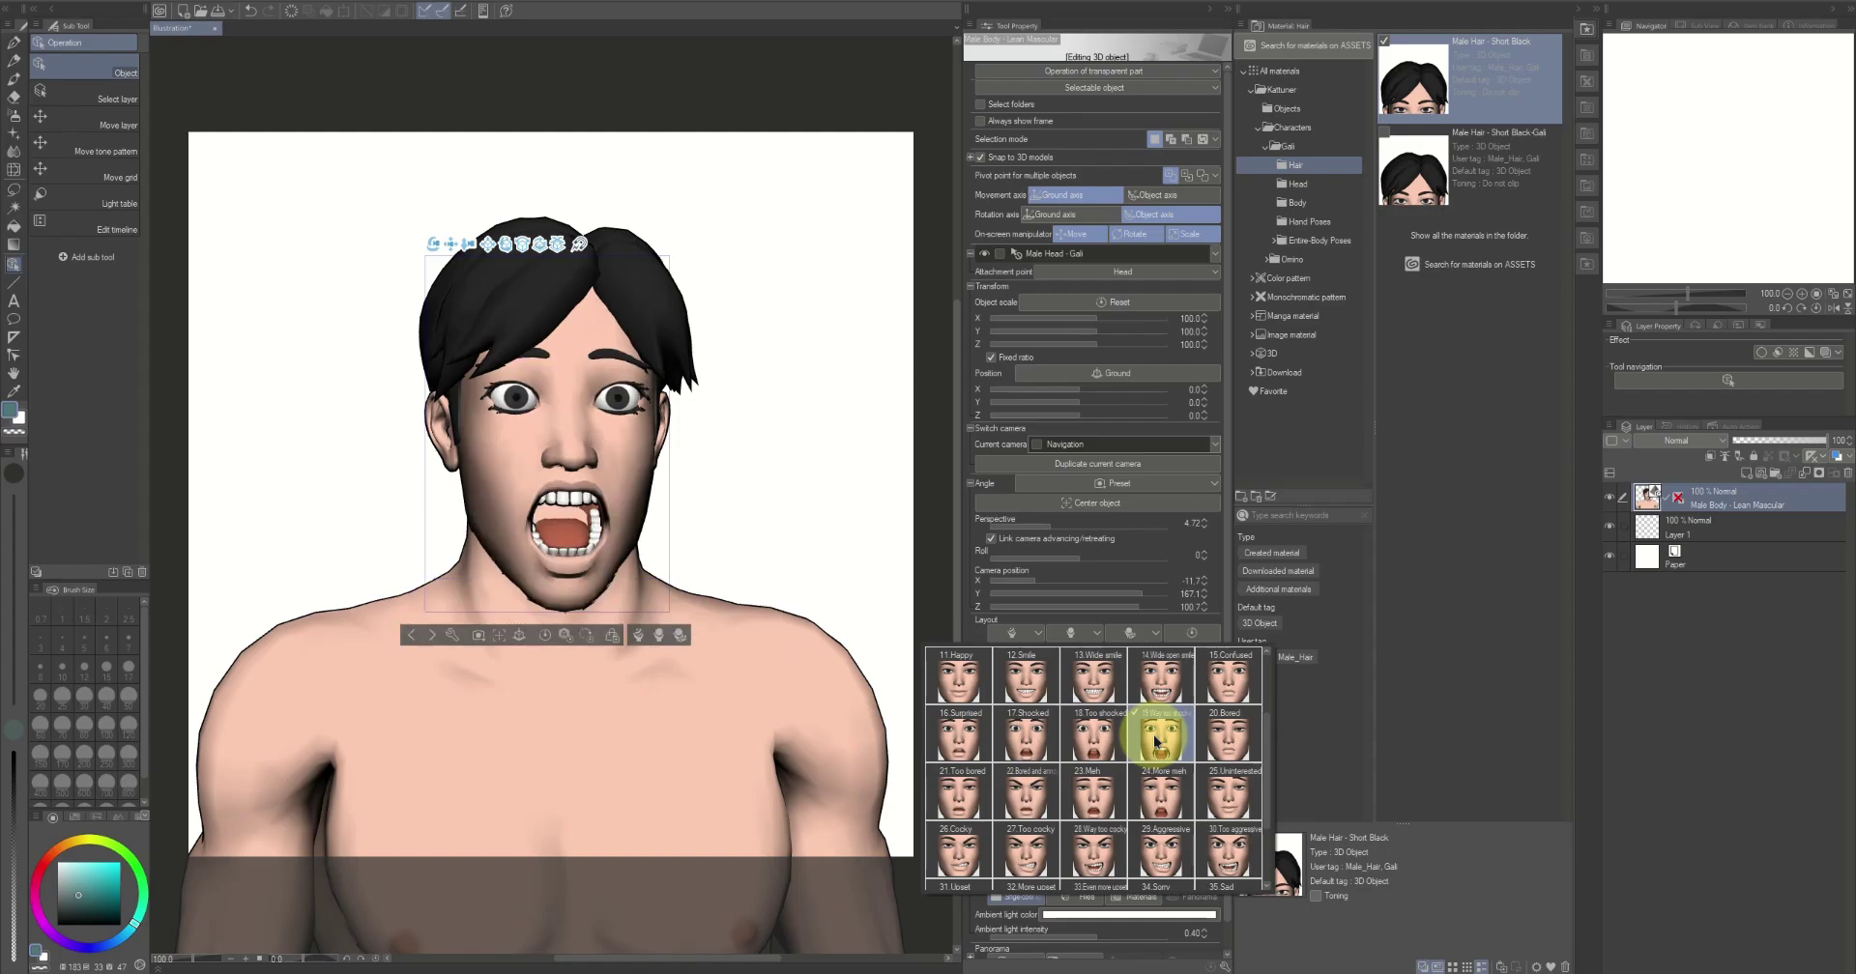
{"action": "left_click", "coordinate": [1100, 743]}
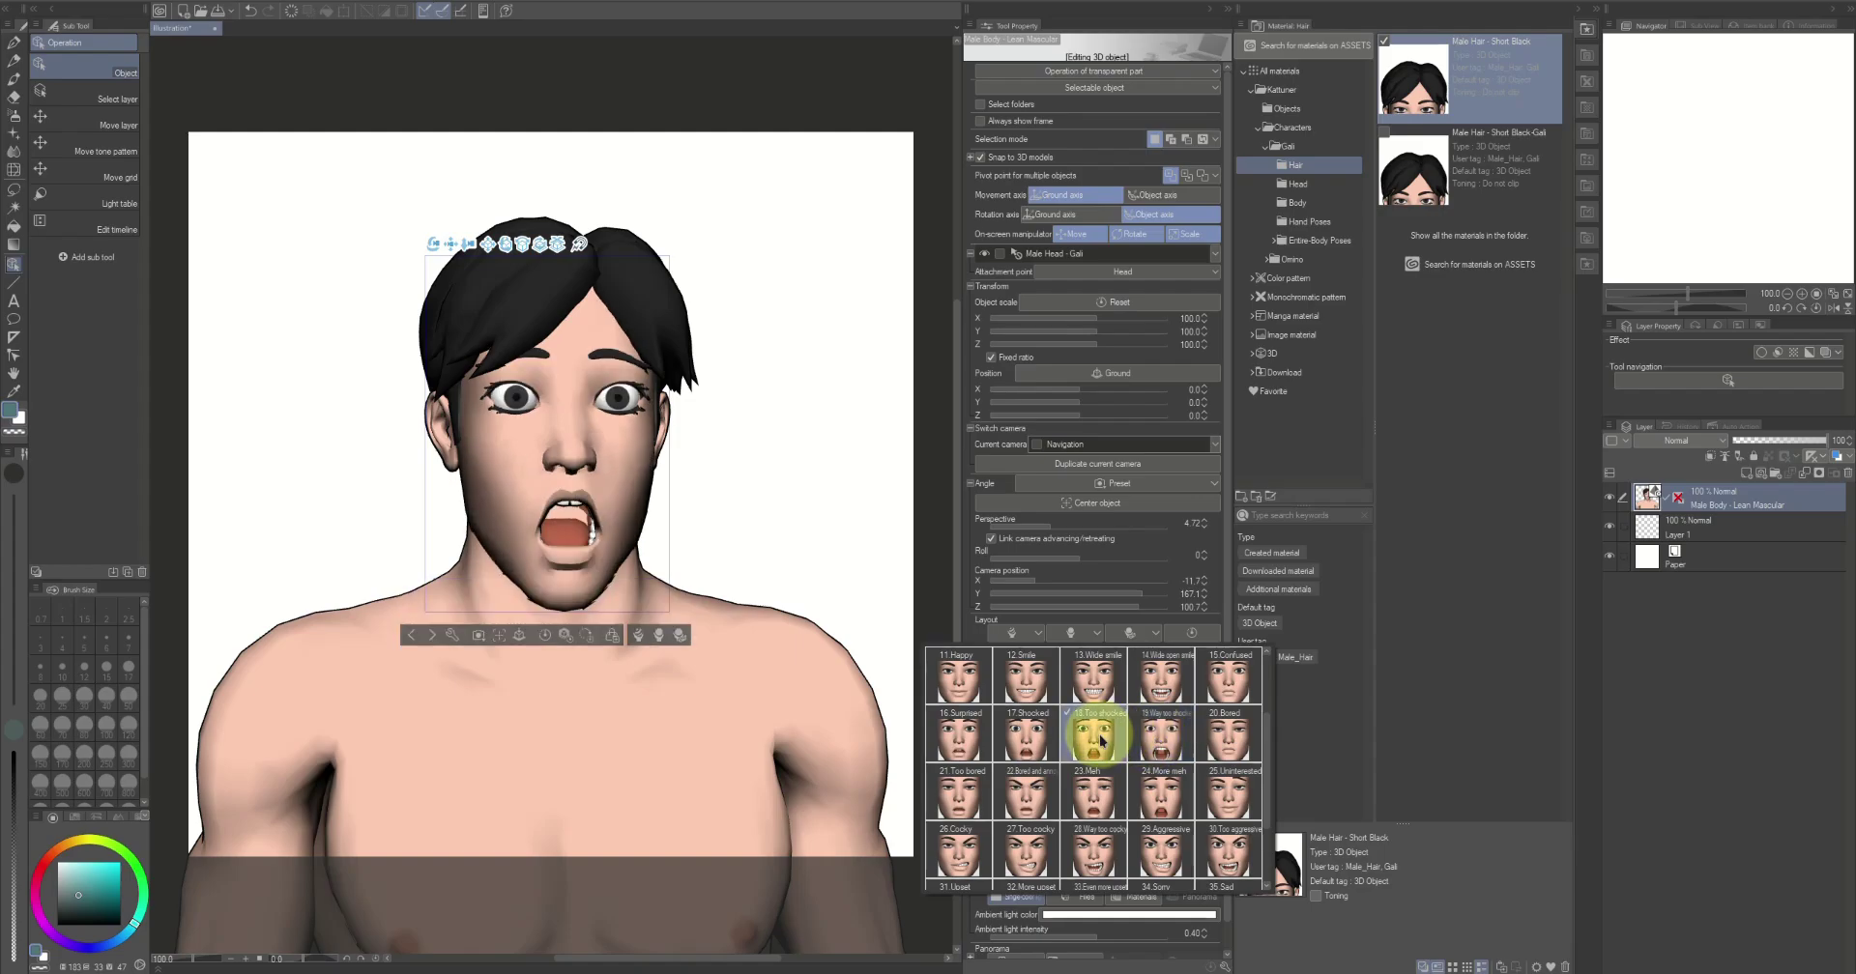
{"action": "scroll", "coordinate": [1100, 741], "scroll_direction": "down", "scroll_amount": 1}
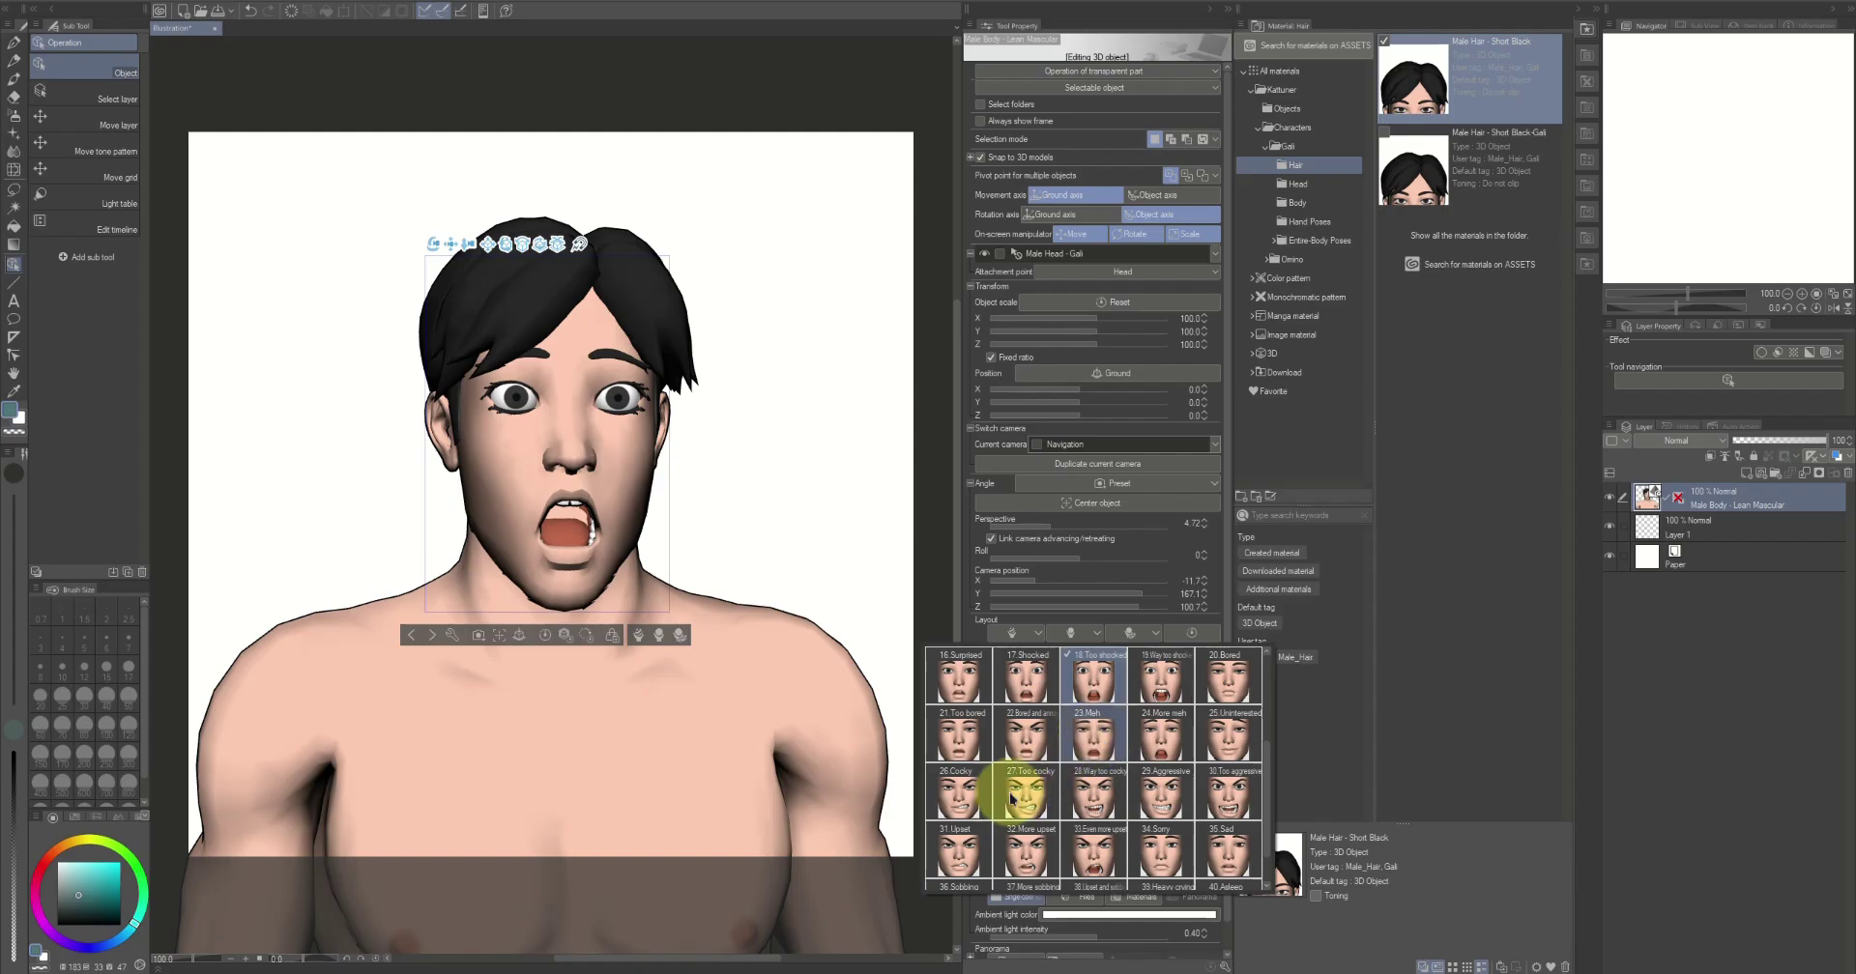
Try the Cocky, Upset, number 38 and More sobbing expression presets on the head
{"action": "left_click", "coordinate": [962, 802]}
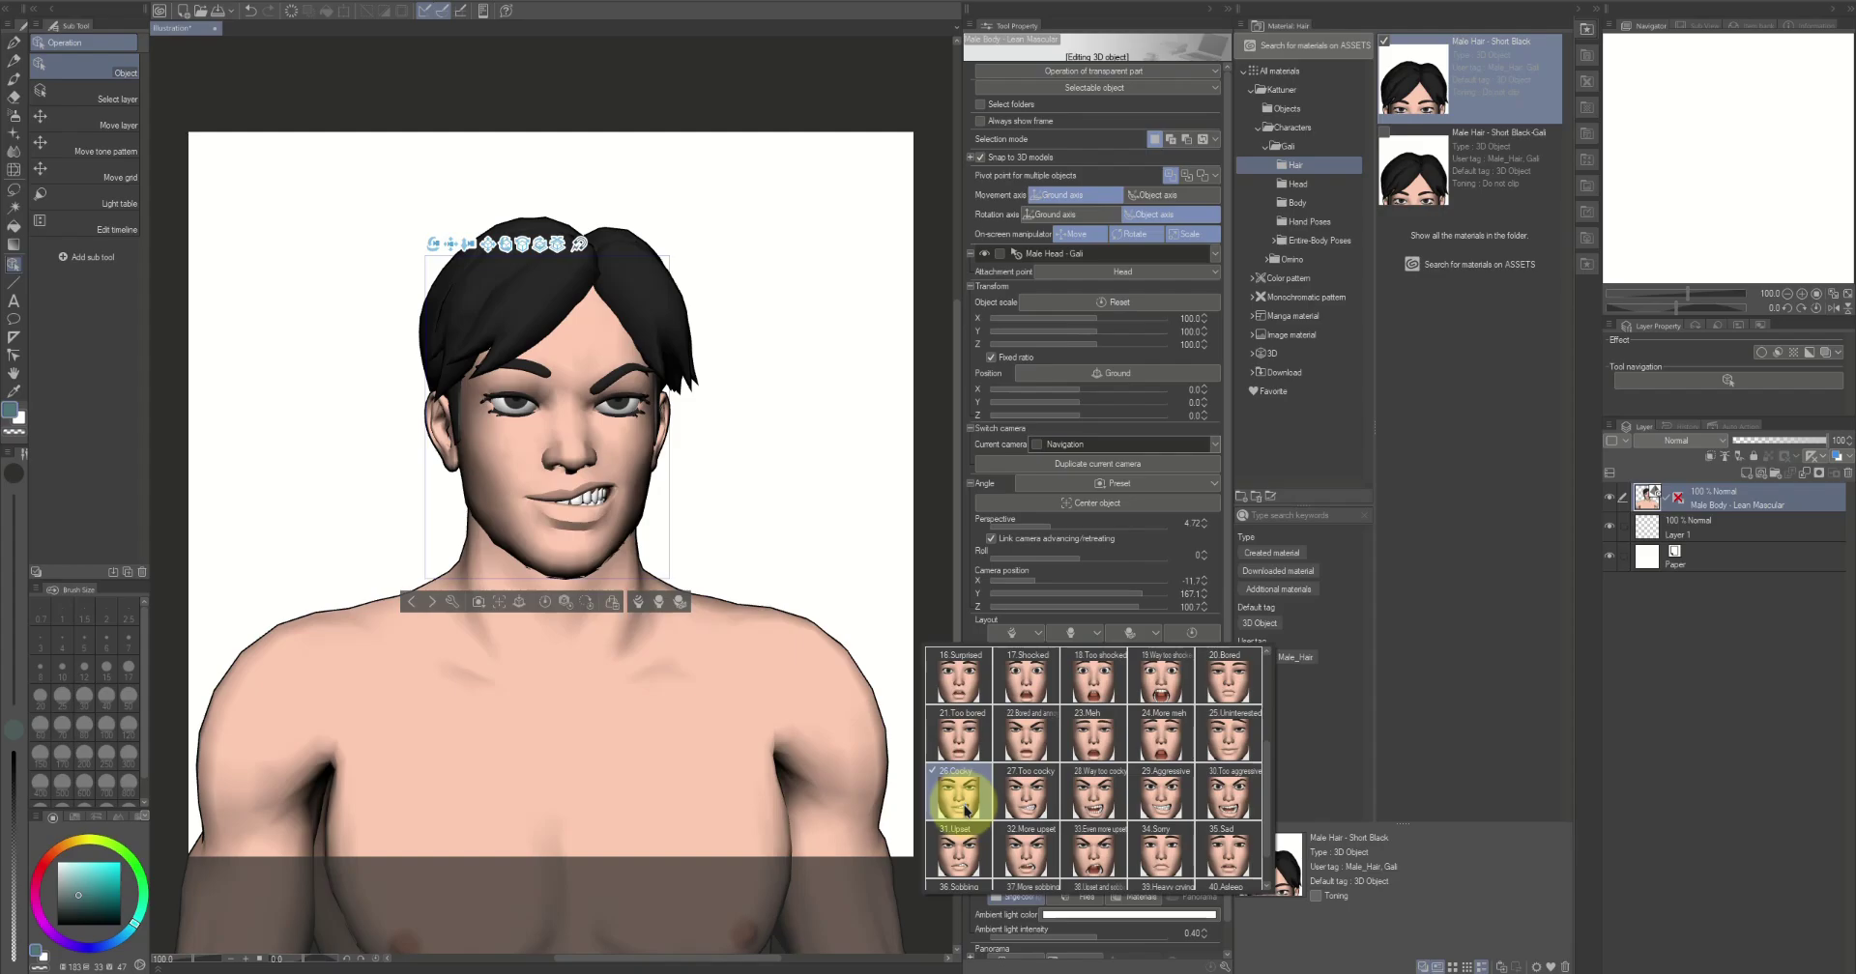
{"action": "left_click", "coordinate": [965, 847]}
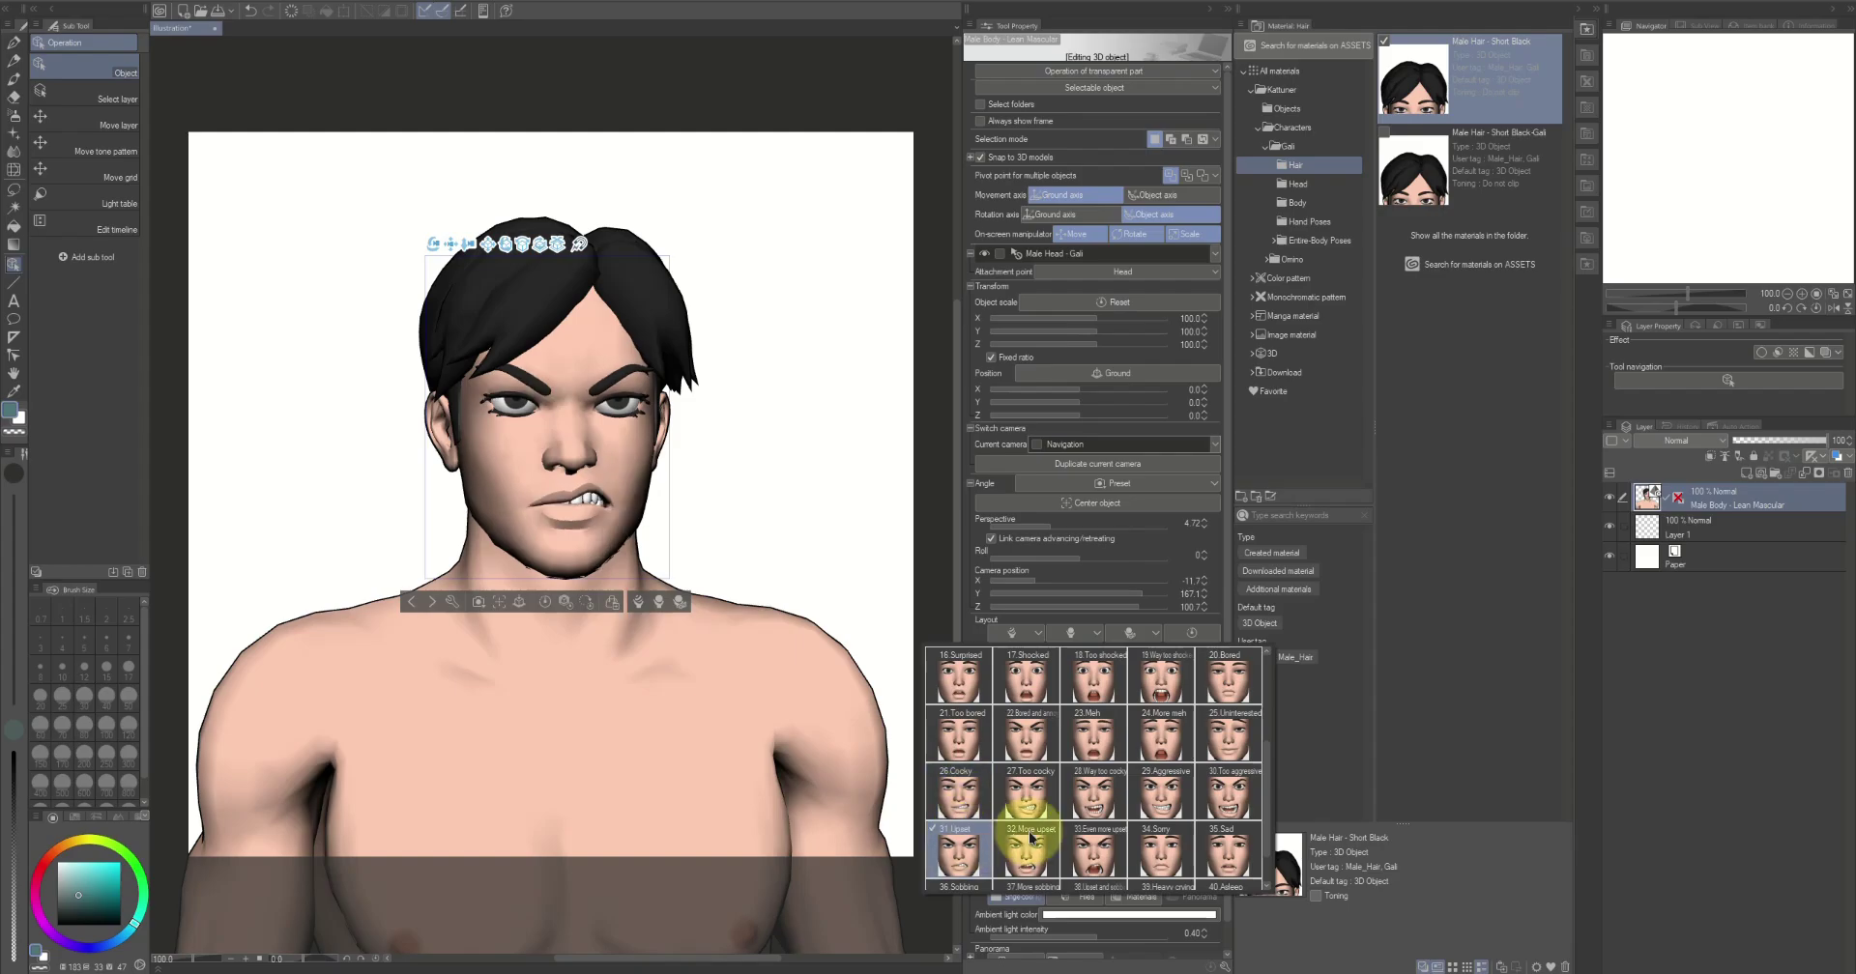
{"action": "scroll", "coordinate": [1049, 816], "scroll_direction": "down", "scroll_amount": 1}
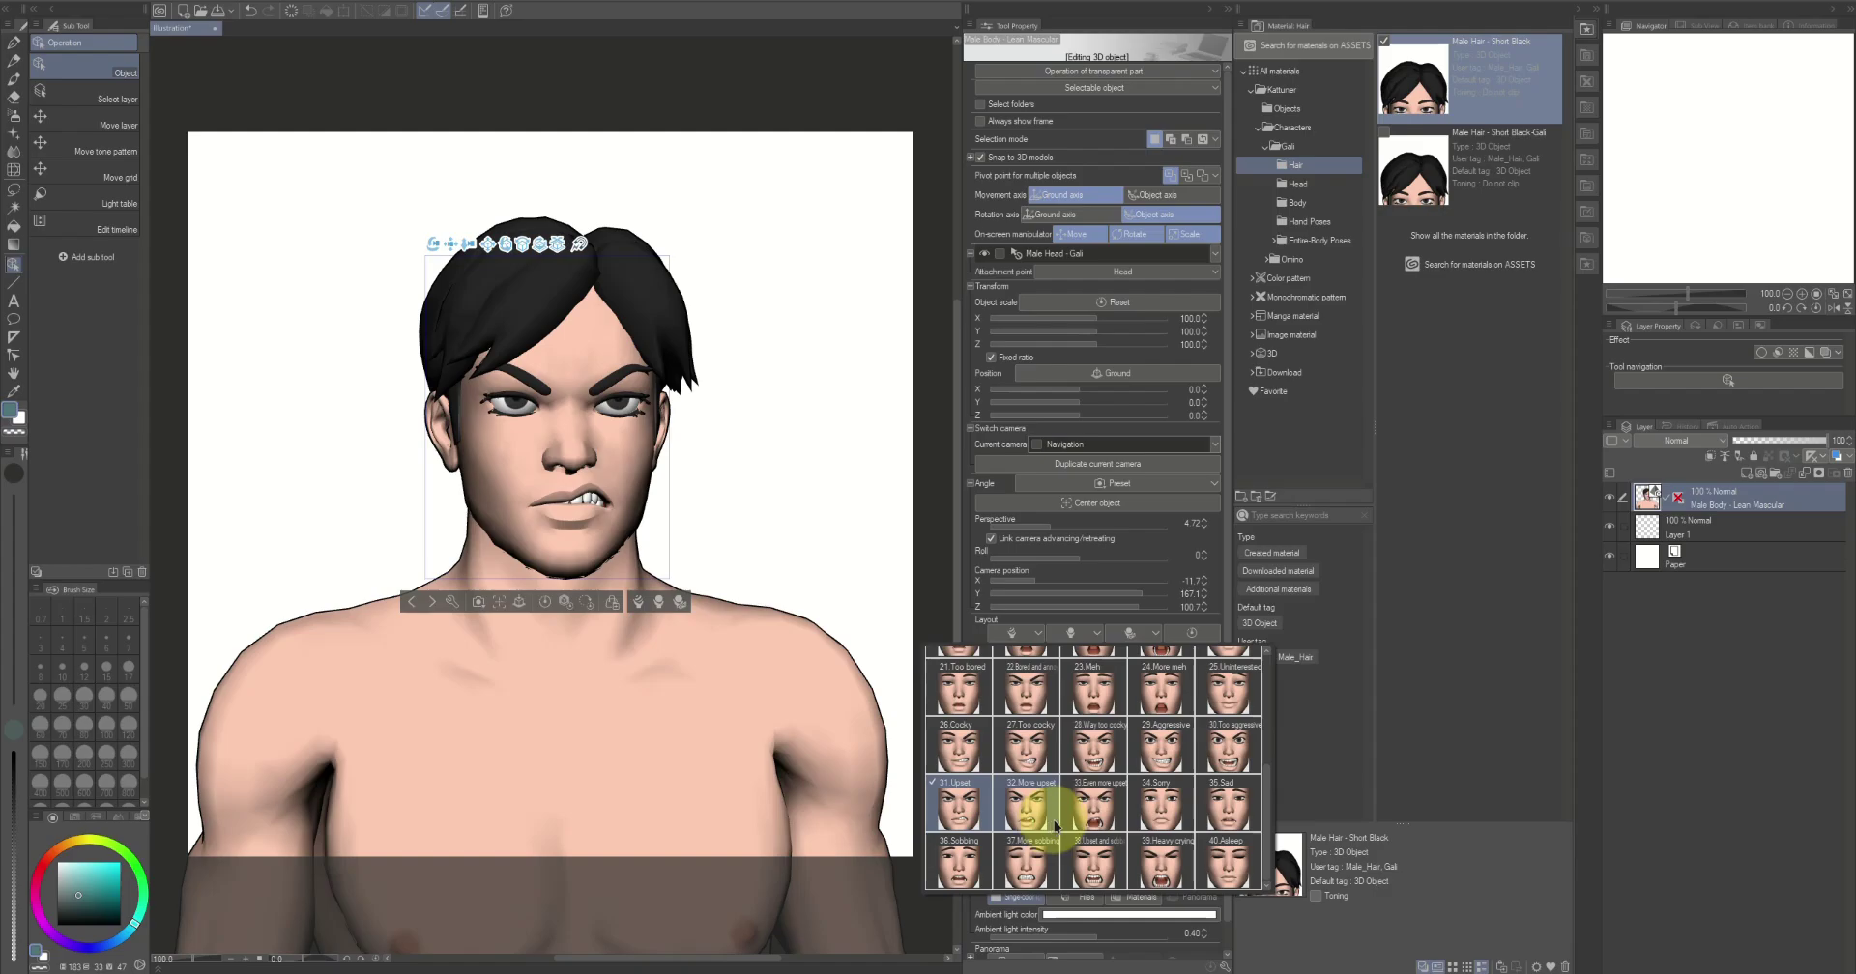
{"action": "left_click", "coordinate": [1085, 867]}
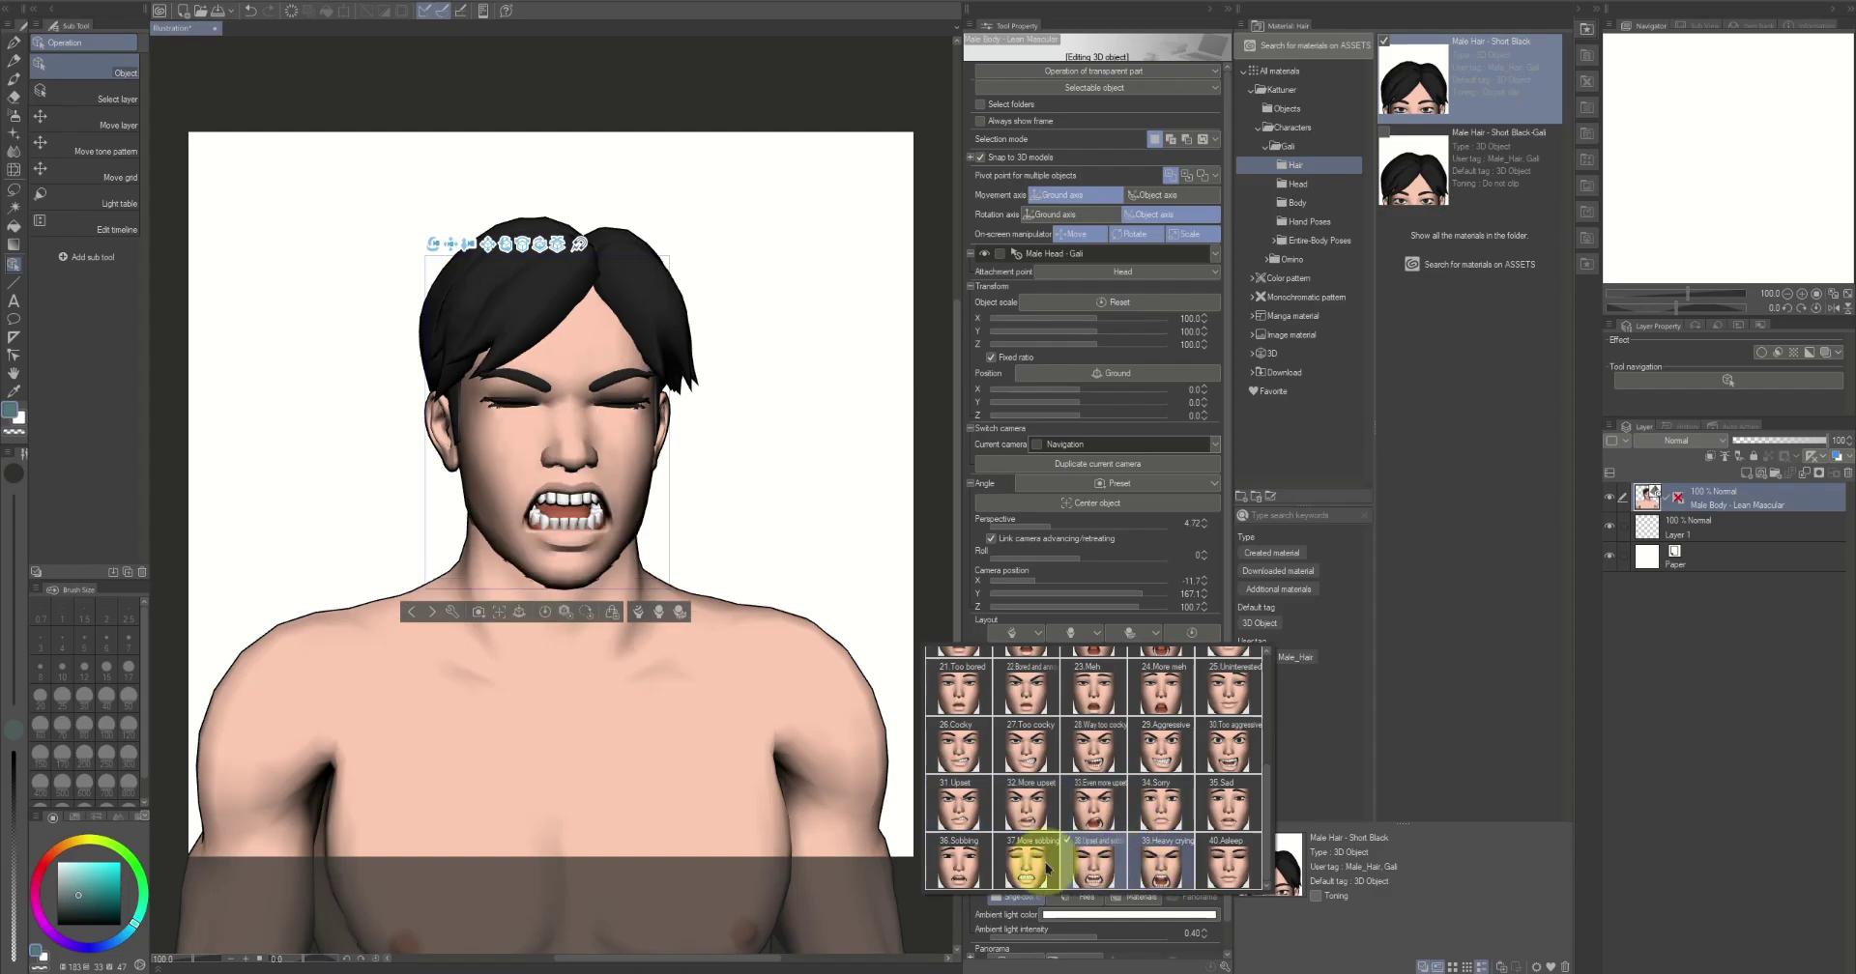
{"action": "left_click", "coordinate": [1013, 867]}
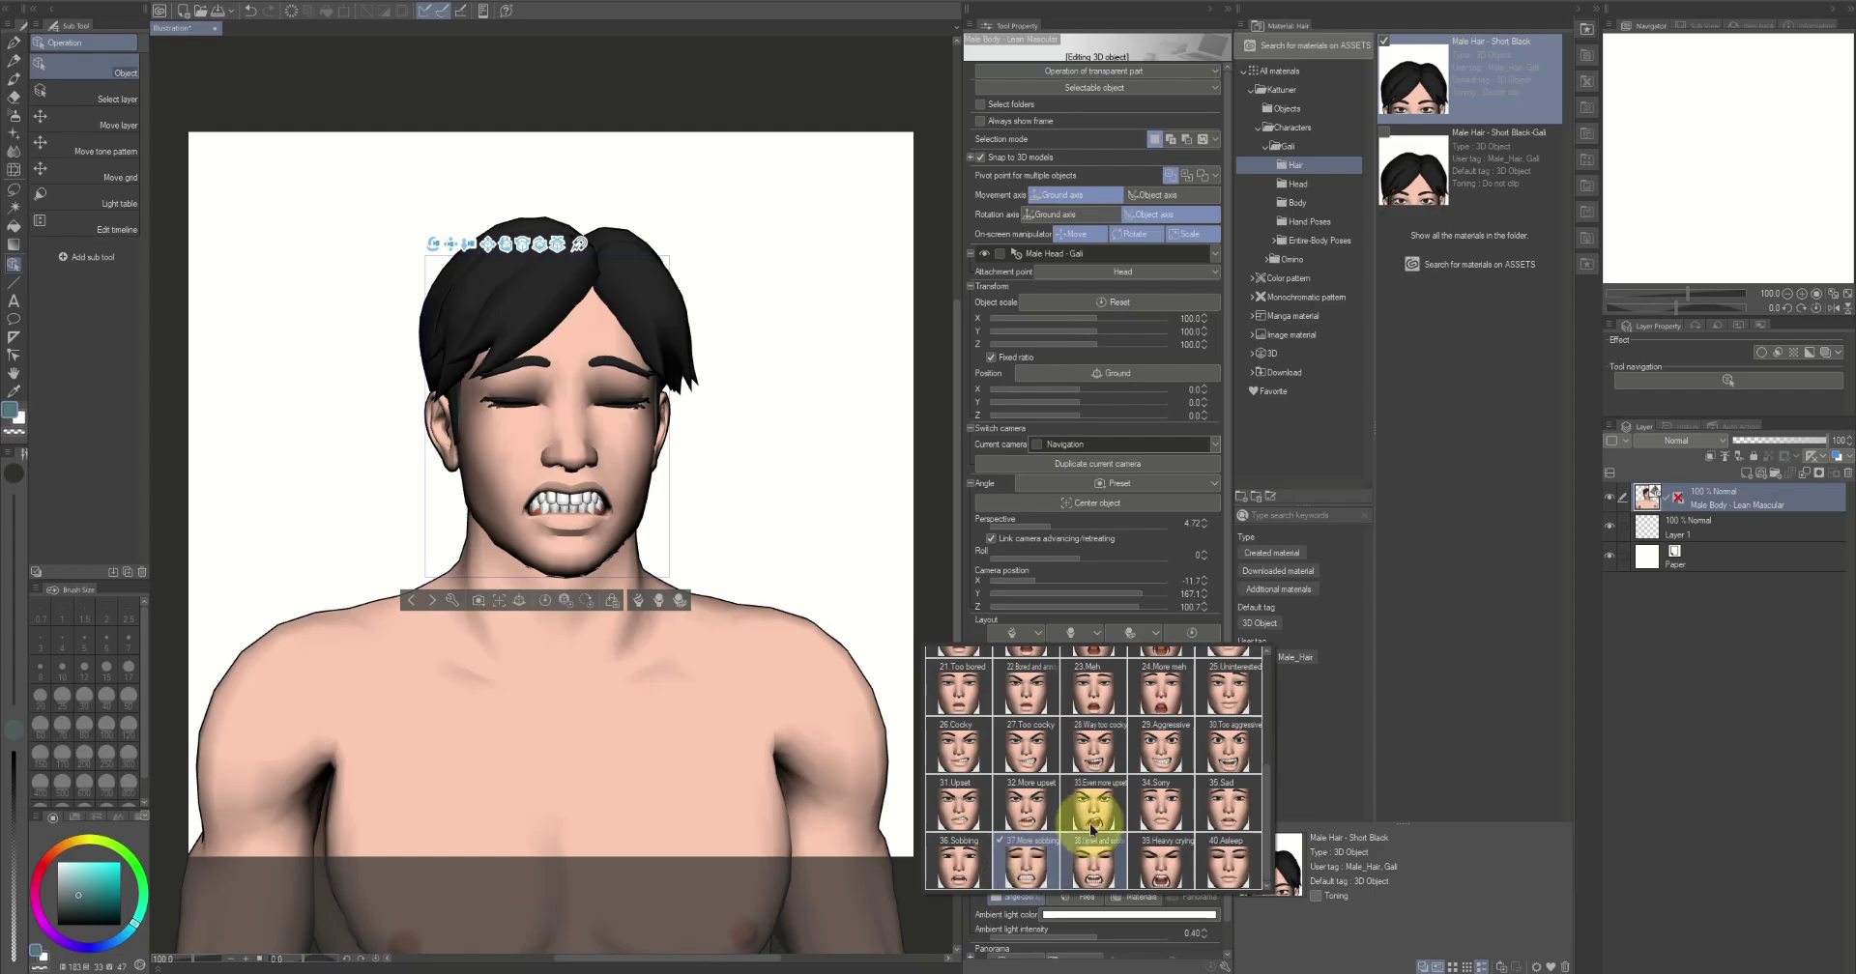
Apply the 03.Too serious expression preset to the Male Head - Gali model
{"action": "scroll", "coordinate": [1085, 822], "scroll_direction": "up", "scroll_amount": 4}
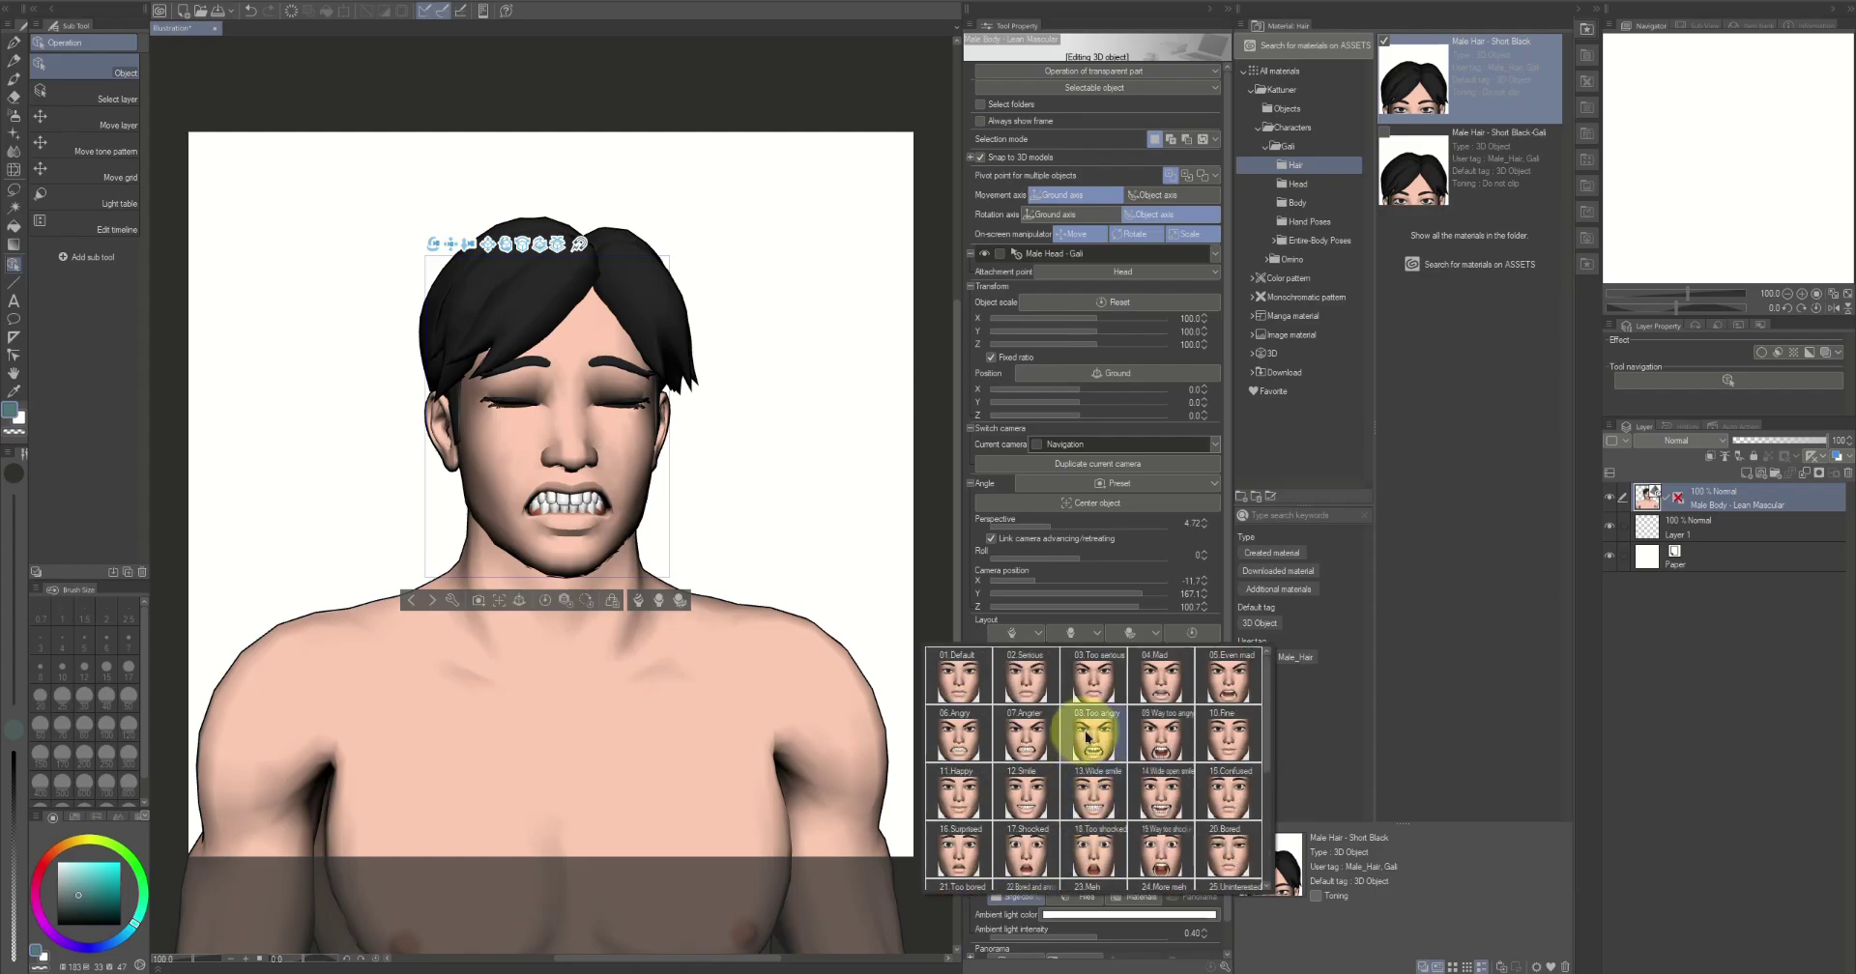
{"action": "left_click", "coordinate": [1100, 692]}
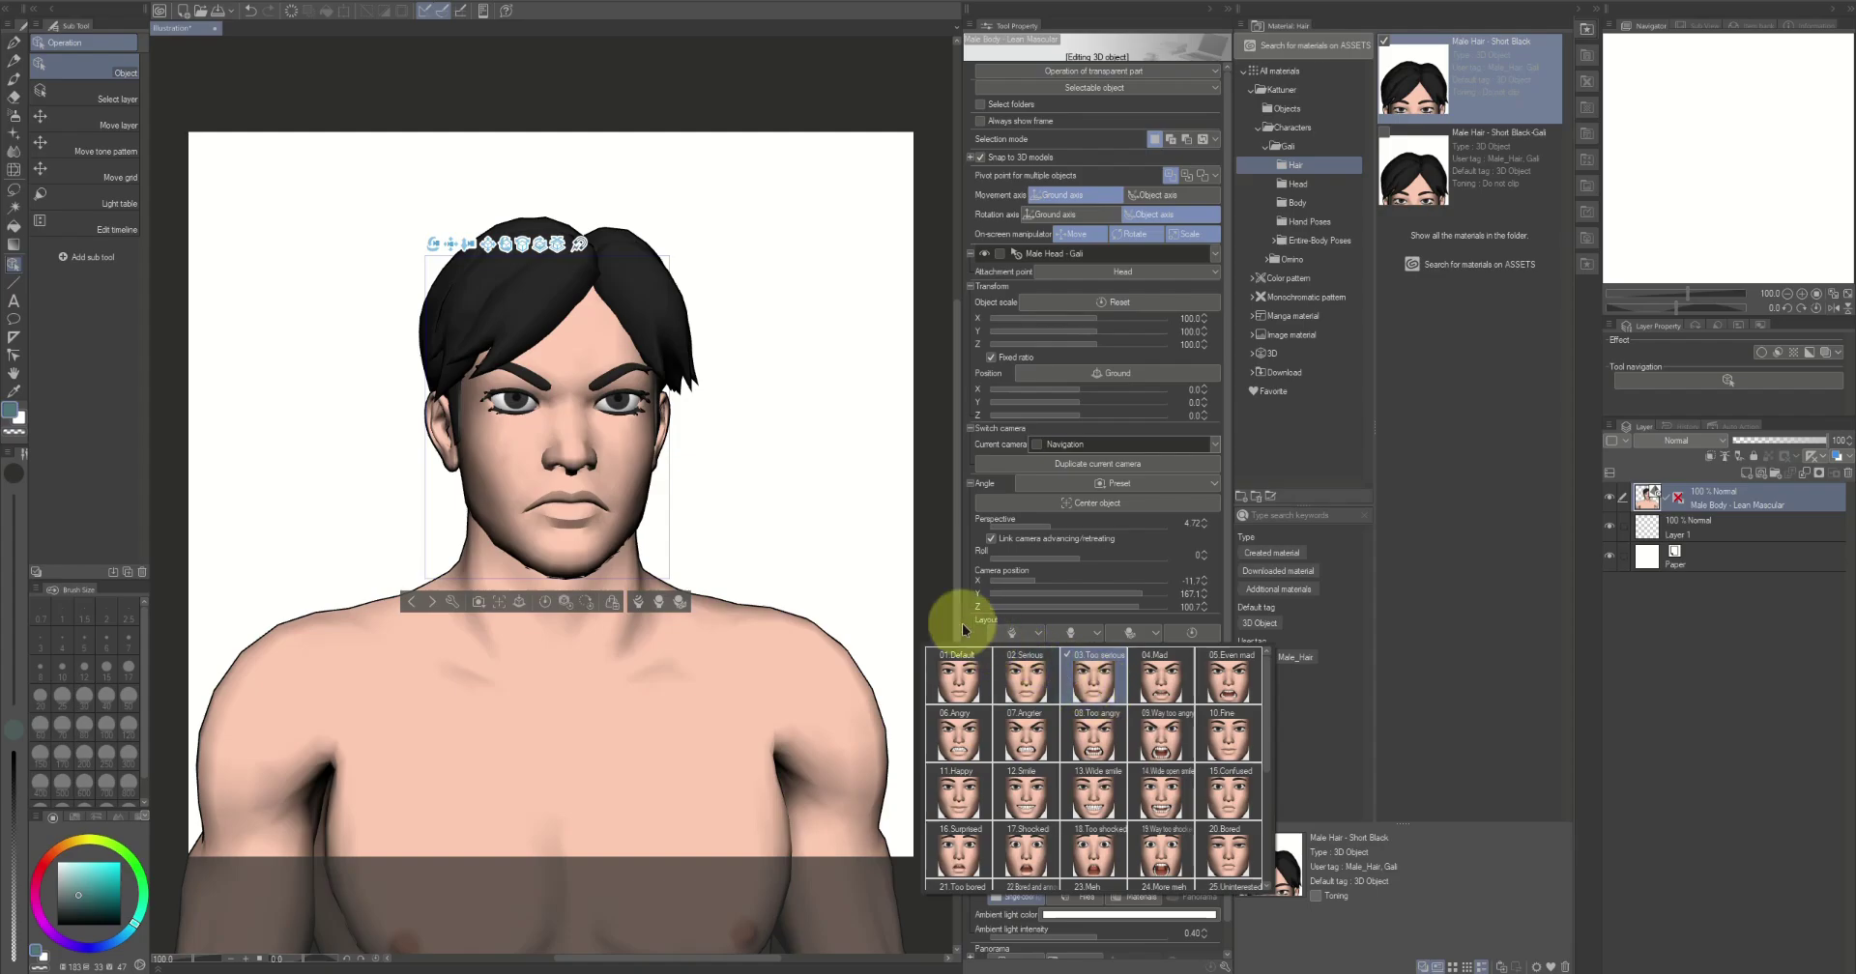
{"action": "left_click", "coordinate": [1220, 252]}
{"action": "left_click", "coordinate": [1215, 253]}
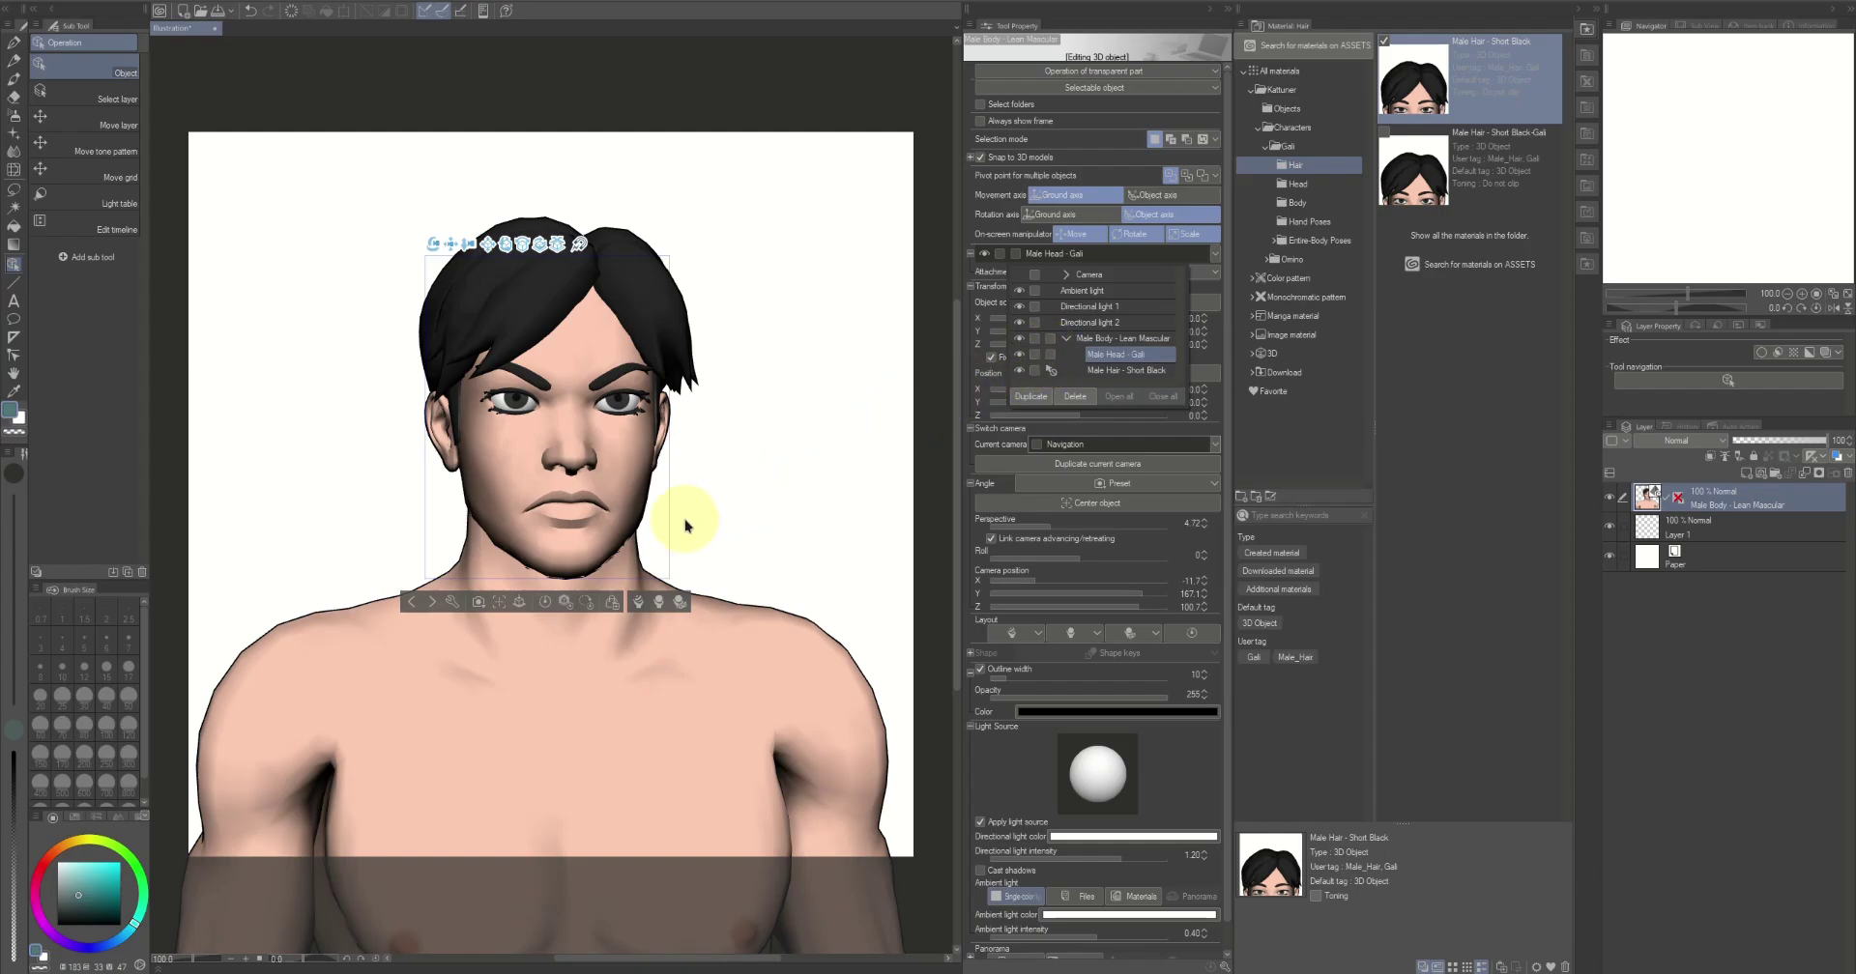
Try turning the whole head model sideways with its rotation manipulator, and undo the rotation
{"action": "left_click", "coordinate": [576, 549]}
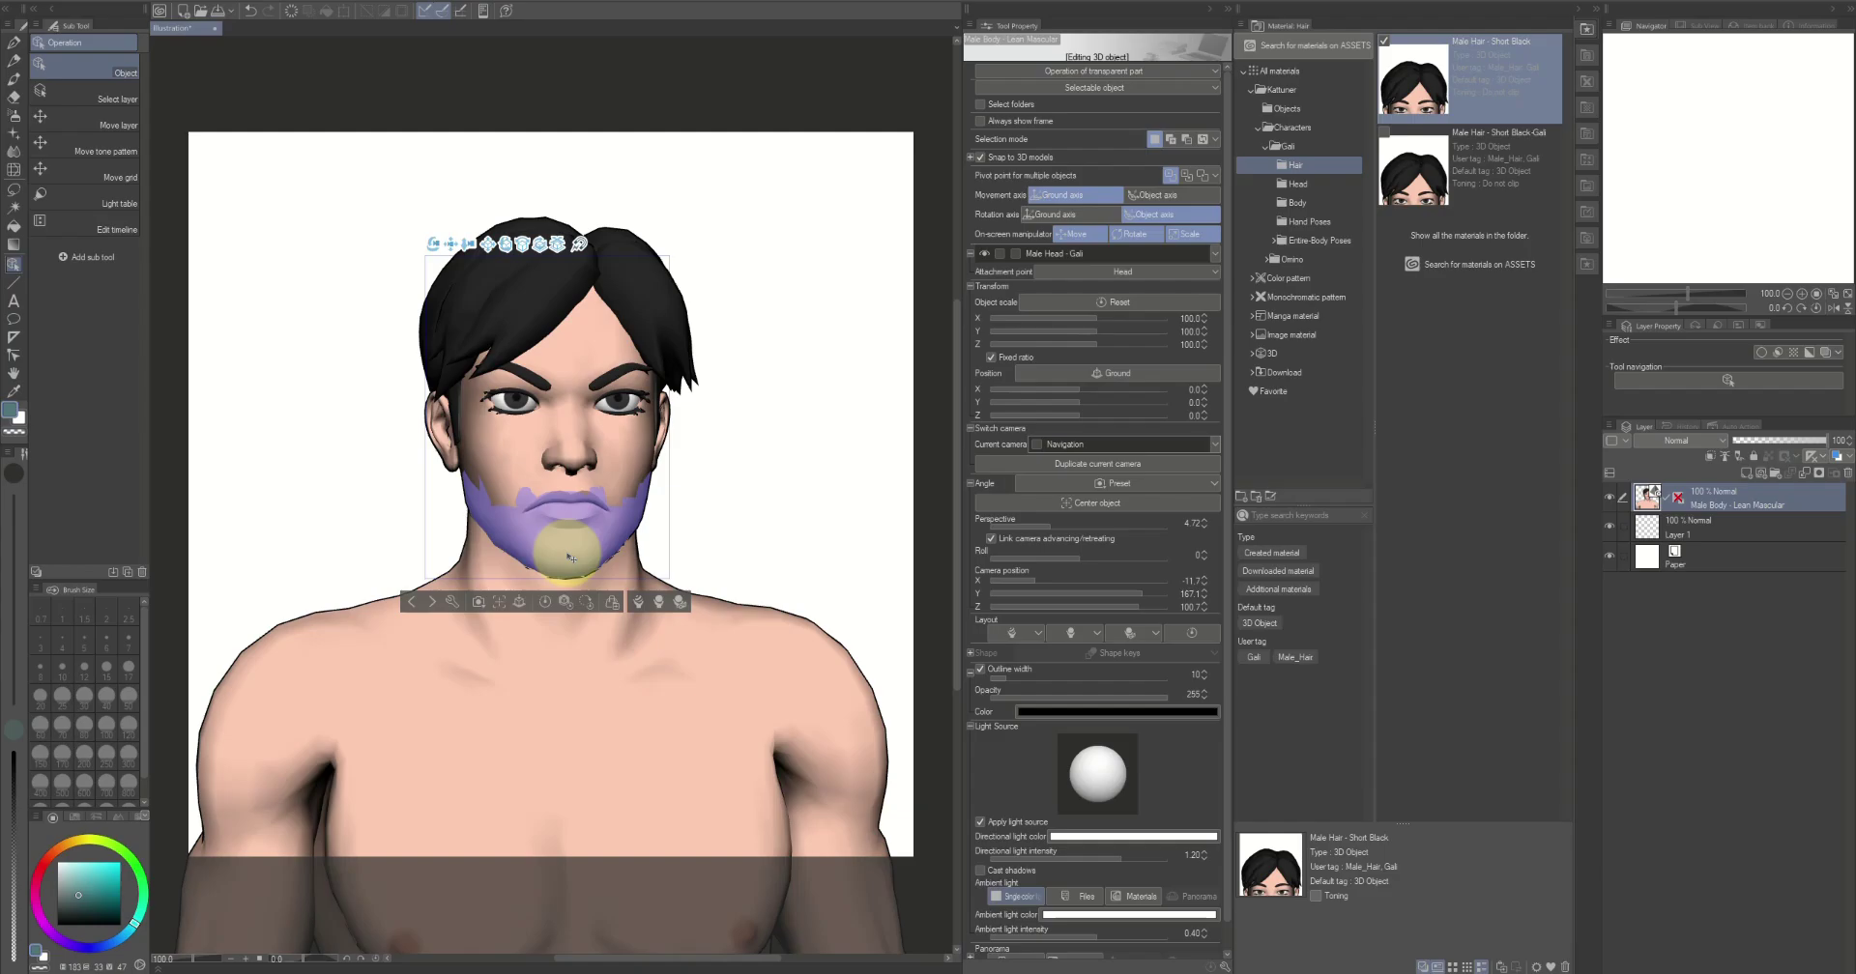
{"action": "left_click", "coordinate": [571, 559]}
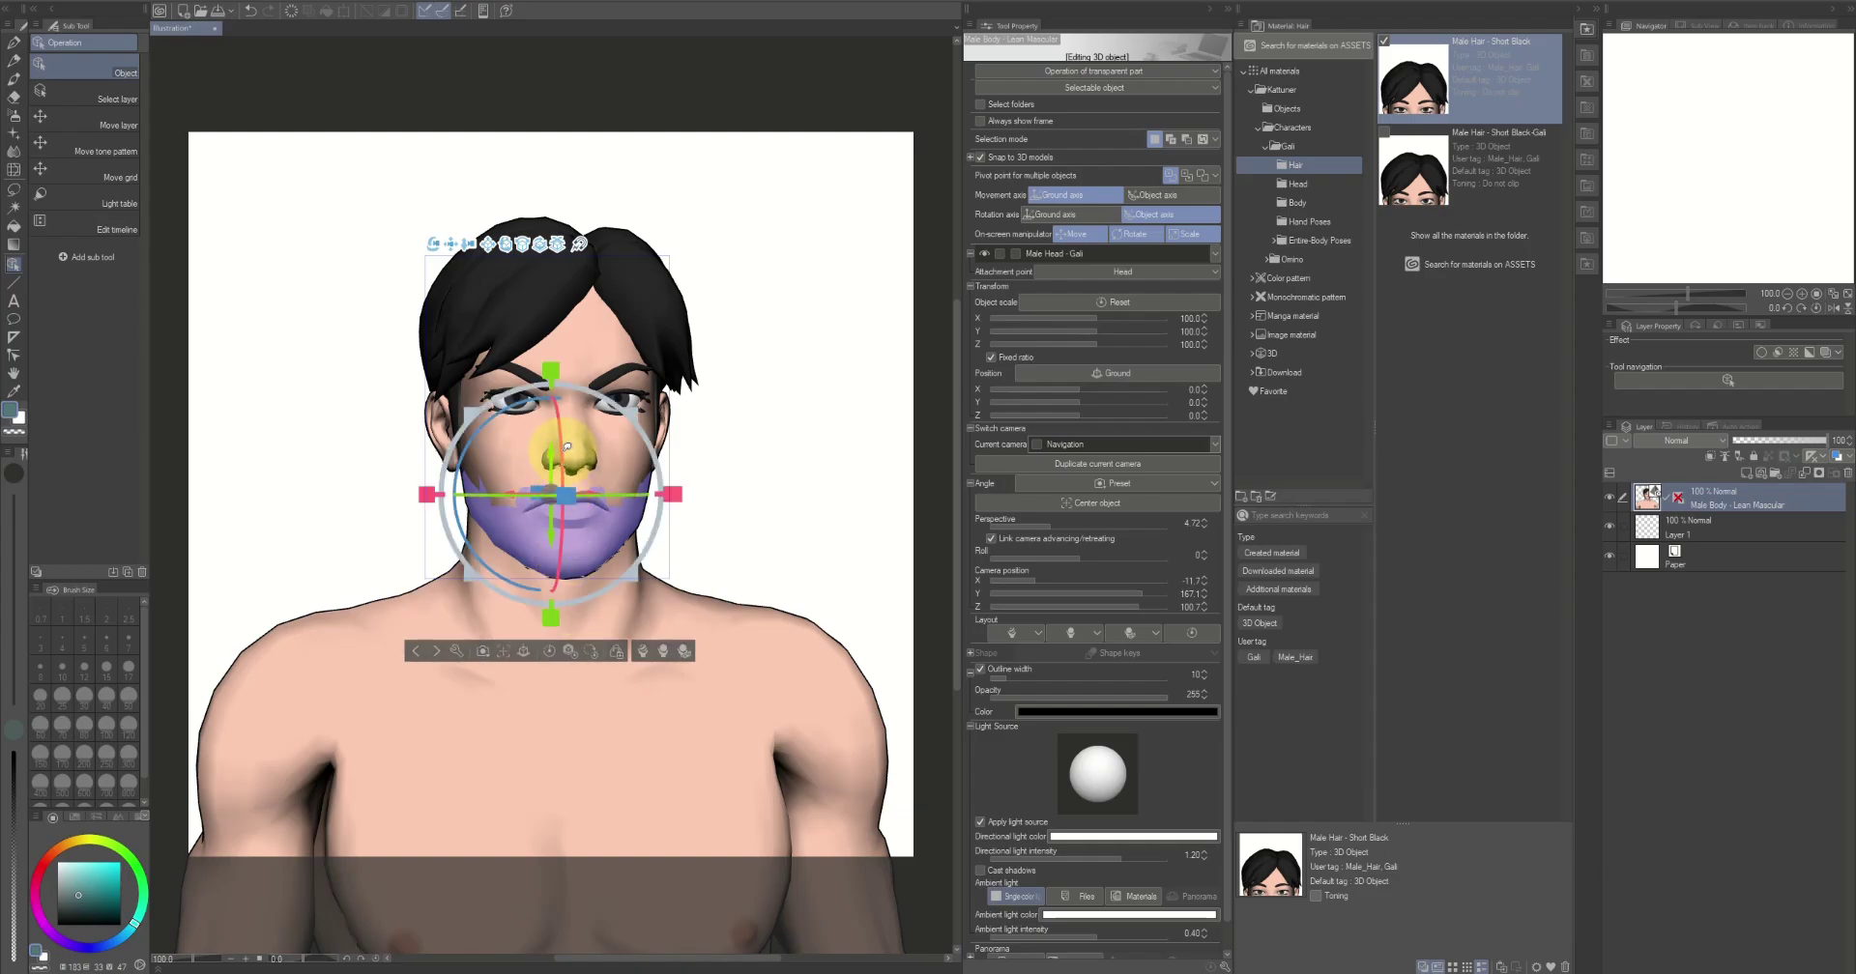
{"action": "left_click_drag", "start_coordinate": [569, 453], "coordinate": [556, 439]}
{"action": "left_click", "coordinate": [249, 10]}
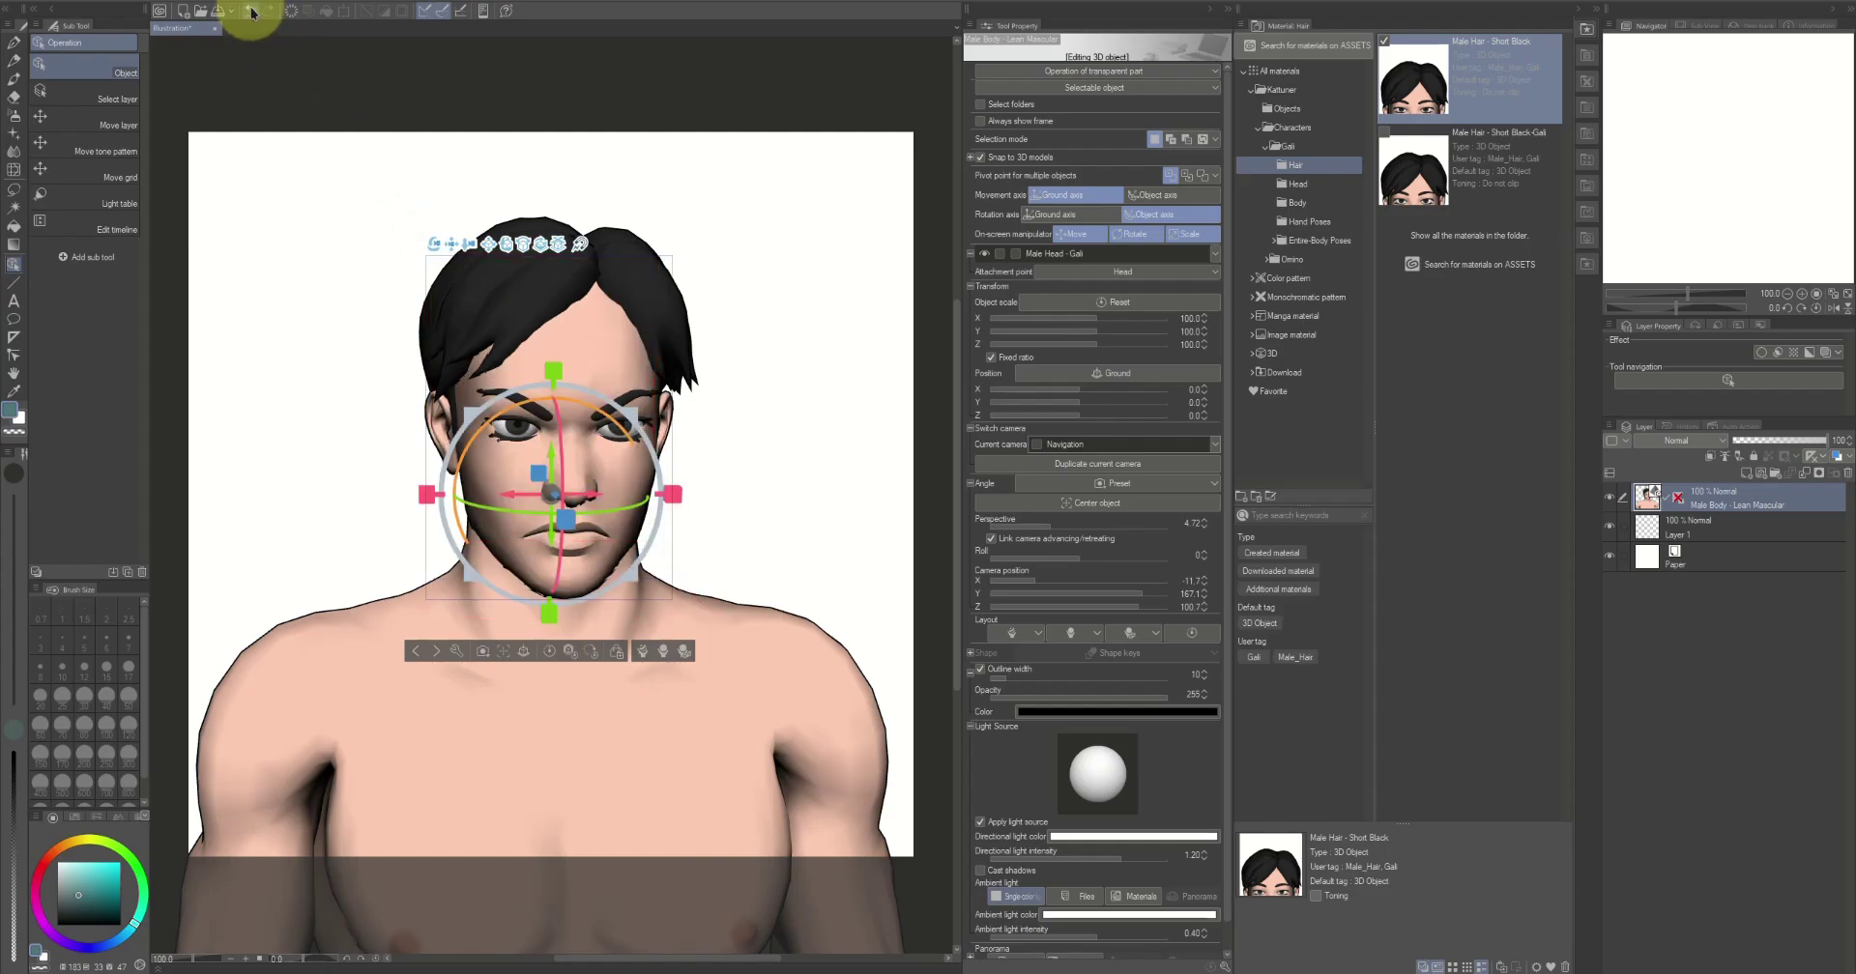
Select the jaw part of the head model and rotate it downward to open the mouth slightly
{"action": "left_click_drag", "start_coordinate": [645, 571], "coordinate": [599, 547]}
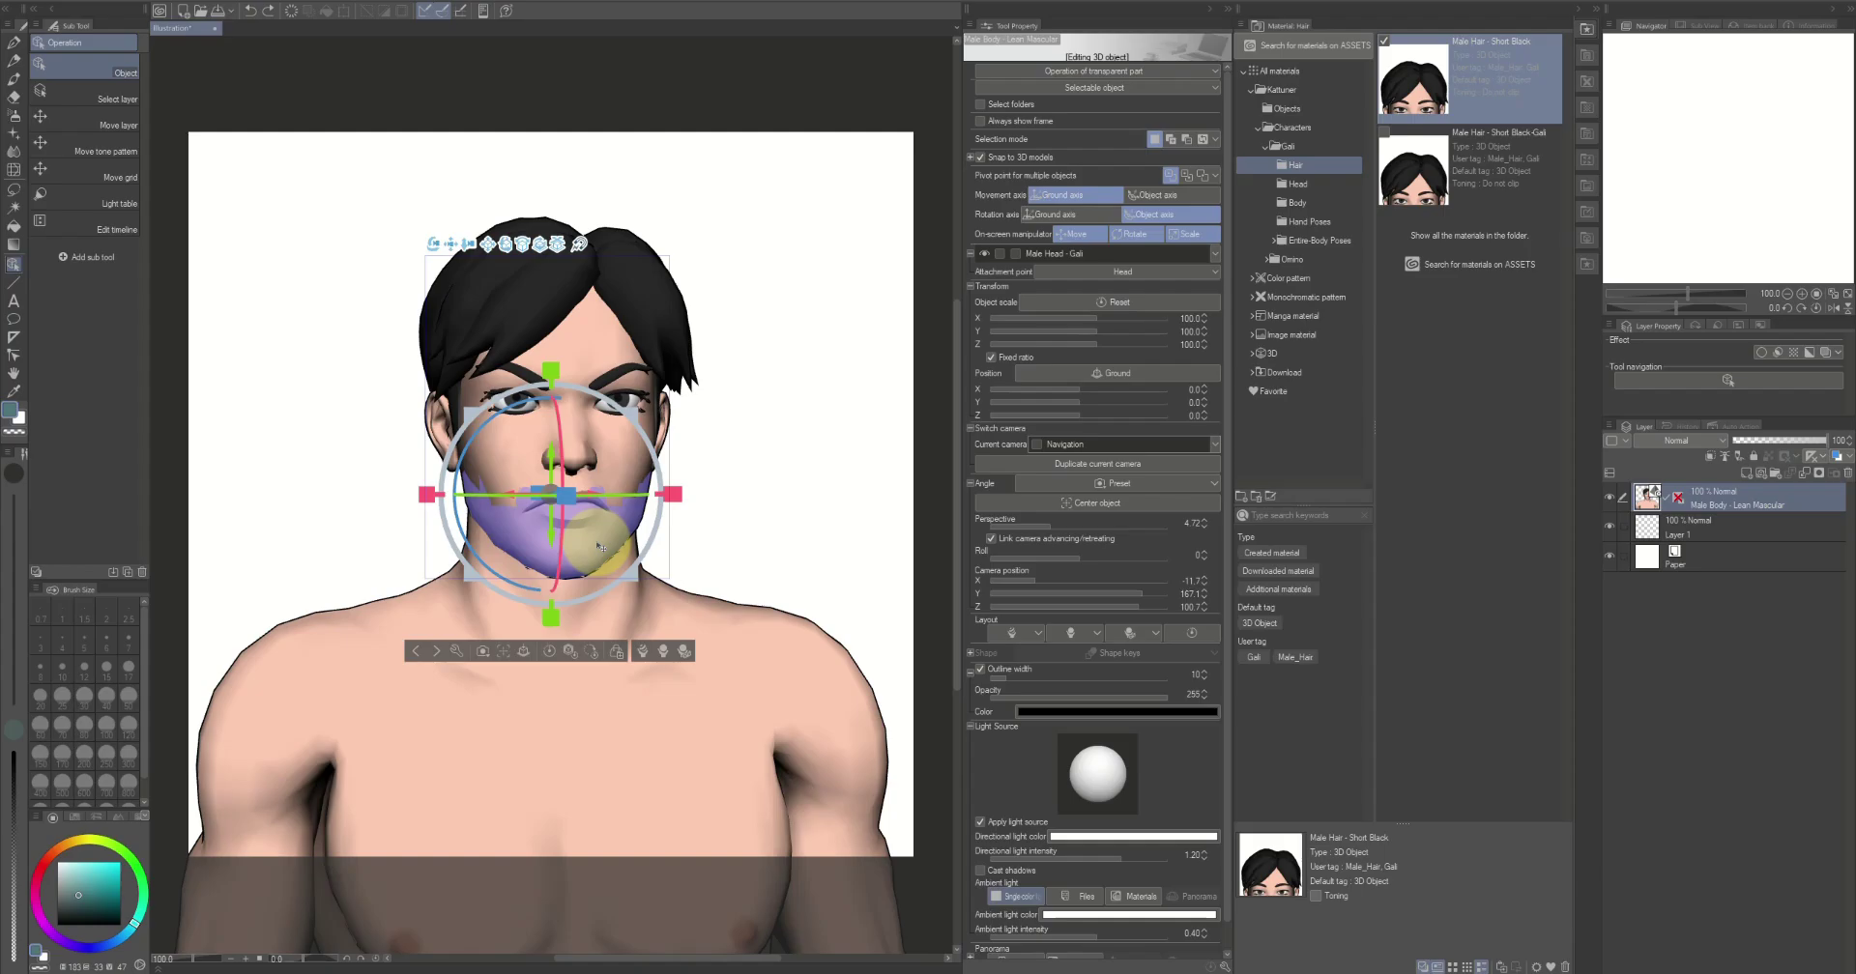
{"action": "left_click", "coordinate": [602, 547]}
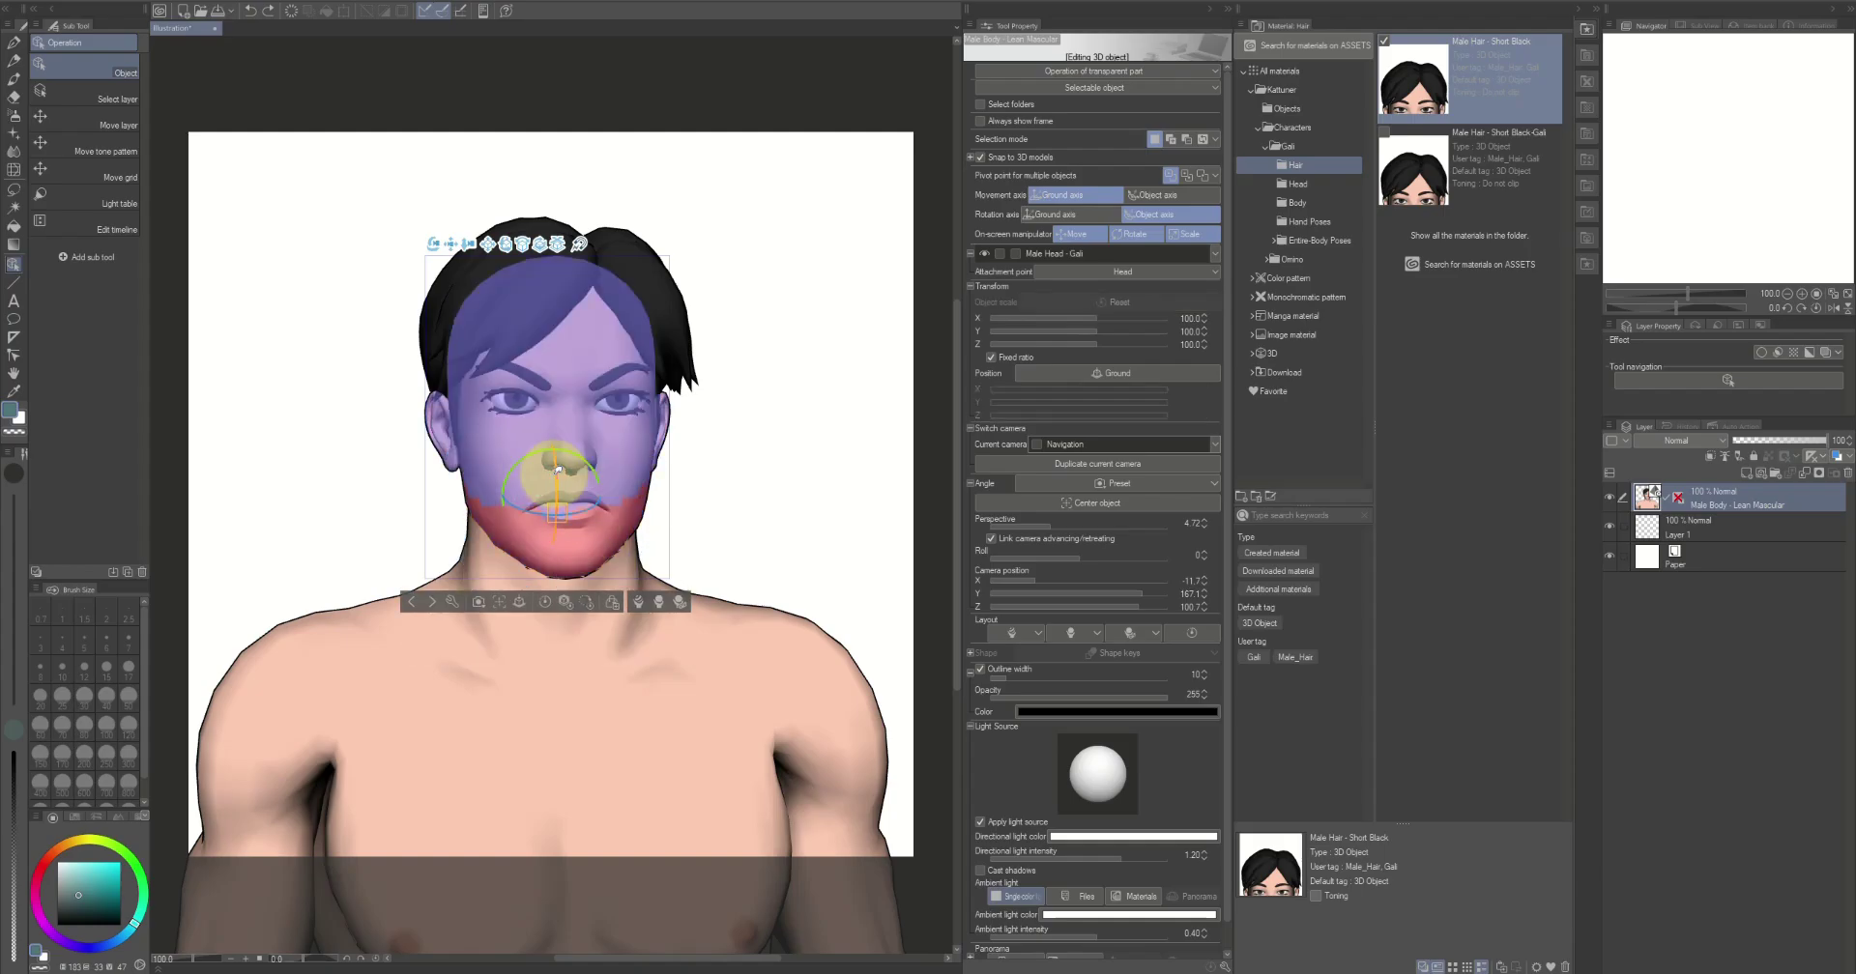
{"action": "left_click_drag", "start_coordinate": [560, 470], "coordinate": [567, 471]}
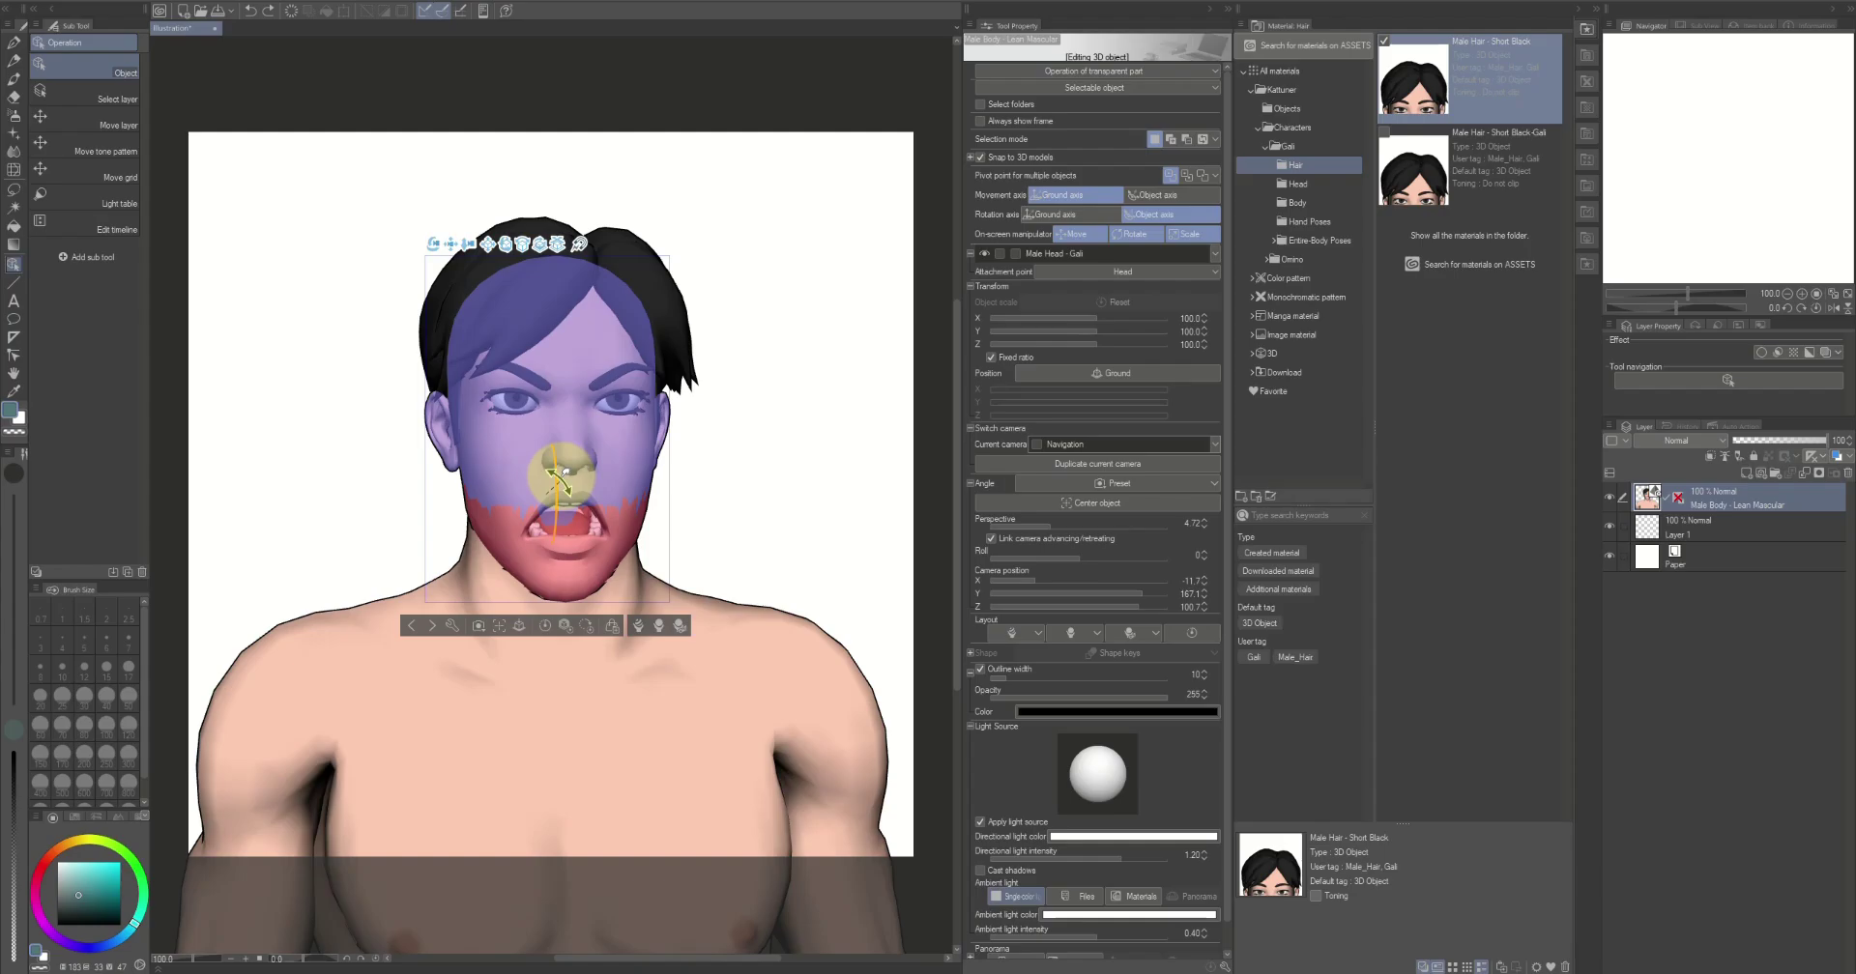
{"action": "left_click_drag", "start_coordinate": [566, 471], "coordinate": [584, 480]}
Apply the 05.Even mad expression preset to the head model
{"action": "left_click", "coordinate": [1098, 632]}
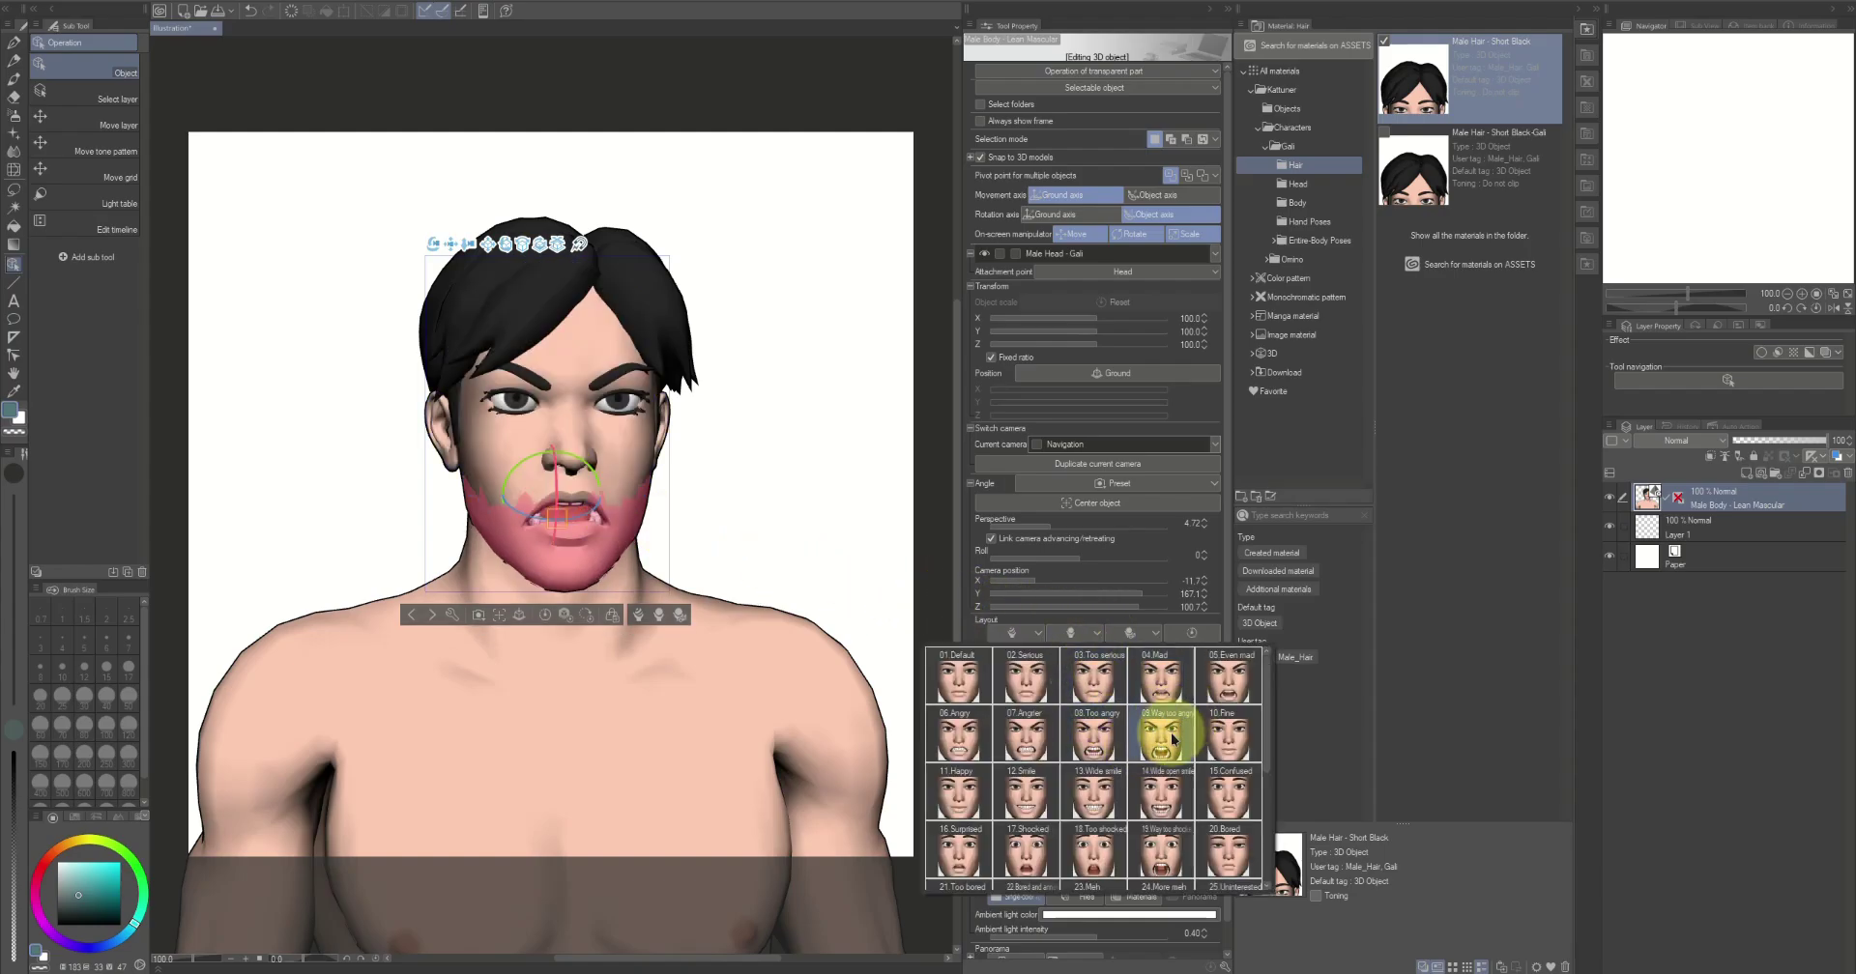
{"action": "left_click", "coordinate": [1229, 690]}
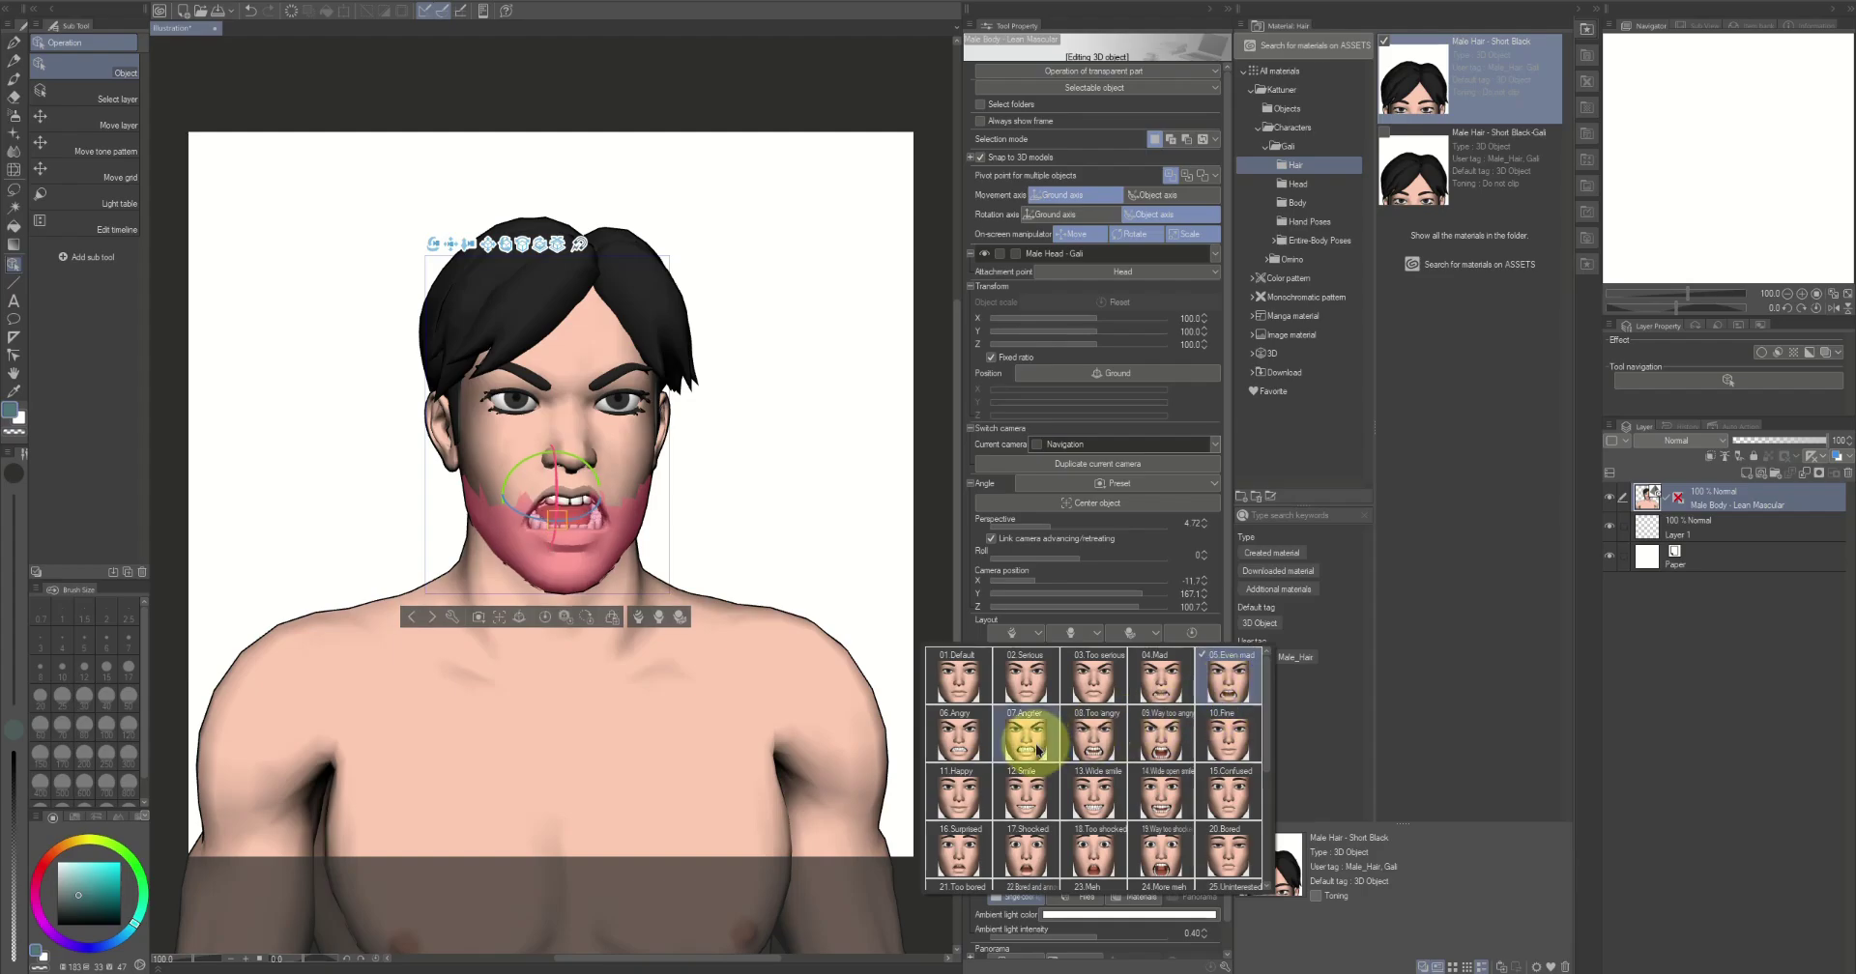
Apply the 12.Smile expression preset to the head model and slightly adjust the jaw part's rotation
{"action": "left_click", "coordinate": [1022, 795]}
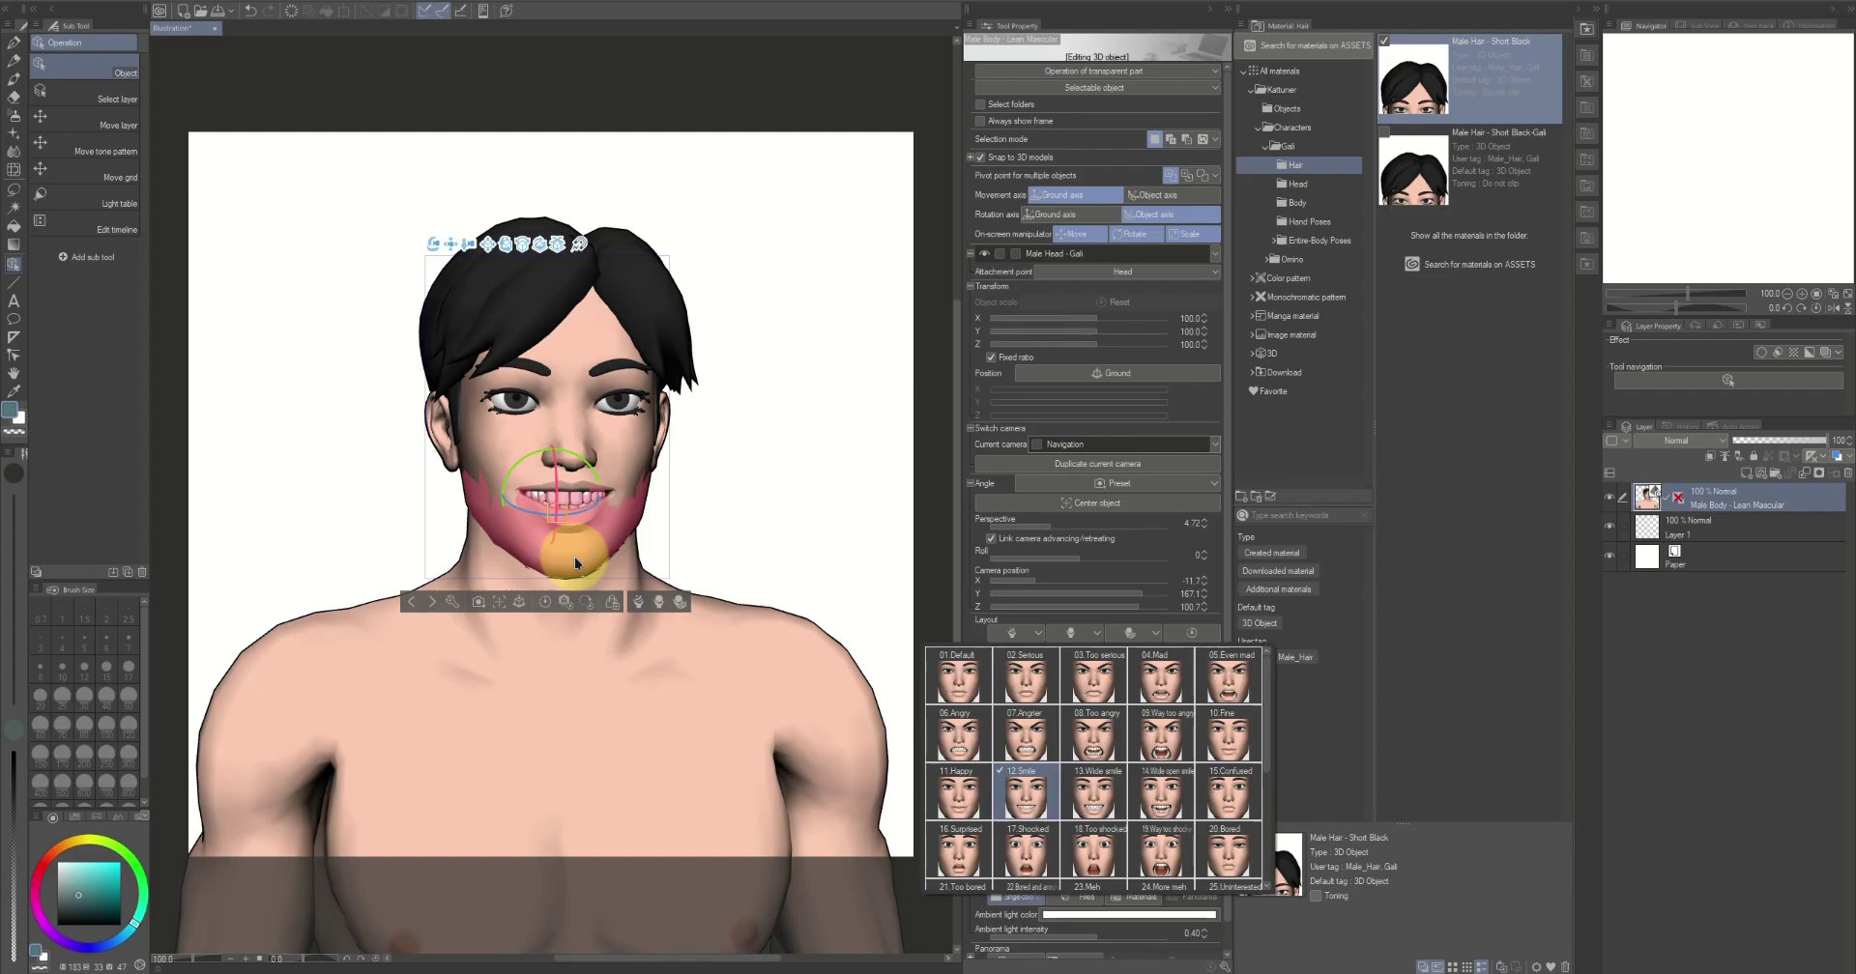
{"action": "left_click", "coordinate": [559, 473]}
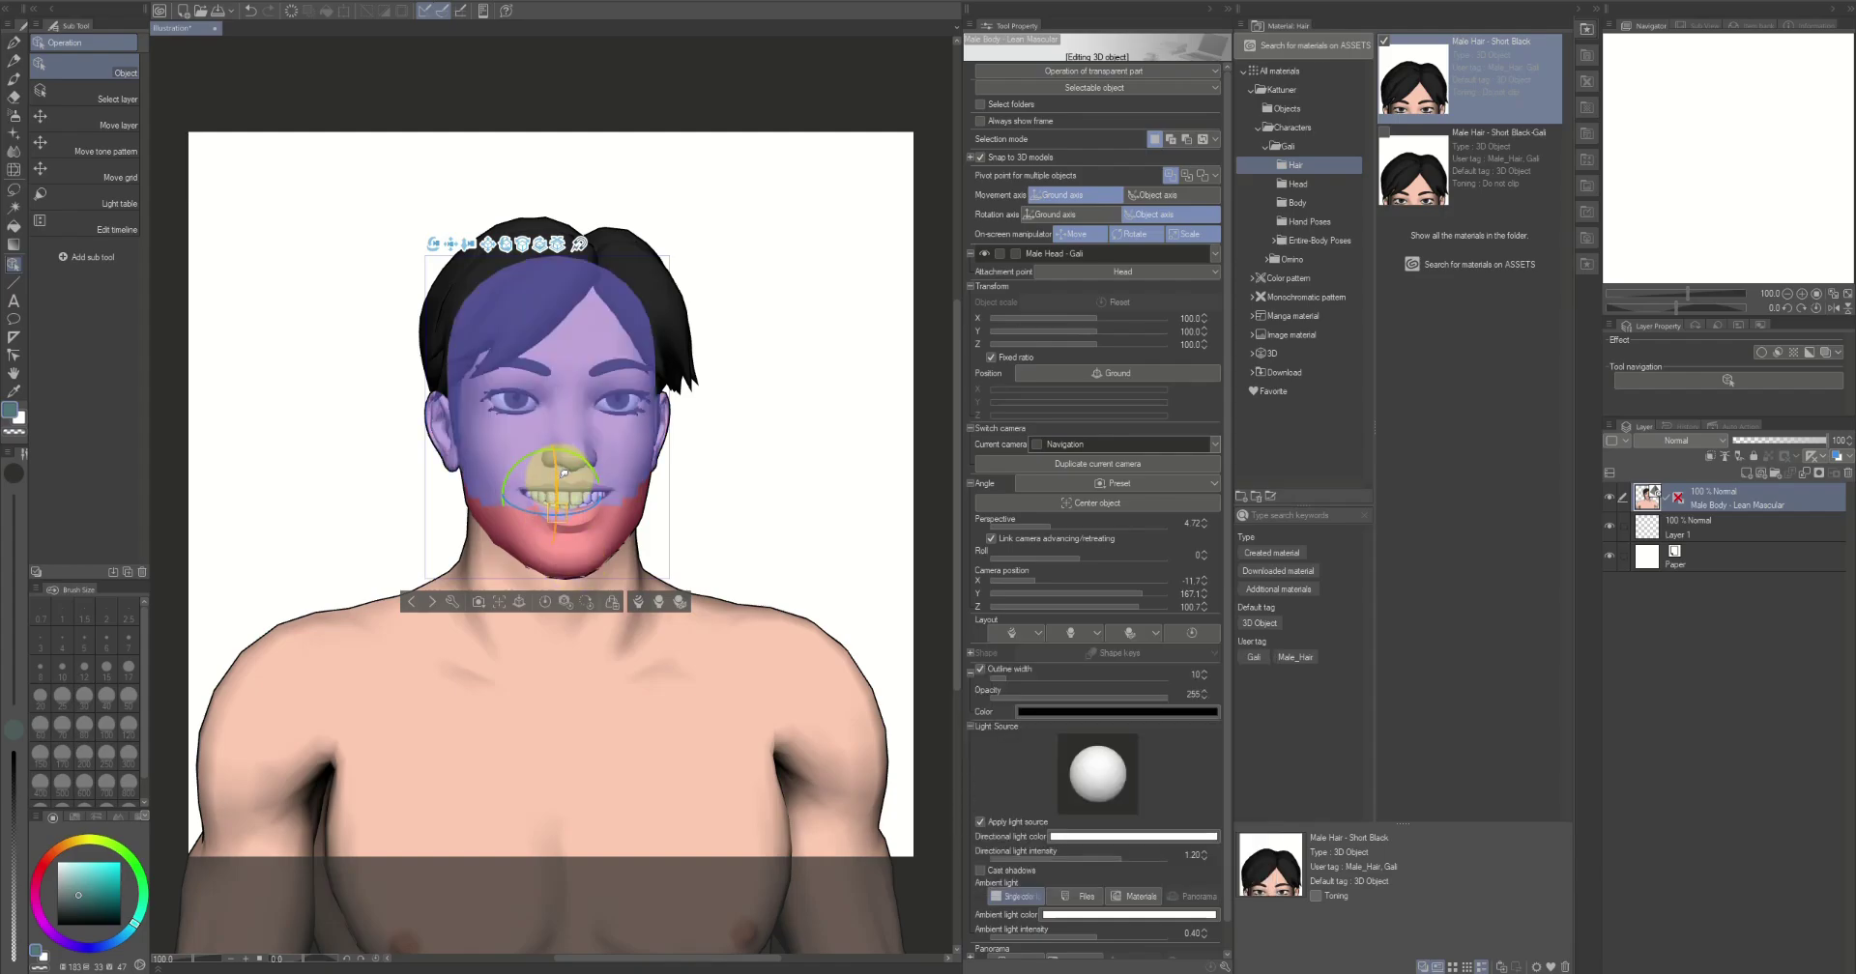
{"action": "left_click_drag", "start_coordinate": [560, 474], "coordinate": [558, 480]}
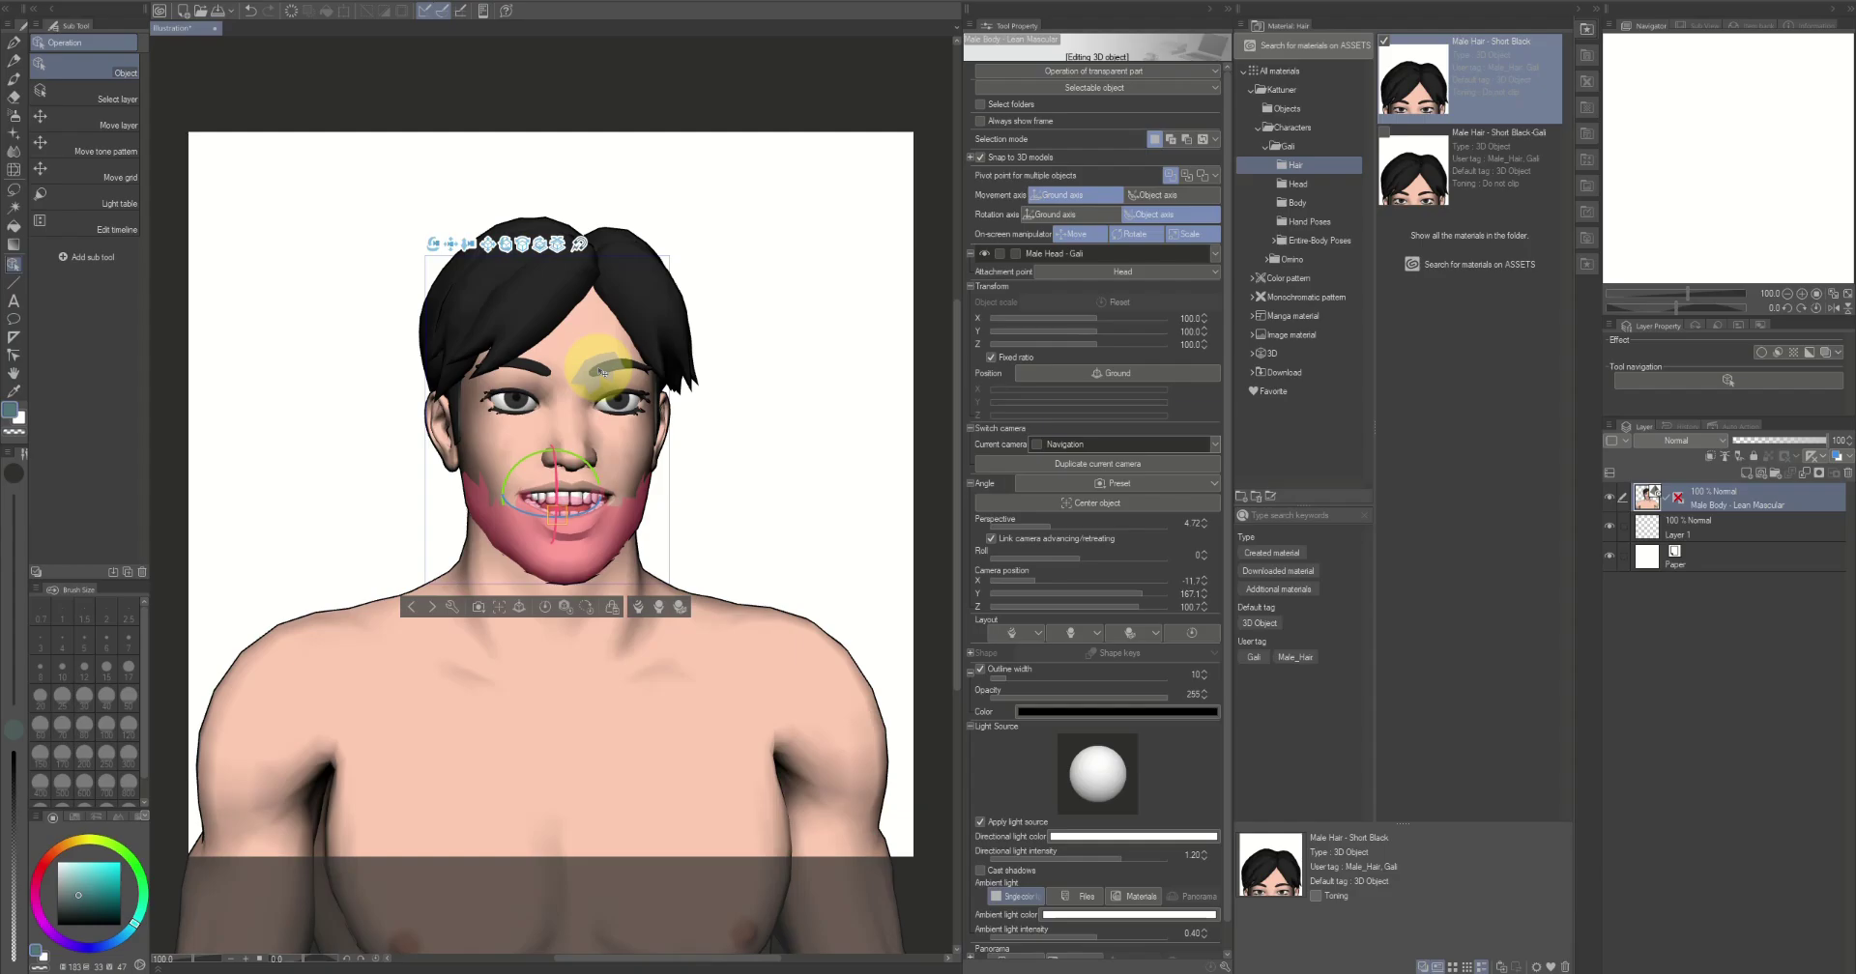
Rotate the inner parts of both eyebrows on the head model to reshape the smiling expression
{"action": "left_click", "coordinate": [599, 370]}
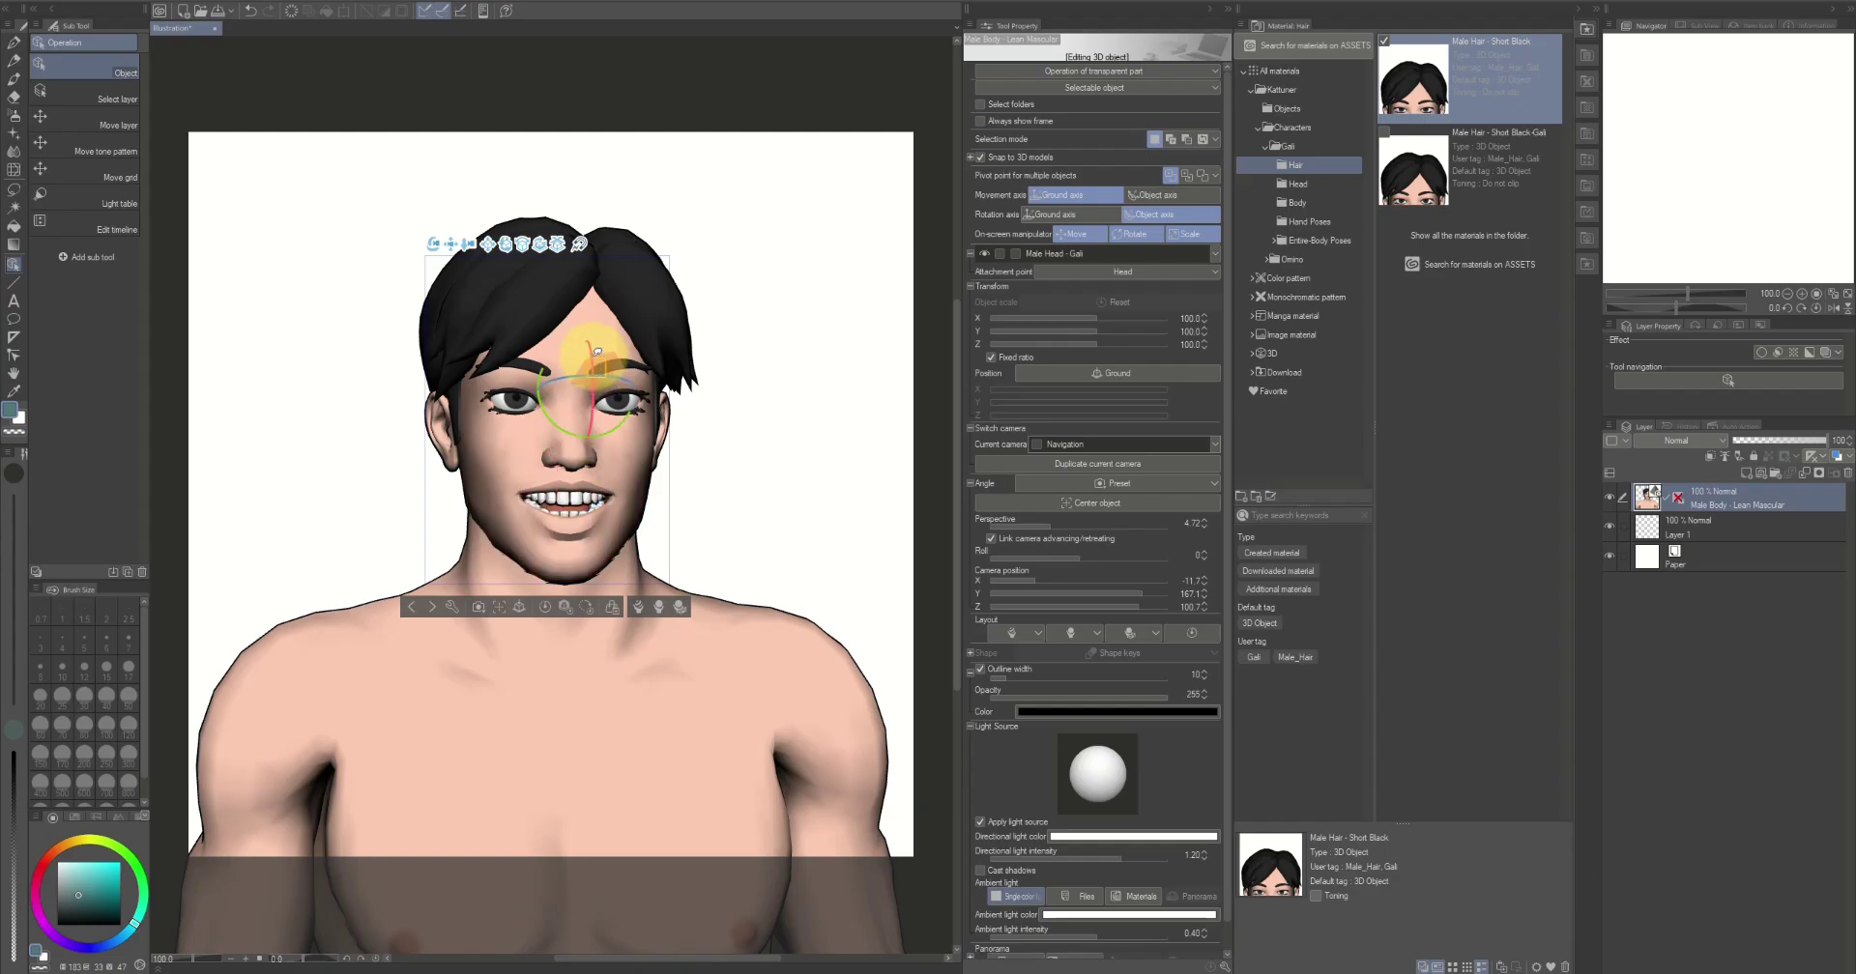
{"action": "left_click_drag", "start_coordinate": [592, 356], "coordinate": [548, 367]}
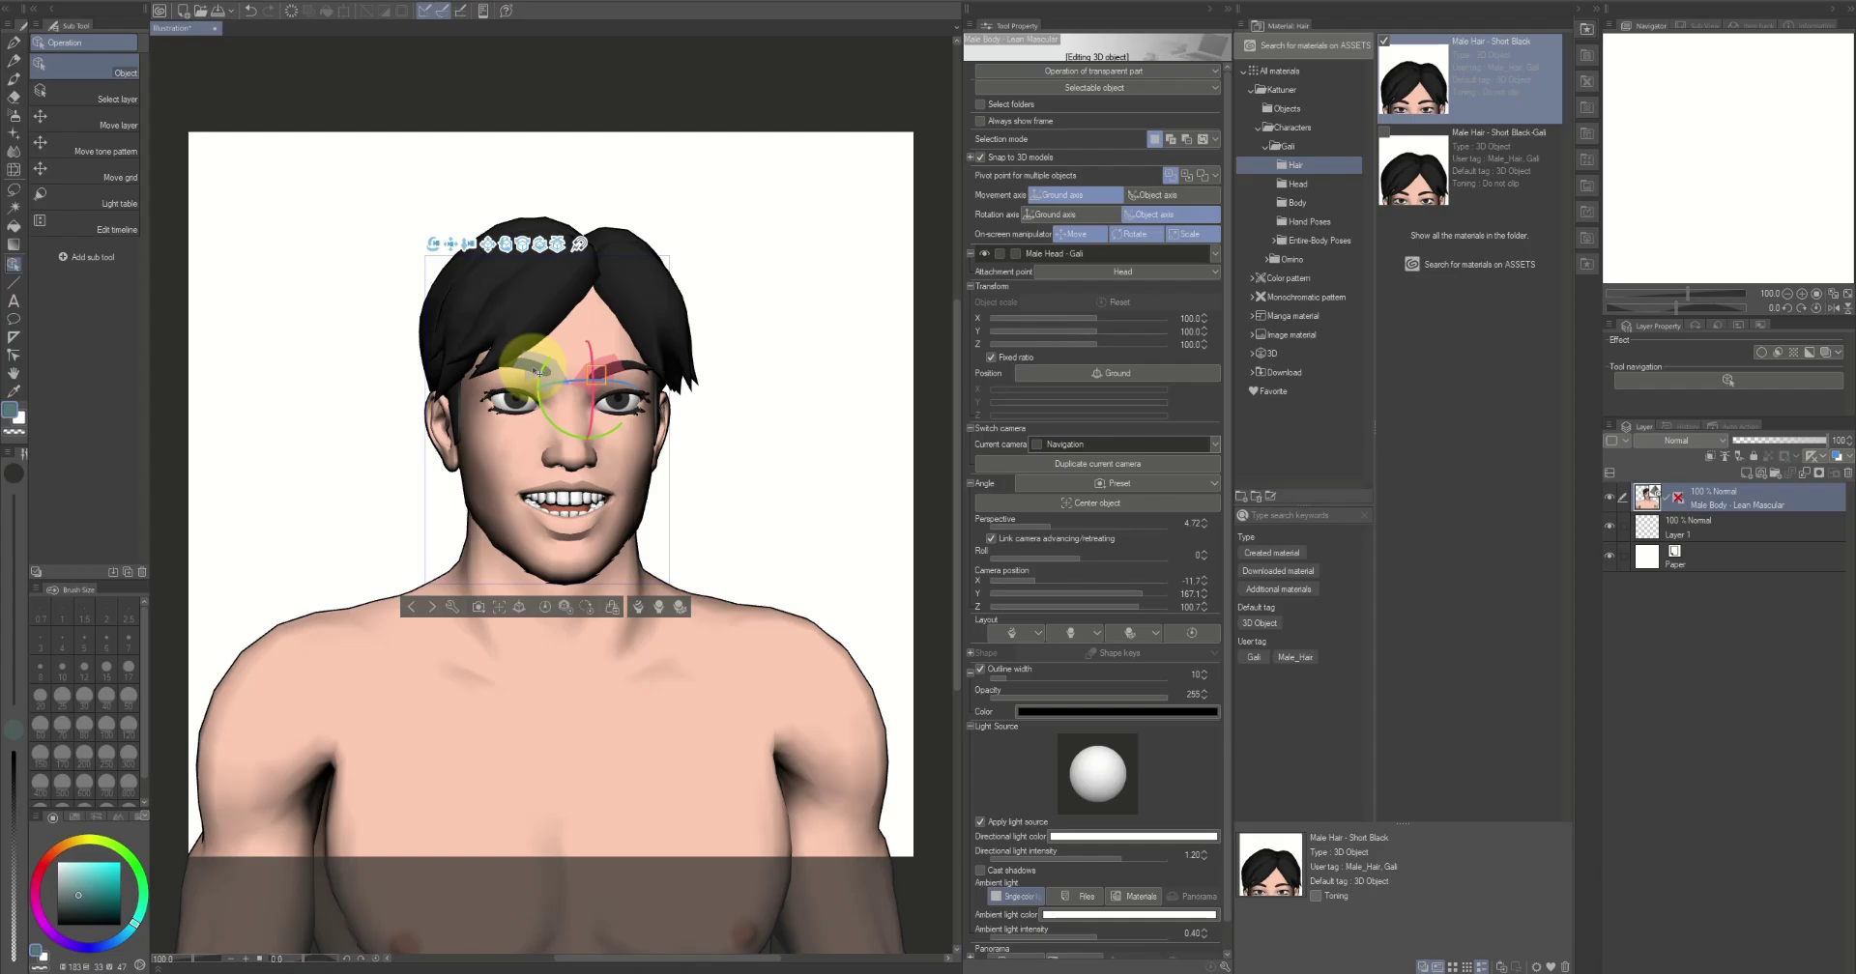
{"action": "left_click", "coordinate": [536, 372]}
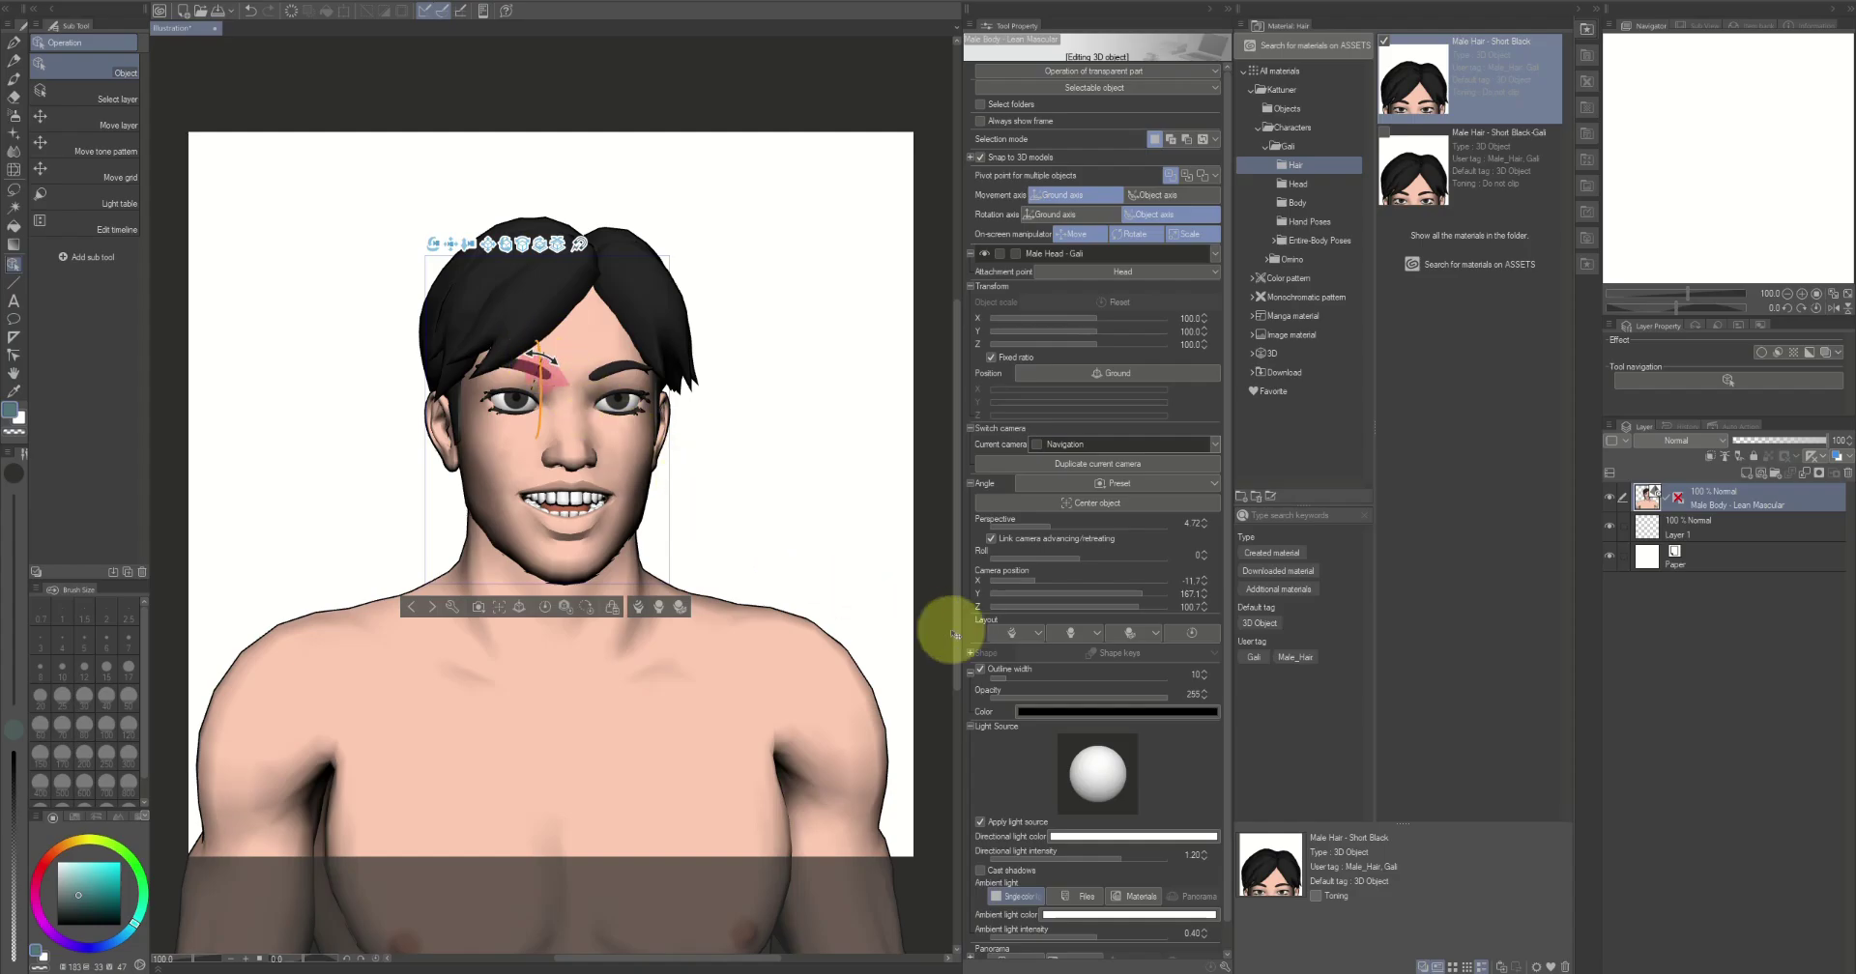
Apply the 25.Uninterested expression preset to the head model
{"action": "left_click", "coordinate": [1093, 634]}
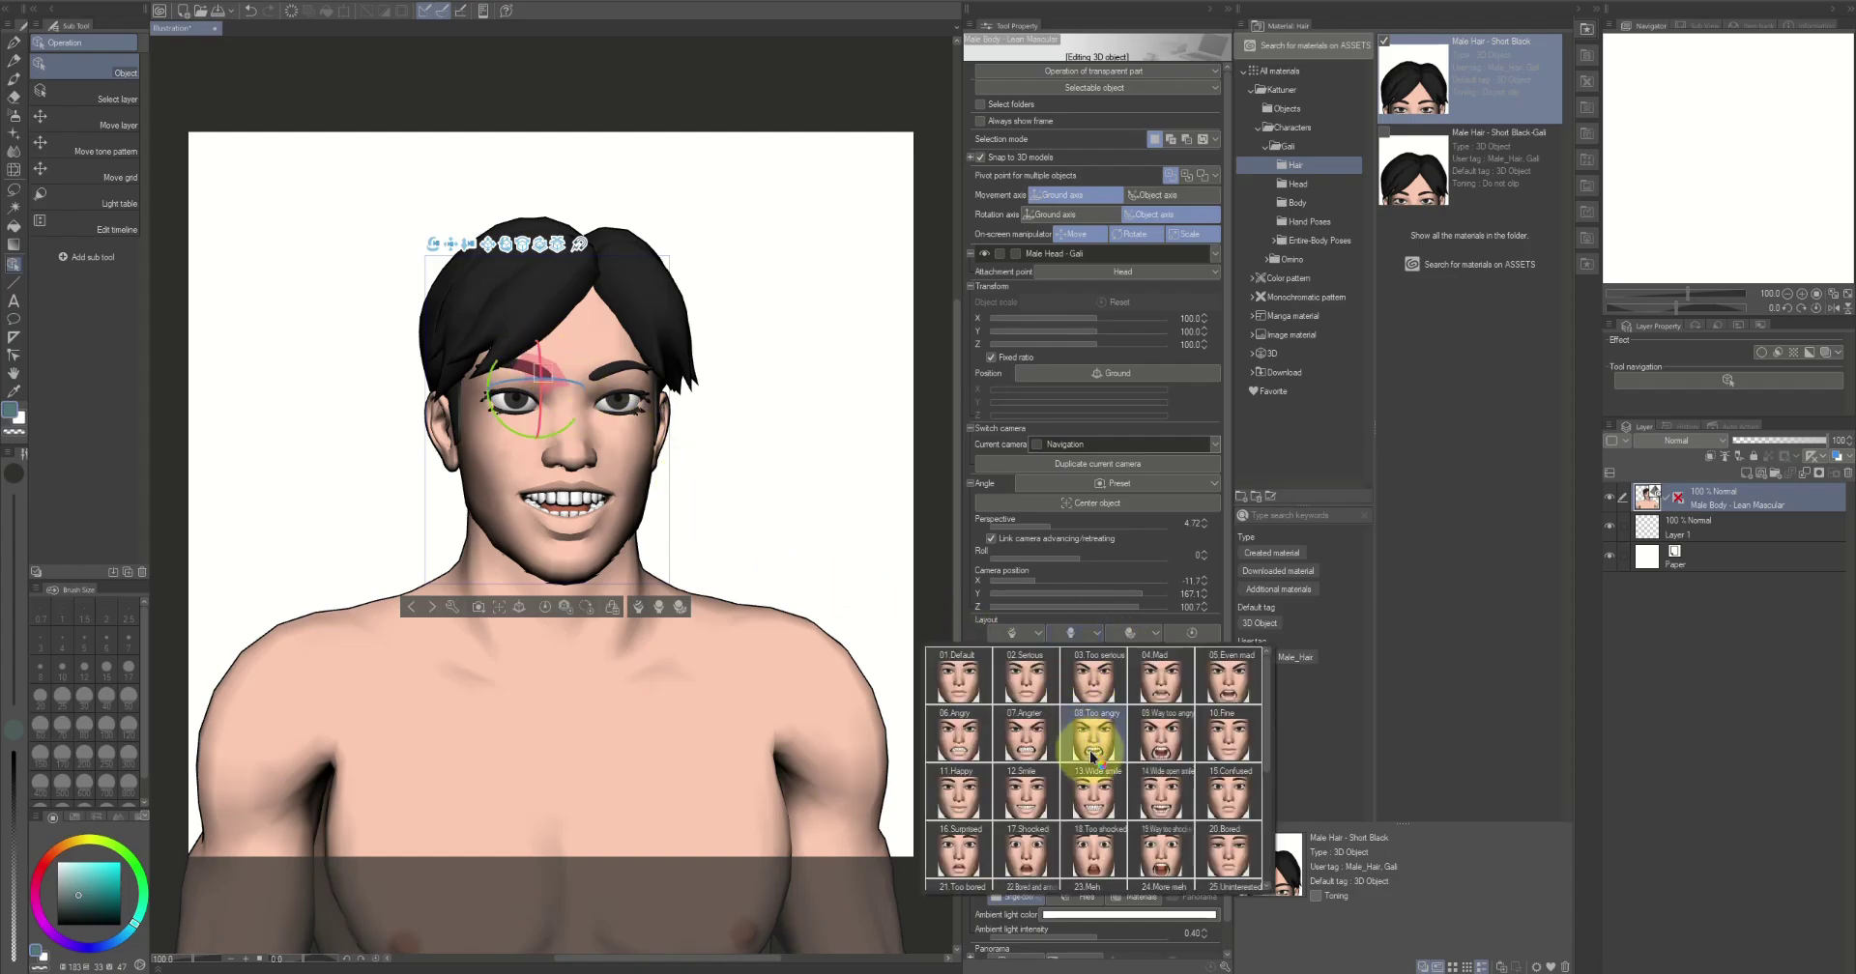
{"action": "scroll", "coordinate": [1090, 749], "scroll_direction": "down", "scroll_amount": 2}
{"action": "scroll", "coordinate": [1095, 769], "scroll_direction": "down", "scroll_amount": 1}
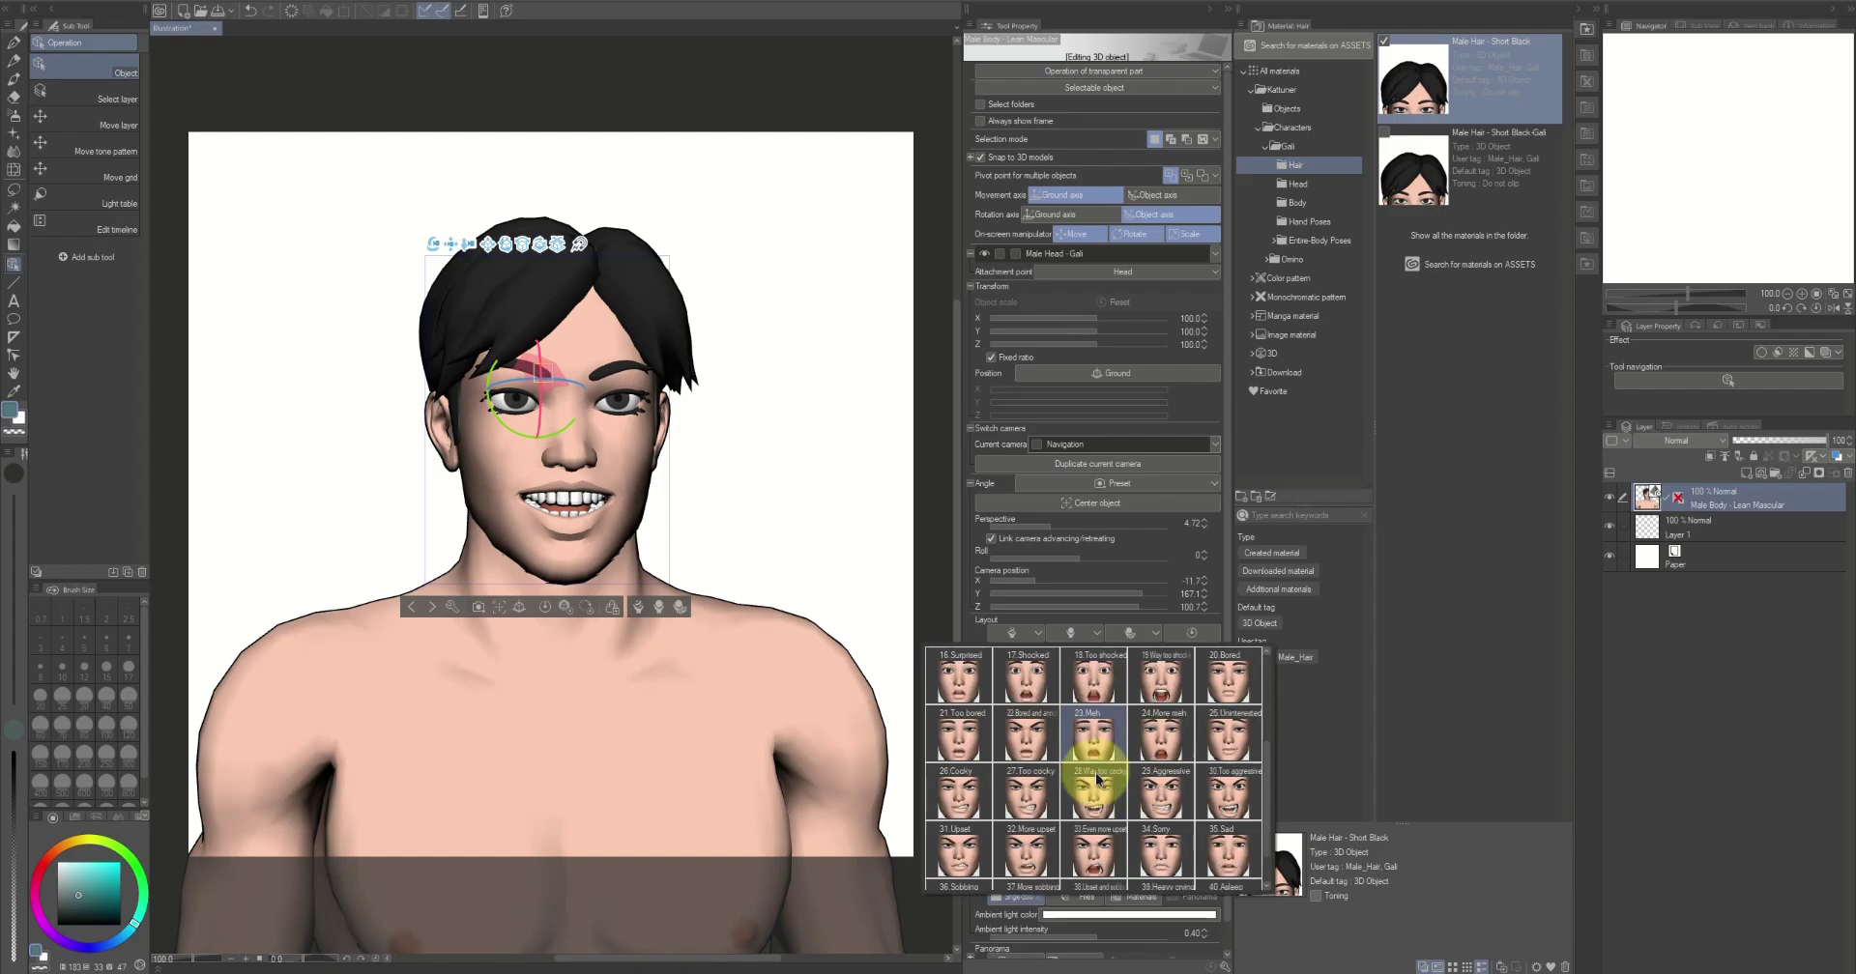
{"action": "left_click", "coordinate": [1227, 744]}
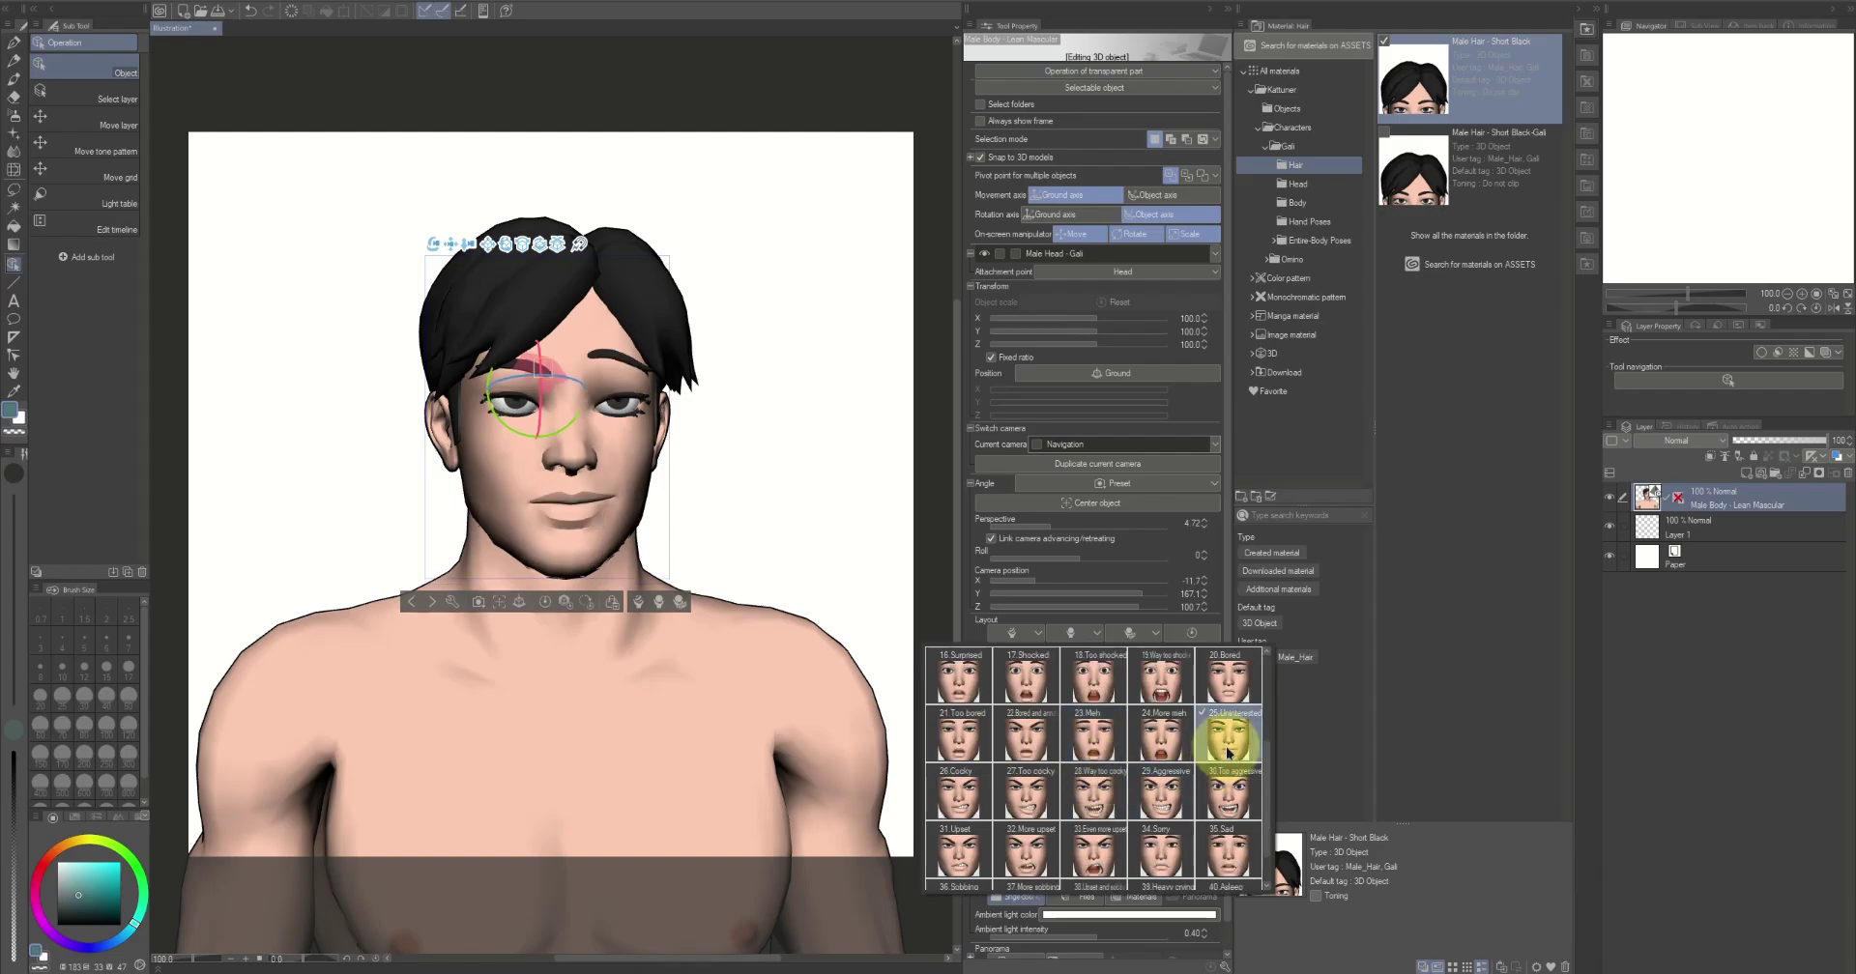
{"action": "left_click", "coordinate": [739, 539]}
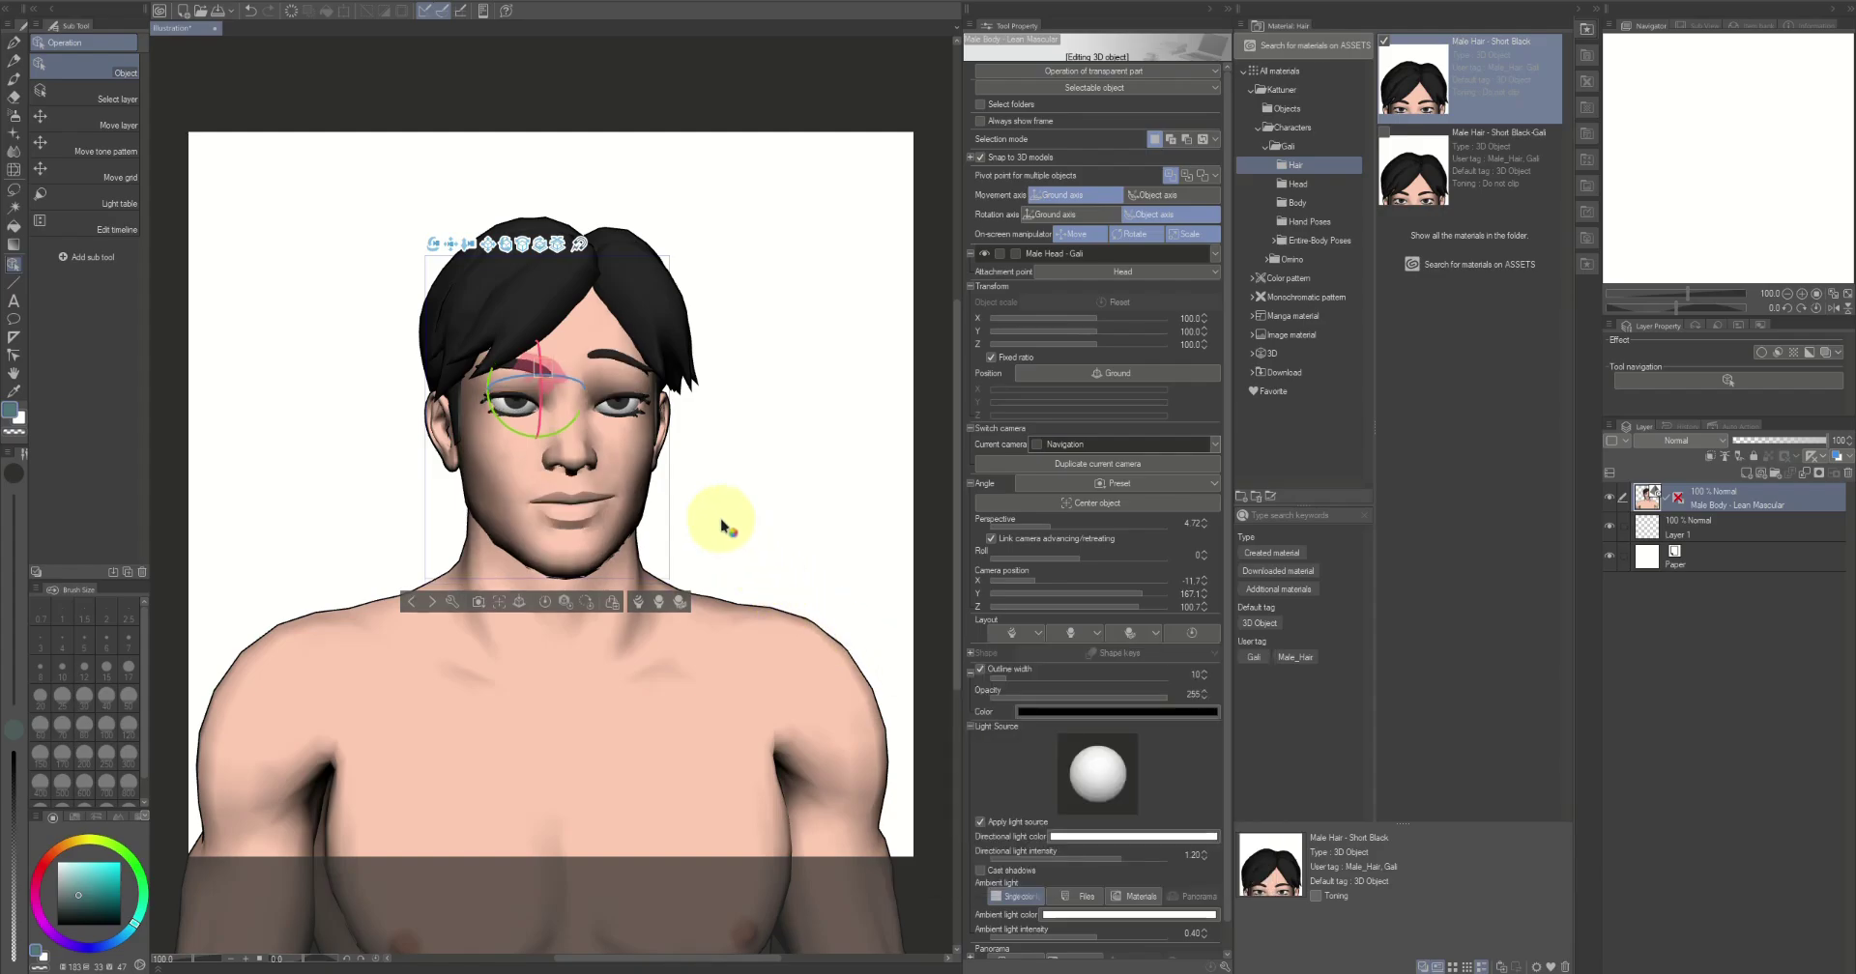
Rotate the inner eyebrow parts of the uninterested face downward, undoing the unwanted rotation along the way
{"action": "mouse_move", "coordinate": [715, 525]}
{"action": "left_mouse_down"}
{"action": "mouse_move", "coordinate": [692, 522]}
{"action": "mouse_move", "coordinate": [710, 512]}
{"action": "left_mouse_up"}
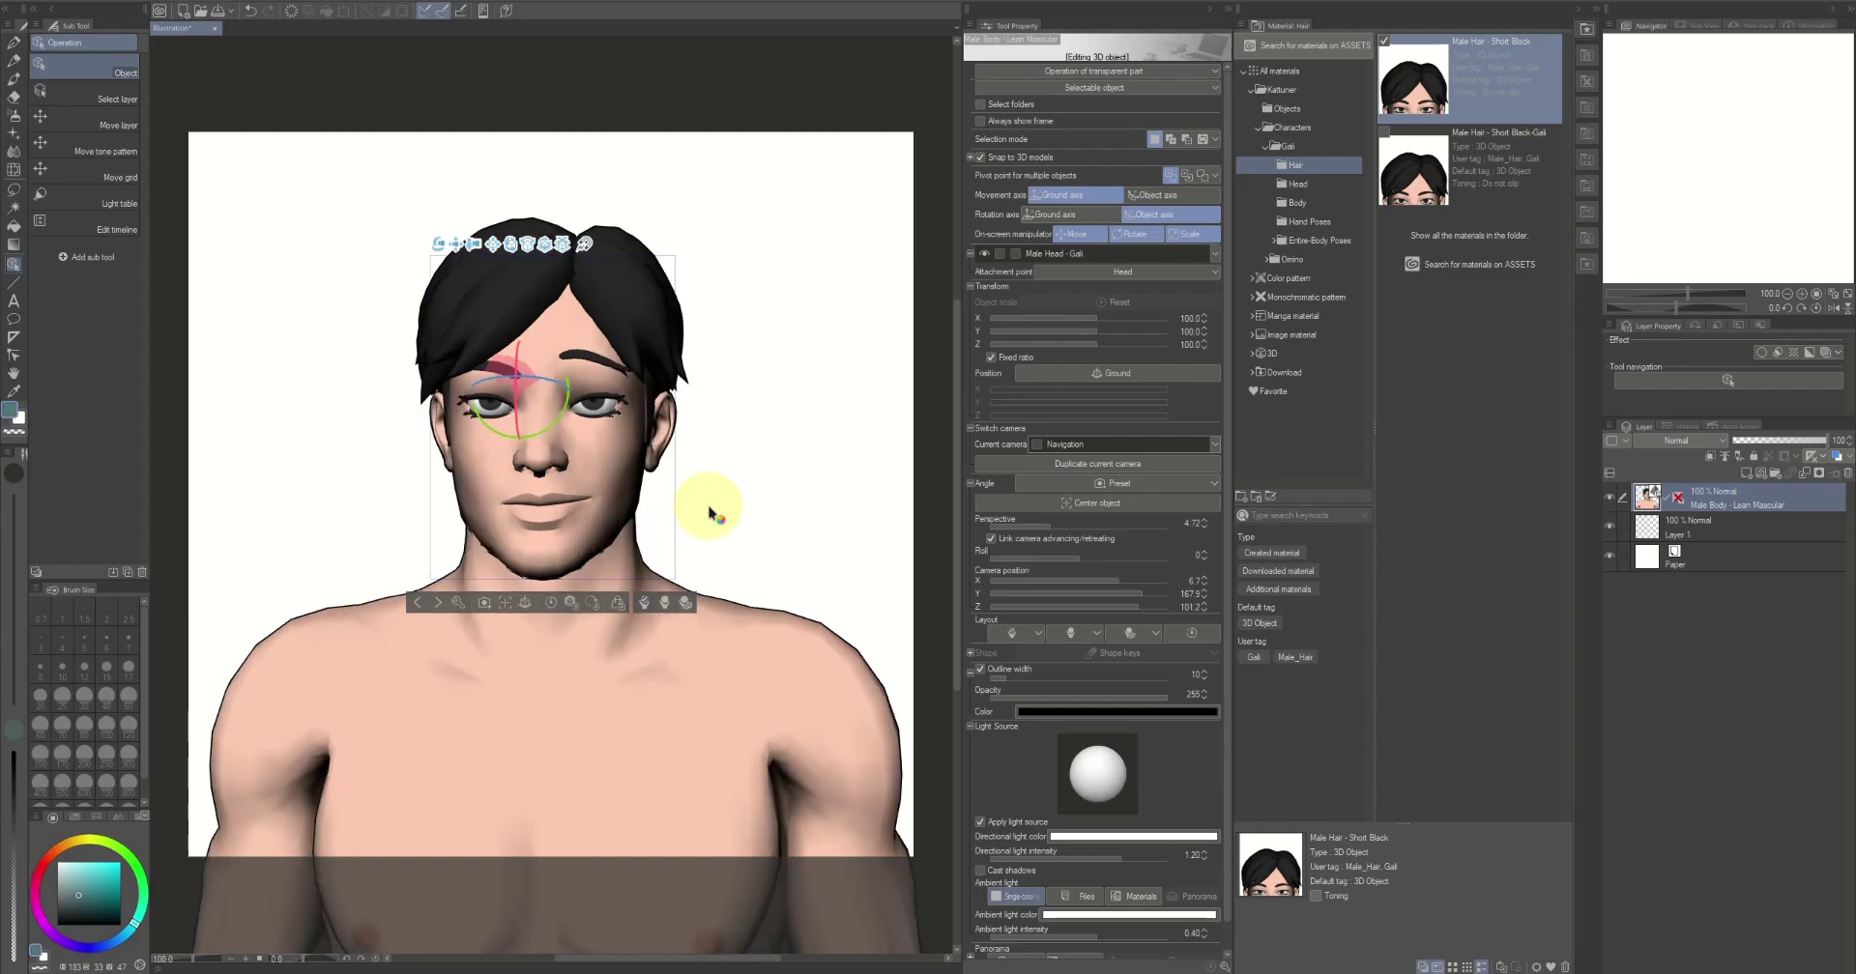
{"action": "left_click", "coordinate": [573, 362]}
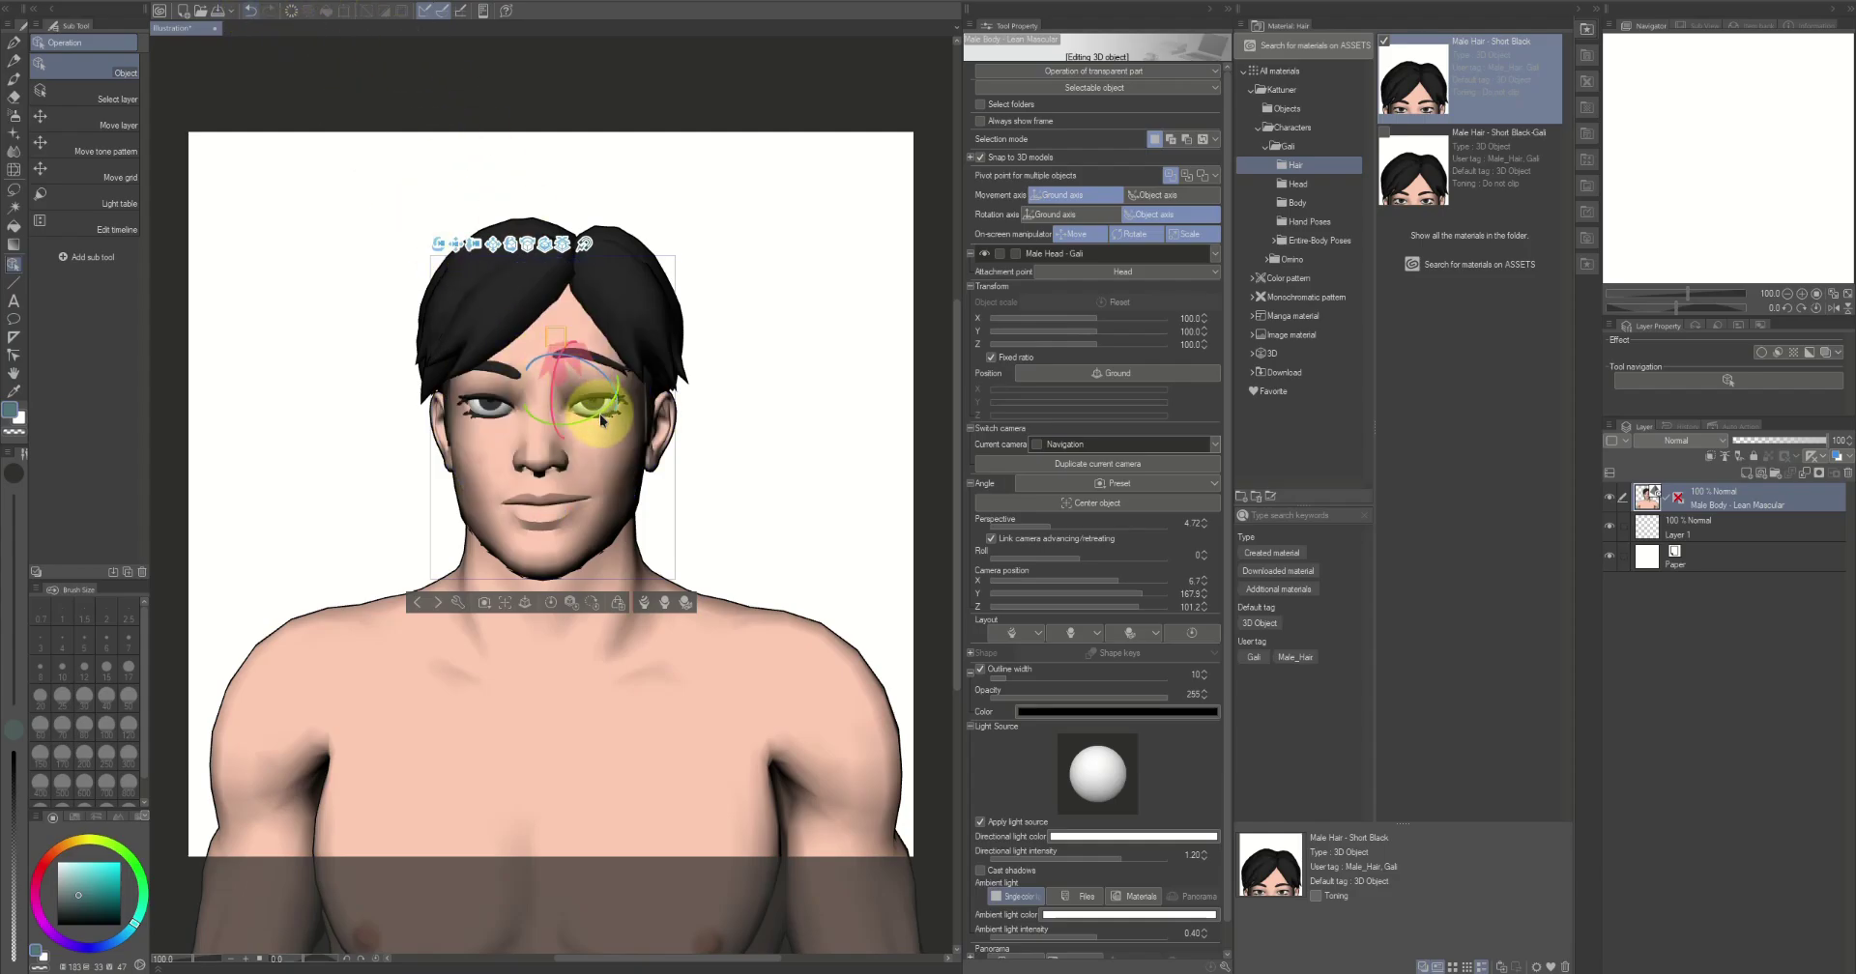
{"action": "key", "text": "ctrl+z"}
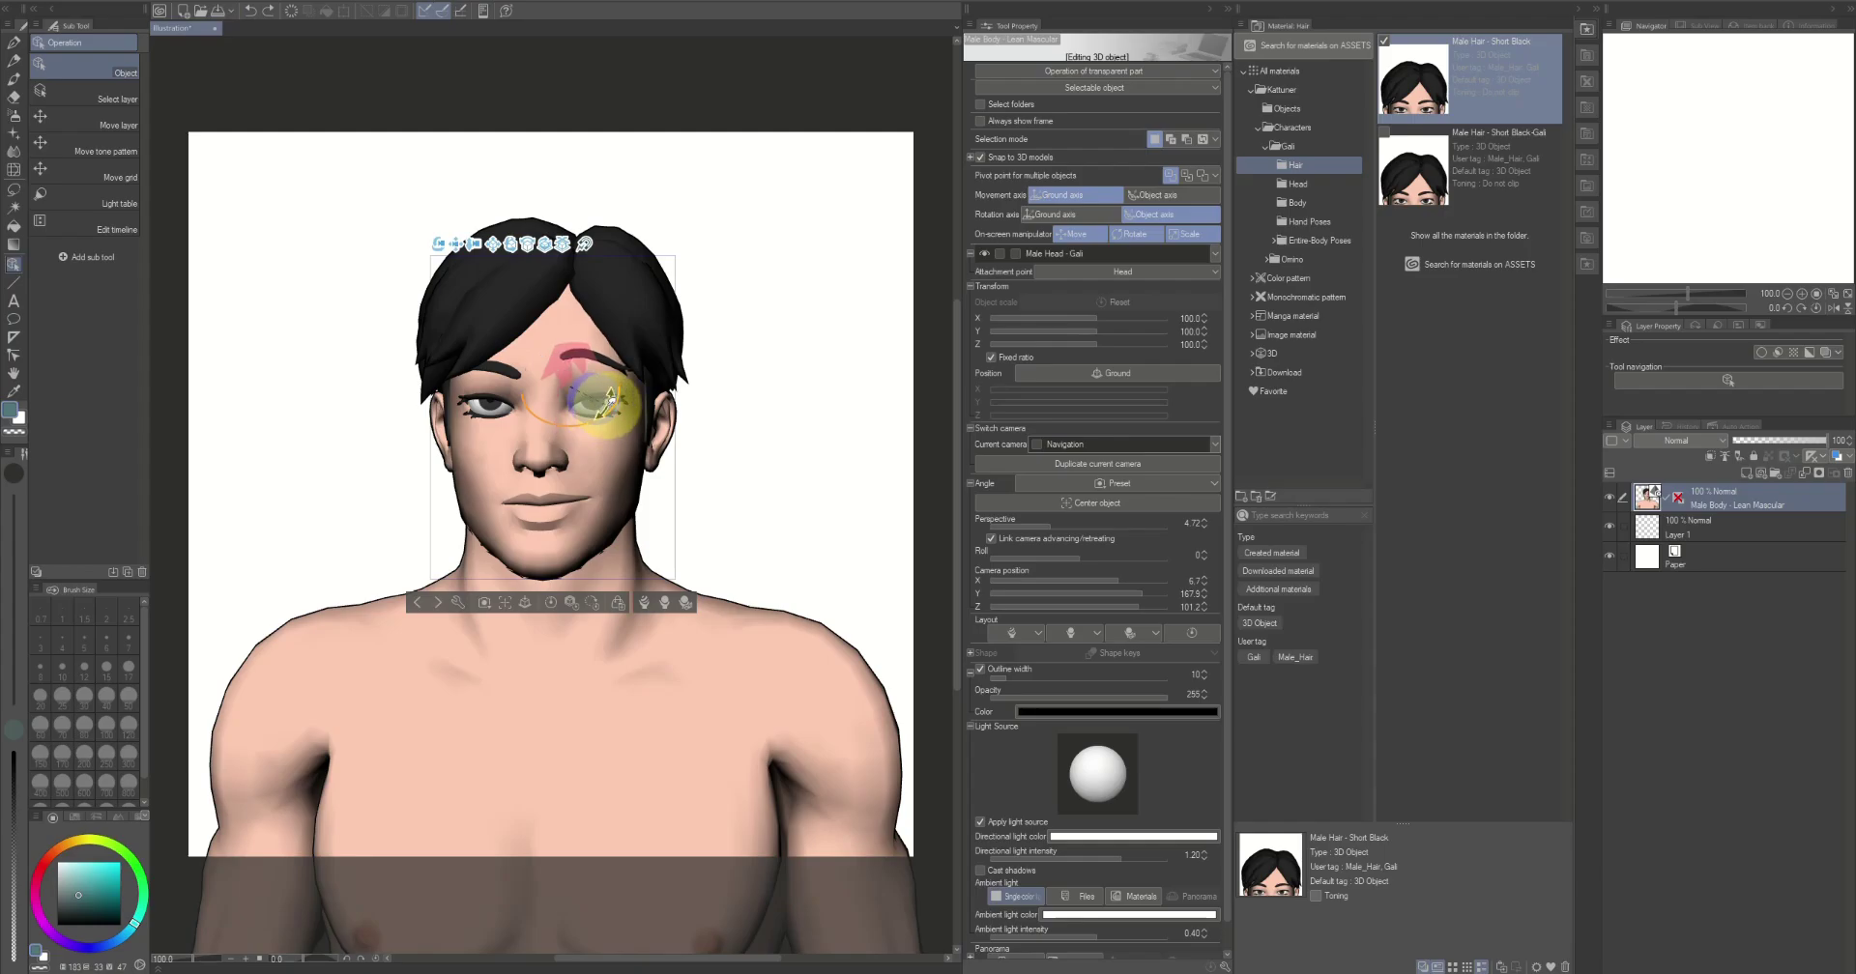
{"action": "left_click_drag", "start_coordinate": [613, 413], "coordinate": [565, 400]}
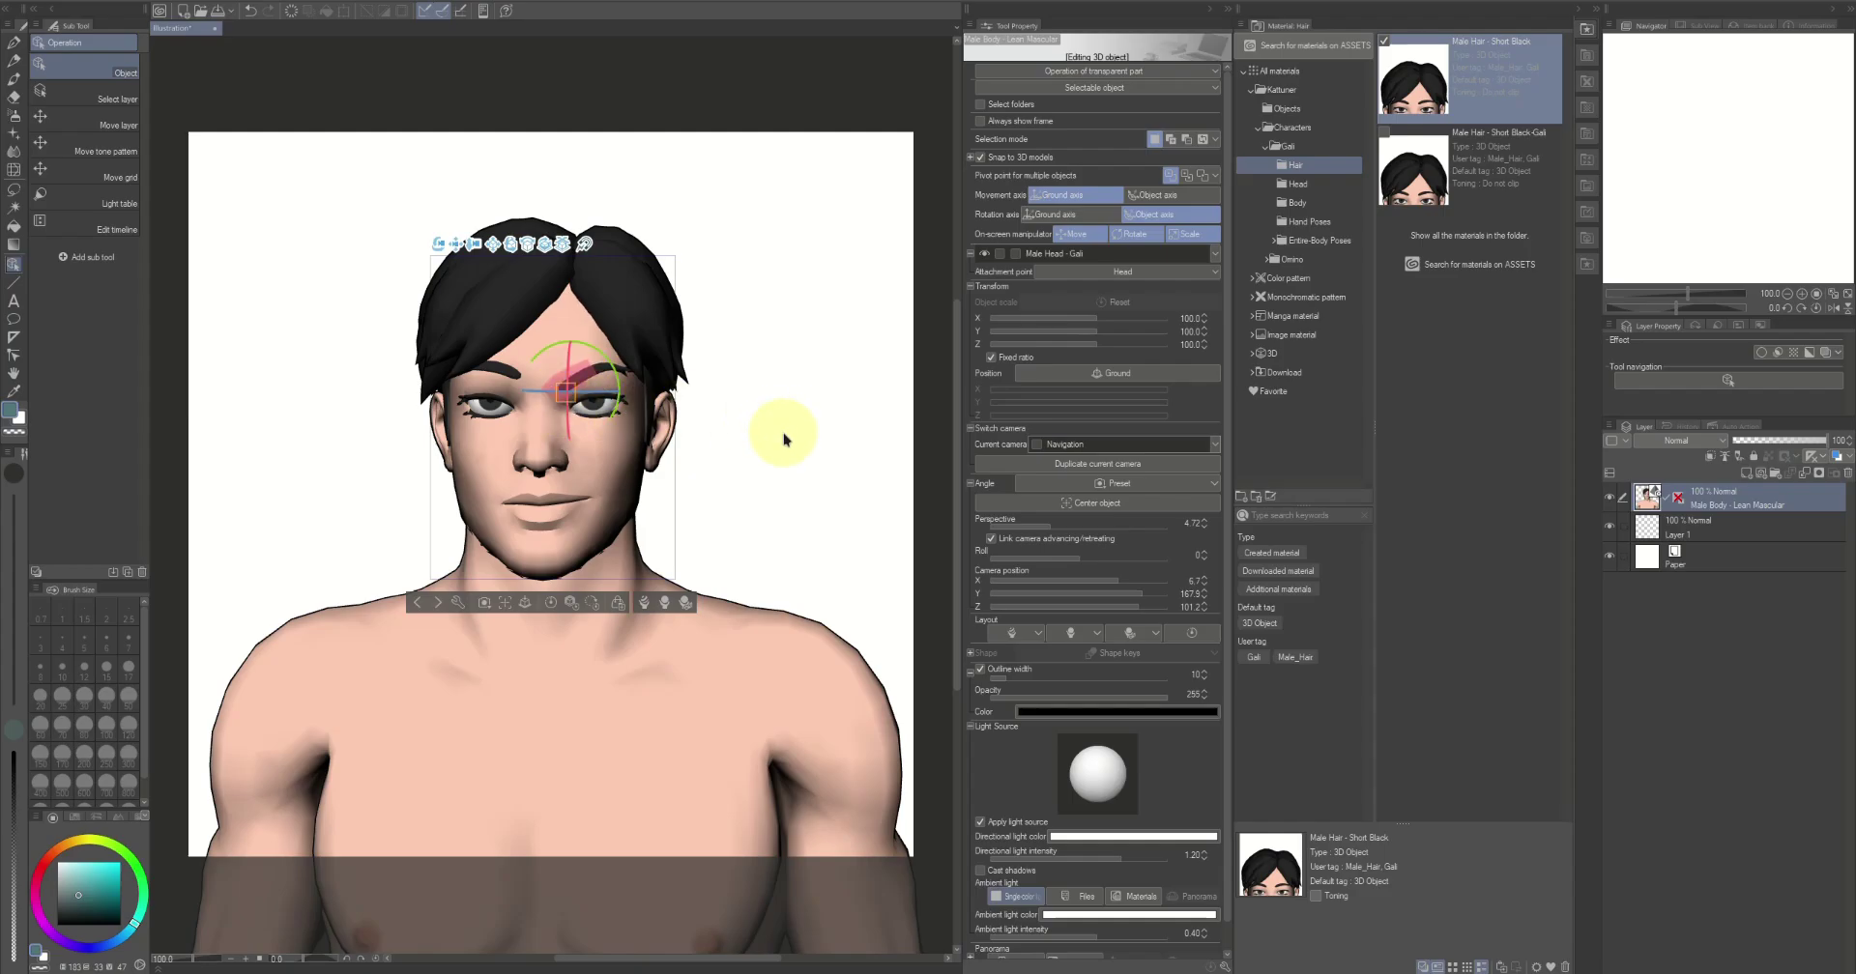
Rotate both eye parts of the head model so that the gaze turns to the same side
{"action": "mouse_move", "coordinate": [783, 434]}
{"action": "left_mouse_down"}
{"action": "mouse_move", "coordinate": [843, 417]}
{"action": "mouse_move", "coordinate": [788, 410]}
{"action": "left_mouse_up"}
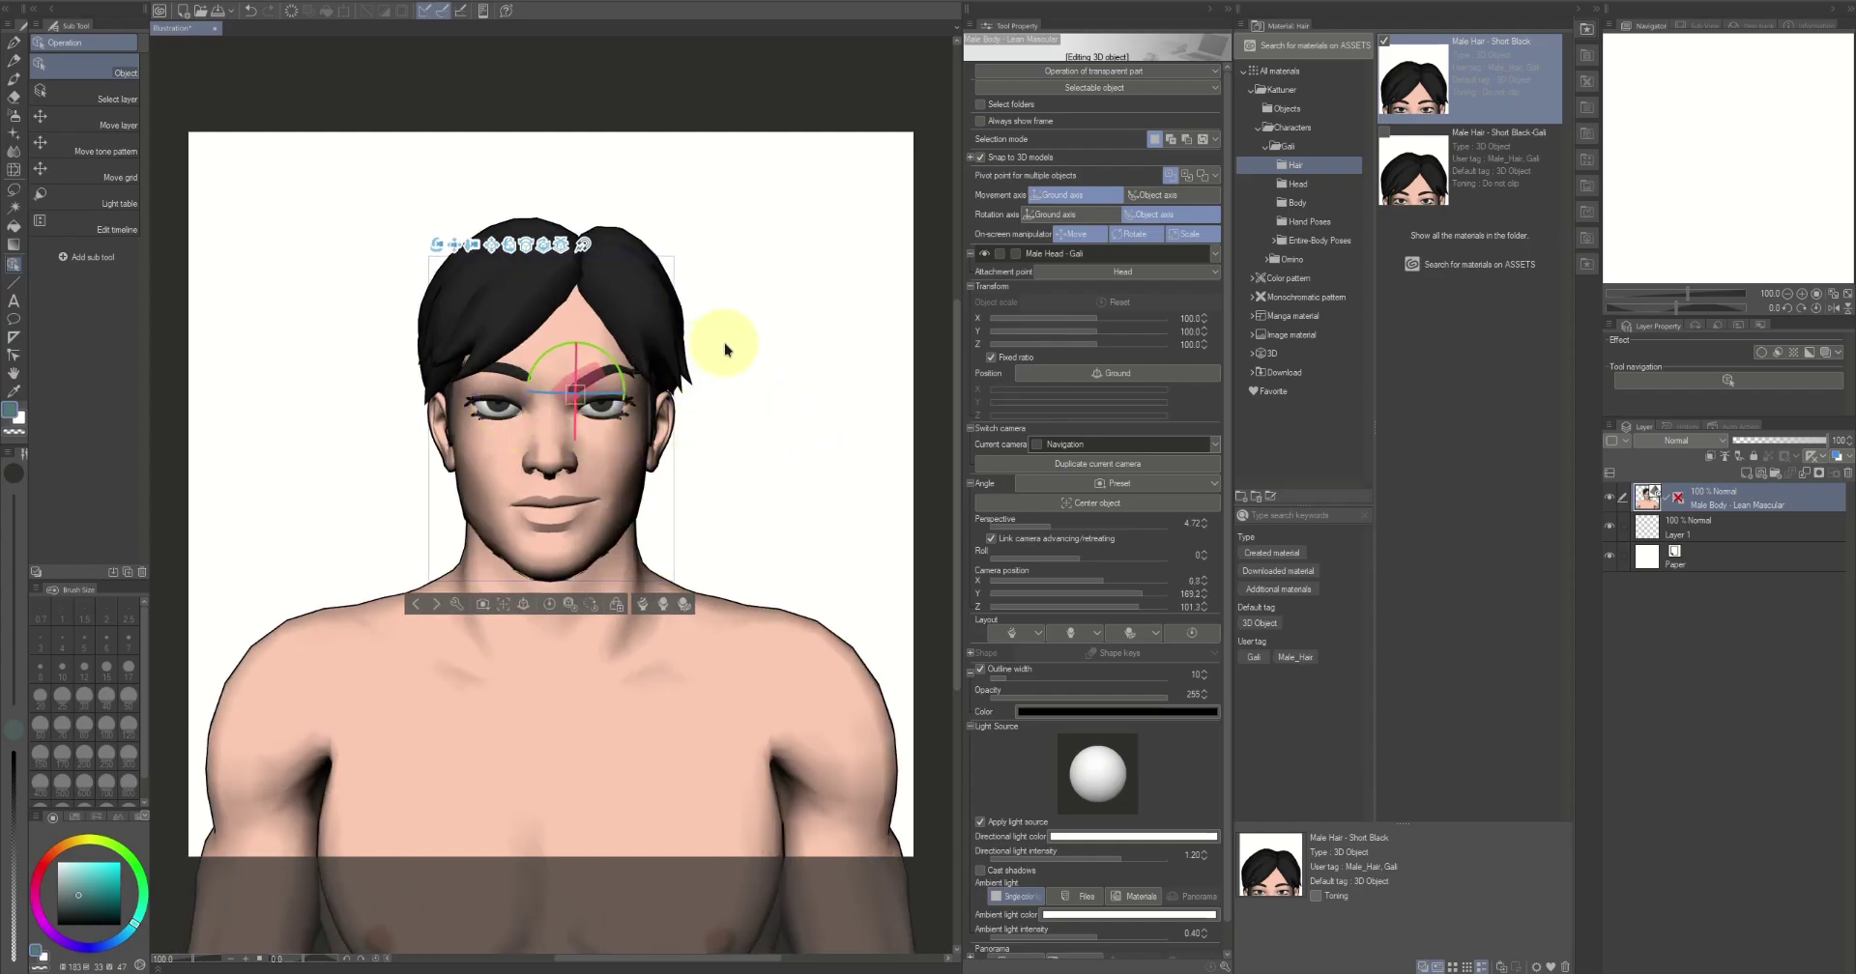
{"action": "scroll", "coordinate": [754, 399], "scroll_direction": "up", "scroll_amount": 3}
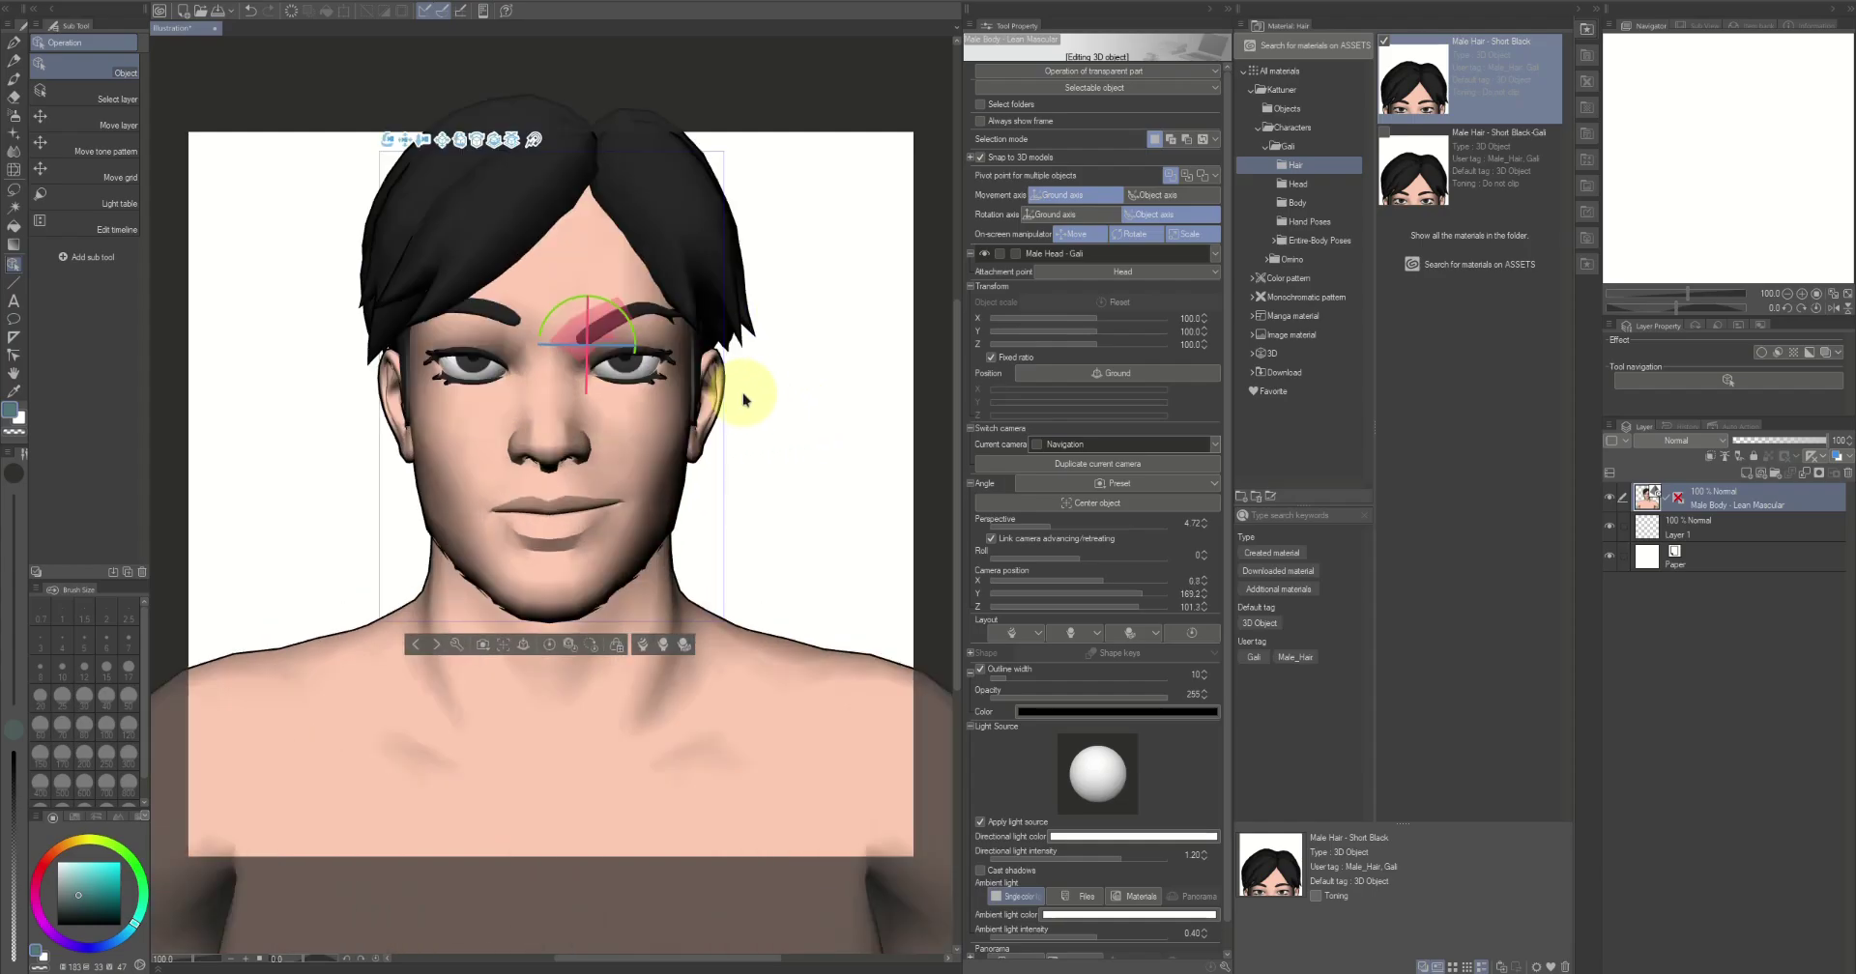
{"action": "left_click", "coordinate": [476, 369]}
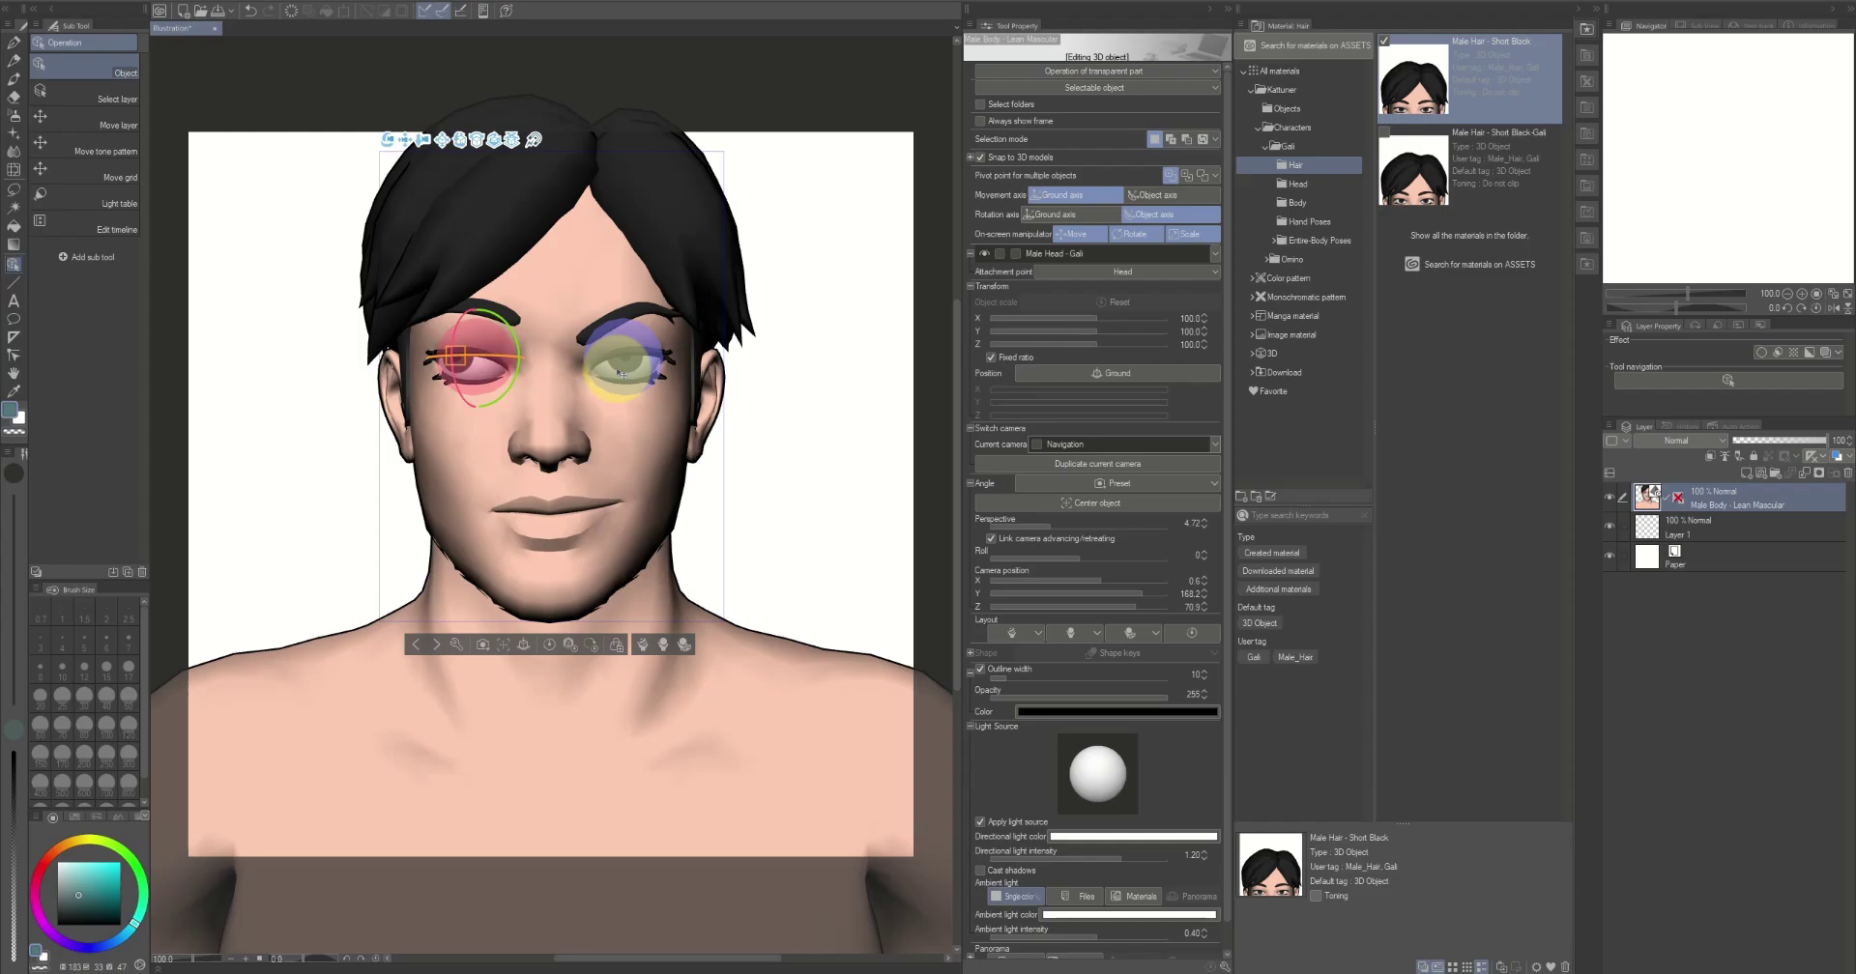
{"action": "left_click", "coordinate": [621, 374]}
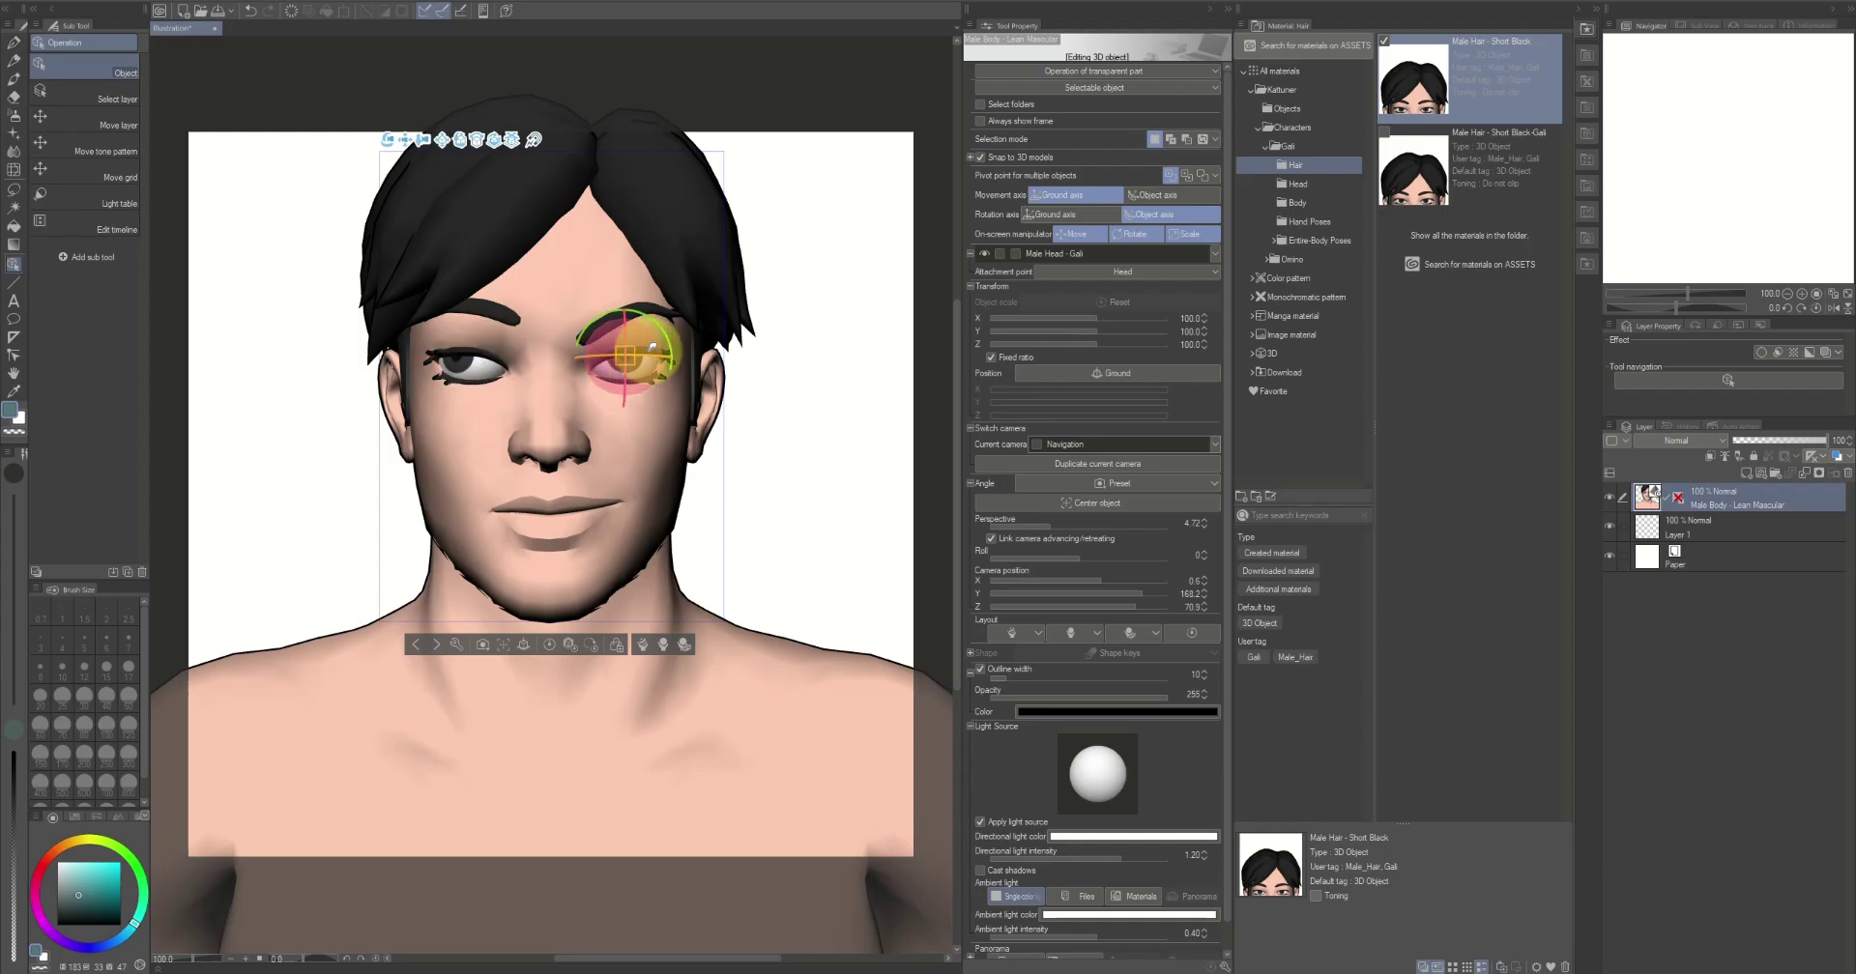
{"action": "left_click_drag", "start_coordinate": [649, 352], "coordinate": [605, 377]}
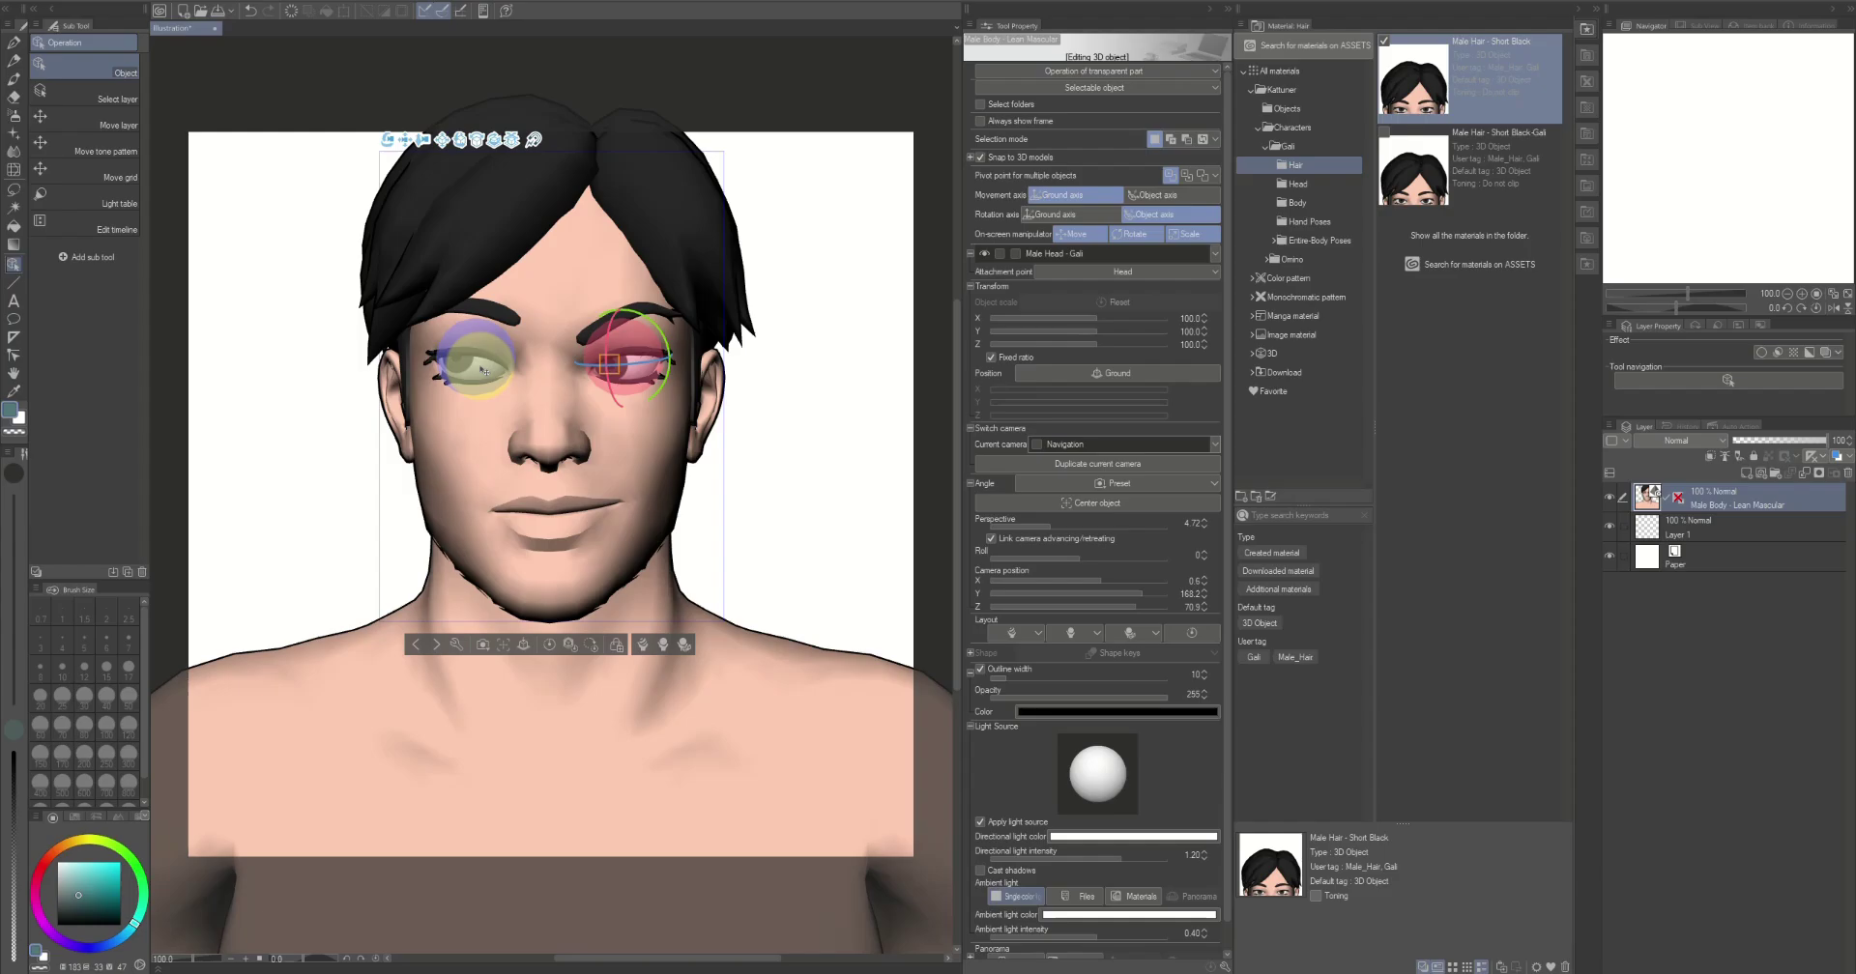
{"action": "left_click", "coordinate": [483, 370]}
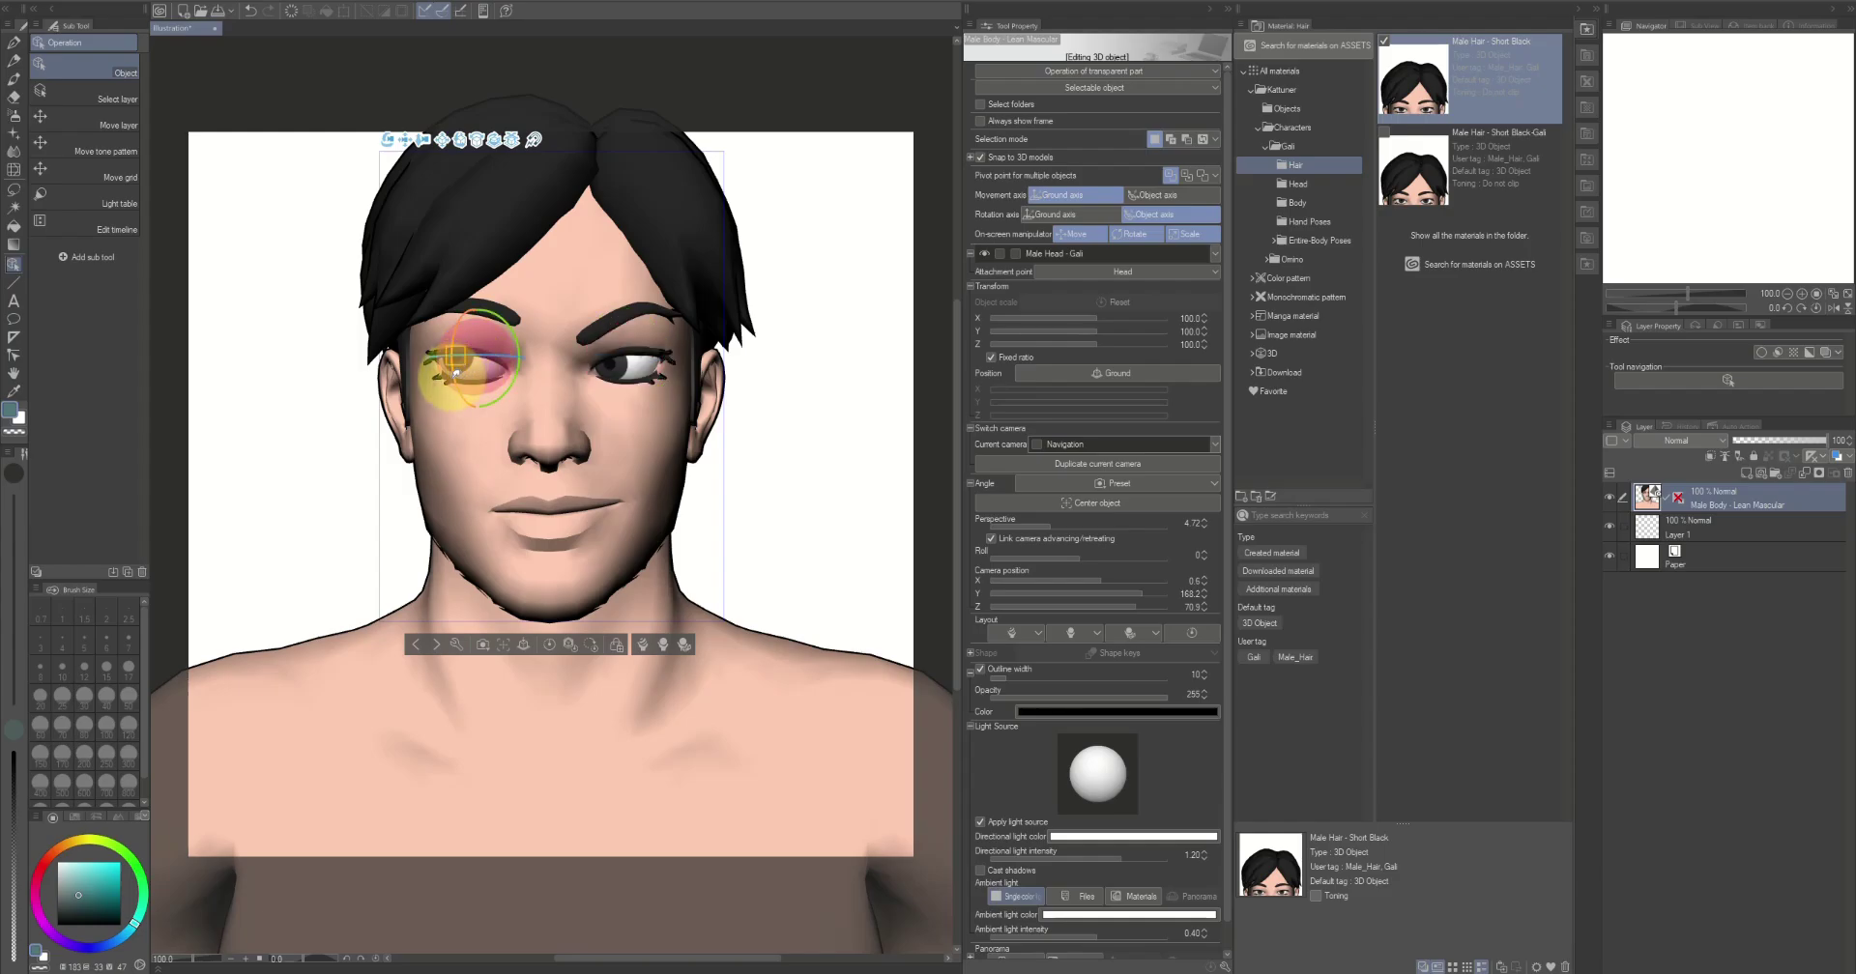
{"action": "left_click_drag", "start_coordinate": [456, 373], "coordinate": [449, 384]}
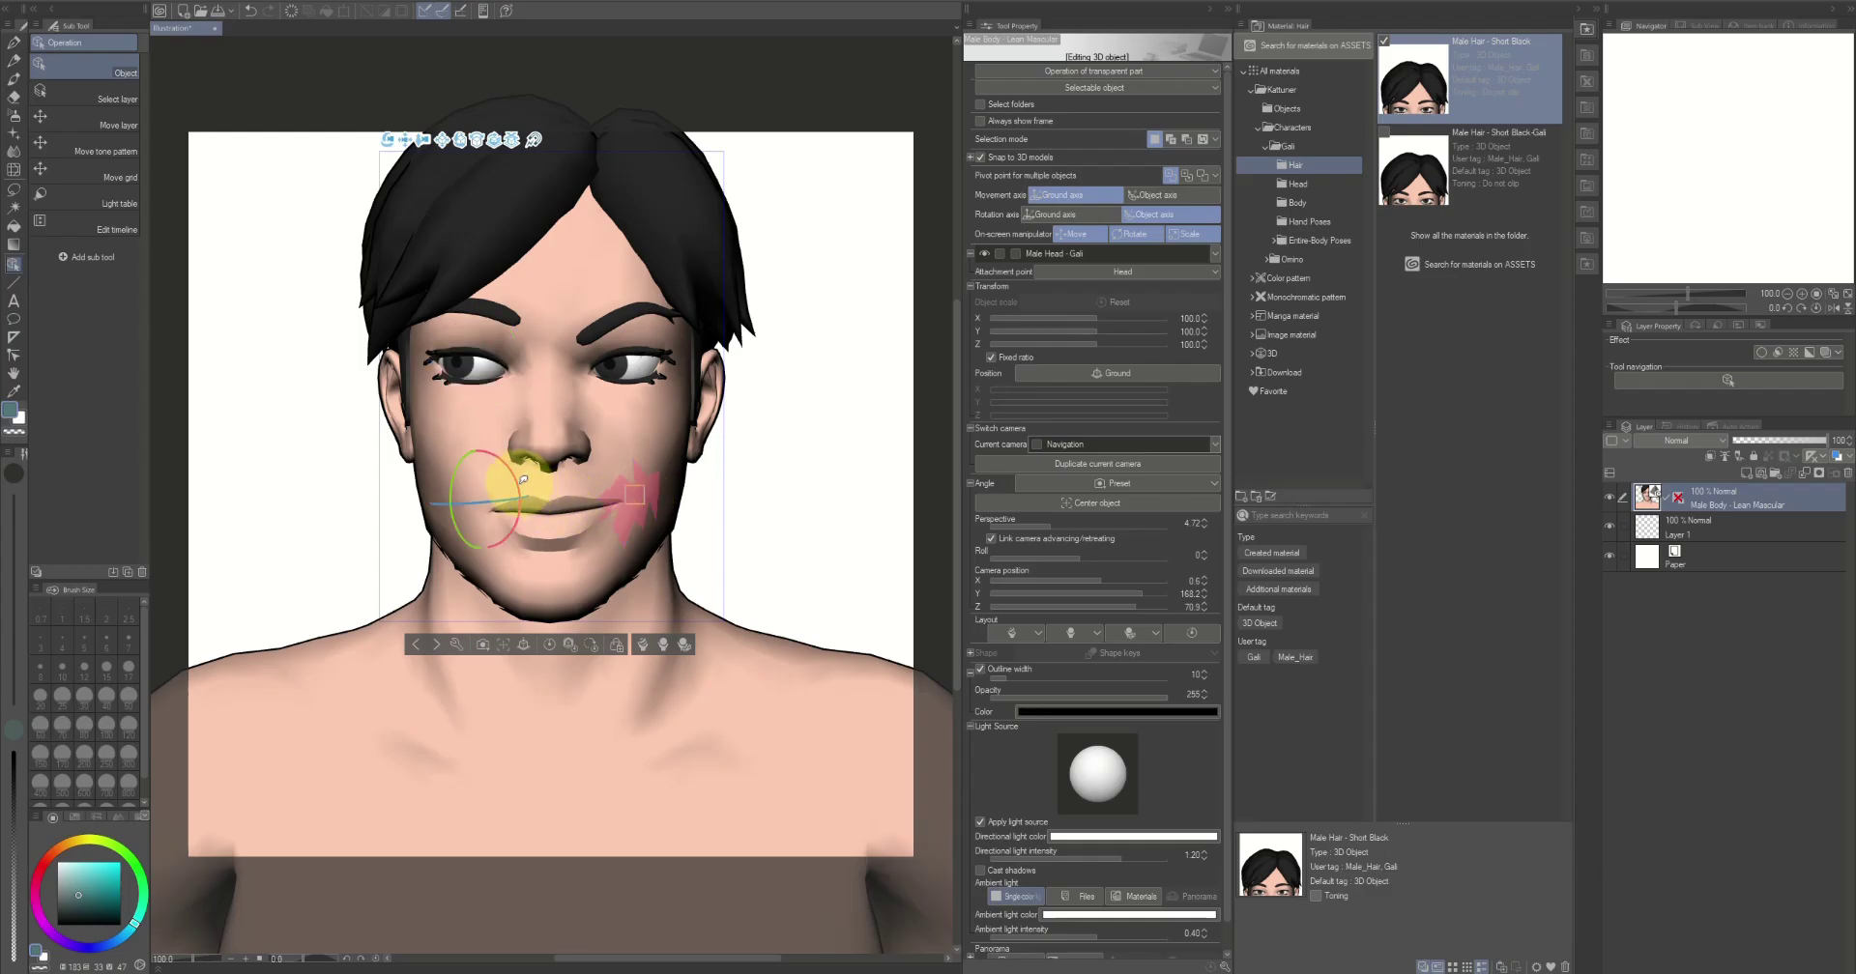
Rotate the selected mouth-corner part upward to give the face a one-sided smirk
{"action": "left_click", "coordinate": [520, 478]}
{"action": "left_click_drag", "start_coordinate": [541, 467], "coordinate": [539, 464]}
{"action": "left_click", "coordinate": [786, 494]}
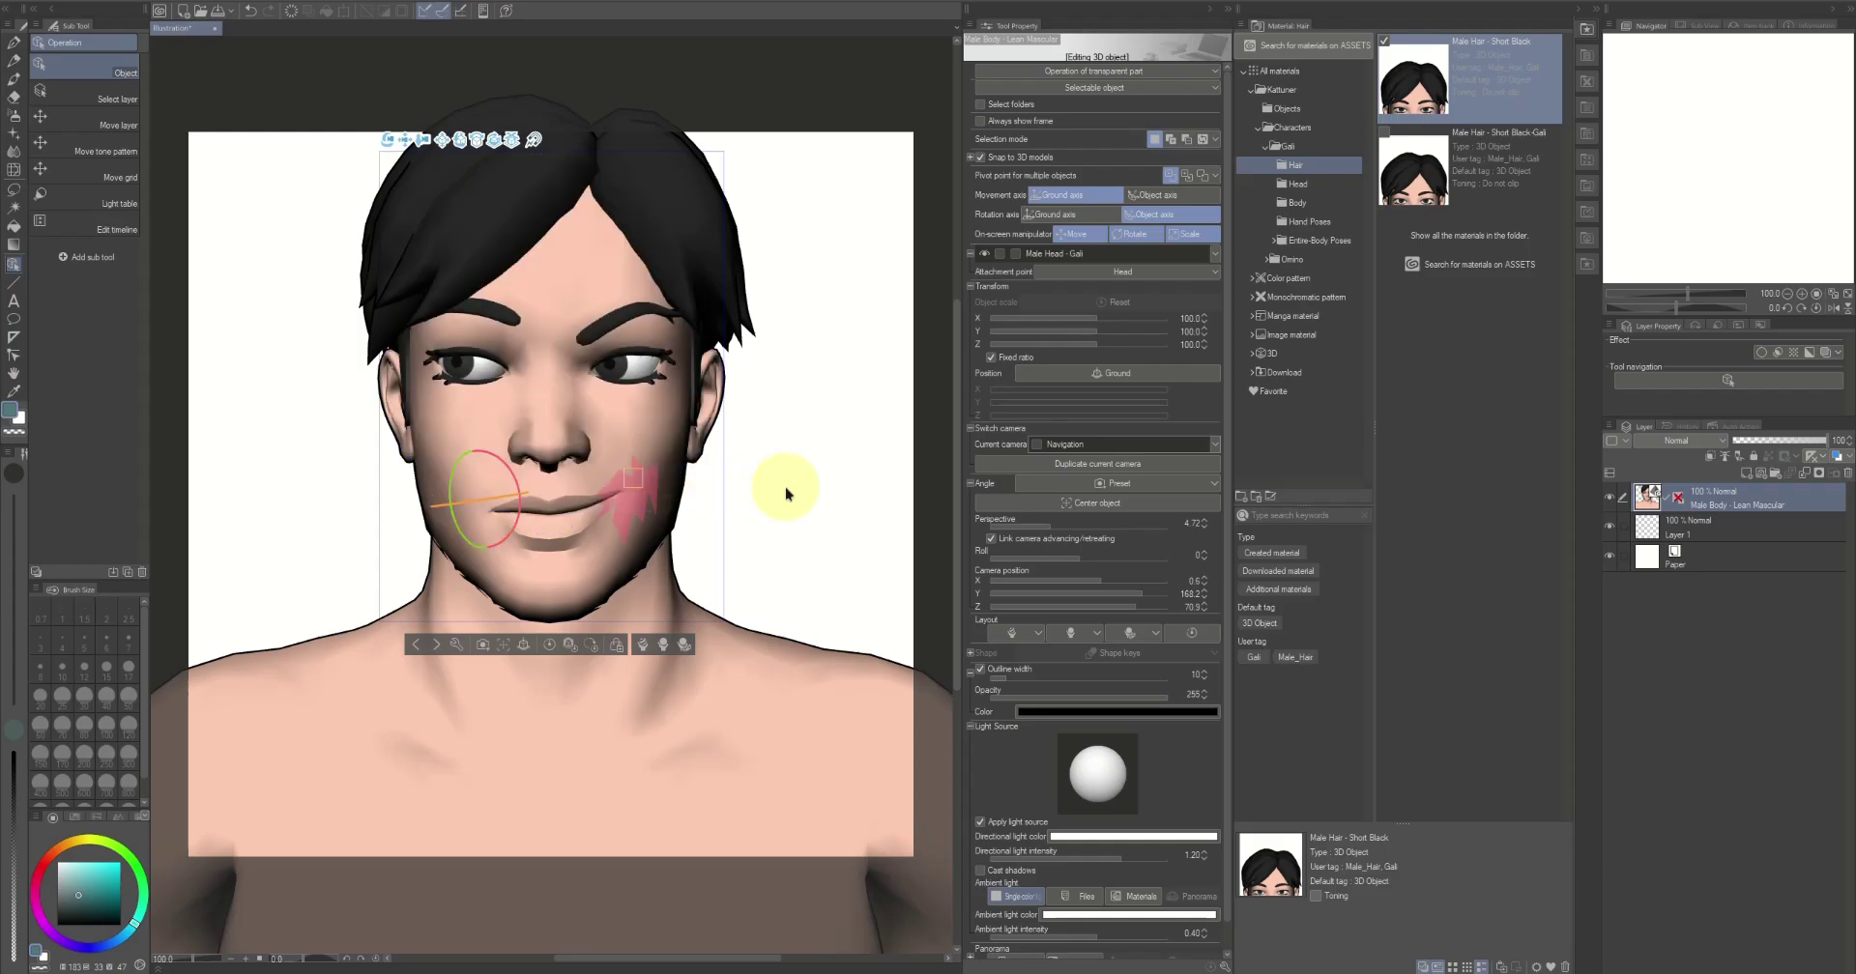
View the posed face from a wider, angled view and select the Male Hair - Short Black model
{"action": "scroll", "coordinate": [641, 375], "scroll_direction": "down", "scroll_amount": 5}
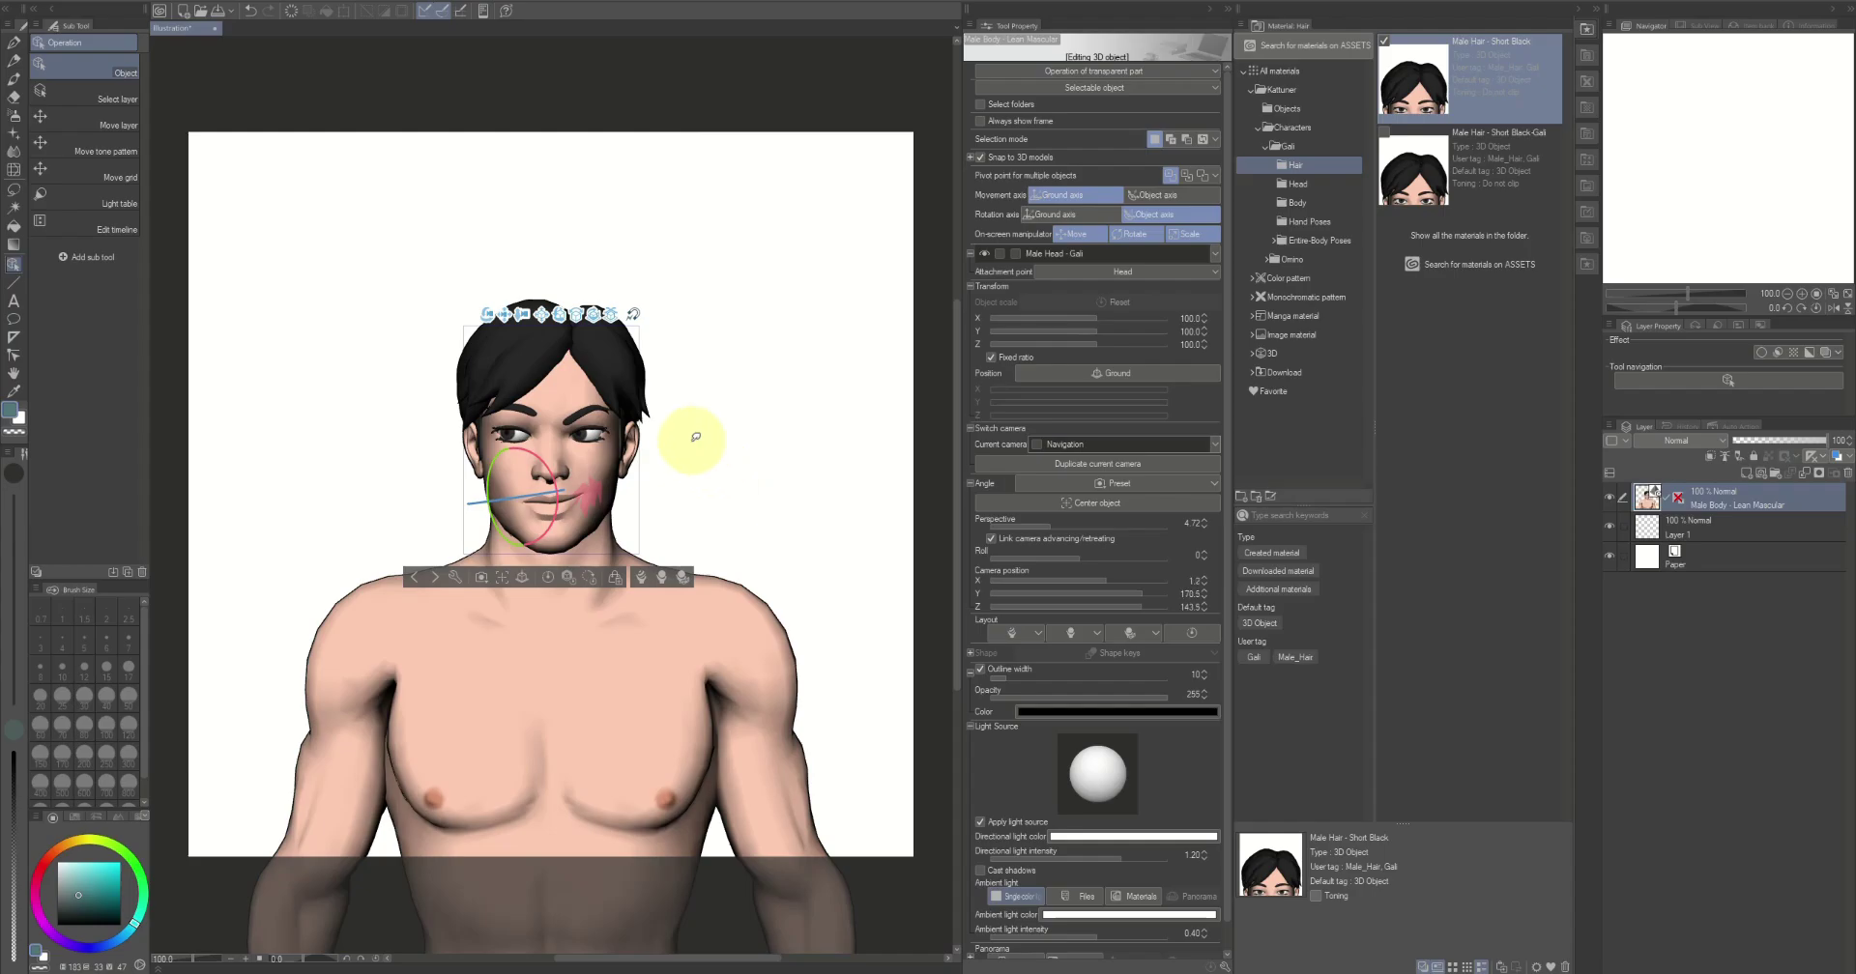
{"action": "scroll", "coordinate": [695, 437], "scroll_direction": "down", "scroll_amount": 5}
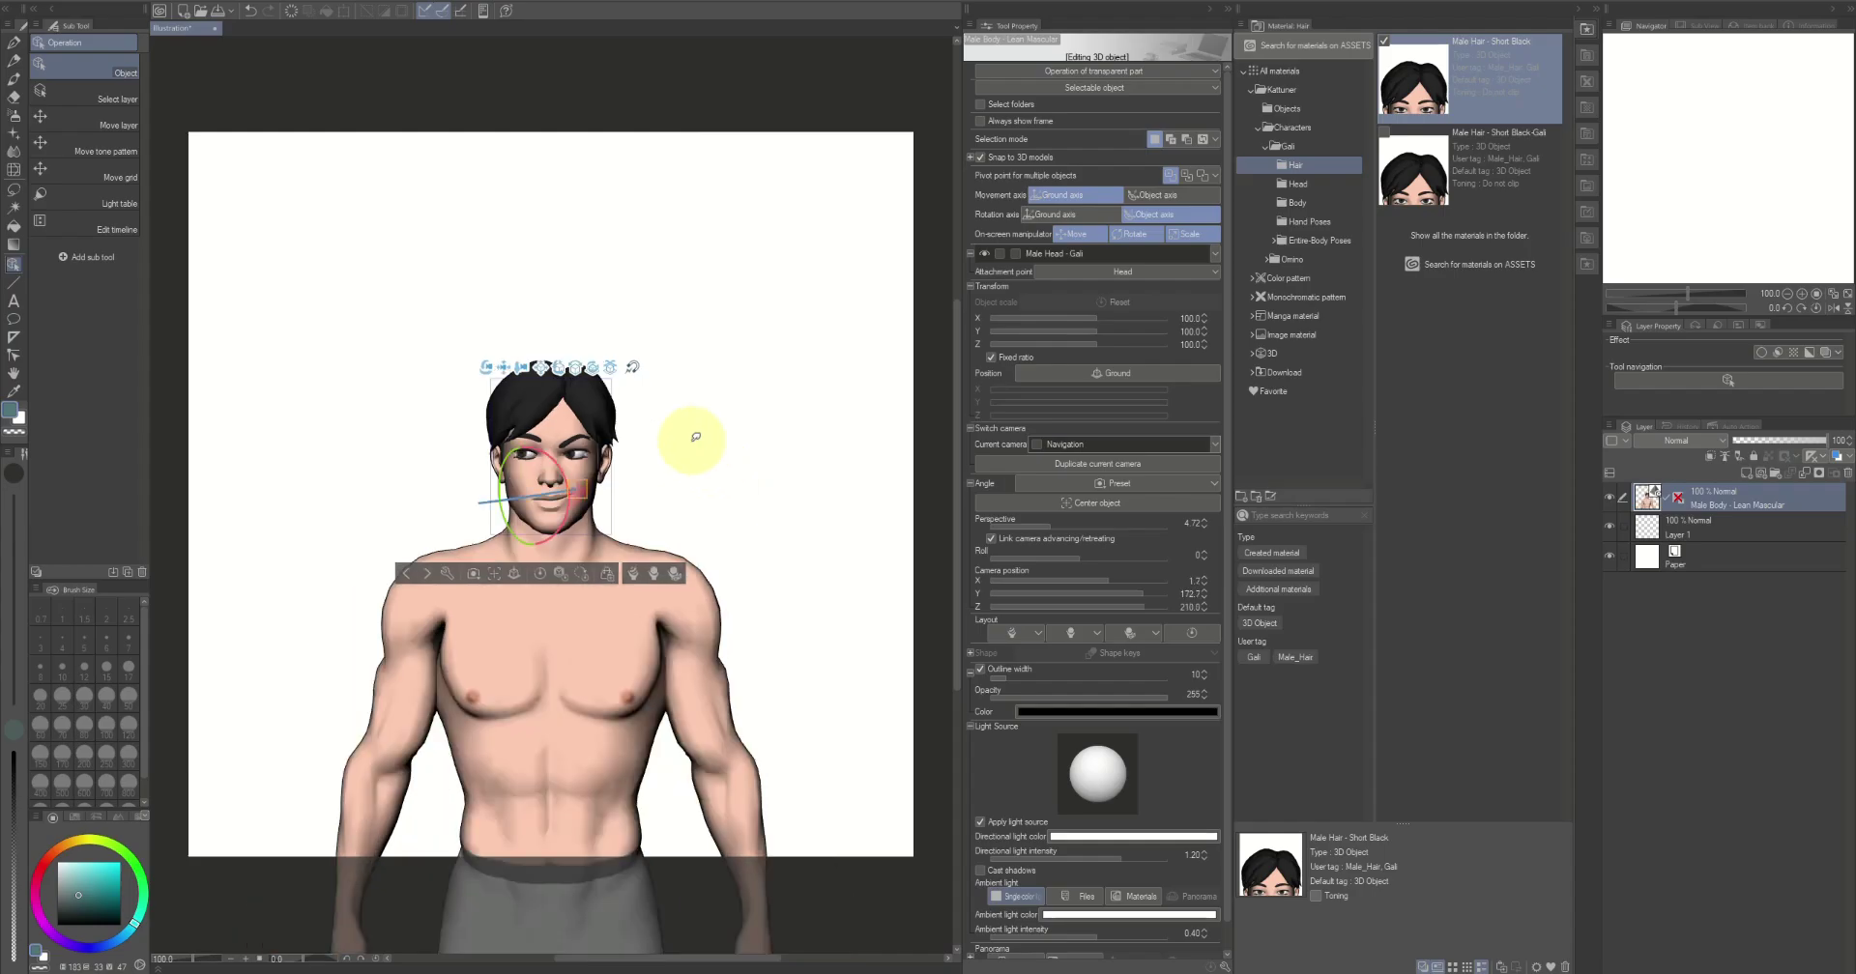
{"action": "mouse_move", "coordinate": [651, 444]}
{"action": "left_mouse_down"}
{"action": "mouse_move", "coordinate": [569, 462]}
{"action": "mouse_move", "coordinate": [849, 455]}
{"action": "mouse_move", "coordinate": [809, 498]}
{"action": "mouse_move", "coordinate": [705, 432]}
{"action": "mouse_move", "coordinate": [650, 422]}
{"action": "mouse_move", "coordinate": [676, 458]}
{"action": "left_mouse_up"}
{"action": "scroll", "coordinate": [680, 460], "scroll_direction": "up", "scroll_amount": 2}
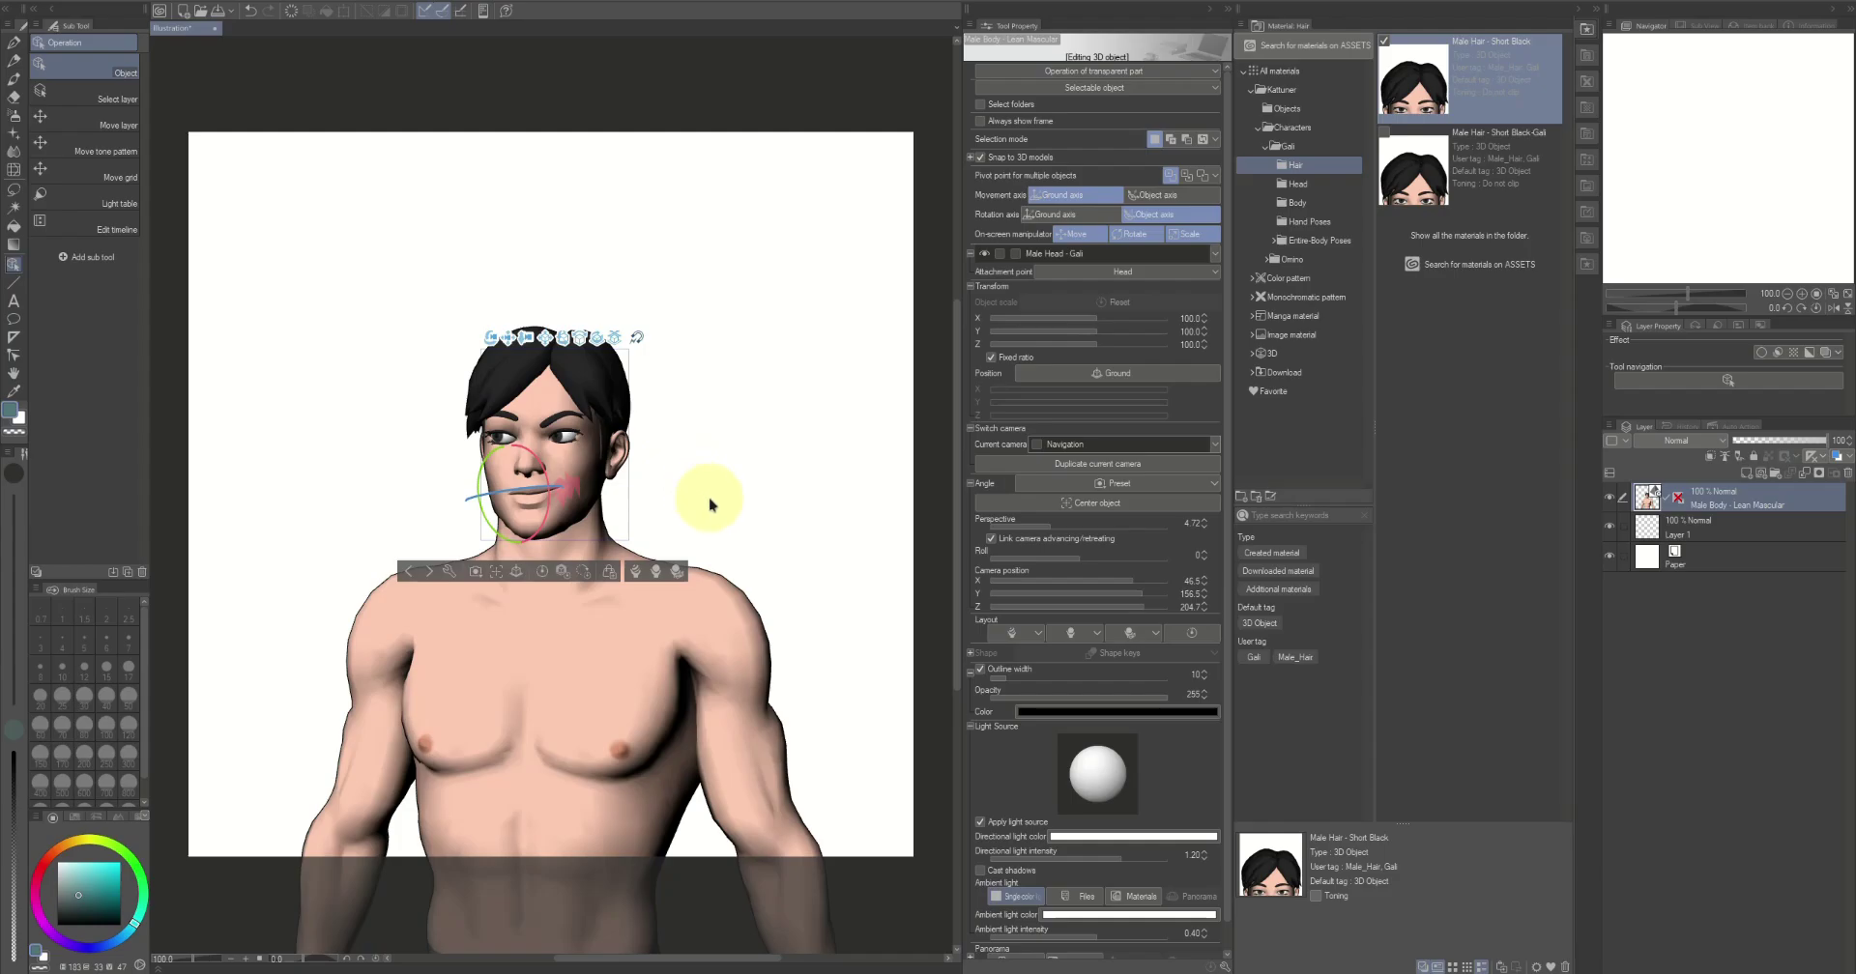
{"action": "scroll", "coordinate": [711, 503], "scroll_direction": "up", "scroll_amount": 3}
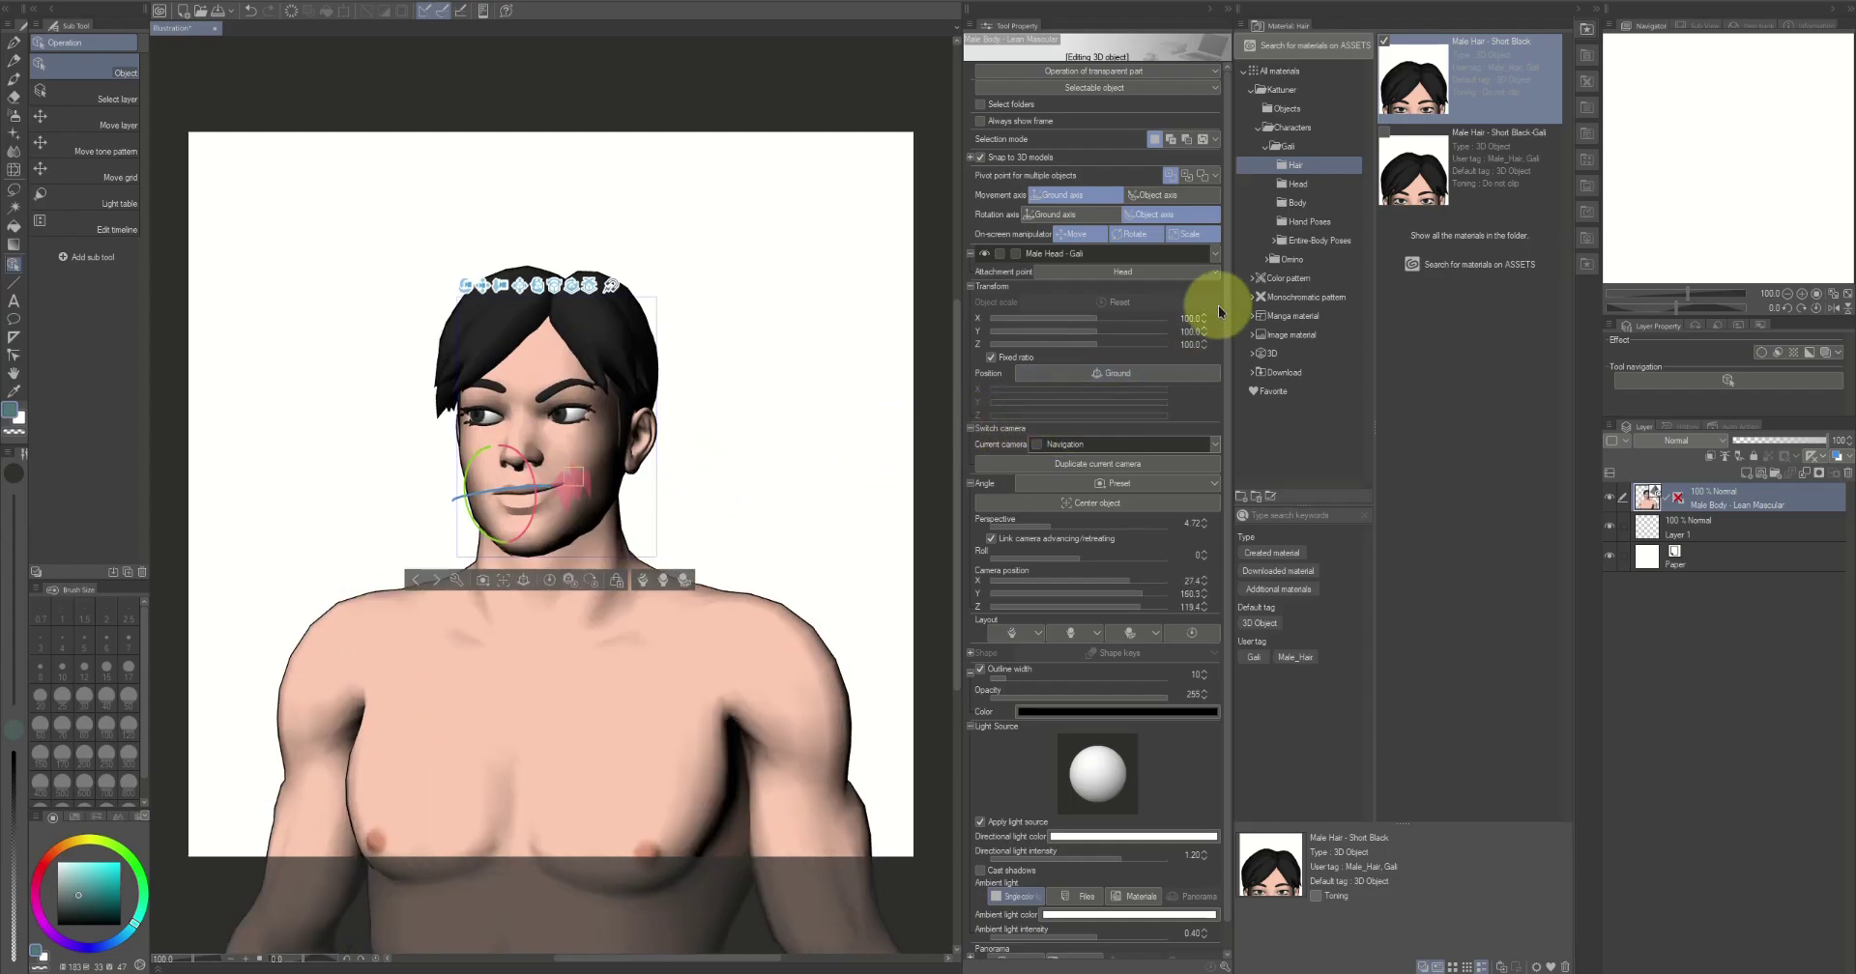
{"action": "left_click", "coordinate": [1215, 252]}
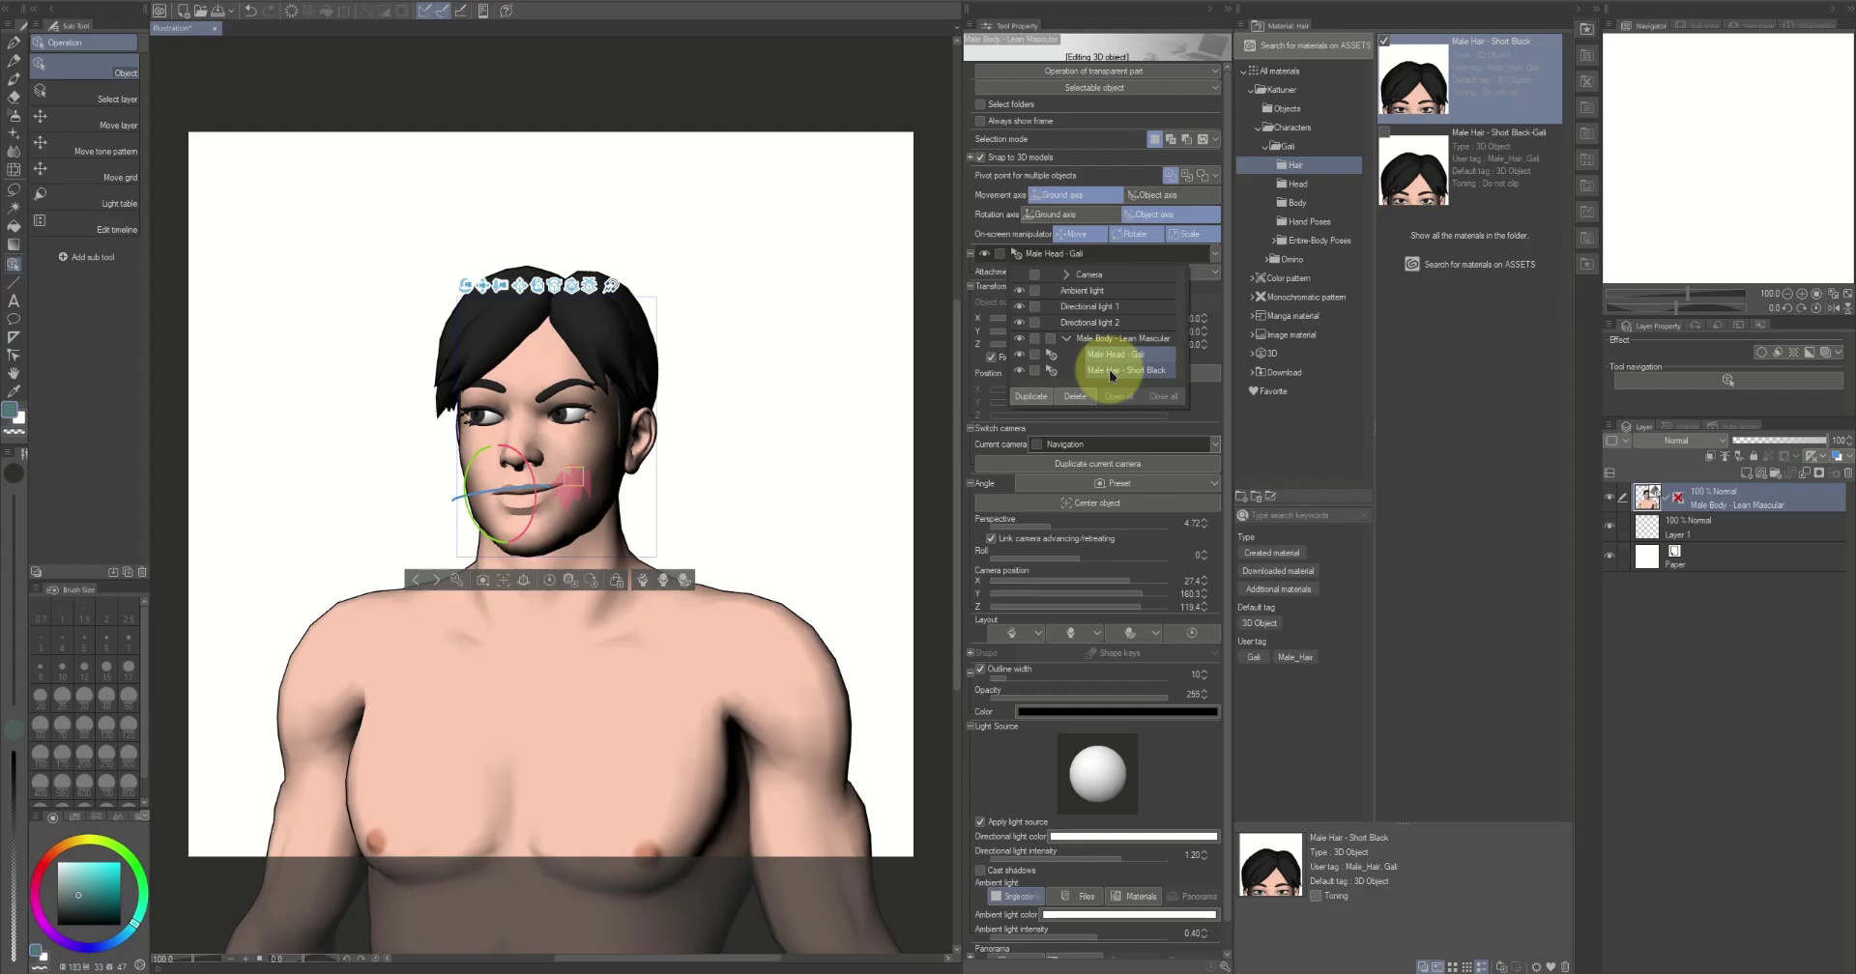
{"action": "left_click", "coordinate": [1112, 372]}
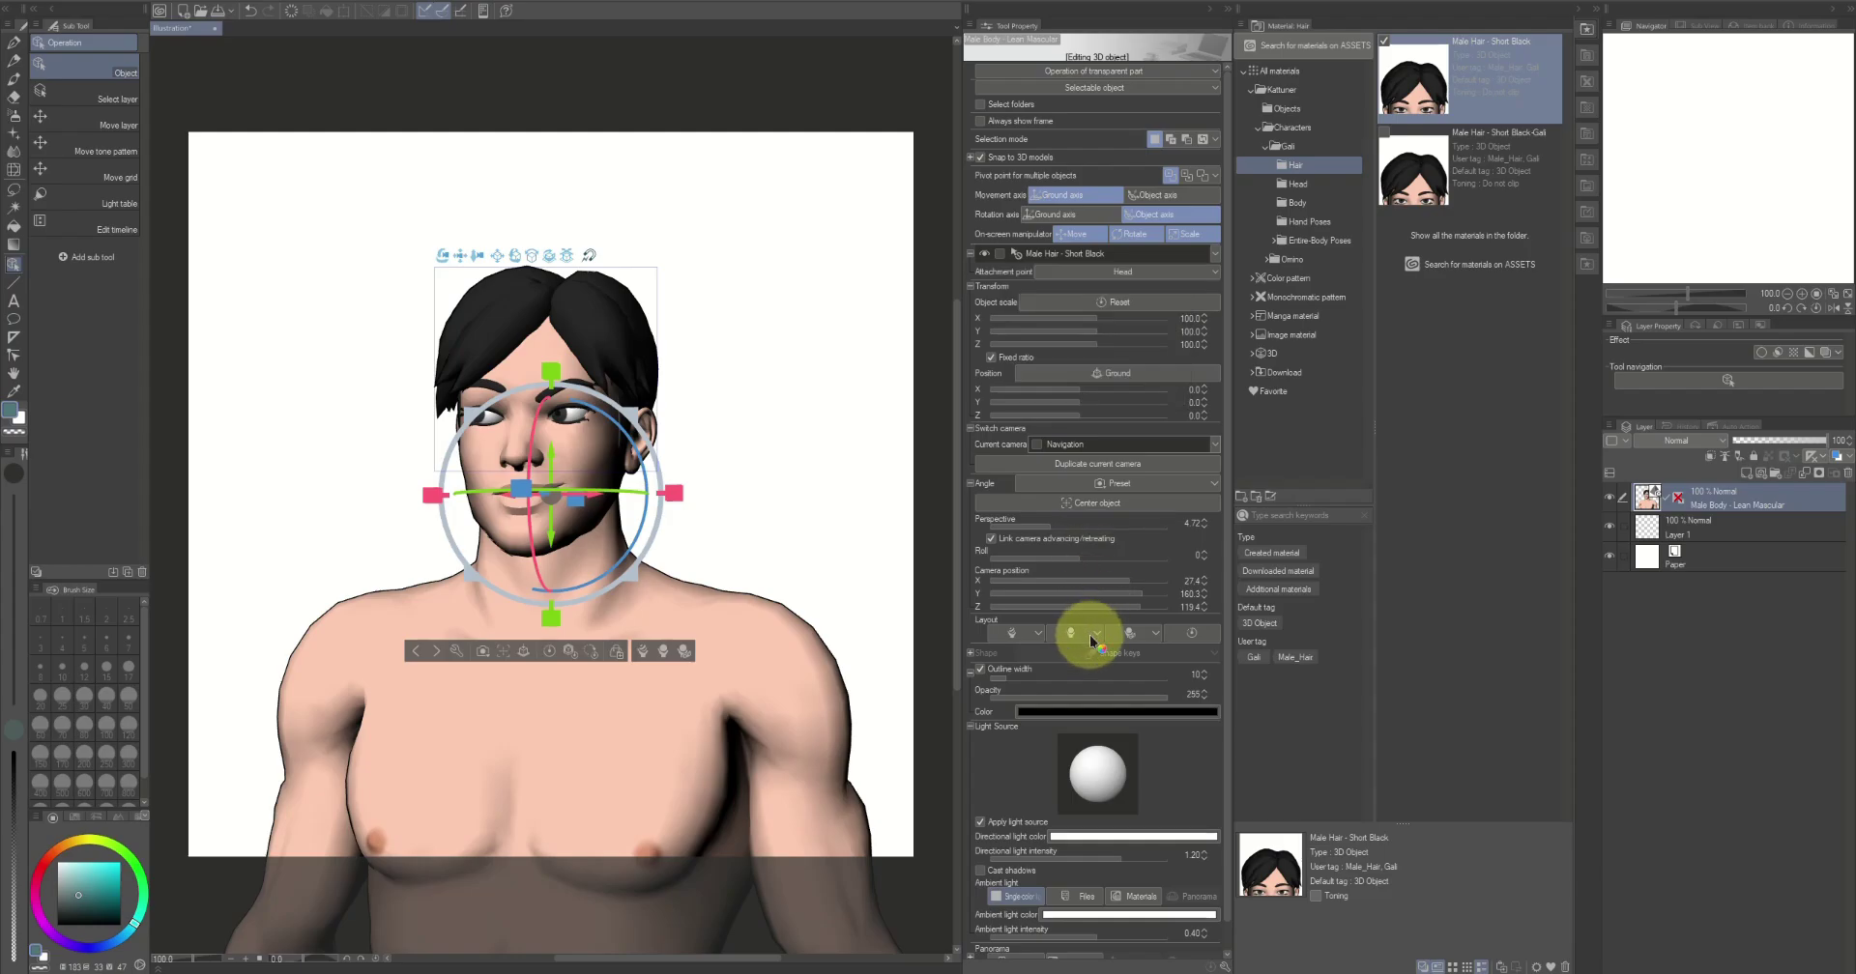
Try the wind-blown layout presets of the short black hair model and keep 07.Blown from below
{"action": "left_click", "coordinate": [1088, 634]}
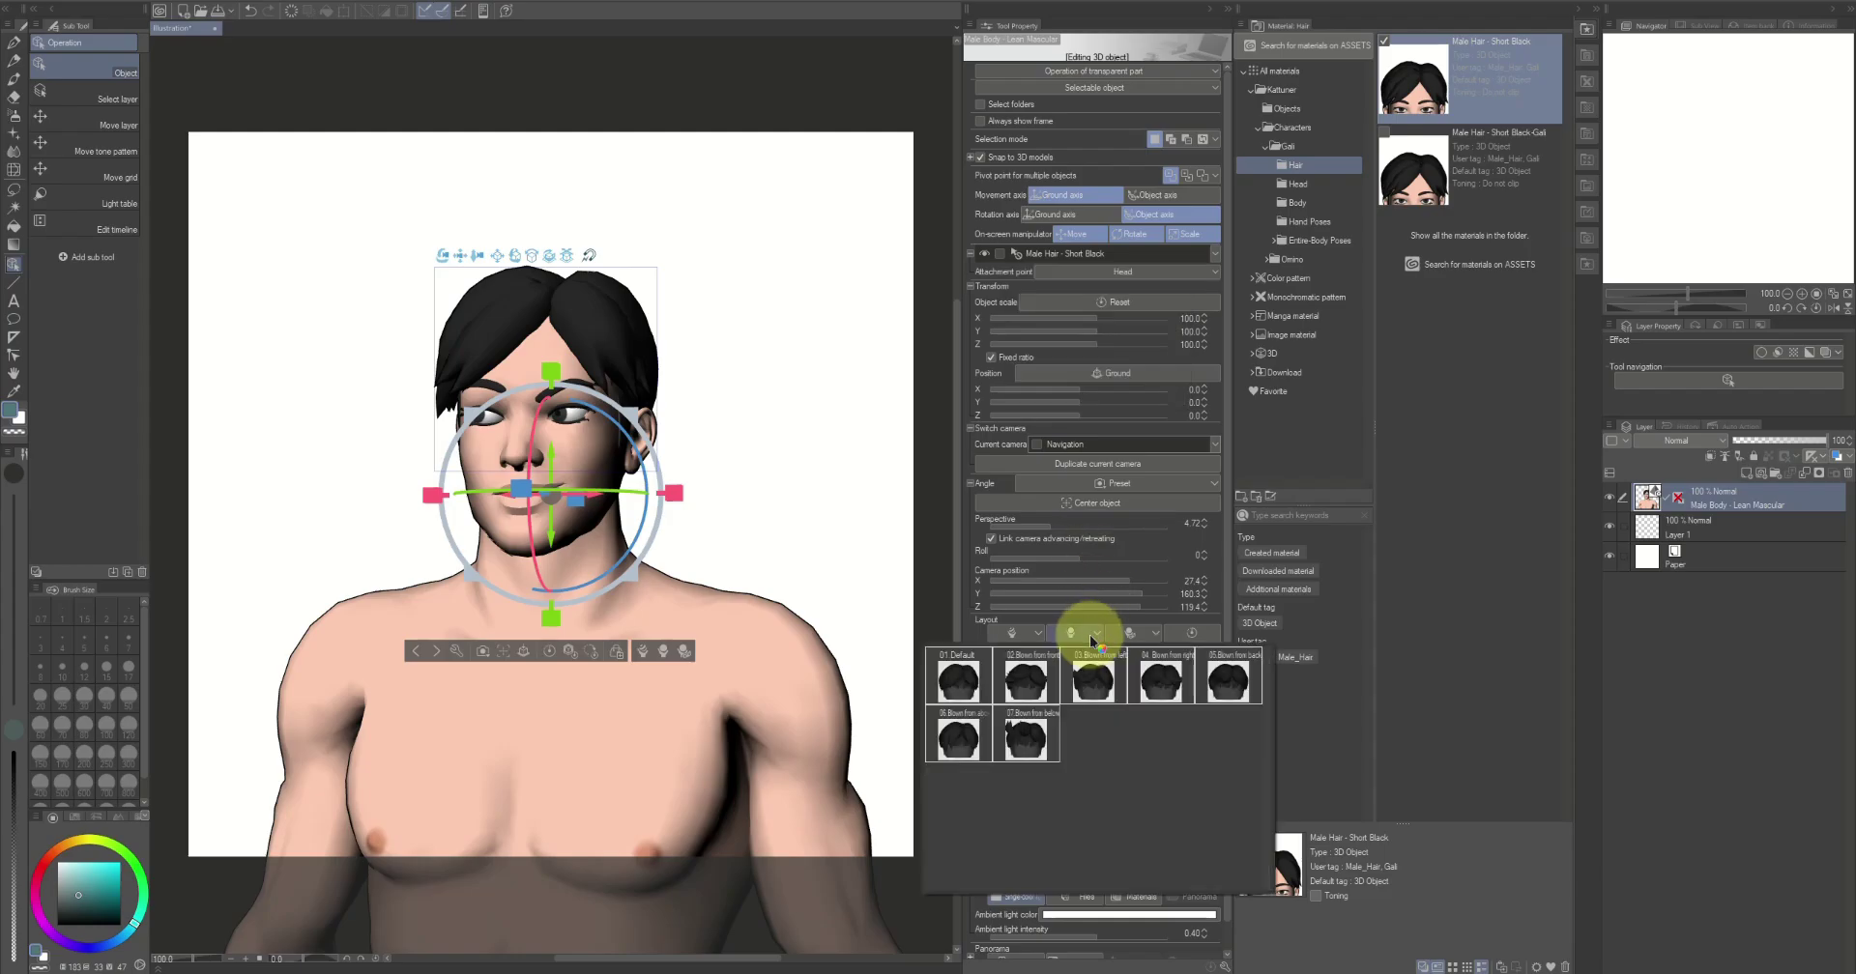
{"action": "left_click", "coordinate": [1027, 685]}
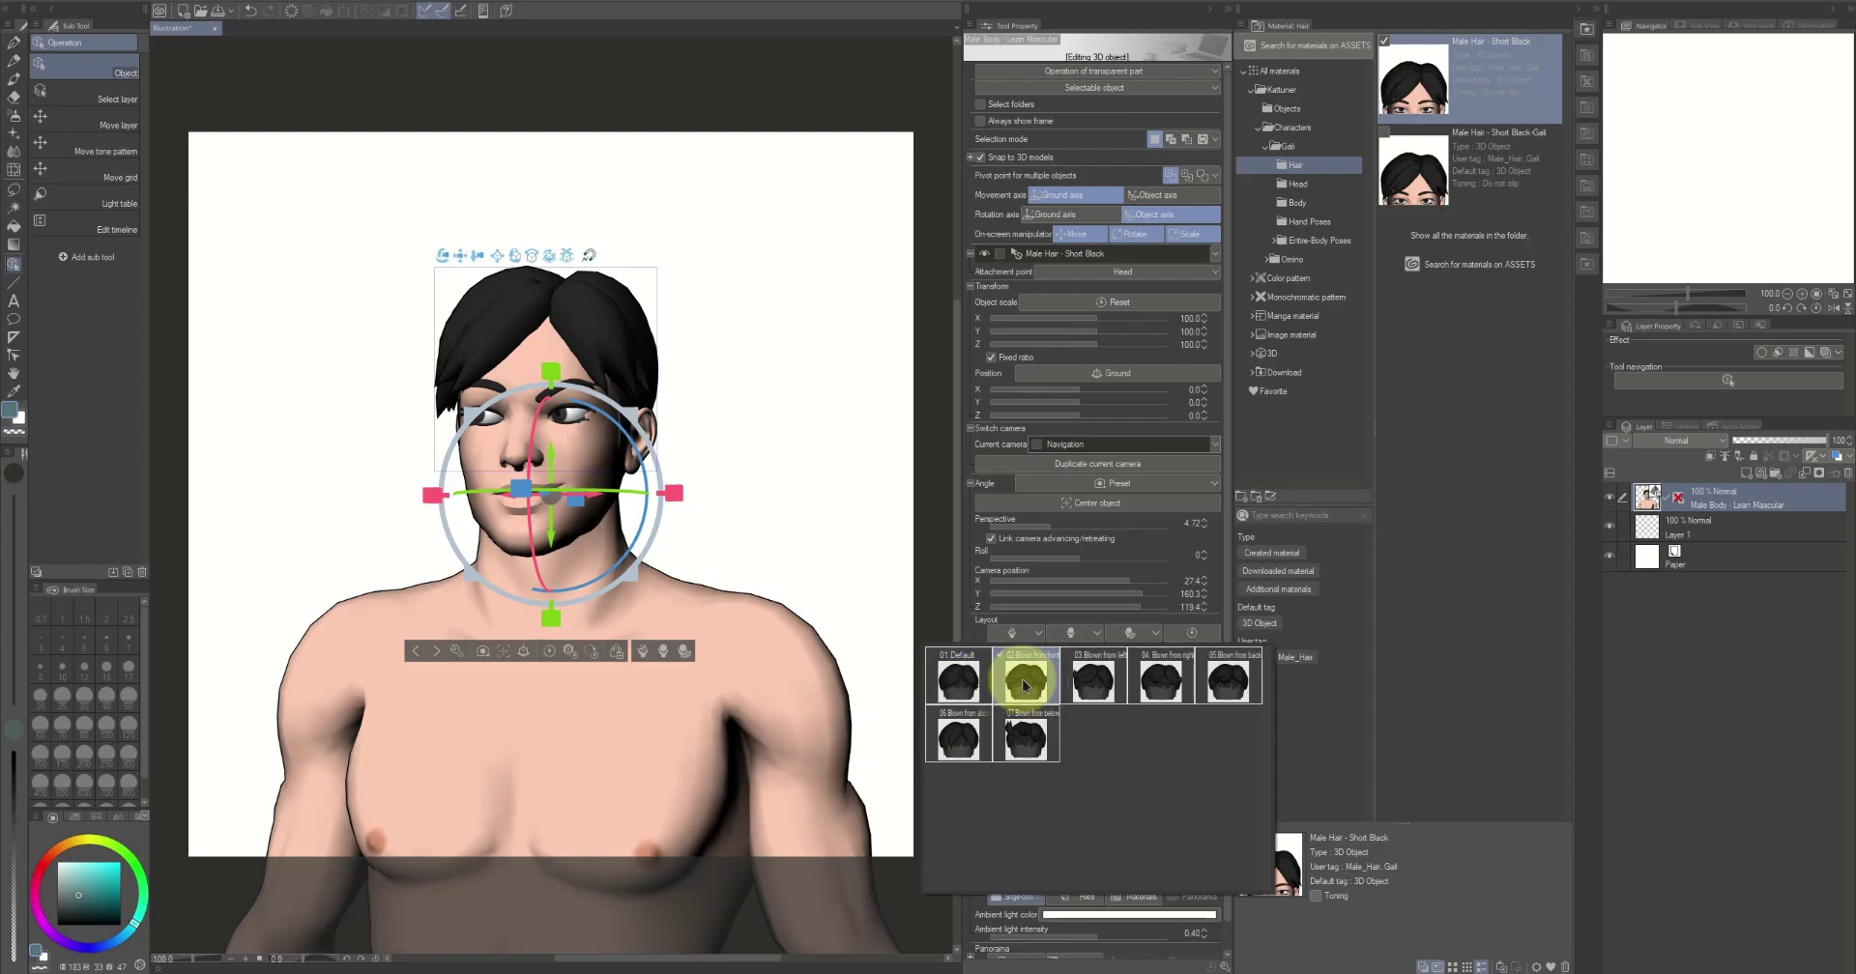
{"action": "left_click", "coordinate": [1087, 680]}
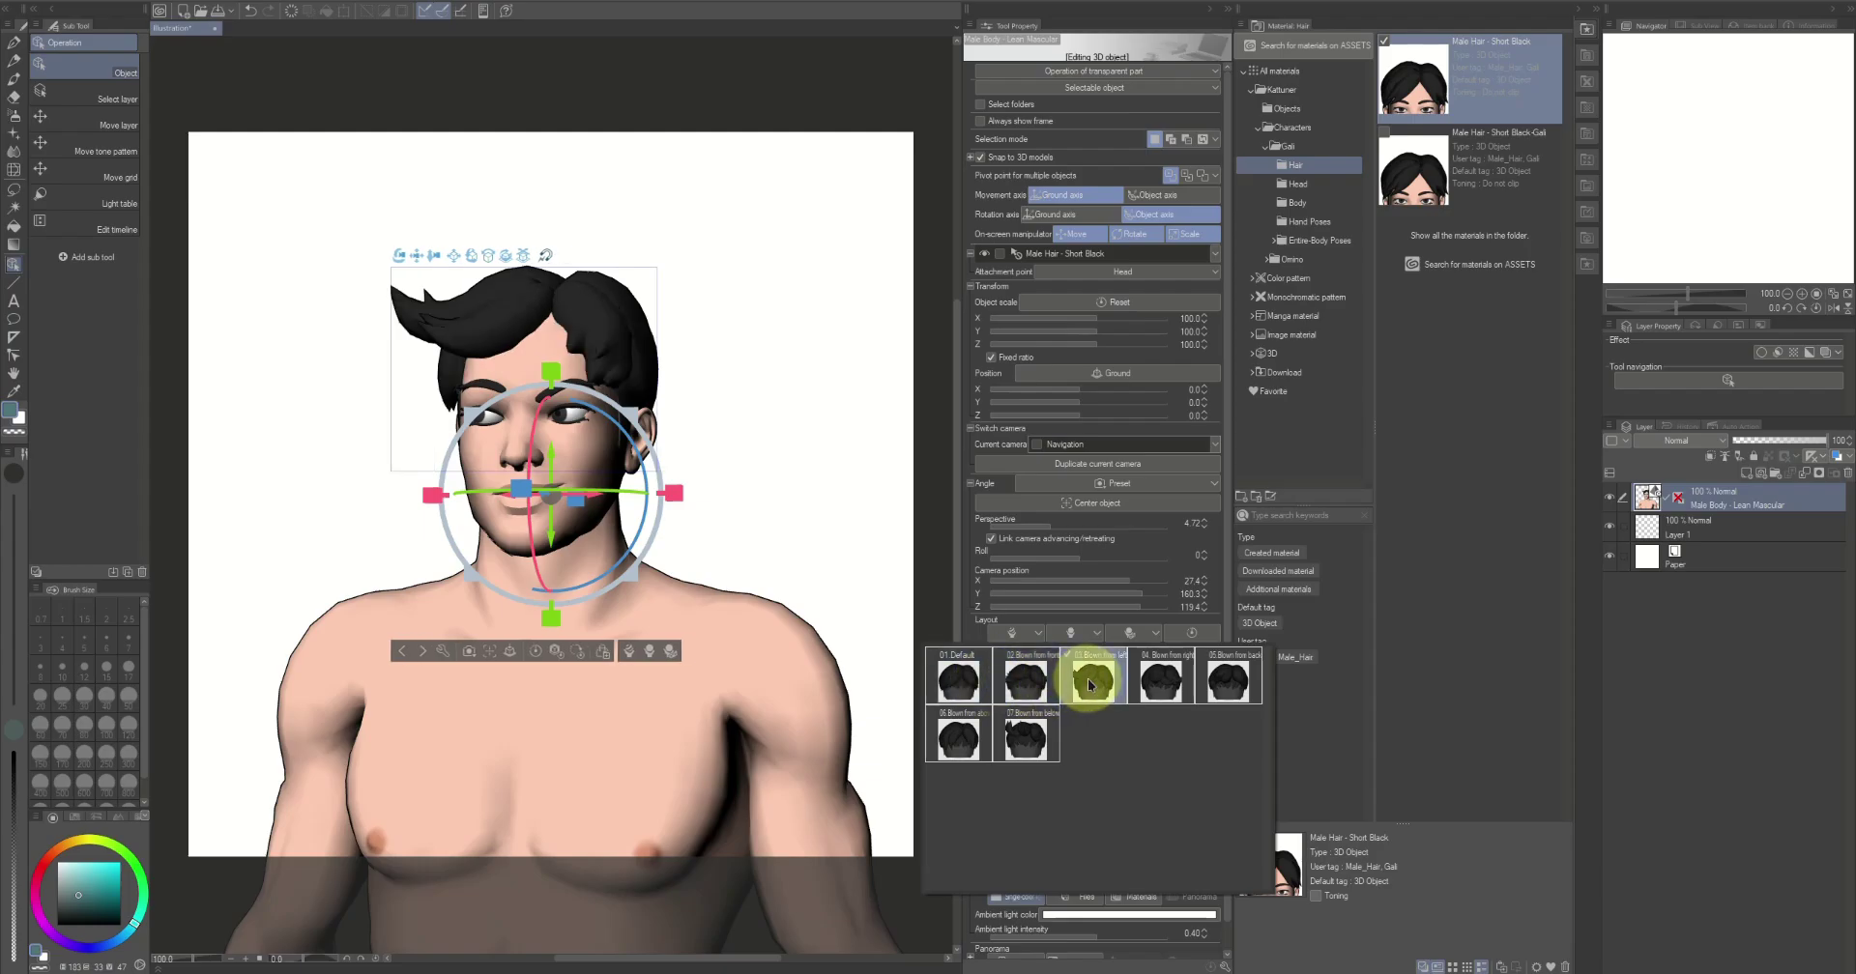
{"action": "left_click", "coordinate": [1151, 681]}
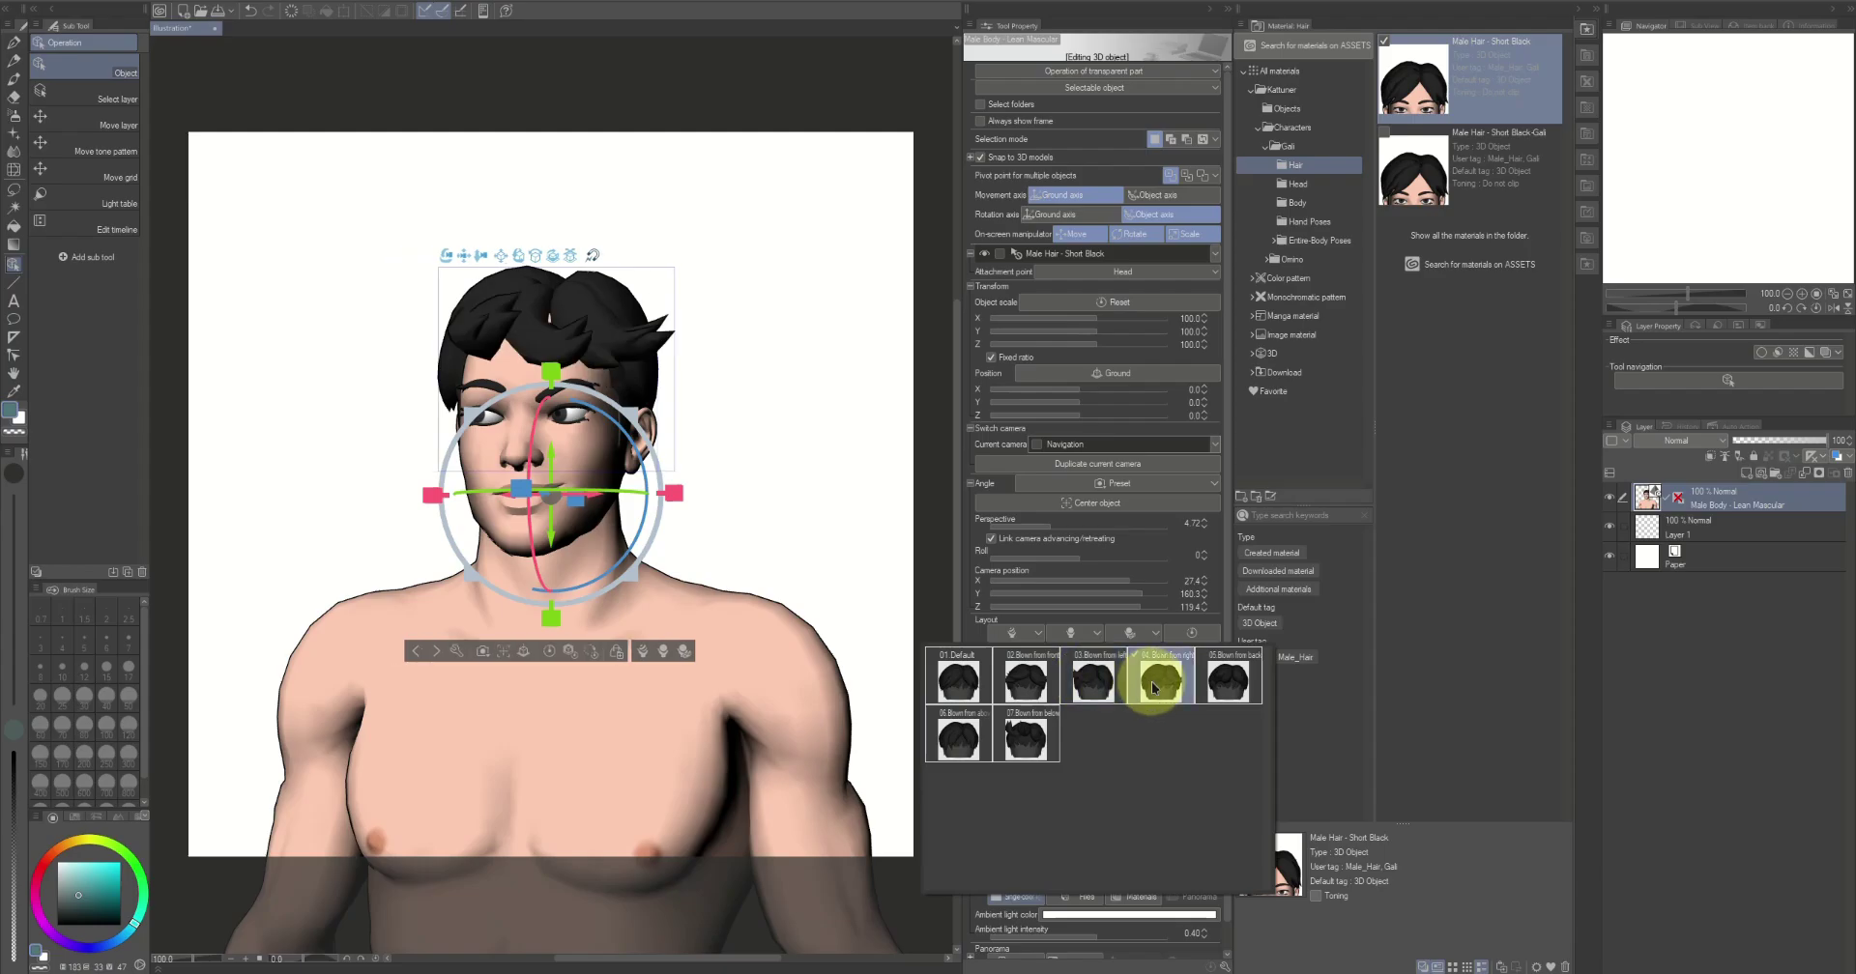
{"action": "left_click", "coordinate": [1220, 678]}
{"action": "left_click", "coordinate": [986, 733]}
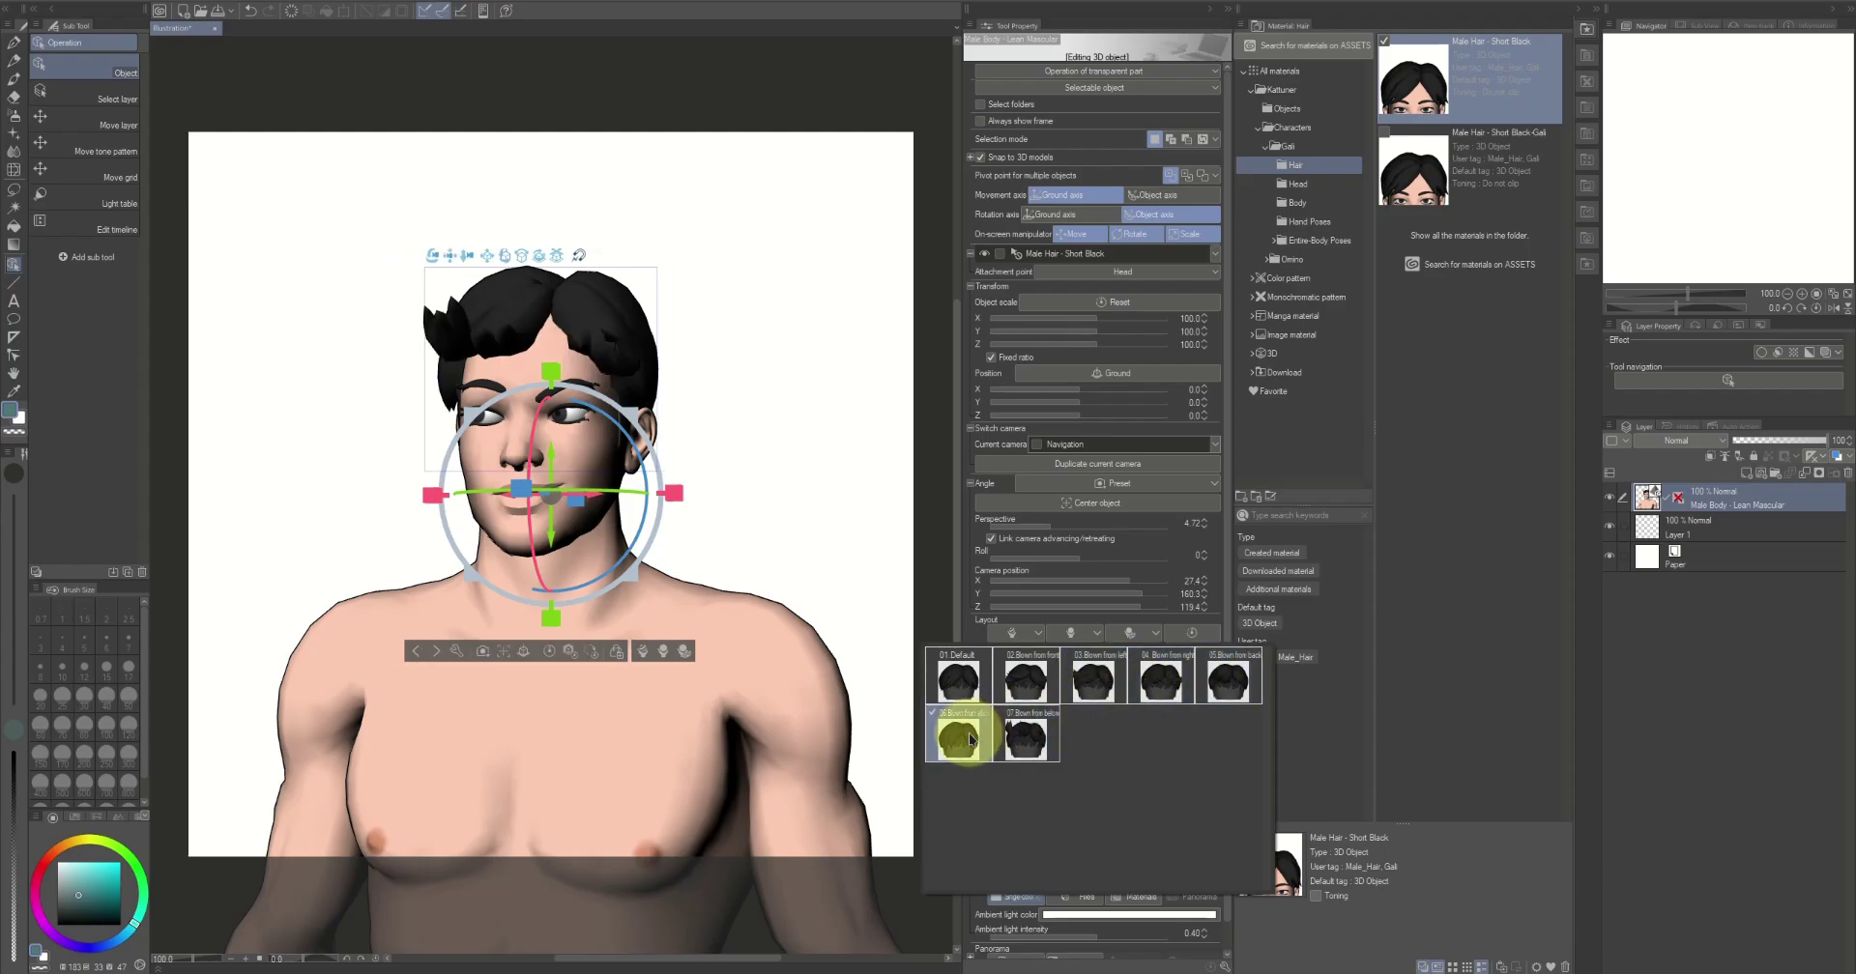
{"action": "left_click", "coordinate": [1019, 737]}
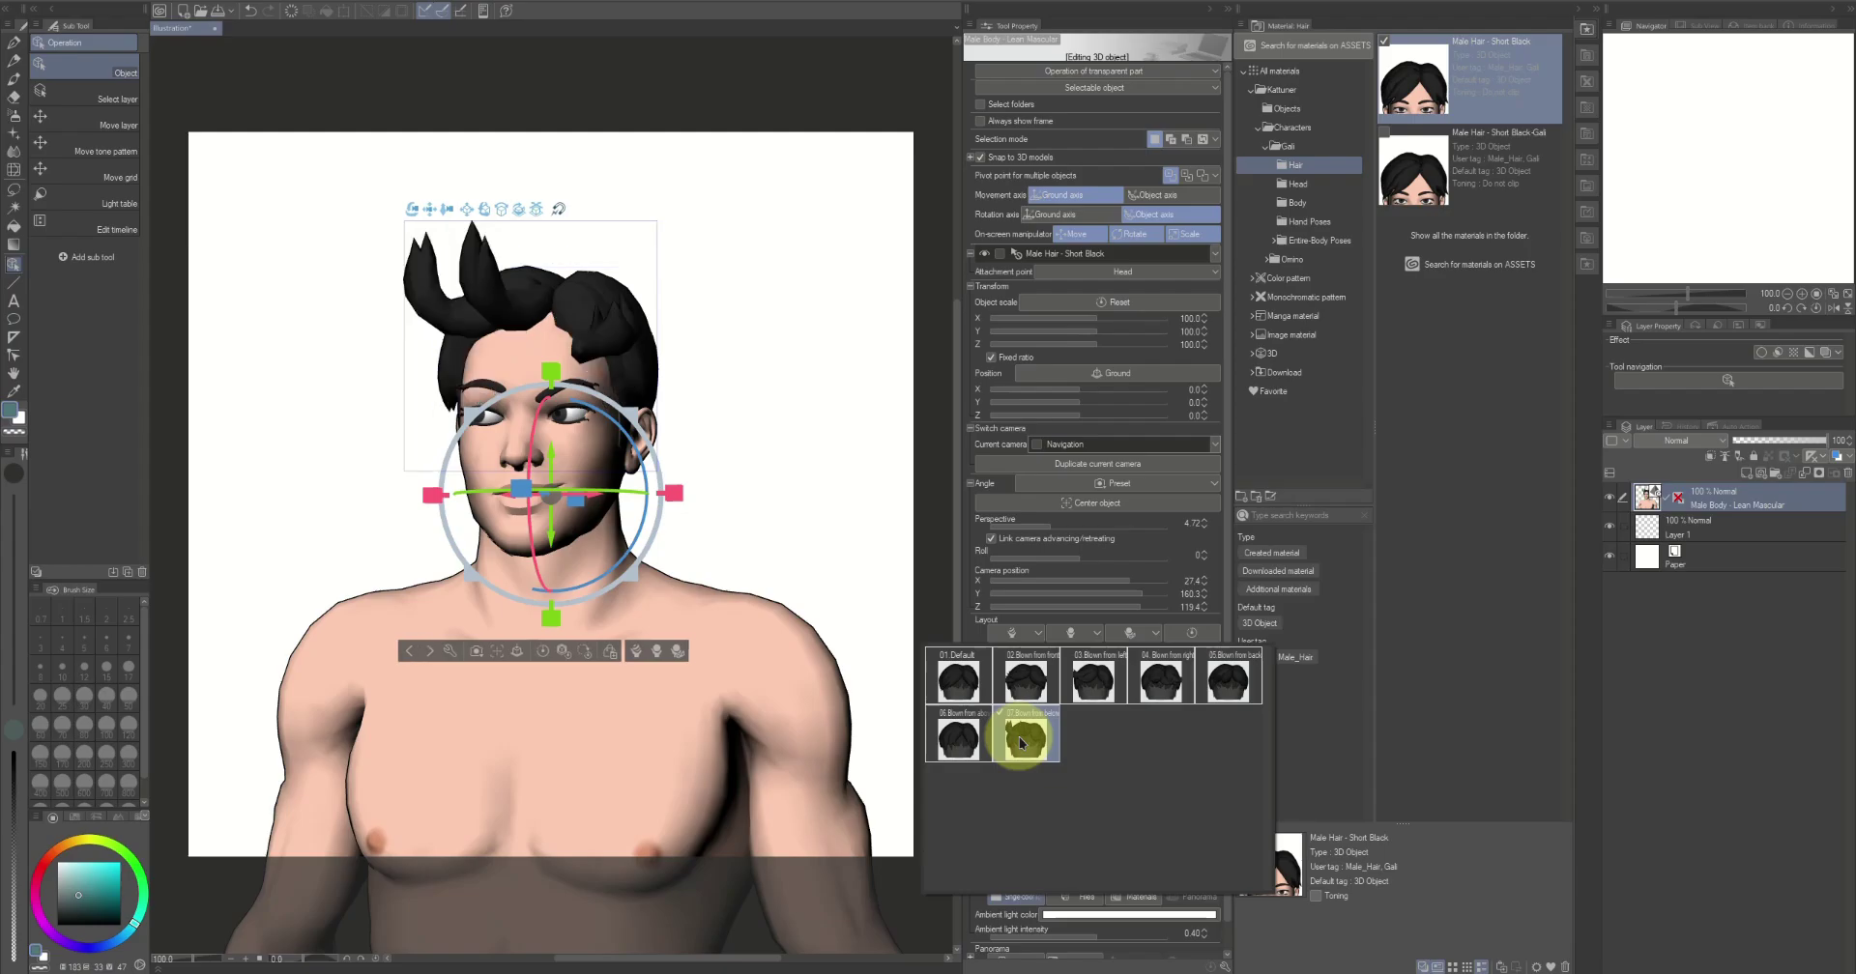
{"action": "left_click", "coordinate": [740, 473]}
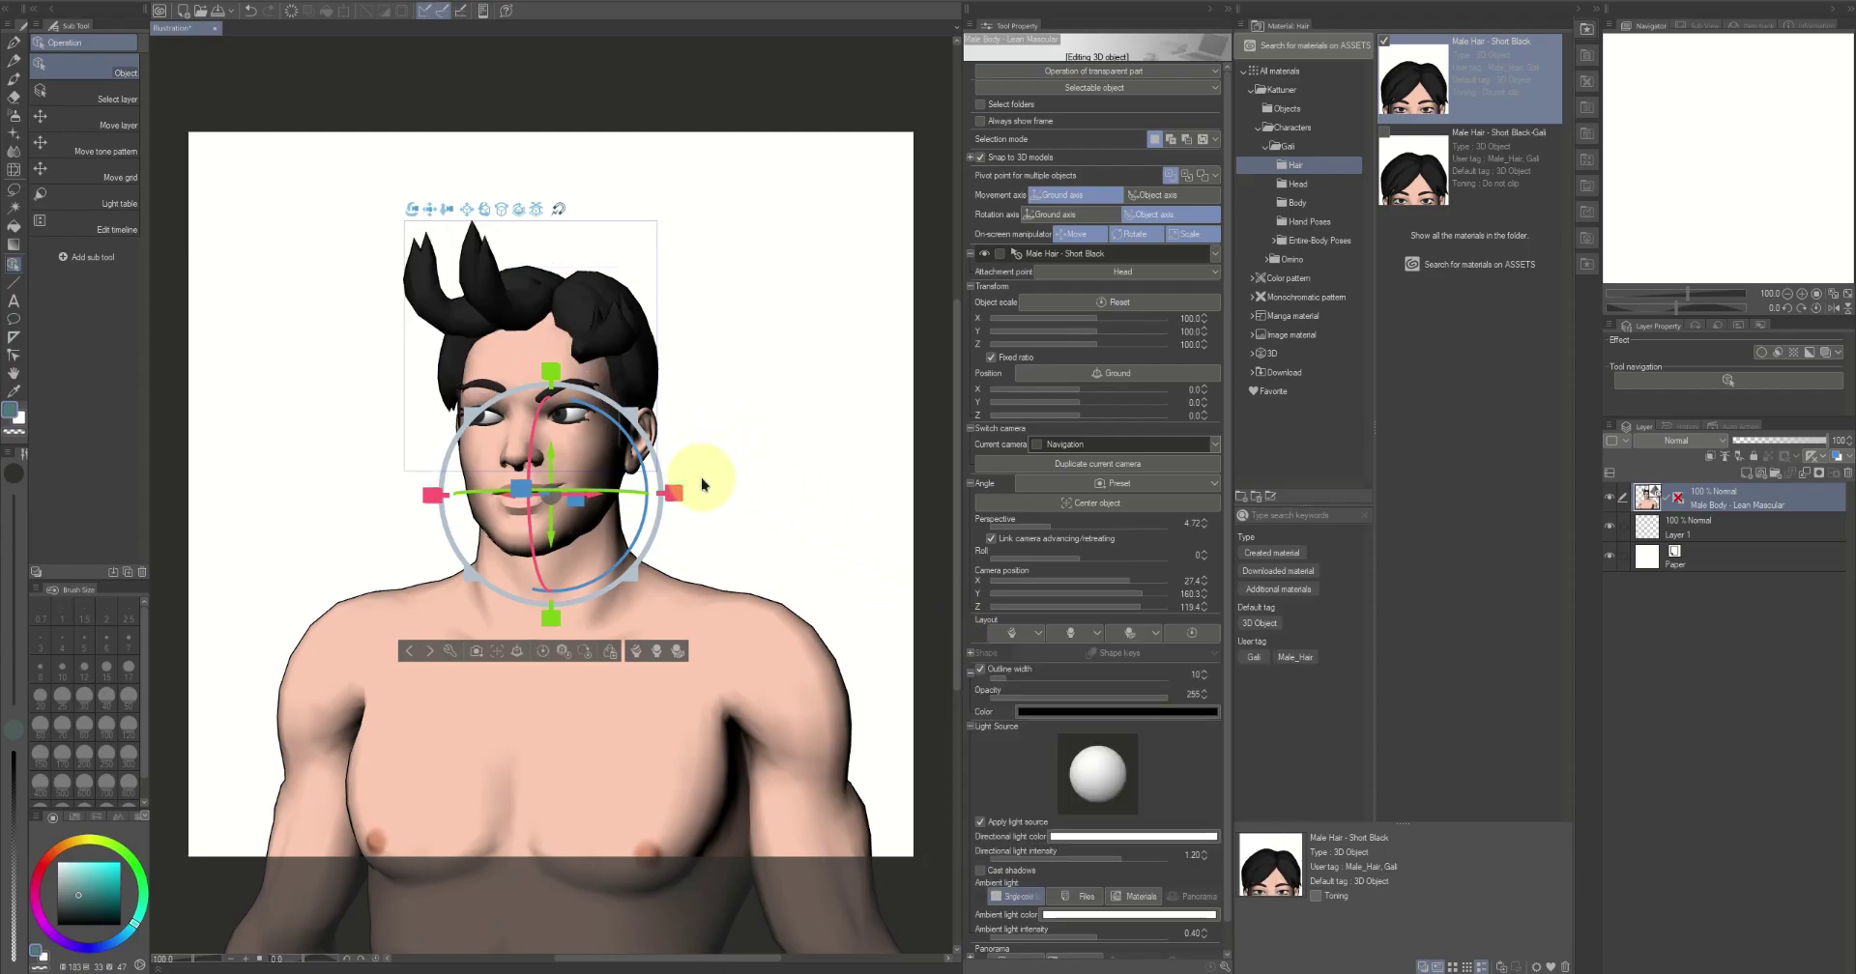
Apply the 02.Blown from front layout preset to the short black hair model
{"action": "left_click_drag", "start_coordinate": [696, 485], "coordinate": [570, 350]}
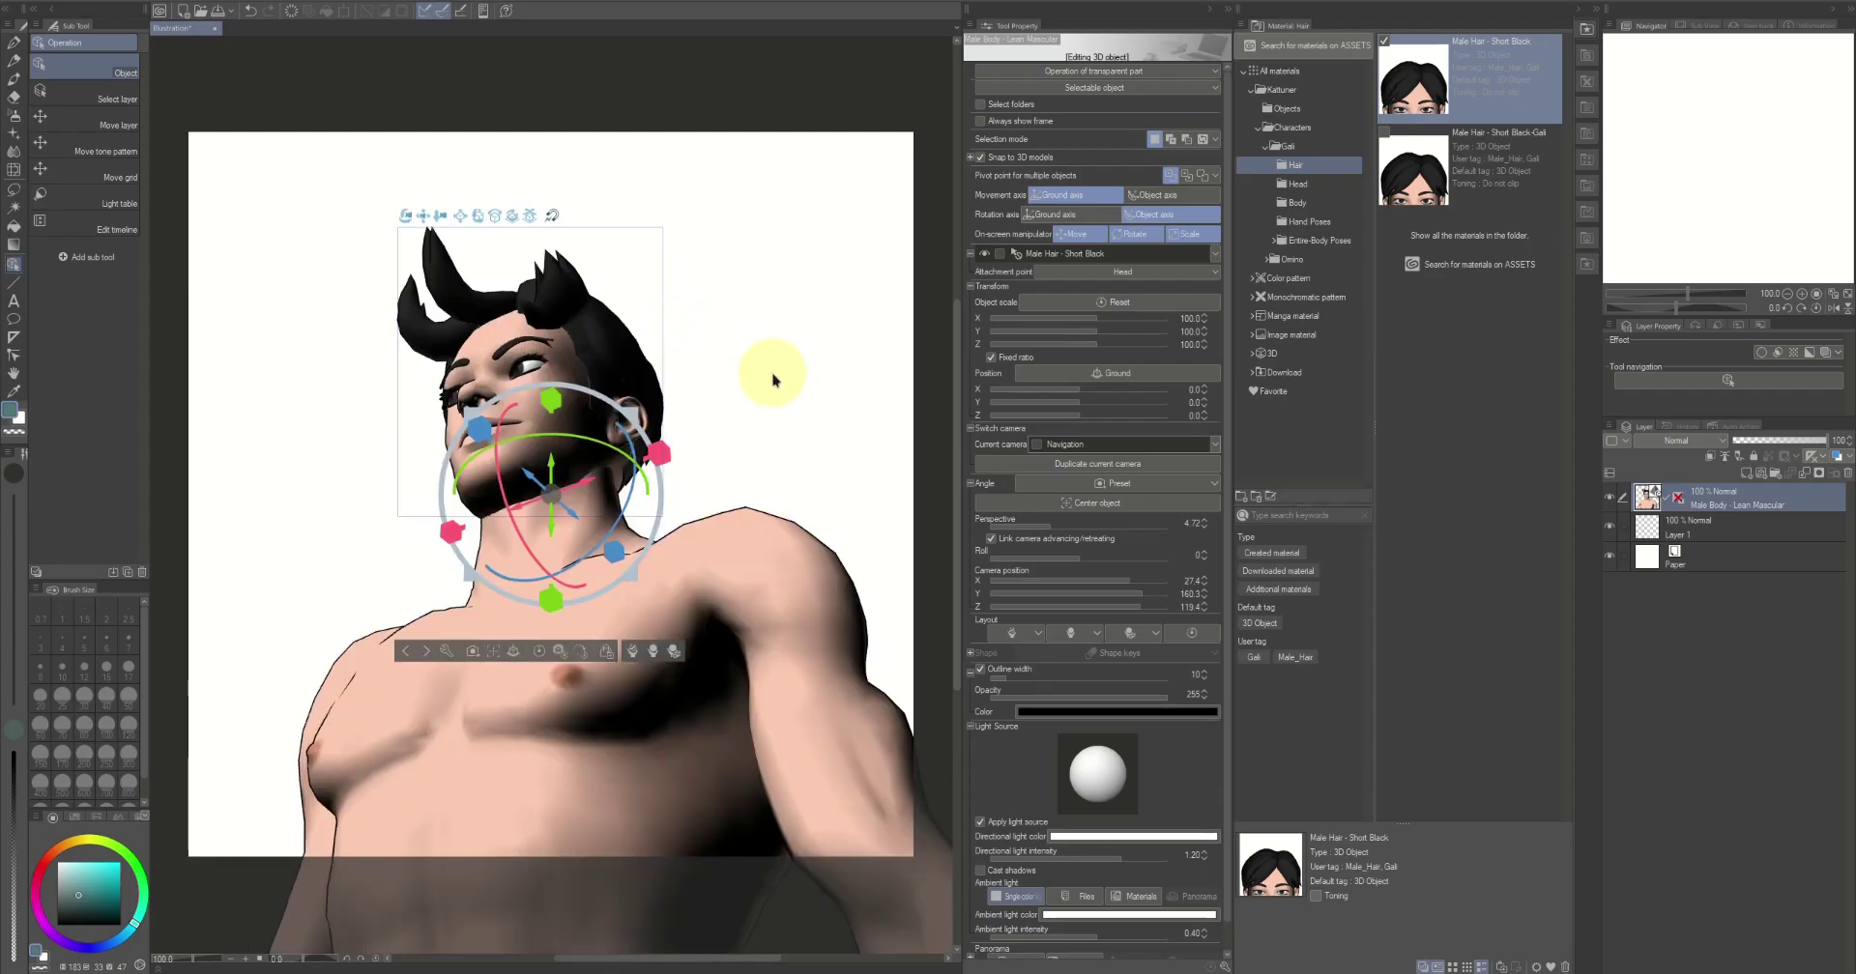
{"action": "left_click_drag", "start_coordinate": [773, 379], "coordinate": [870, 414]}
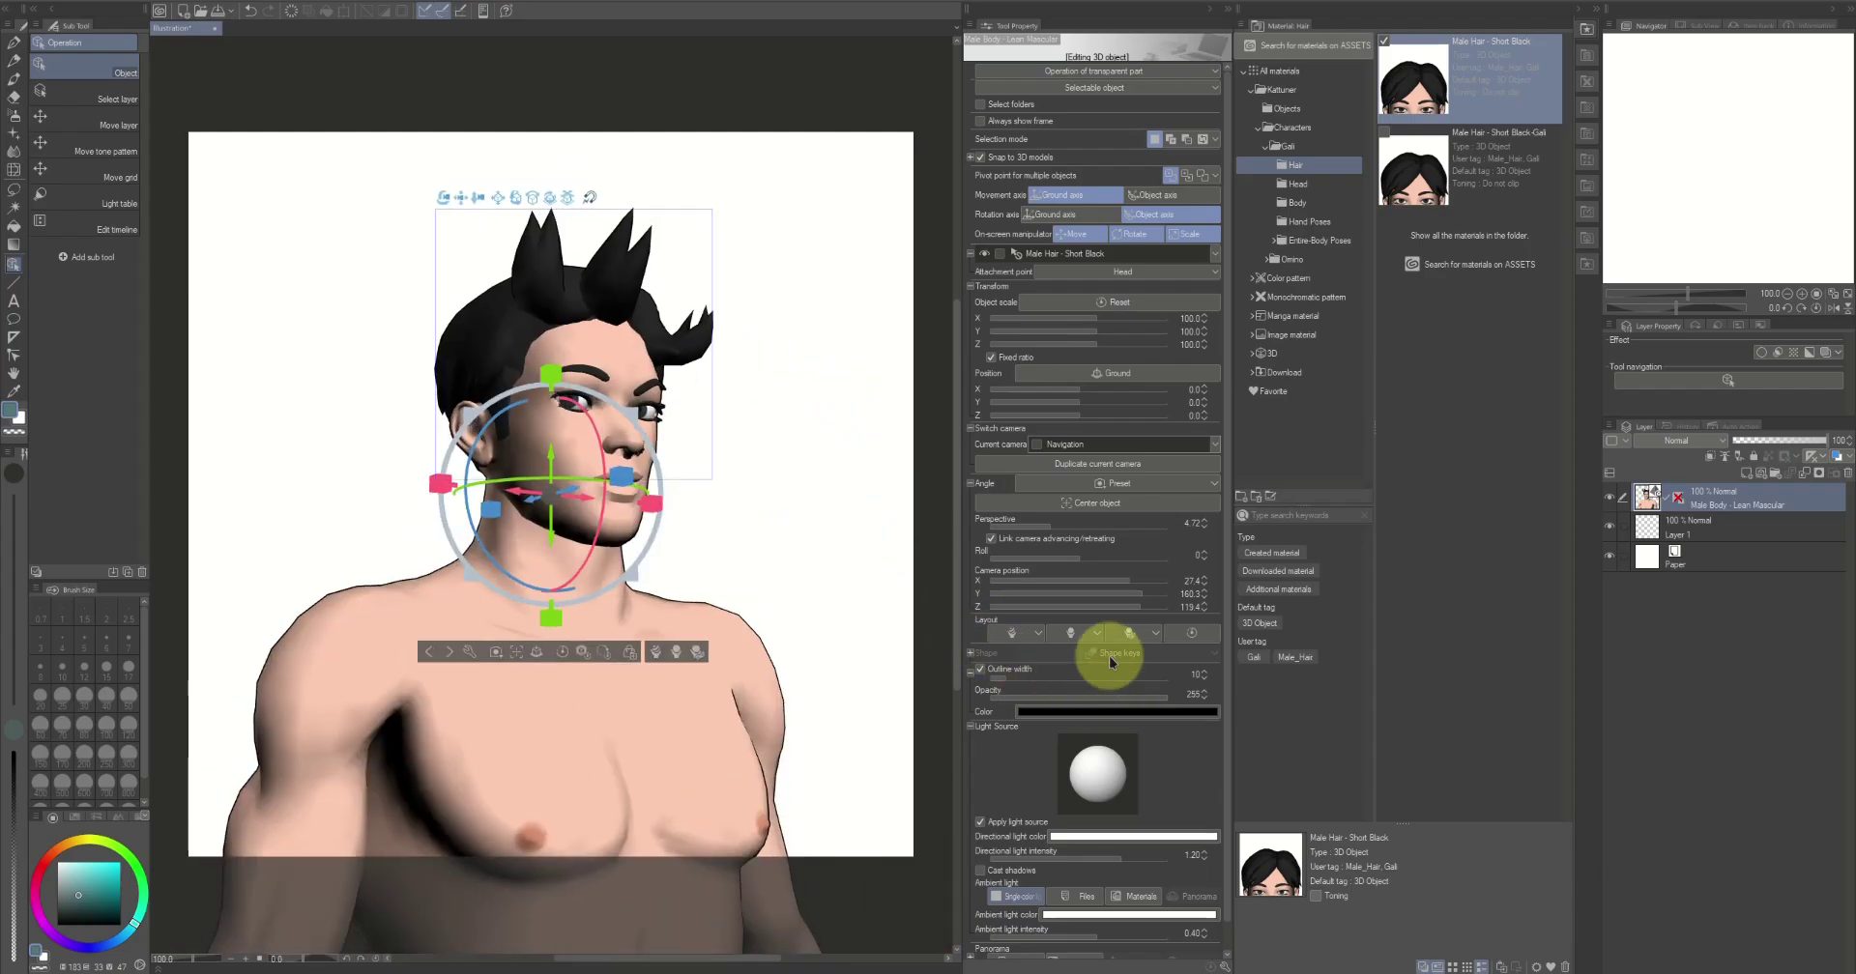
{"action": "left_click", "coordinate": [1036, 634]}
{"action": "left_click", "coordinate": [1029, 674]}
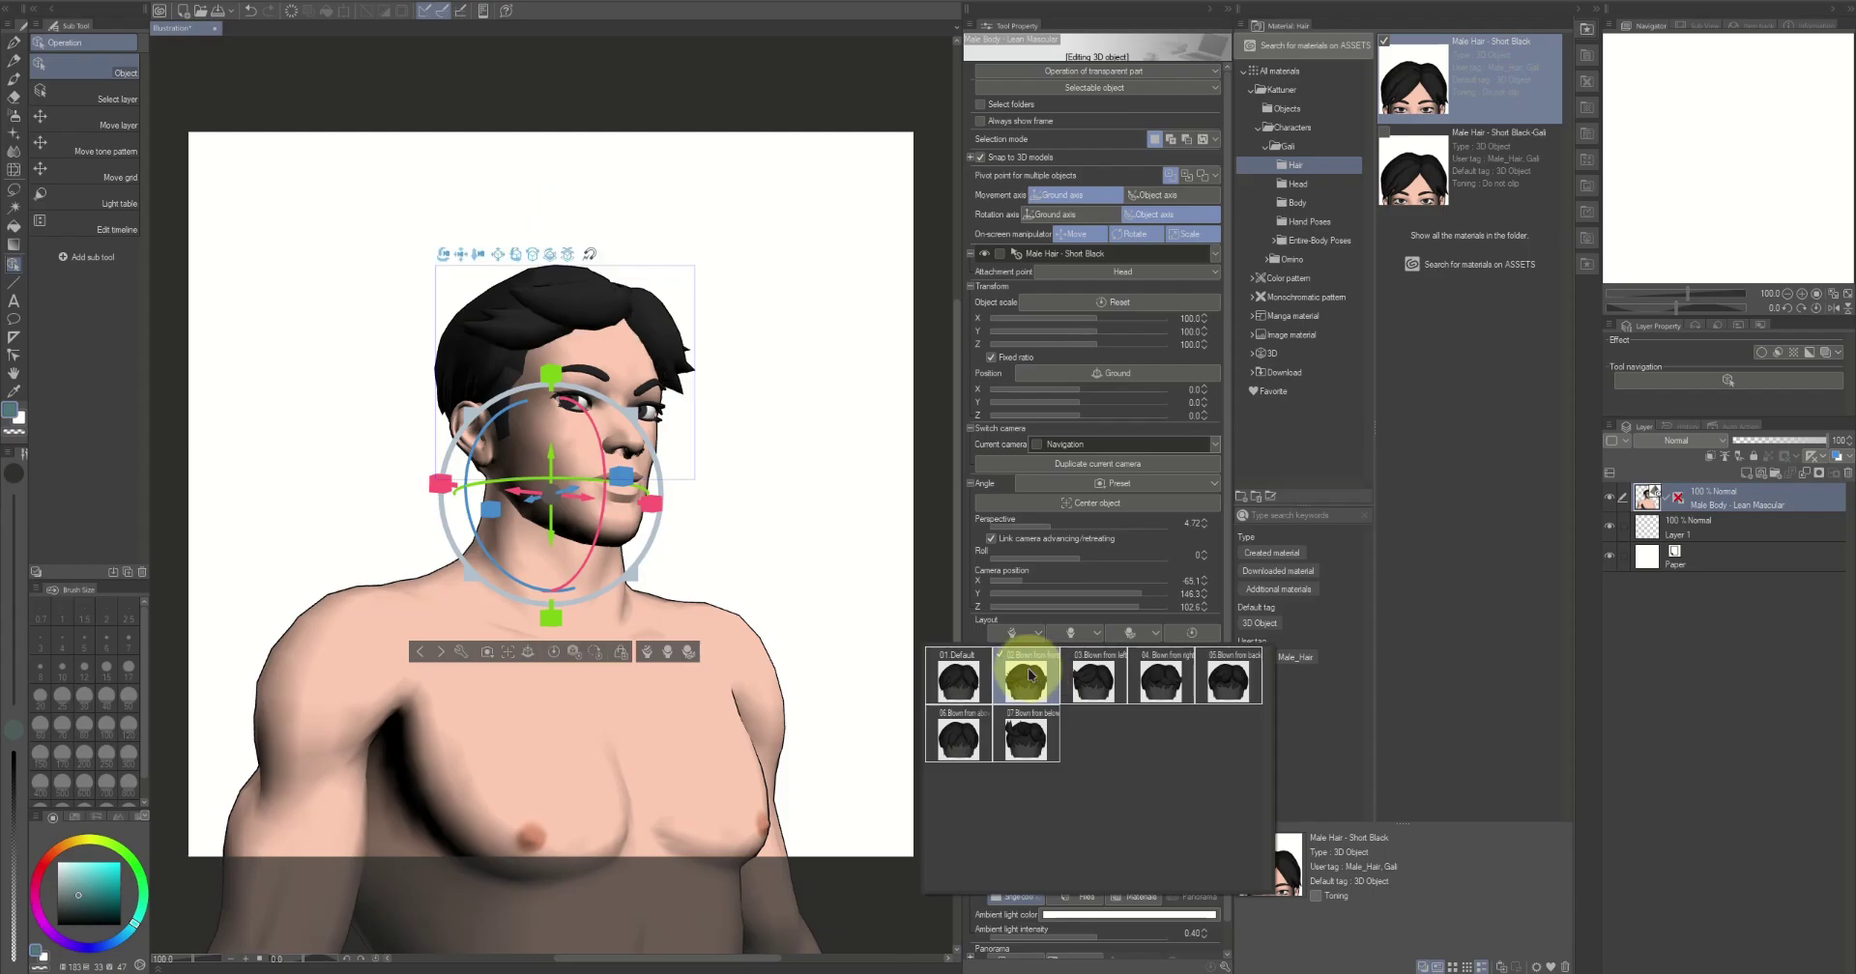
{"action": "left_click", "coordinate": [745, 430]}
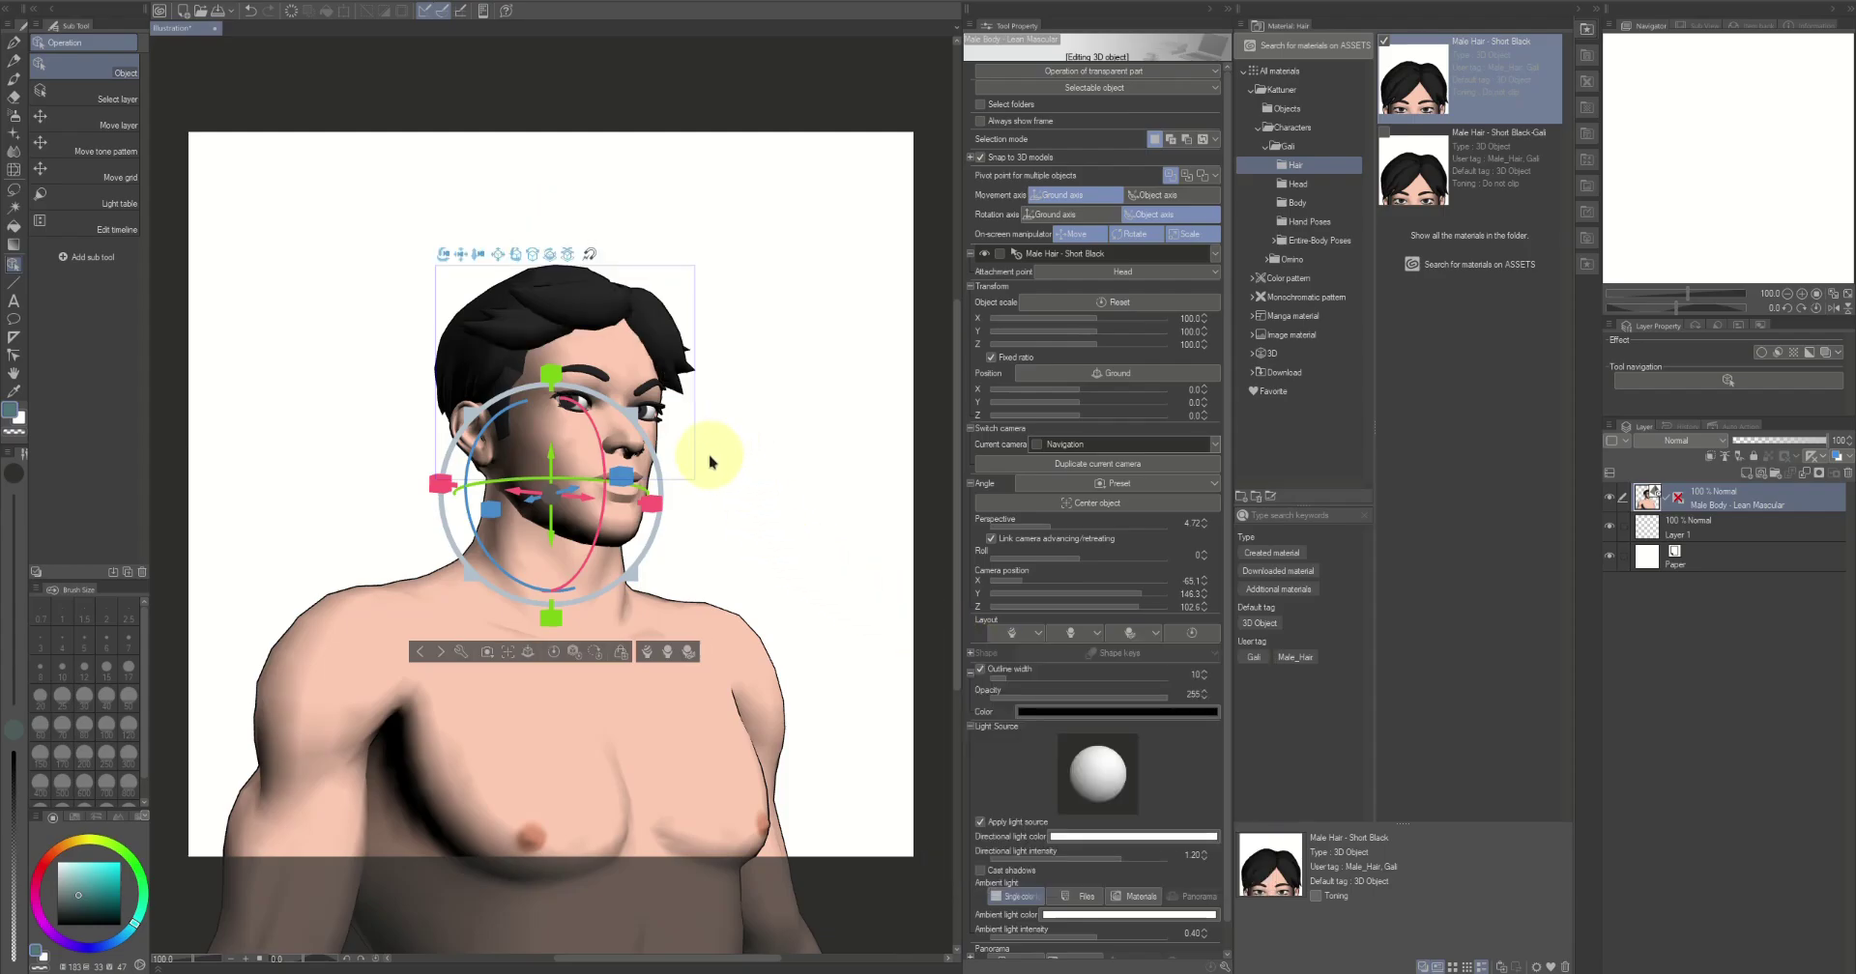
Select the movable part of the hair lock above the forehead and rotate it slightly upward
{"action": "left_click_drag", "start_coordinate": [710, 462], "coordinate": [664, 430]}
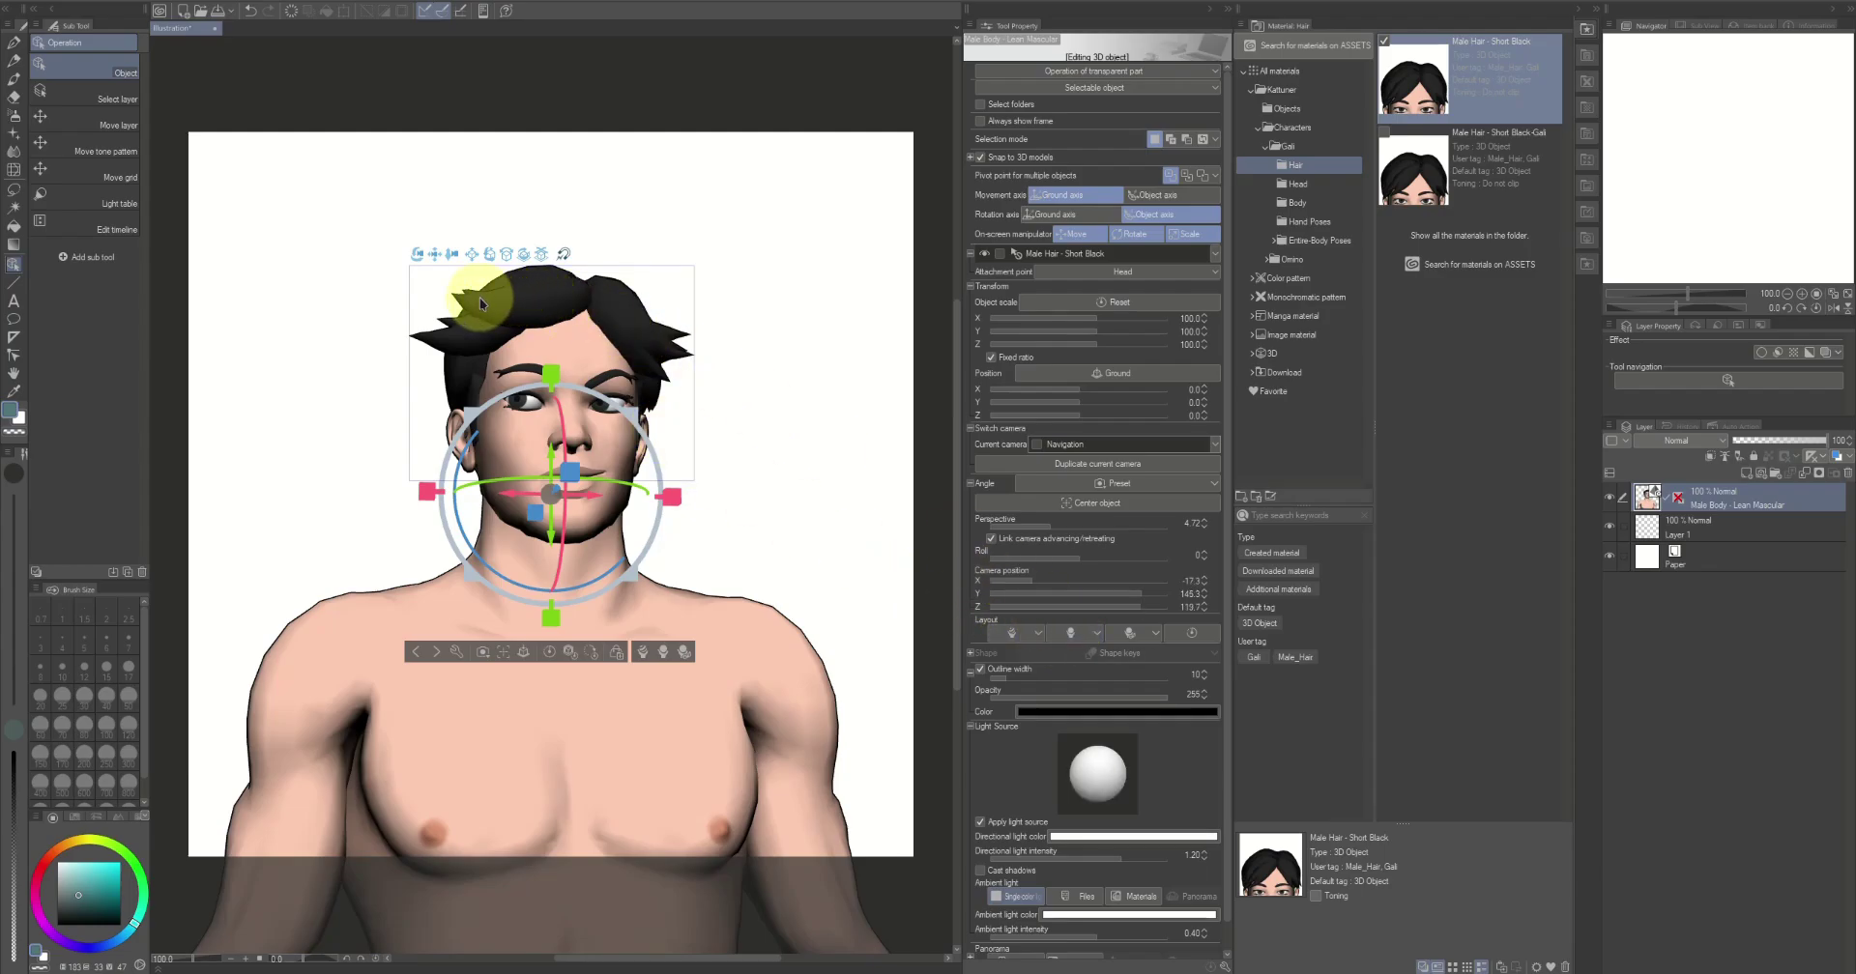
{"action": "left_click", "coordinate": [1217, 255]}
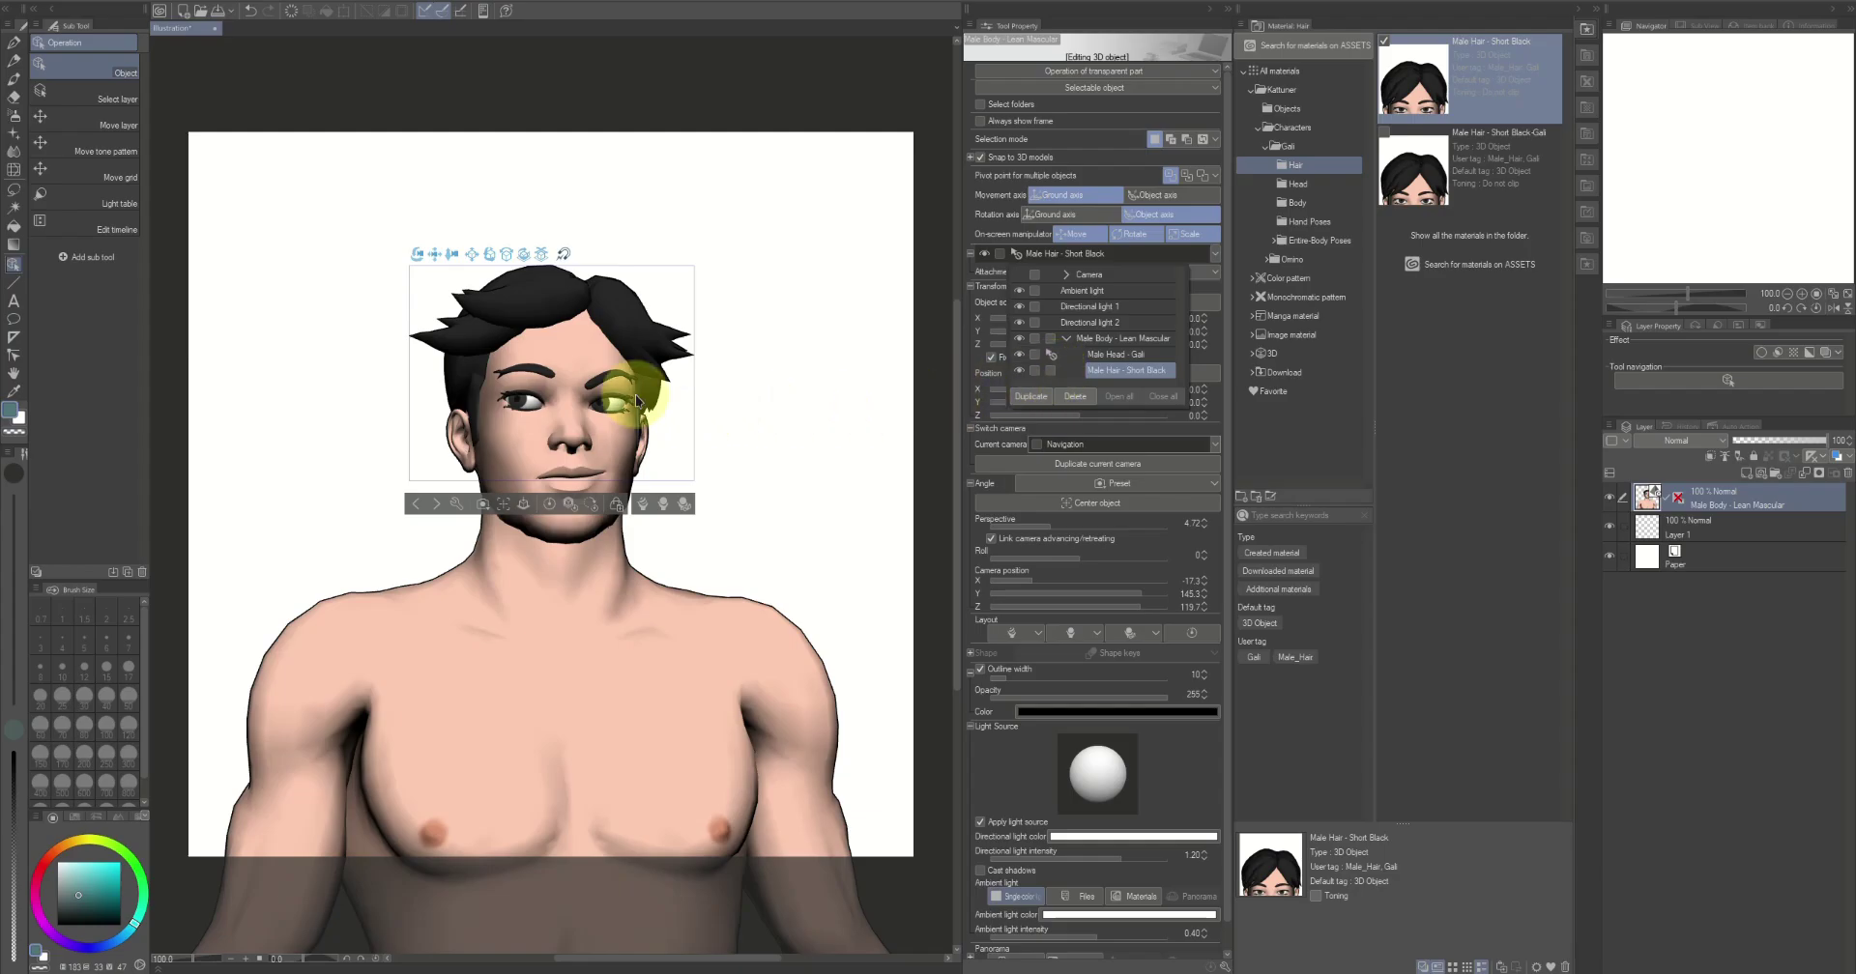
{"action": "left_click", "coordinate": [491, 305]}
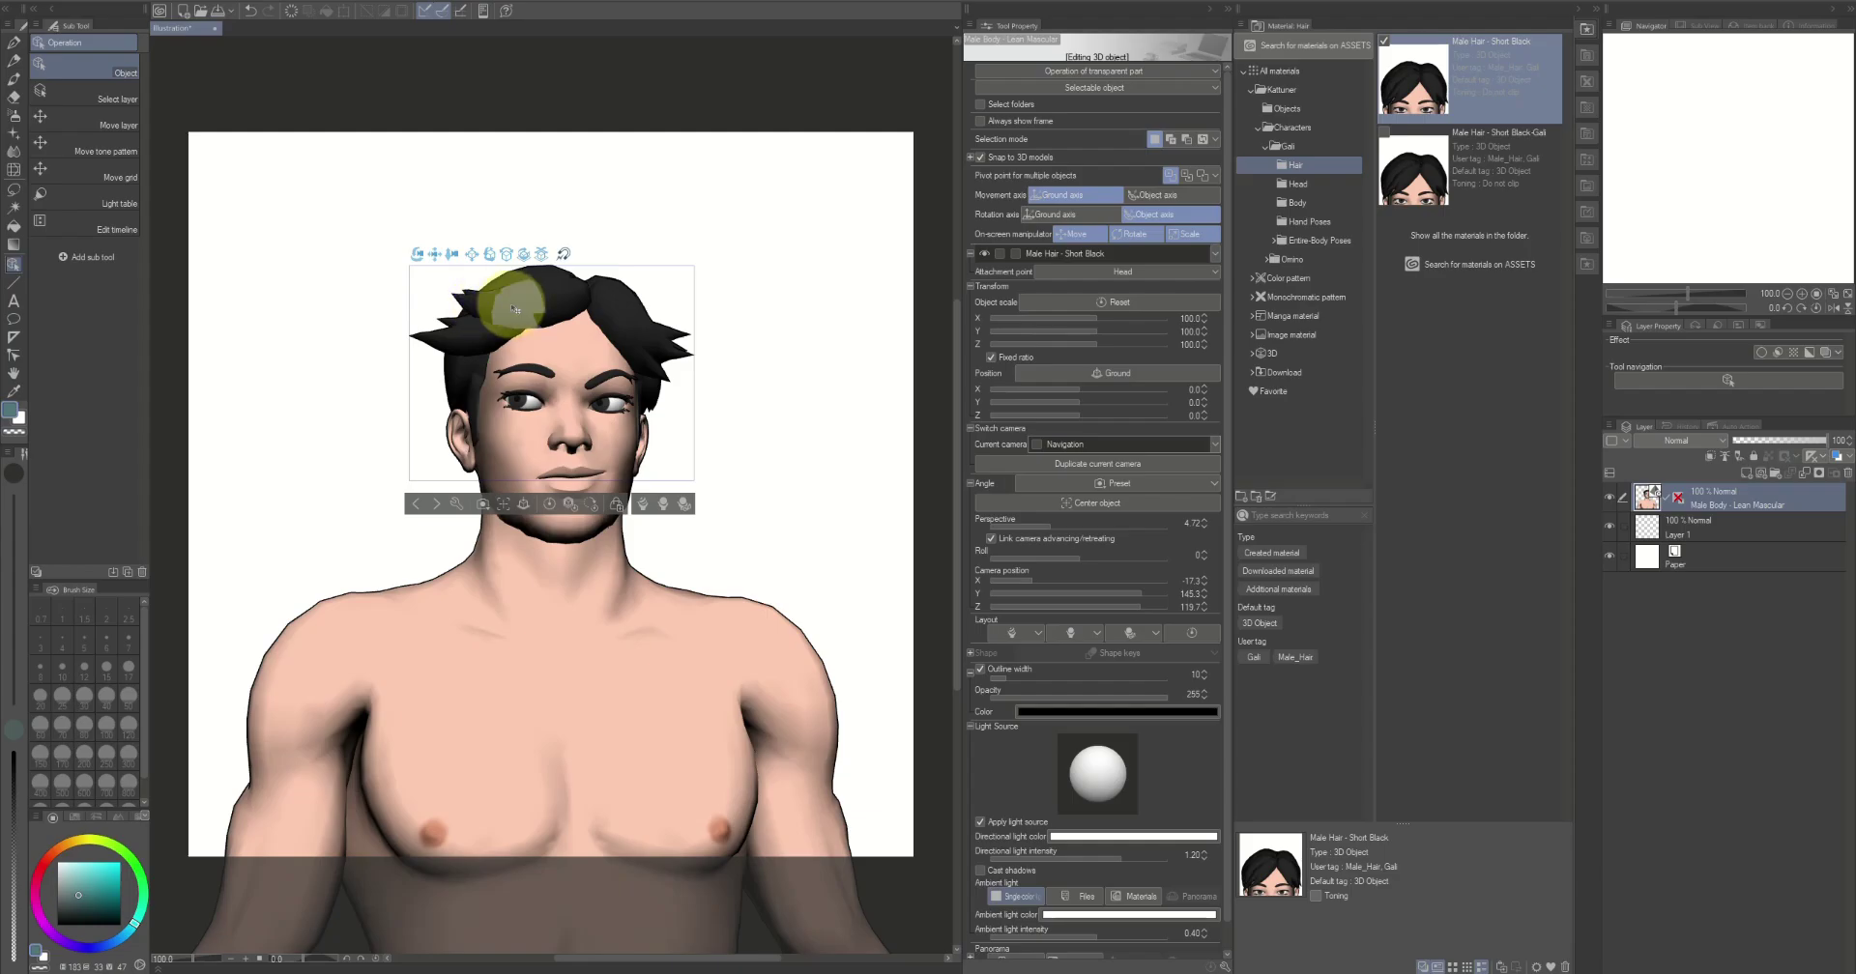
{"action": "left_click", "coordinate": [513, 309]}
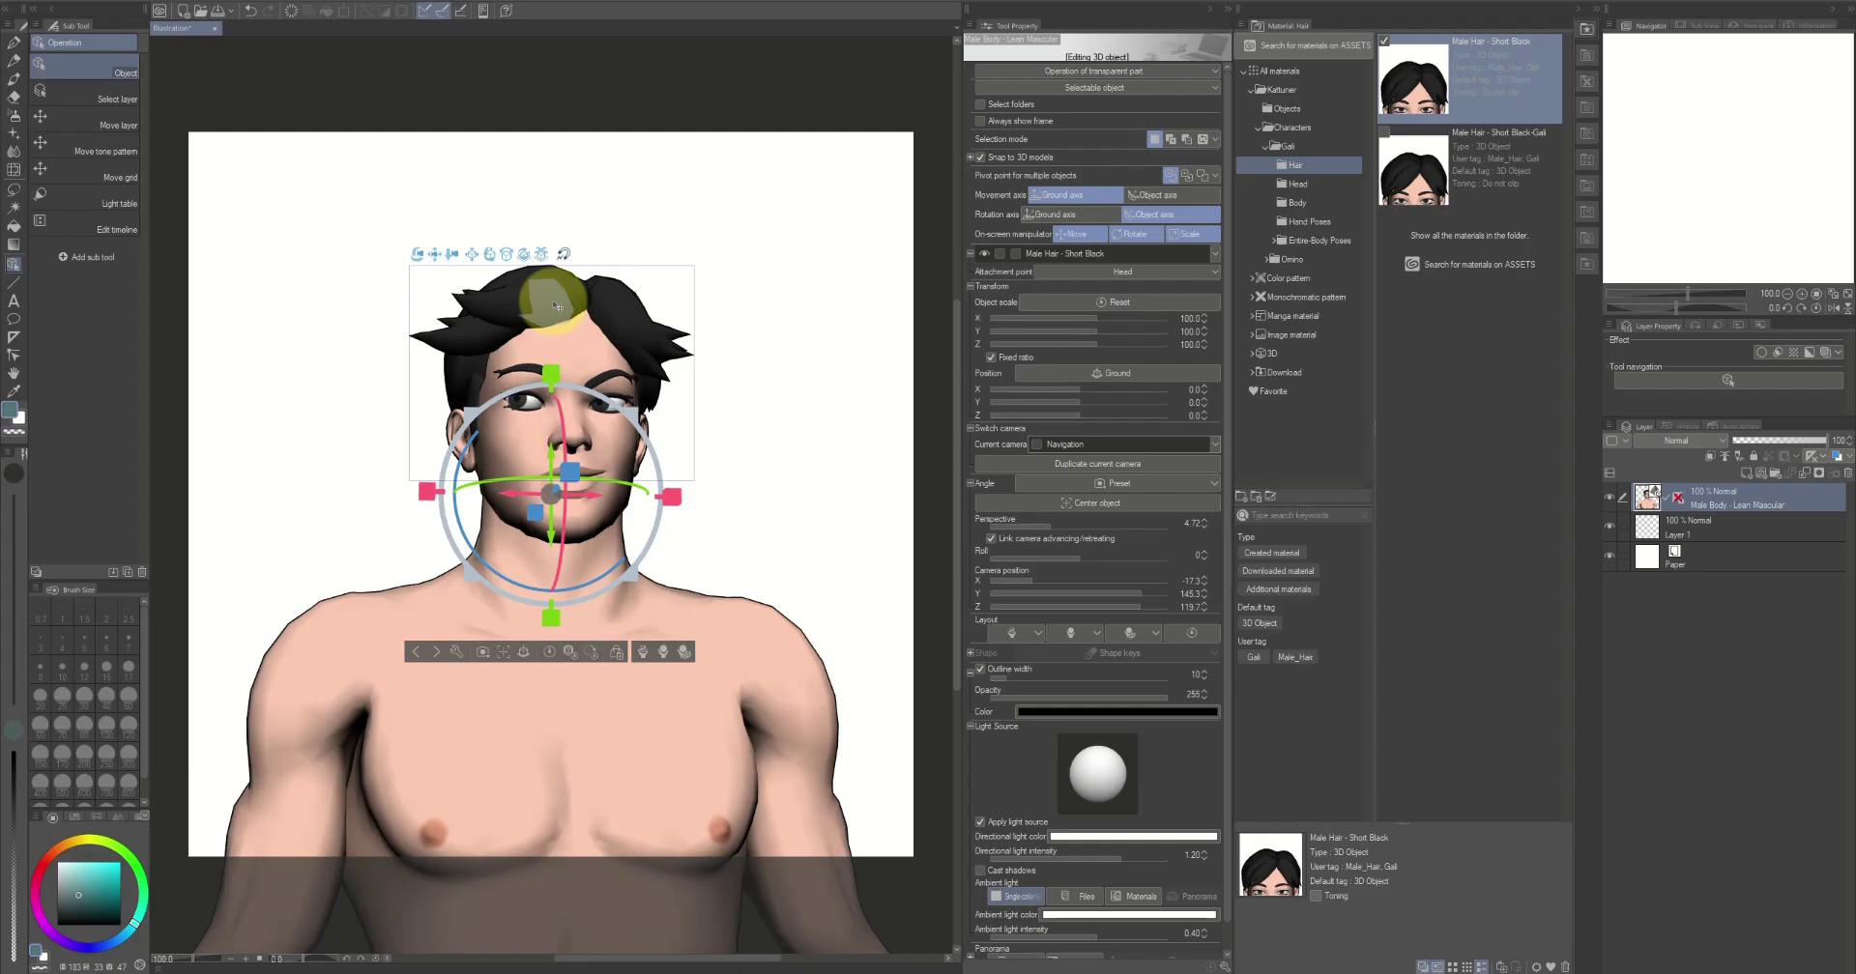
{"action": "left_click", "coordinate": [493, 290]}
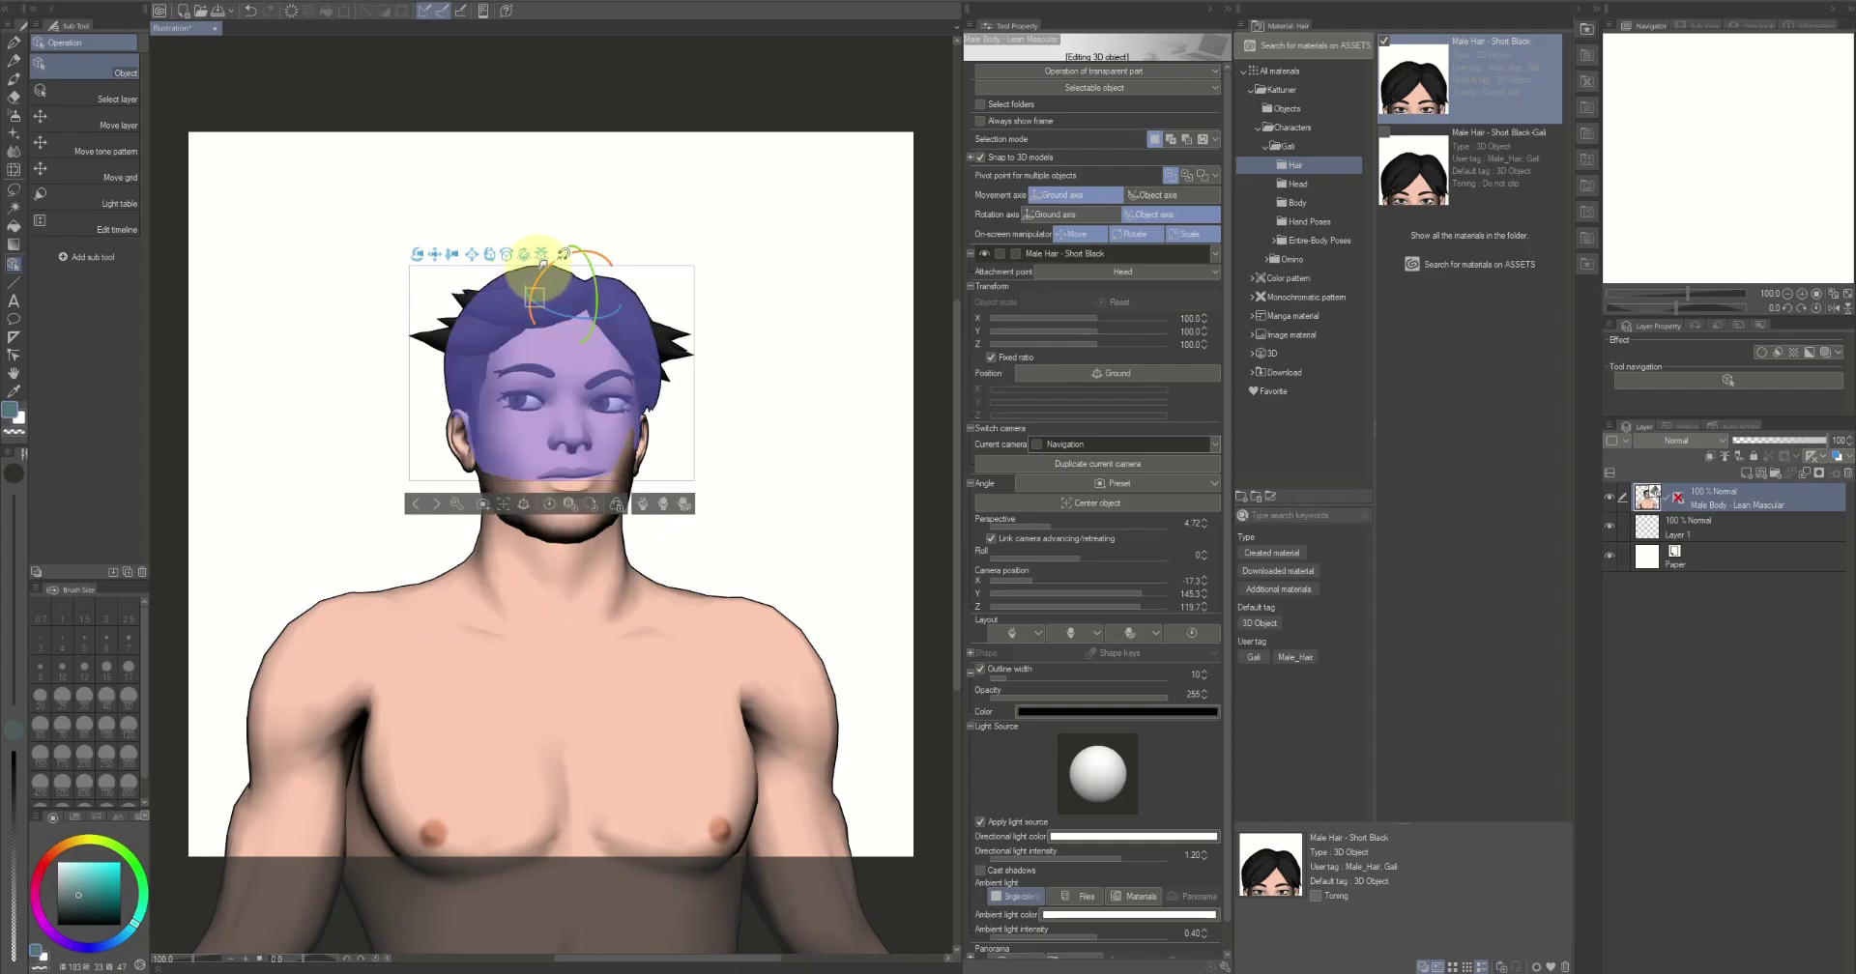
{"action": "left_click_drag", "start_coordinate": [542, 264], "coordinate": [545, 256]}
Rotate the outer movable parts of the same hair lock so that its tip curls upward above the head
{"action": "left_click", "coordinate": [507, 284]}
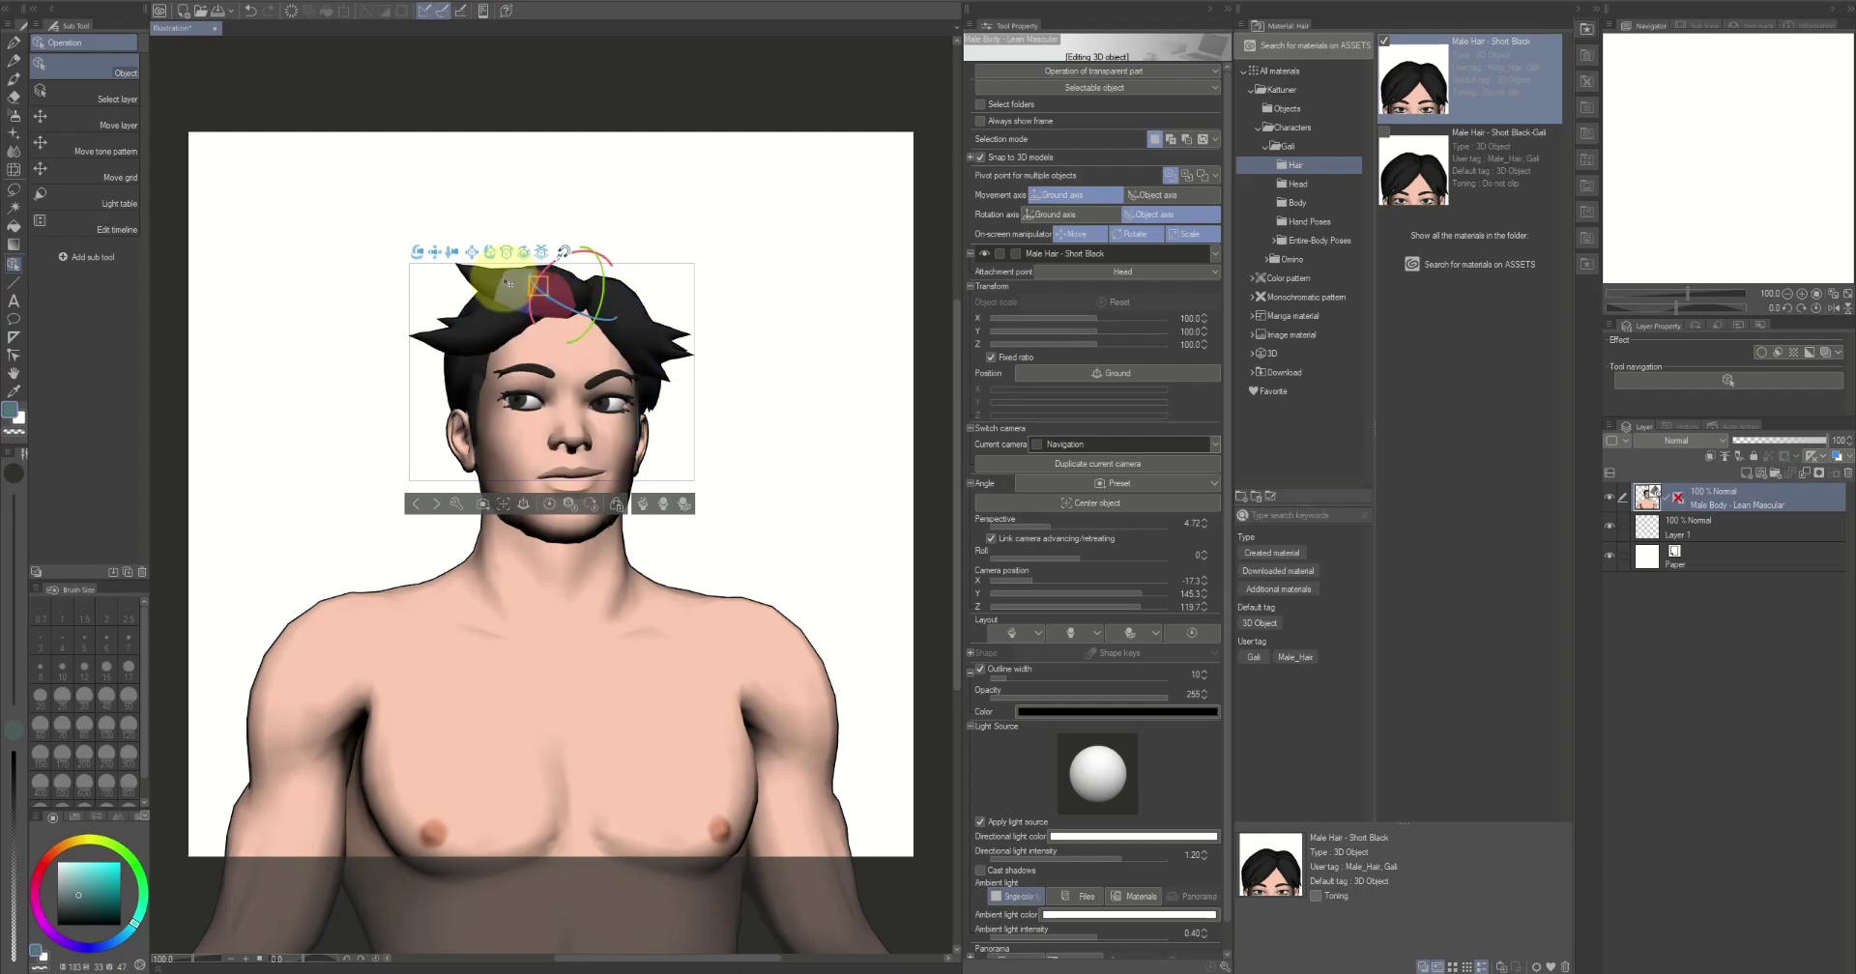
{"action": "left_click", "coordinate": [507, 283]}
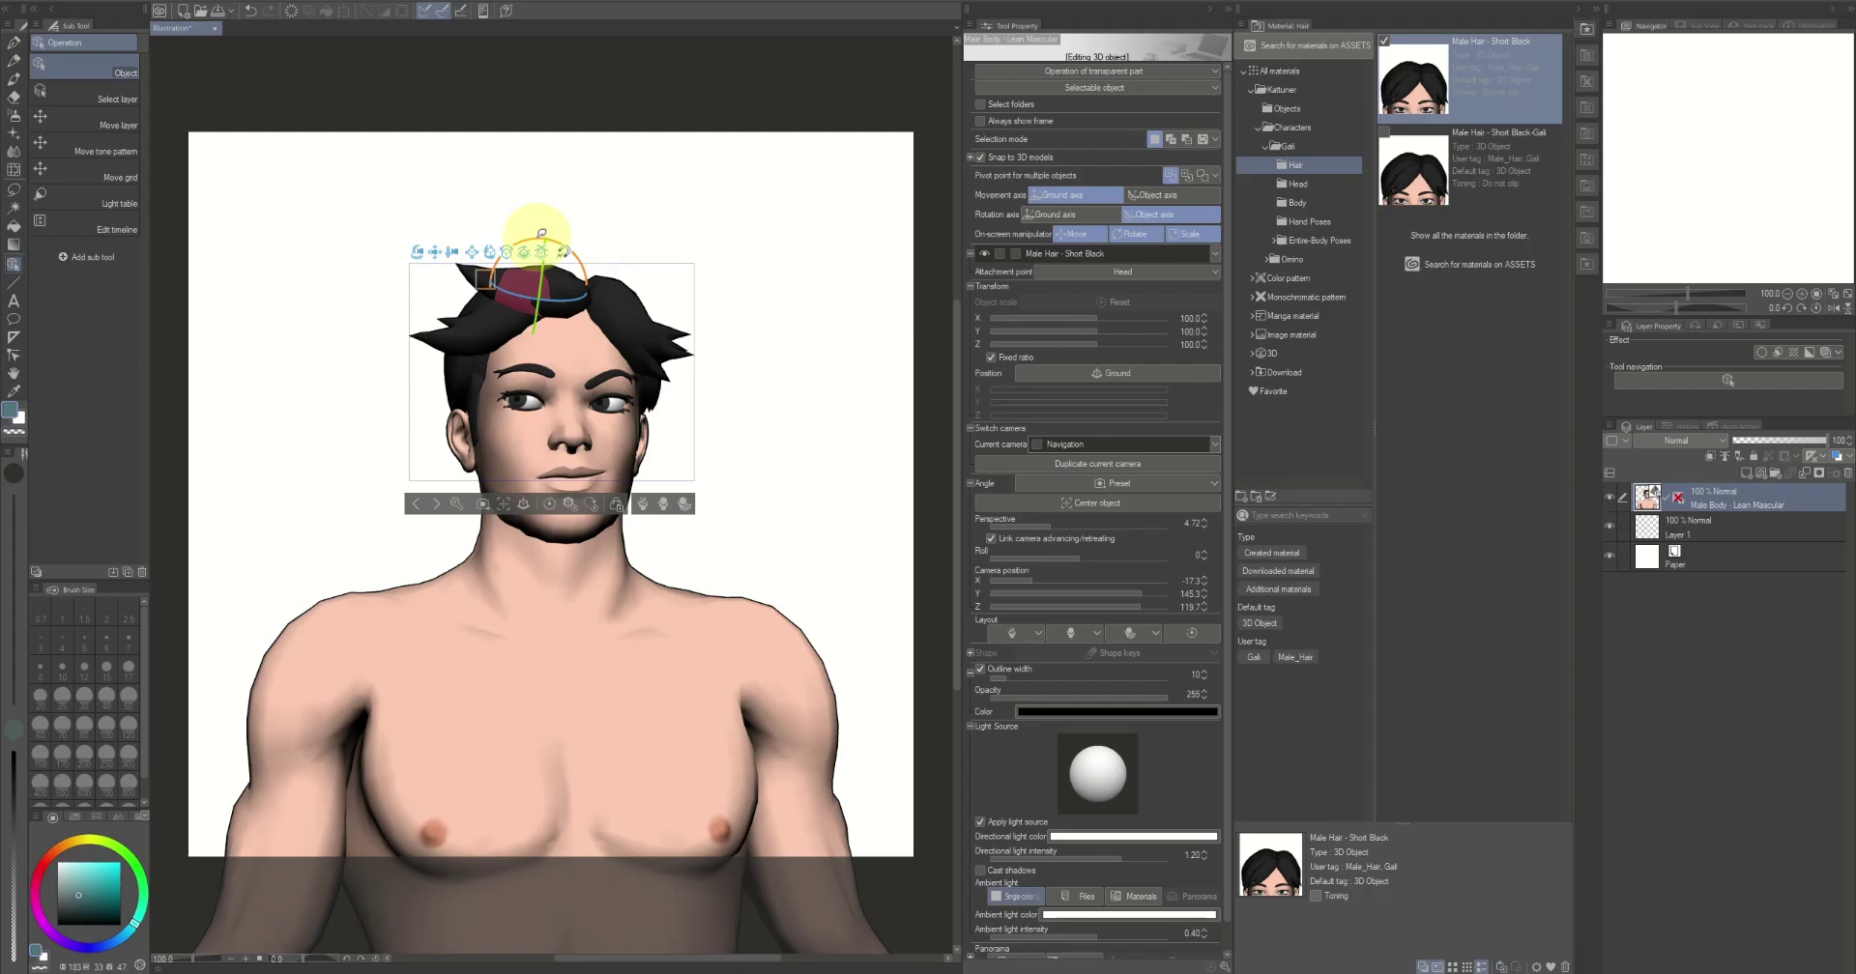
{"action": "left_click_drag", "start_coordinate": [542, 233], "coordinate": [481, 266]}
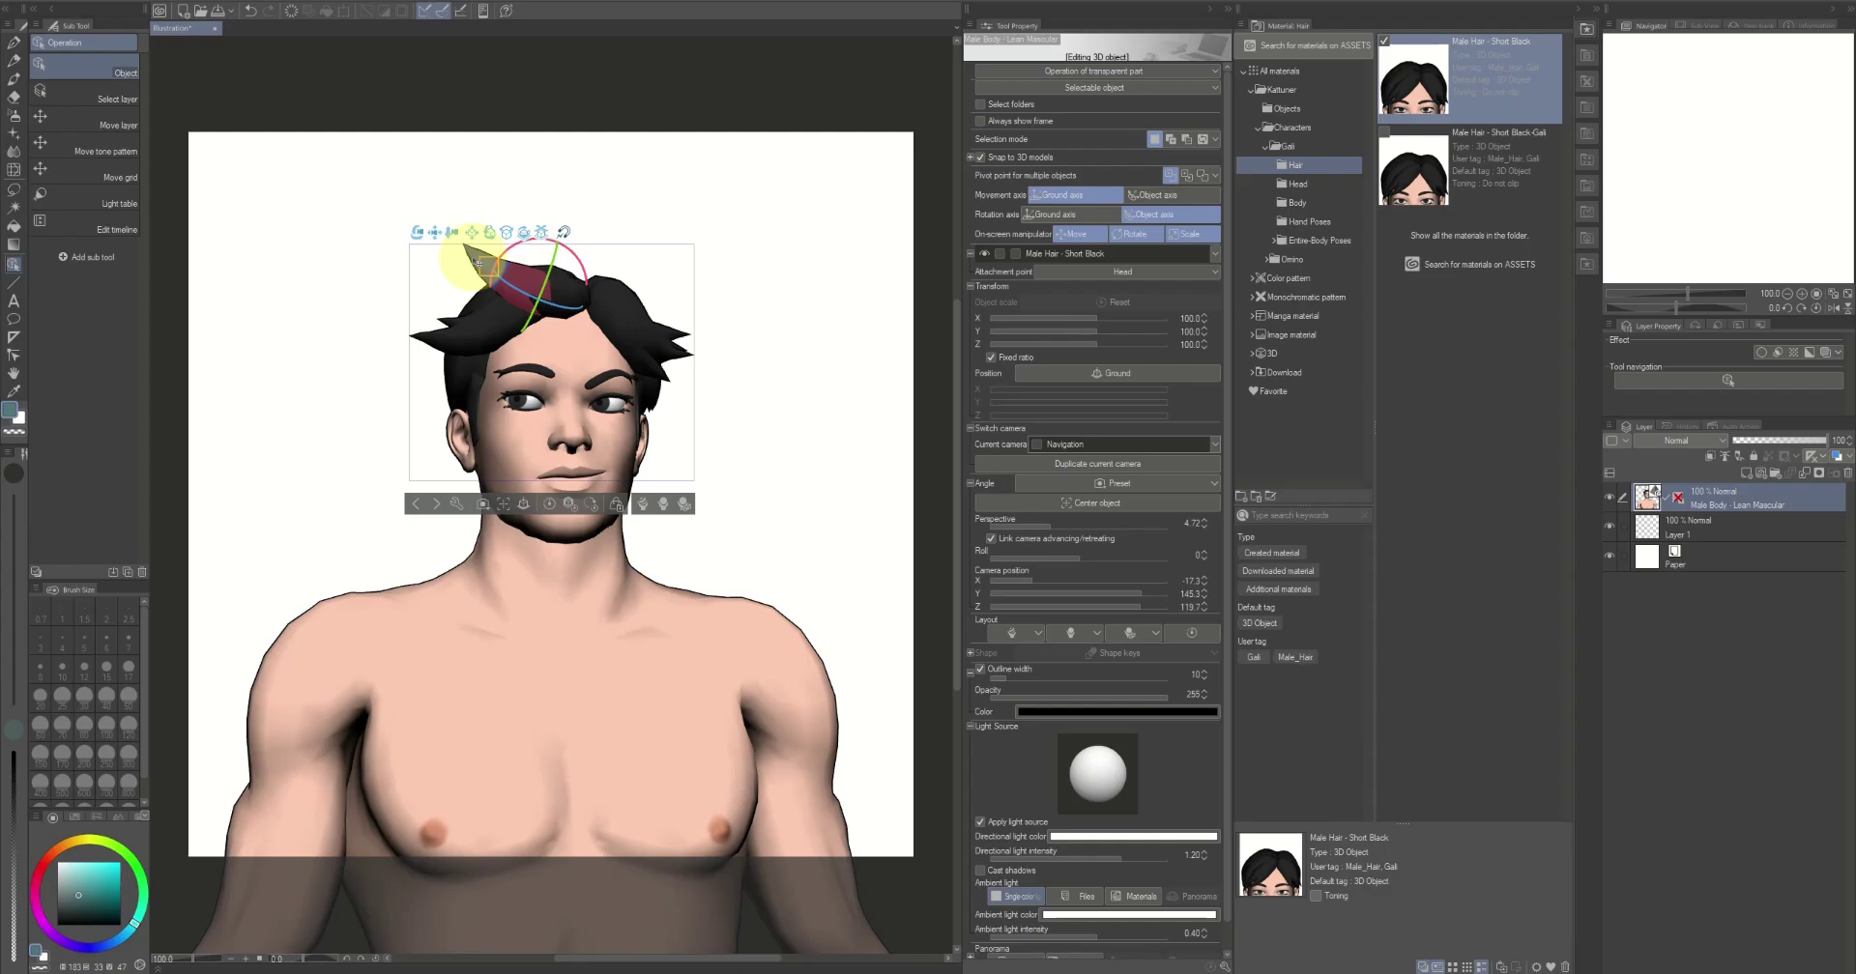
{"action": "left_click_drag", "start_coordinate": [477, 262], "coordinate": [731, 276]}
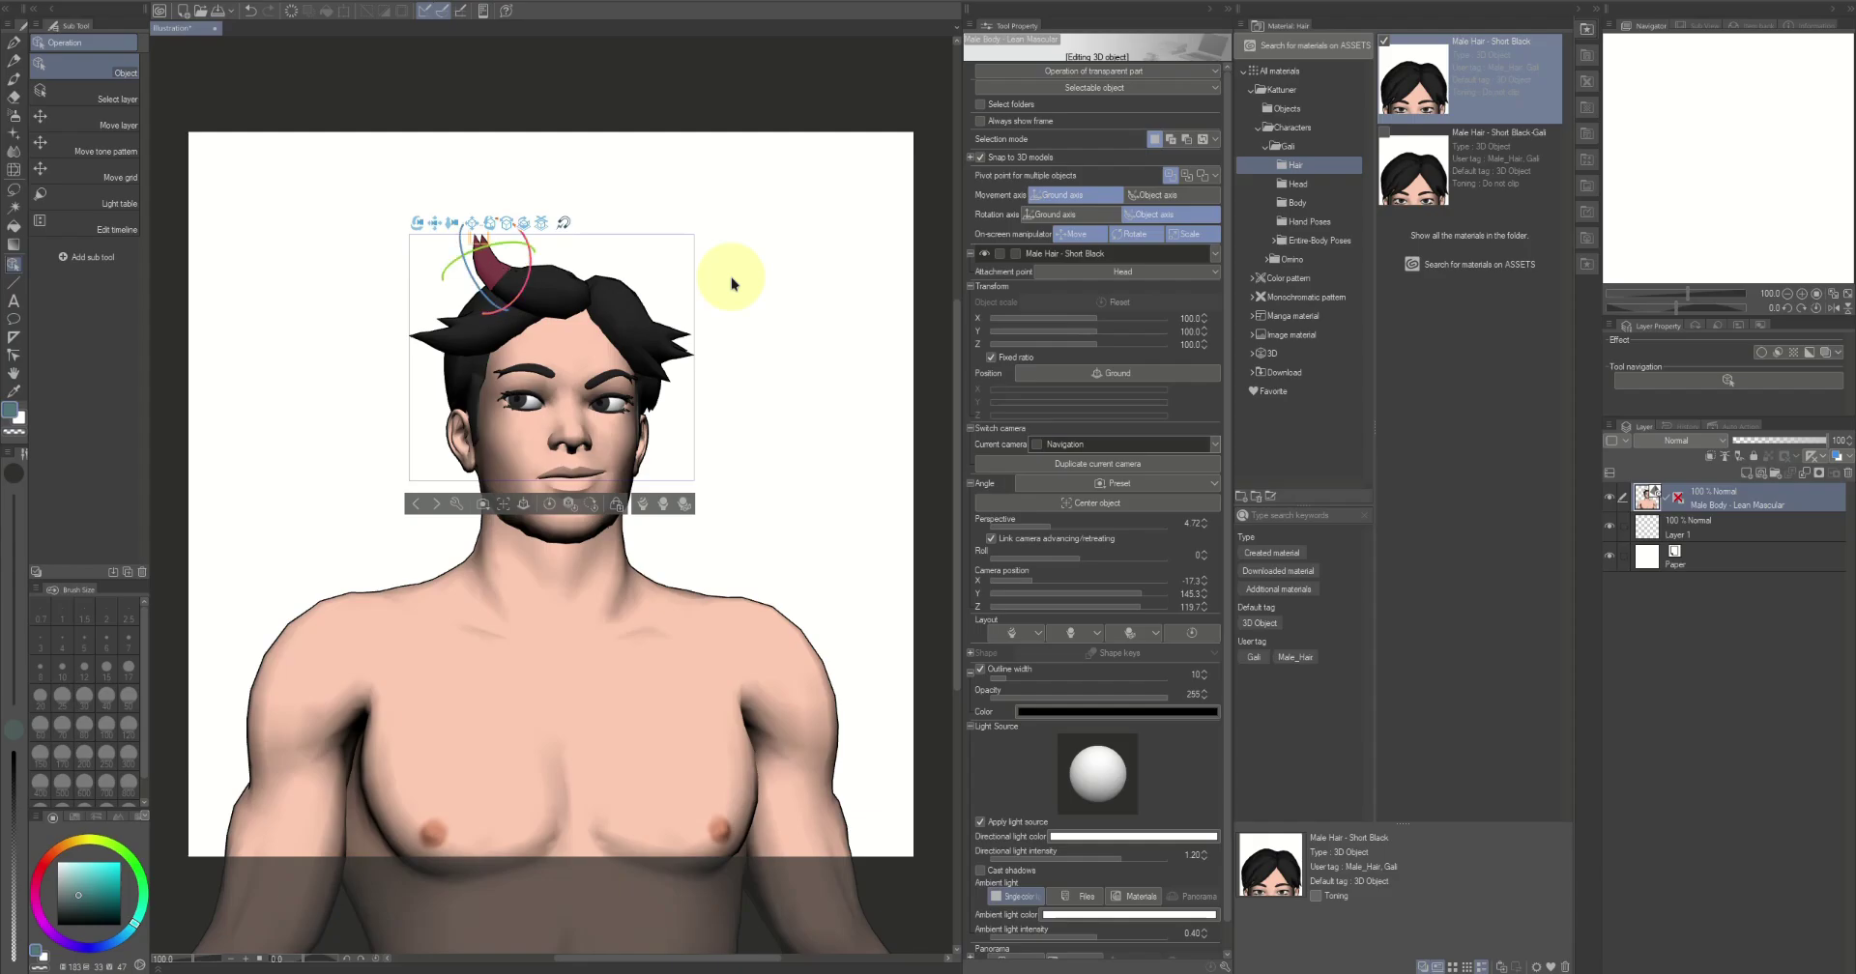
{"action": "left_click_drag", "start_coordinate": [727, 361], "coordinate": [675, 332]}
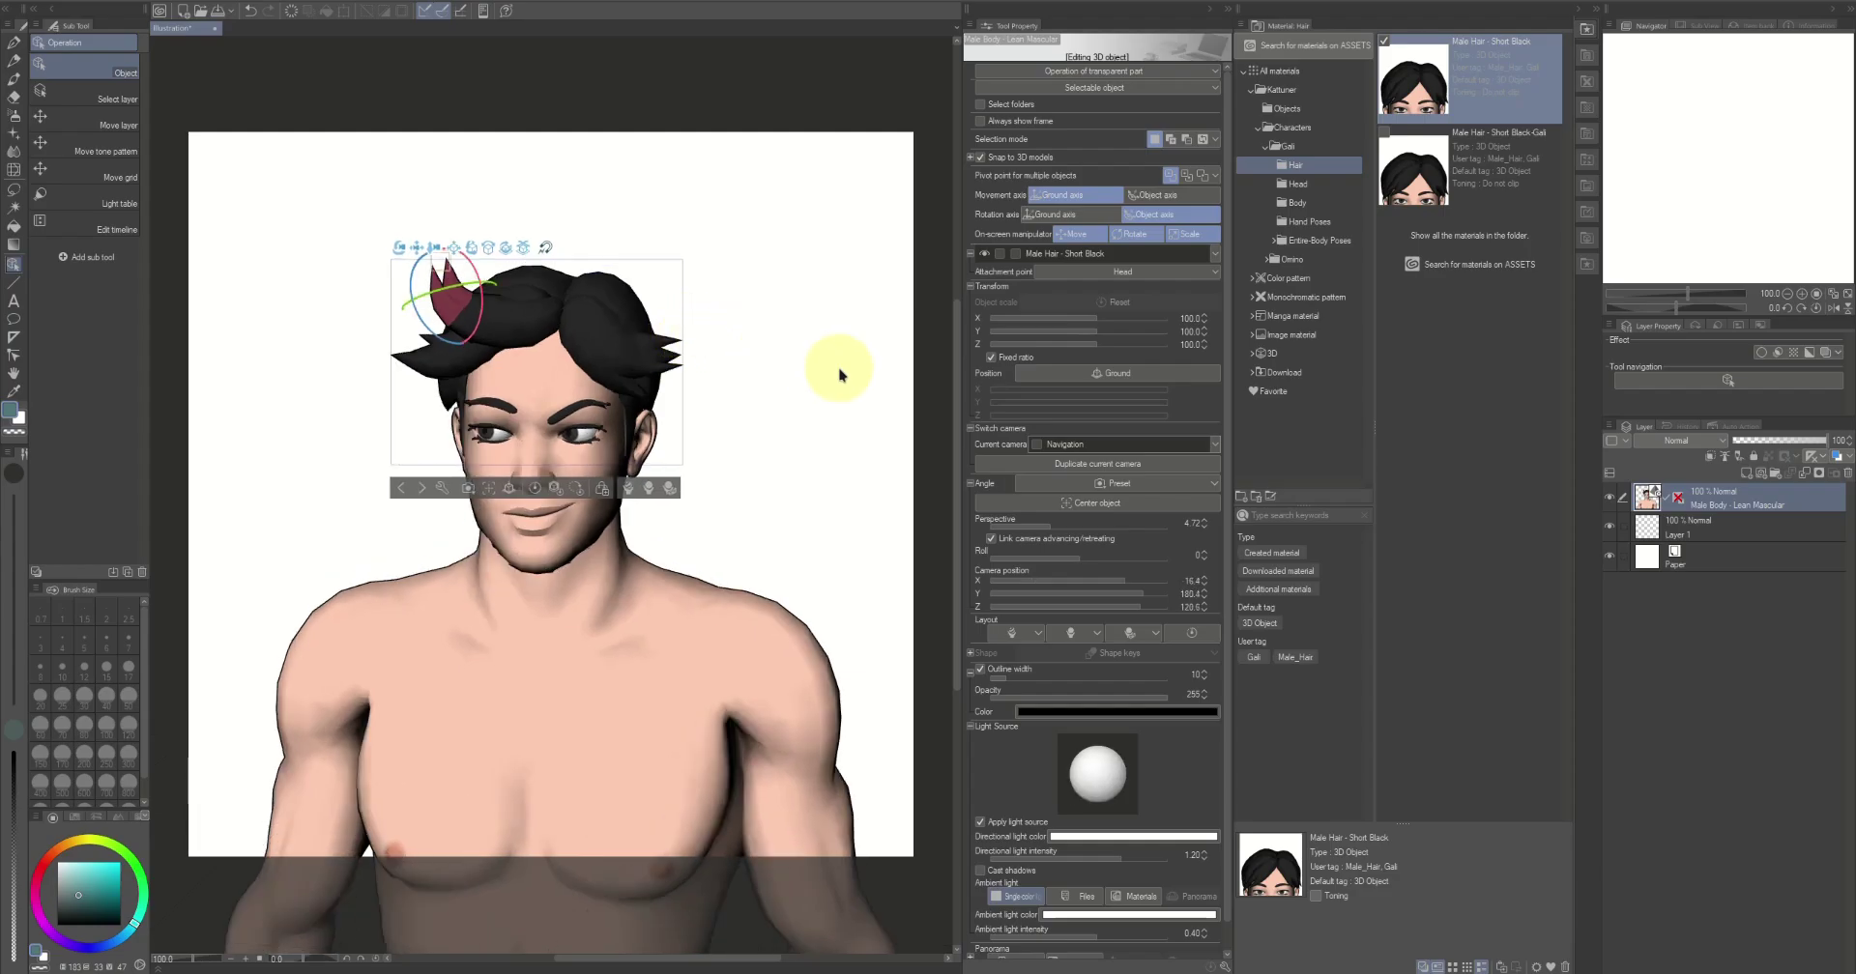
Select the Male Head - Gali model and give it the 09.Way too angry expression preset
{"action": "left_click", "coordinate": [1215, 253]}
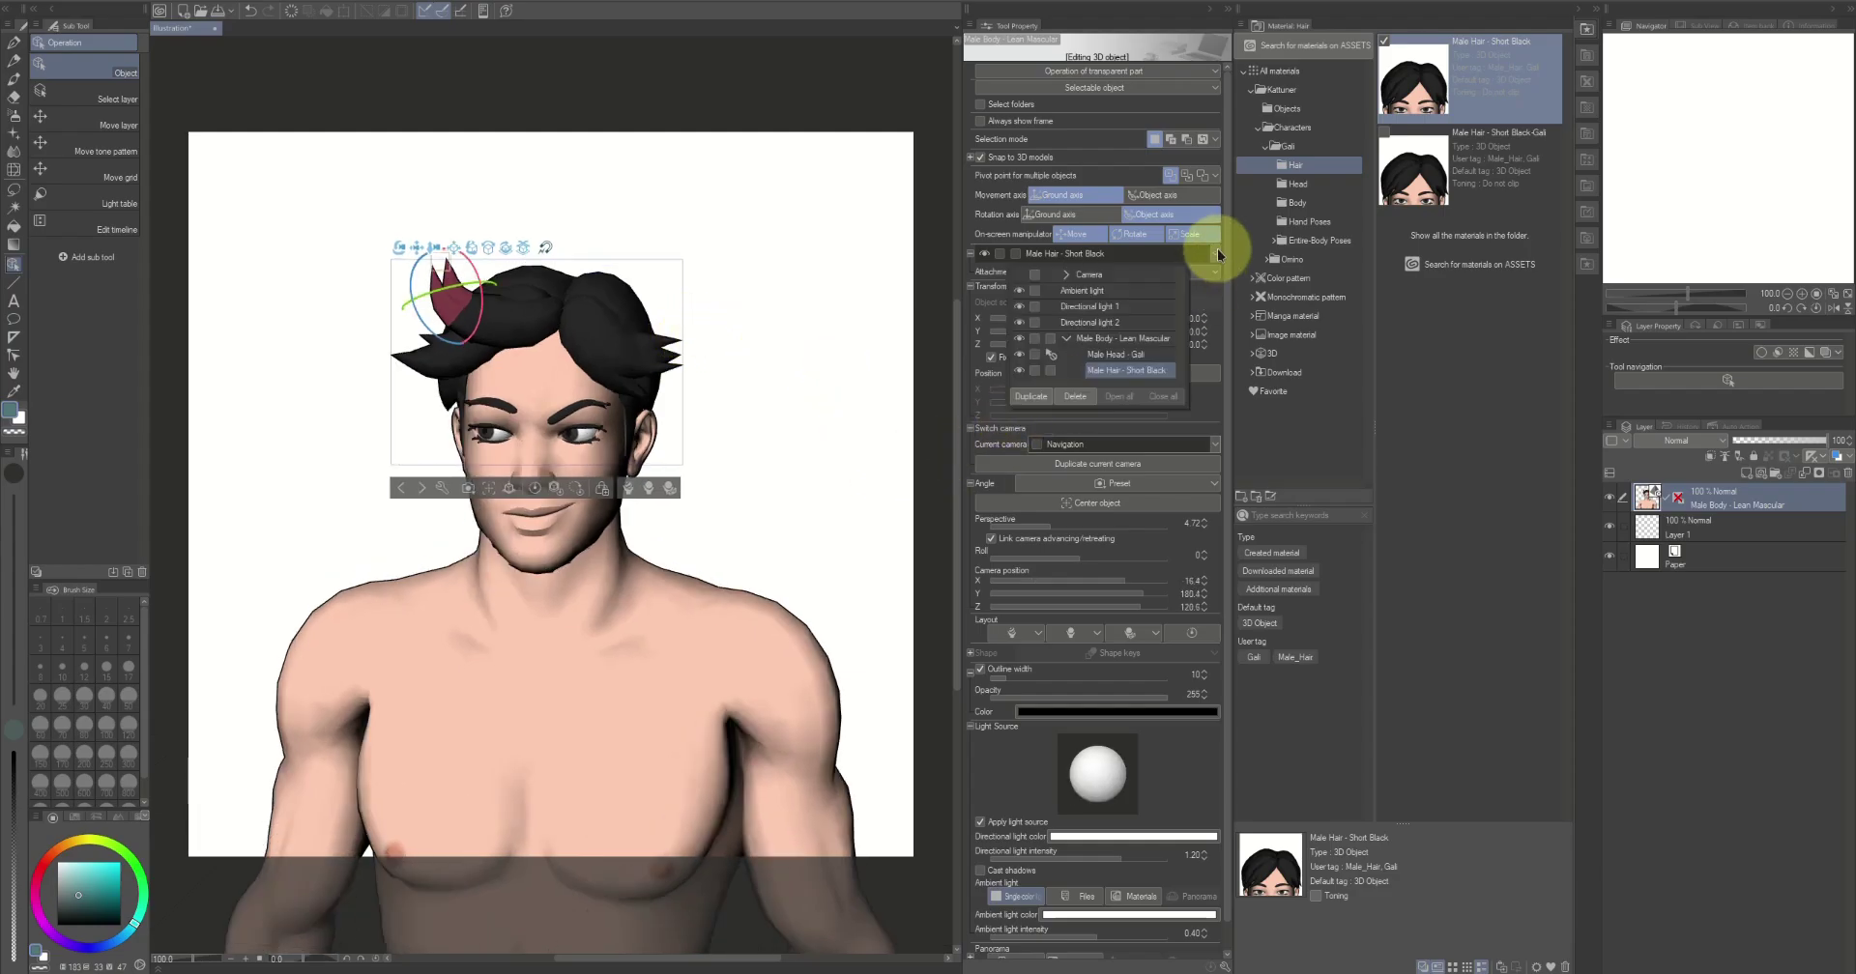
{"action": "left_click", "coordinate": [1116, 355], "text": "ctrl"}
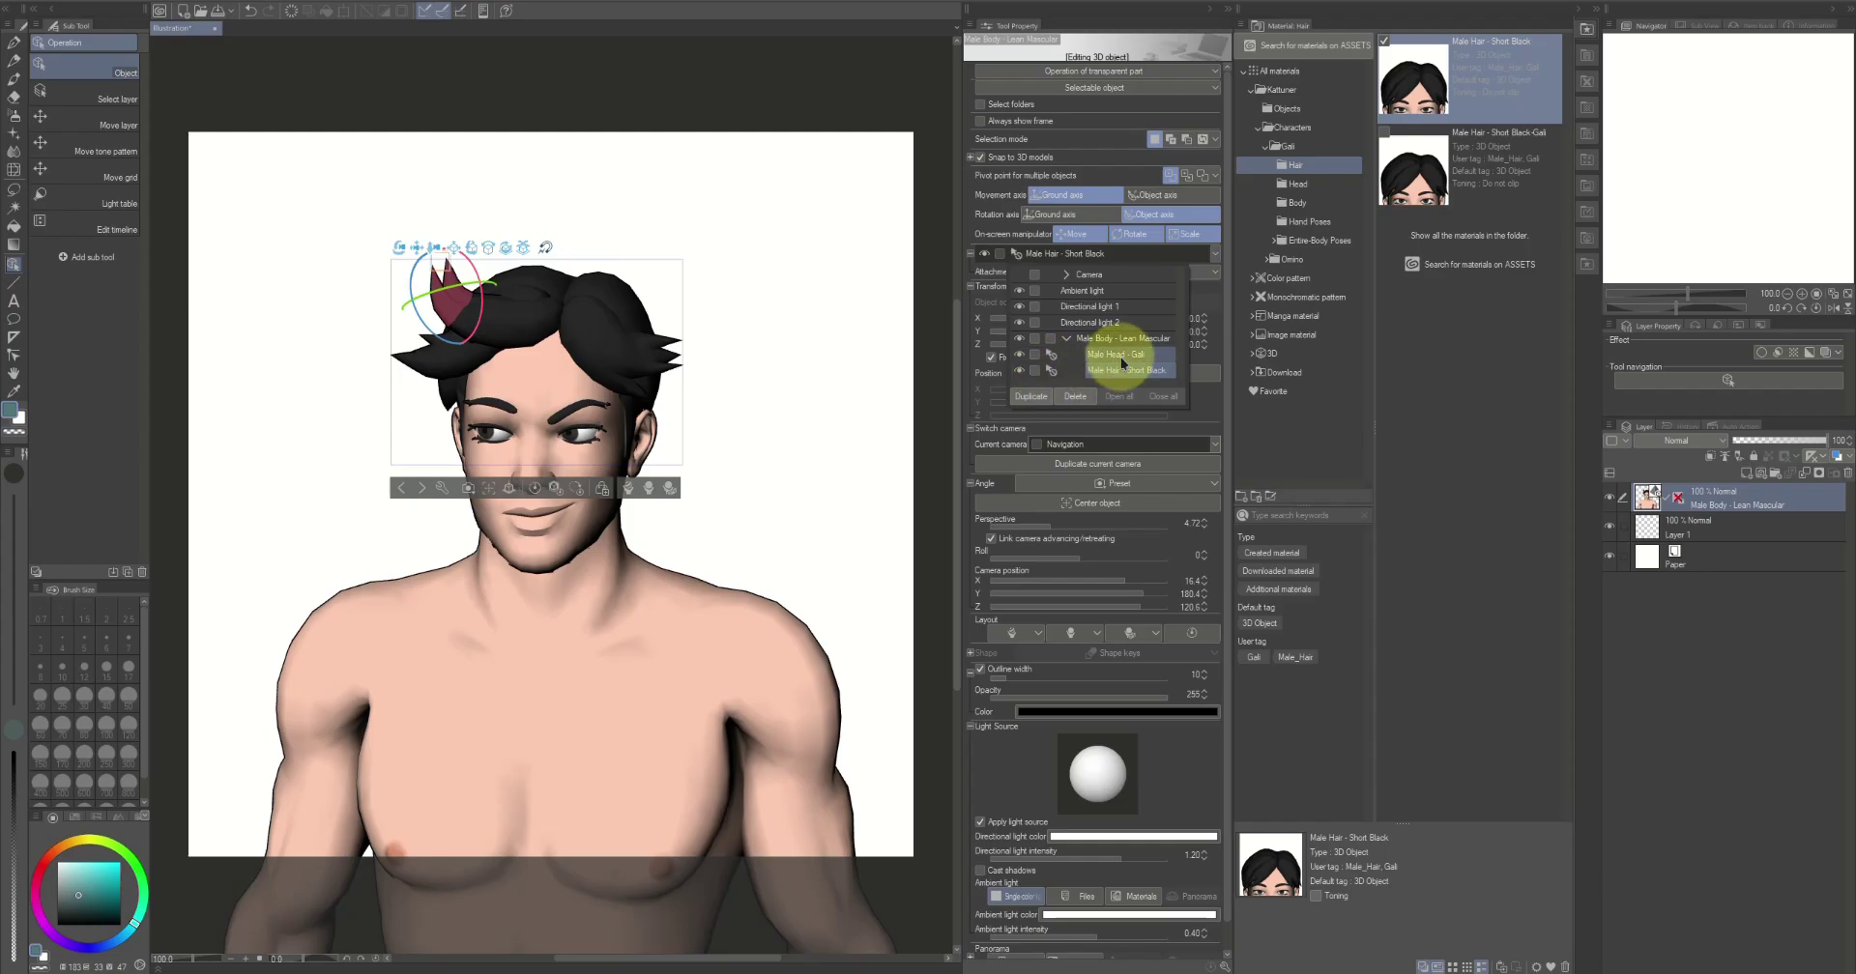
{"action": "left_click", "coordinate": [1121, 356]}
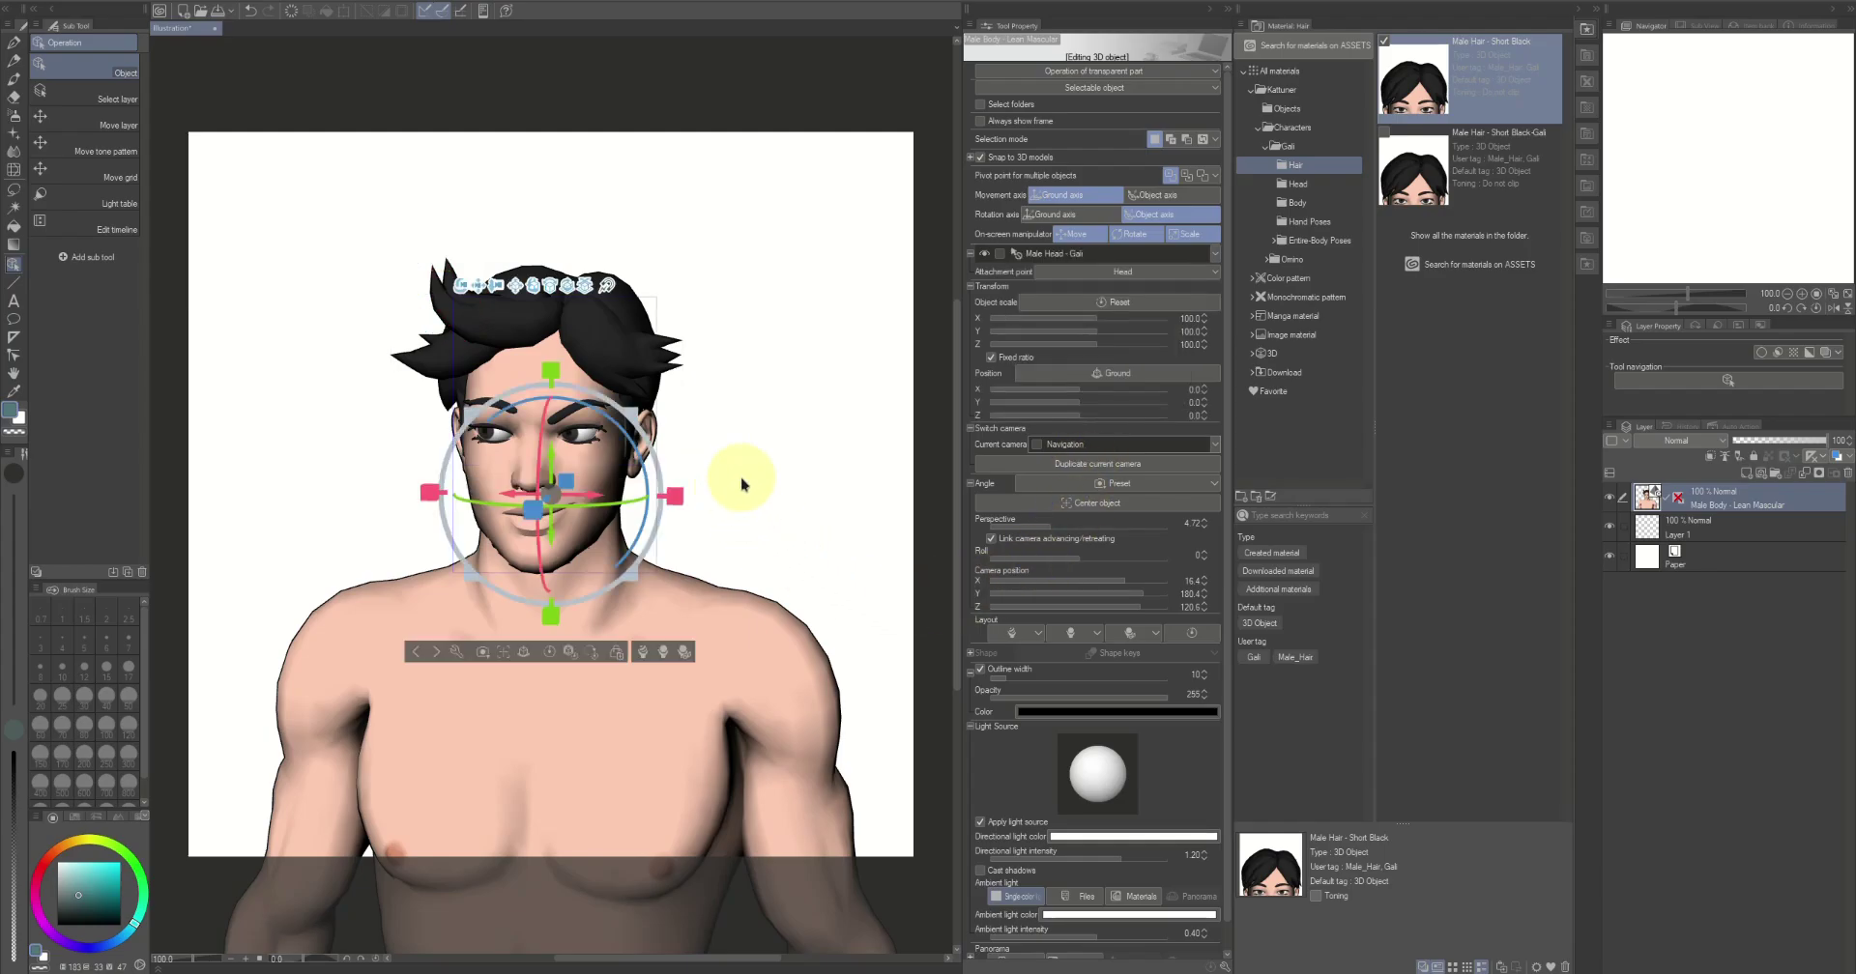
{"action": "key", "text": "ctrl+z"}
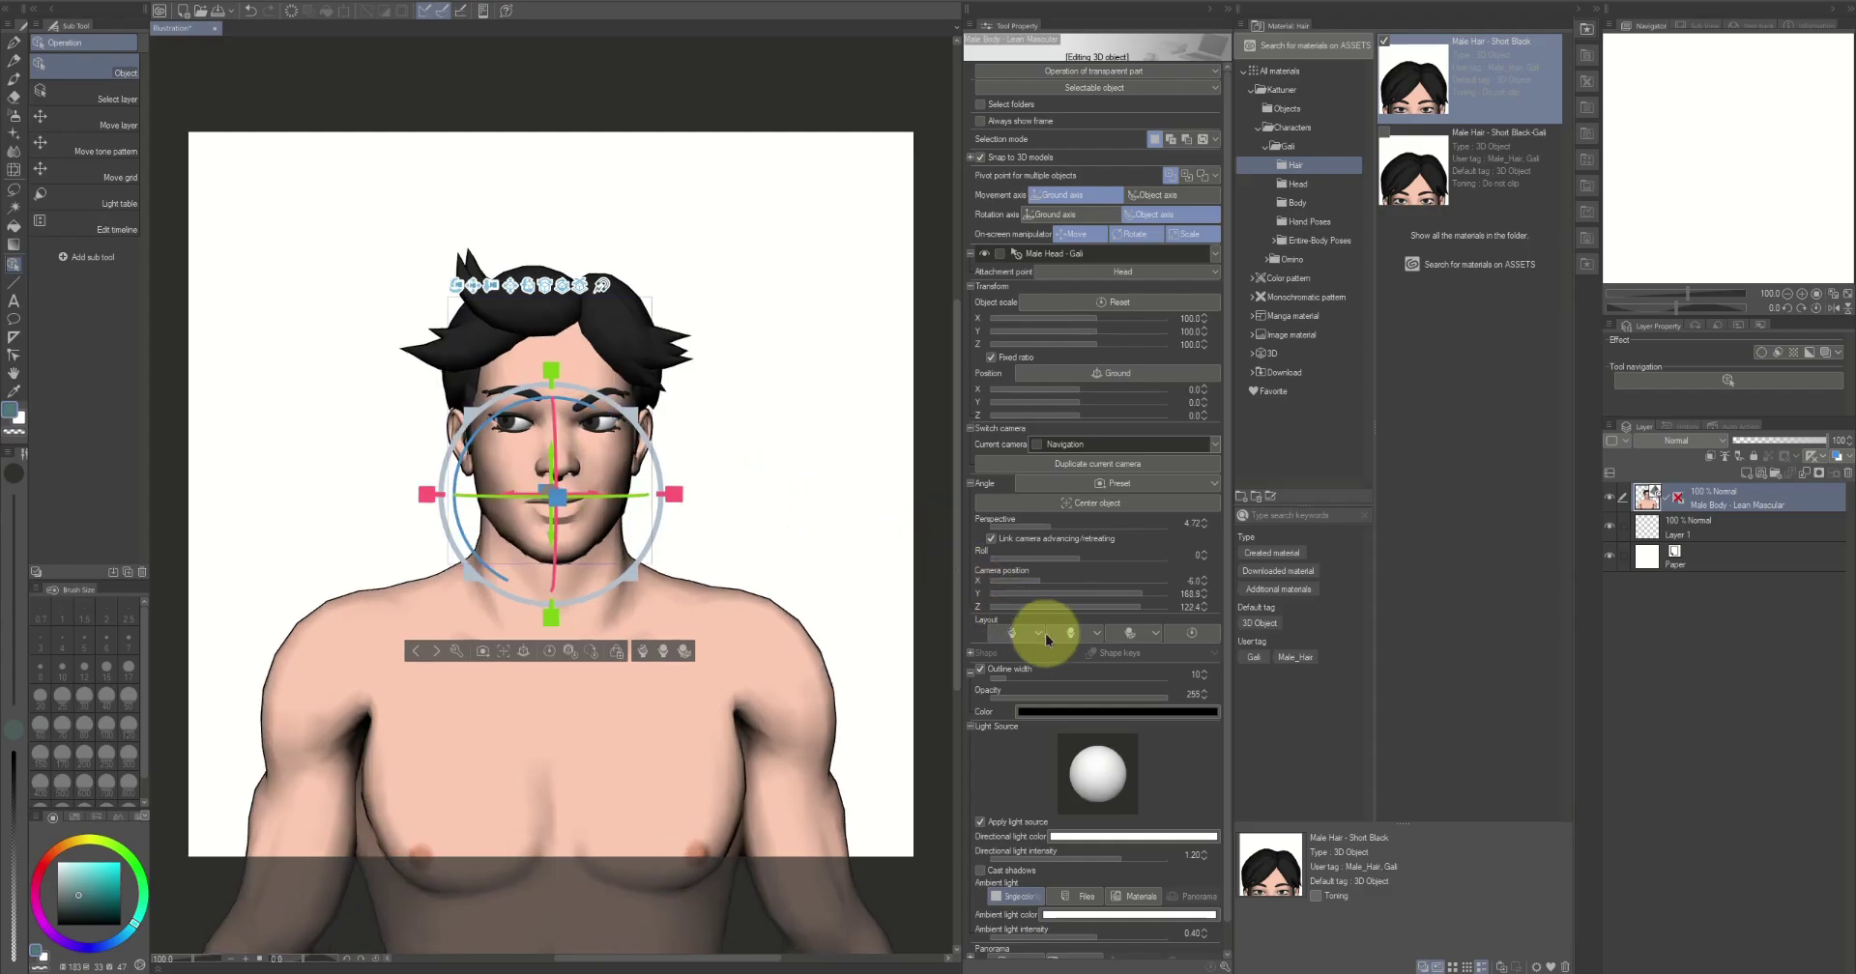
{"action": "left_click", "coordinate": [1100, 634]}
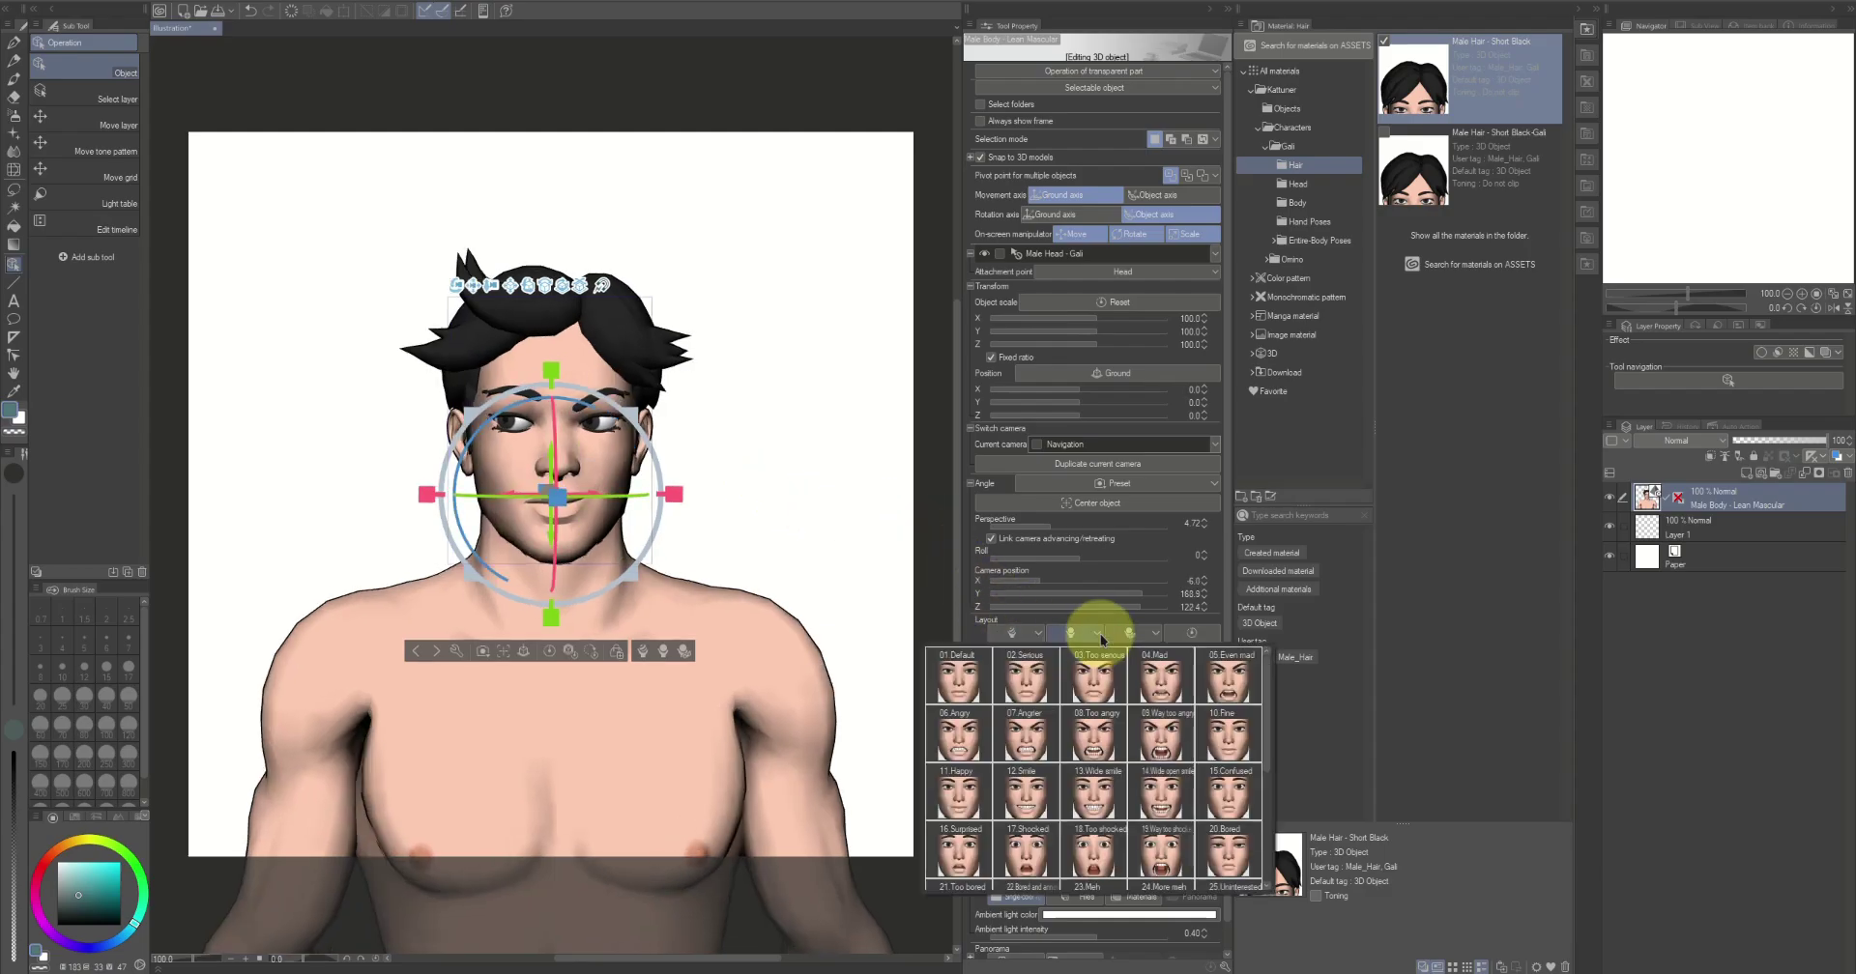
{"action": "left_click", "coordinate": [1155, 729]}
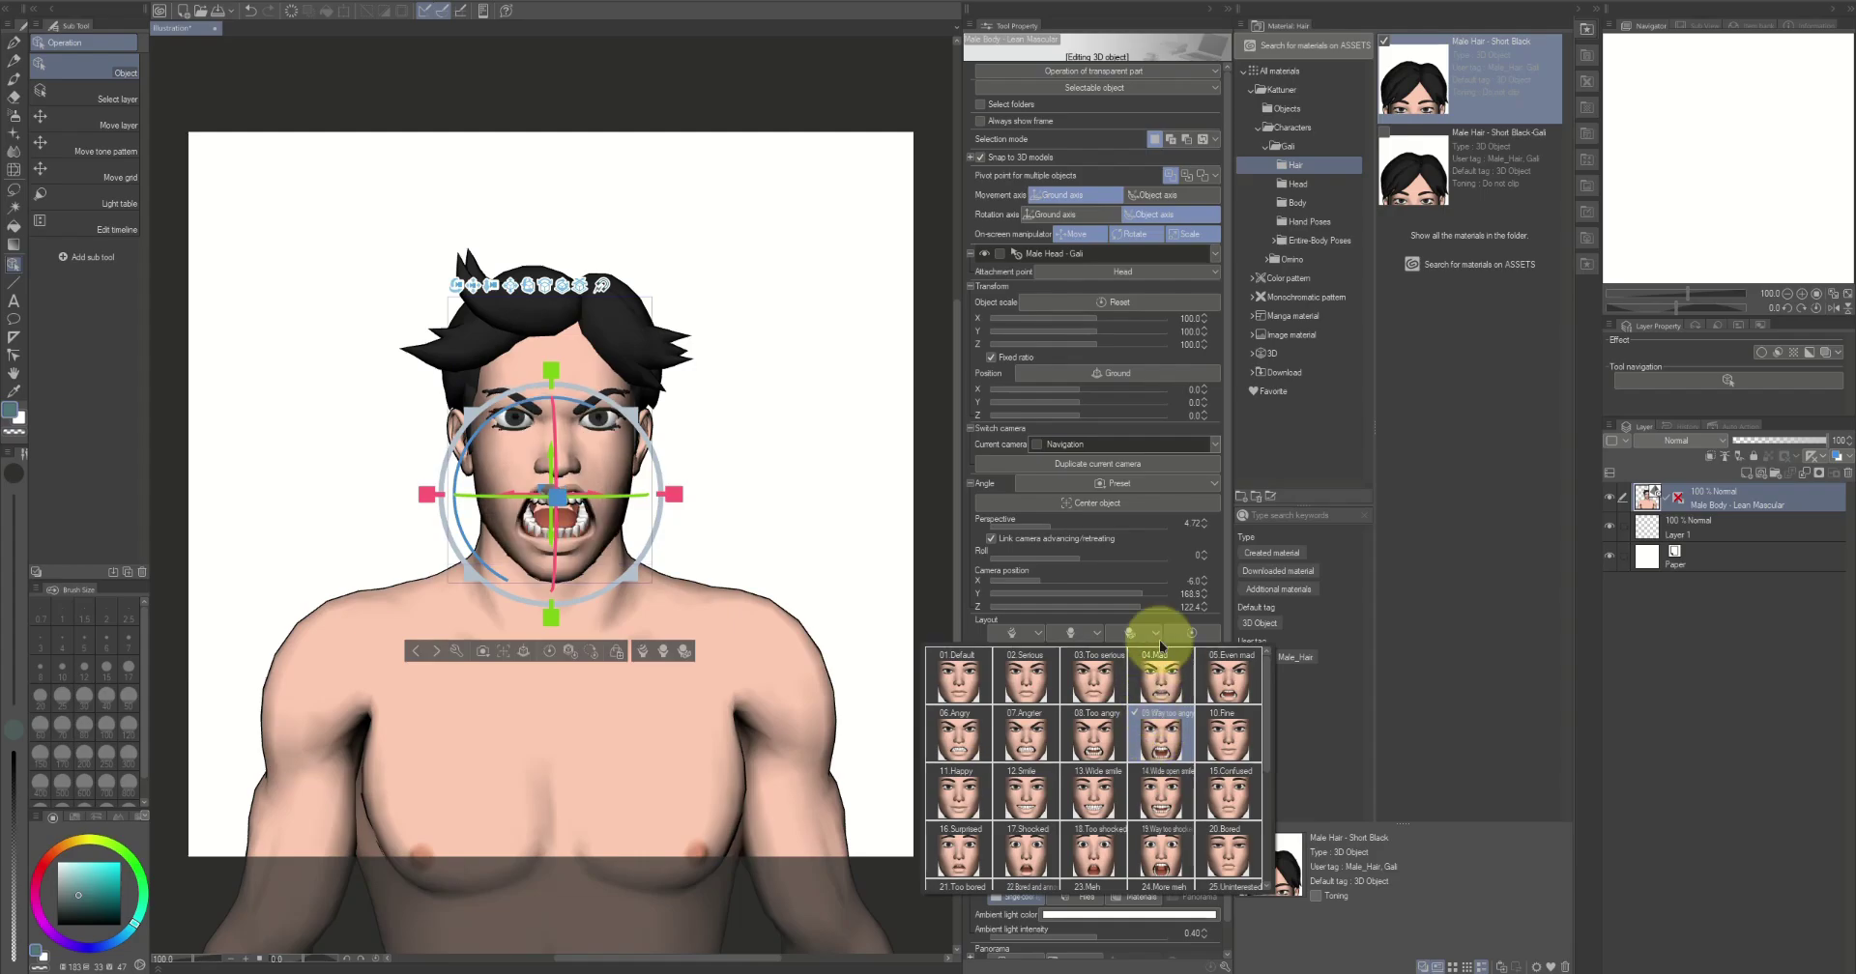
{"action": "left_click", "coordinate": [908, 367]}
Switch to the Scene Shot camera and apply the Running v1 pose from the Gakuran Uniform poses to the character
{"action": "left_click", "coordinate": [1212, 445]}
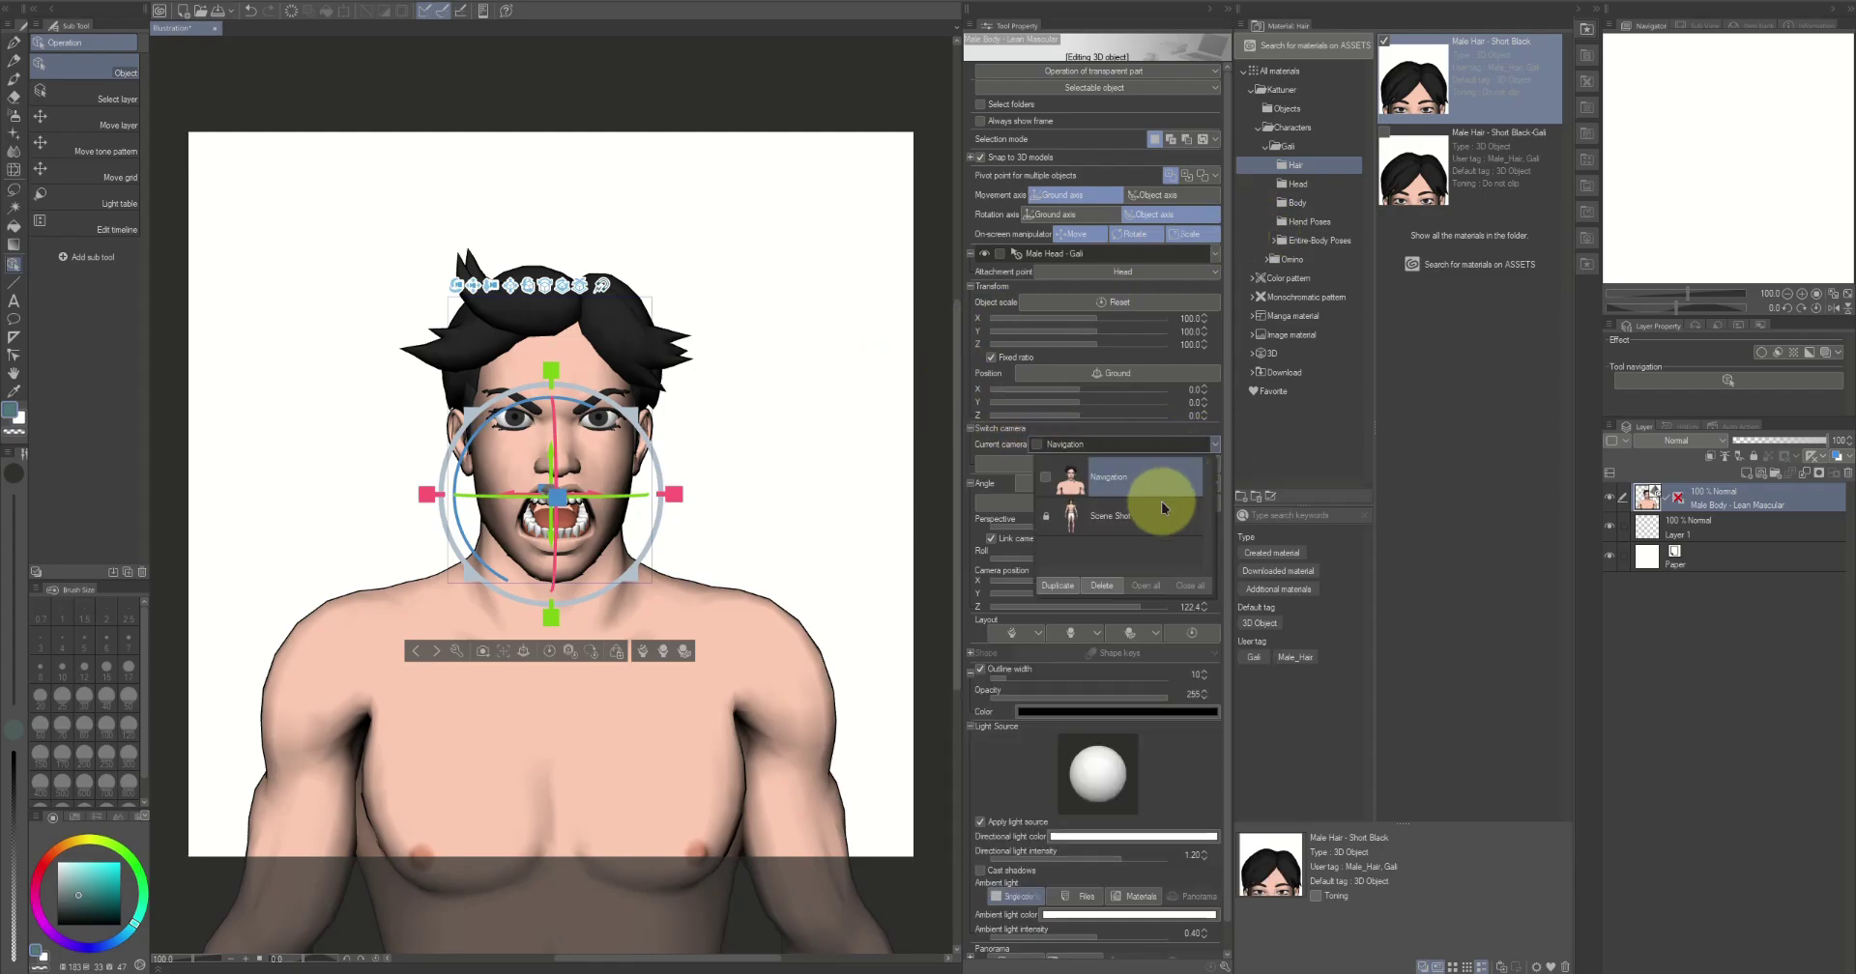
{"action": "left_click", "coordinate": [1151, 514]}
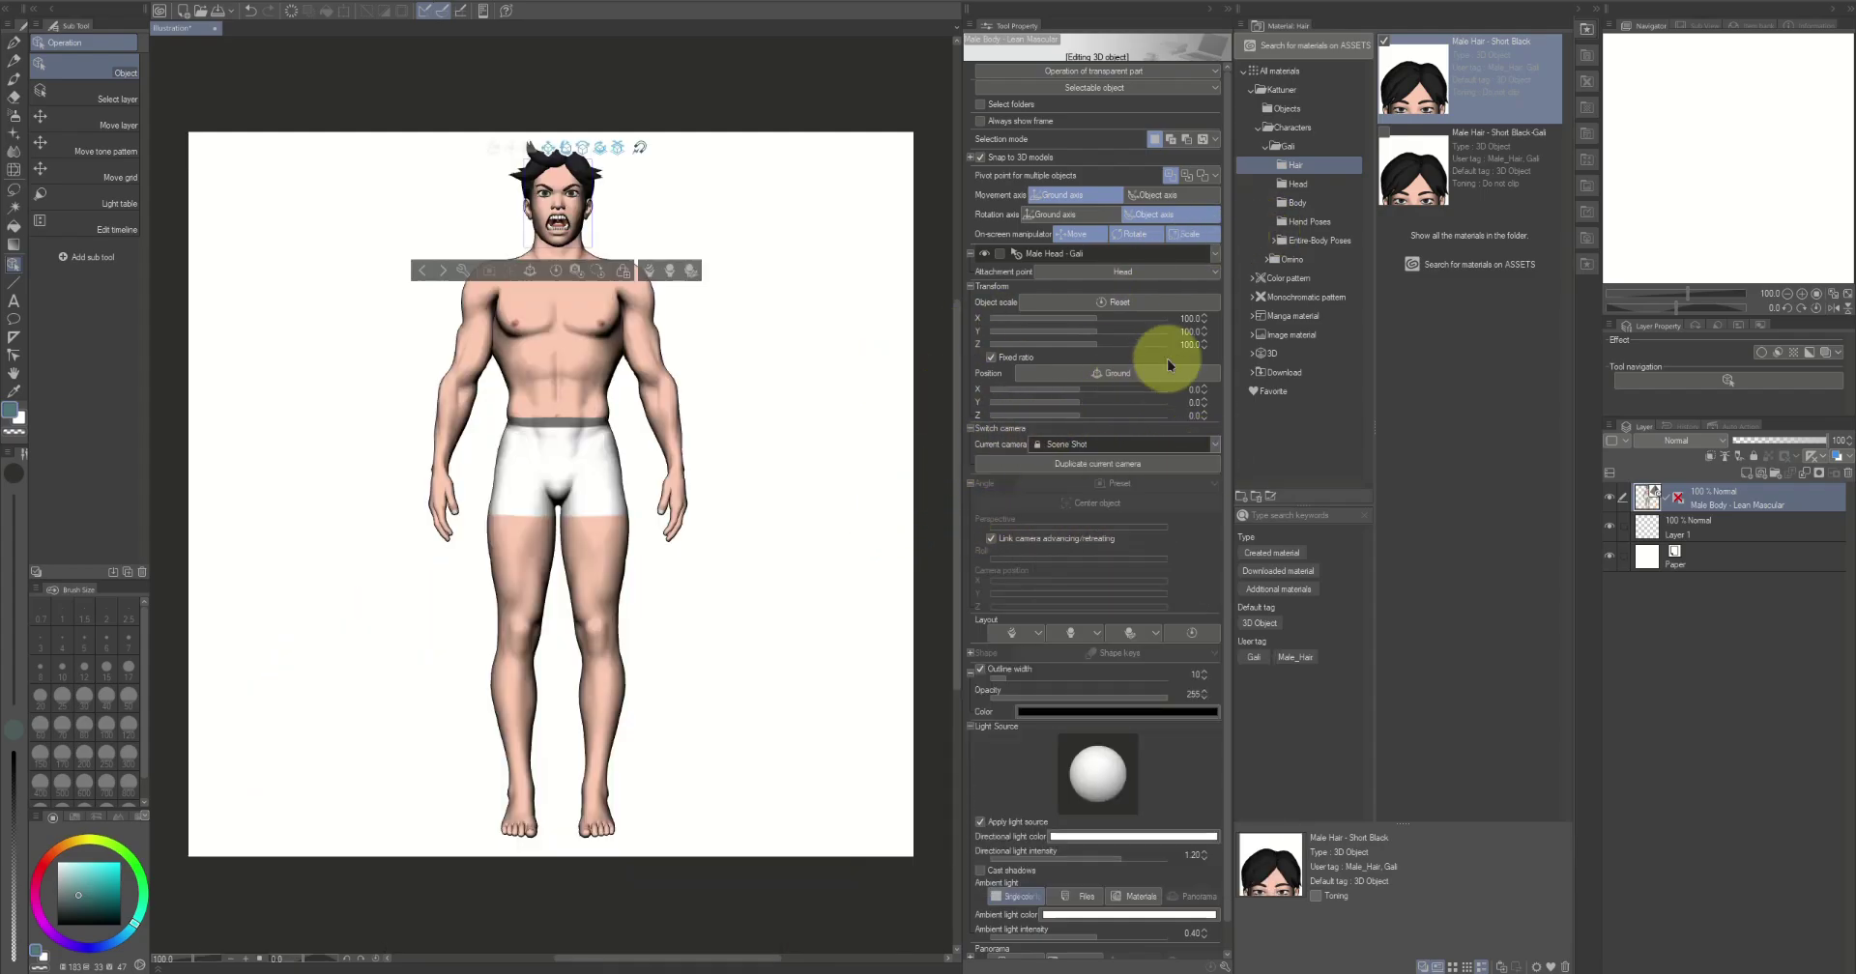
{"action": "left_click", "coordinate": [1270, 240]}
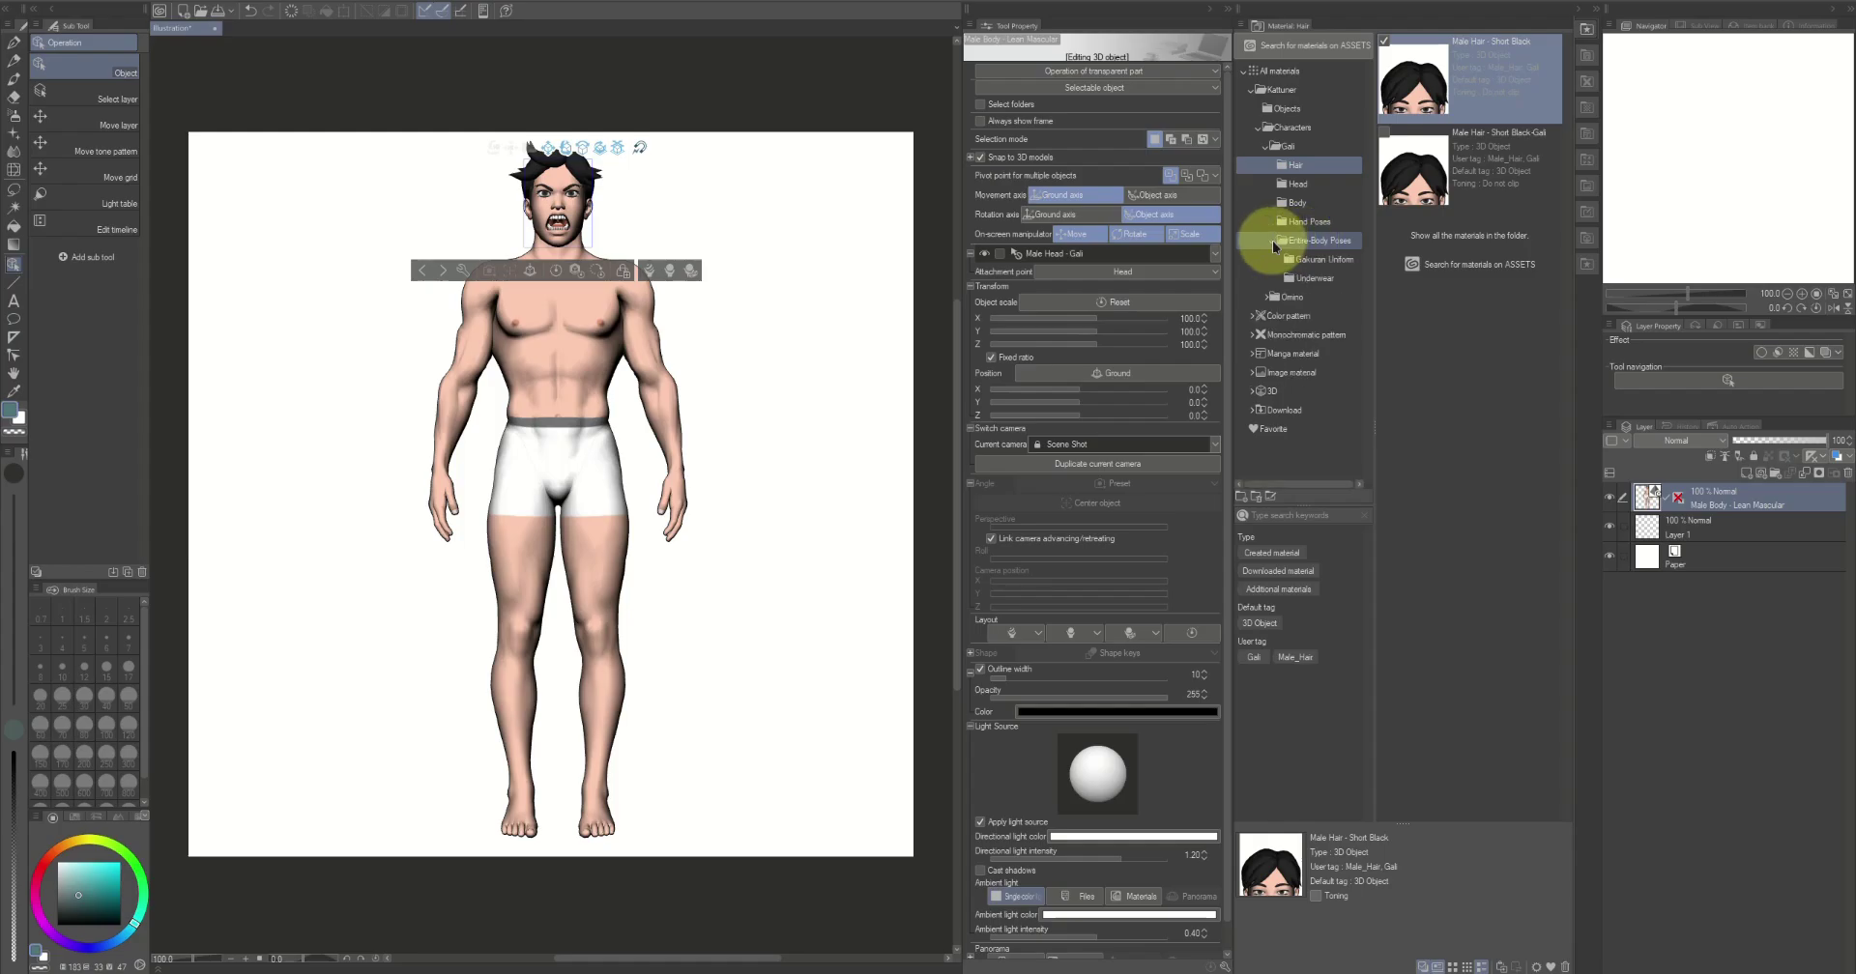
{"action": "left_click", "coordinate": [1298, 259]}
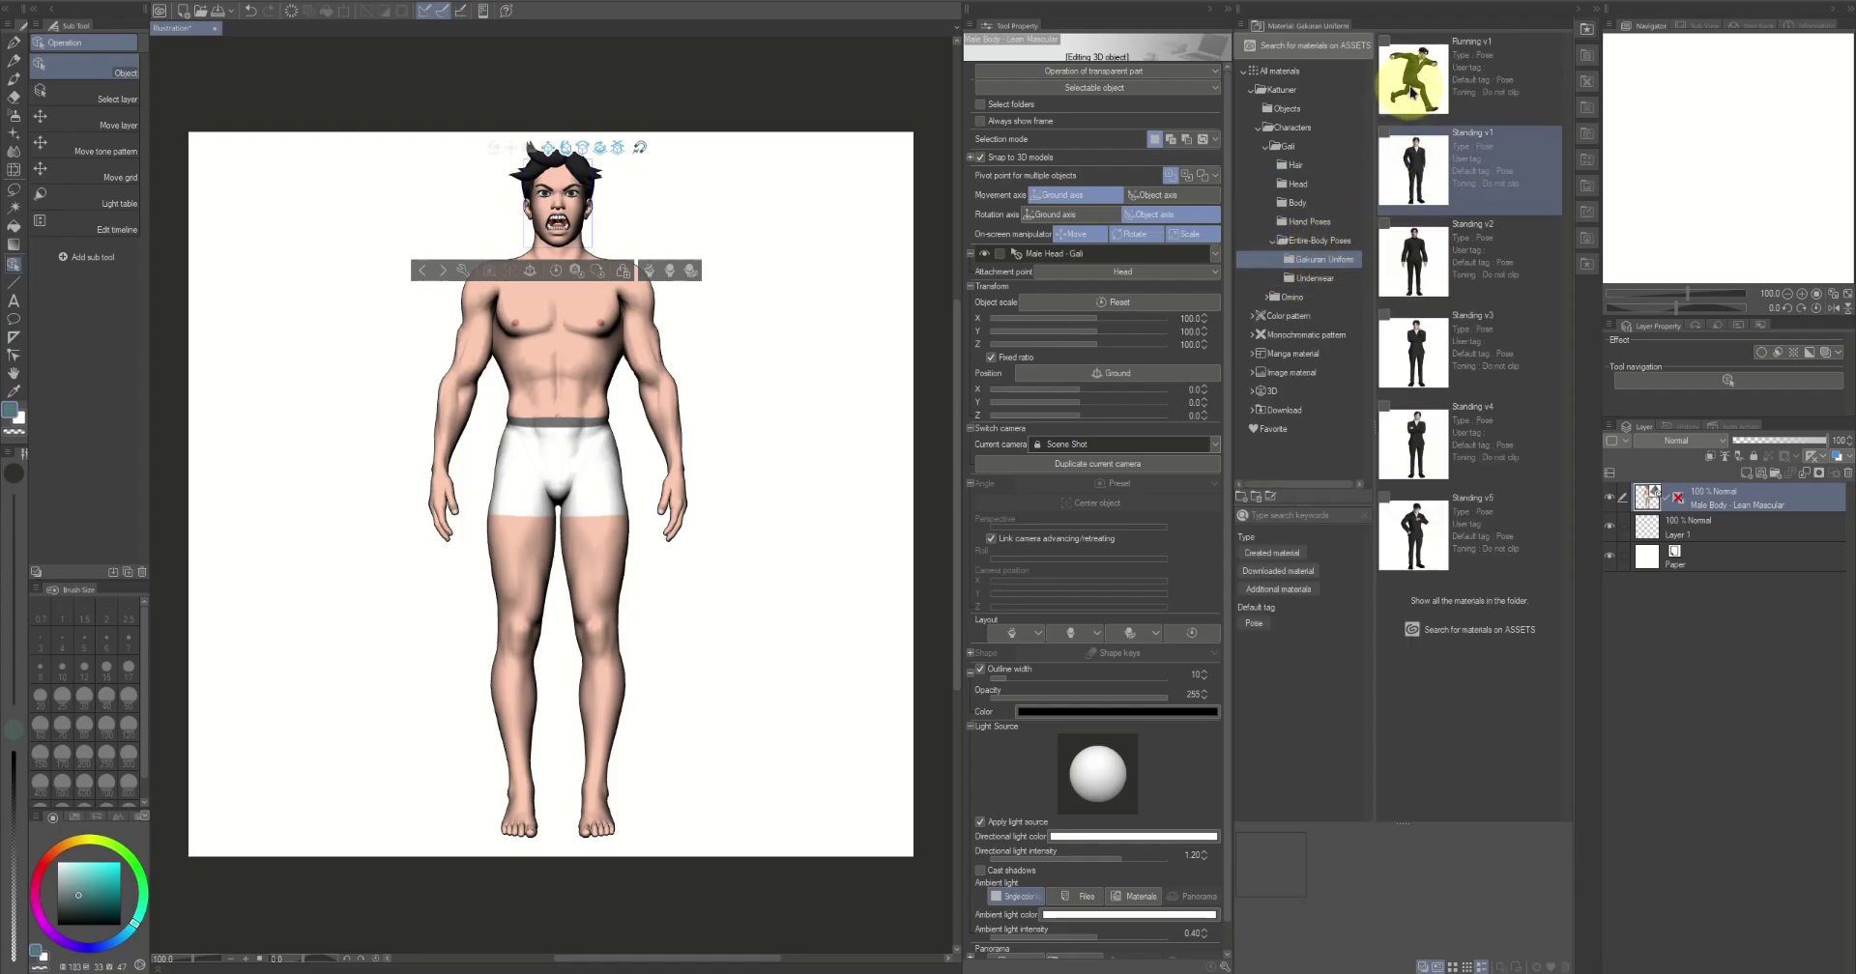
{"action": "left_click", "coordinate": [1411, 85]}
{"action": "left_click_drag", "start_coordinate": [1411, 85], "coordinate": [593, 436]}
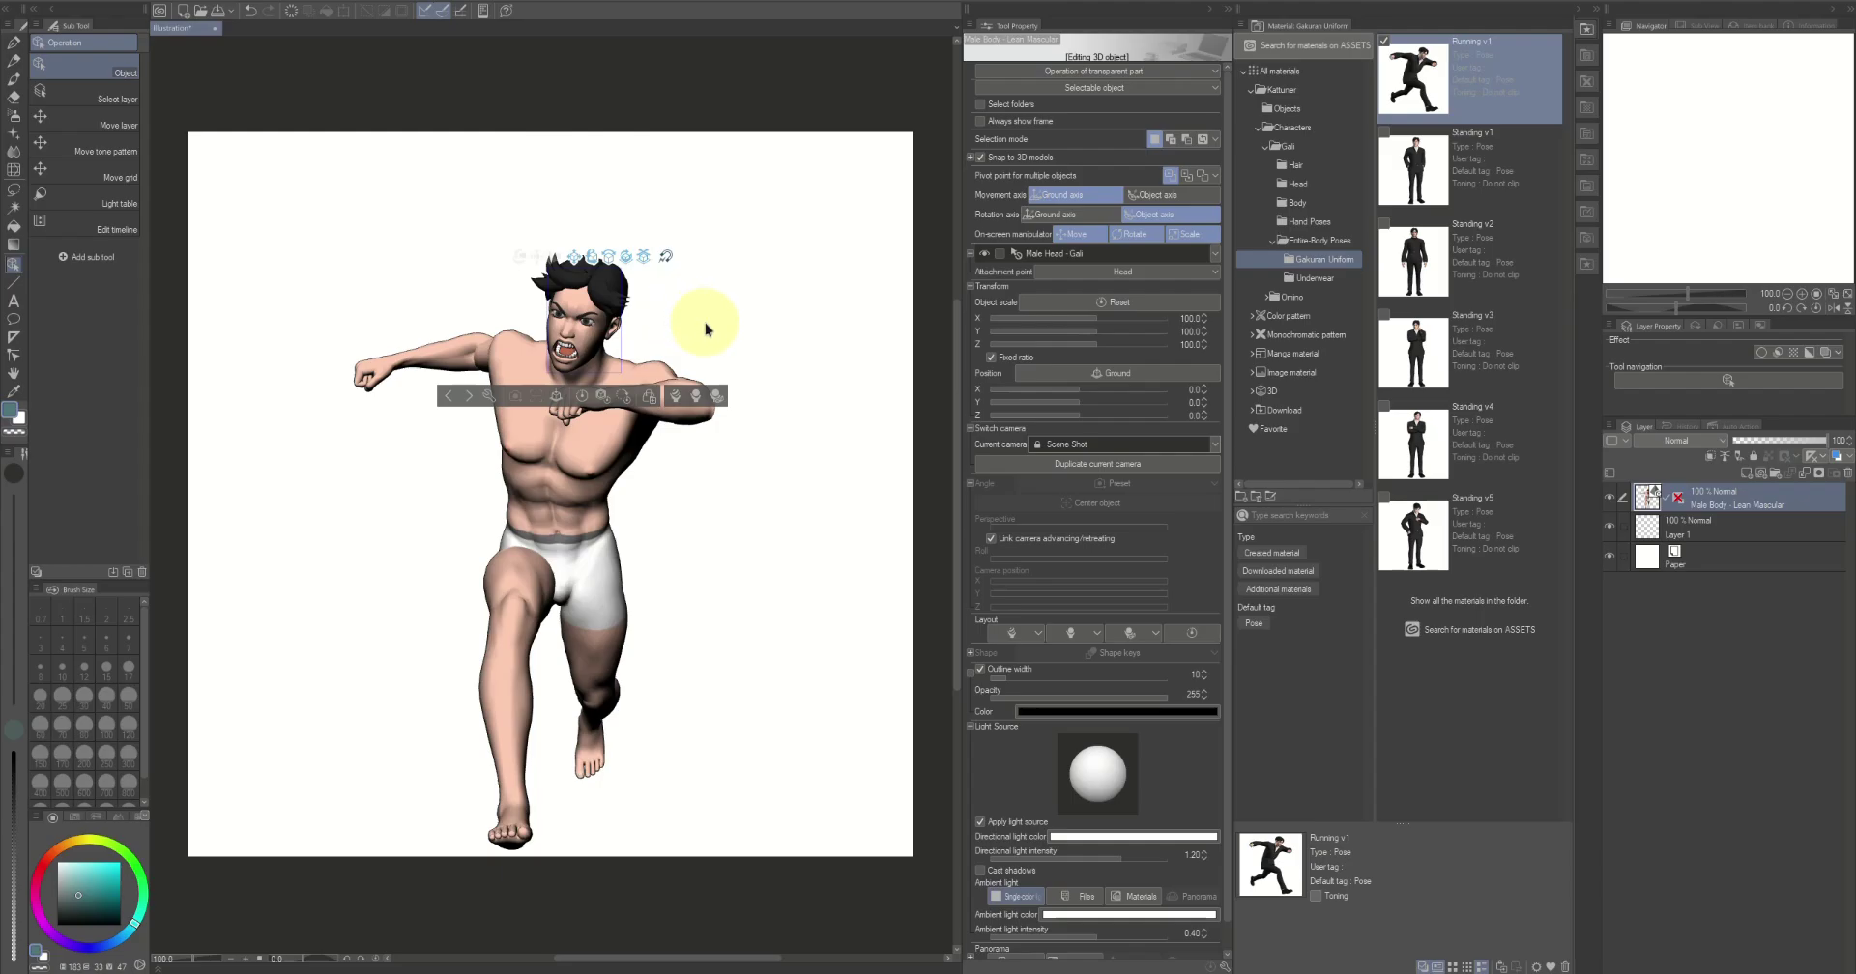
Unlock the Scene Shot camera, orbit it to an angled view of the running figure and lock it again
{"action": "left_click", "coordinate": [1037, 445]}
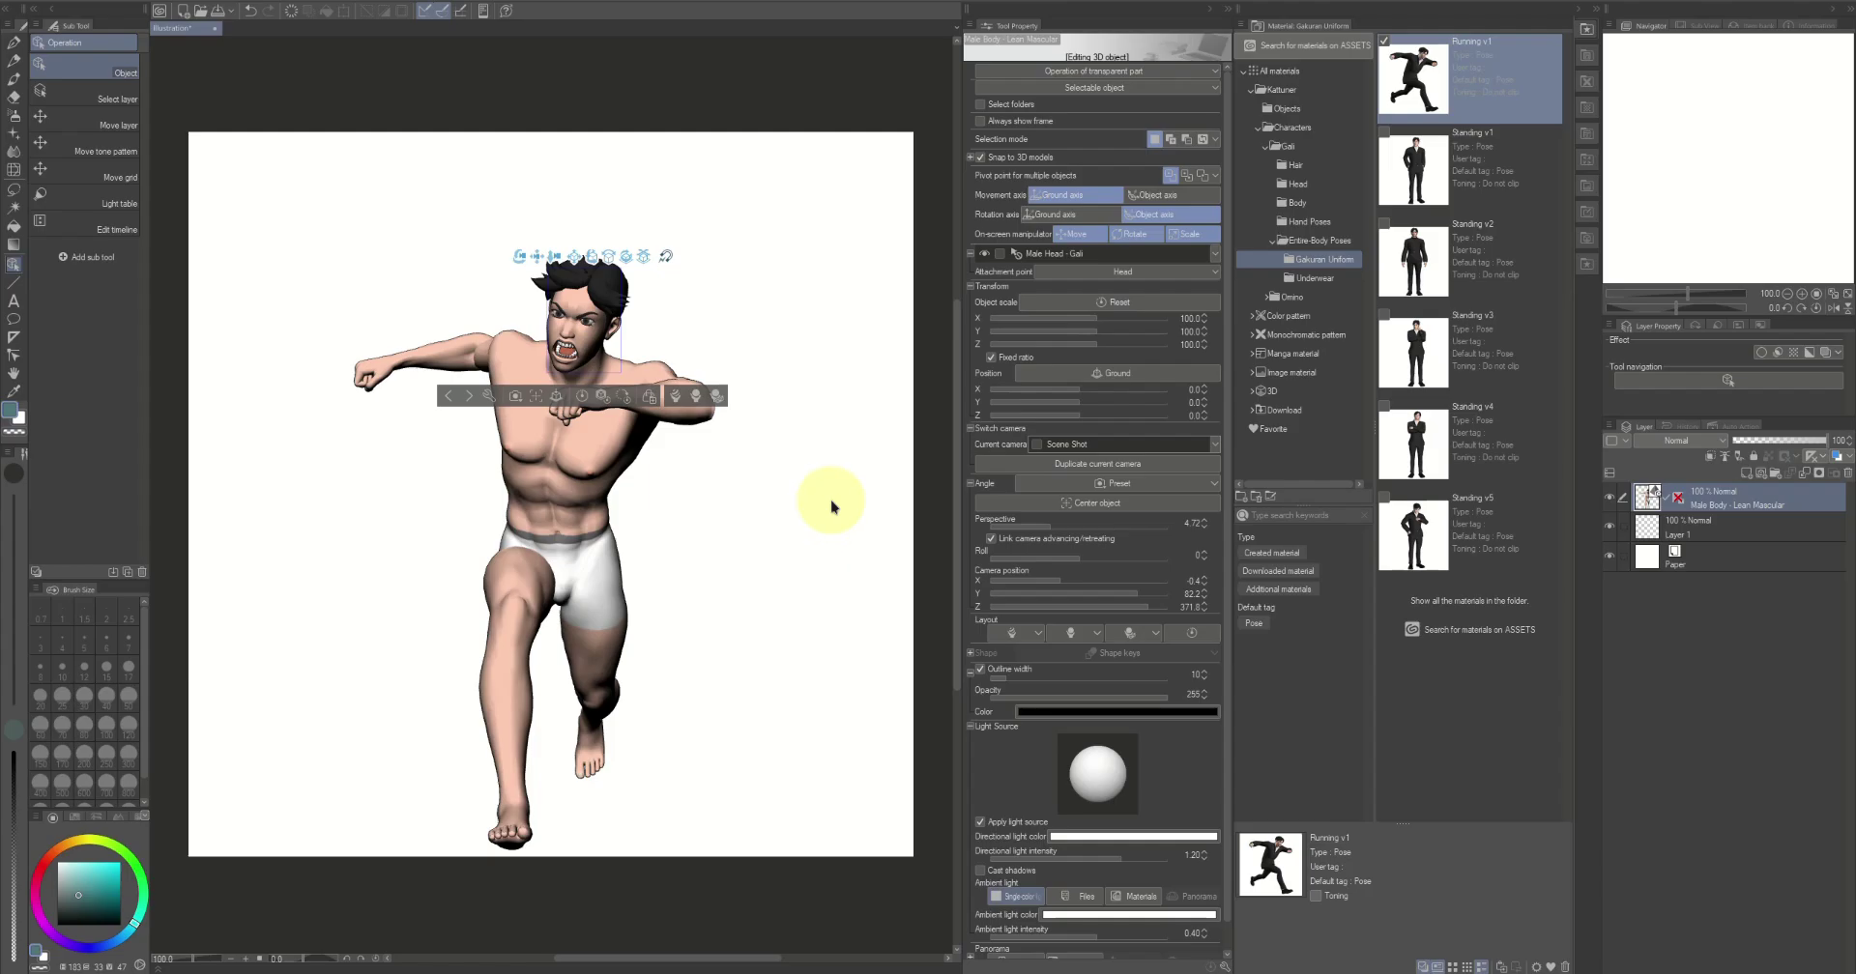
{"action": "mouse_move", "coordinate": [831, 505]}
{"action": "left_mouse_down"}
{"action": "mouse_move", "coordinate": [750, 513]}
{"action": "mouse_move", "coordinate": [761, 534]}
{"action": "mouse_move", "coordinate": [843, 539]}
{"action": "mouse_move", "coordinate": [828, 485]}
{"action": "left_mouse_up"}
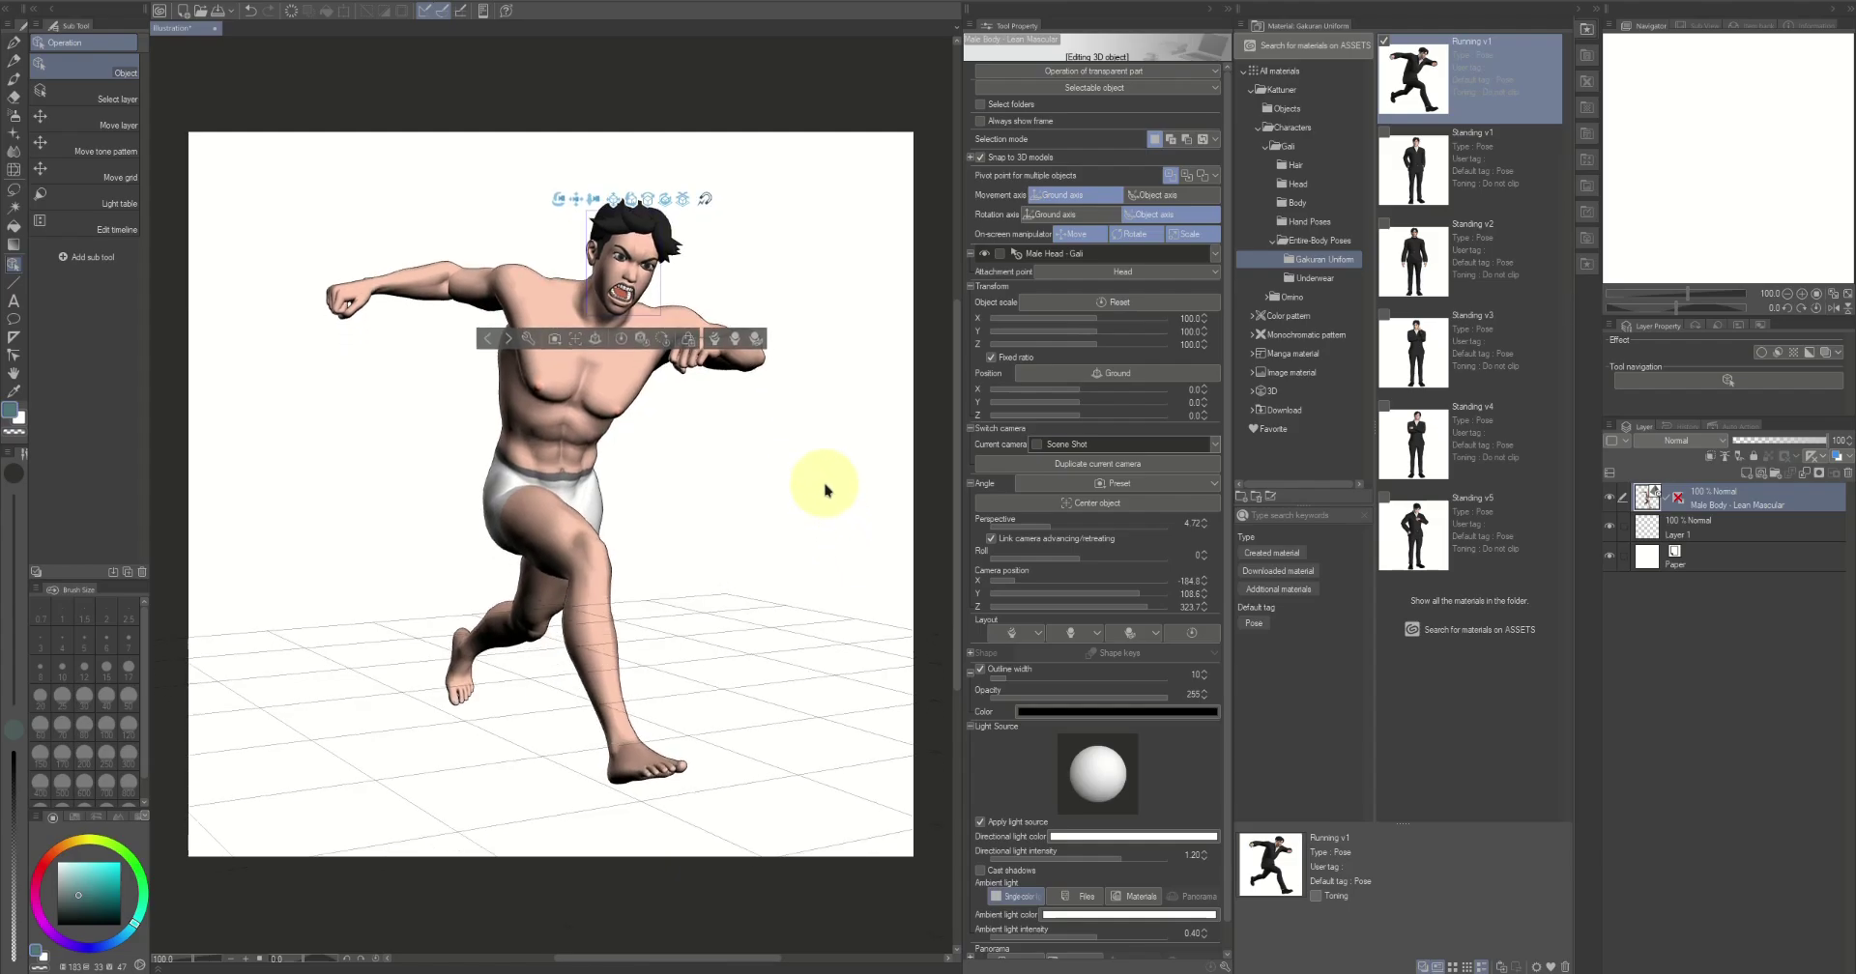
{"action": "left_click", "coordinate": [1036, 444]}
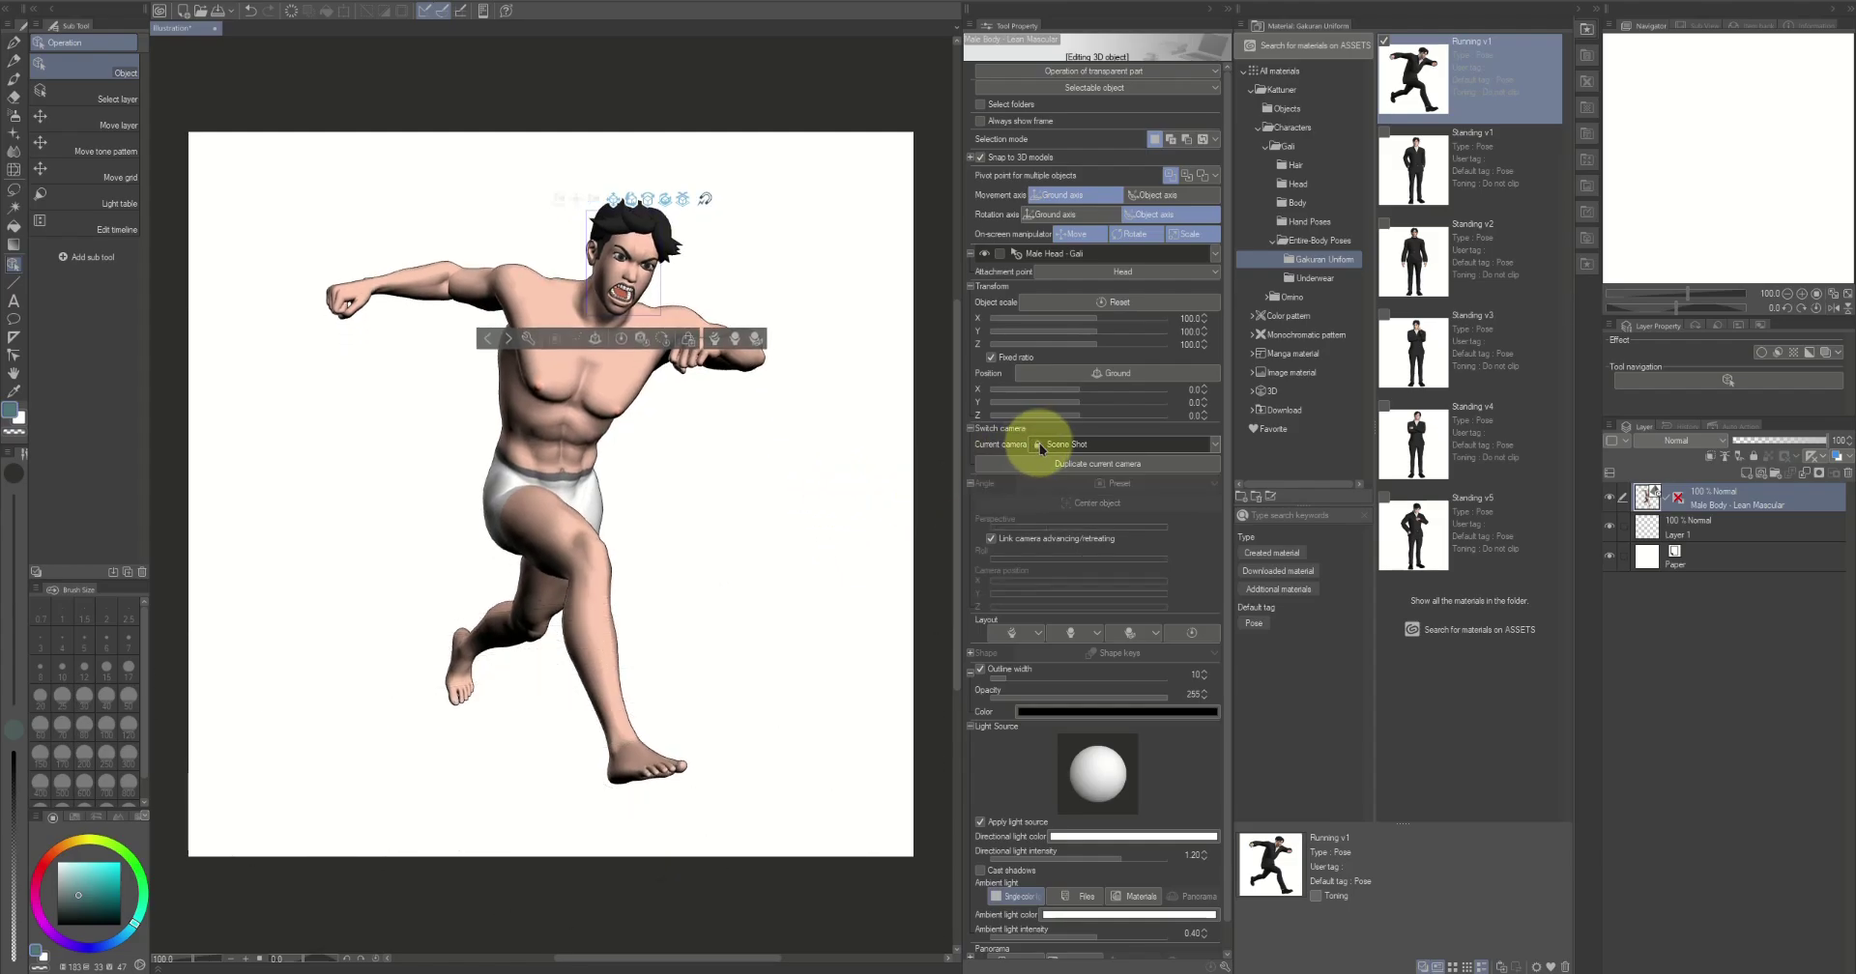
Switch to the Navigation camera, frame the upper body closely and give the head the 08.Too angry expression preset
{"action": "left_click", "coordinate": [1202, 444]}
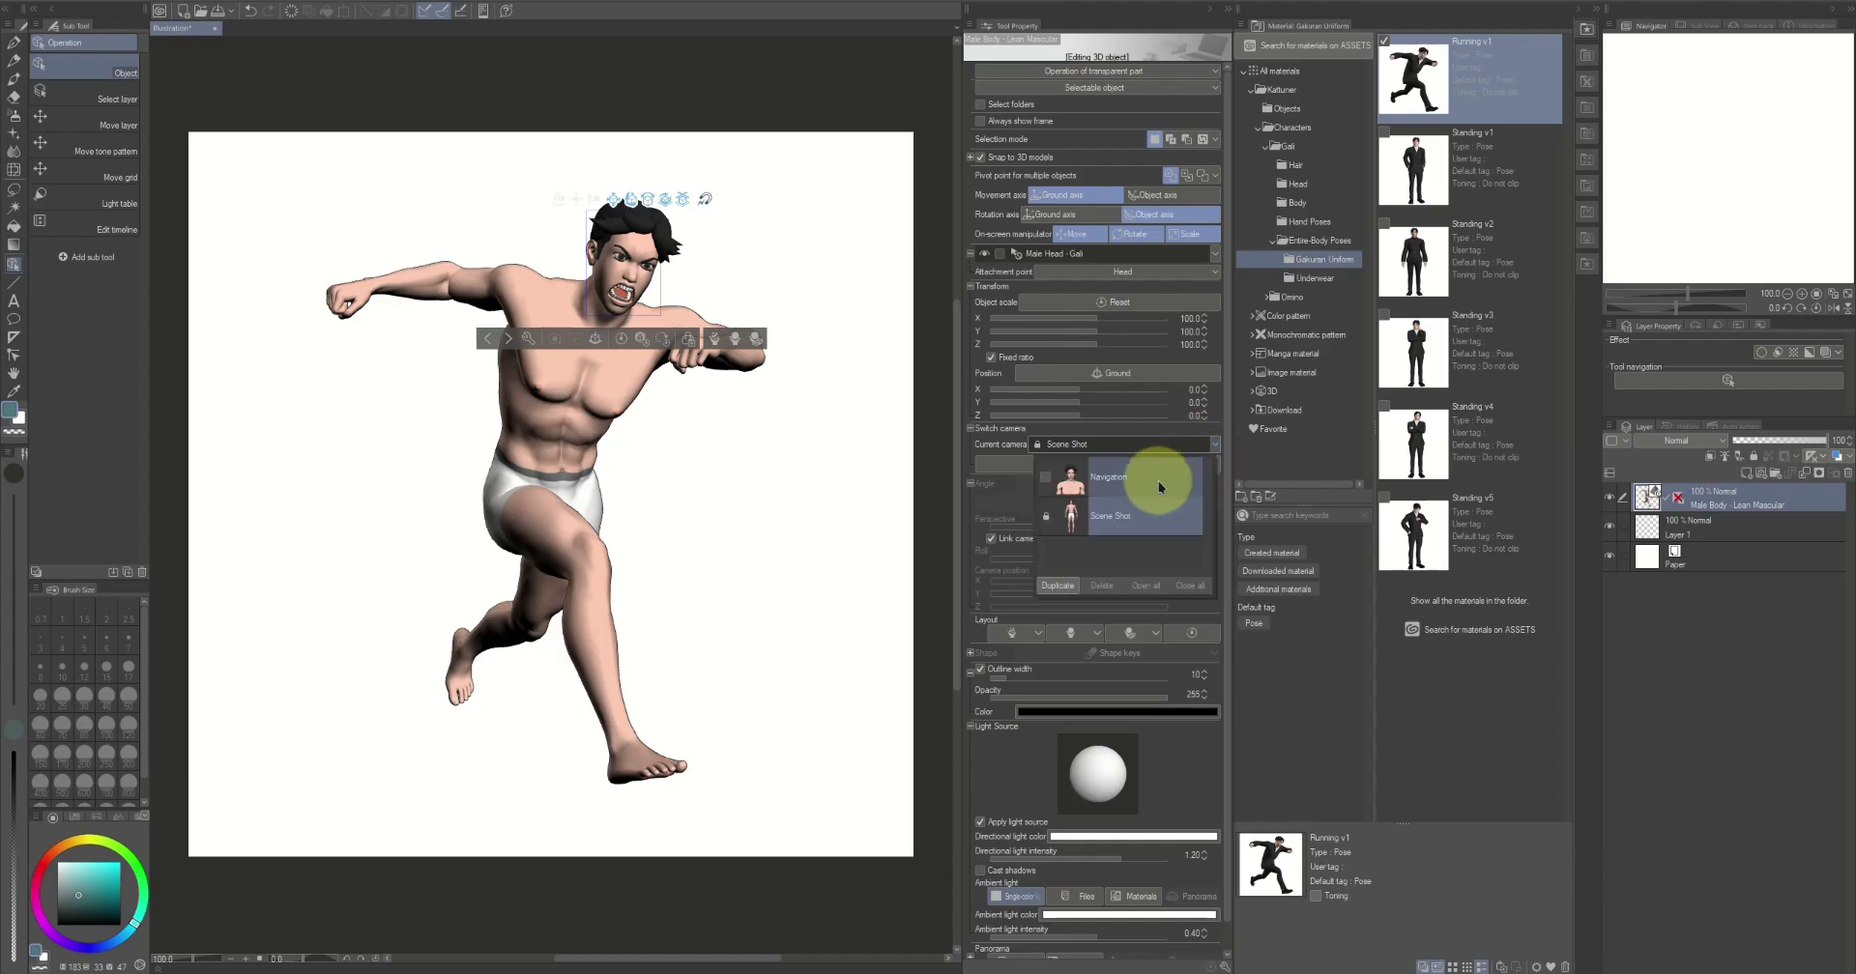
{"action": "left_click", "coordinate": [1158, 486]}
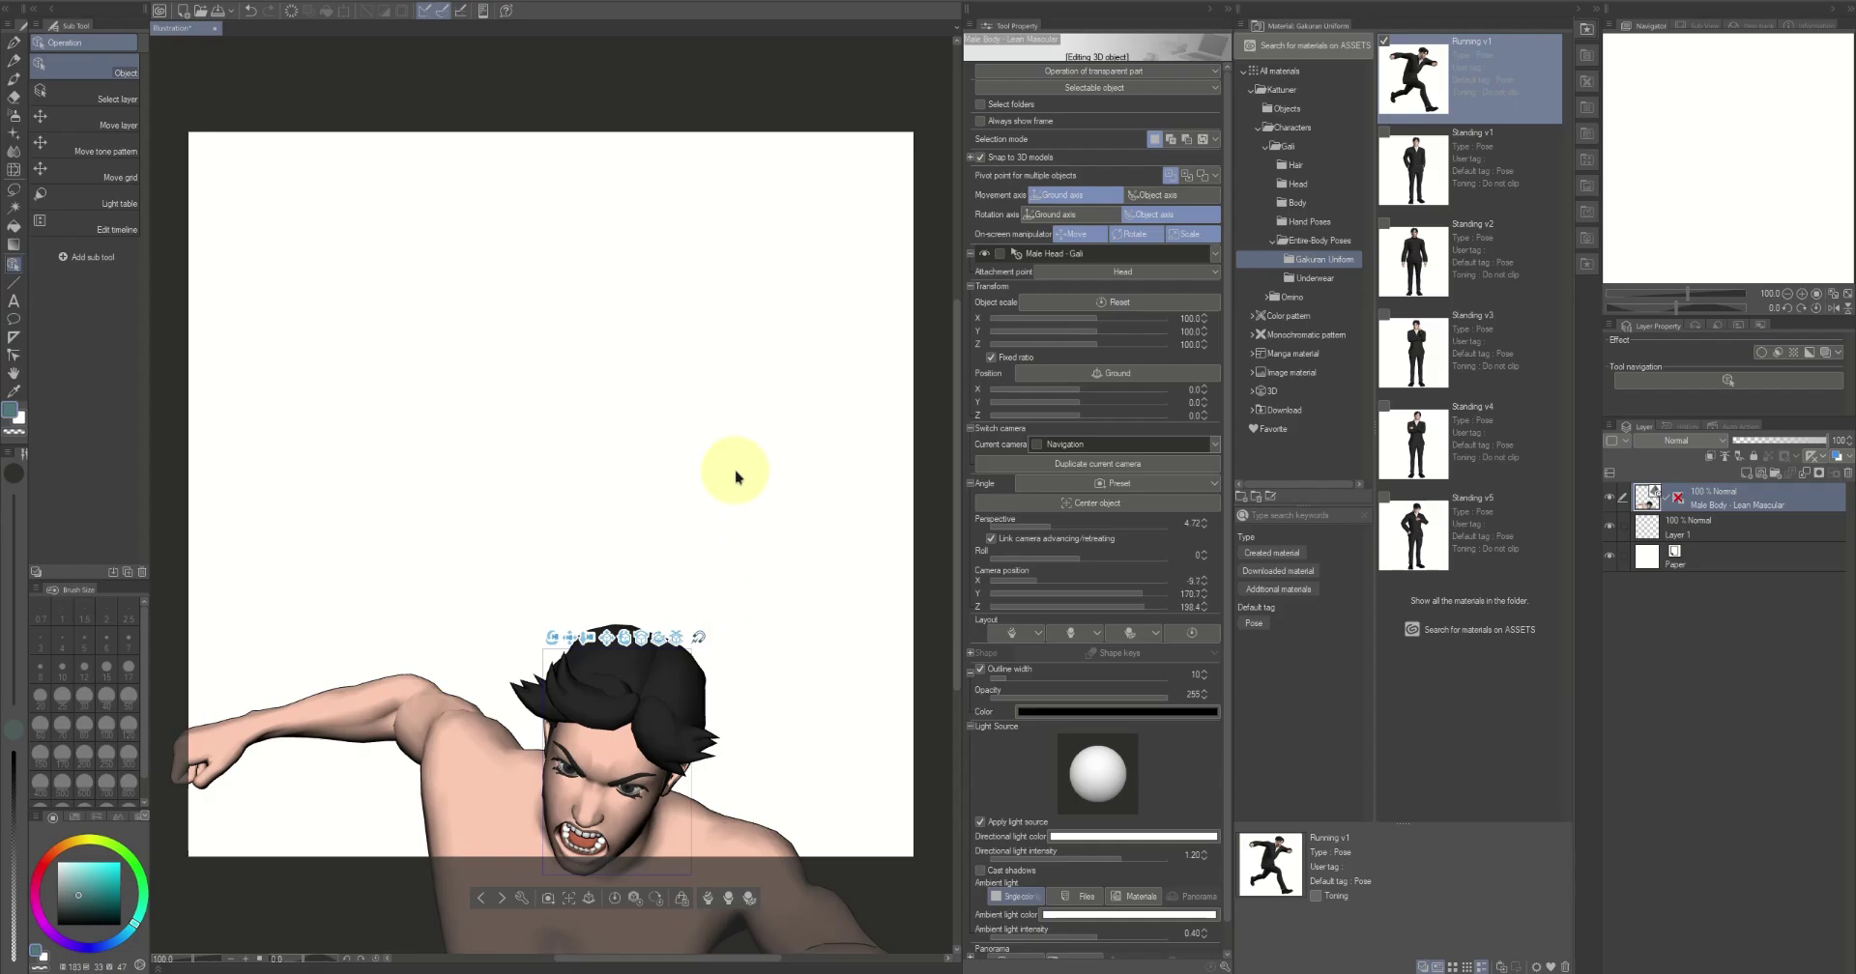
{"action": "left_click_drag", "start_coordinate": [736, 472], "coordinate": [745, 238]}
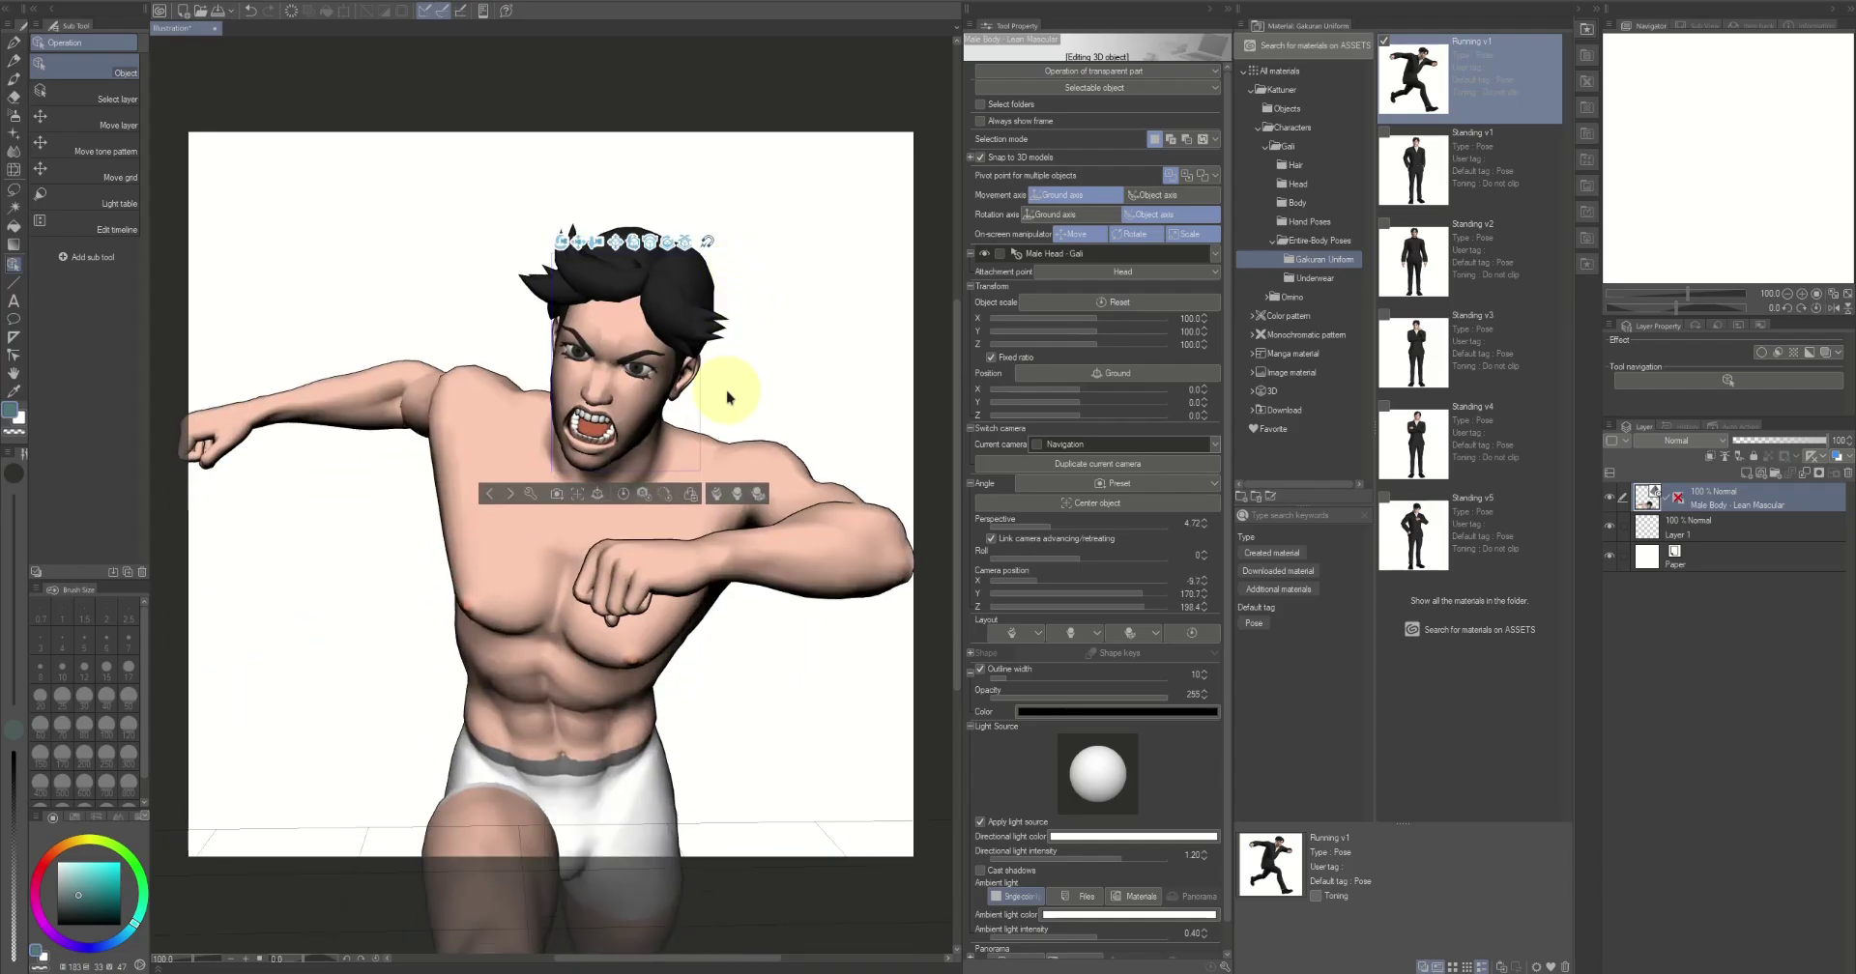
{"action": "left_click_drag", "start_coordinate": [728, 398], "coordinate": [787, 377]}
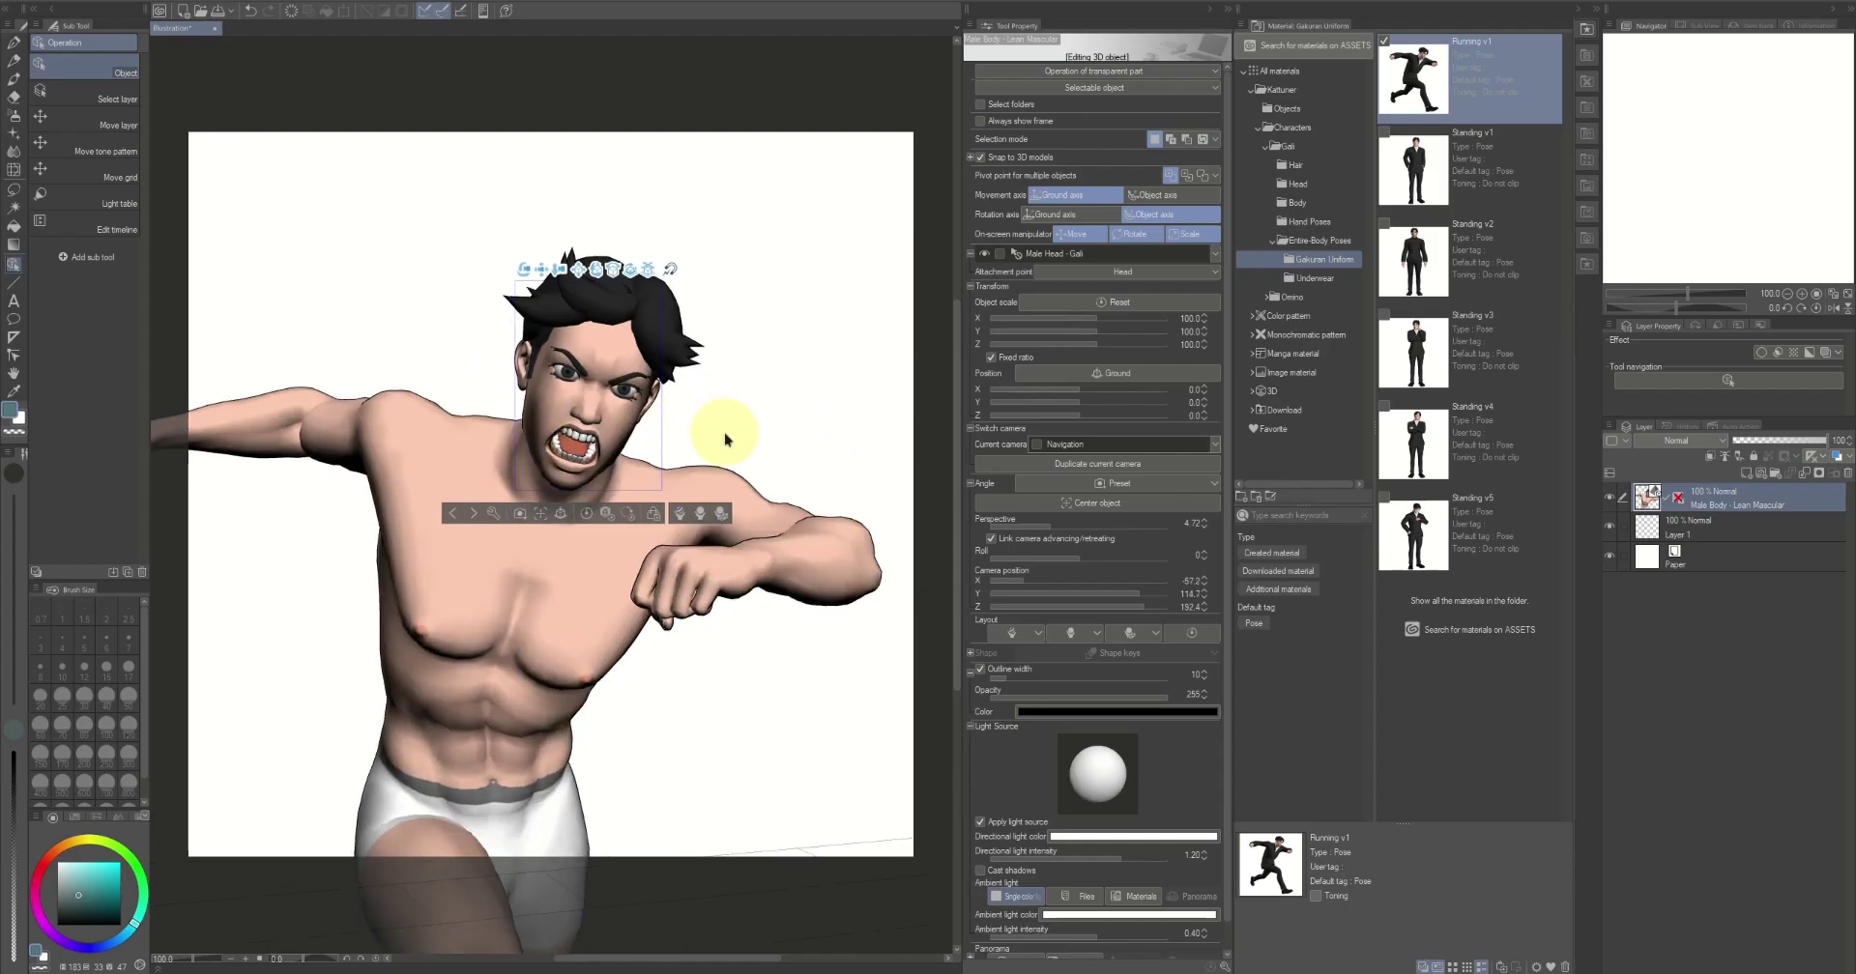
{"action": "scroll", "coordinate": [732, 448], "scroll_direction": "up", "scroll_amount": 3}
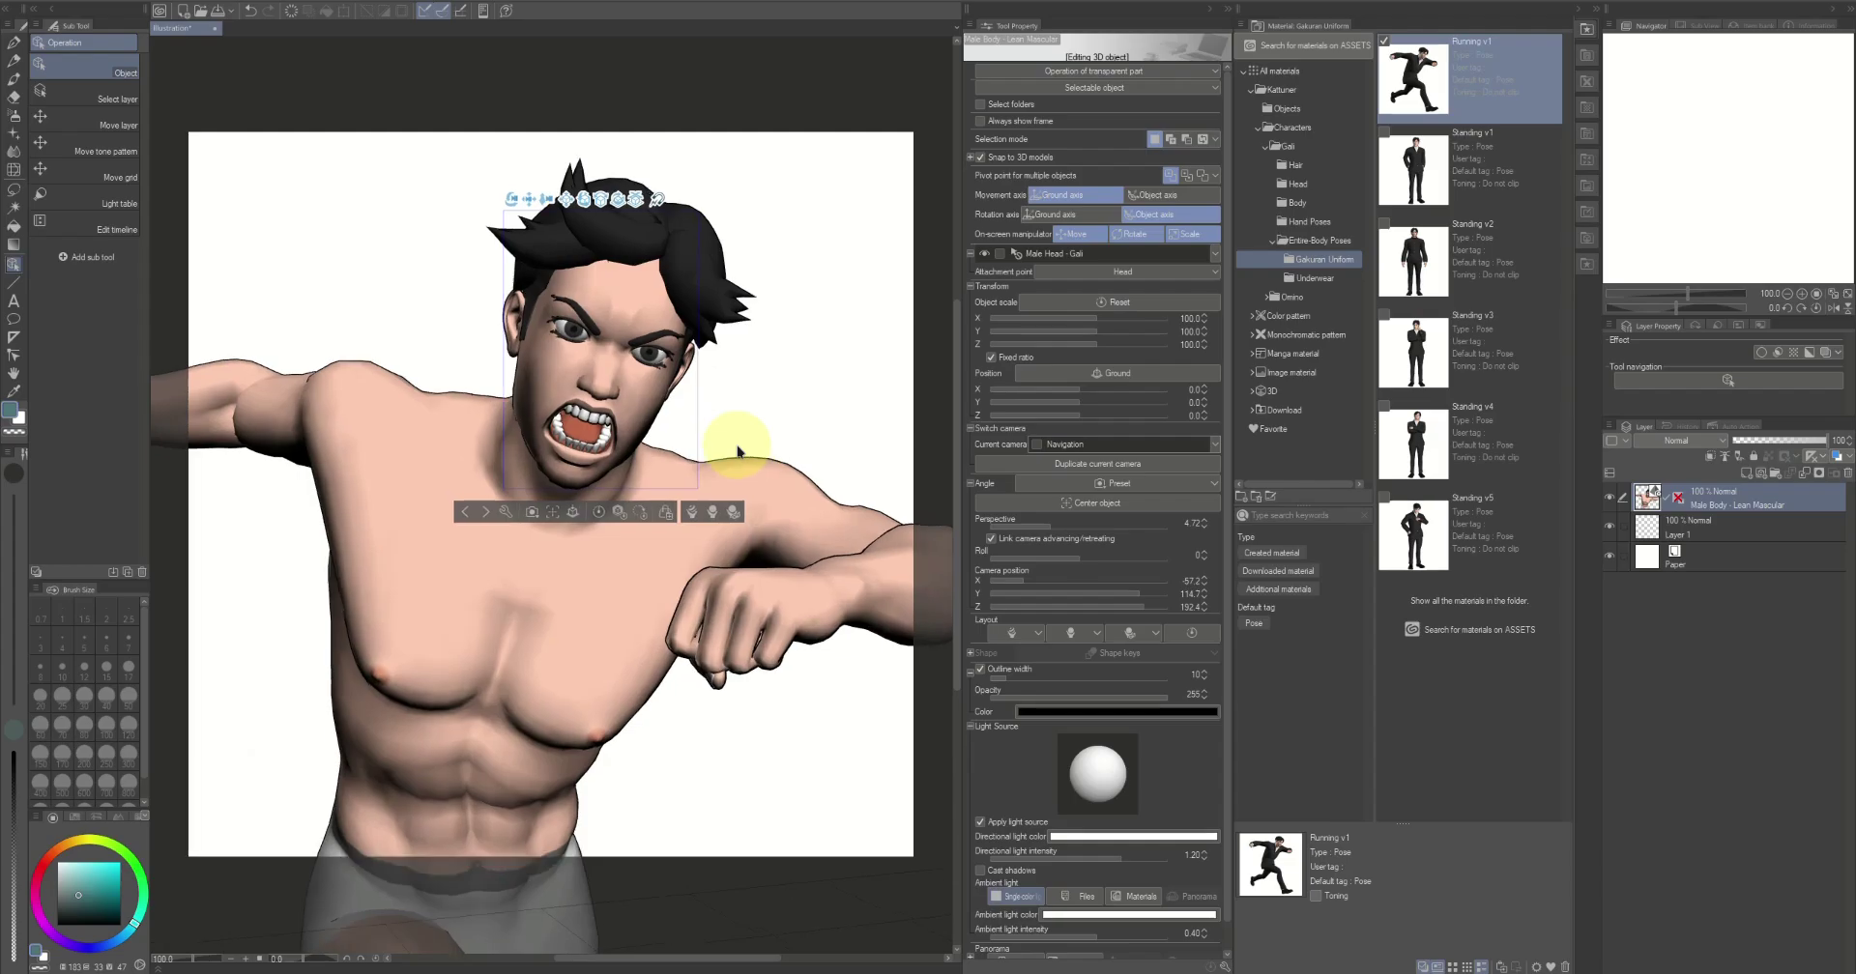
{"action": "left_click", "coordinate": [1096, 633]}
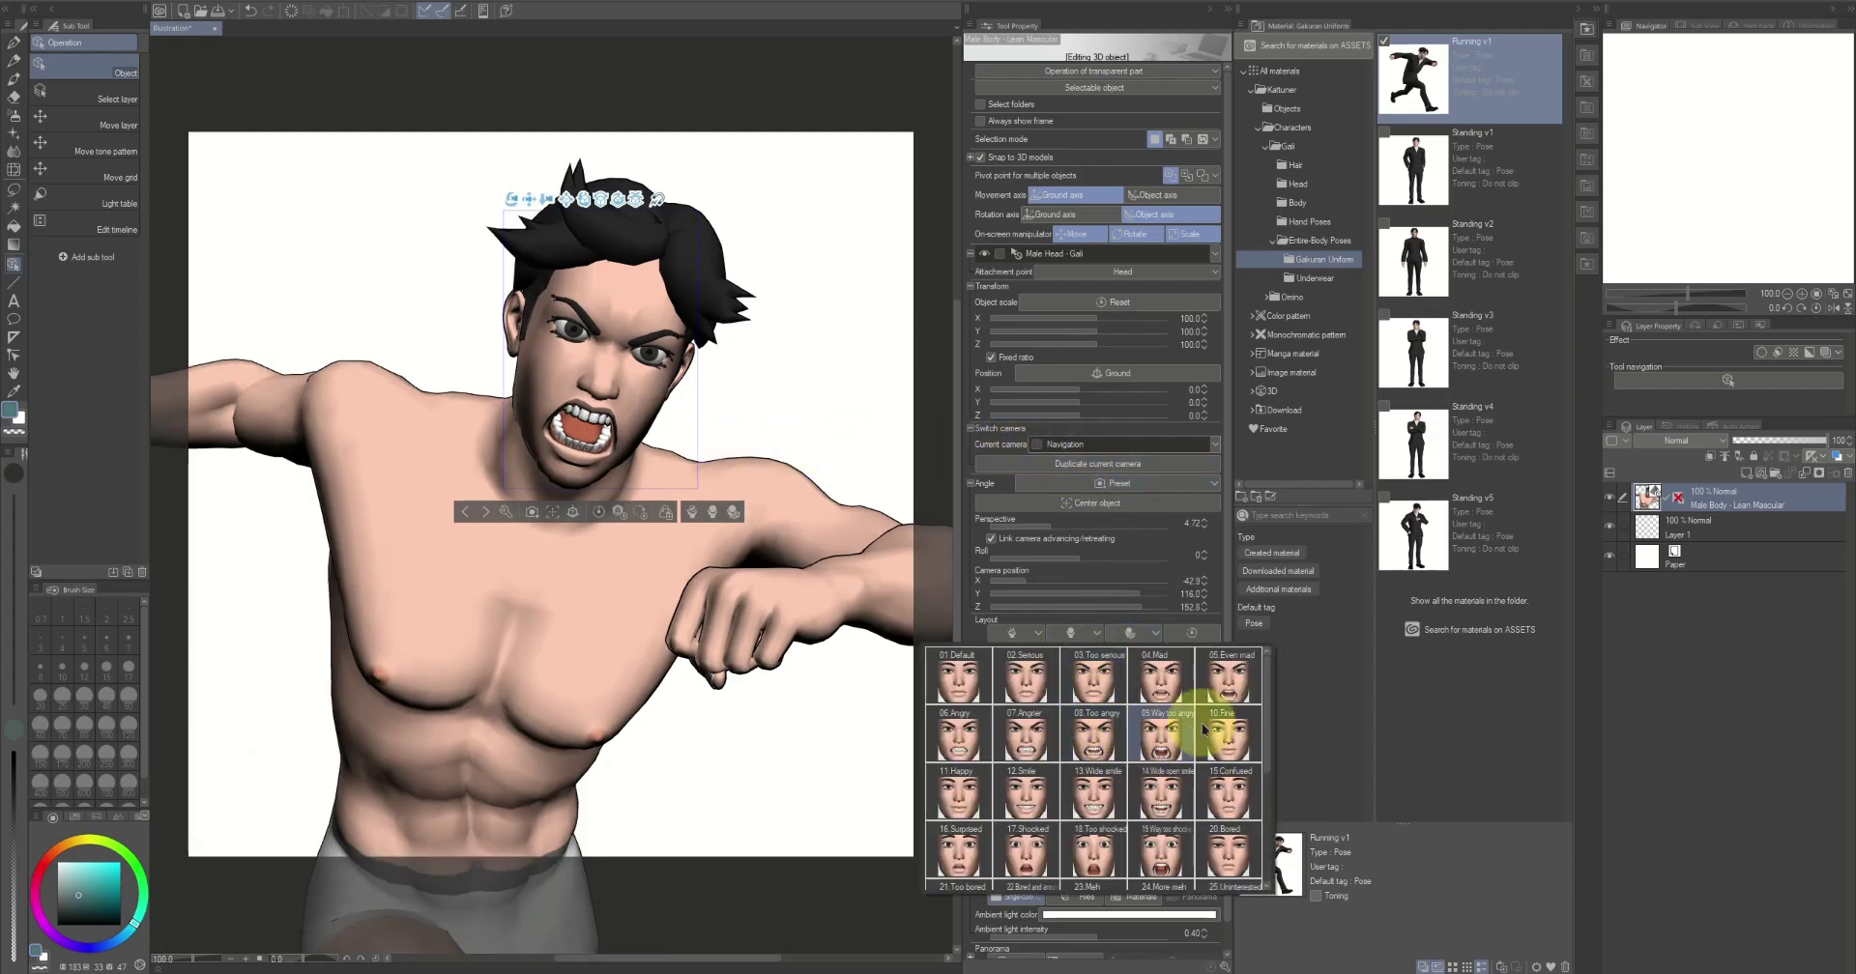
{"action": "left_click", "coordinate": [1097, 739]}
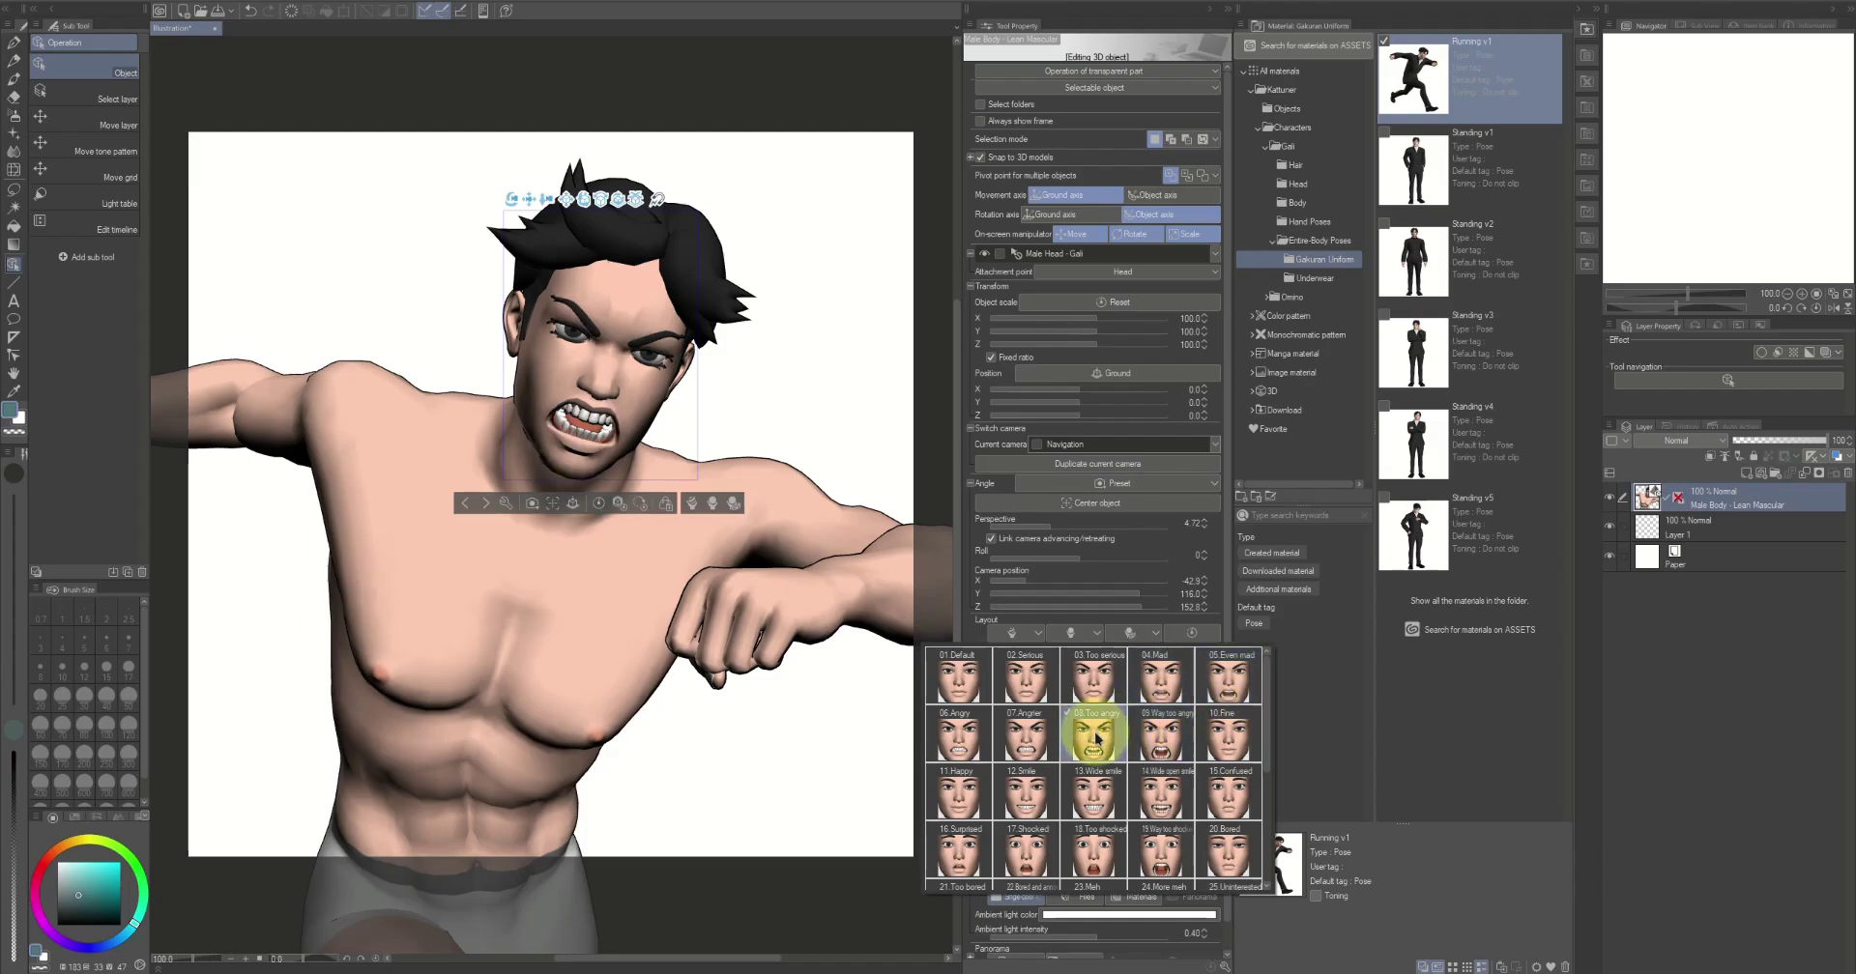
Select the Male Body - Lean Muscular model and tilt the character's head slightly upward
{"action": "left_click", "coordinate": [639, 305]}
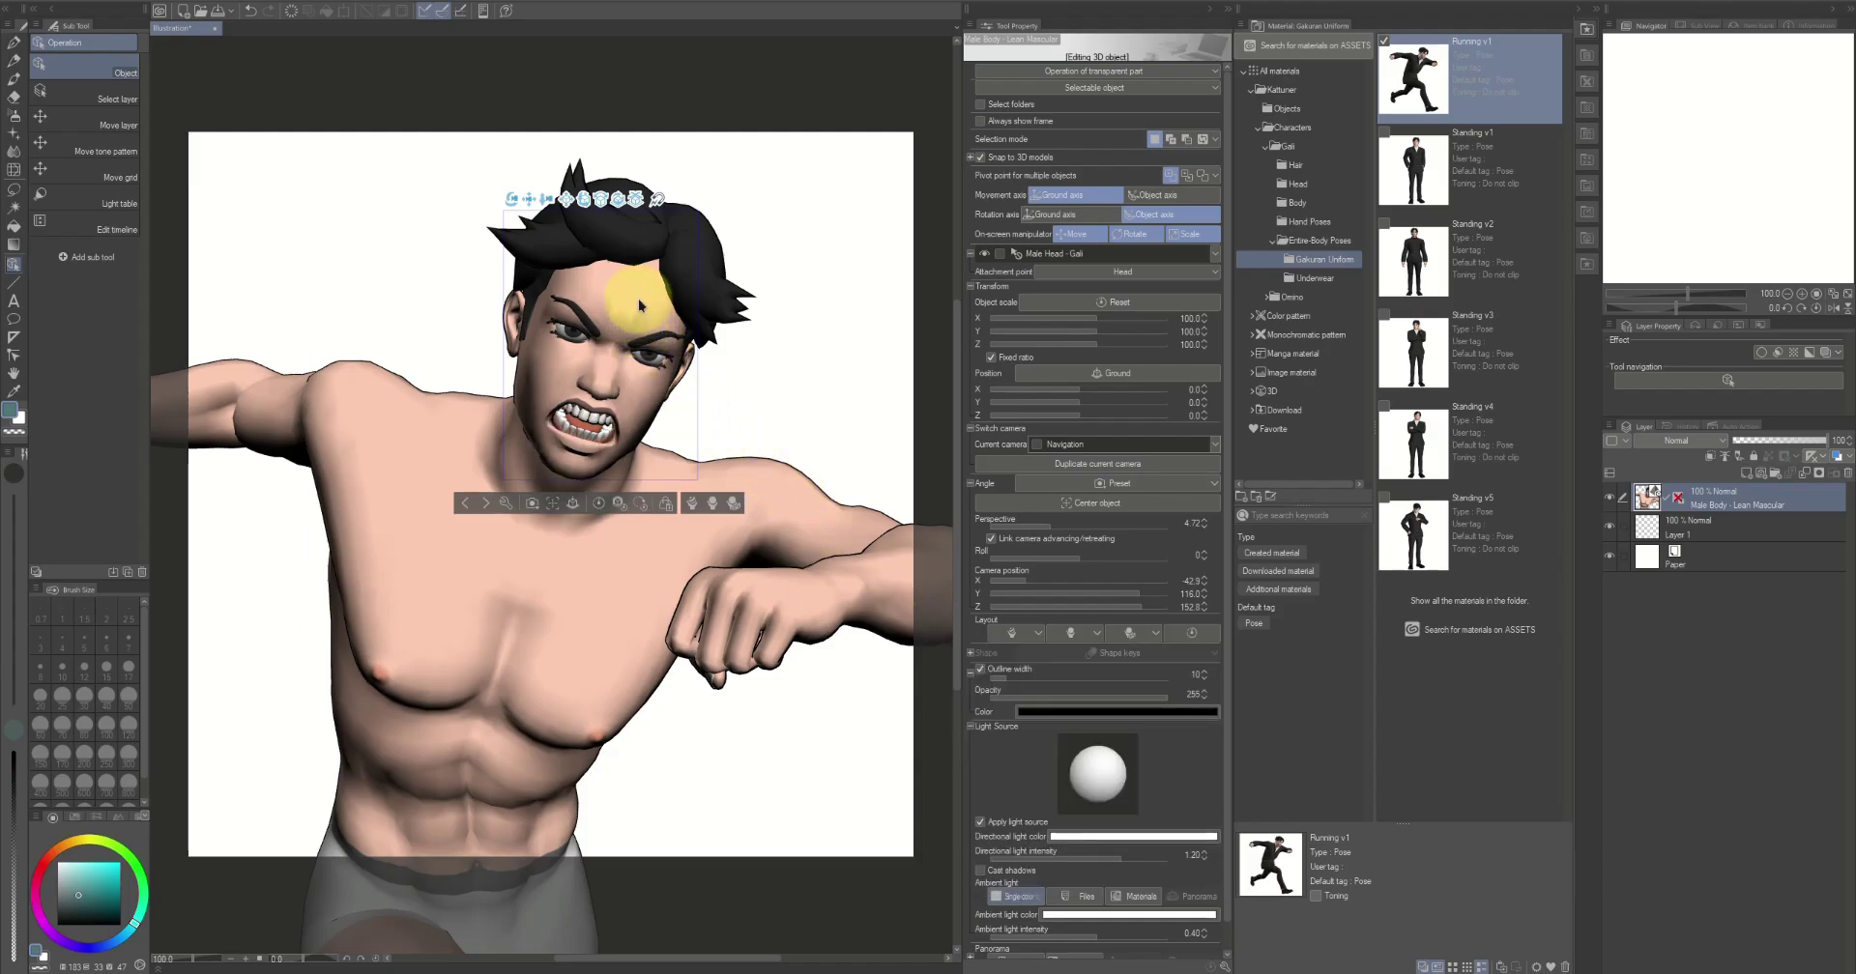
{"action": "left_click", "coordinate": [1208, 255]}
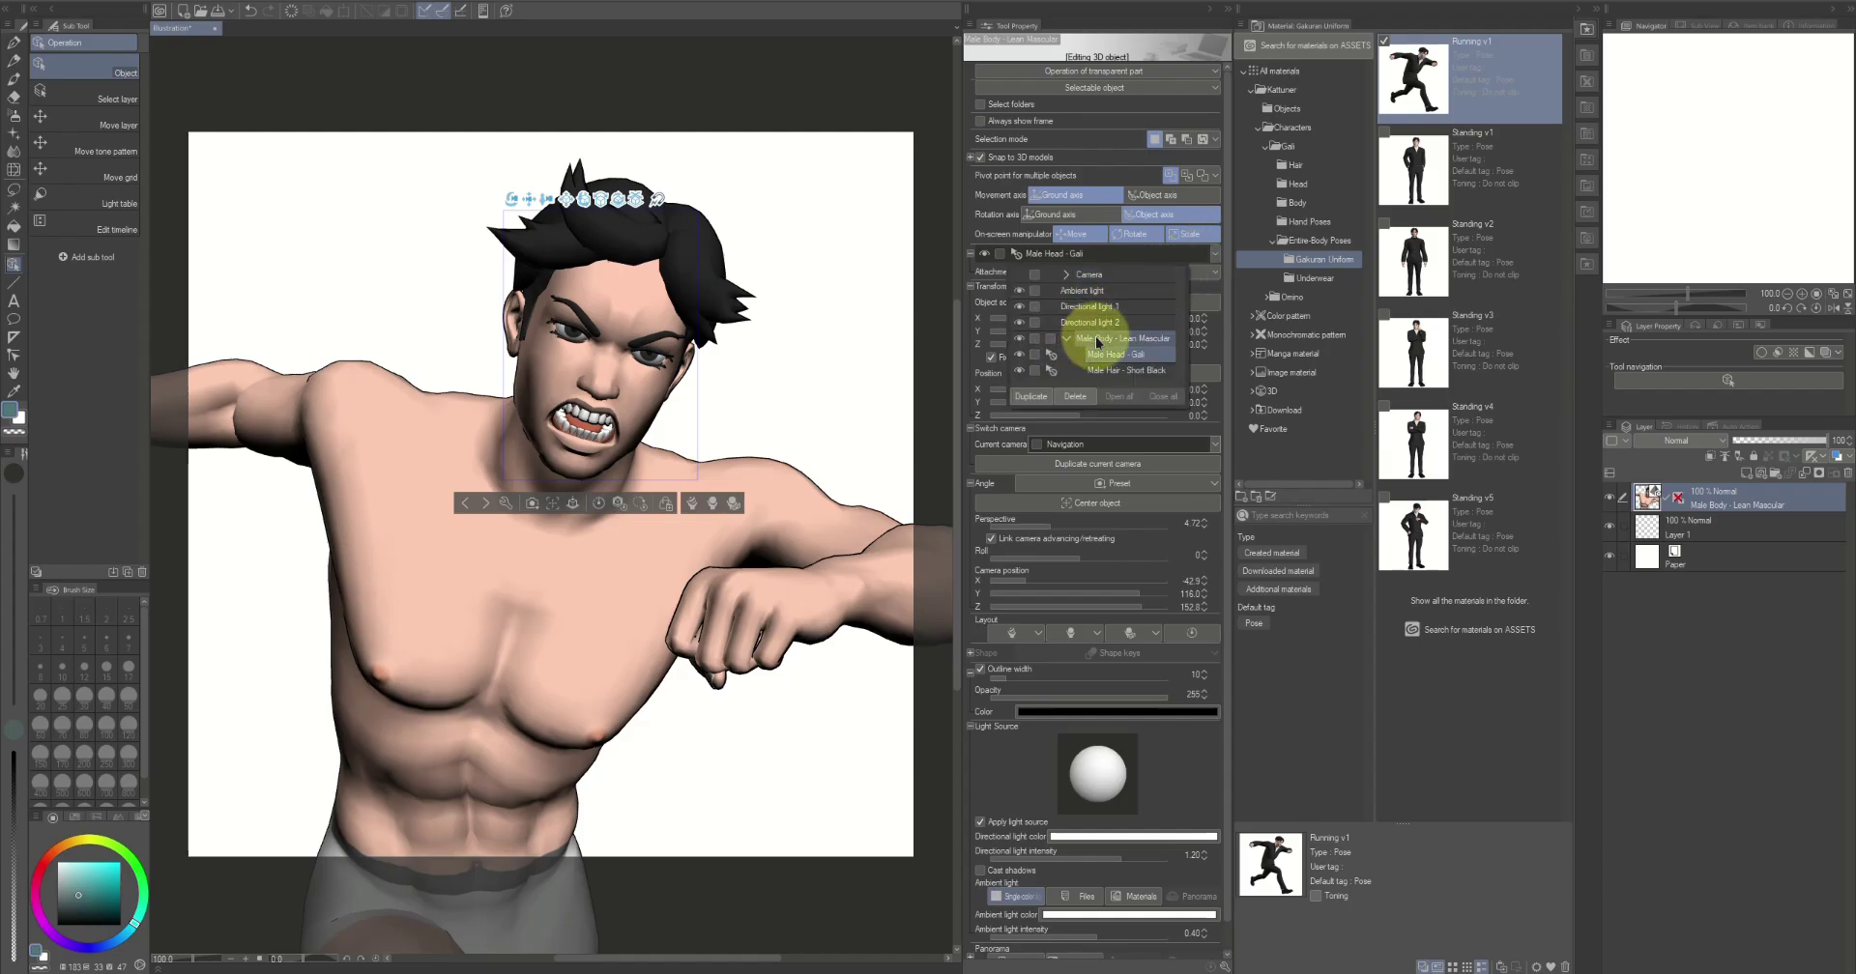
{"action": "left_click", "coordinate": [1097, 339]}
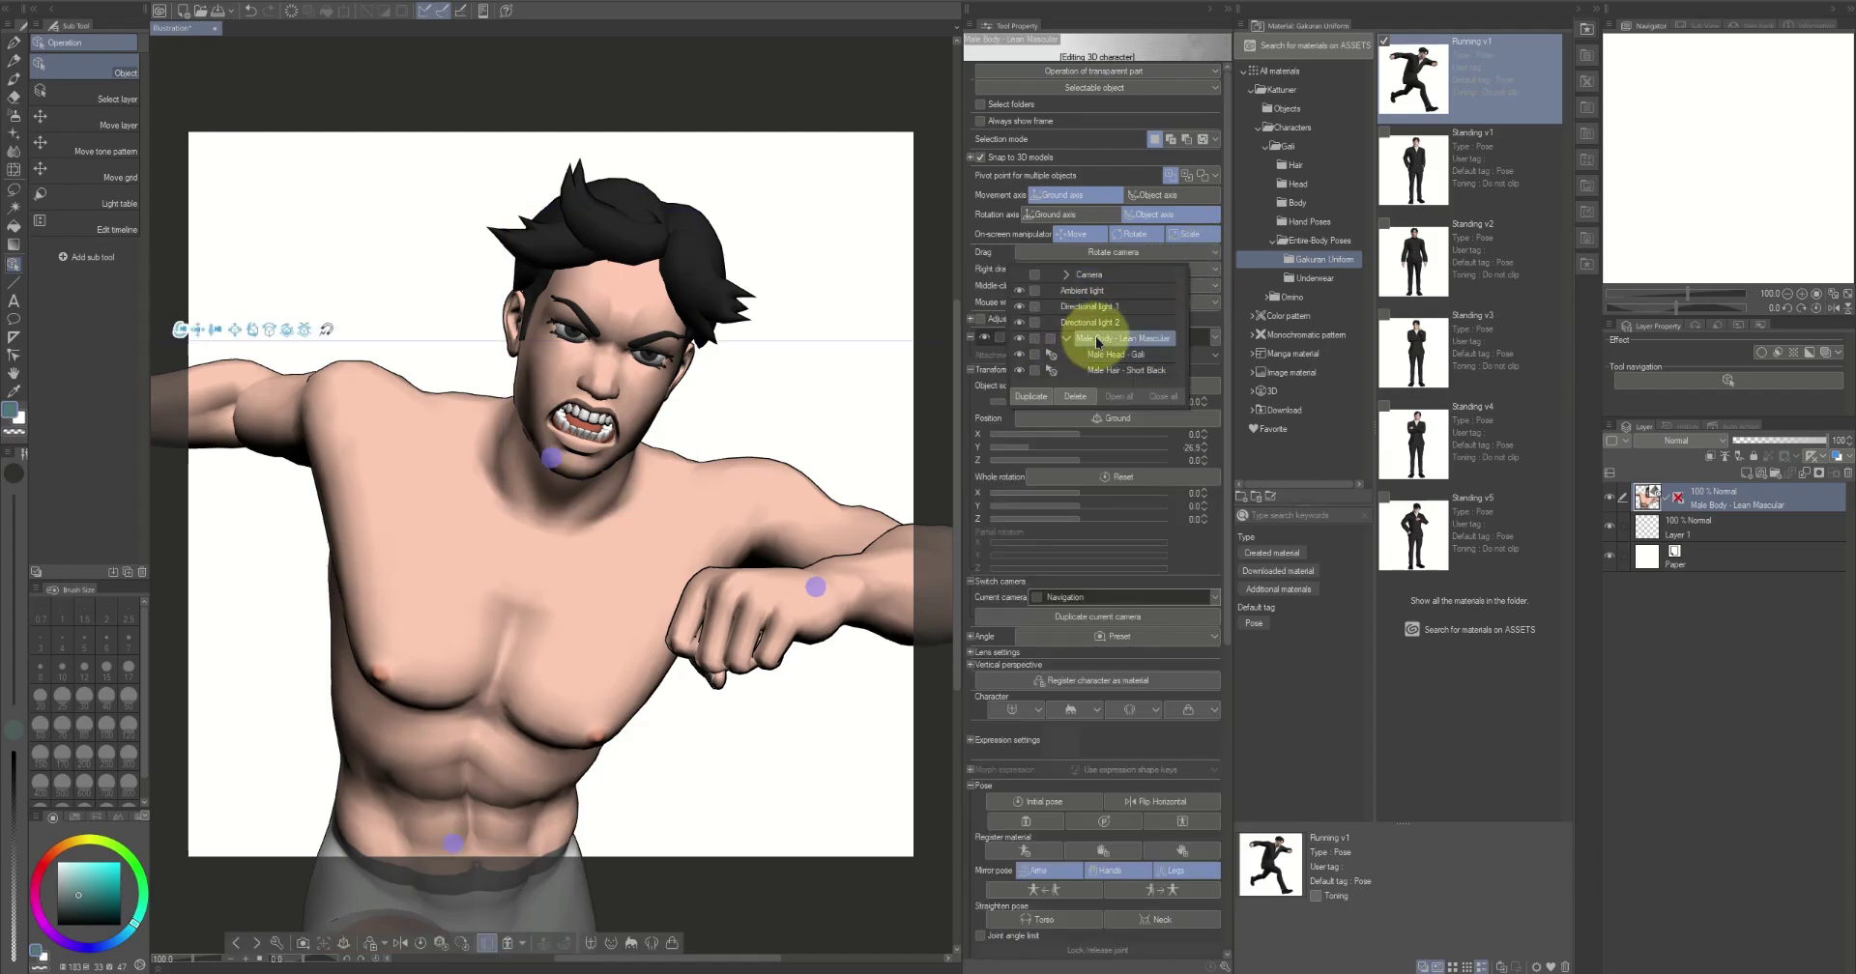
{"action": "left_click", "coordinate": [622, 431]}
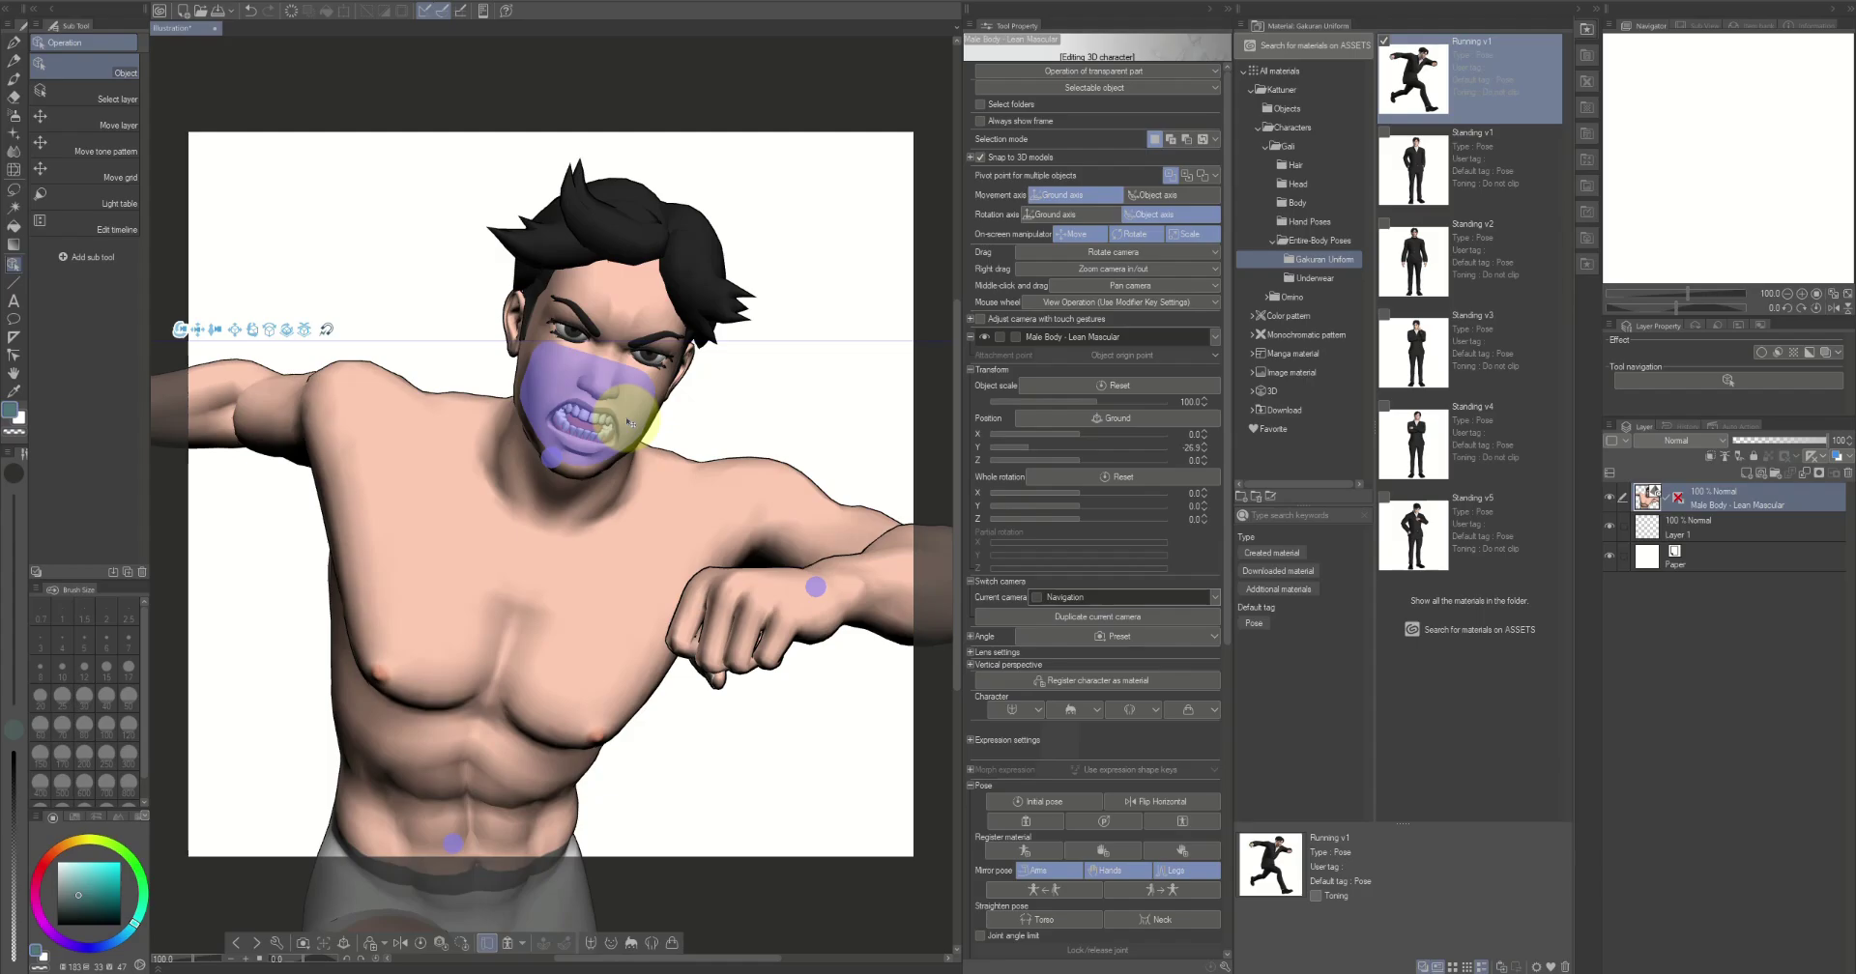
{"action": "left_click", "coordinate": [629, 424]}
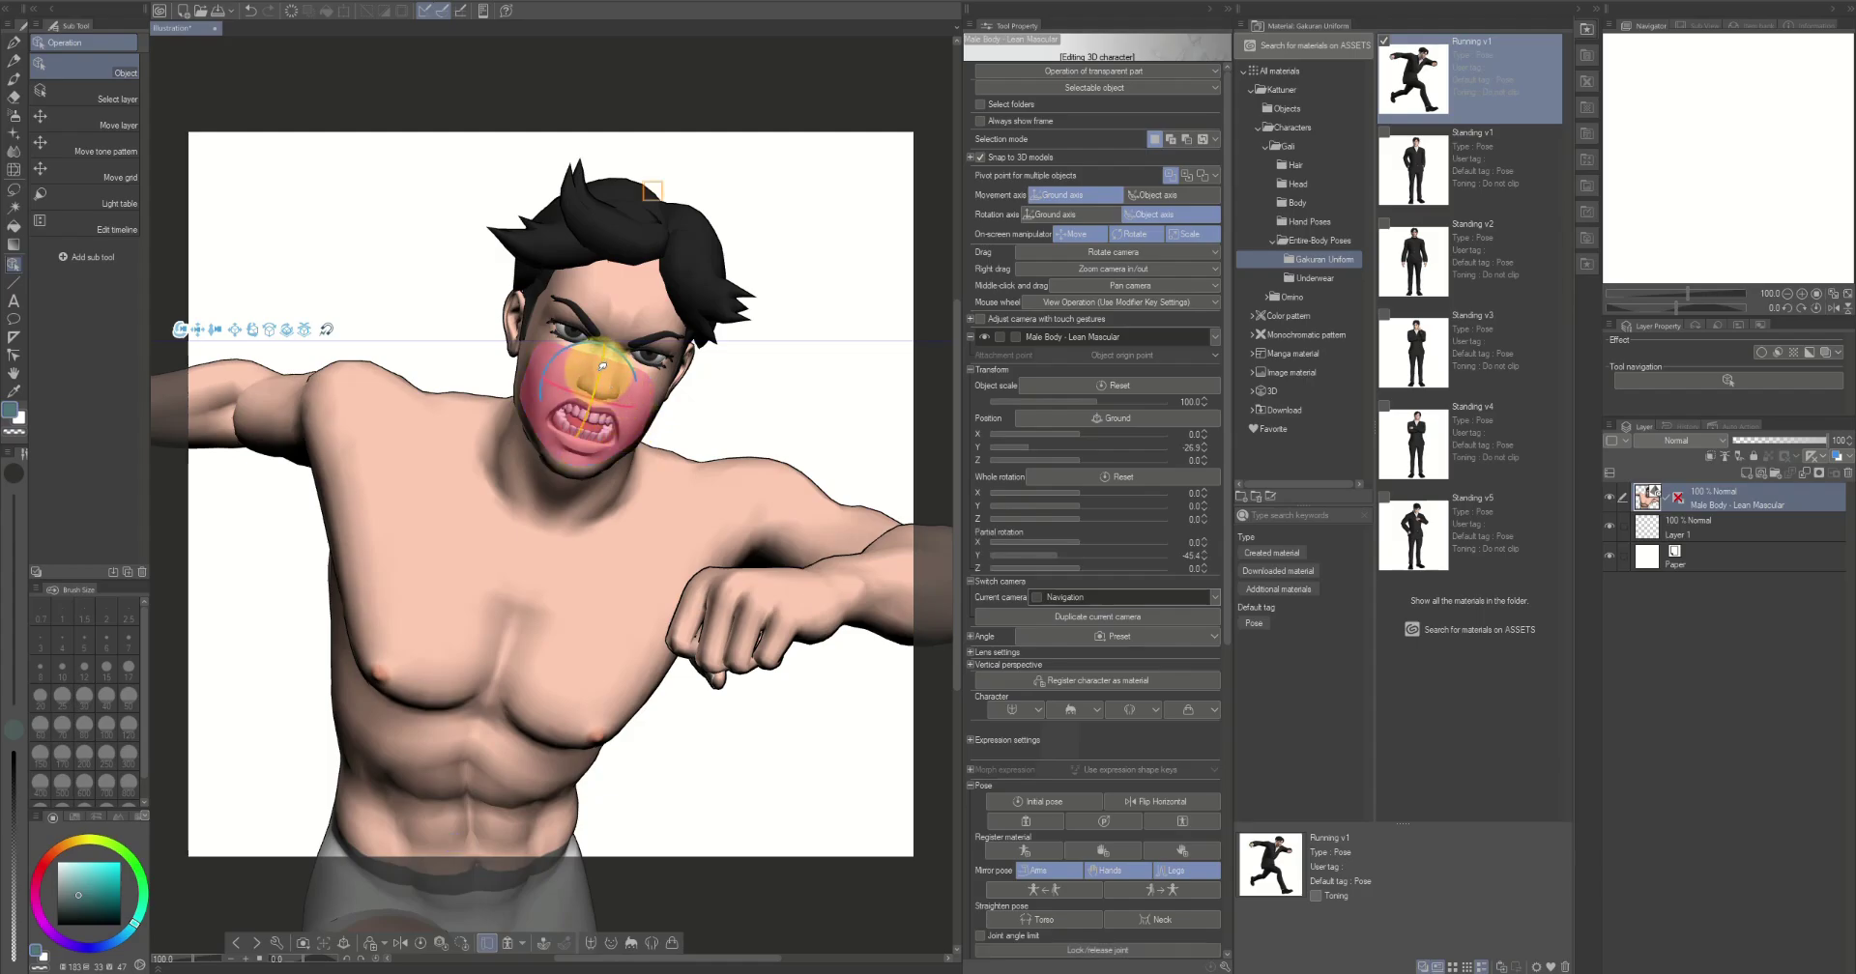
{"action": "left_click_drag", "start_coordinate": [602, 360], "coordinate": [818, 363]}
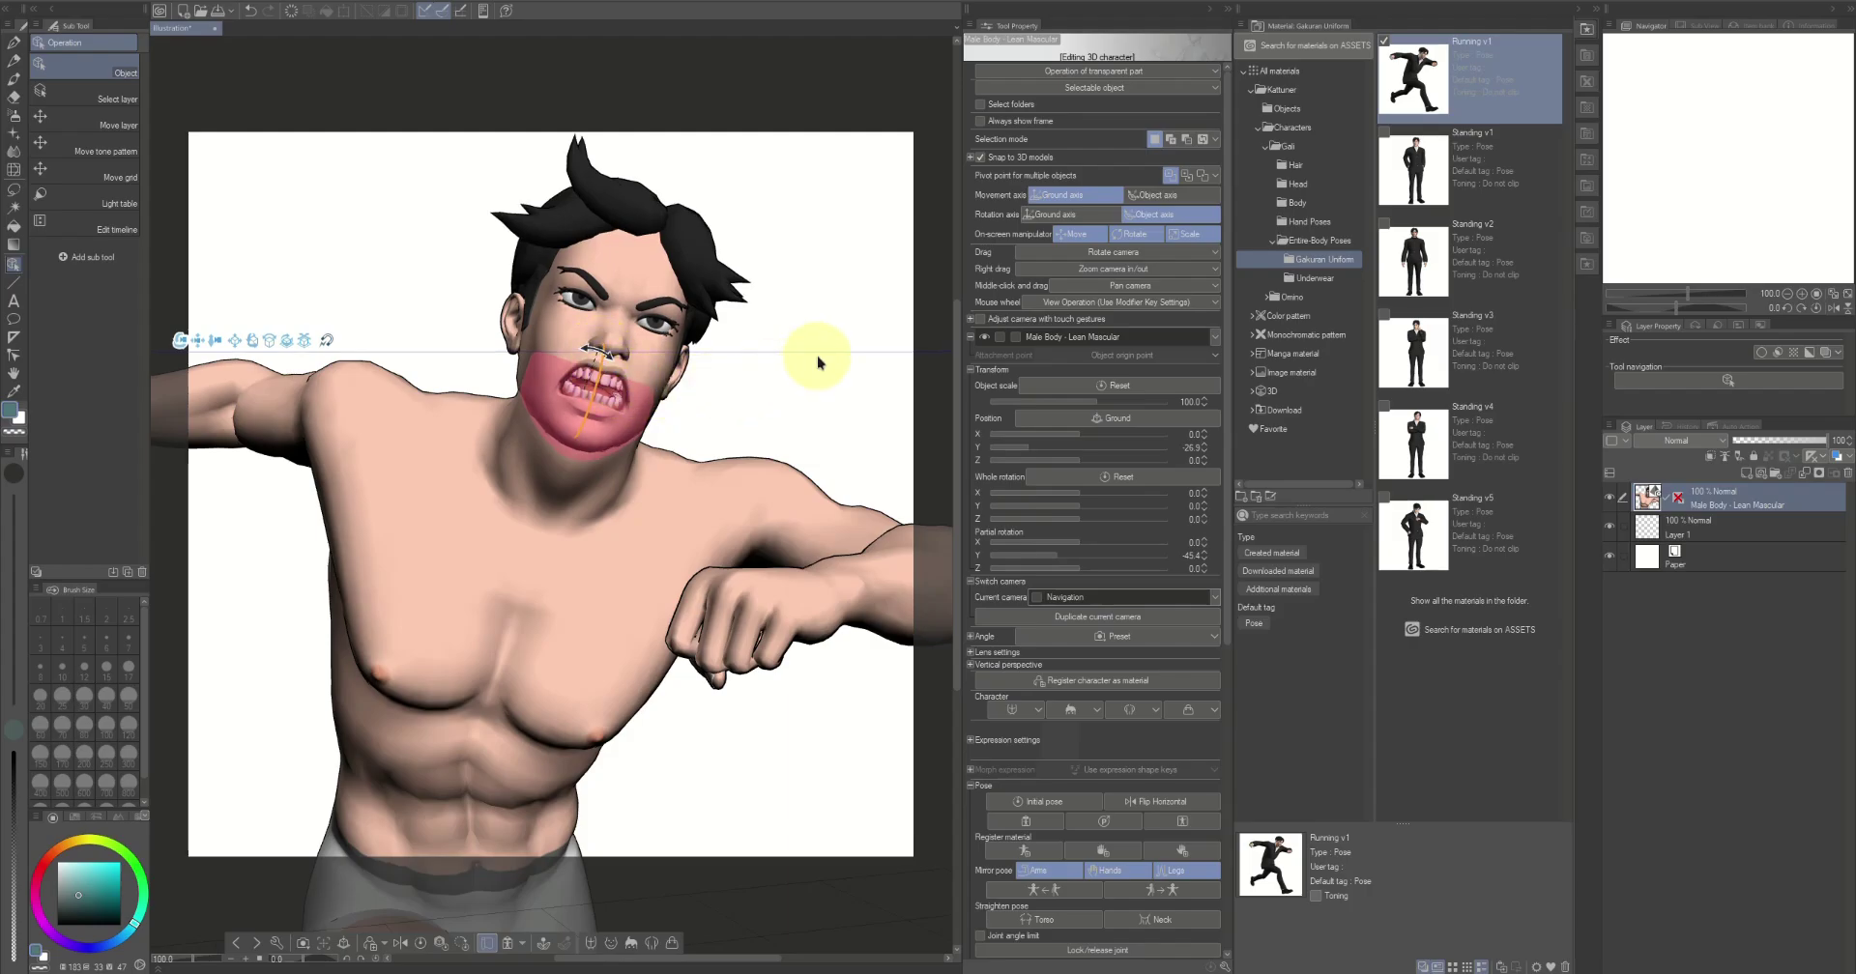
Select the Male Head - Gali model and apply the 09.Way too angry expression preset
{"action": "left_click", "coordinate": [1214, 336]}
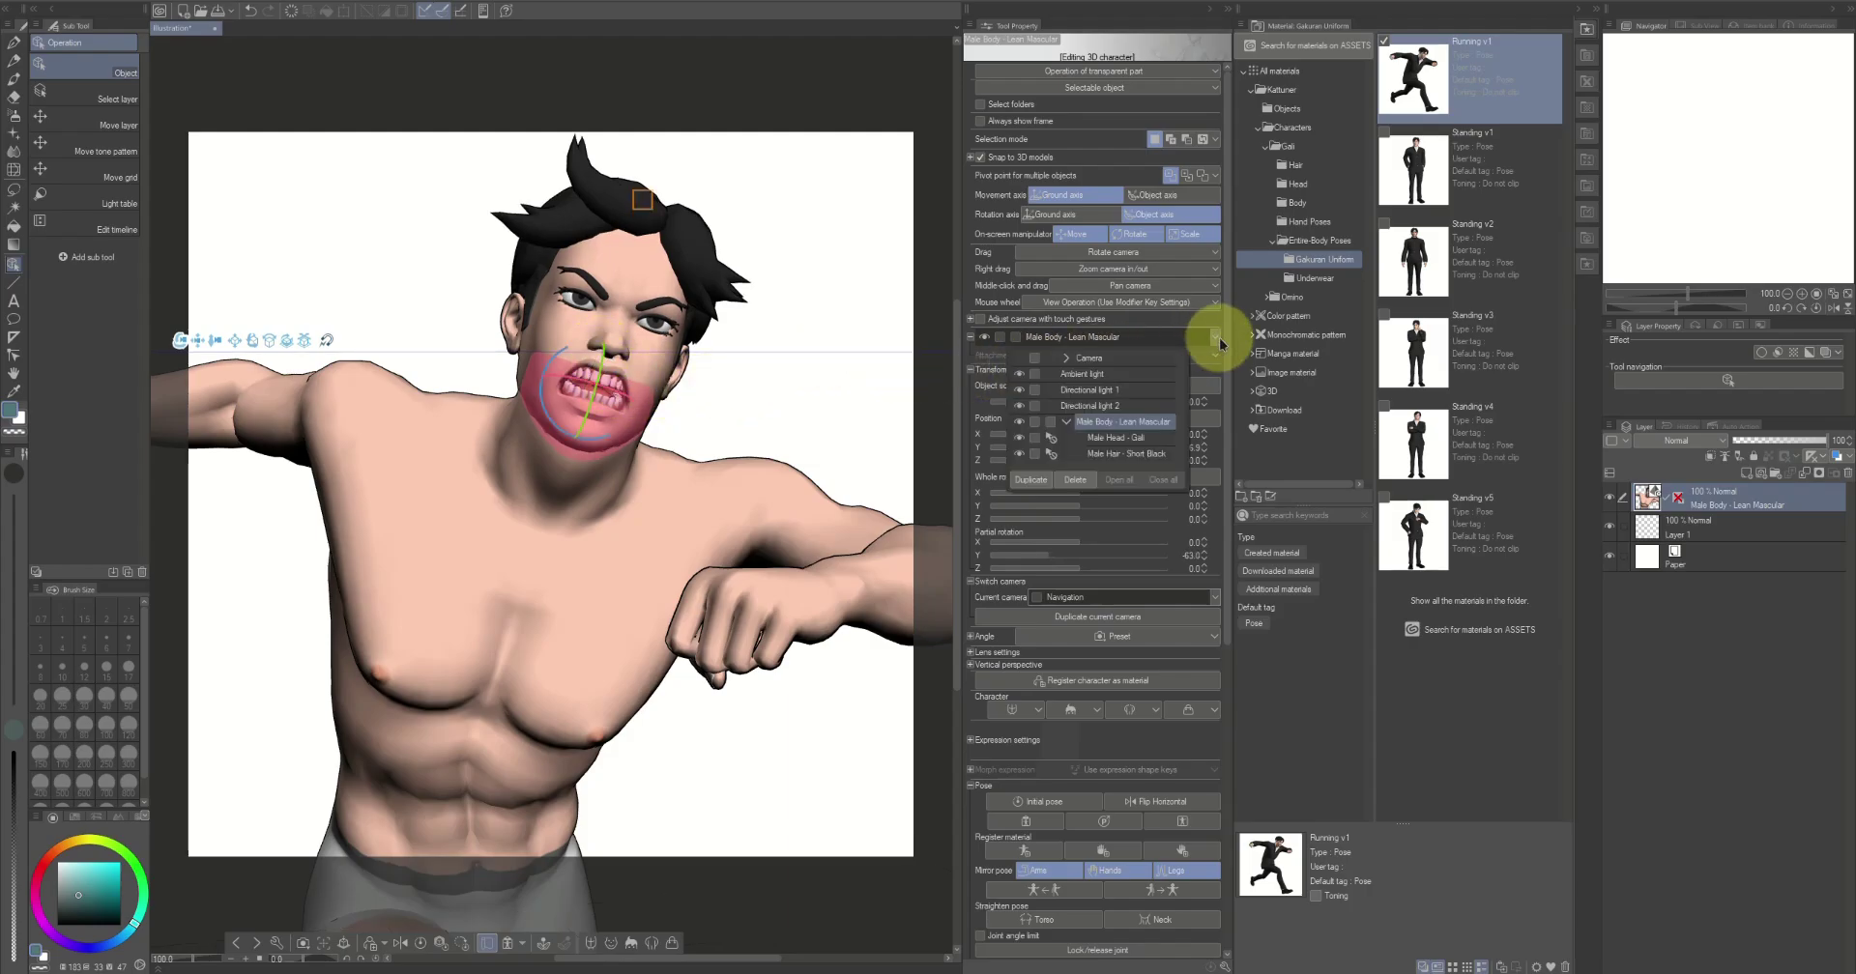
{"action": "left_click", "coordinate": [1155, 444]}
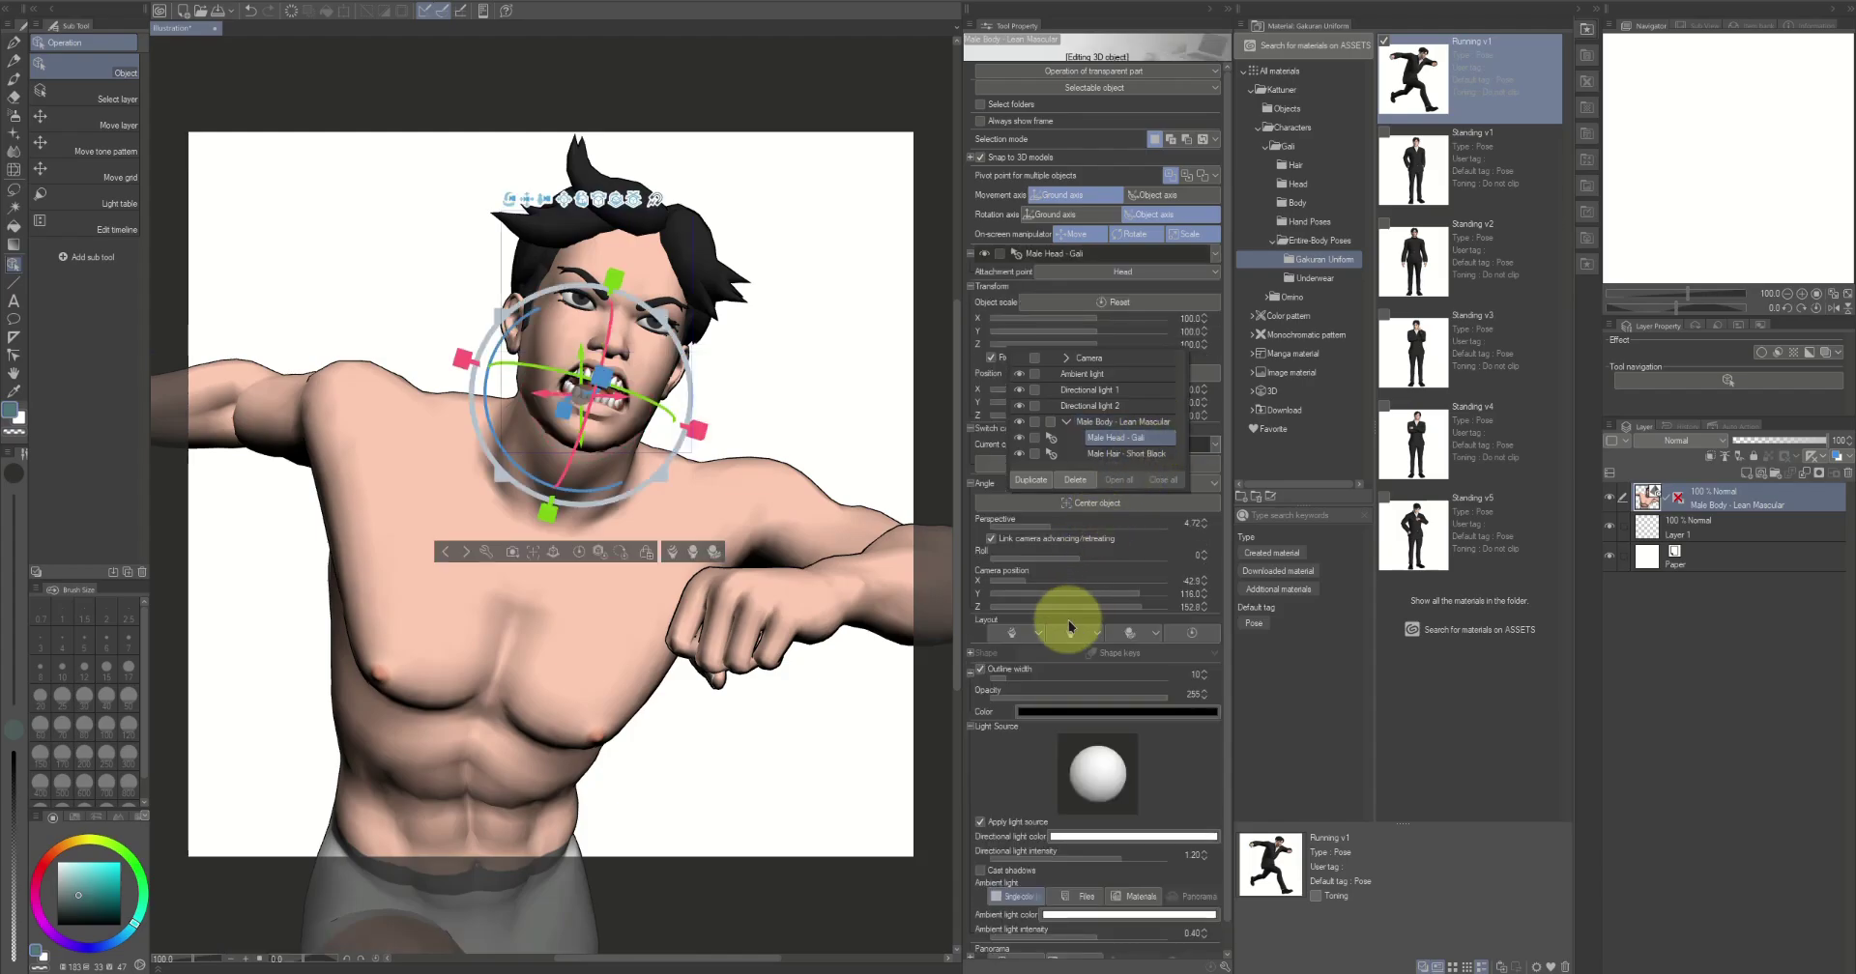
{"action": "left_click", "coordinate": [1082, 636]}
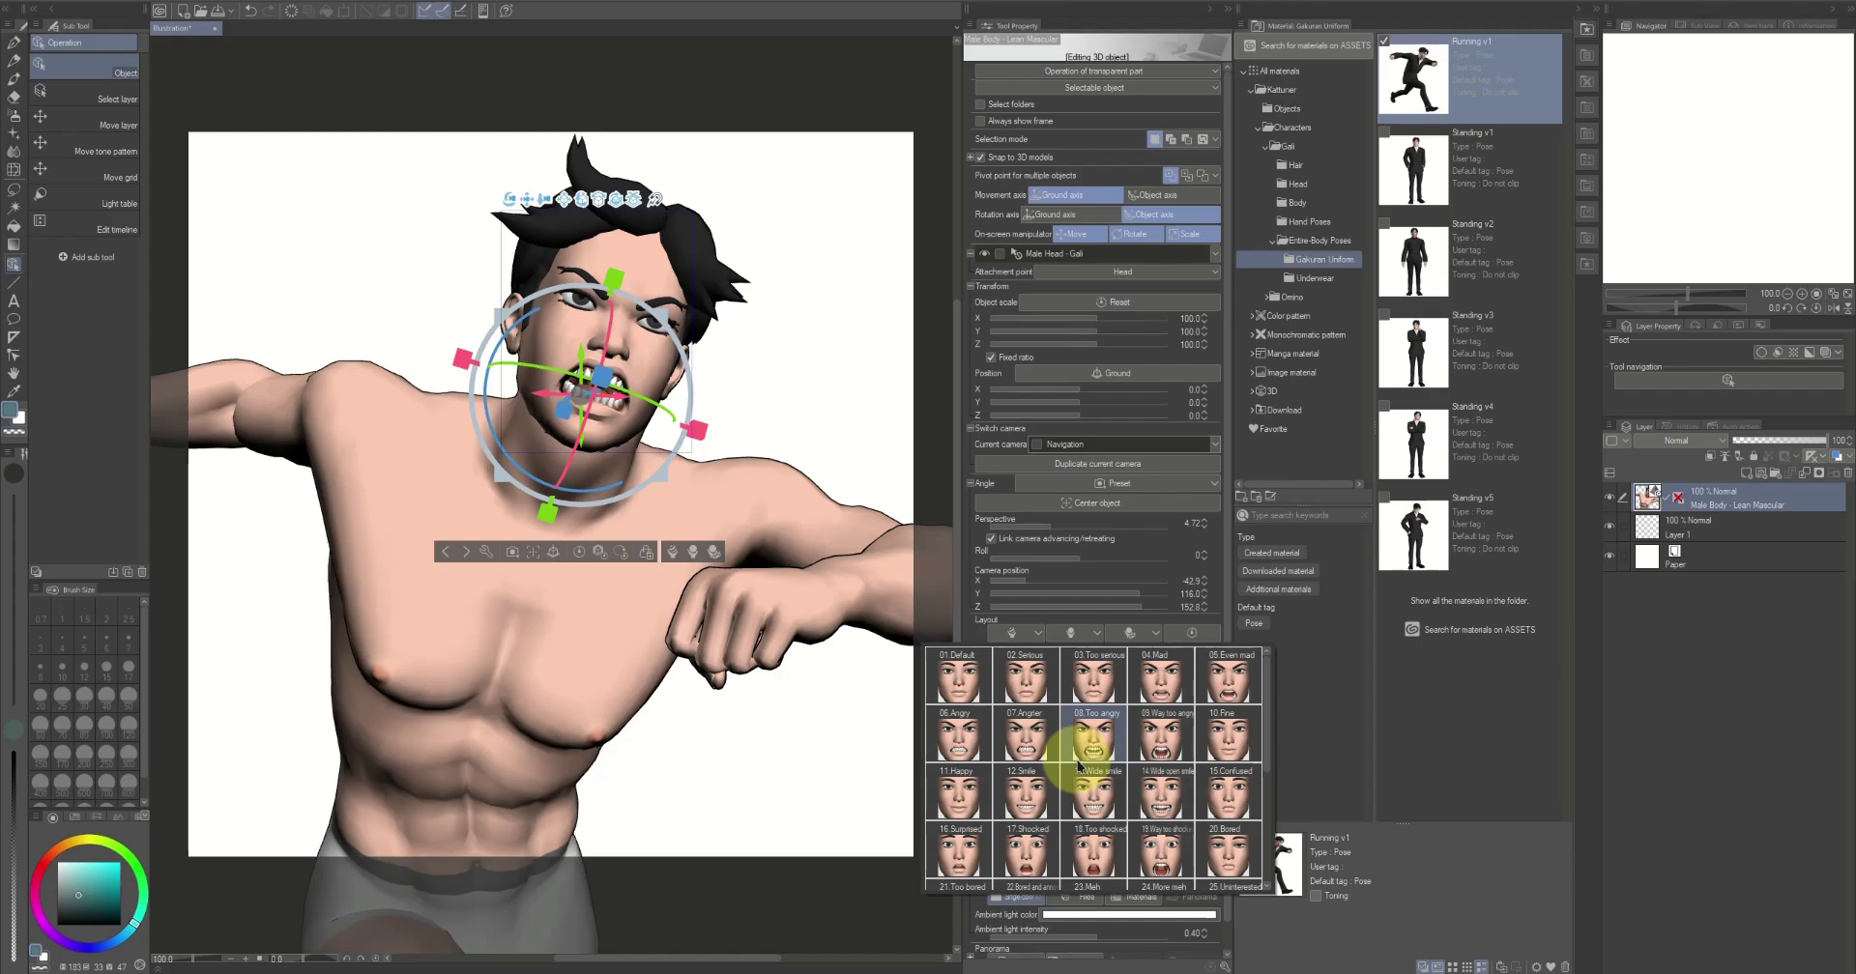
{"action": "scroll", "coordinate": [1150, 752], "scroll_direction": "down", "scroll_amount": 1}
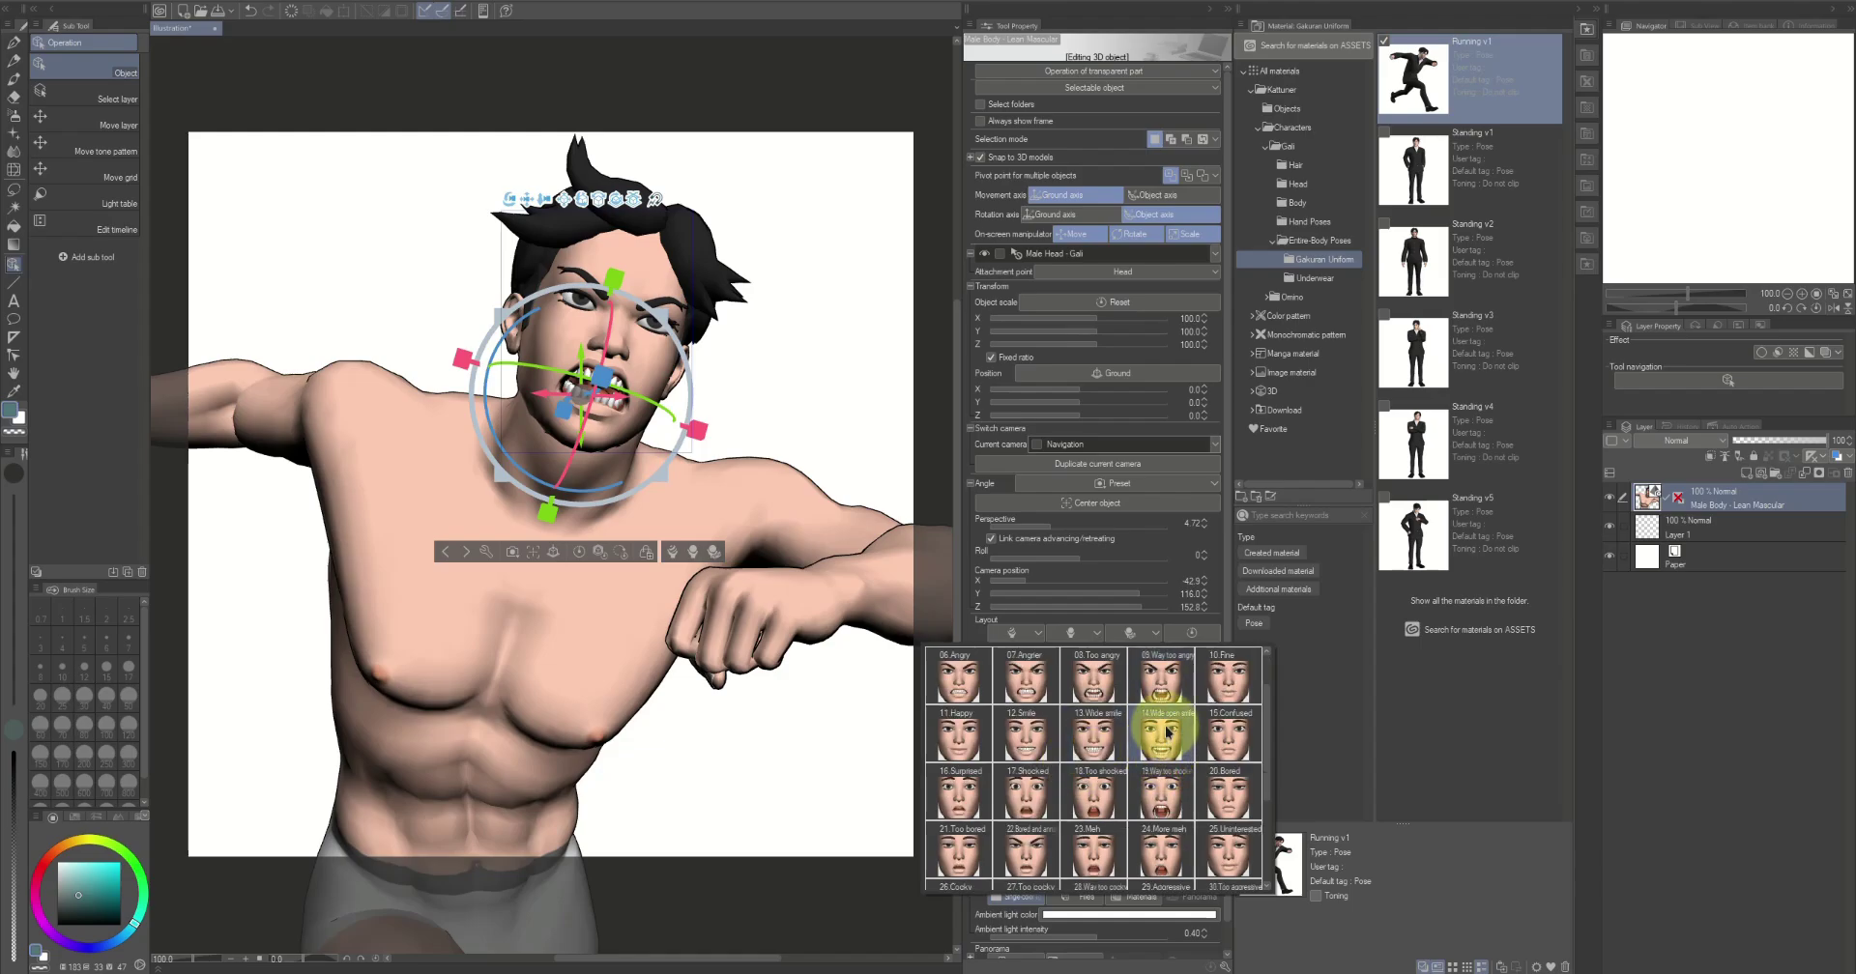
{"action": "left_click", "coordinate": [1165, 687]}
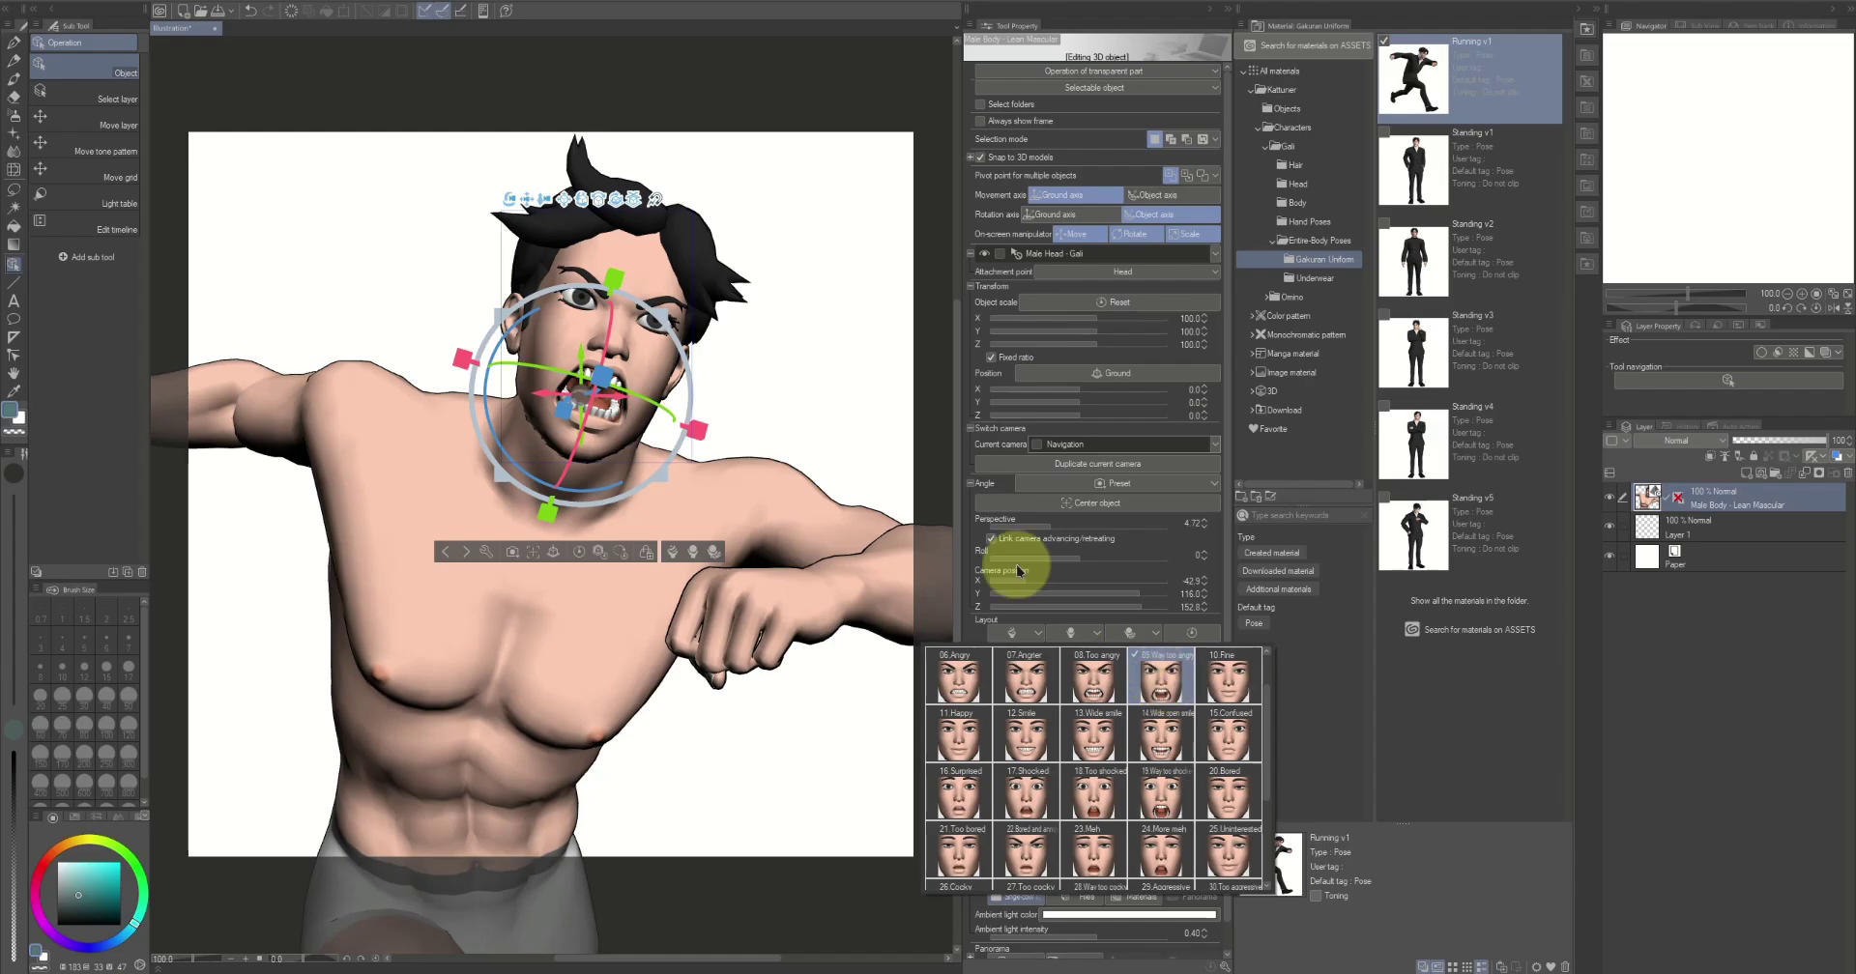
{"action": "left_click", "coordinate": [928, 462]}
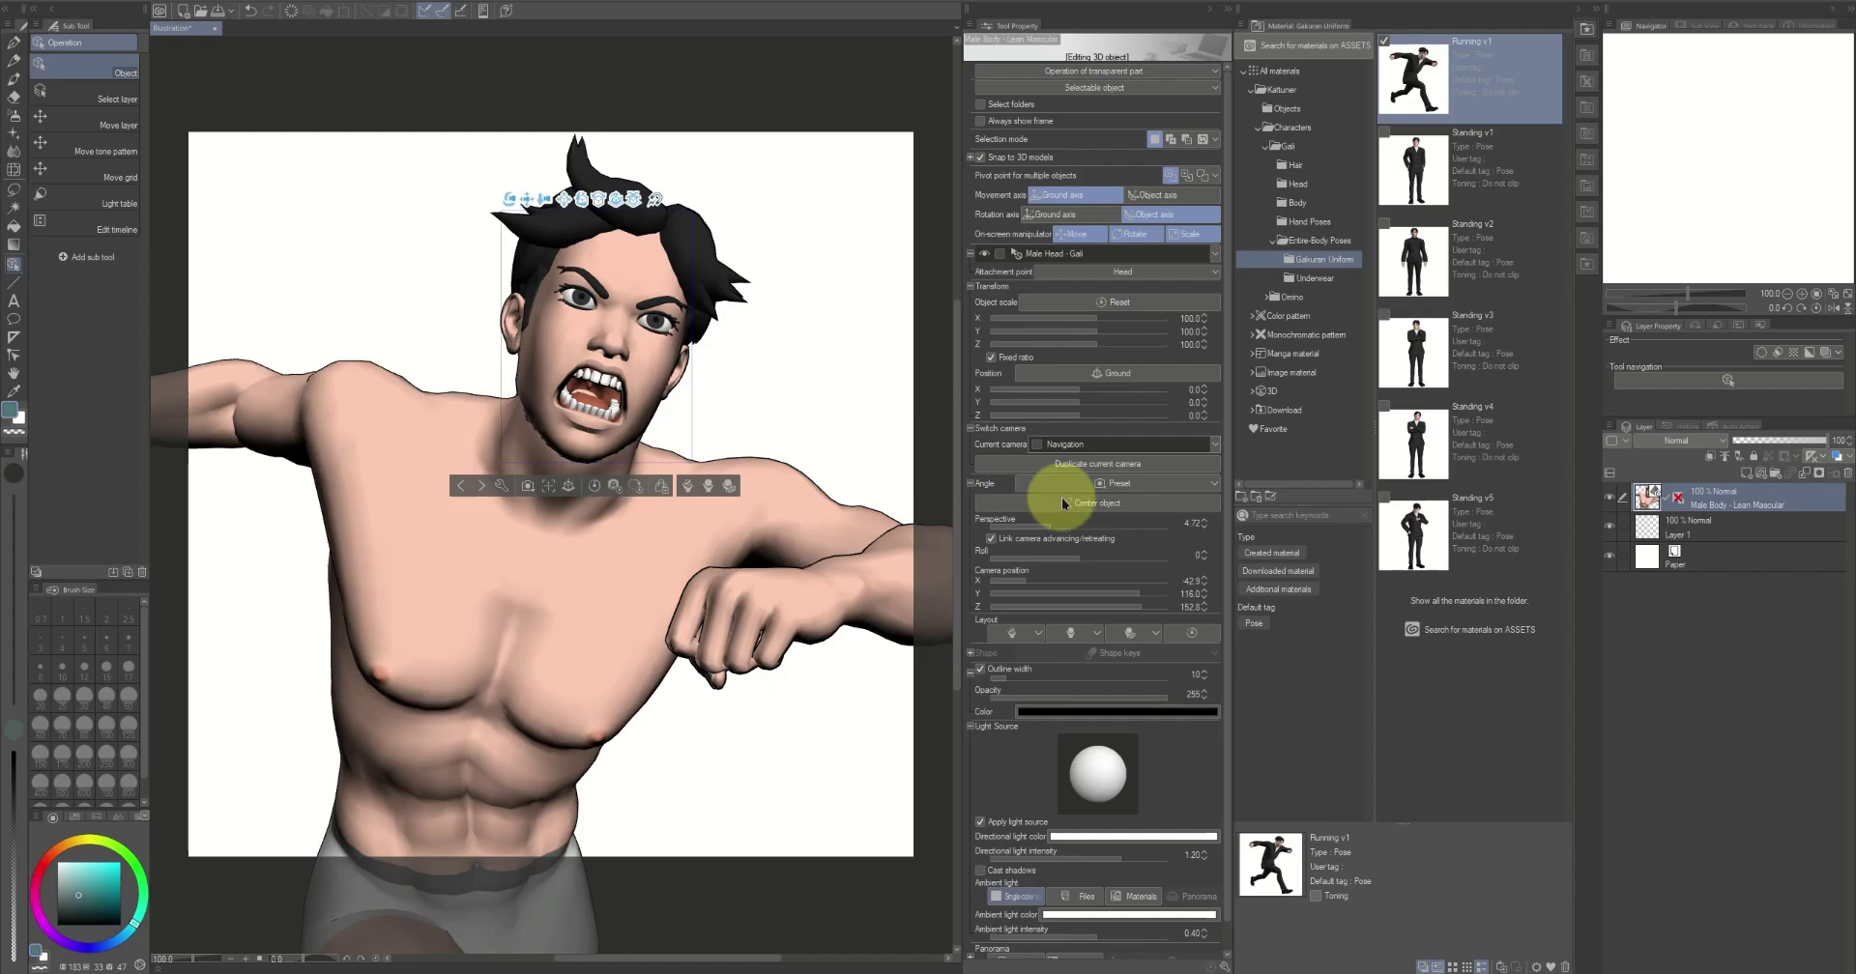
Open the head's movable parts and set 09.Way too angry to 100
{"action": "left_click", "coordinate": [1131, 635]}
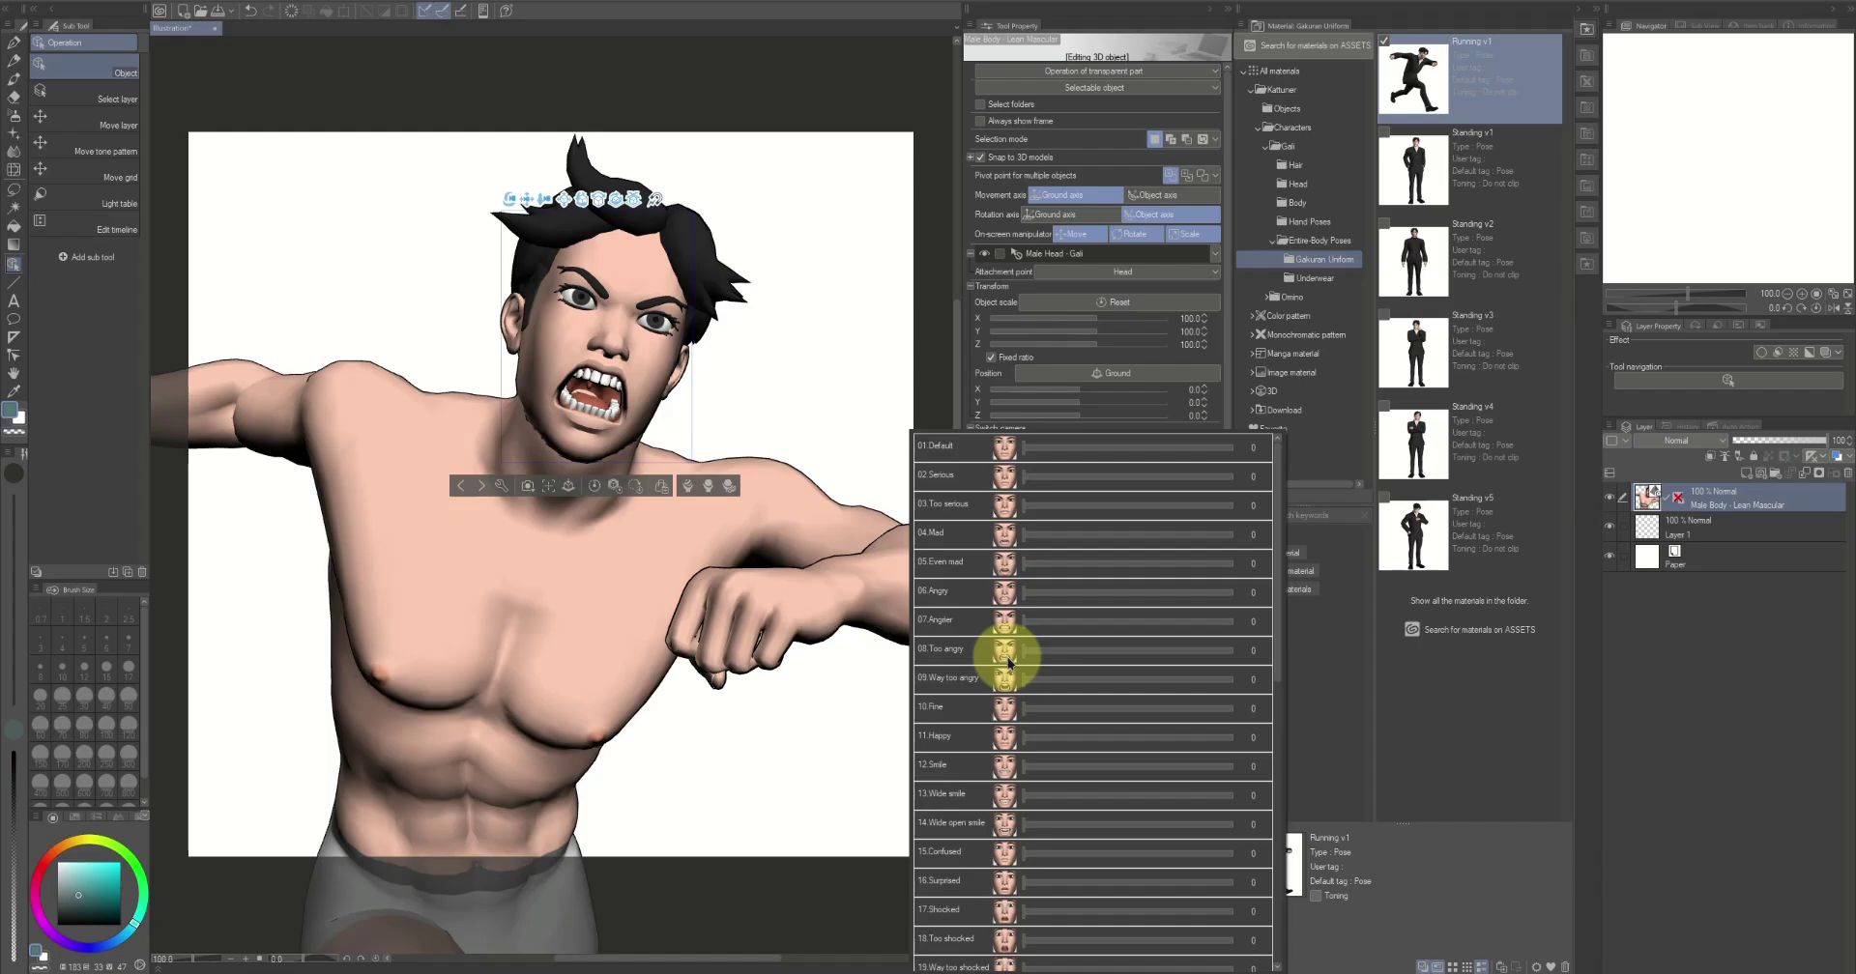
{"action": "left_click", "coordinate": [1135, 398]}
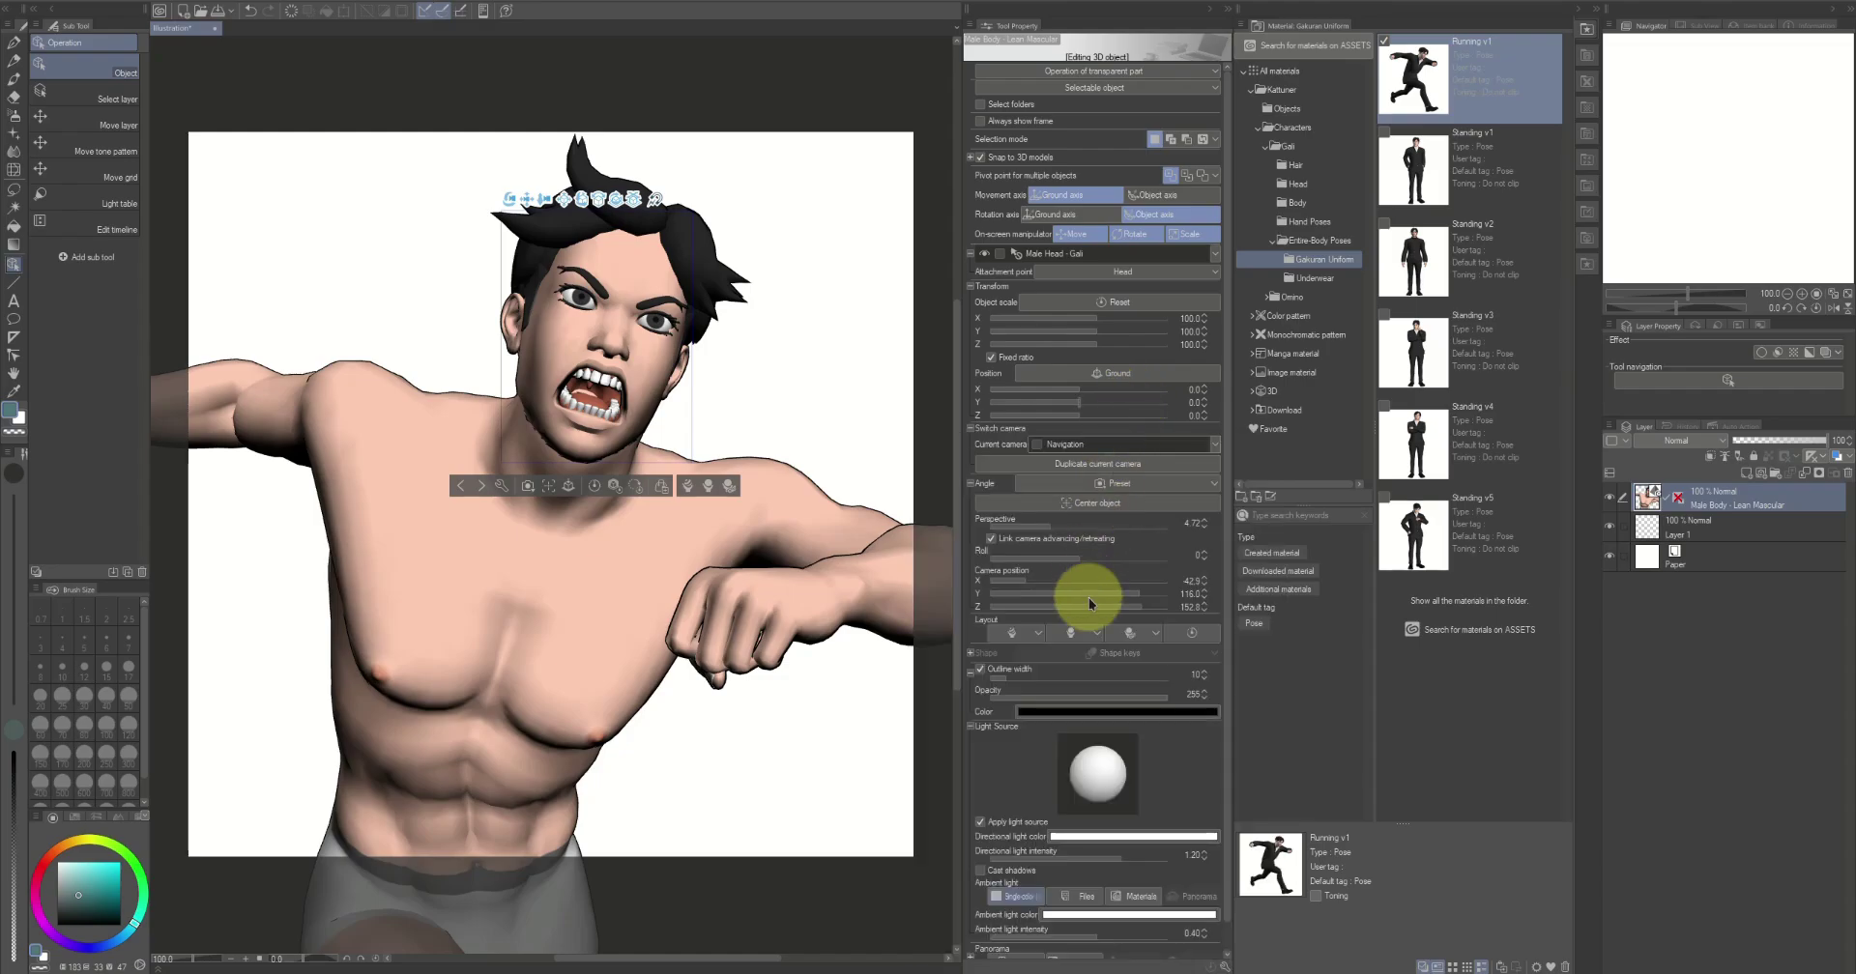
{"action": "left_click", "coordinate": [1092, 636]}
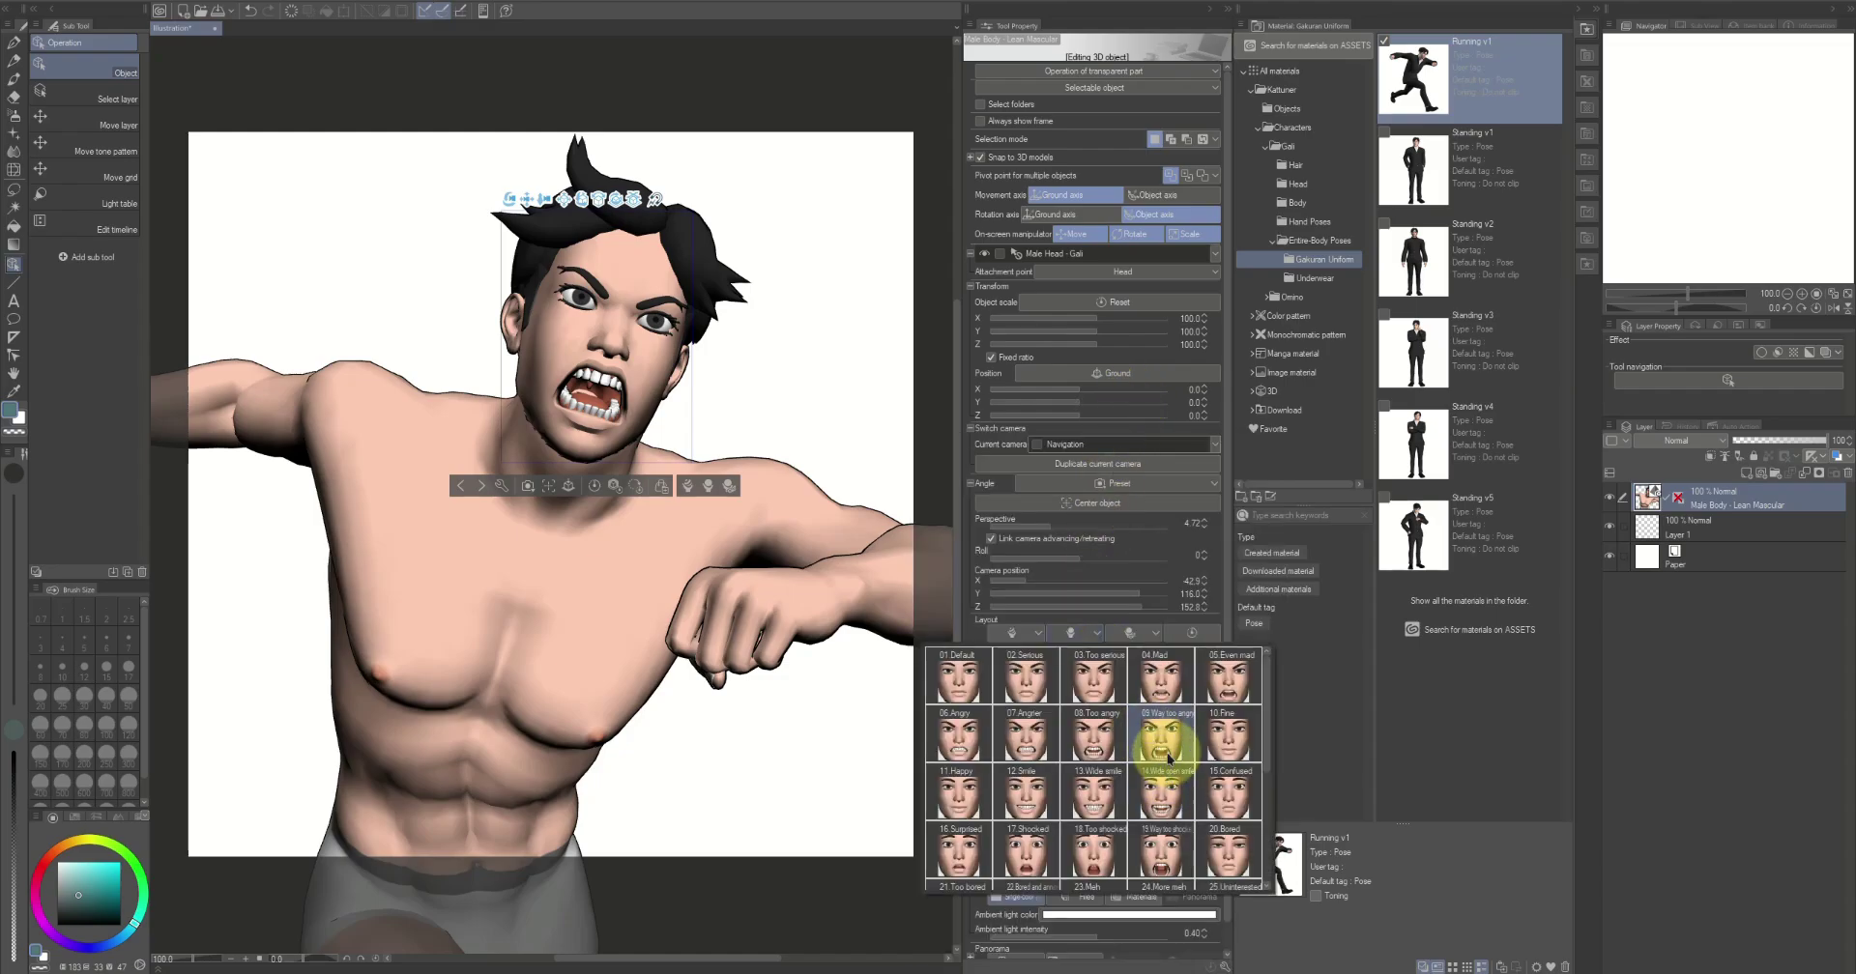
{"action": "left_click", "coordinate": [1135, 634]}
{"action": "left_click", "coordinate": [1138, 634]}
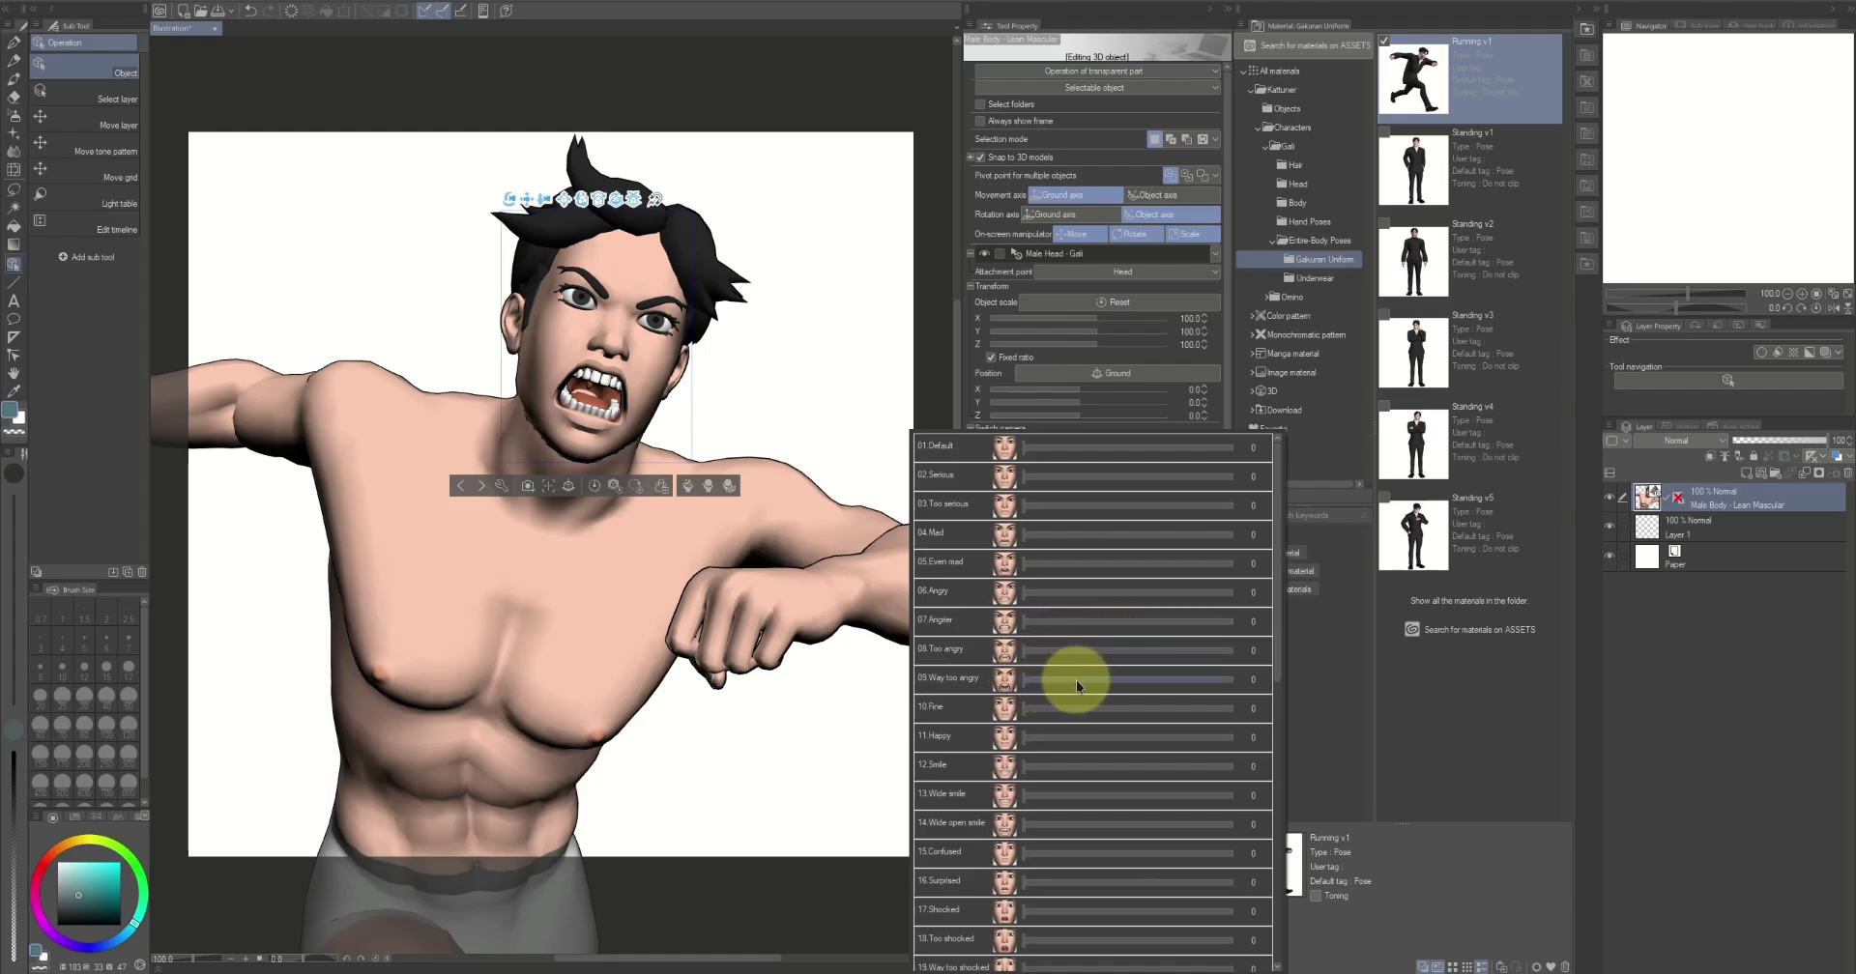
{"action": "left_click_drag", "start_coordinate": [1232, 680], "coordinate": [1235, 680]}
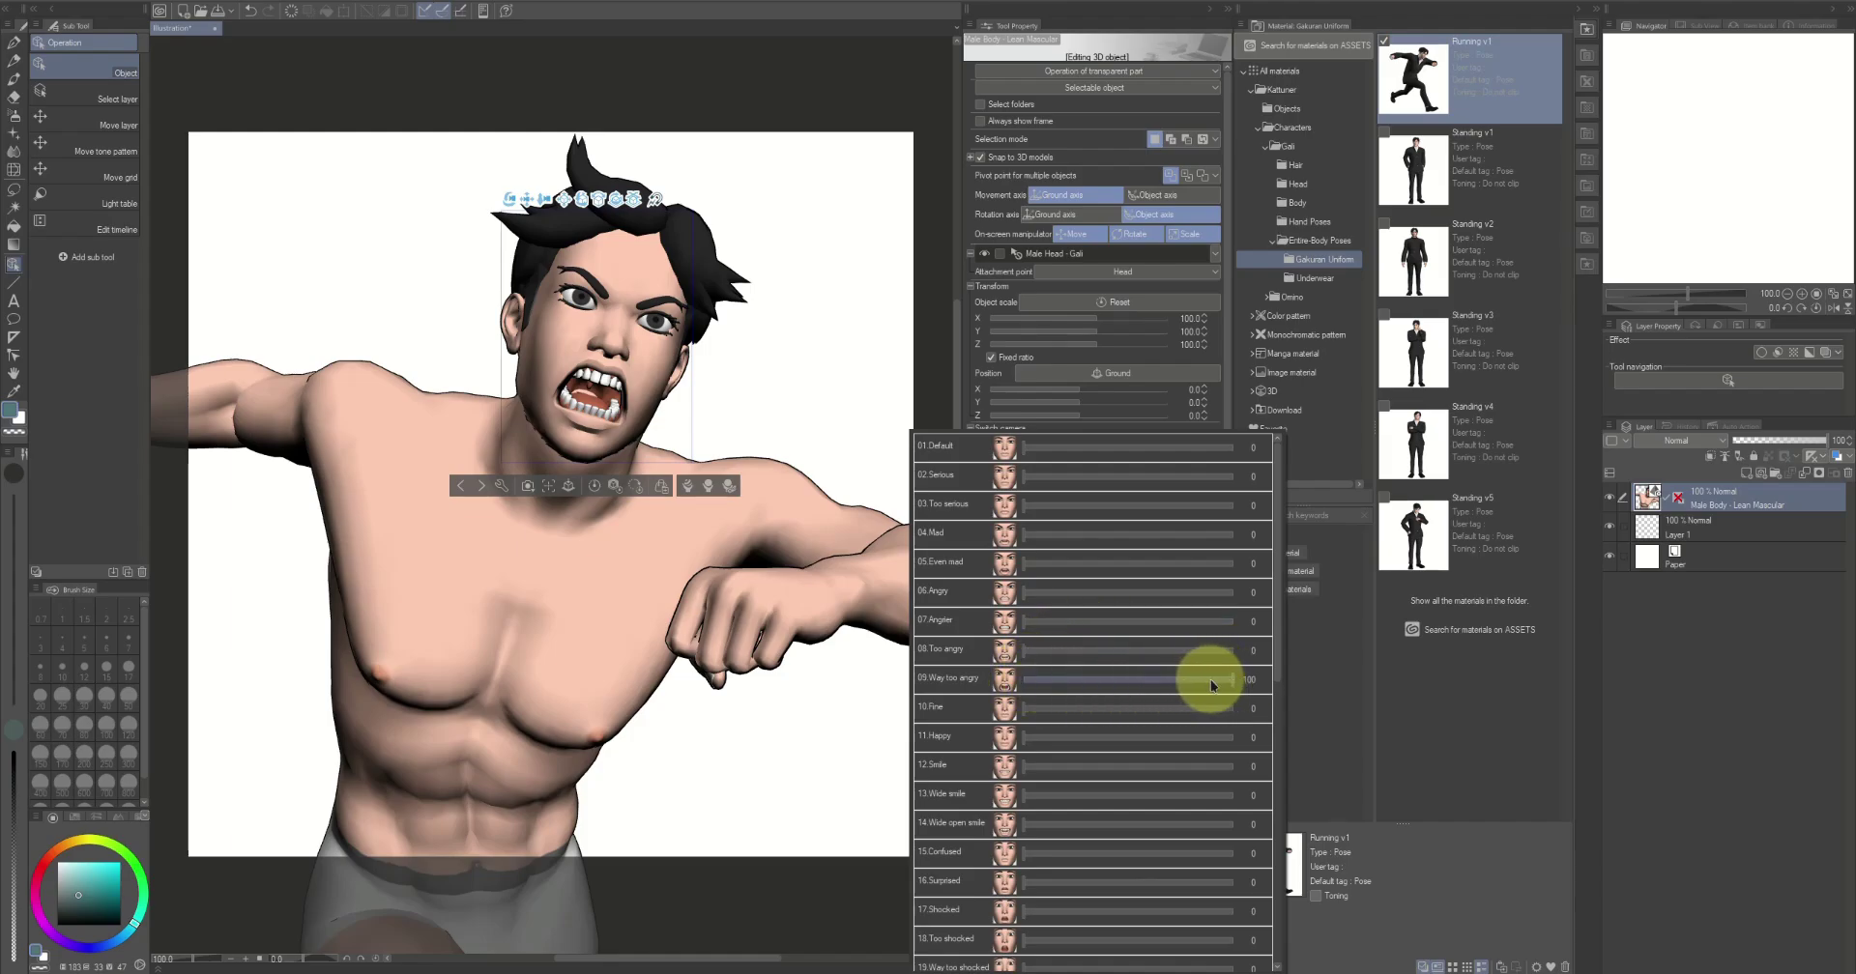
Lower the head's 09.Way too angry movable part gradually to 0
{"action": "left_click", "coordinate": [1134, 680]}
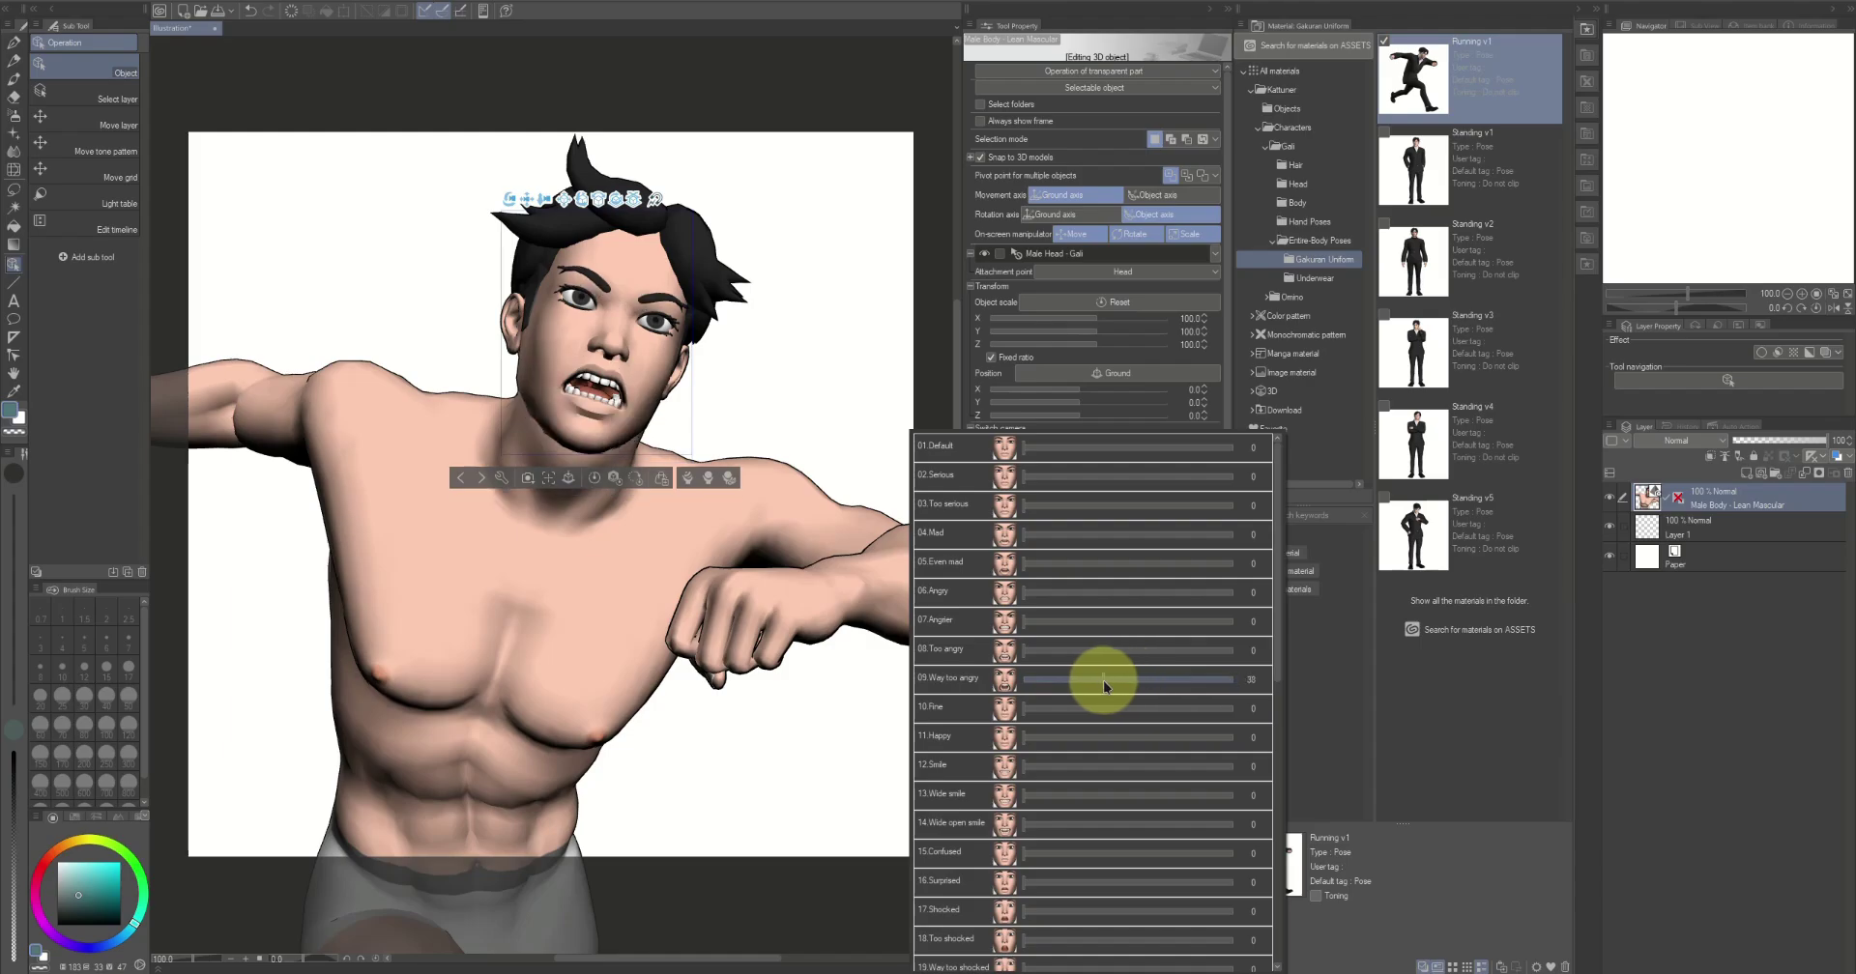
{"action": "left_click", "coordinate": [1104, 680]}
{"action": "left_click", "coordinate": [1063, 680]}
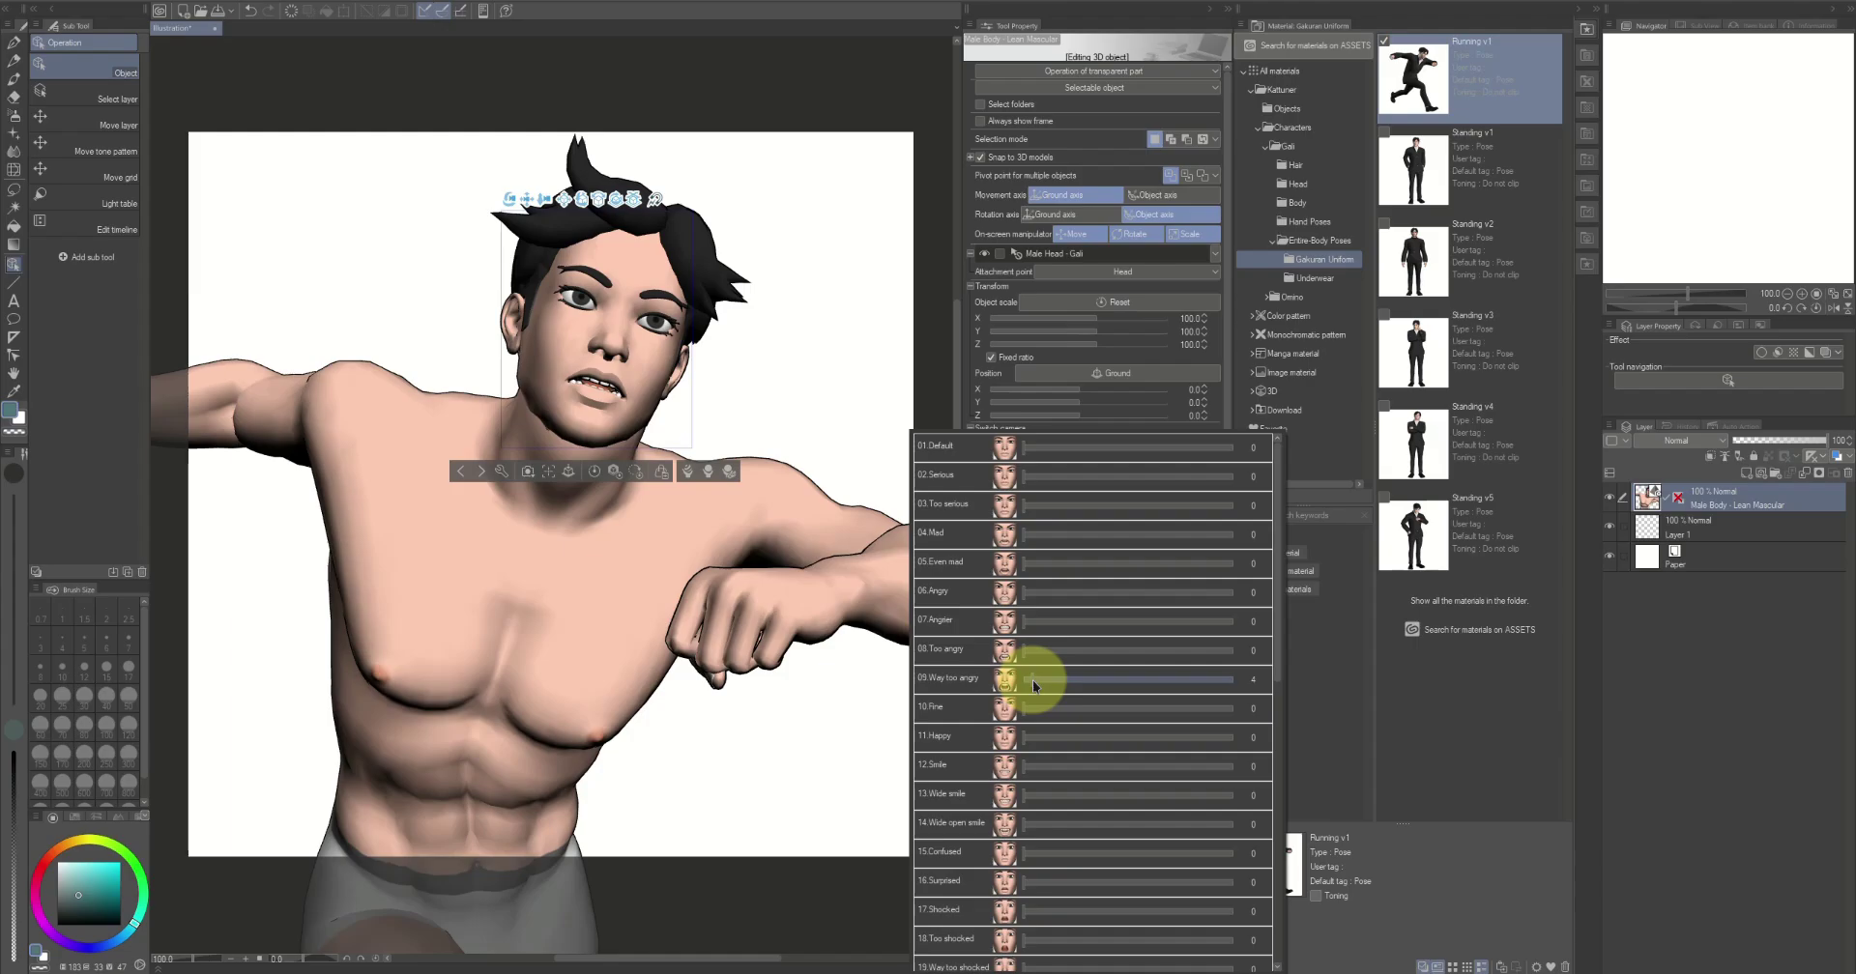
{"action": "mouse_move", "coordinate": [1032, 680]}
{"action": "left_mouse_down"}
{"action": "mouse_move", "coordinate": [1196, 680]}
{"action": "mouse_move", "coordinate": [1003, 684]}
{"action": "left_mouse_up"}
{"action": "left_click", "coordinate": [1108, 679]}
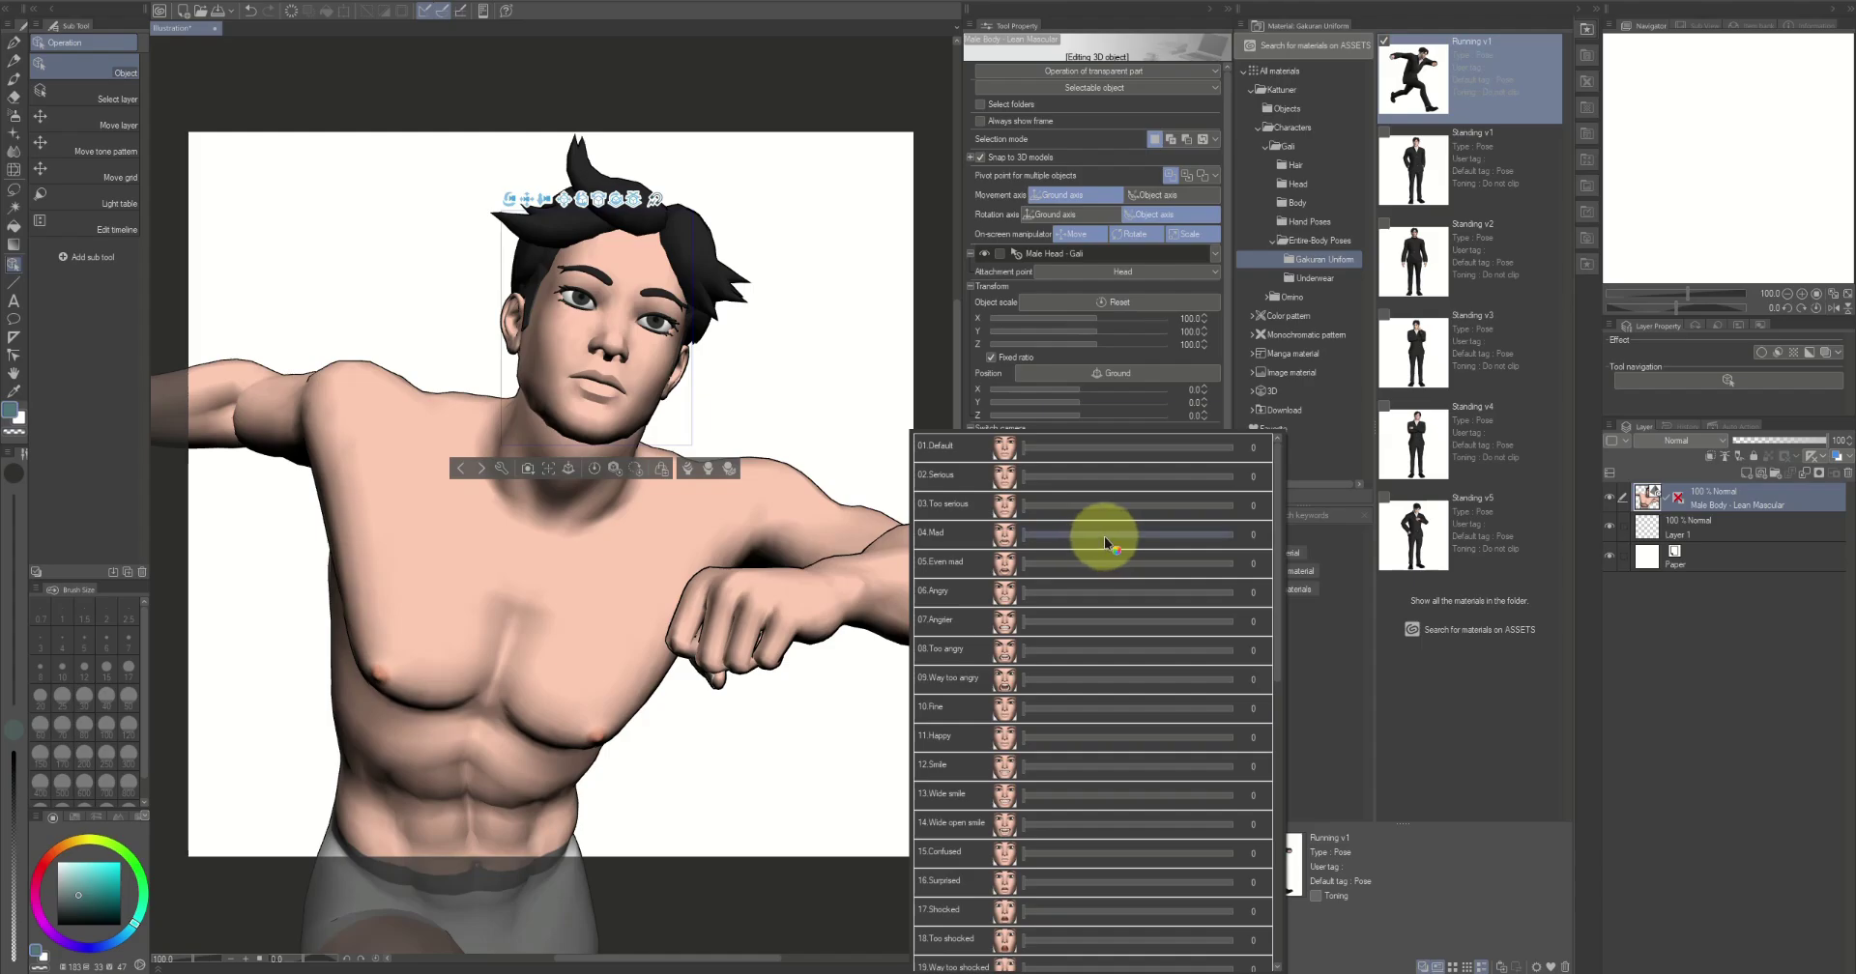
Try the 04.Mad and 14.Wide open smile movable parts at 100, returning each to 0
{"action": "left_click", "coordinate": [1241, 537]}
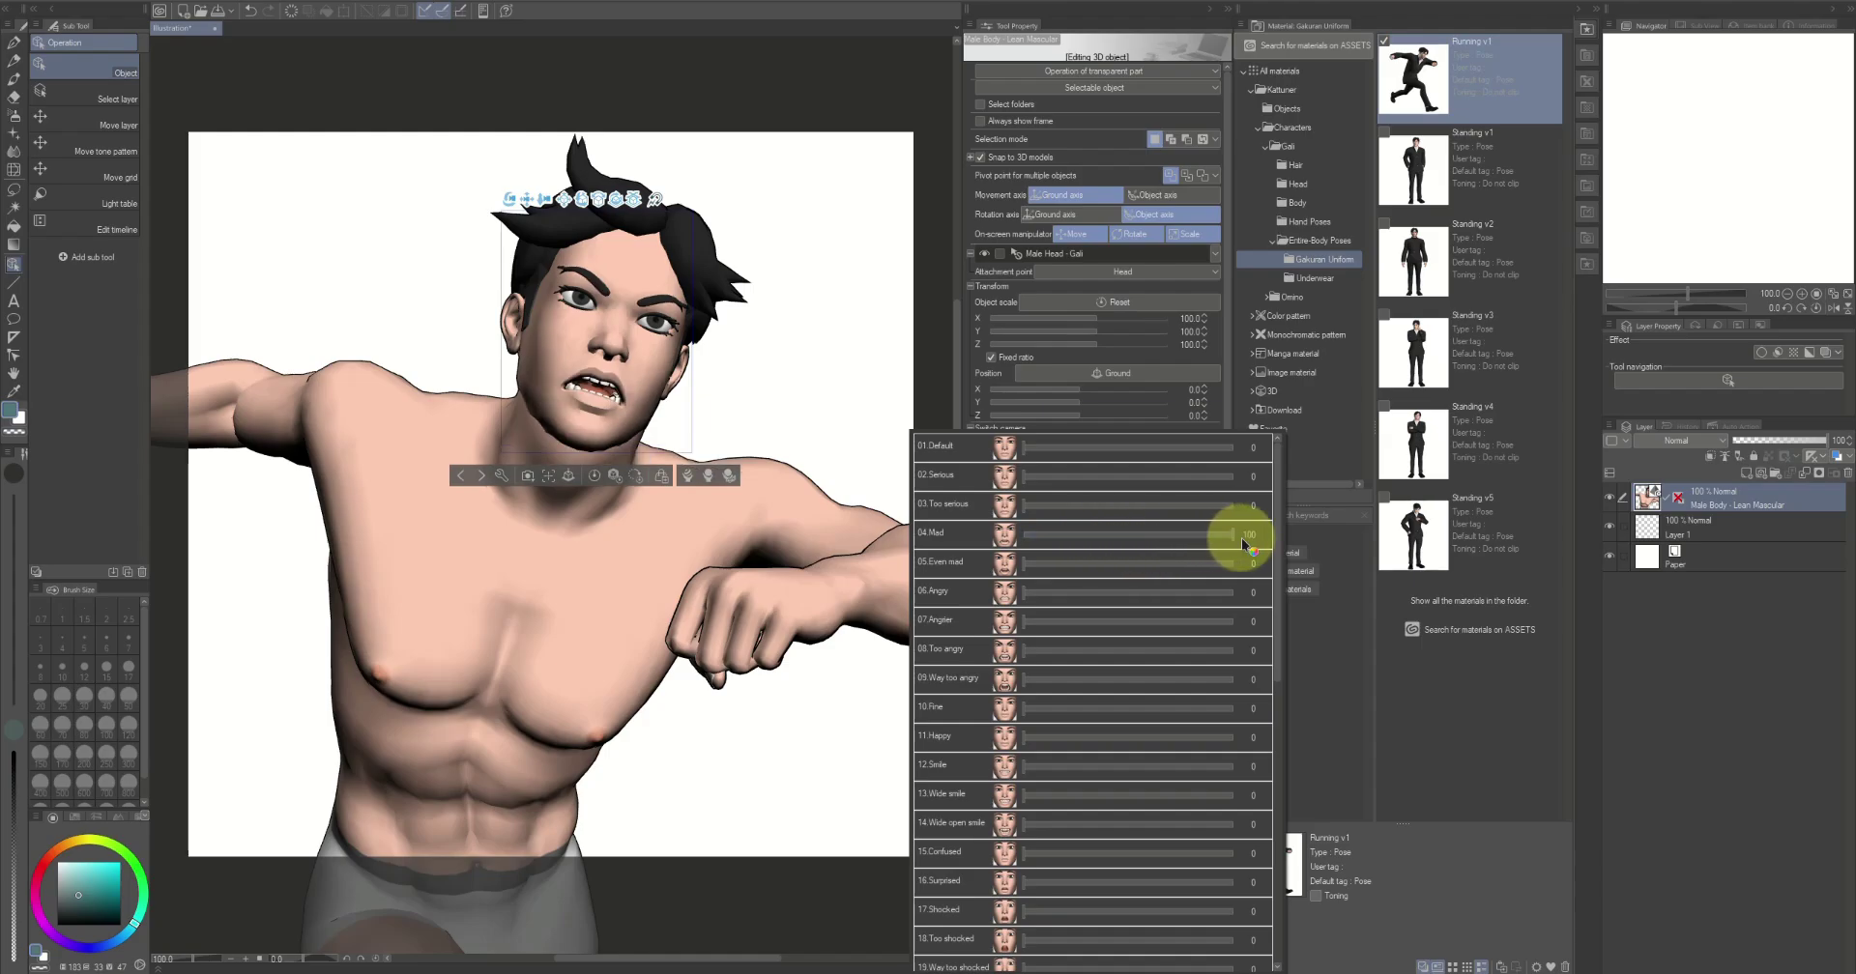
{"action": "left_click_drag", "start_coordinate": [1174, 535], "coordinate": [982, 527]}
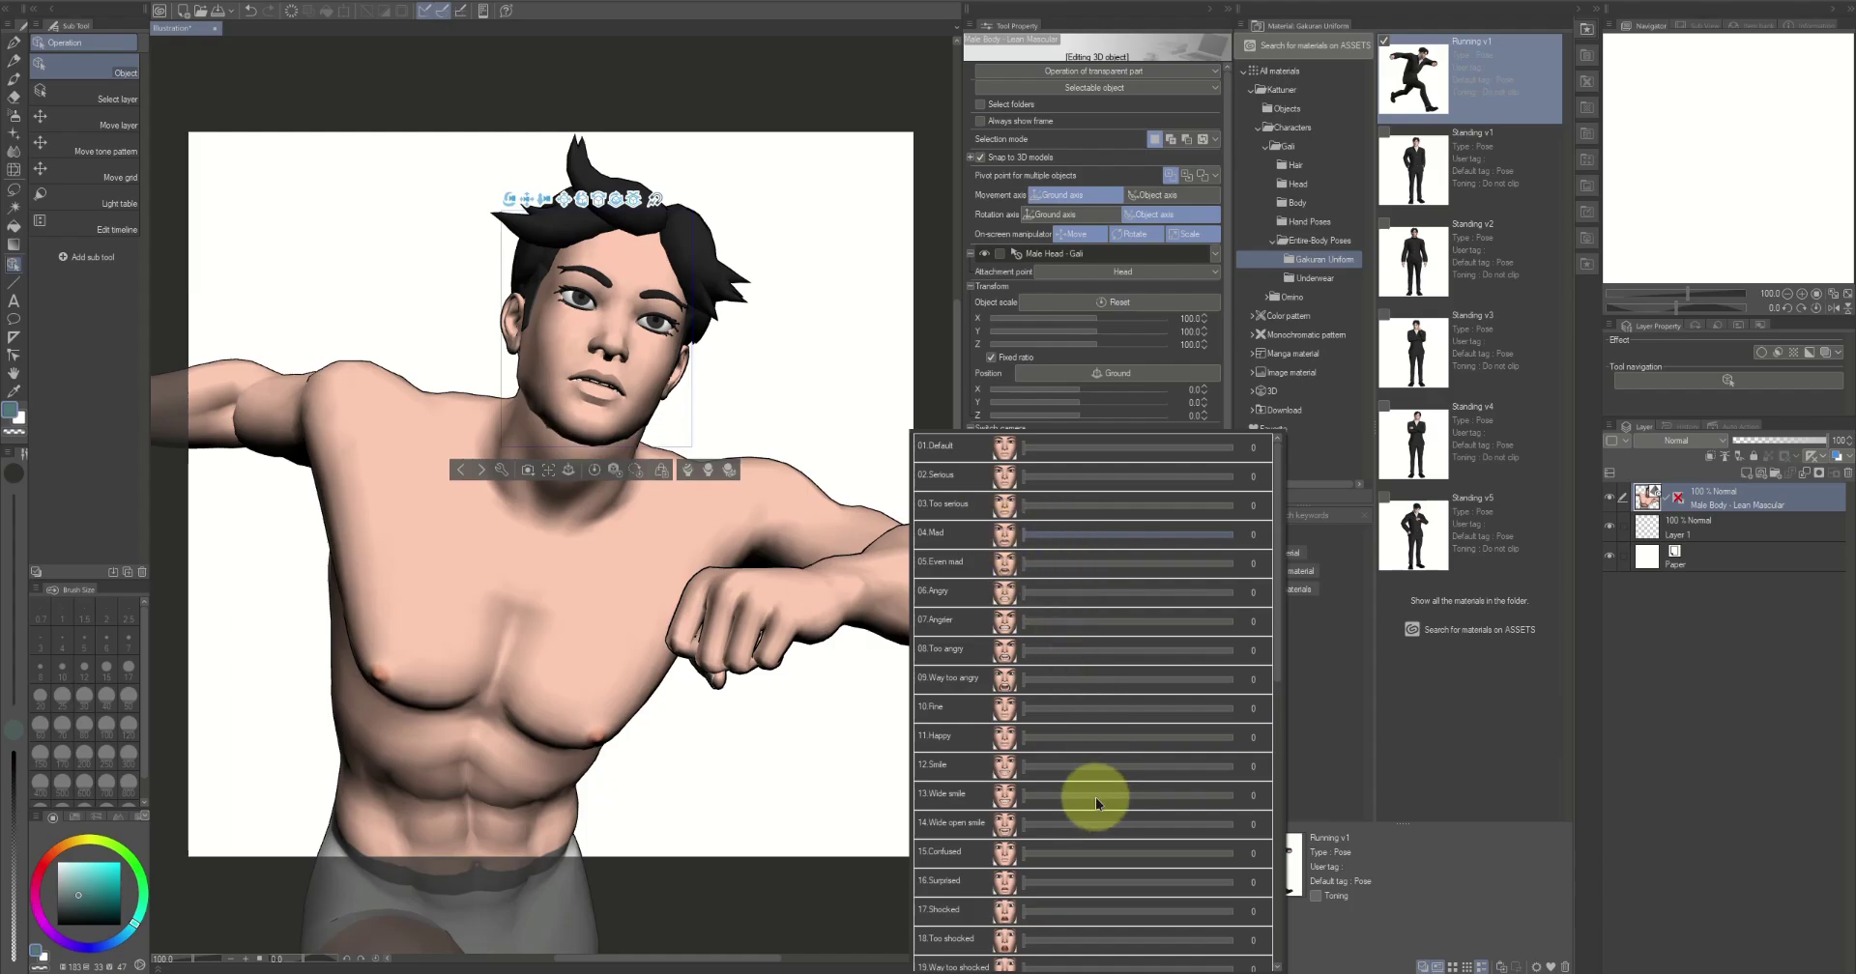
{"action": "left_click", "coordinate": [1205, 826]}
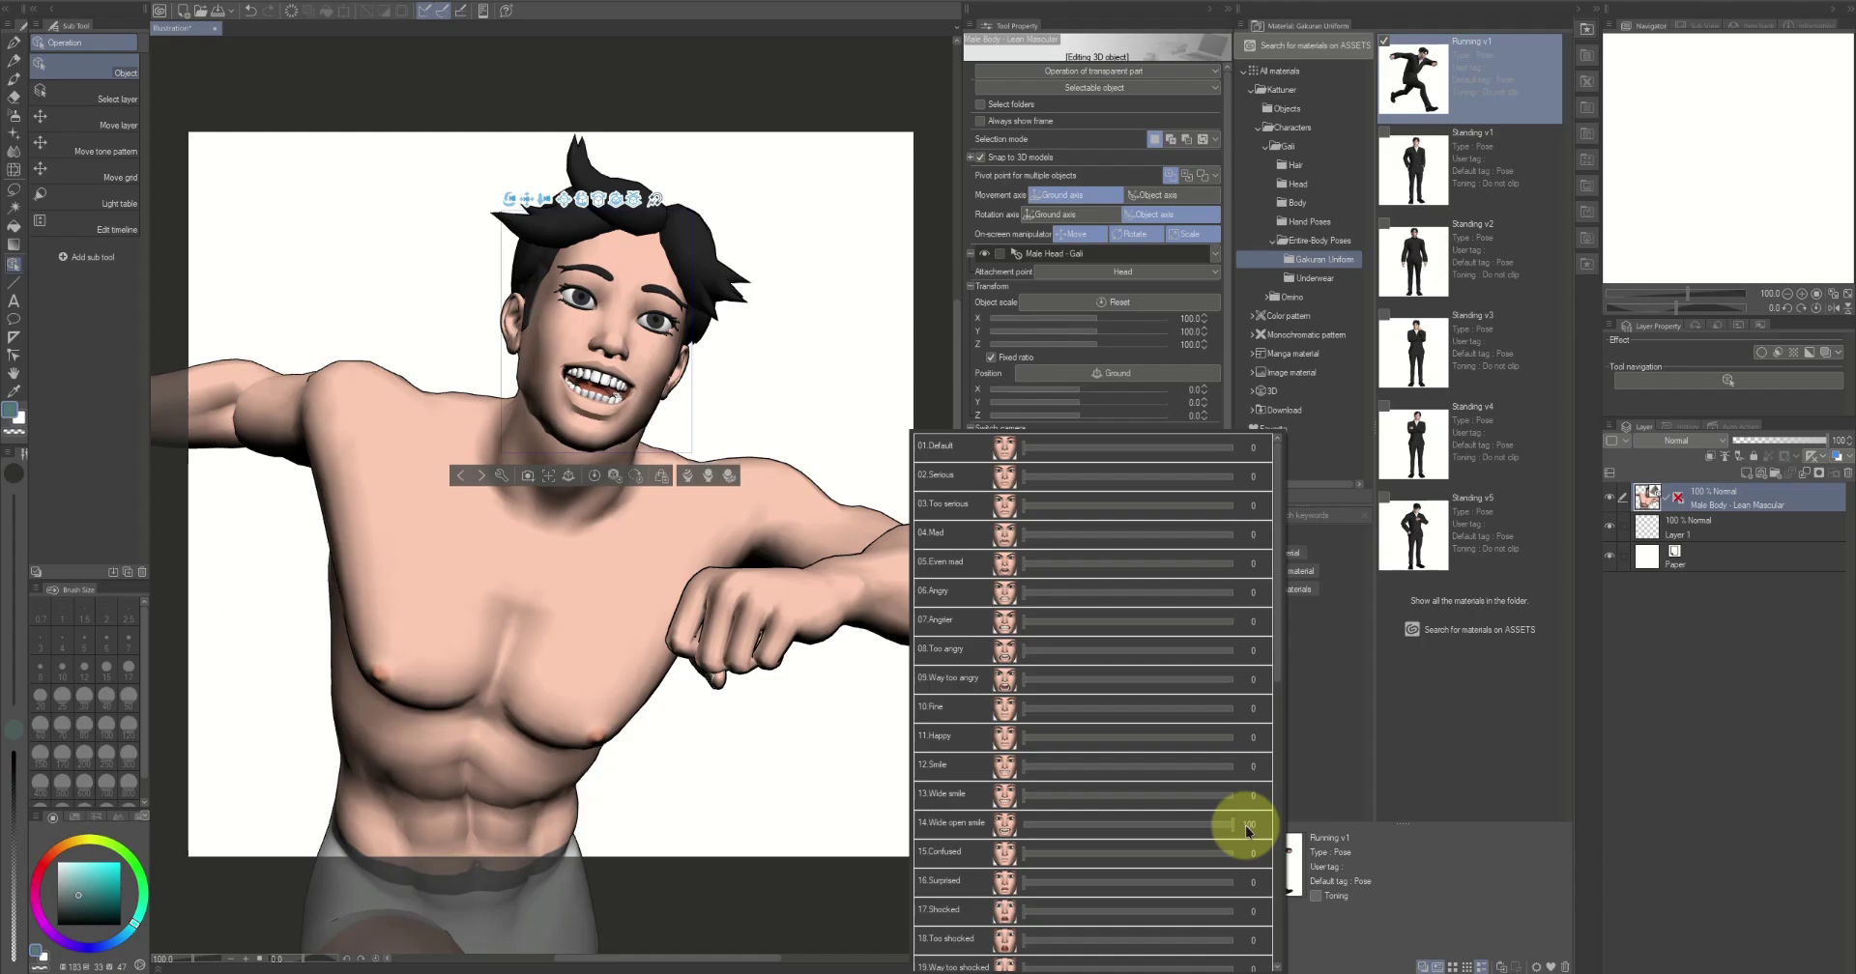
{"action": "left_click_drag", "start_coordinate": [1232, 827], "coordinate": [1006, 821]}
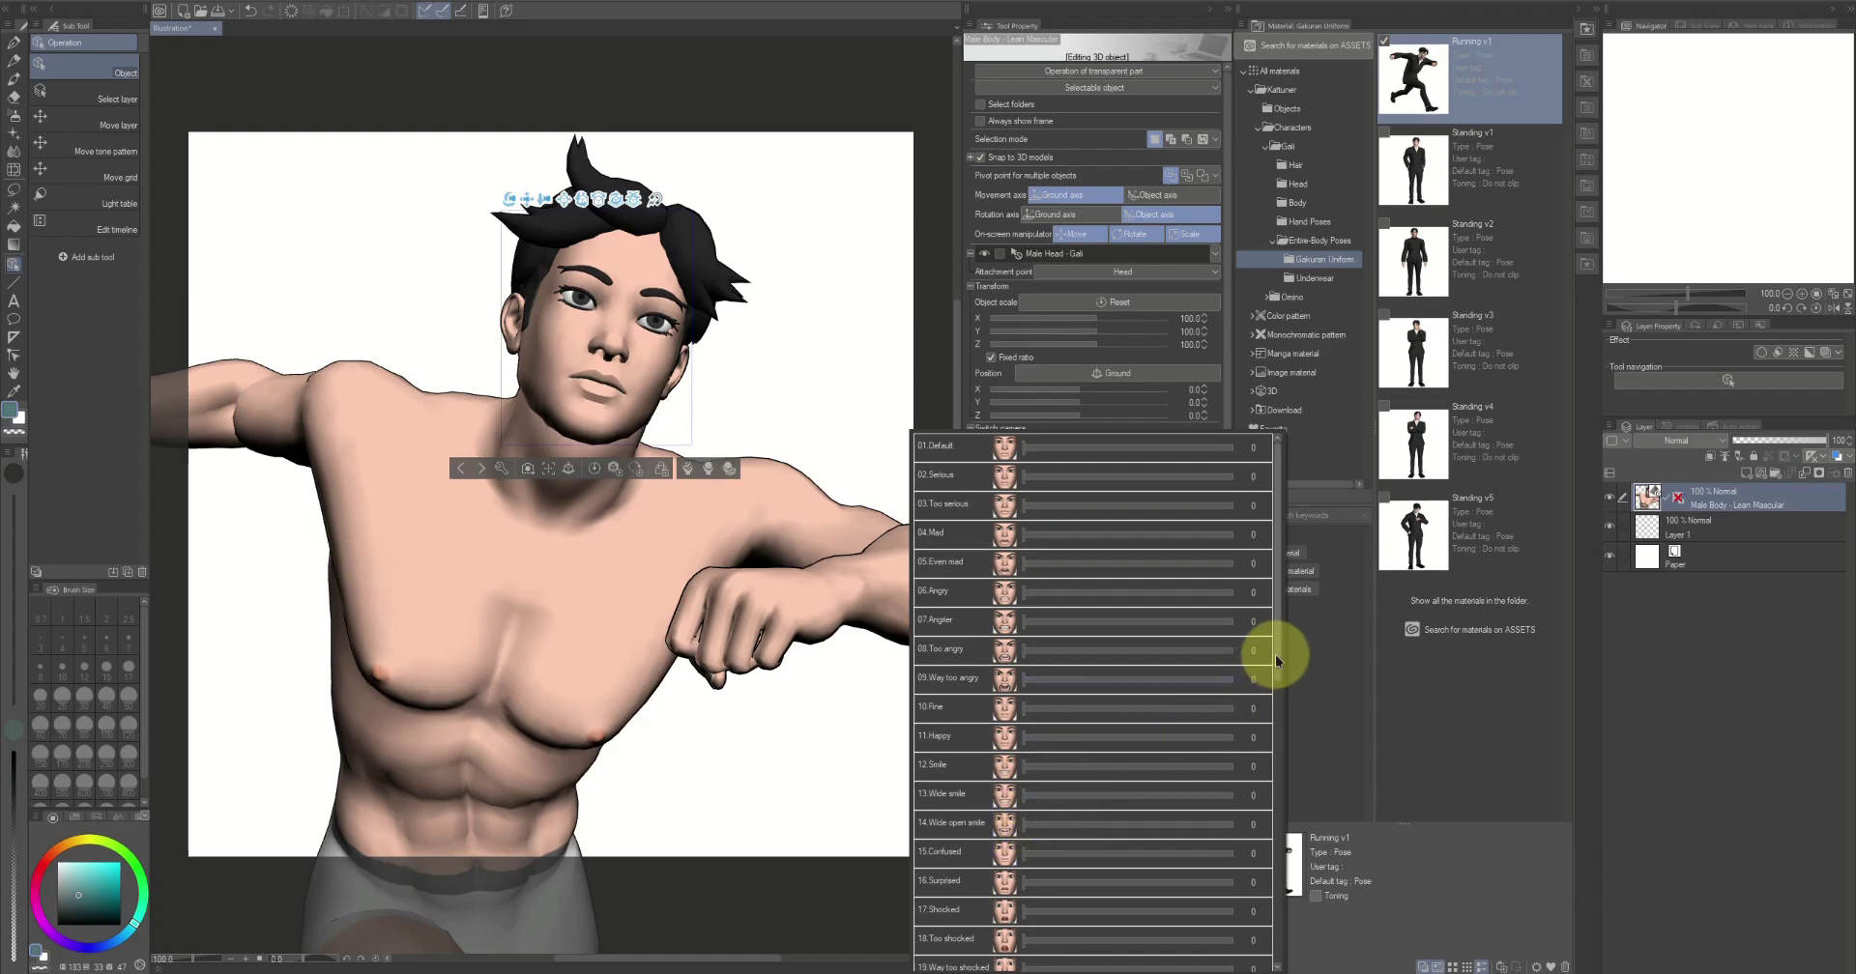
Try the 40.Asleep movable part at 100 on the head, lowering it back to 0
{"action": "scroll", "coordinate": [1272, 749], "scroll_direction": "down", "scroll_amount": 3}
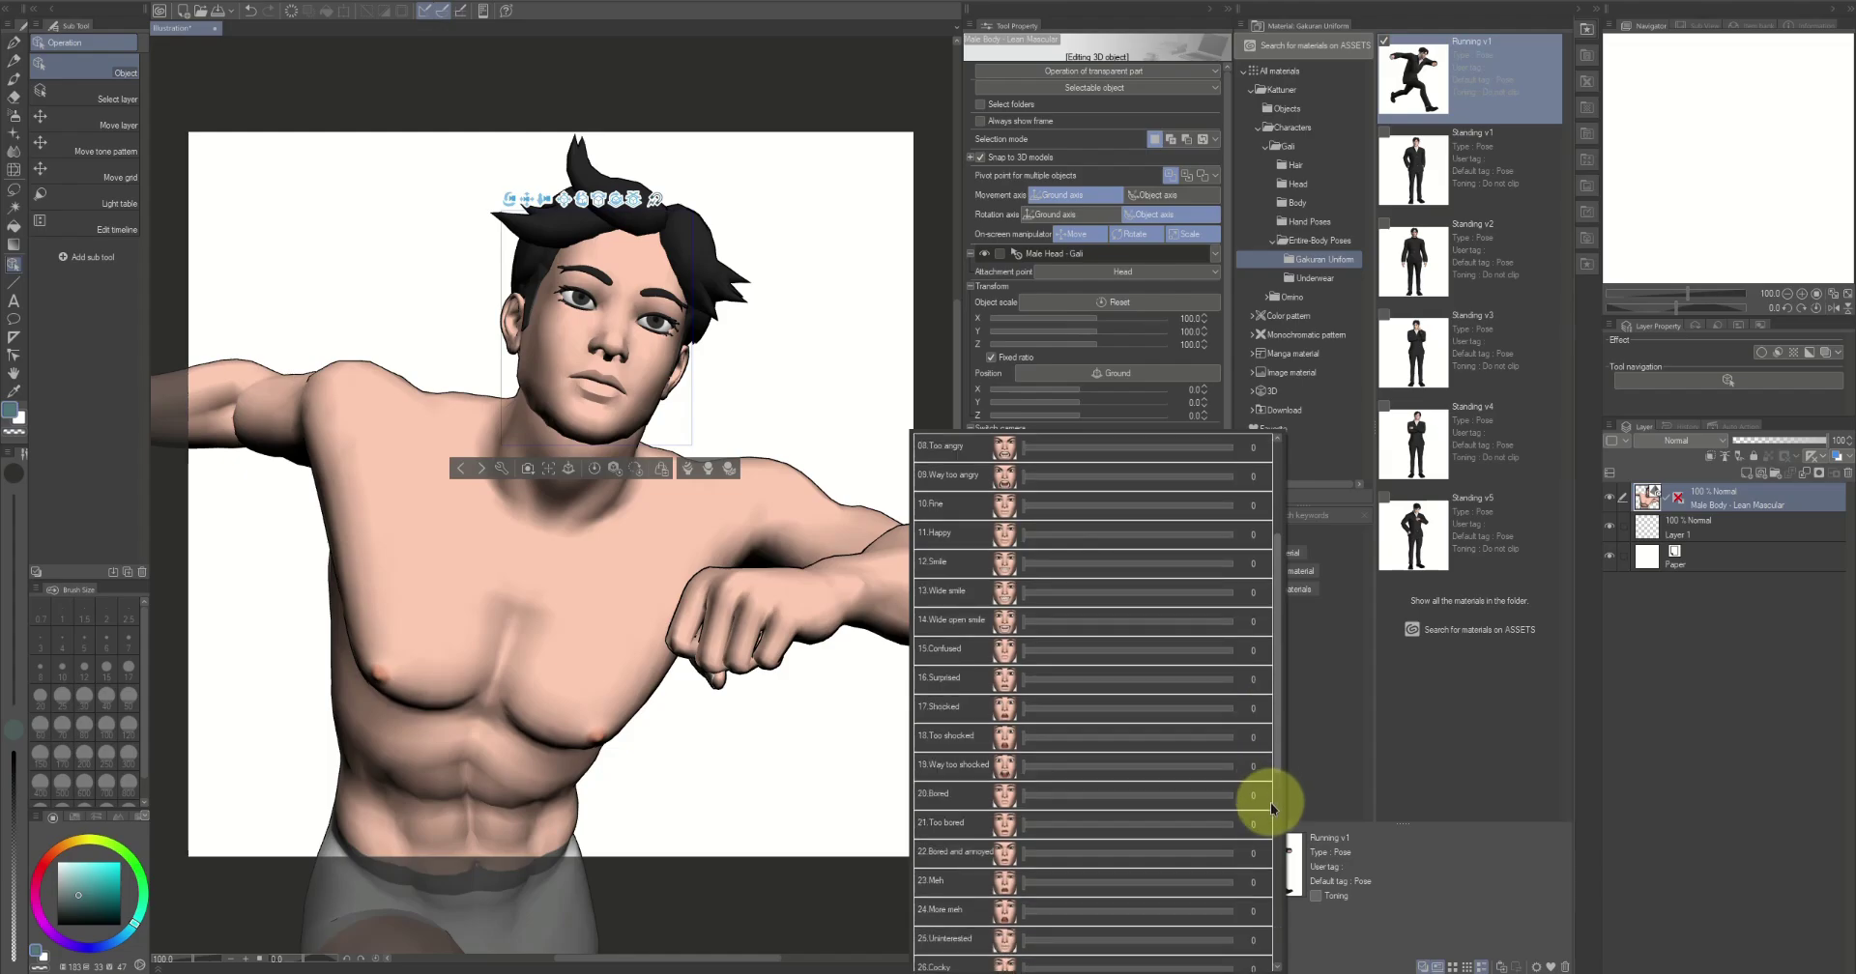
{"action": "scroll", "coordinate": [1268, 855], "scroll_direction": "down", "scroll_amount": 3}
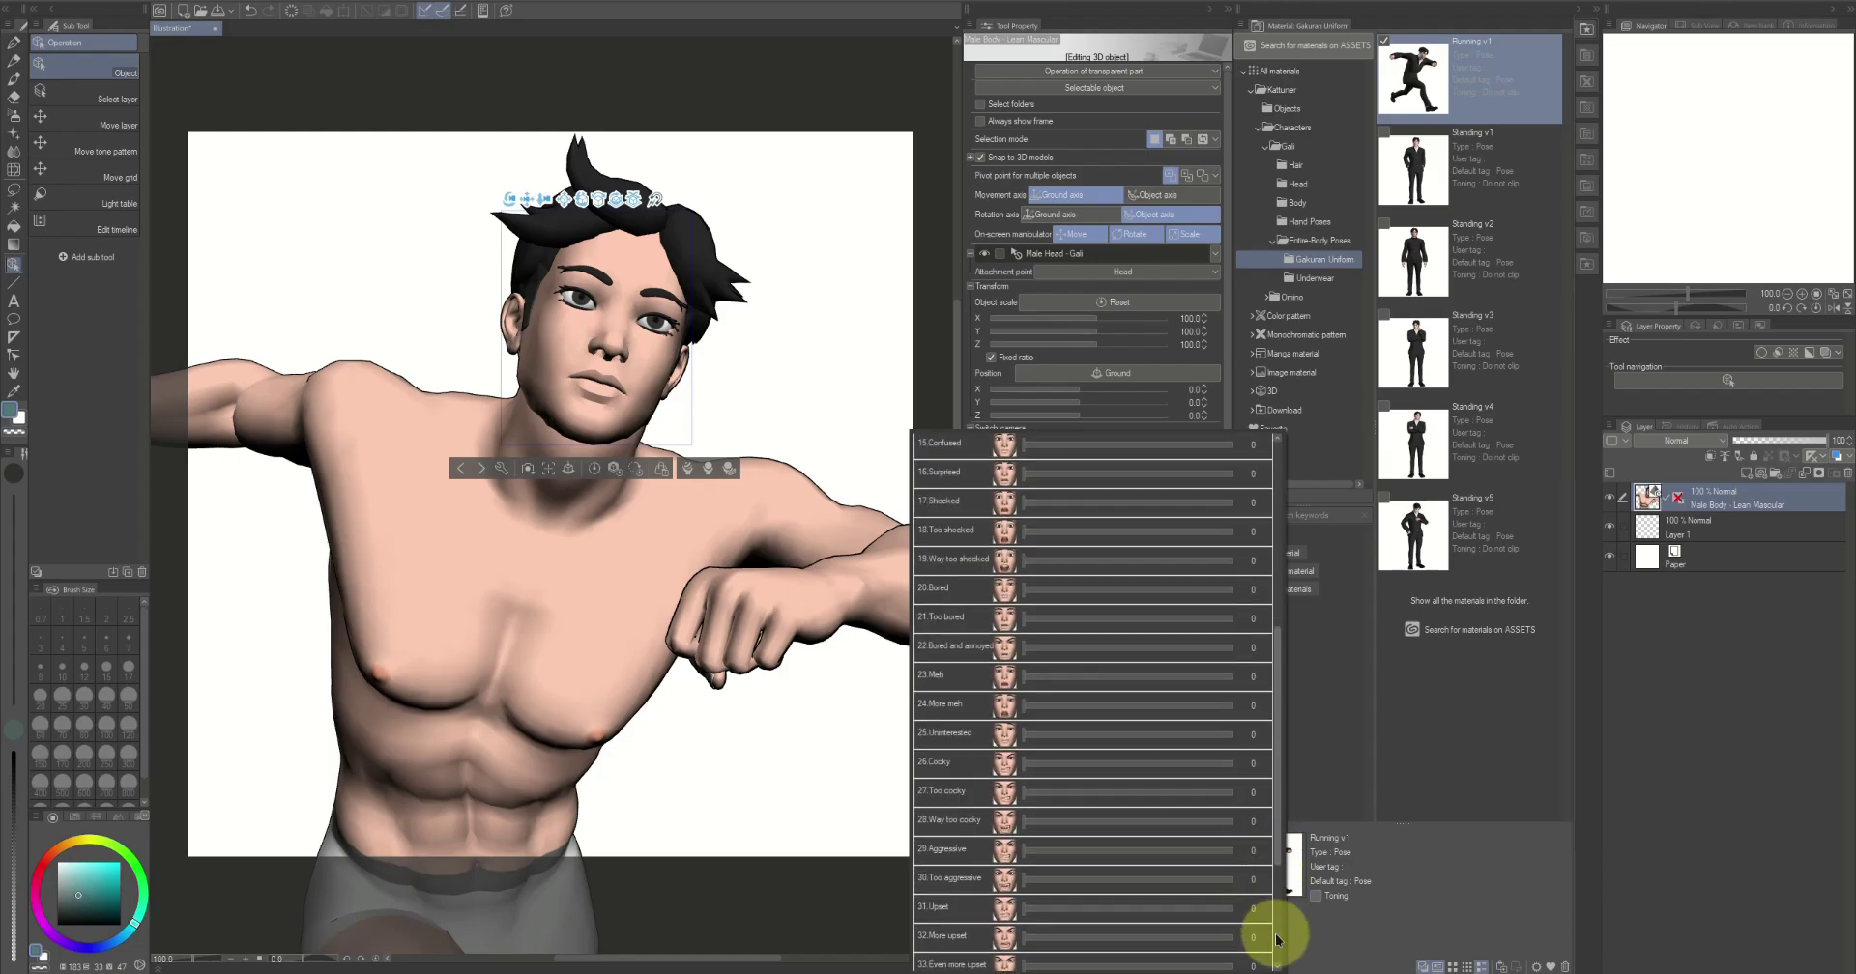
{"action": "scroll", "coordinate": [1276, 947], "scroll_direction": "down", "scroll_amount": 3}
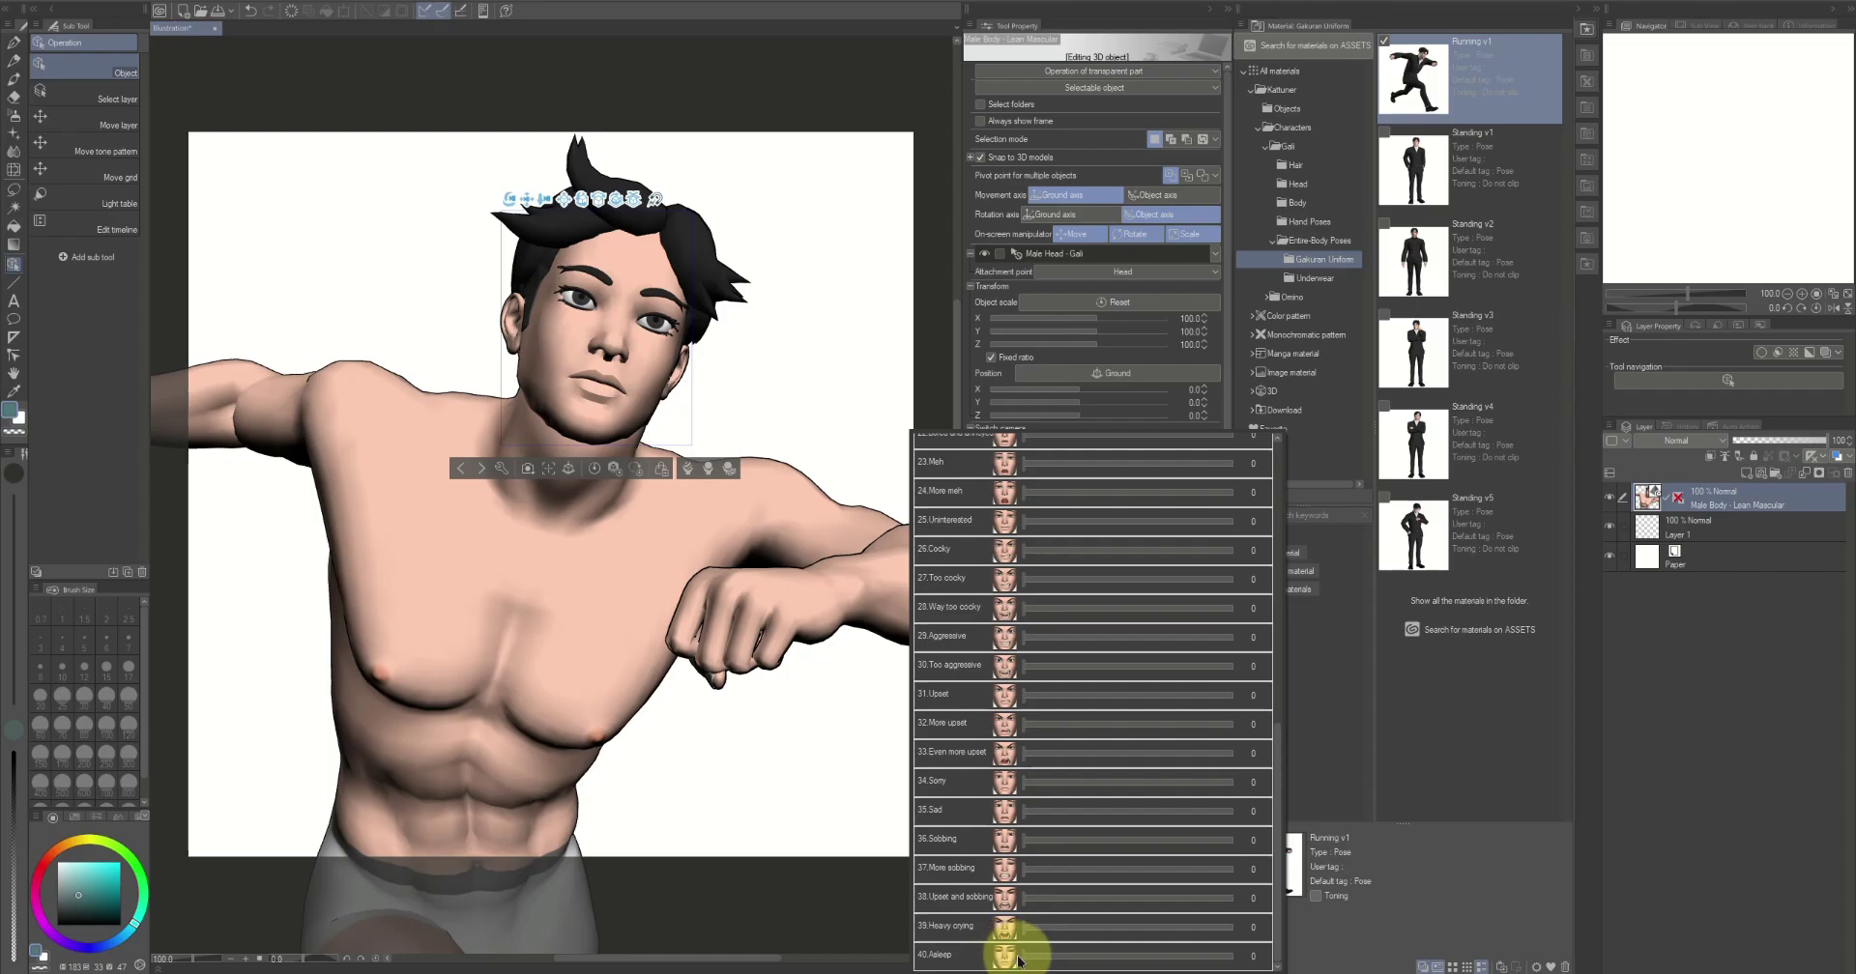
{"action": "left_click_drag", "start_coordinate": [1027, 963], "coordinate": [1242, 961]}
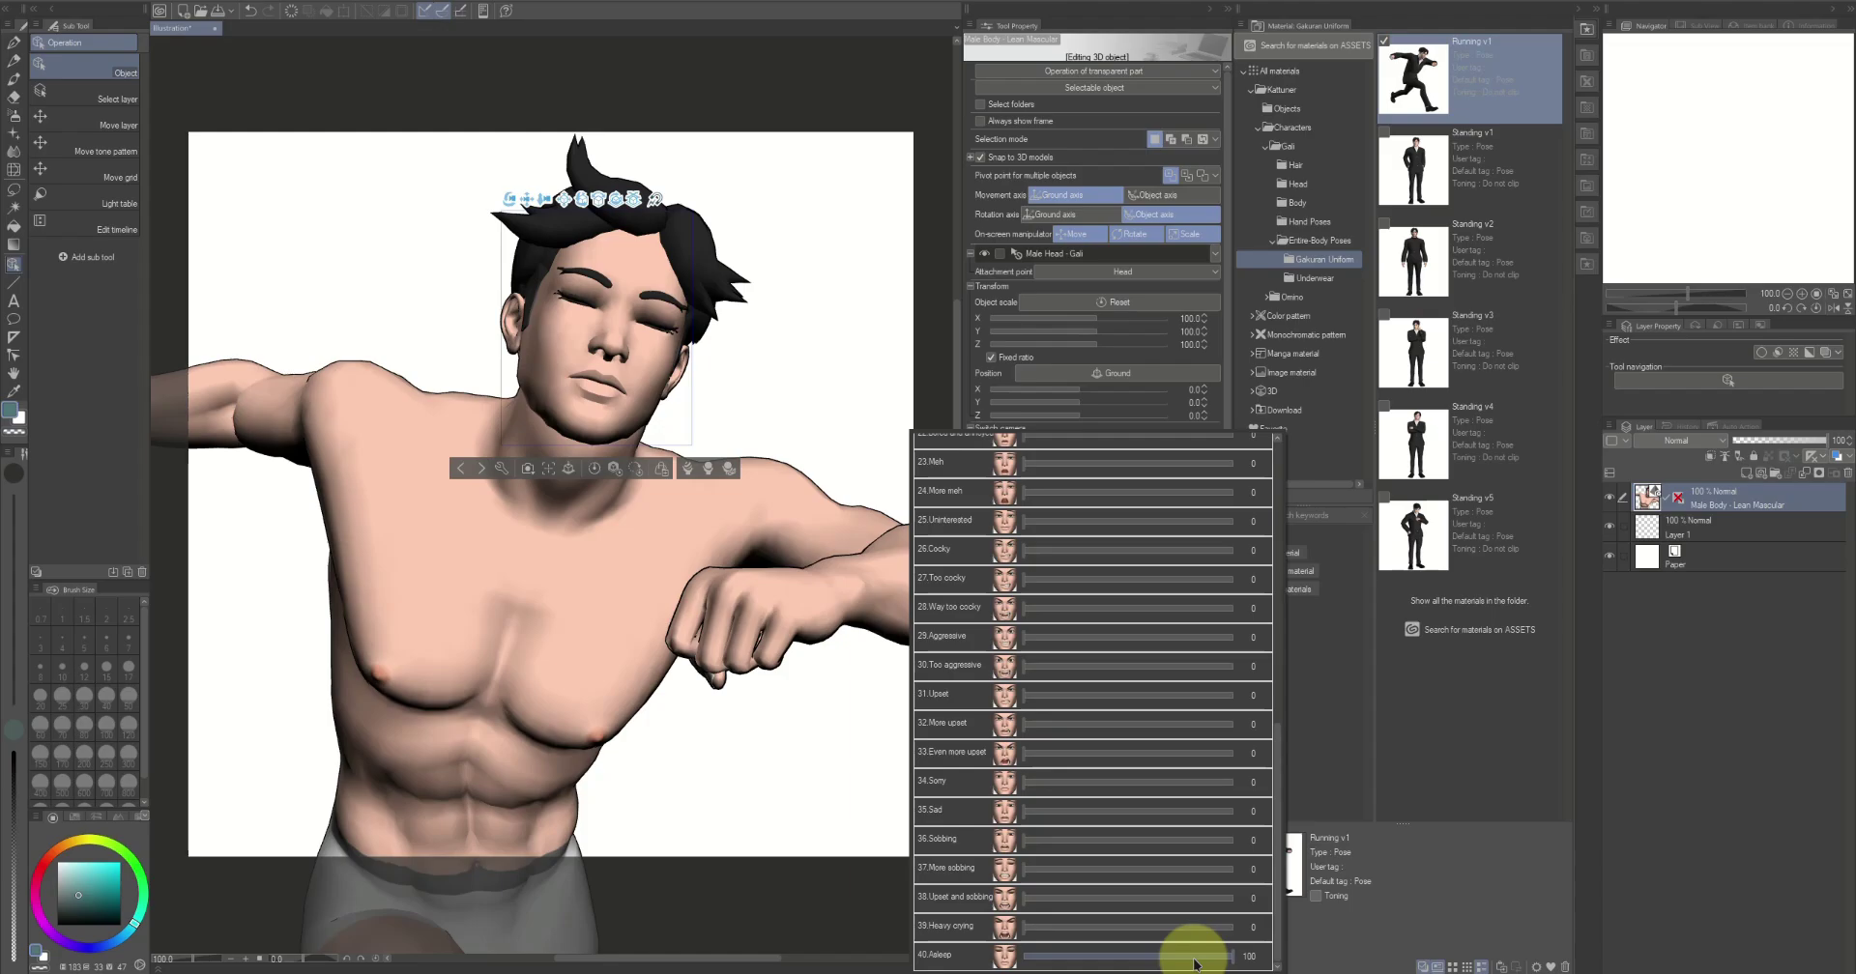
{"action": "left_click_drag", "start_coordinate": [1195, 962], "coordinate": [1068, 963]}
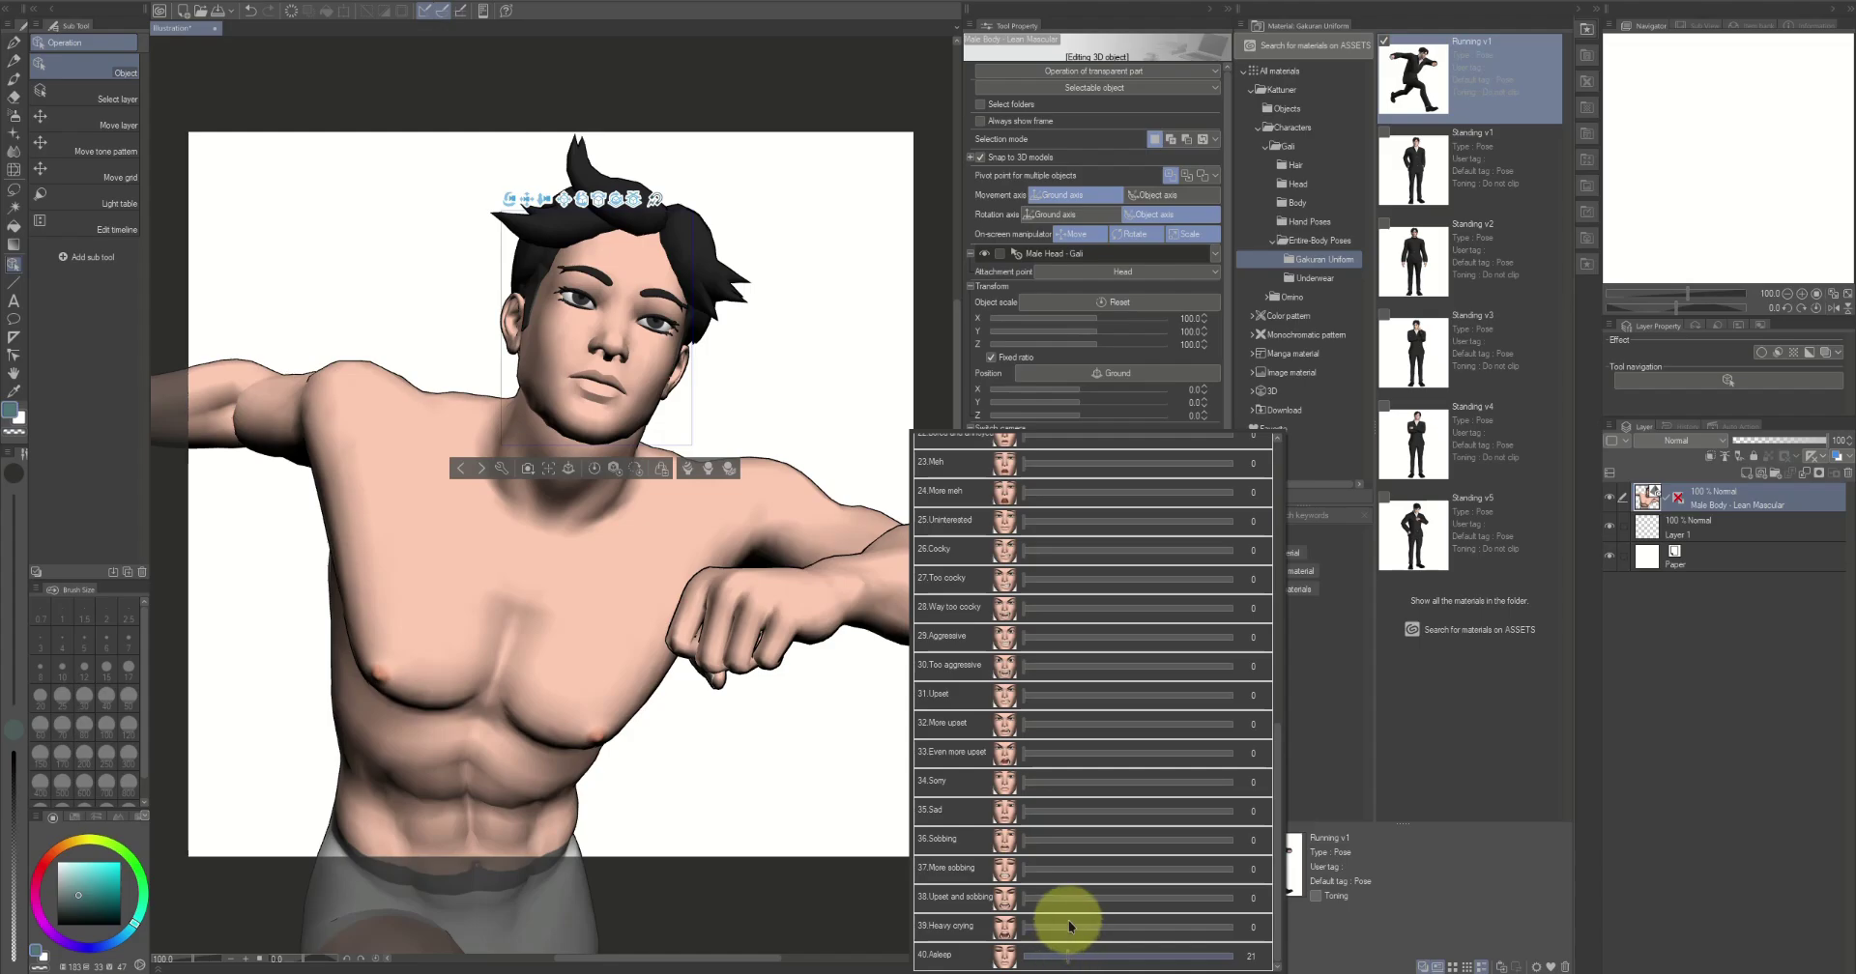
{"action": "left_click_drag", "start_coordinate": [1035, 961], "coordinate": [994, 945]}
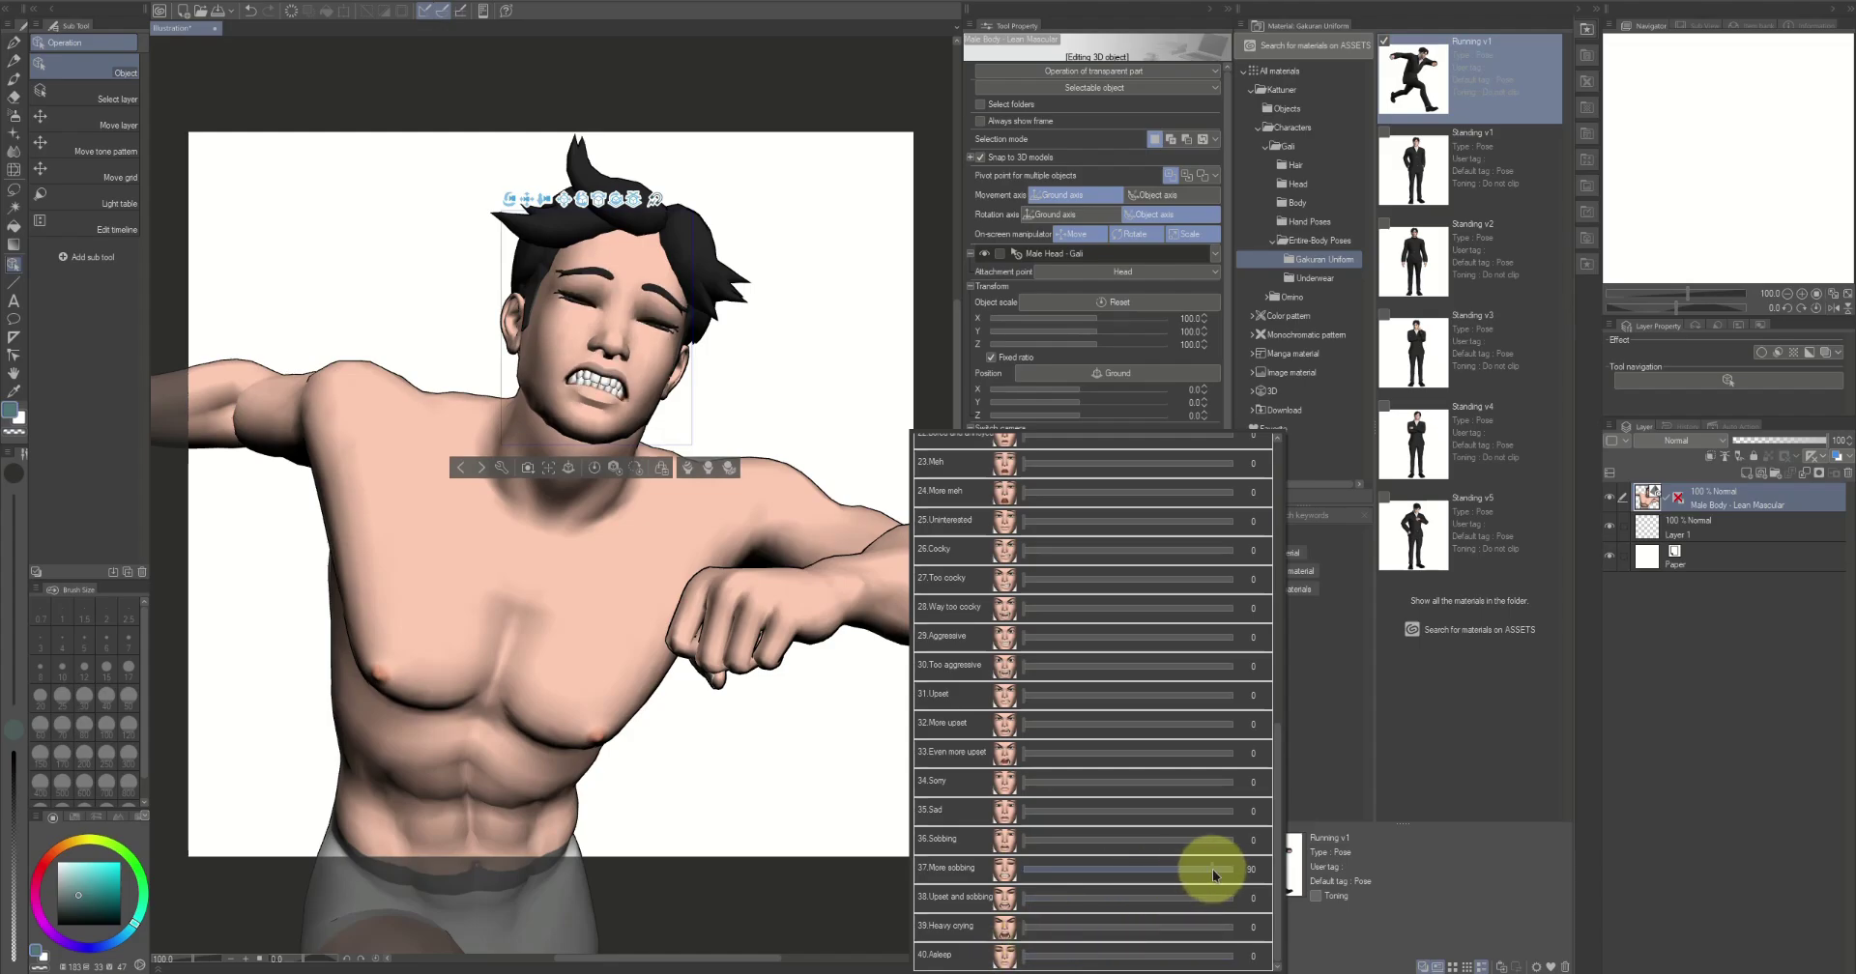
Reduce the 37.More sobbing movable part step by step to 0 and close the head's movable parts
{"action": "mouse_move", "coordinate": [1213, 870]}
{"action": "left_mouse_down"}
{"action": "mouse_move", "coordinate": [1238, 874]}
{"action": "mouse_move", "coordinate": [1178, 874]}
{"action": "left_mouse_up"}
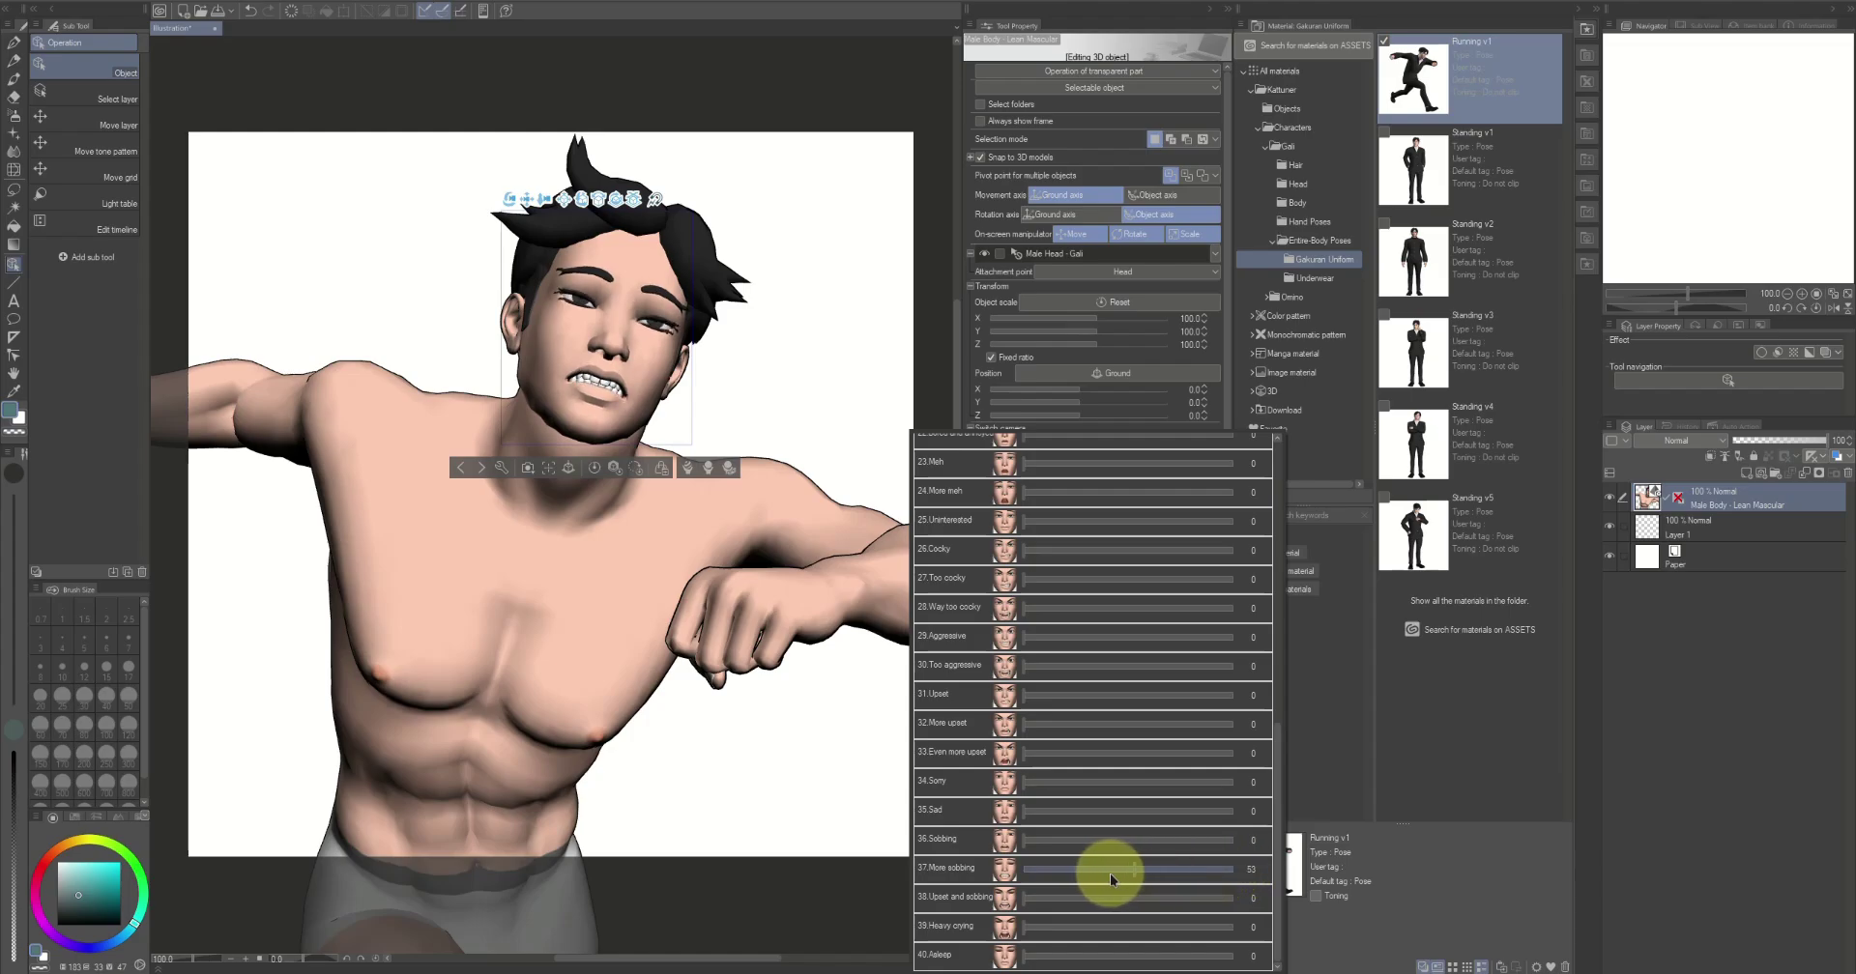
{"action": "left_click_drag", "start_coordinate": [1094, 872], "coordinate": [1015, 874]}
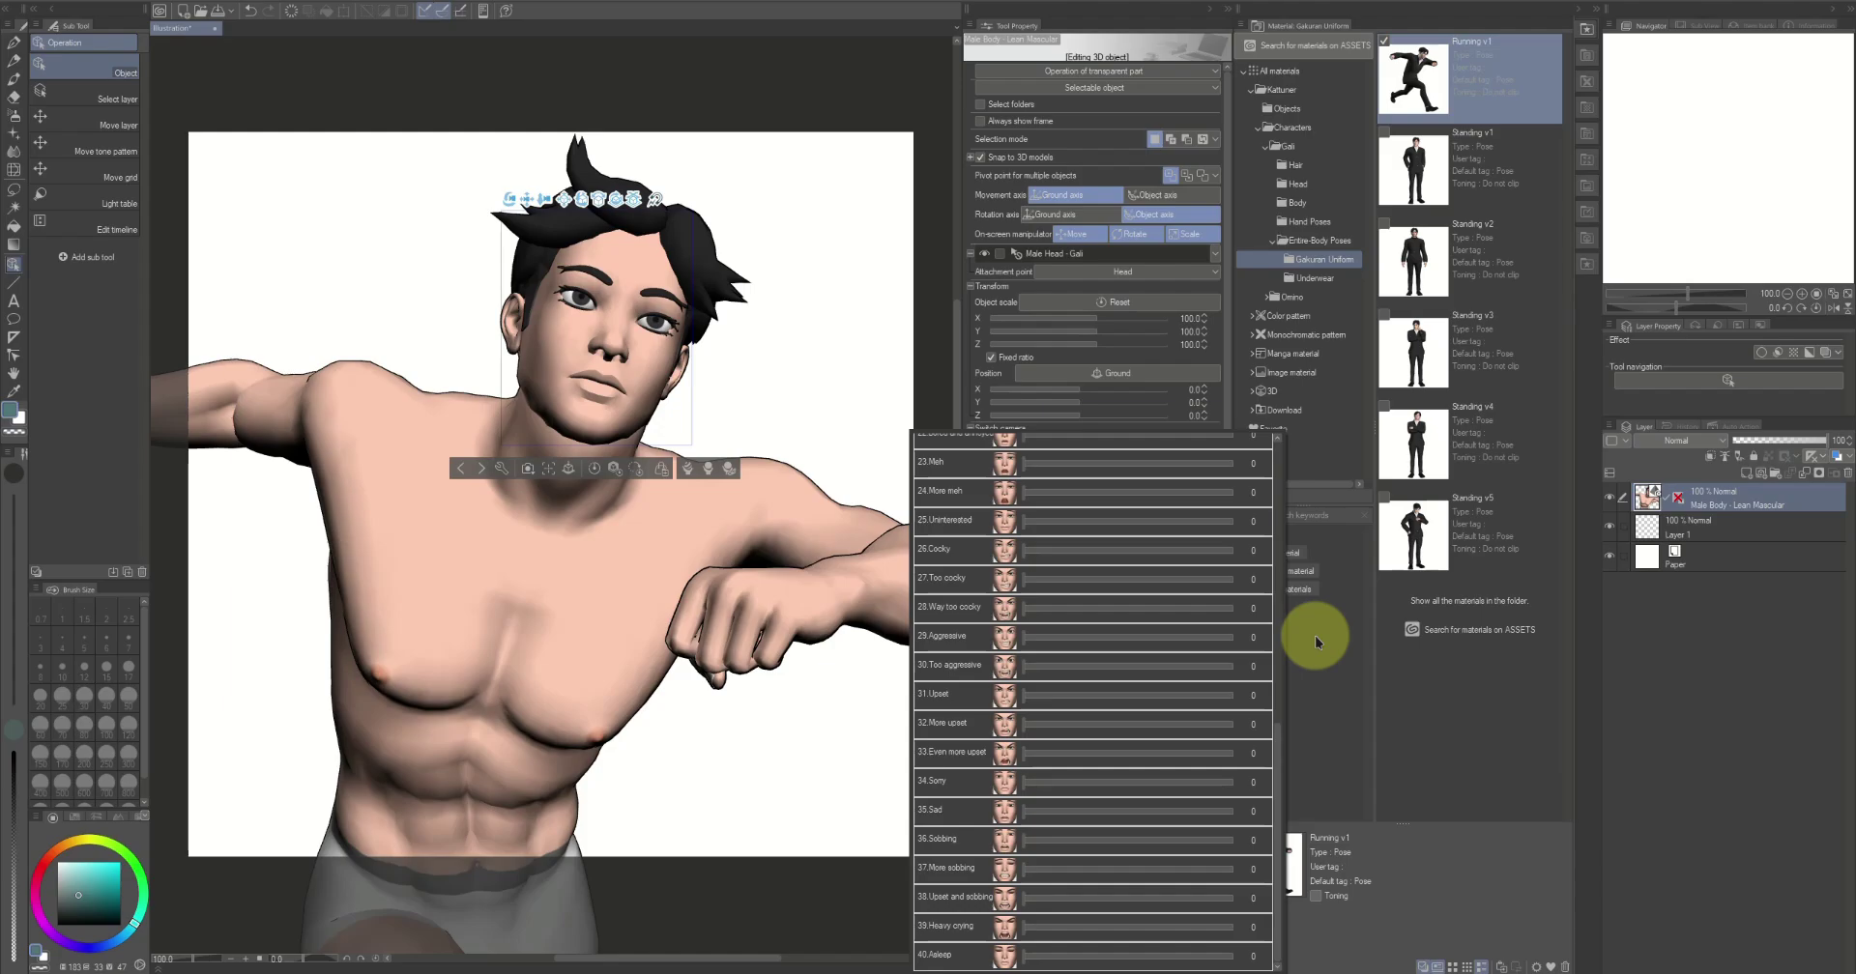
{"action": "left_click", "coordinate": [1315, 635]}
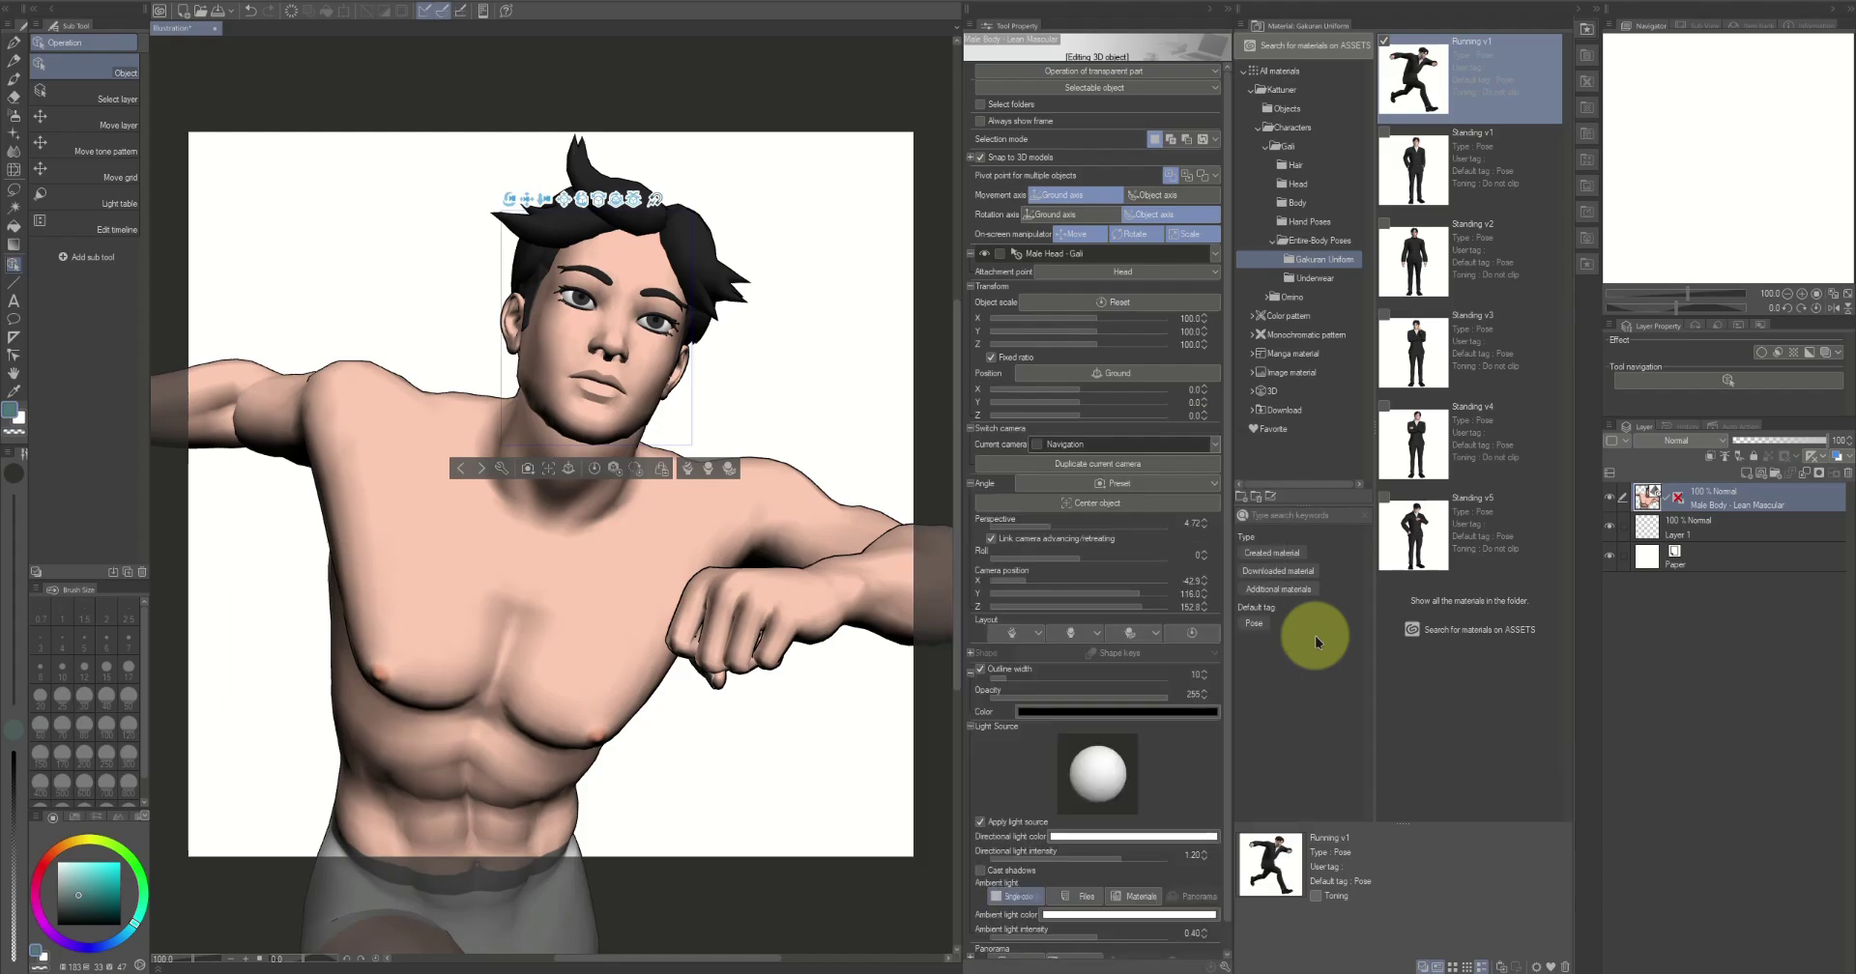
Try raising the 02.Blown from front movable part on the Male Hair - Short Black object
{"action": "left_click", "coordinate": [1213, 253]}
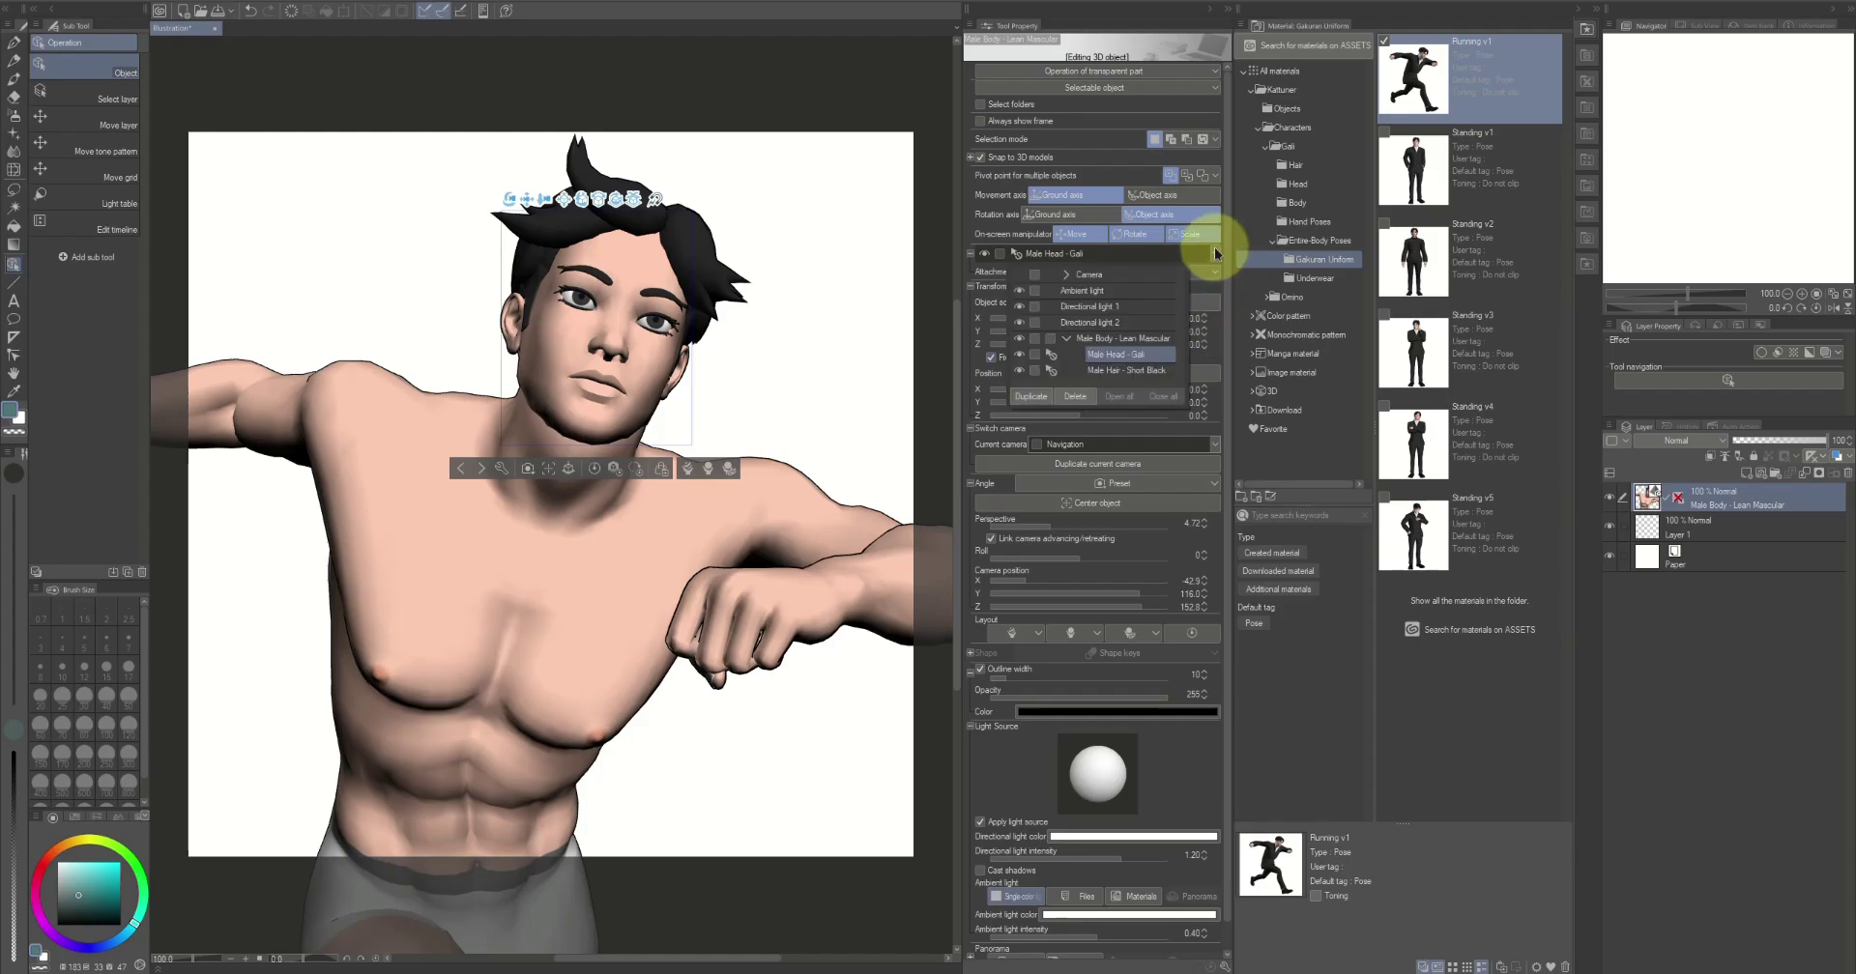
{"action": "left_click", "coordinate": [1117, 371]}
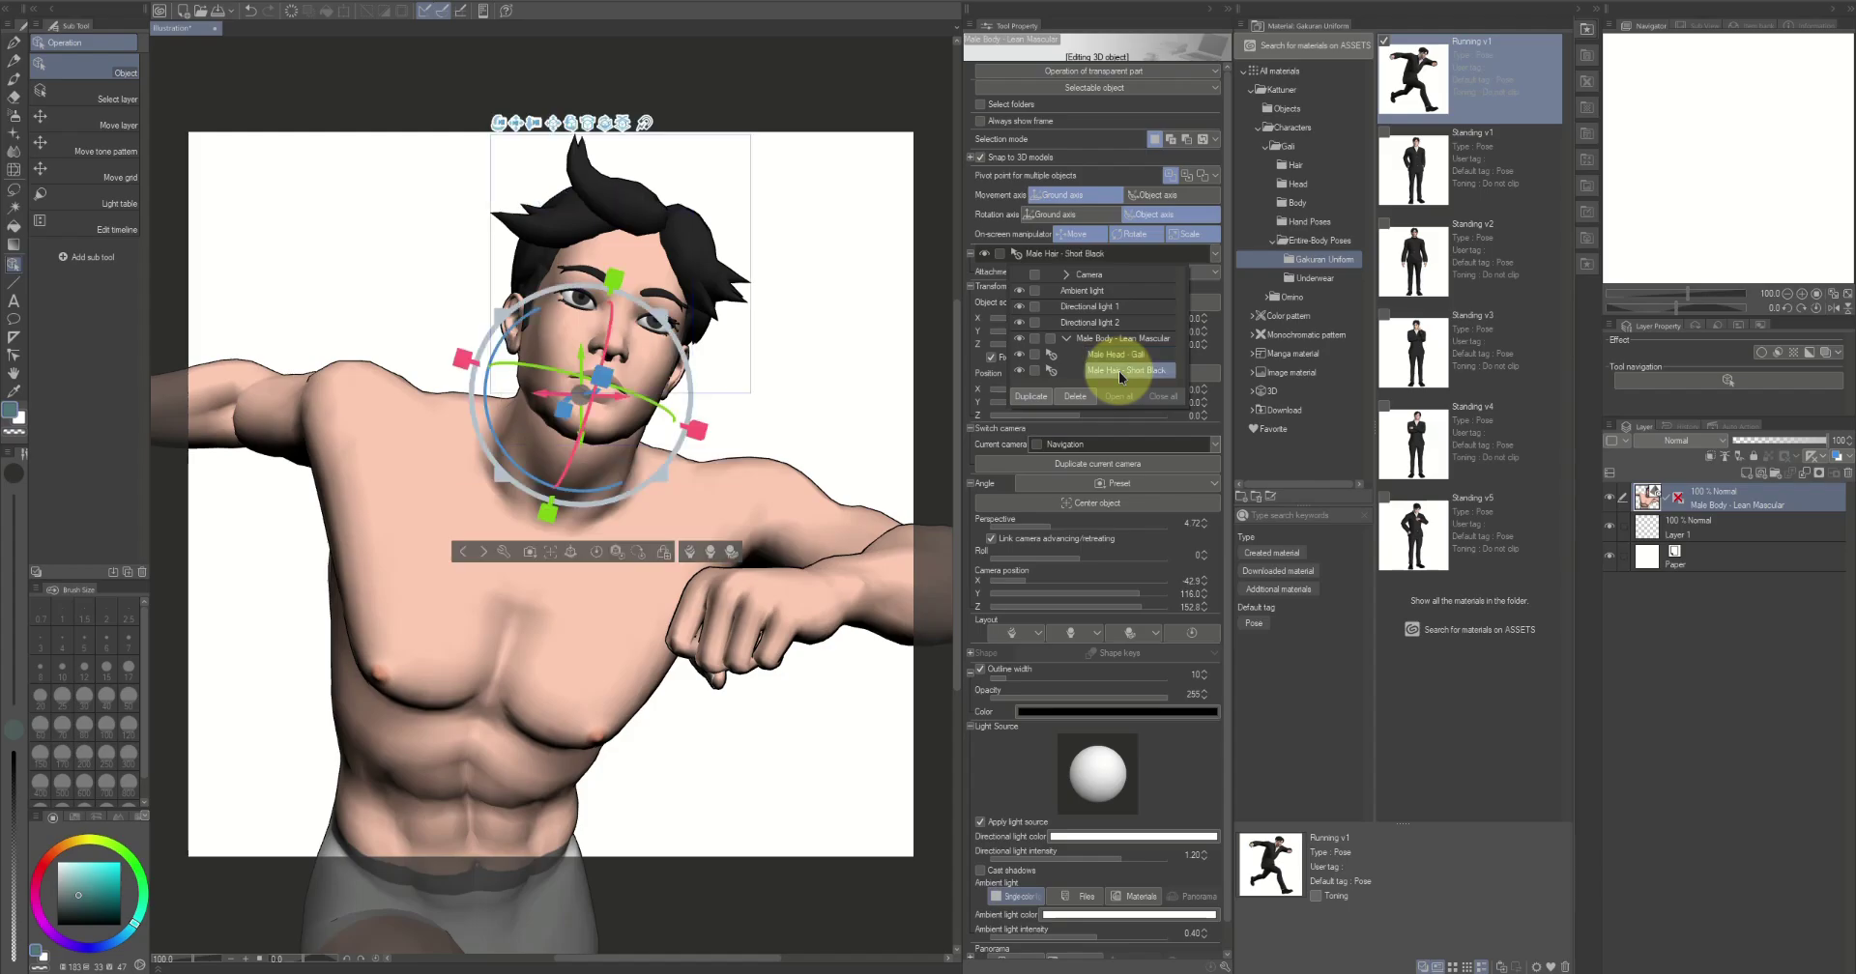
{"action": "left_click", "coordinate": [1036, 744]}
{"action": "left_click", "coordinate": [1130, 636]}
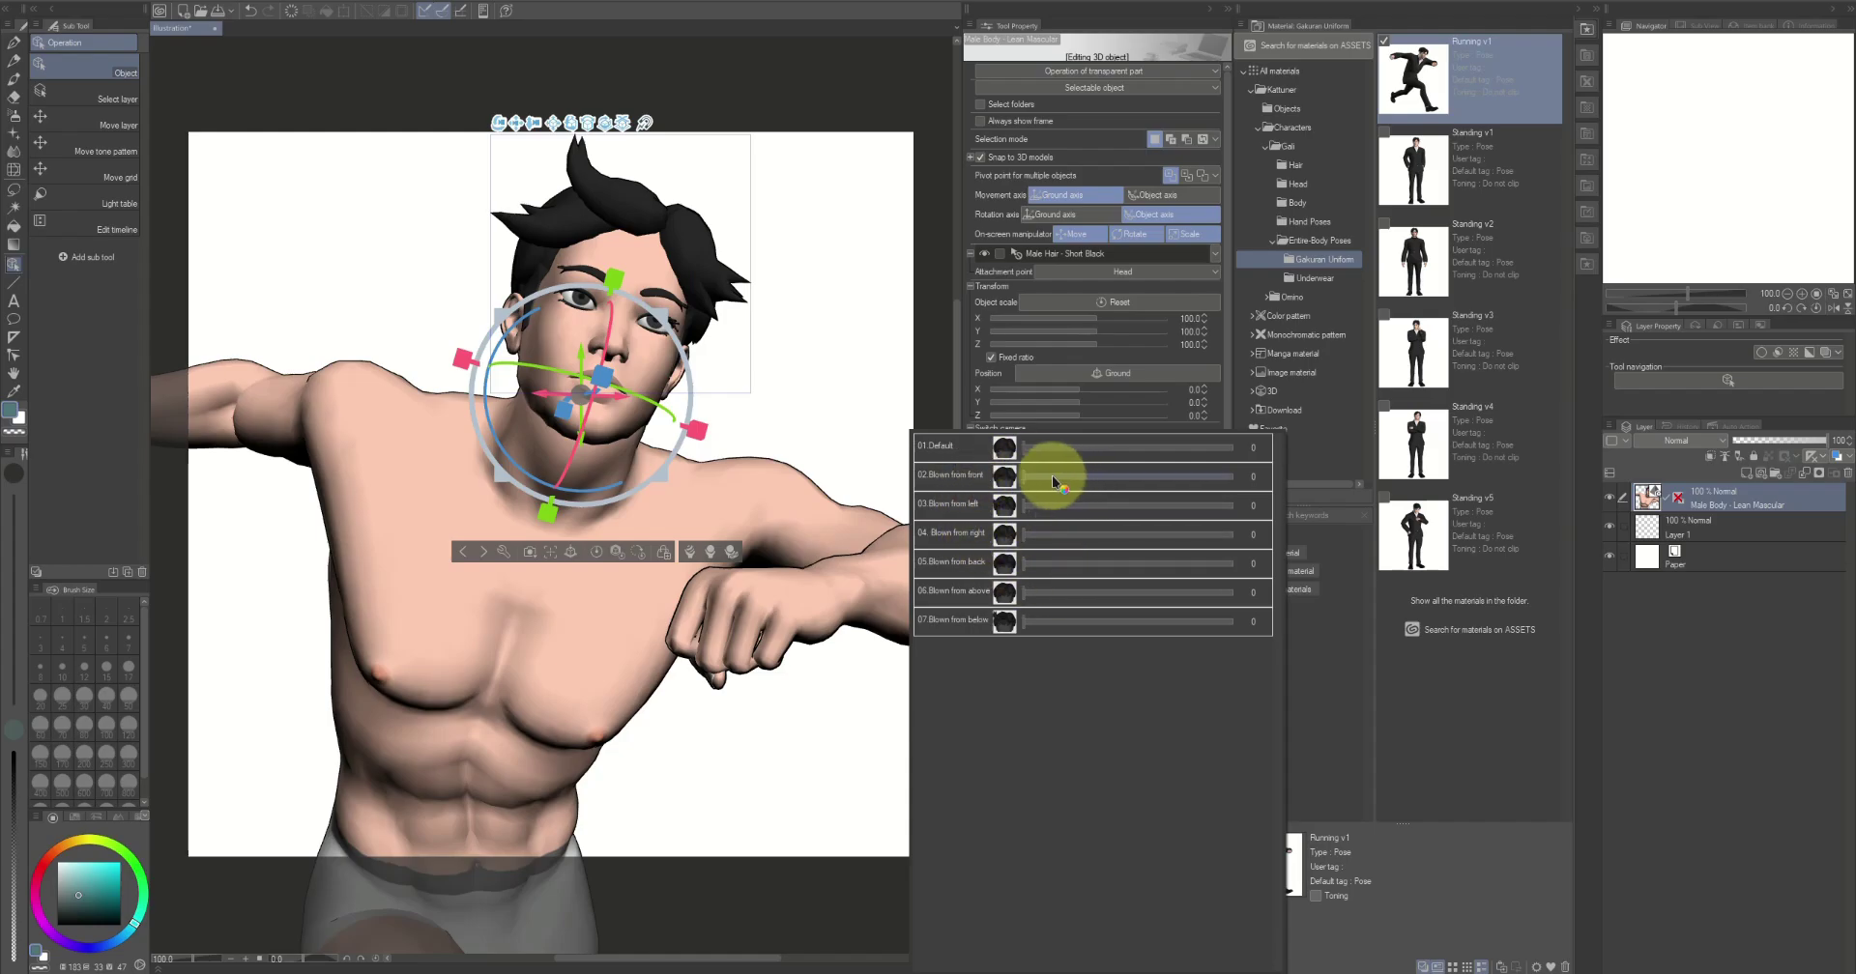
{"action": "left_click_drag", "start_coordinate": [1052, 477], "coordinate": [1078, 479]}
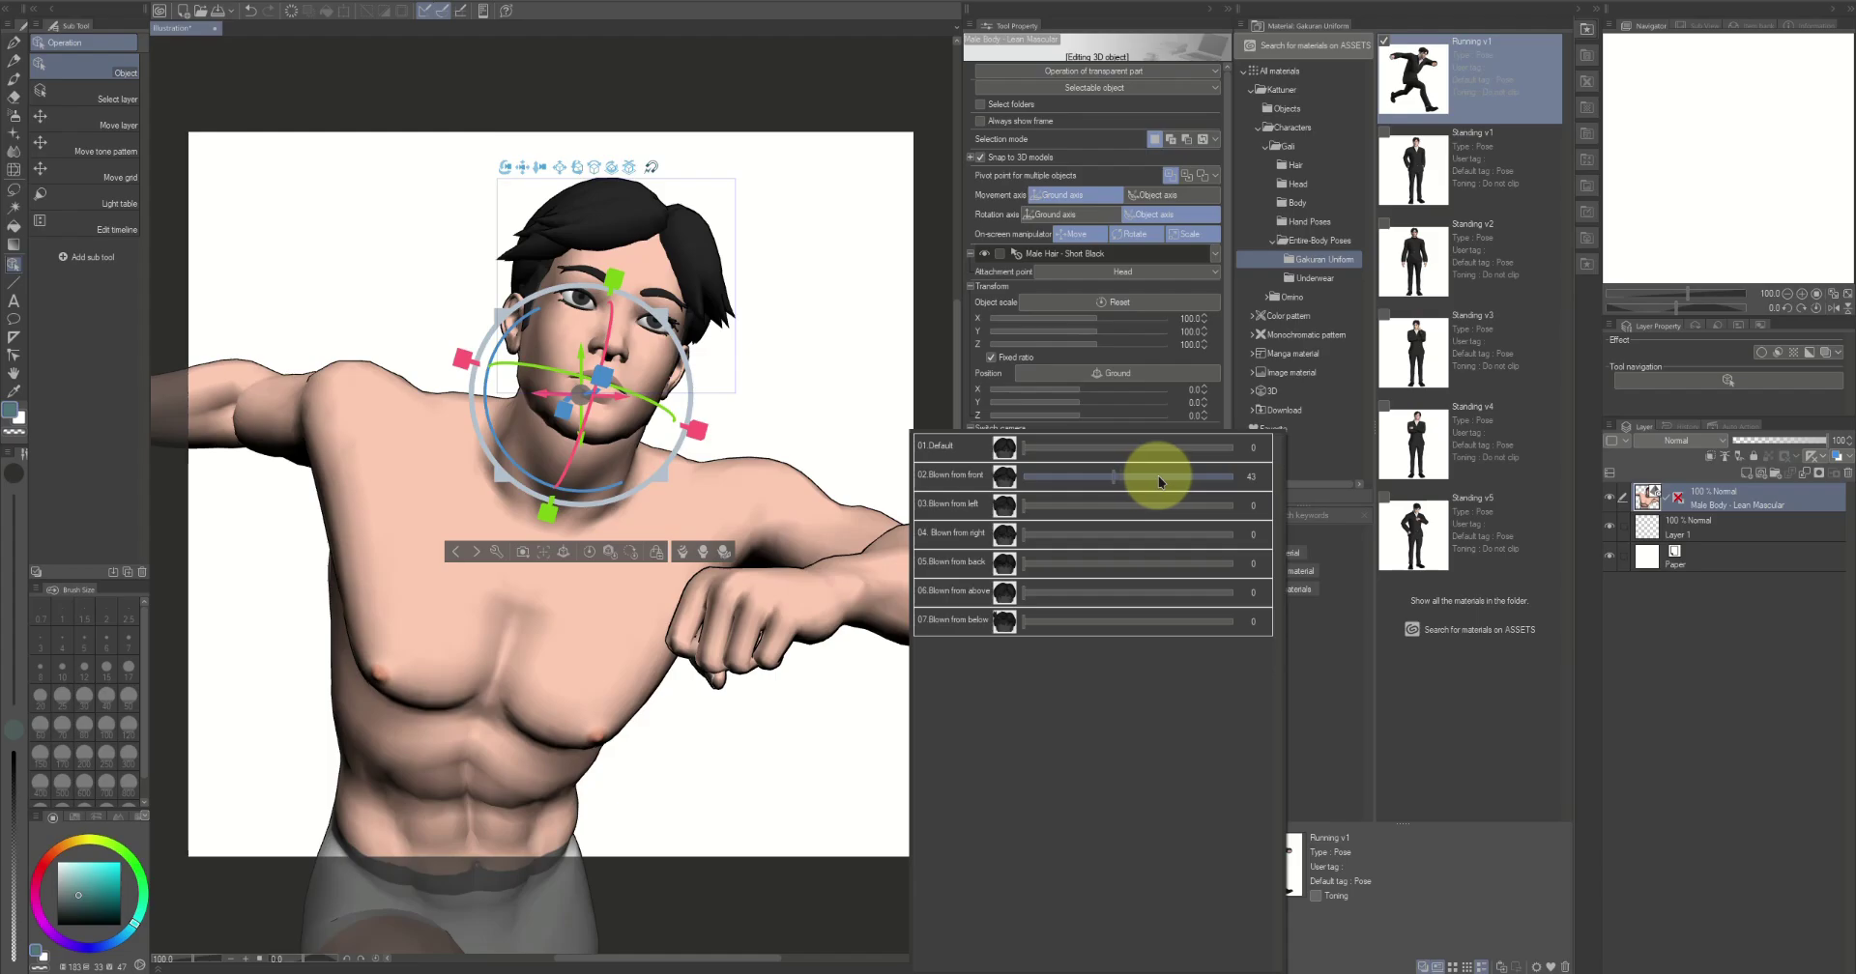
{"action": "left_click_drag", "start_coordinate": [1158, 475], "coordinate": [1247, 488]}
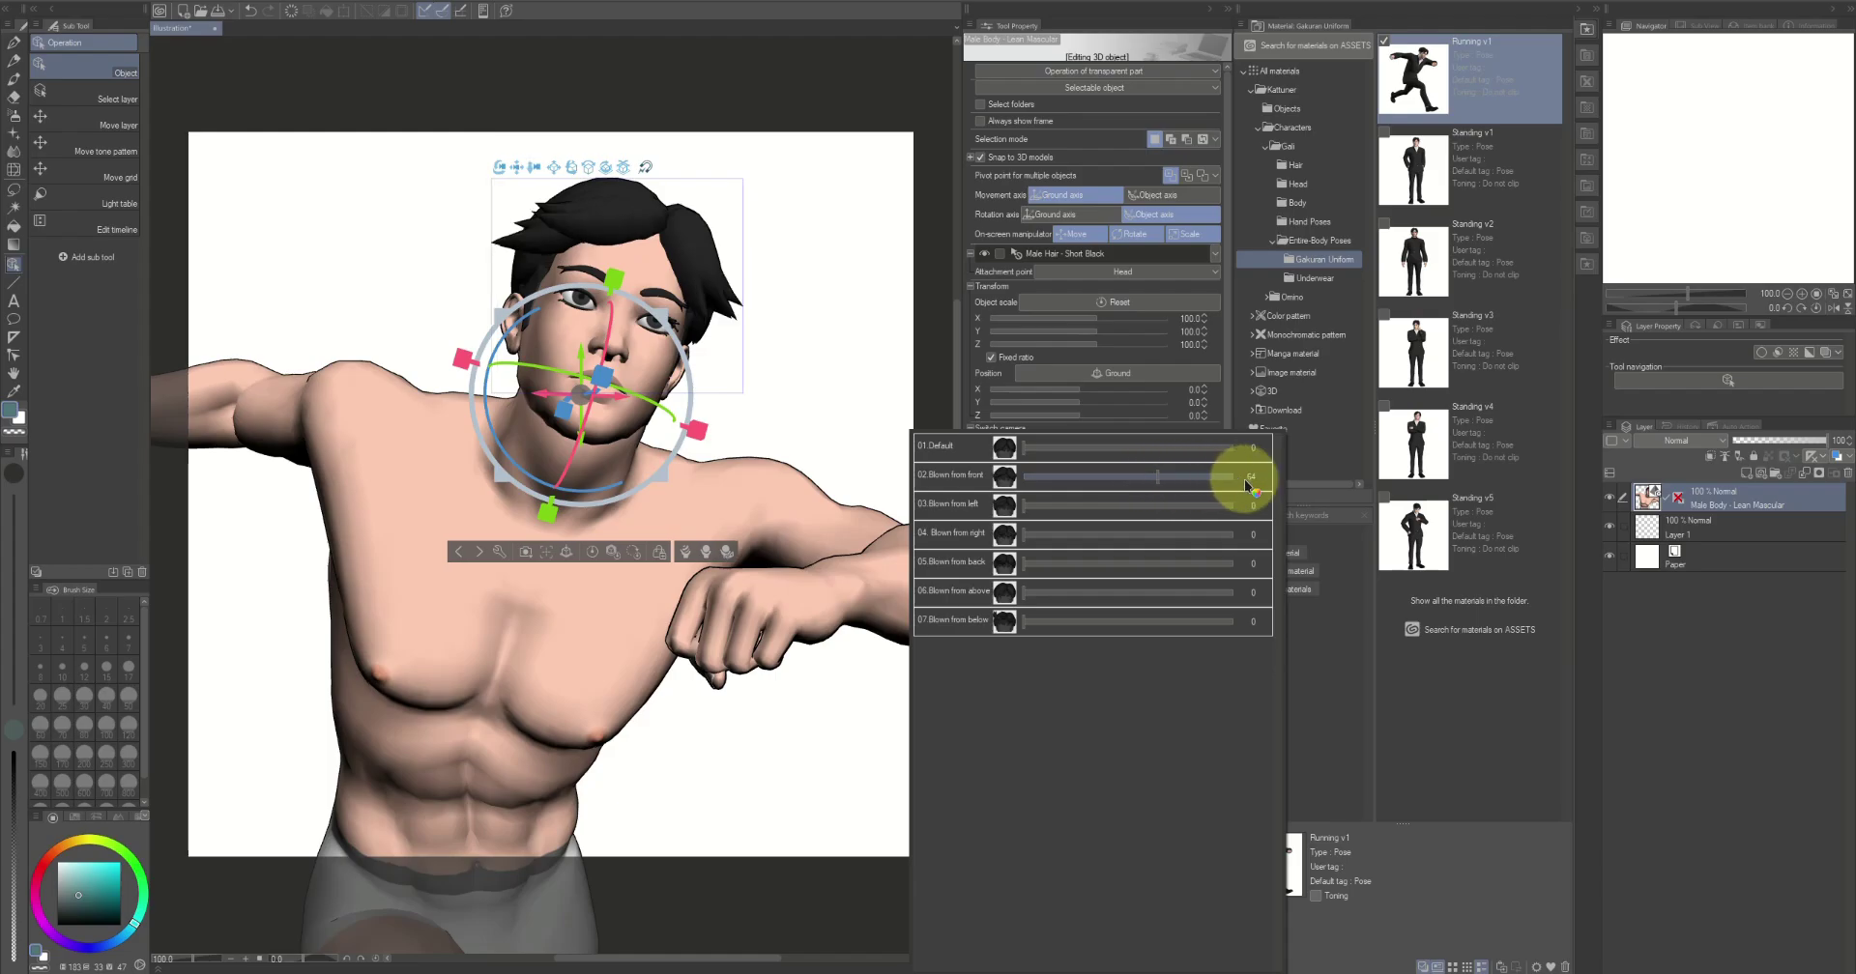
Try the hair's 03.Blown from left movable part, lowering it through 50 back to 0
{"action": "left_click", "coordinate": [1048, 505]}
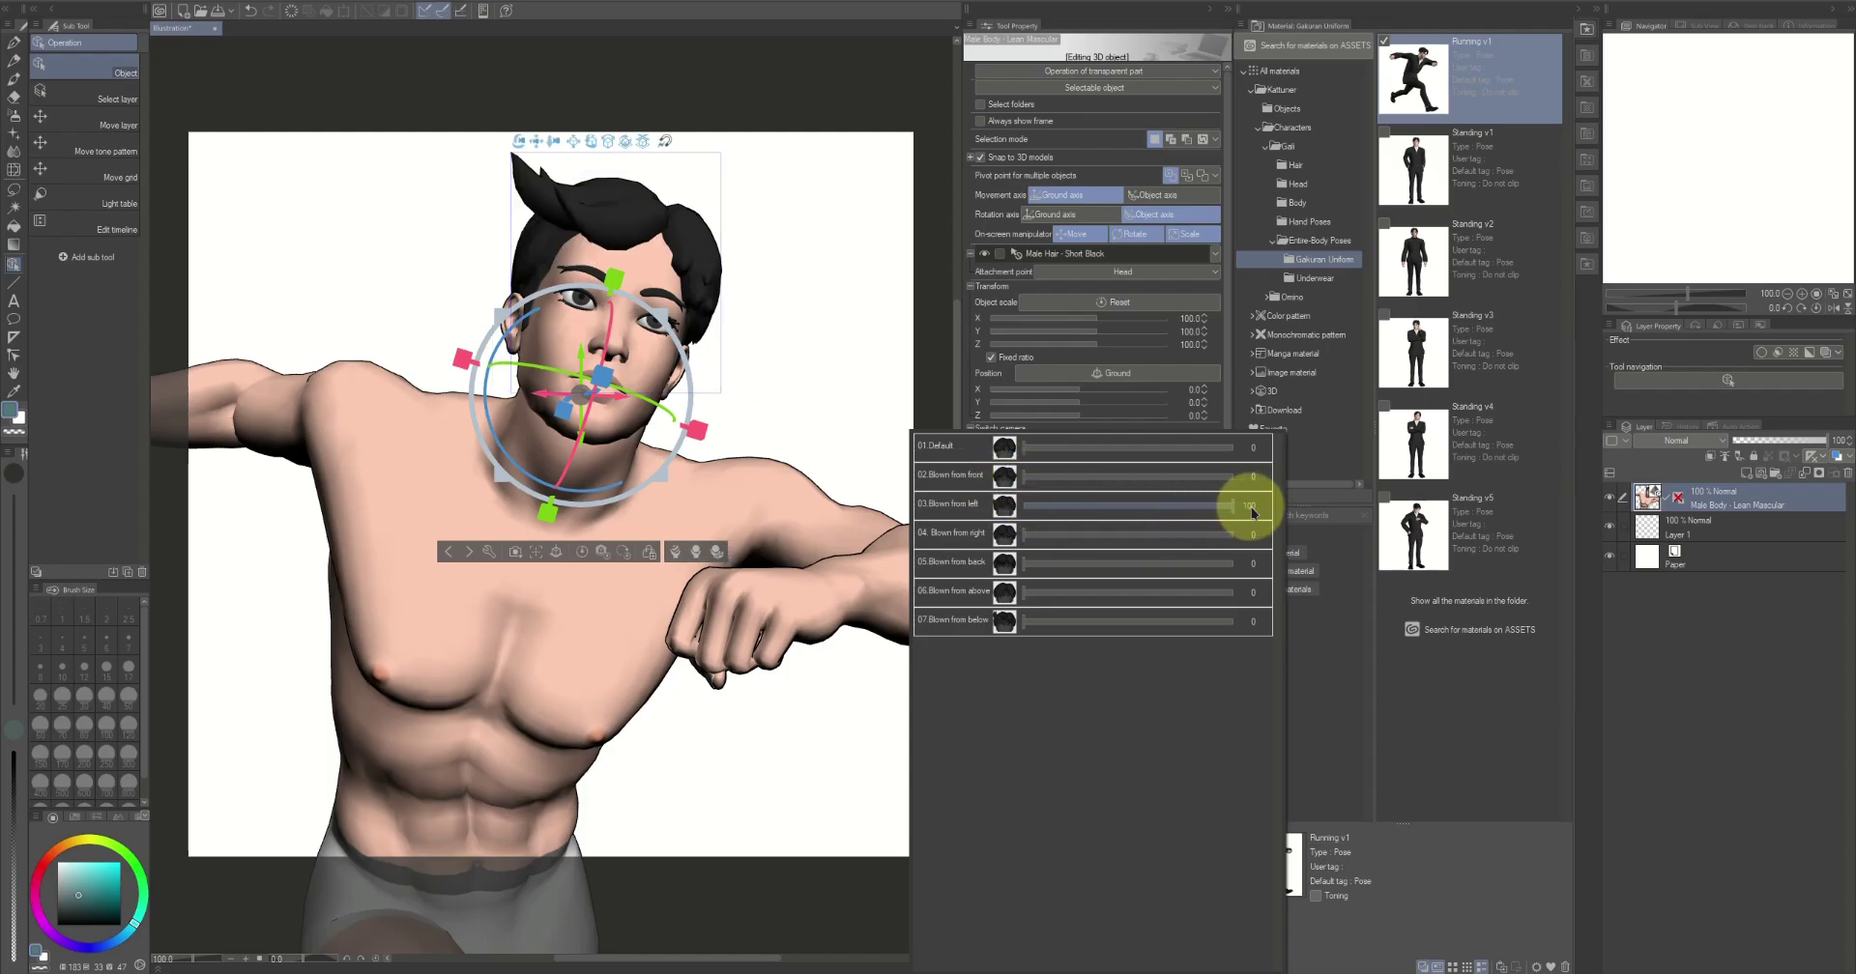
{"action": "left_click_drag", "start_coordinate": [1202, 509], "coordinate": [1181, 507]}
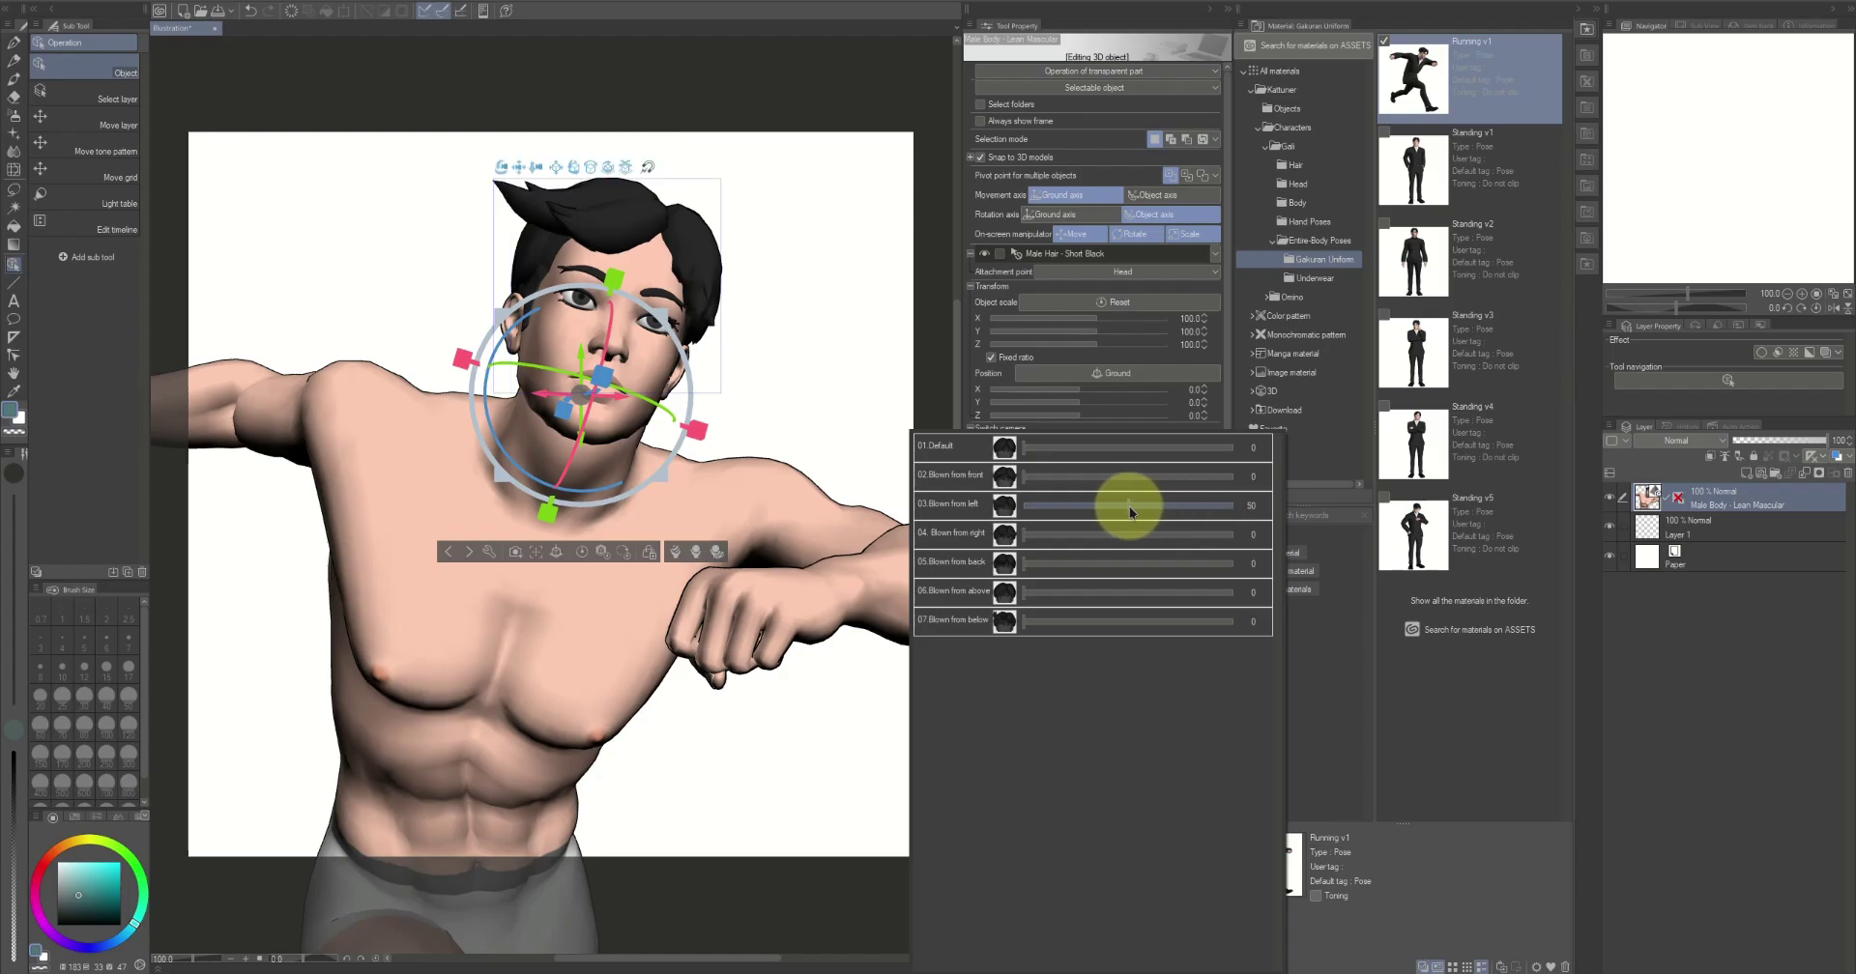
{"action": "left_click", "coordinate": [1029, 508]}
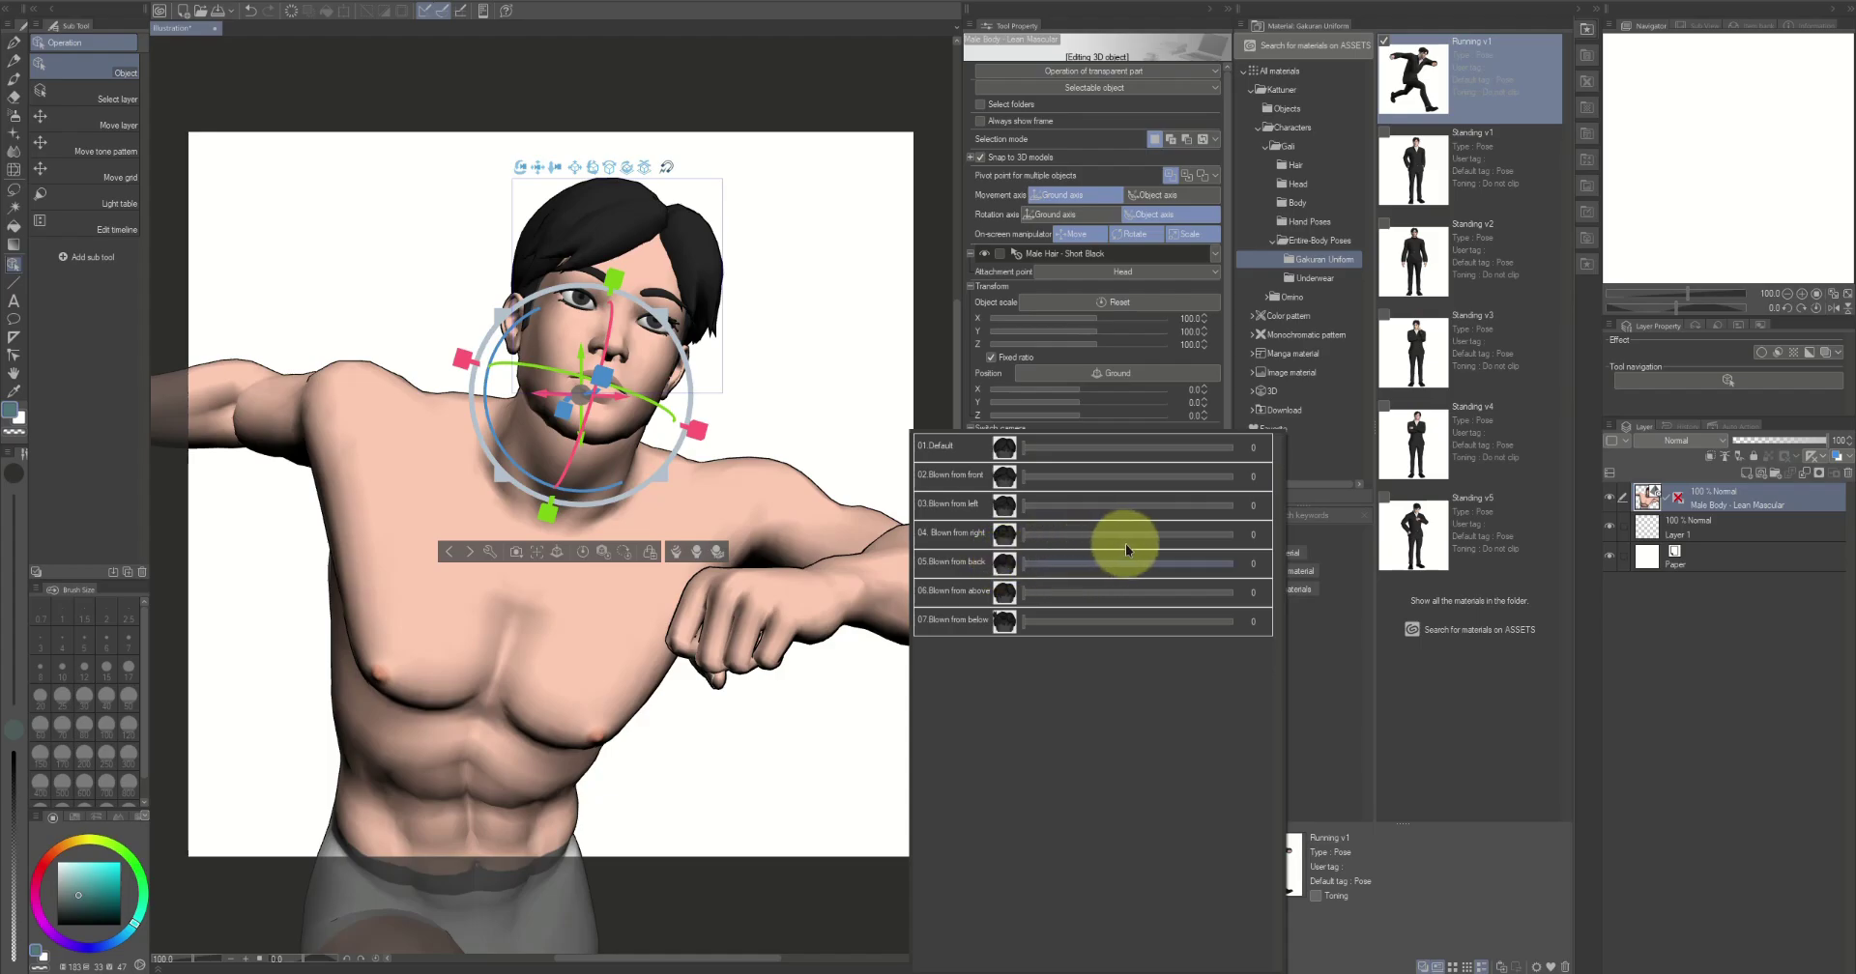
Try the hair's 04.Blown from right movable part, lowering it through 30 toward 0
{"action": "left_click_drag", "start_coordinate": [1212, 541], "coordinate": [1246, 540]}
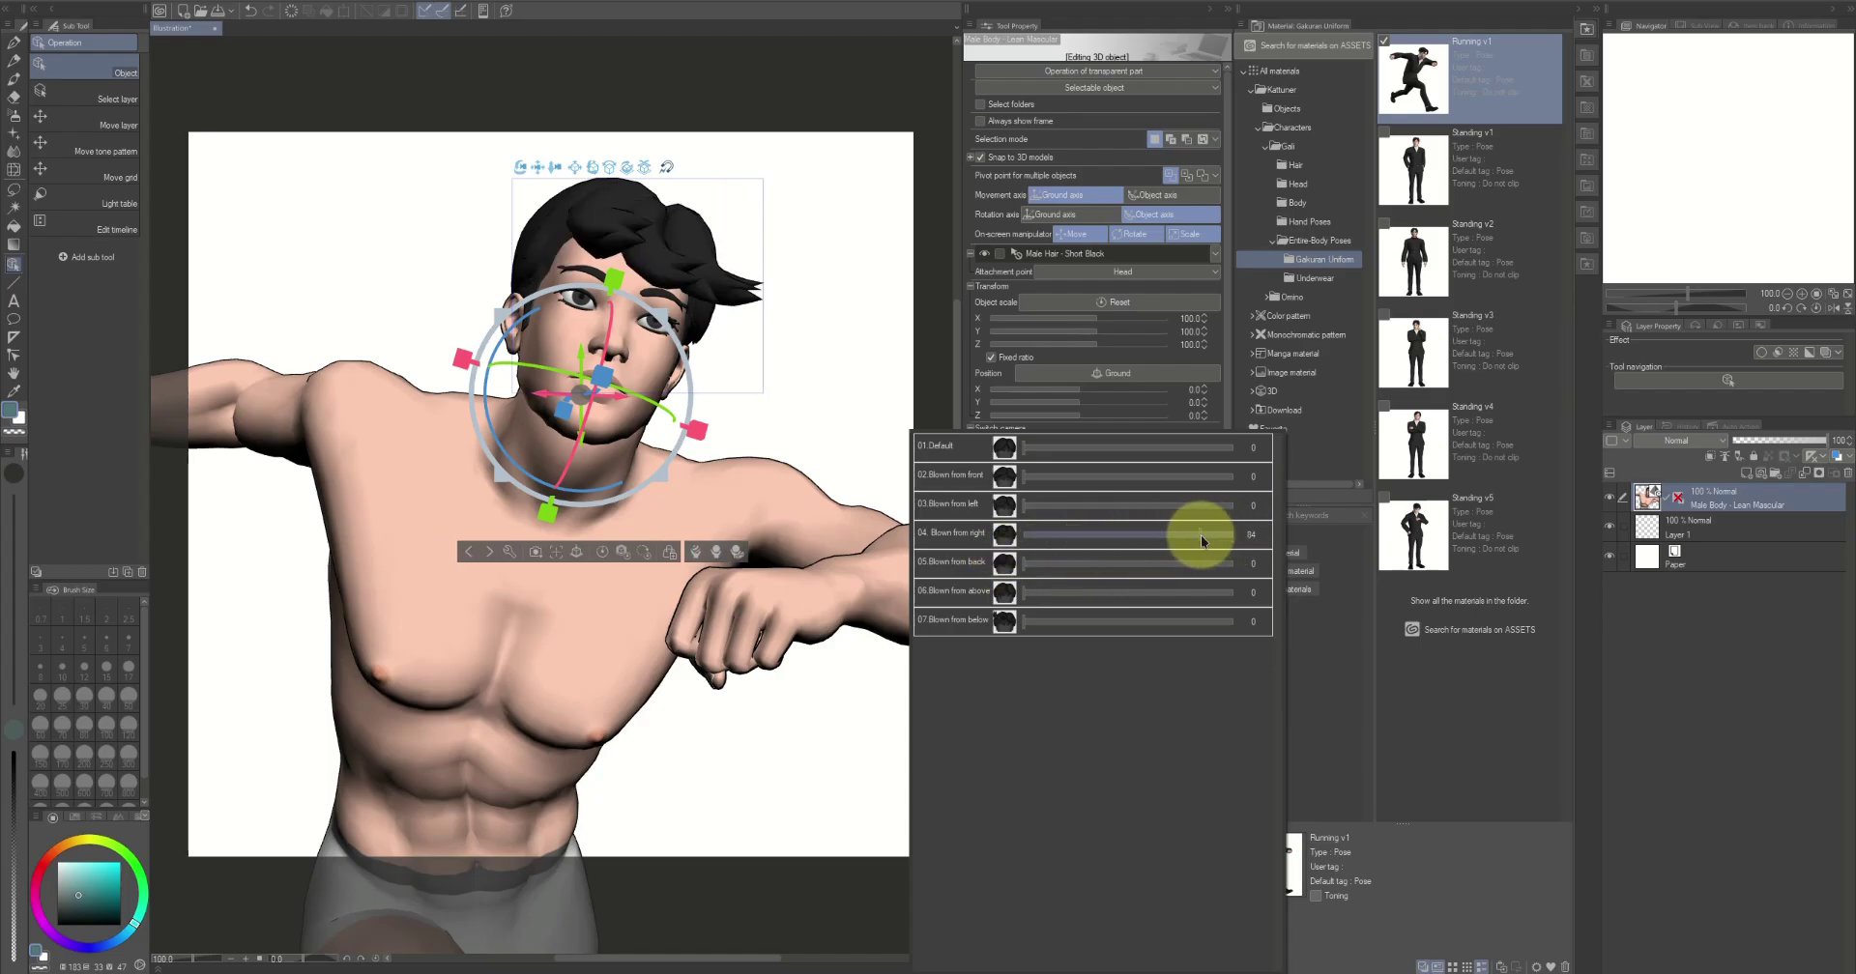
{"action": "left_click", "coordinate": [1200, 535]}
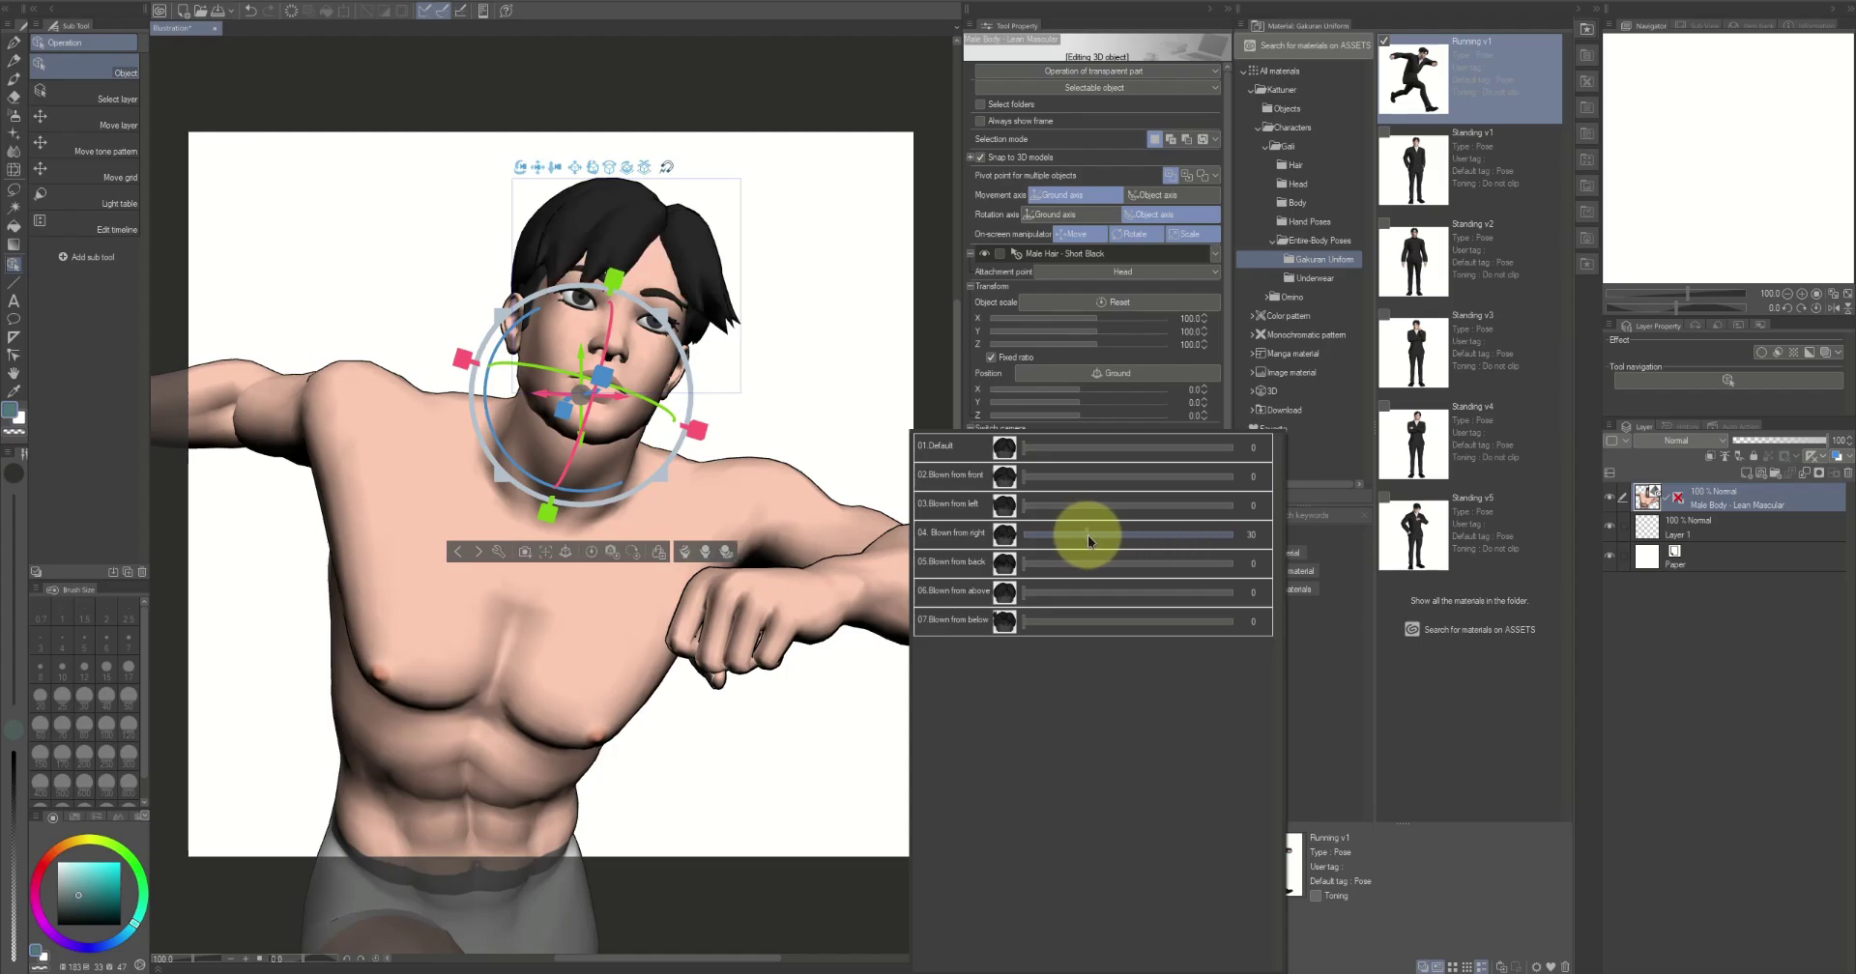
{"action": "left_click_drag", "start_coordinate": [1044, 541], "coordinate": [1003, 544]}
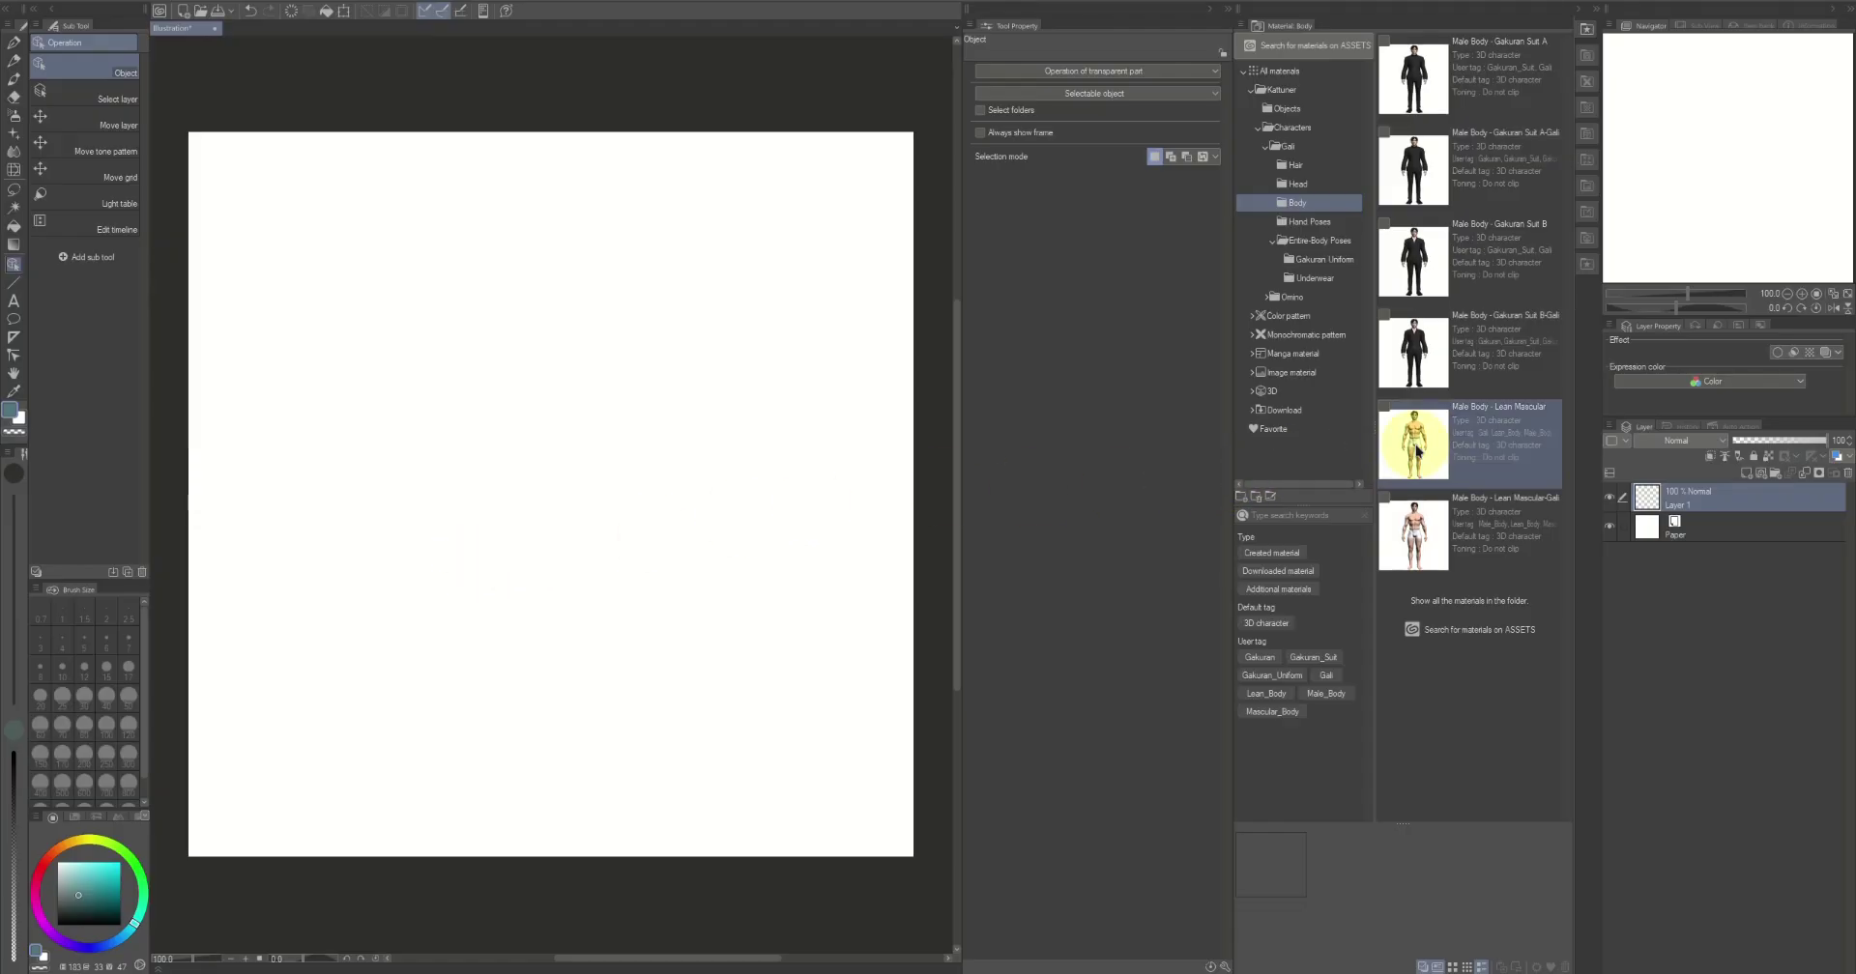
Place the Male Body - Lean Mascular material on the empty canvas and turn on its light source
{"action": "left_click_drag", "start_coordinate": [1413, 437], "coordinate": [573, 588]}
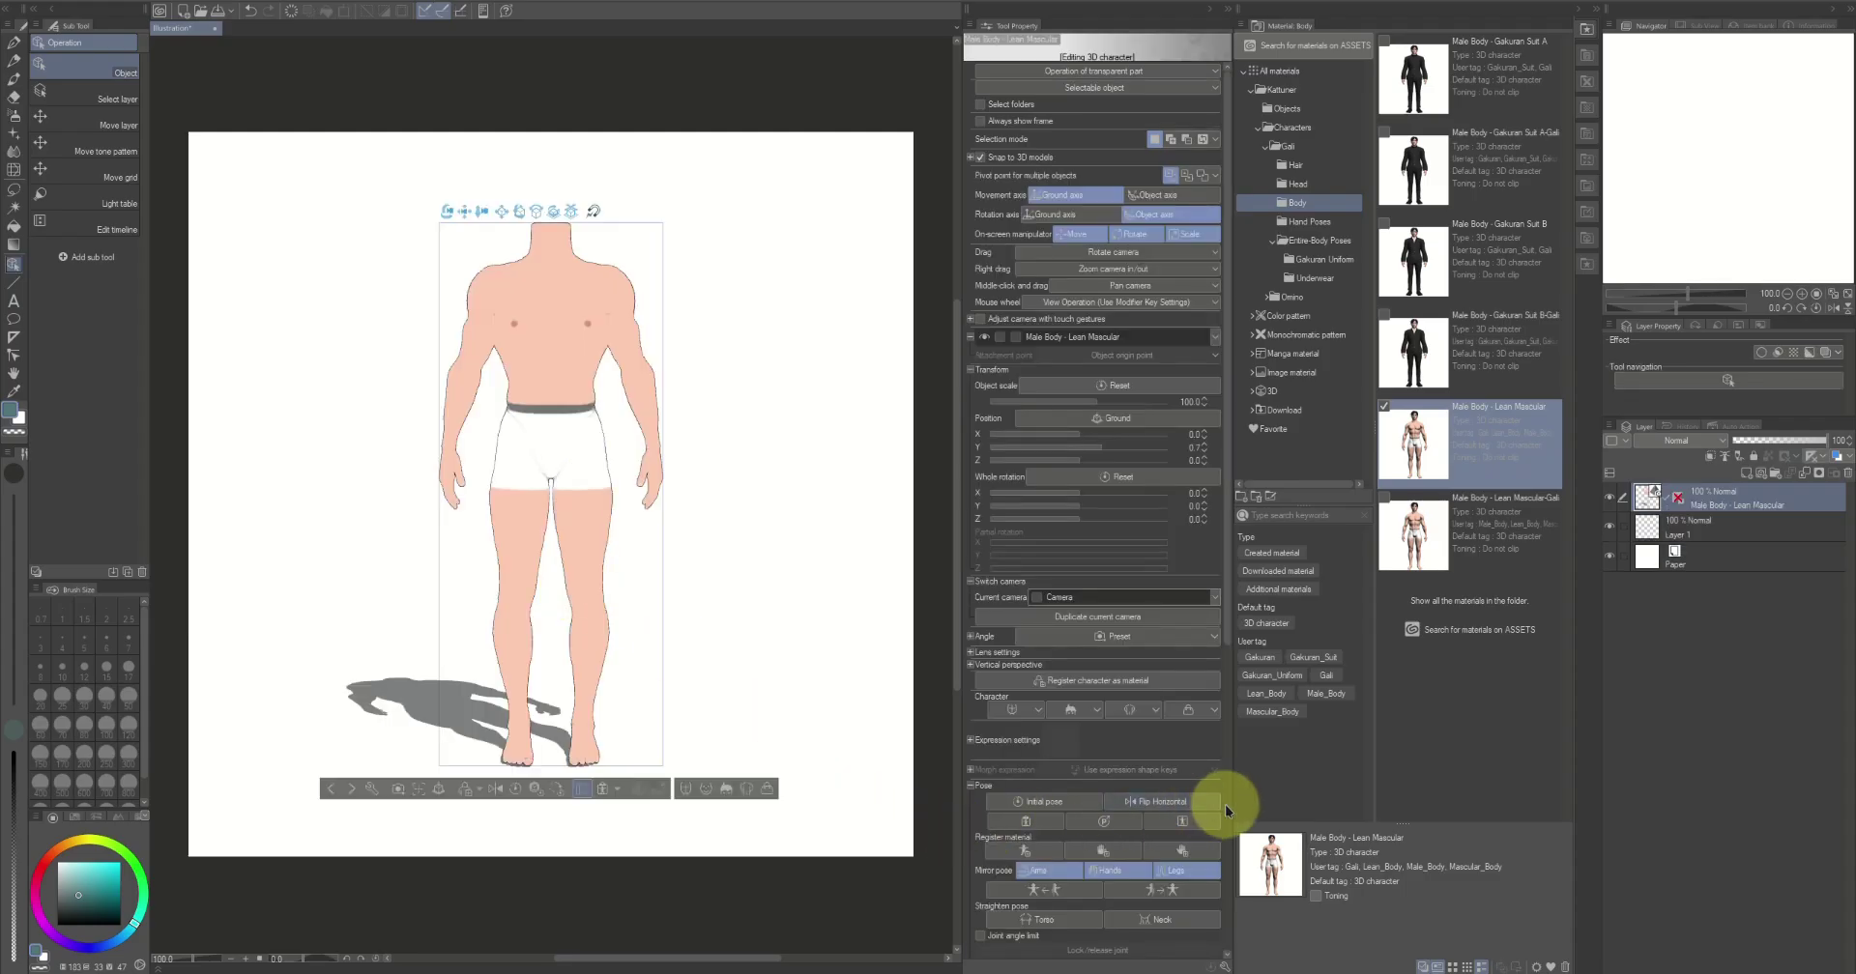
{"action": "scroll", "coordinate": [1209, 791], "scroll_direction": "down", "scroll_amount": 5}
{"action": "left_click", "coordinate": [980, 693]}
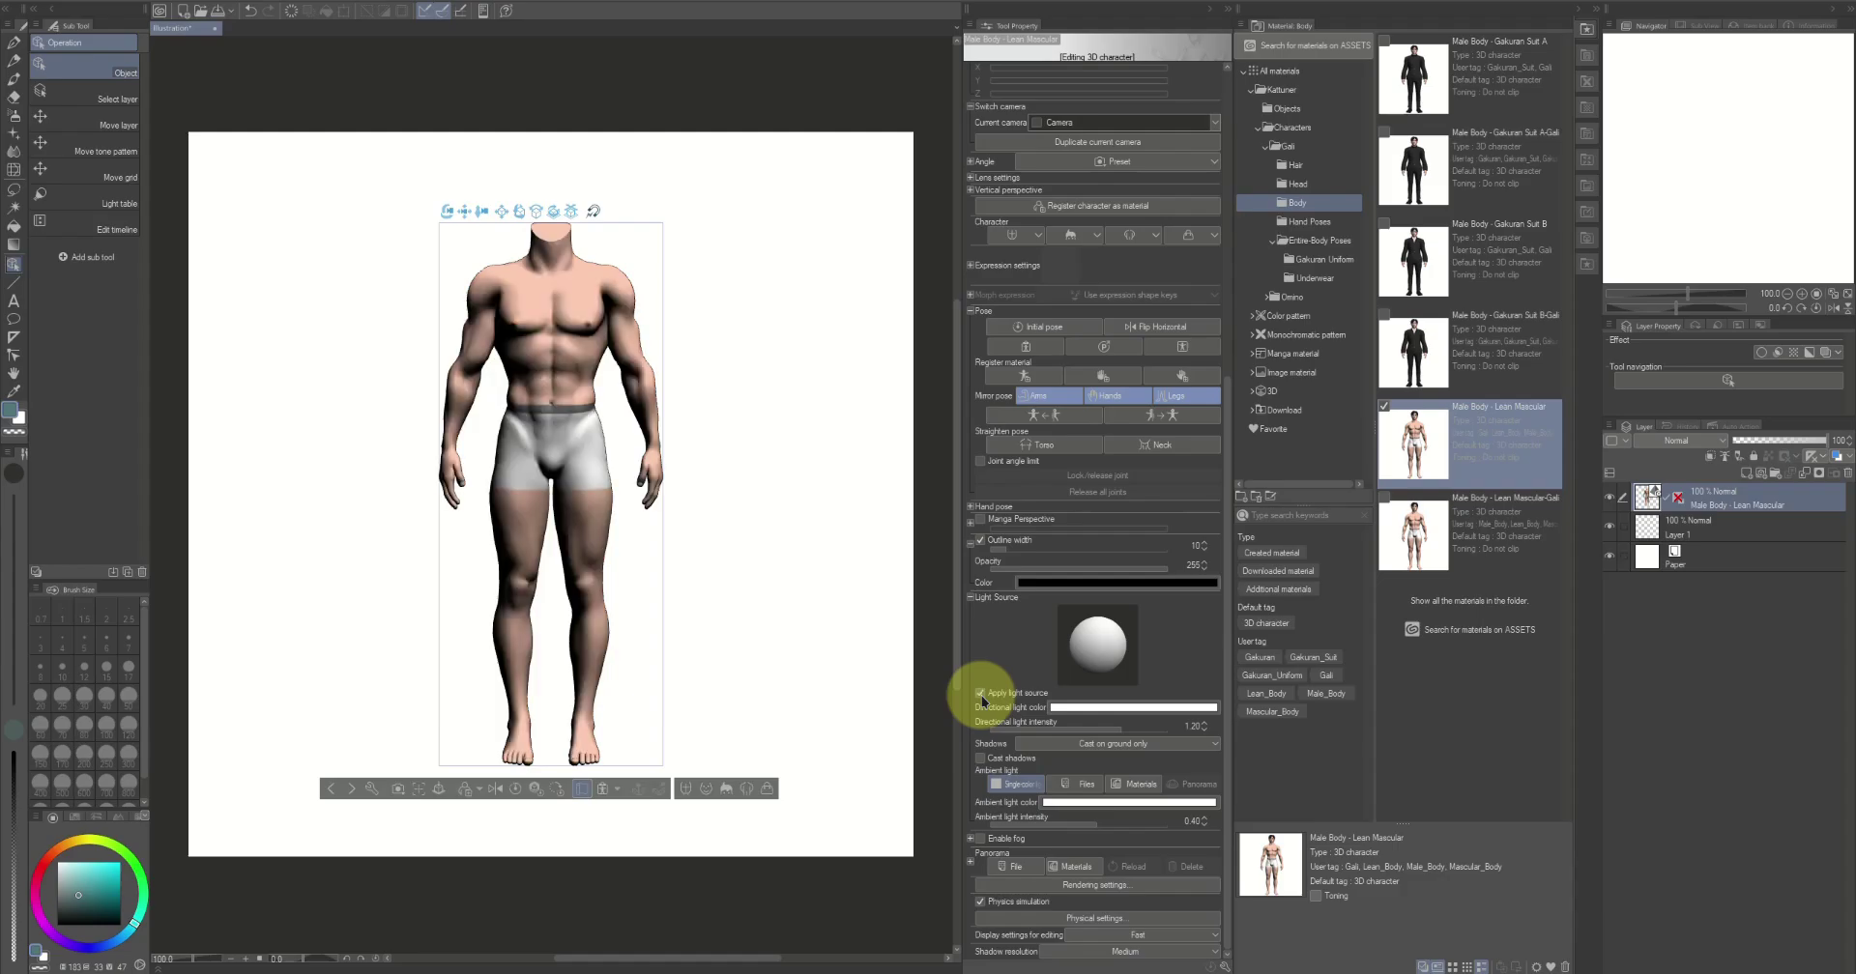
Add the Male Head - Gali material, nest it under the body in the object list and set its attachment point to Head
{"action": "left_click", "coordinate": [1296, 184]}
{"action": "left_click_drag", "start_coordinate": [1413, 76], "coordinate": [583, 406]}
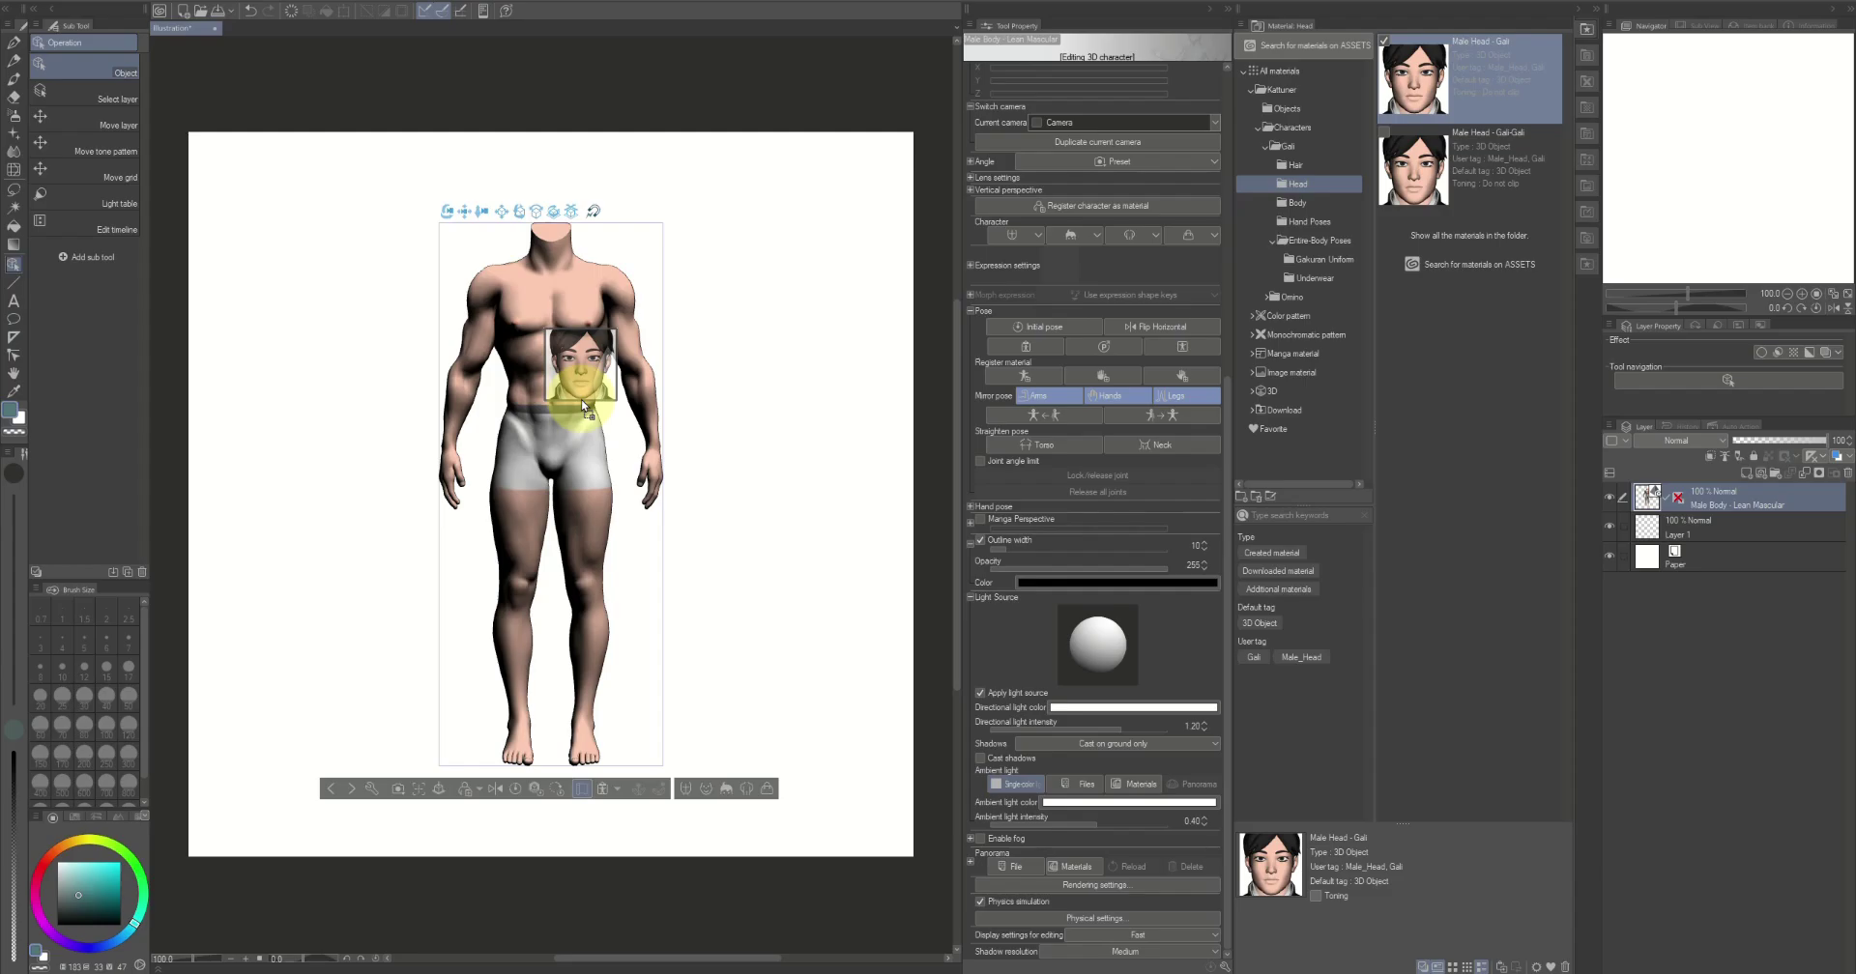
{"action": "left_click_drag", "start_coordinate": [584, 406], "coordinate": [584, 405]}
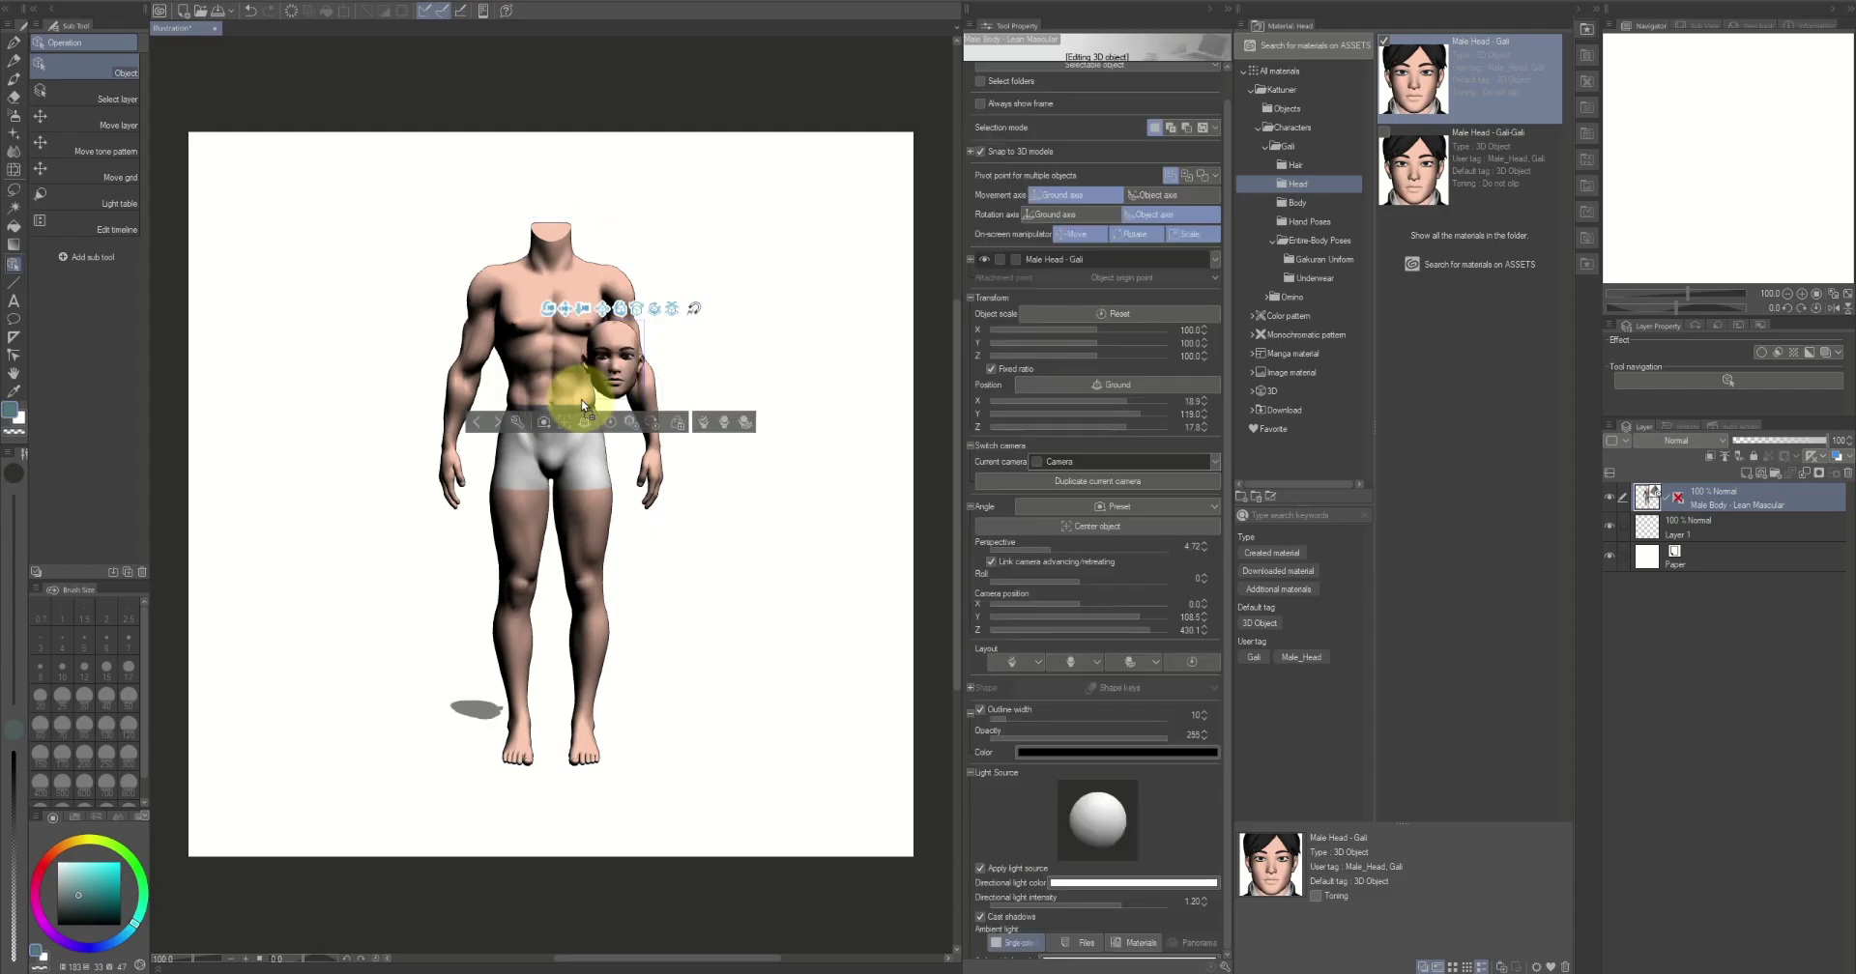
{"action": "left_click", "coordinate": [1191, 663]}
{"action": "left_click", "coordinate": [764, 406]}
{"action": "left_click", "coordinate": [951, 498]}
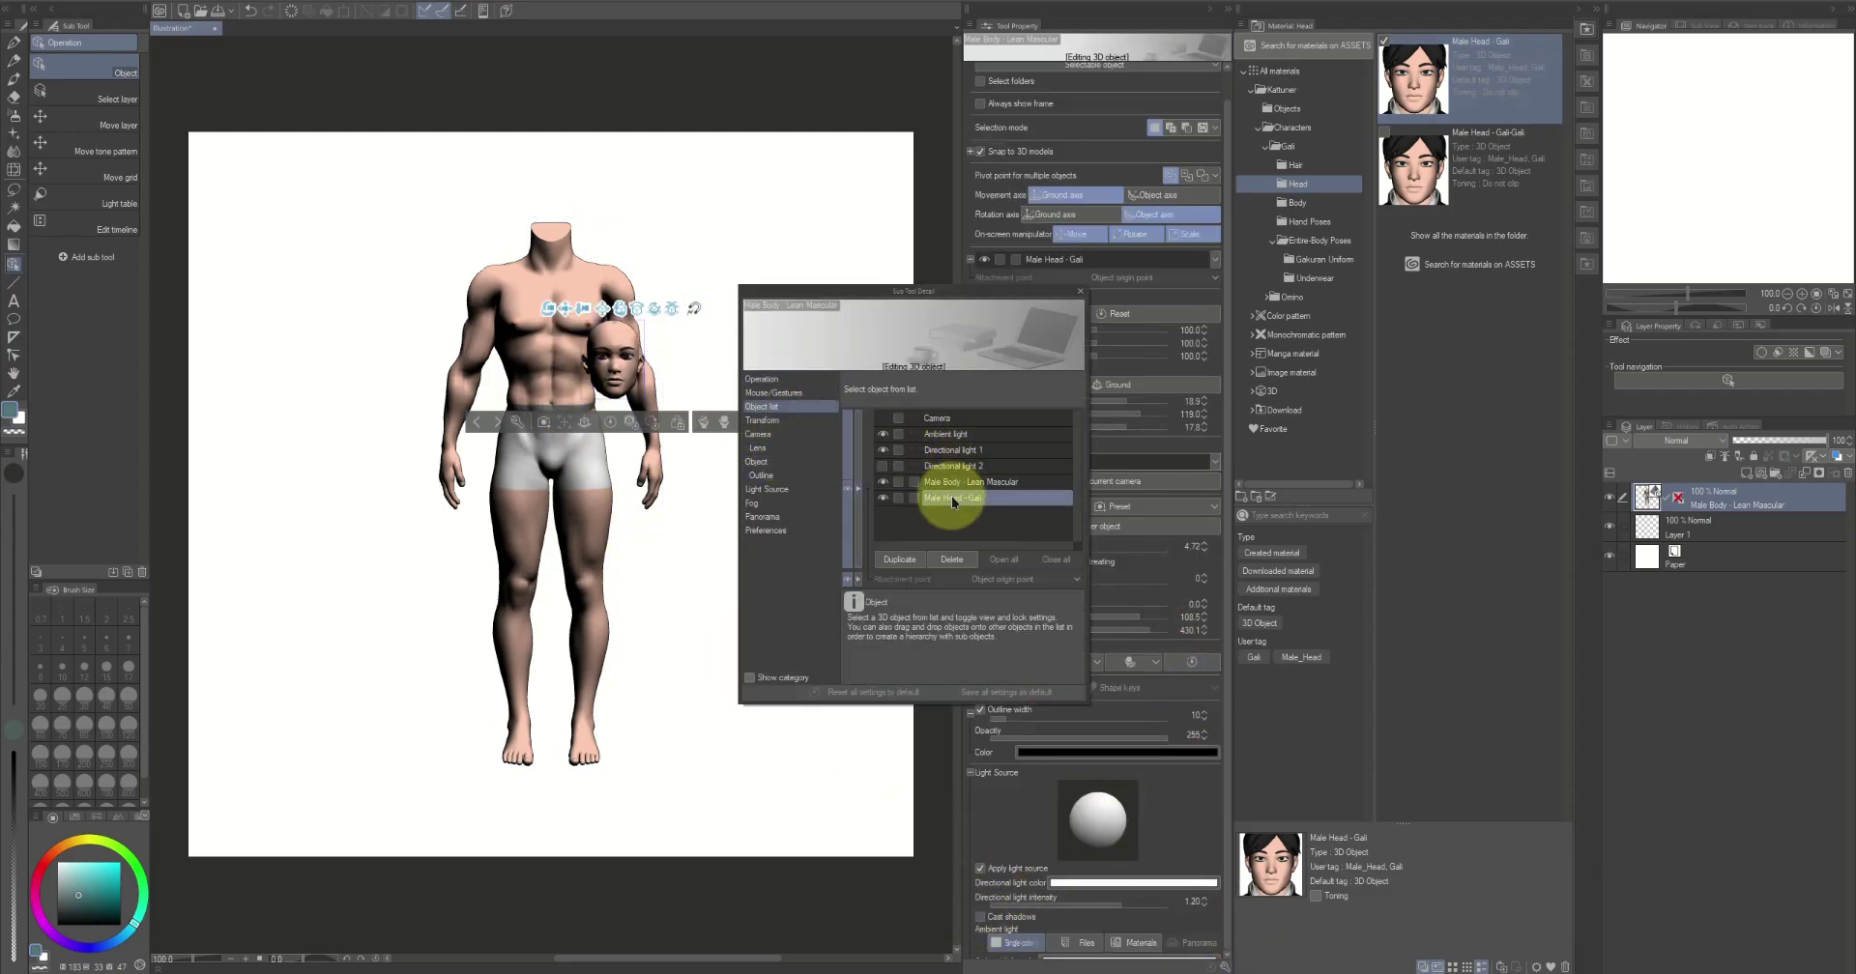
{"action": "left_click_drag", "start_coordinate": [951, 498], "coordinate": [949, 481]}
{"action": "left_click", "coordinate": [988, 579]}
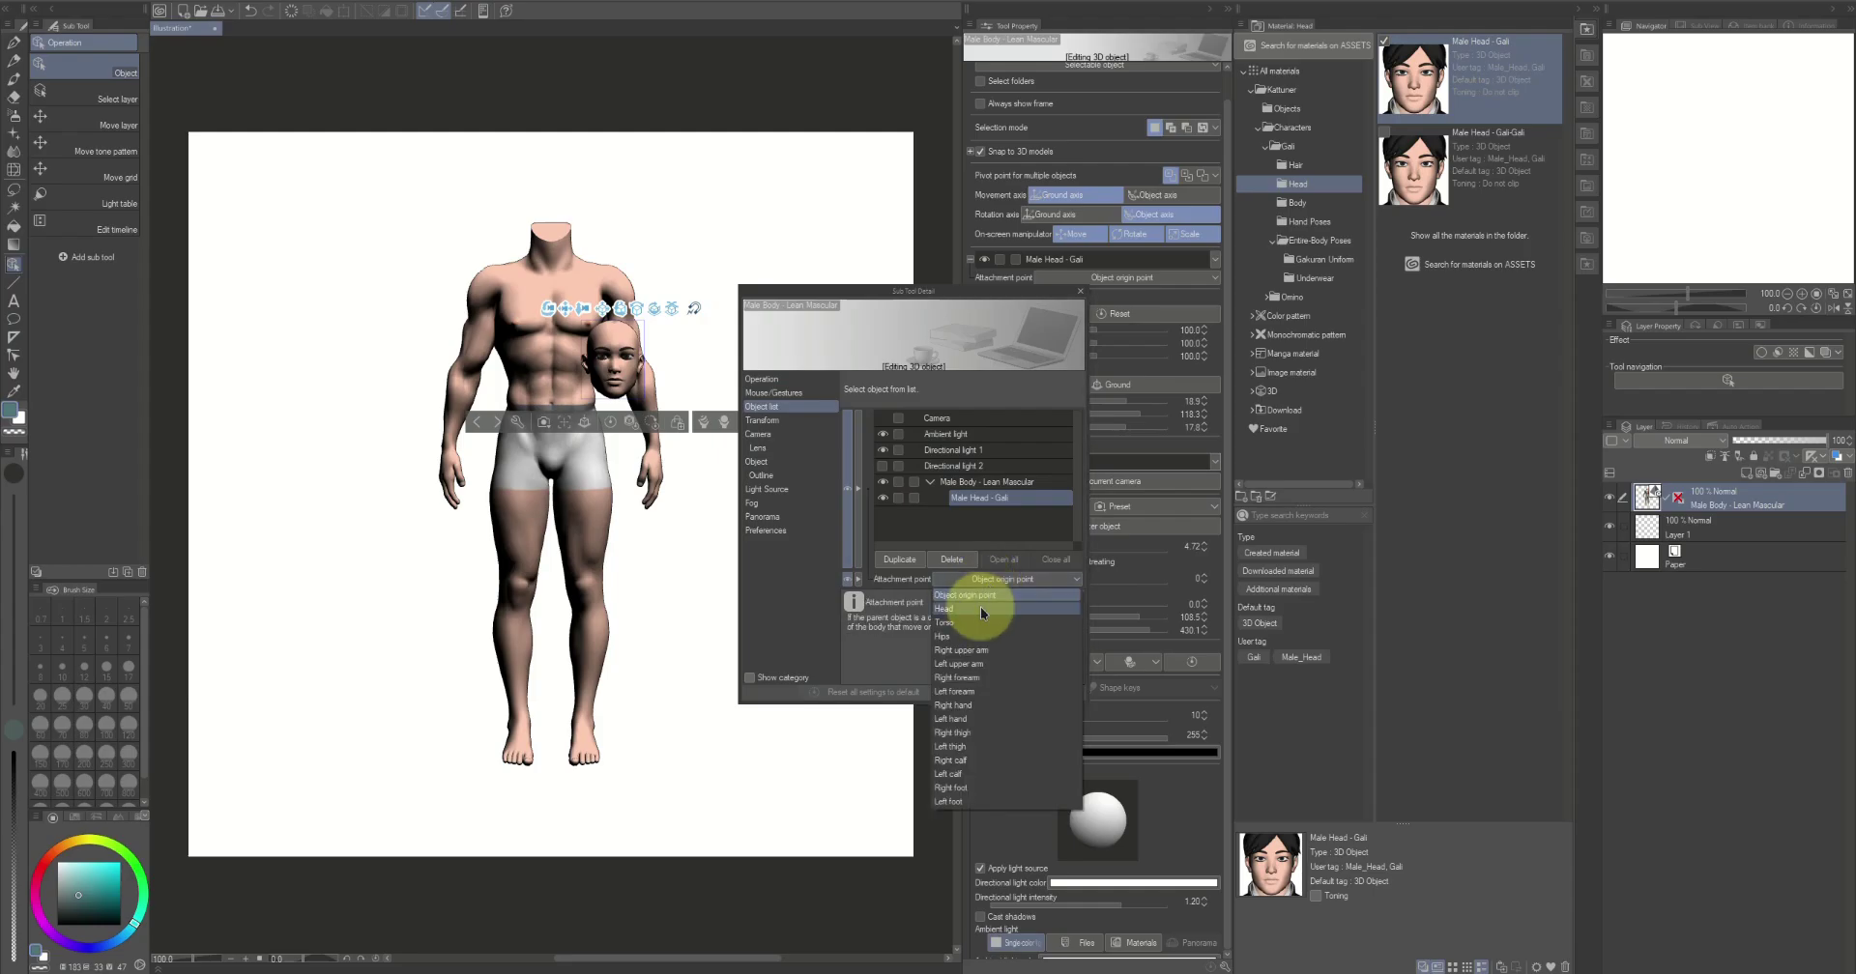
{"action": "left_click", "coordinate": [980, 607]}
Add the Male Hair - Short Black material, nest it under the body and attach it to the Head
{"action": "left_click", "coordinate": [1296, 165]}
{"action": "left_click", "coordinate": [1412, 111]}
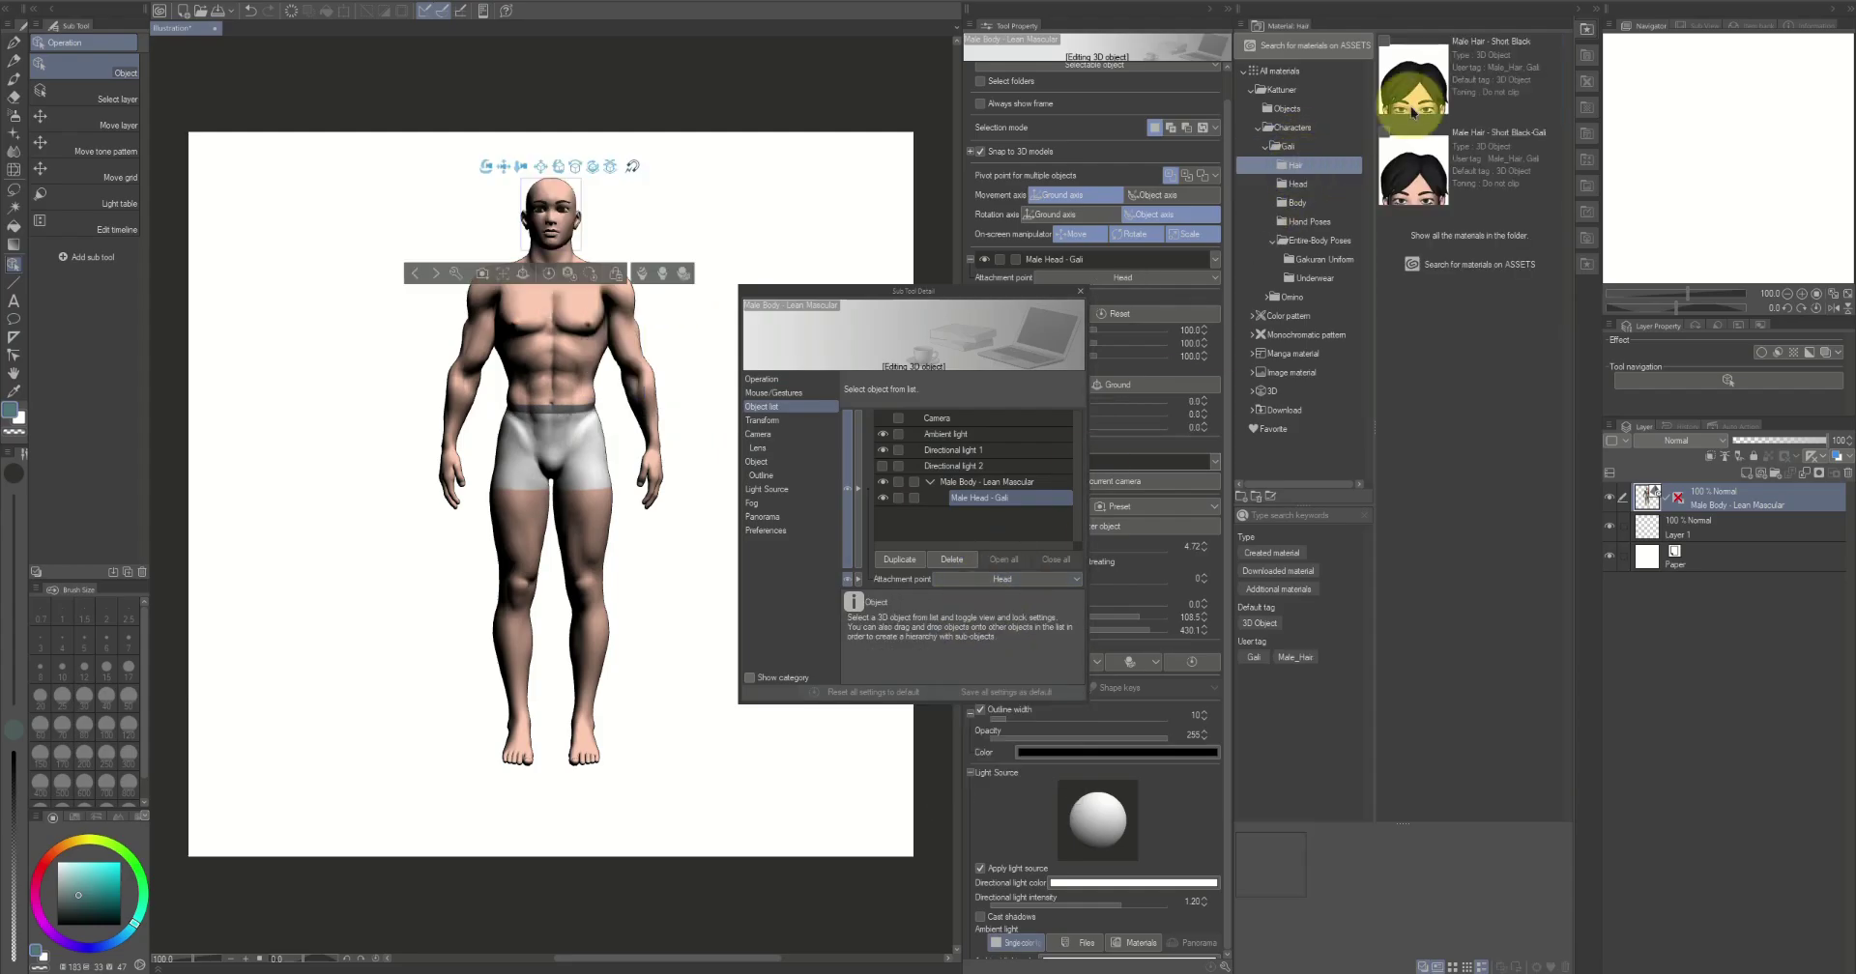
{"action": "left_click_drag", "start_coordinate": [1411, 111], "coordinate": [556, 302]}
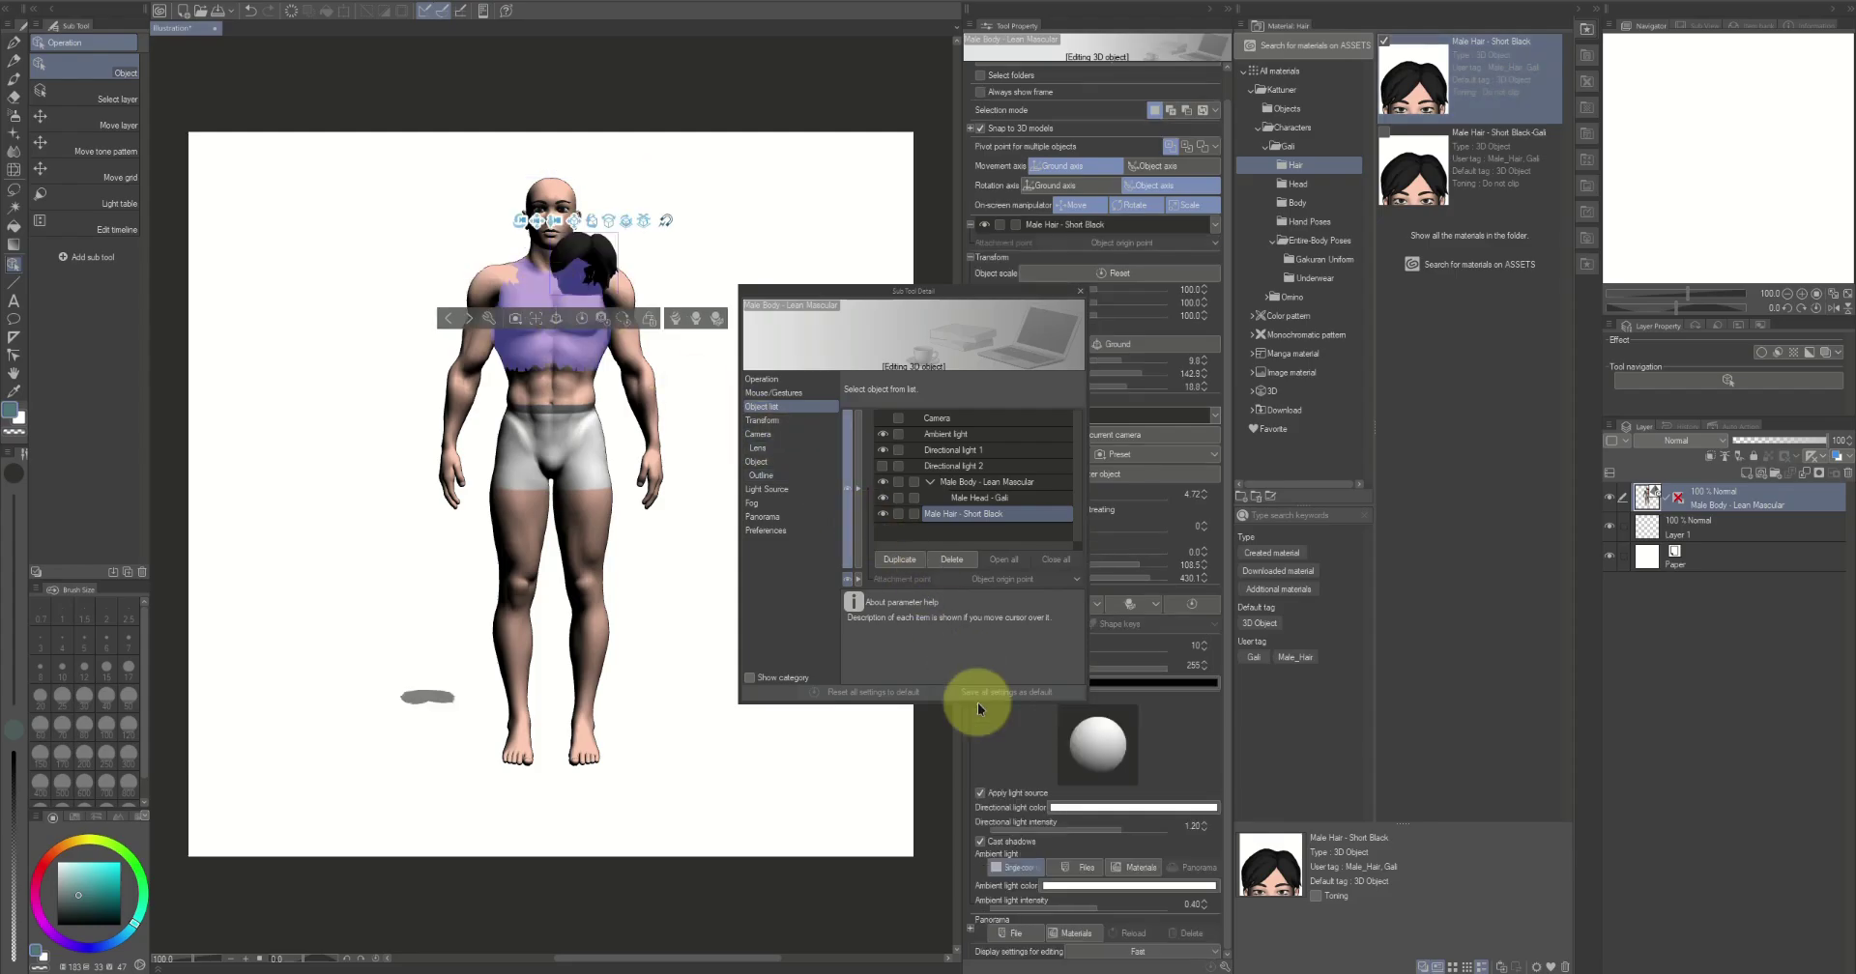
{"action": "left_click_drag", "start_coordinate": [952, 513], "coordinate": [961, 482]}
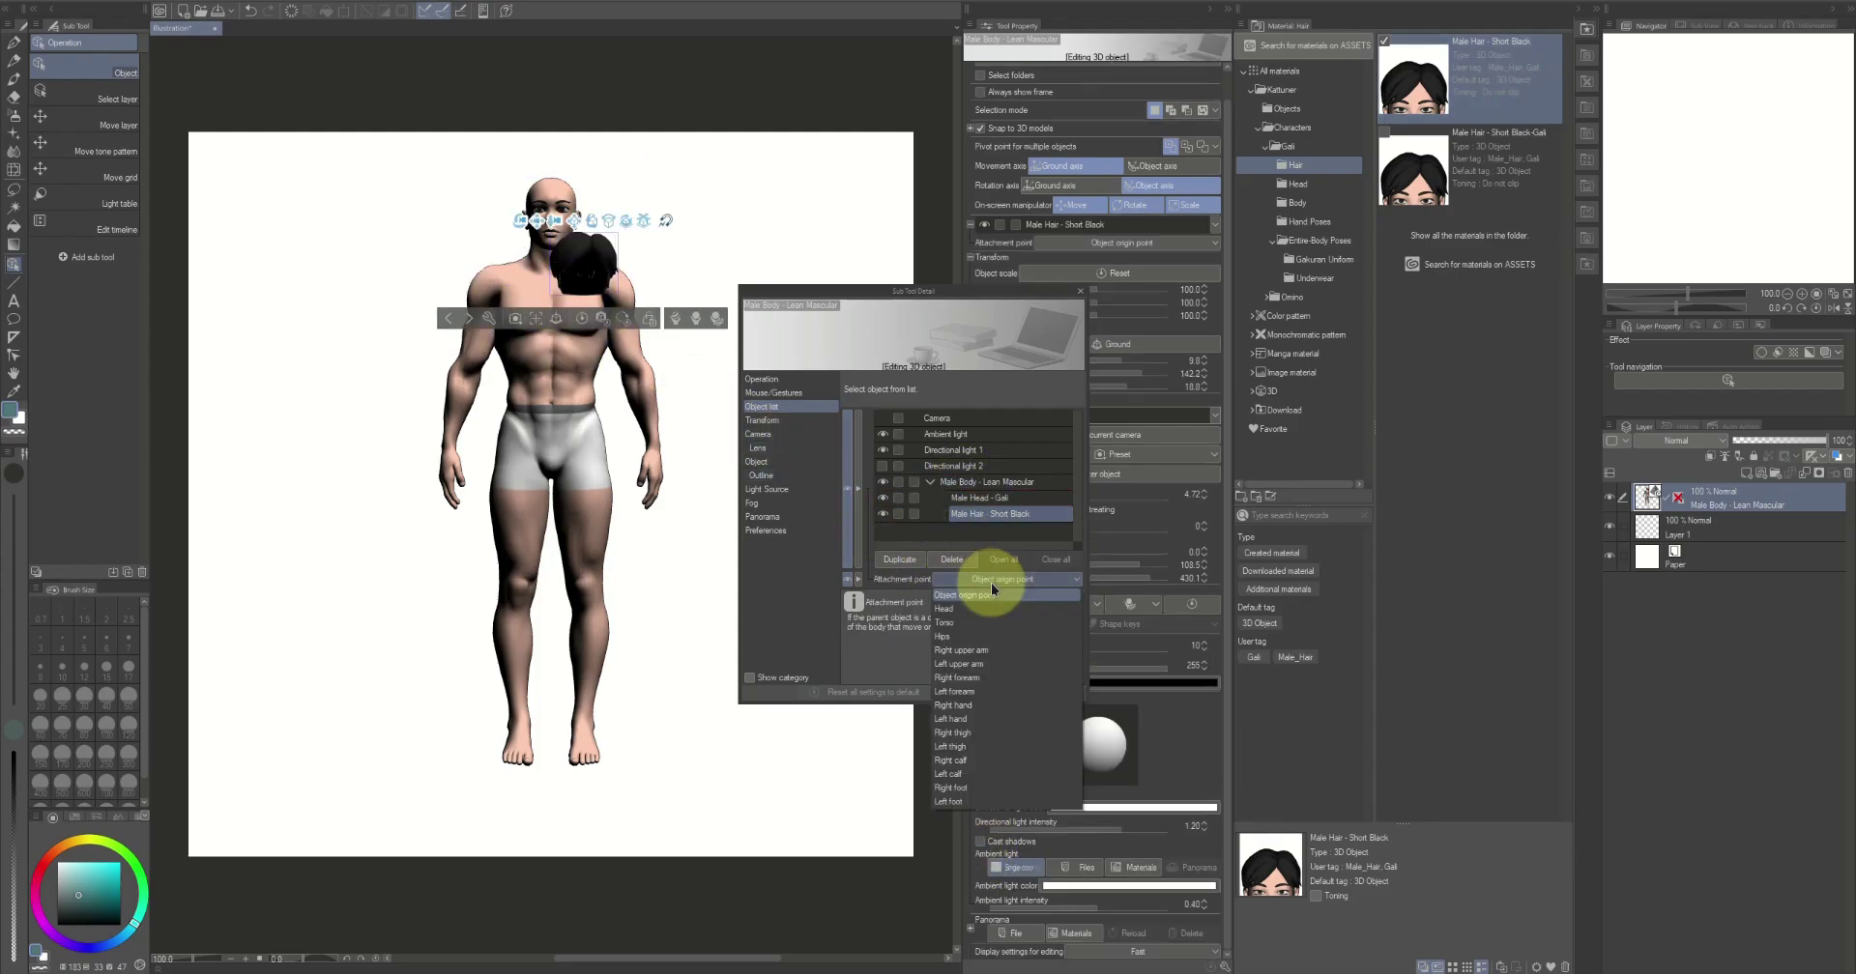
{"action": "left_click", "coordinate": [1080, 290]}
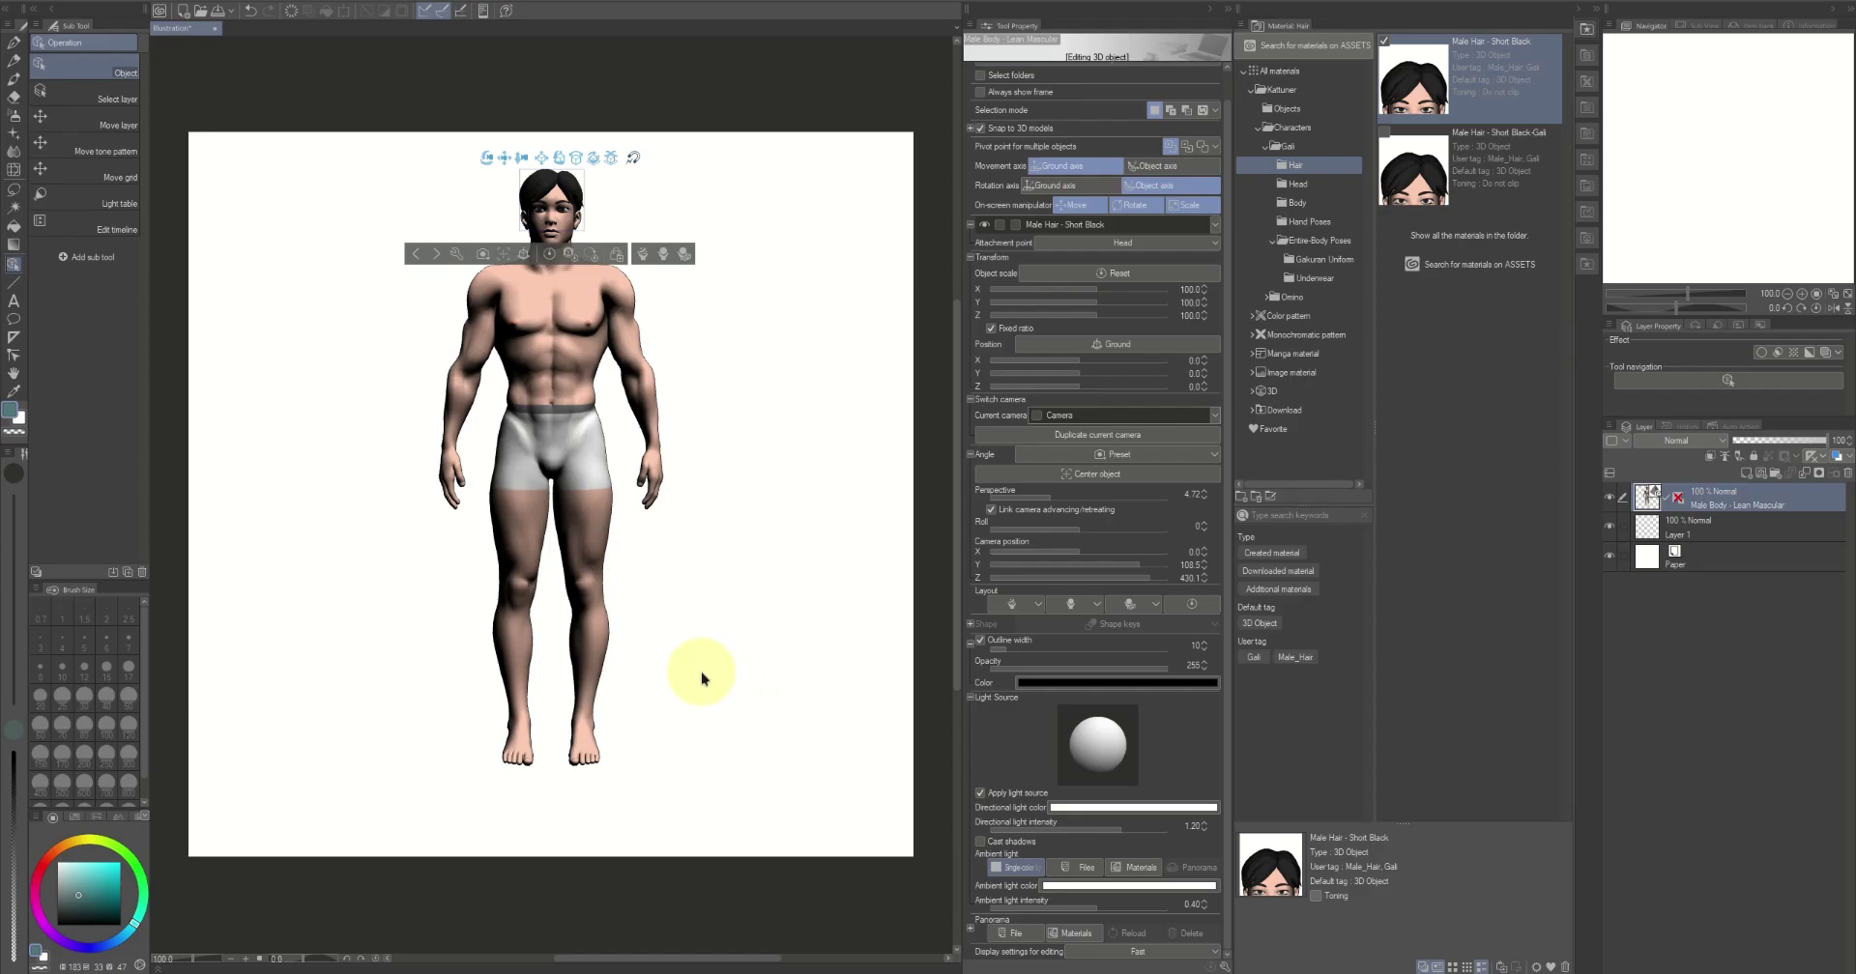
Turn on Directional light 2 and aim it to light the character's back
{"action": "left_click_drag", "start_coordinate": [675, 680], "coordinate": [164, 657]}
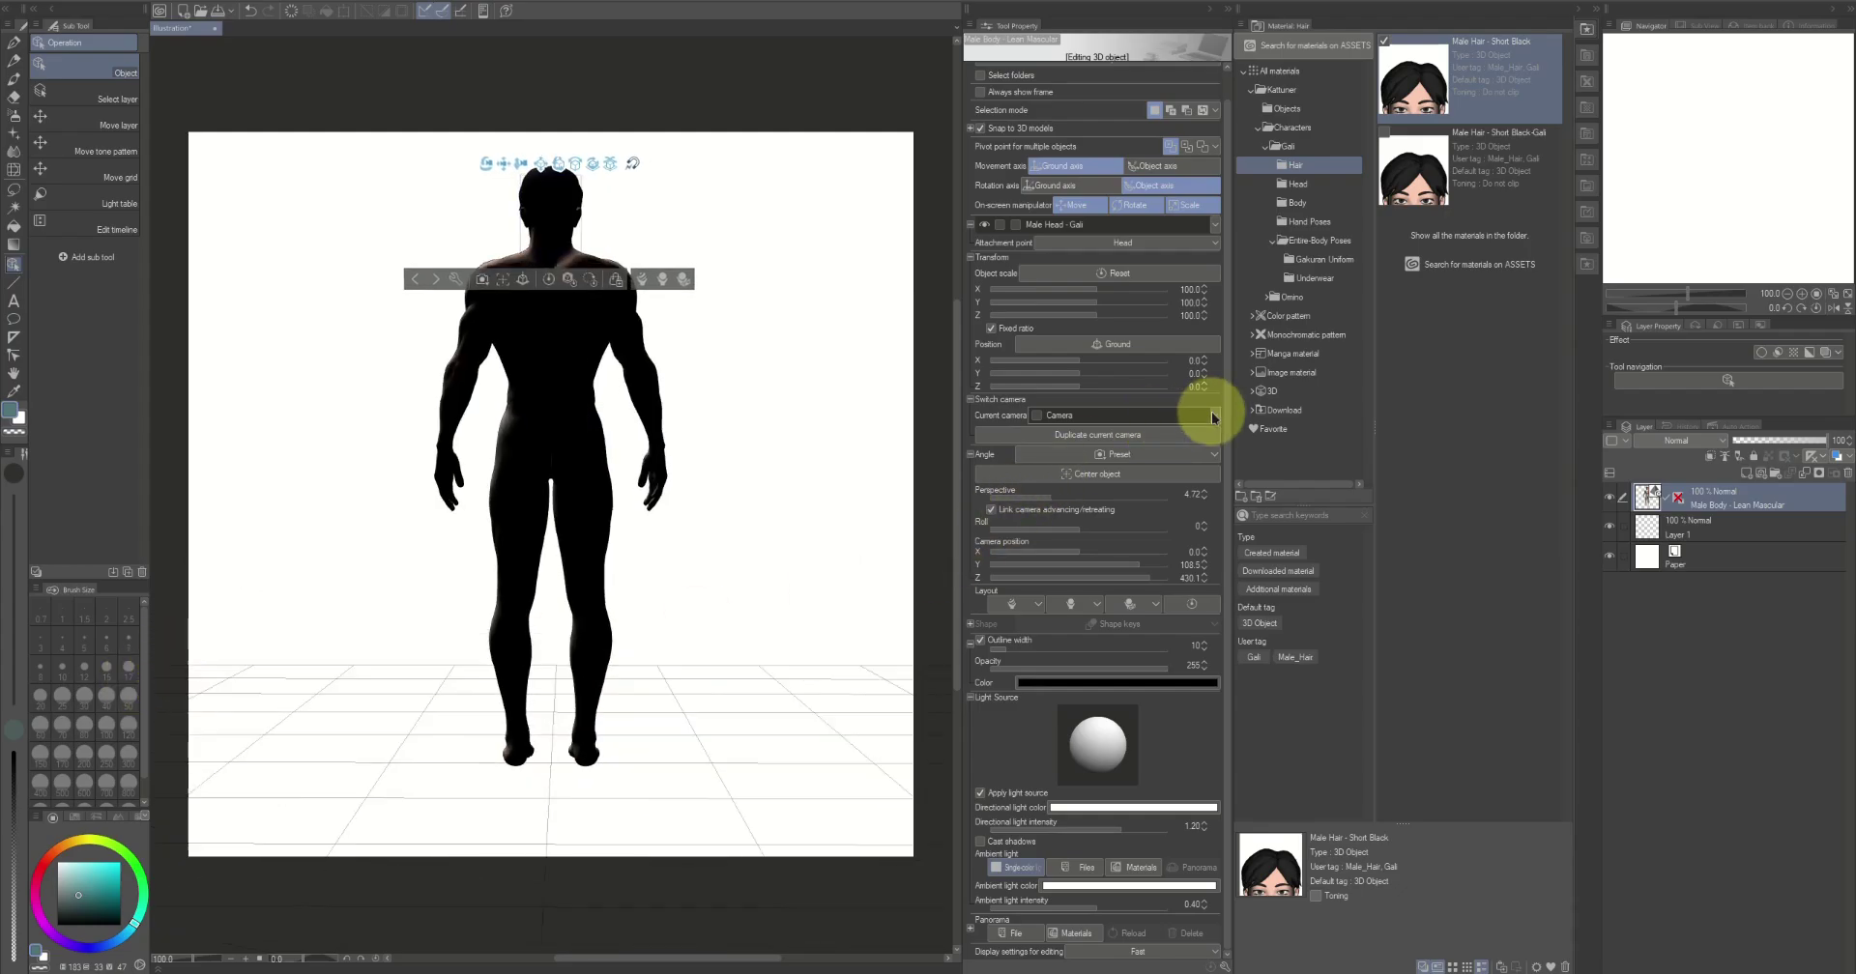
{"action": "left_click", "coordinate": [1214, 225]}
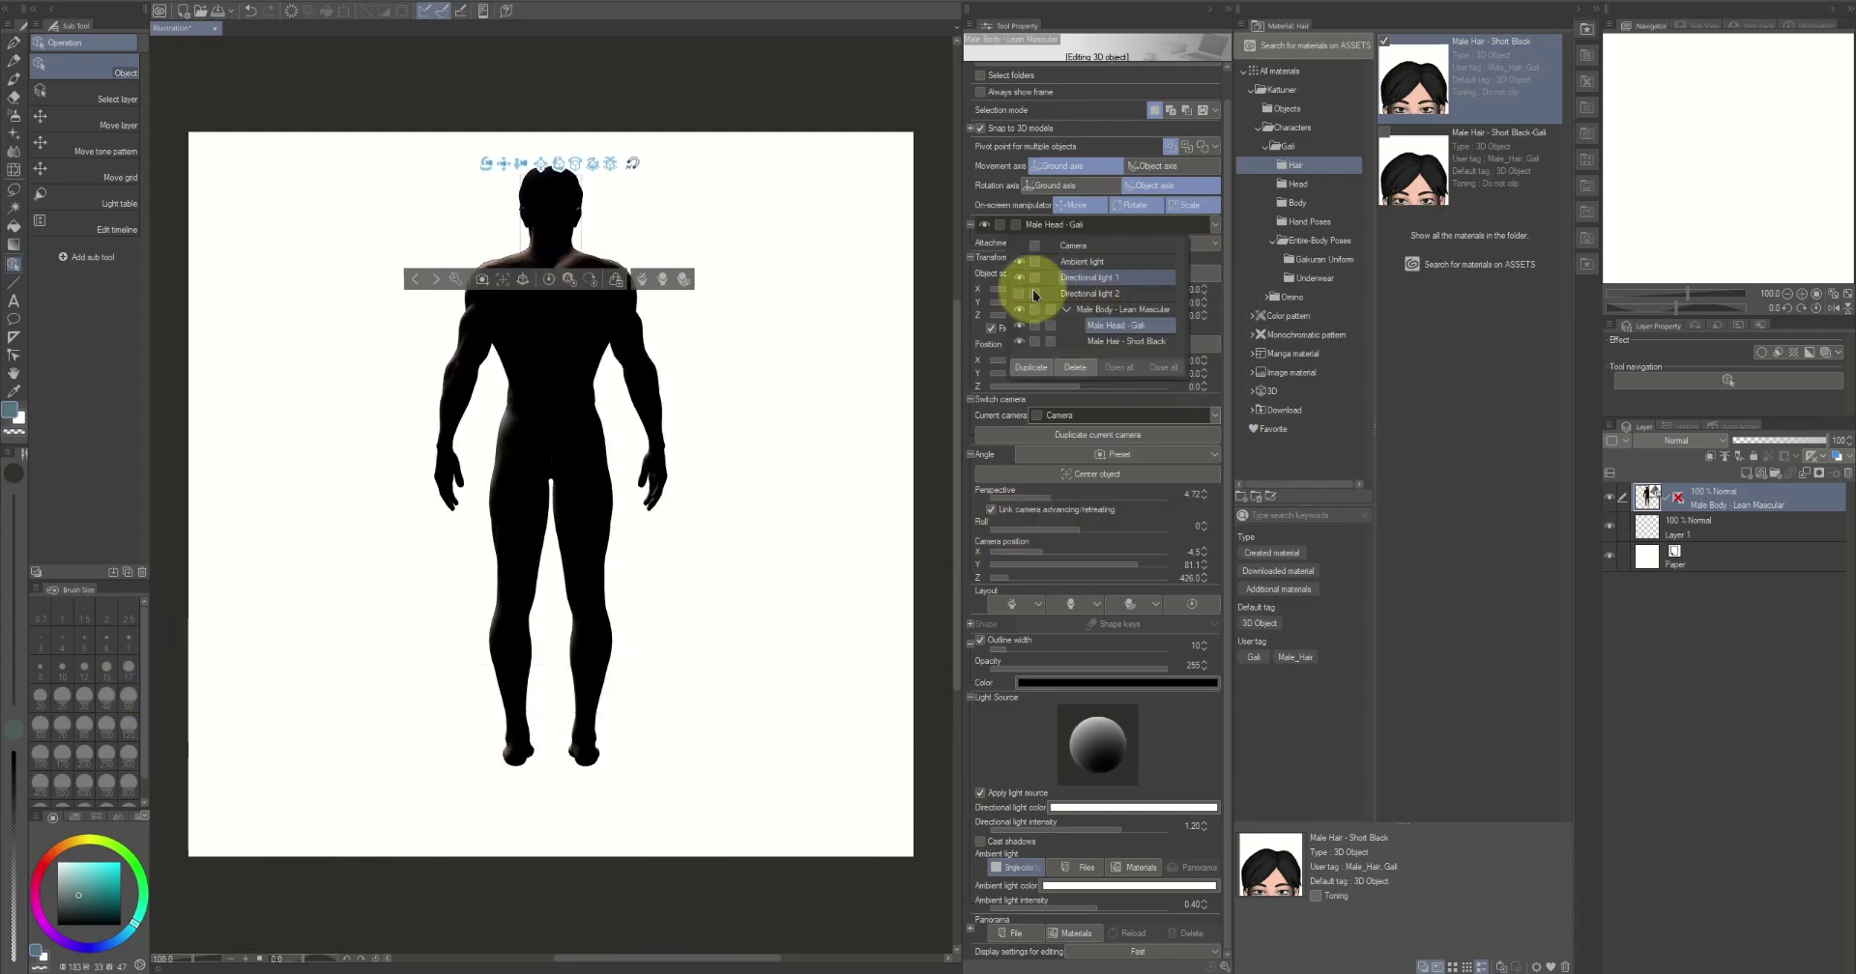
{"action": "left_click", "coordinate": [1099, 294]}
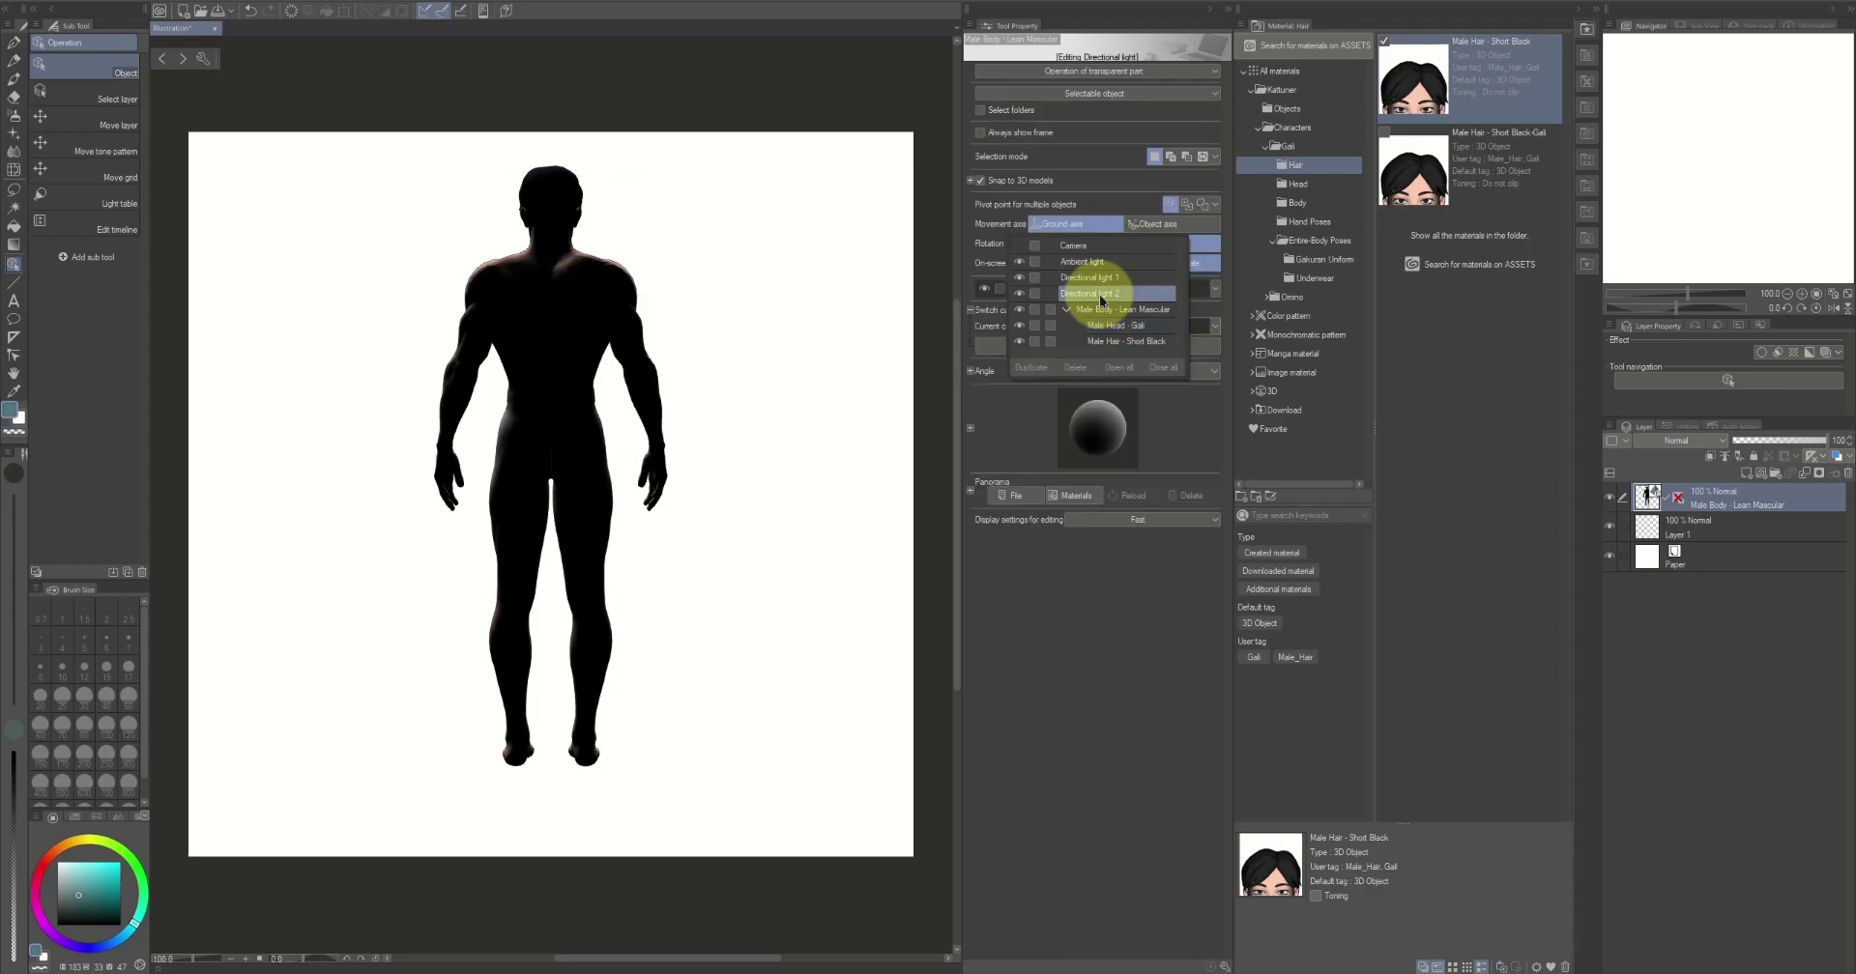
{"action": "left_click_drag", "start_coordinate": [1082, 454], "coordinate": [1059, 495]}
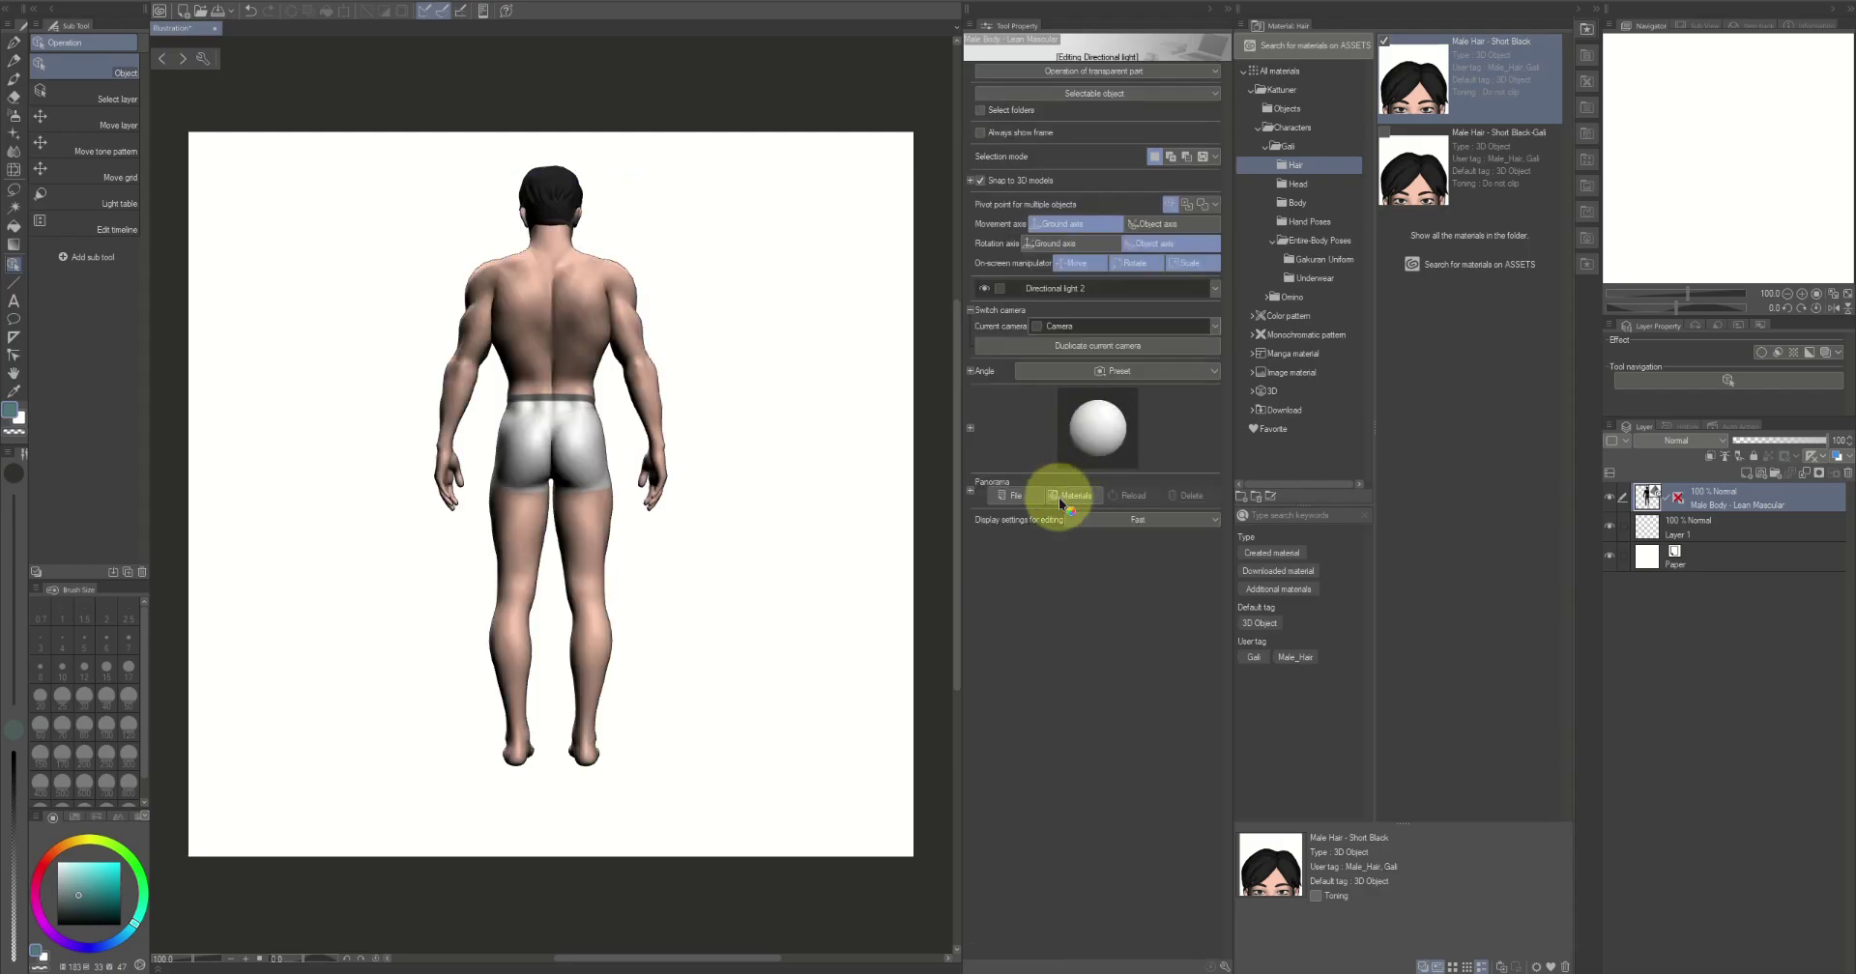
Return to the character's front view and aim Directional light 1 to light the front of the body
{"action": "left_click", "coordinate": [1212, 289]}
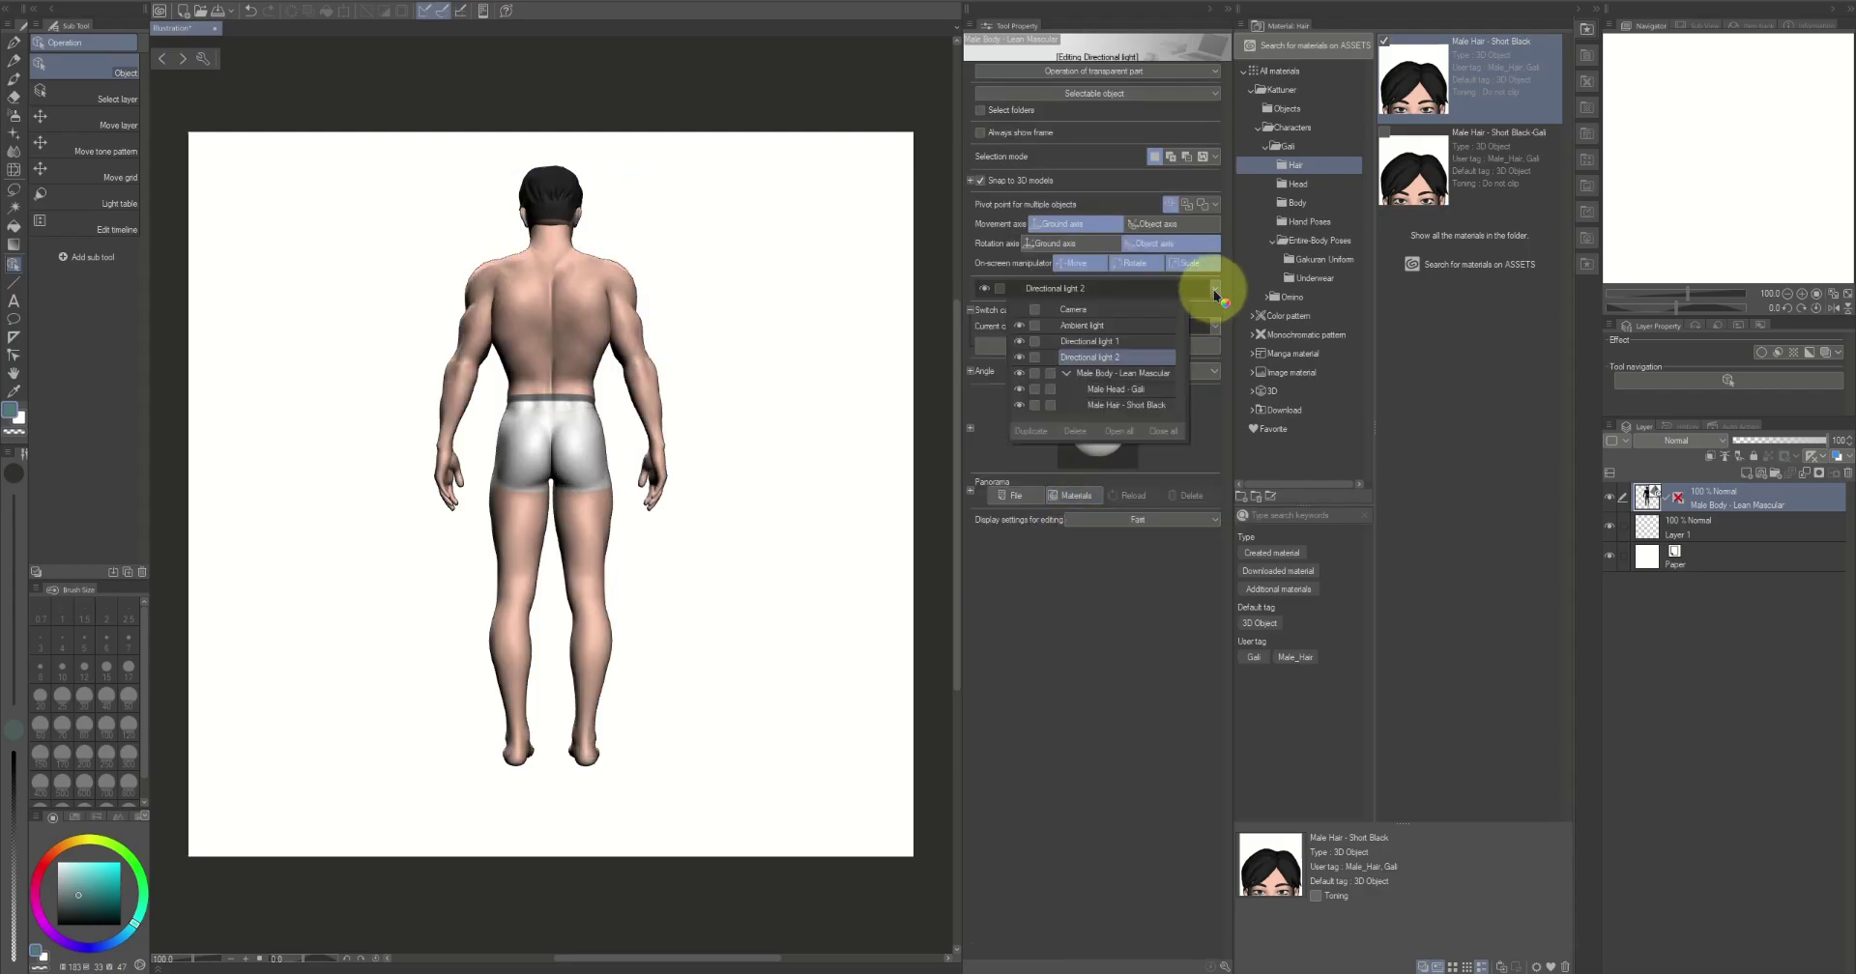
{"action": "left_click", "coordinate": [1126, 374]}
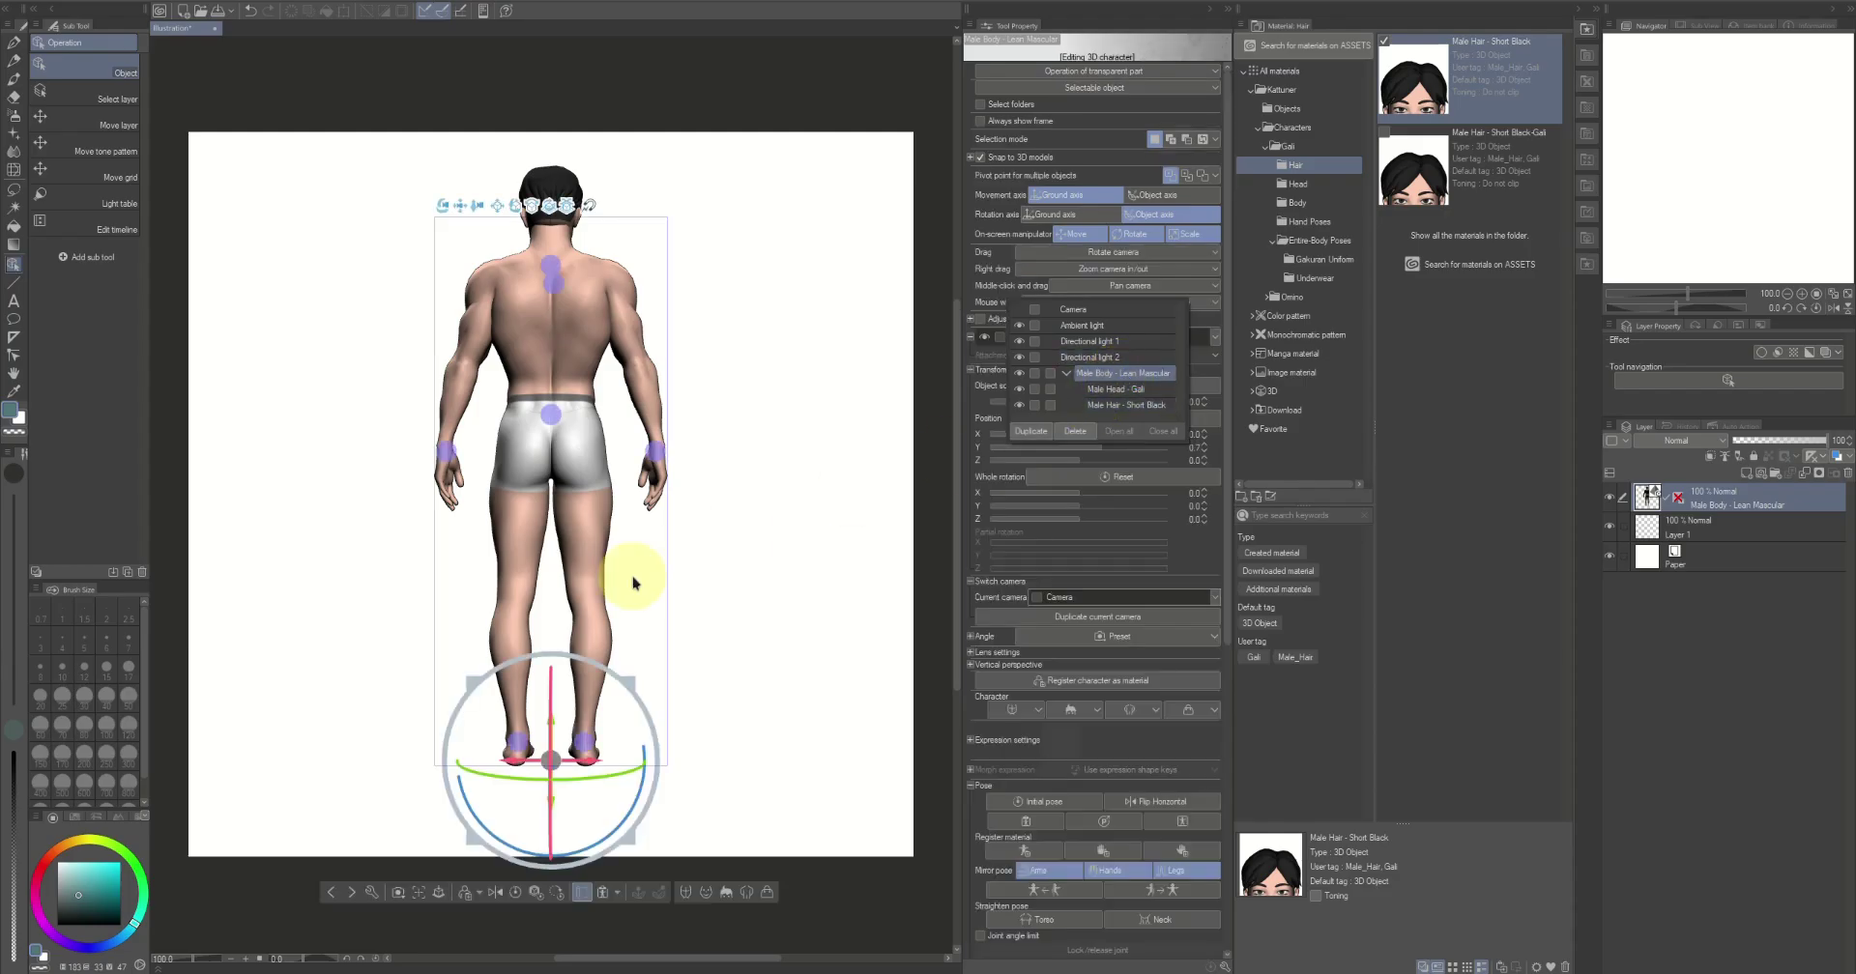
{"action": "left_click_drag", "start_coordinate": [377, 685], "coordinate": [933, 631]}
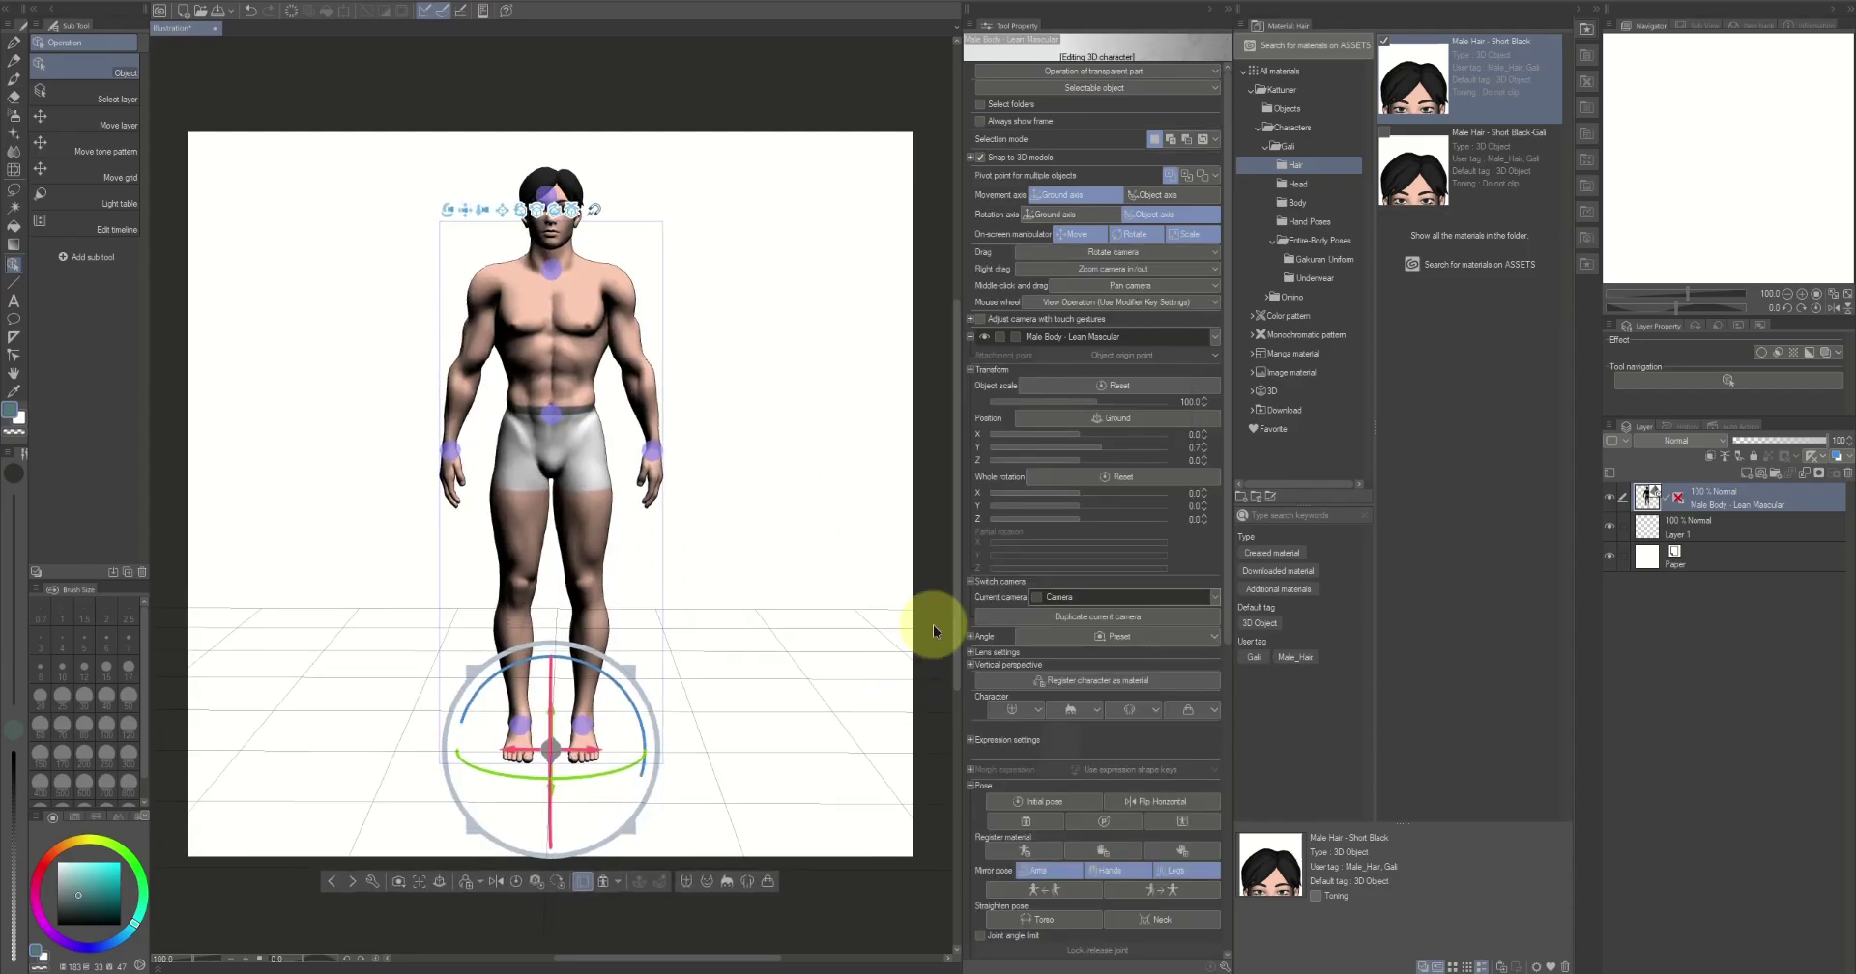
{"action": "left_click", "coordinate": [1215, 336]}
{"action": "left_click", "coordinate": [1108, 391]}
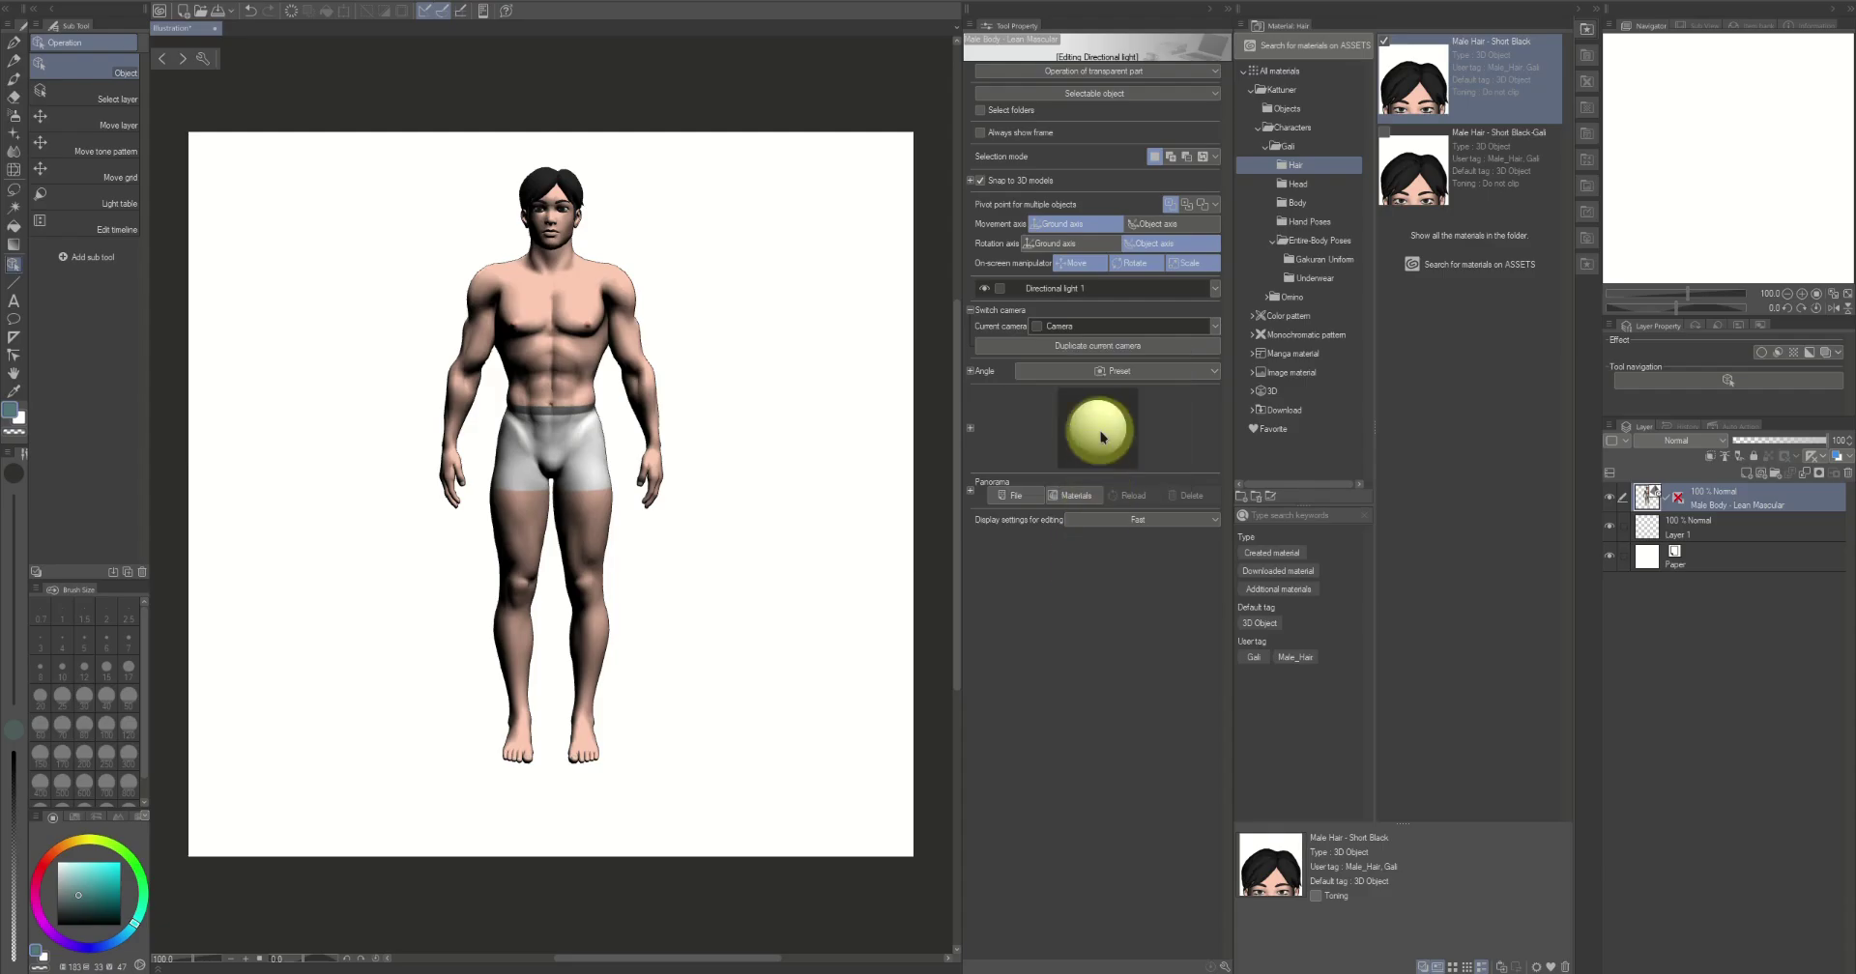
{"action": "left_click_drag", "start_coordinate": [1102, 452], "coordinate": [1088, 439]}
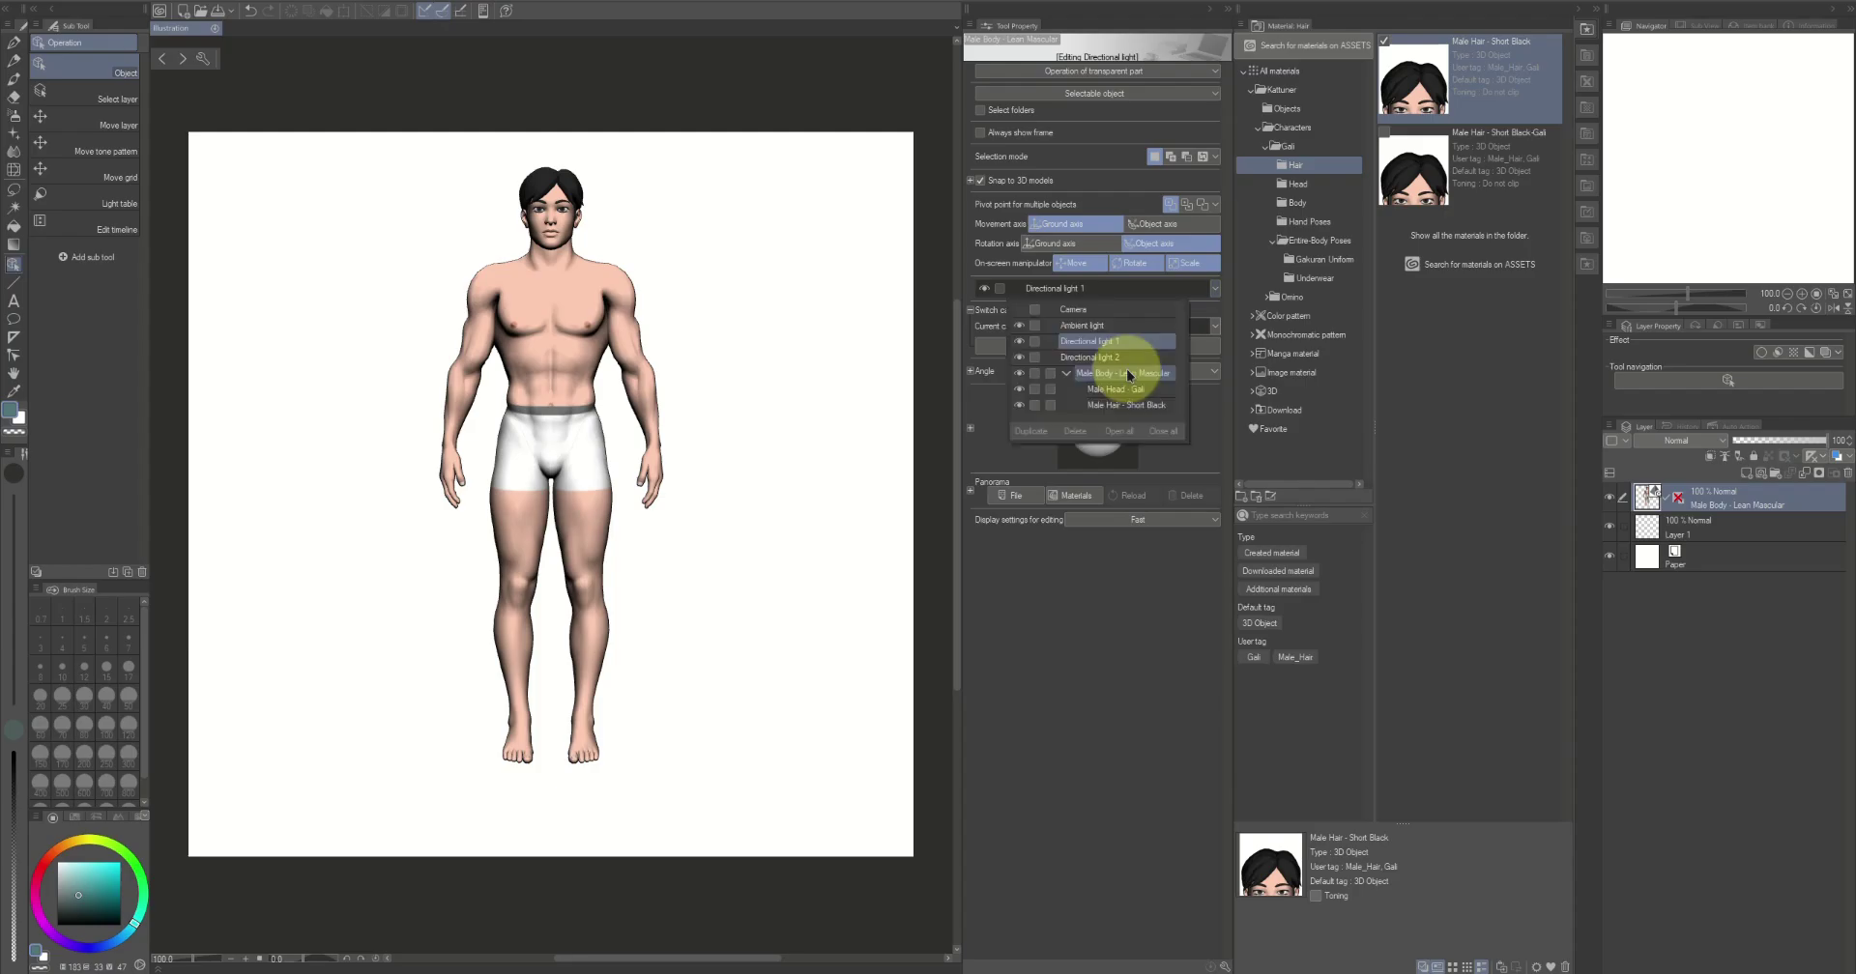
Duplicate the current camera with the body selected and rename the copy Scene Shot
{"action": "left_click", "coordinate": [1127, 373]}
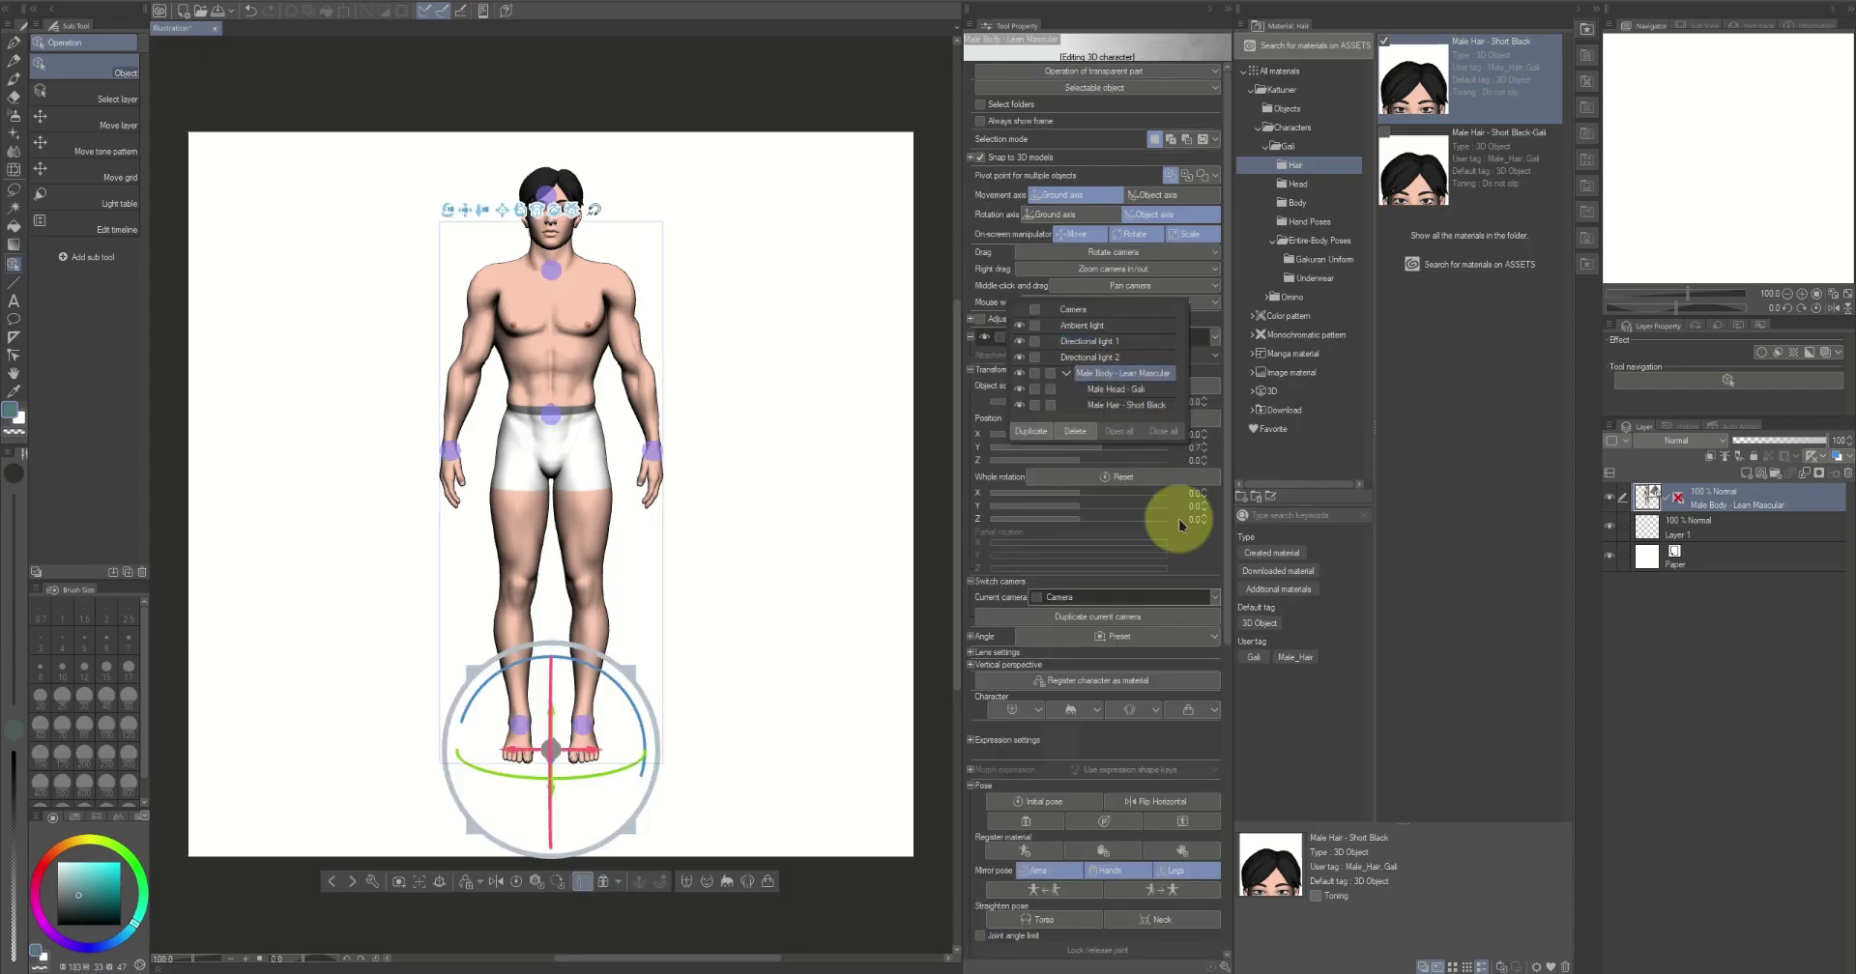
{"action": "left_click", "coordinate": [1213, 596]}
{"action": "left_click", "coordinate": [1067, 739]}
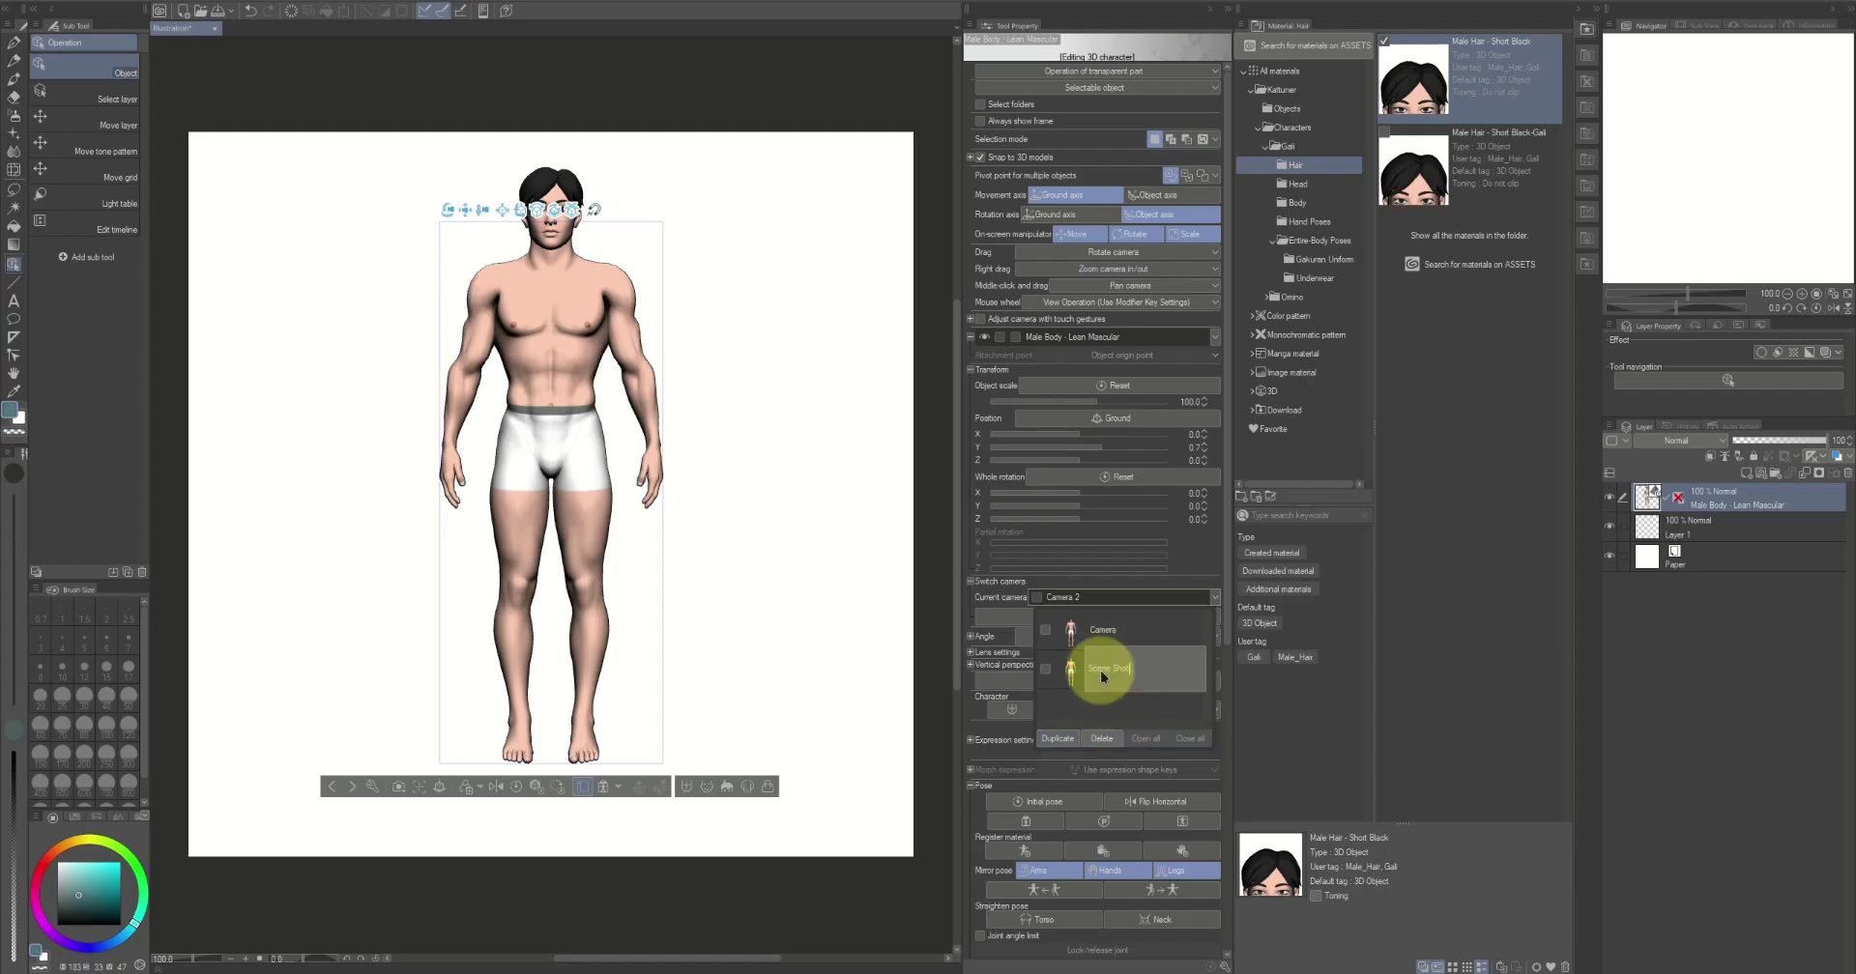
{"action": "type", "text": "hot"}
Rename the original camera Navigation, lock the Scene Shot camera and make Navigation the current camera
{"action": "left_click", "coordinate": [1121, 633]}
{"action": "left_click", "coordinate": [1106, 629]}
{"action": "type", "text": "Navigat"}
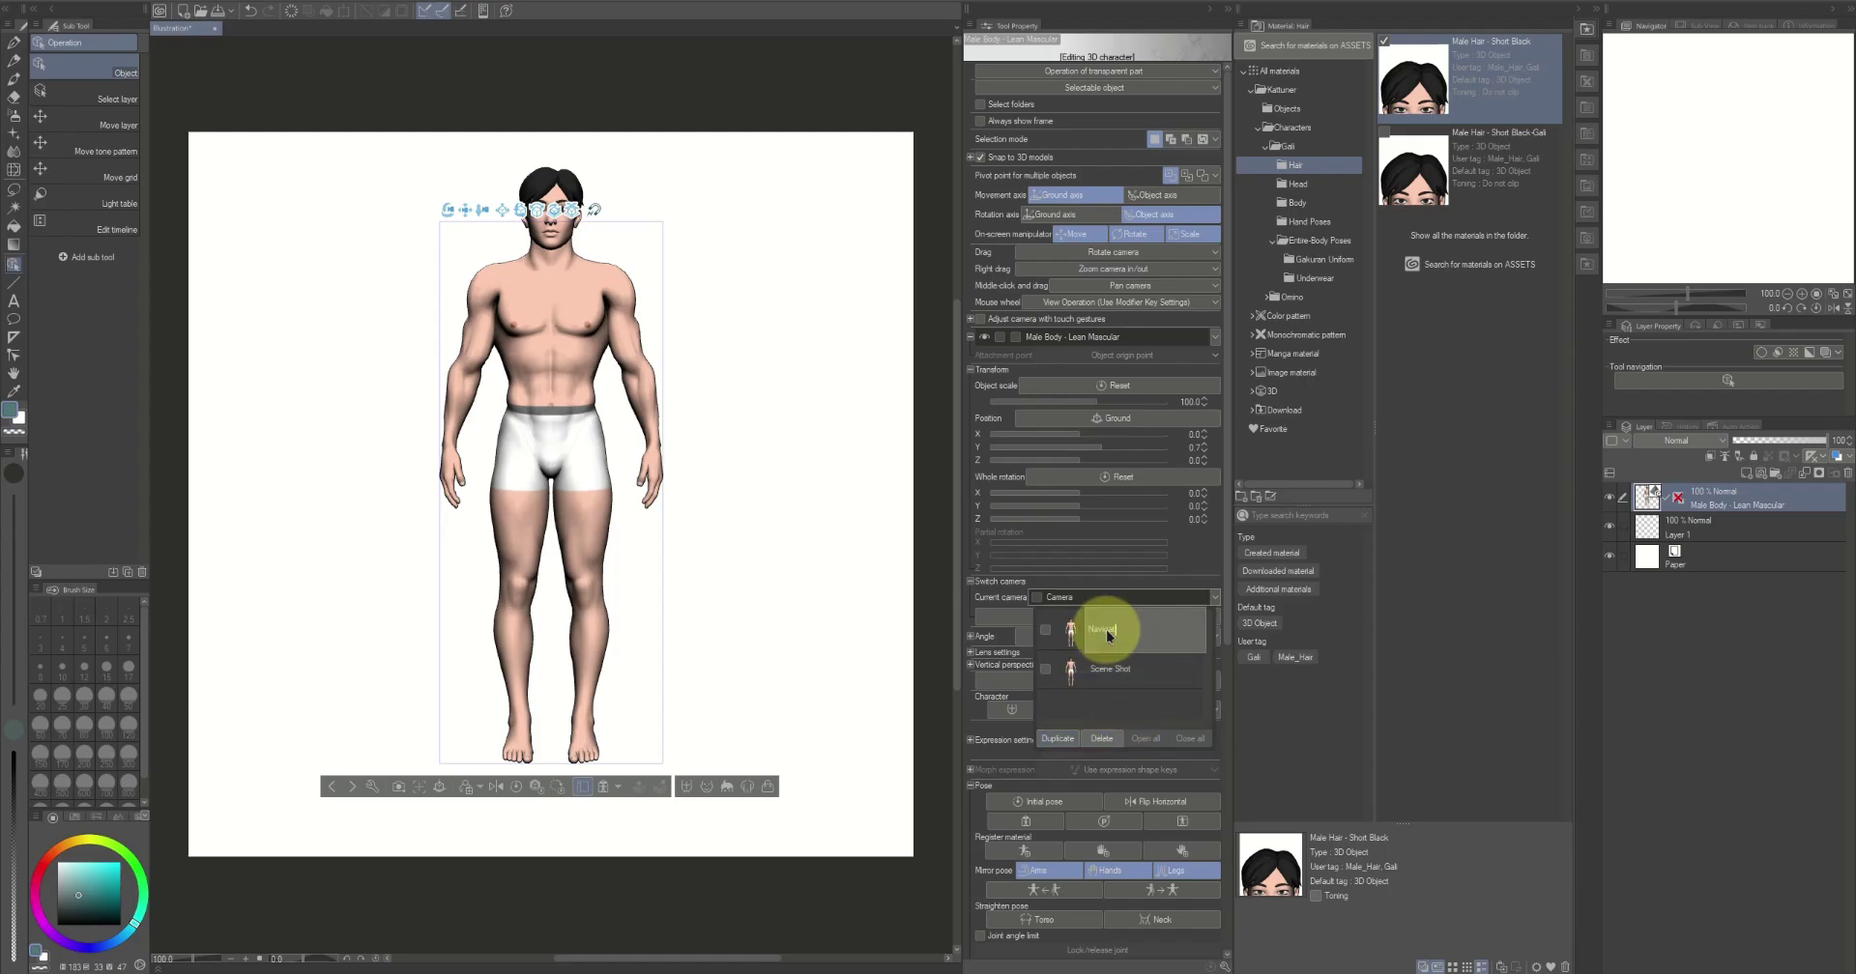
{"action": "type", "text": "ion"}
{"action": "key", "text": "Return"}
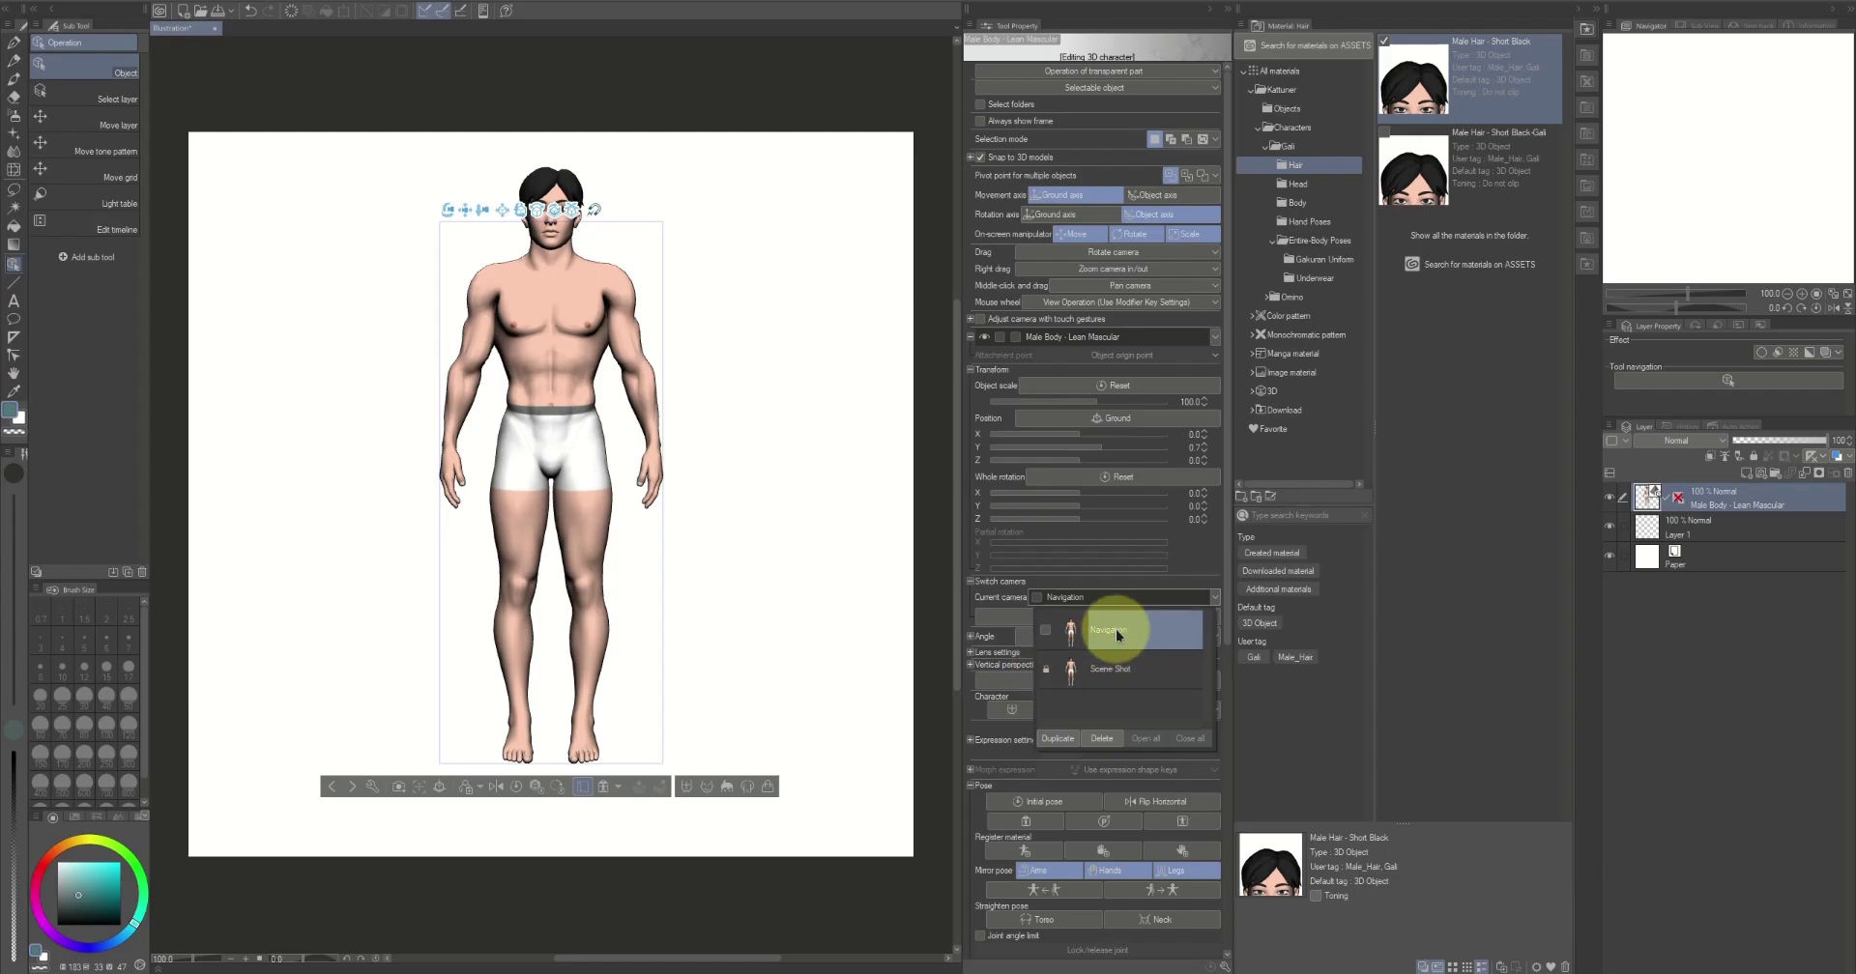
{"action": "left_click", "coordinate": [730, 366]}
{"action": "scroll", "coordinate": [737, 372], "scroll_direction": "up", "scroll_amount": 2}
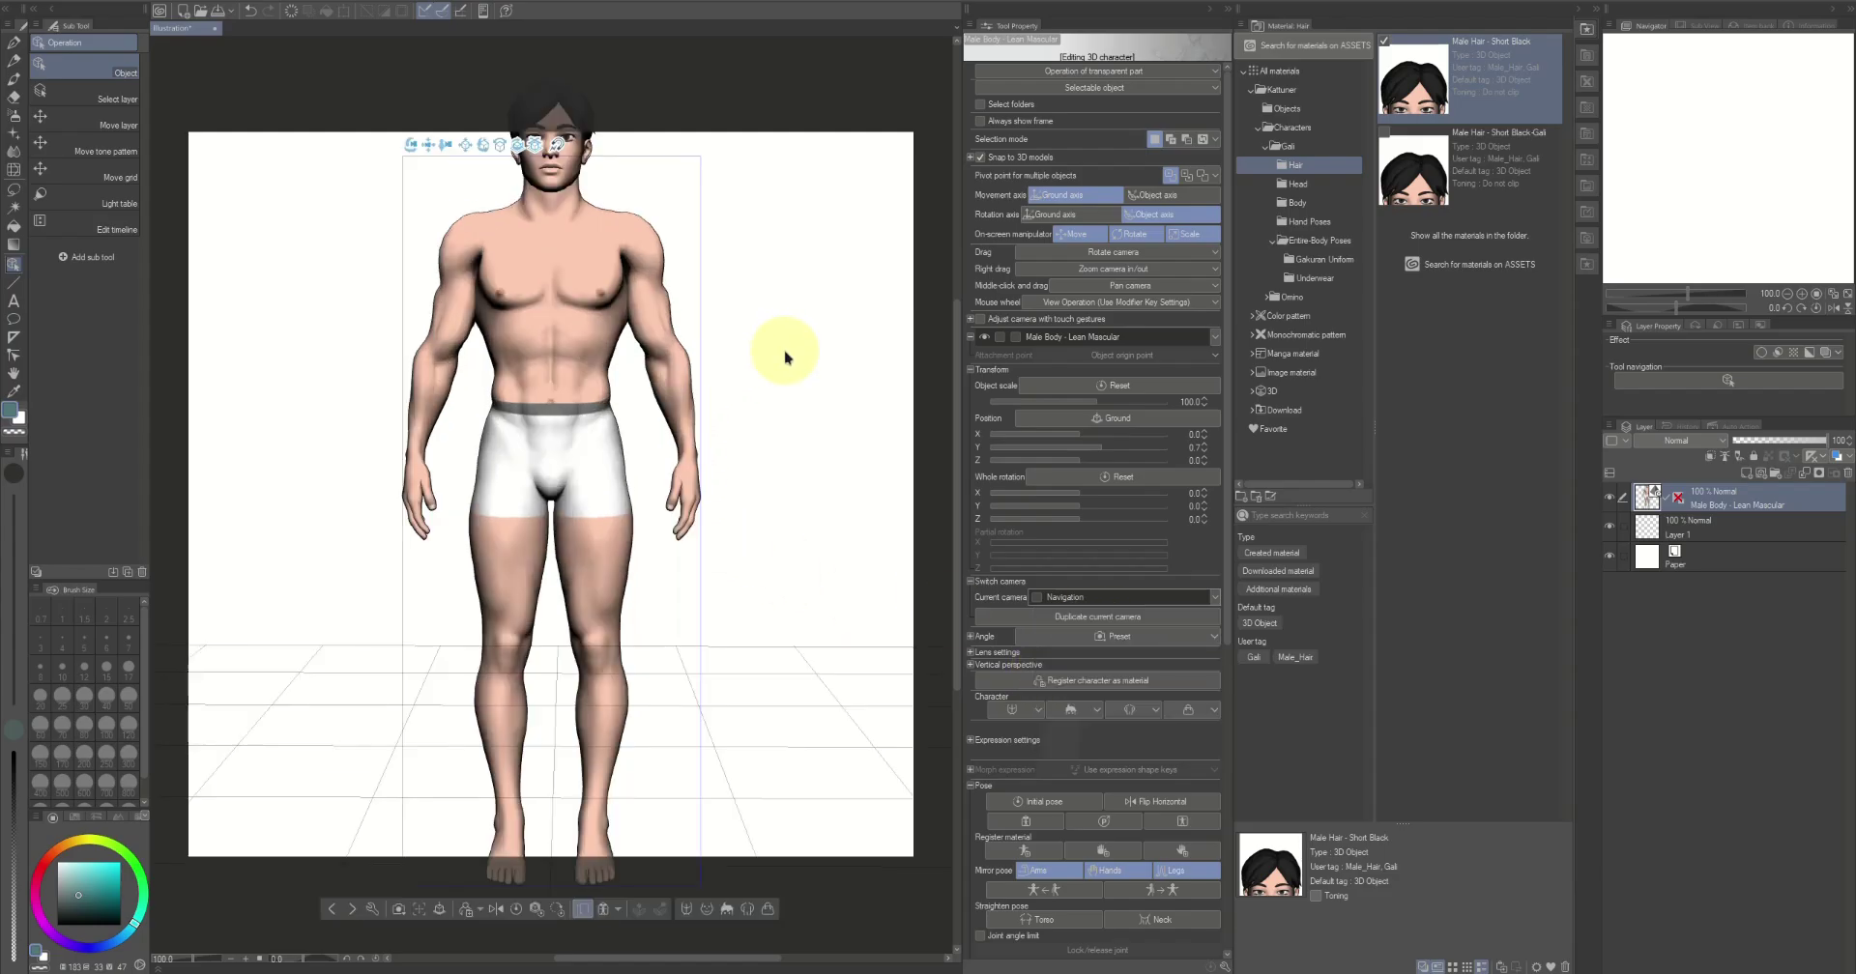
View the character from his right side and rotate his right thigh forward and up
{"action": "left_click_drag", "start_coordinate": [784, 358], "coordinate": [803, 423]}
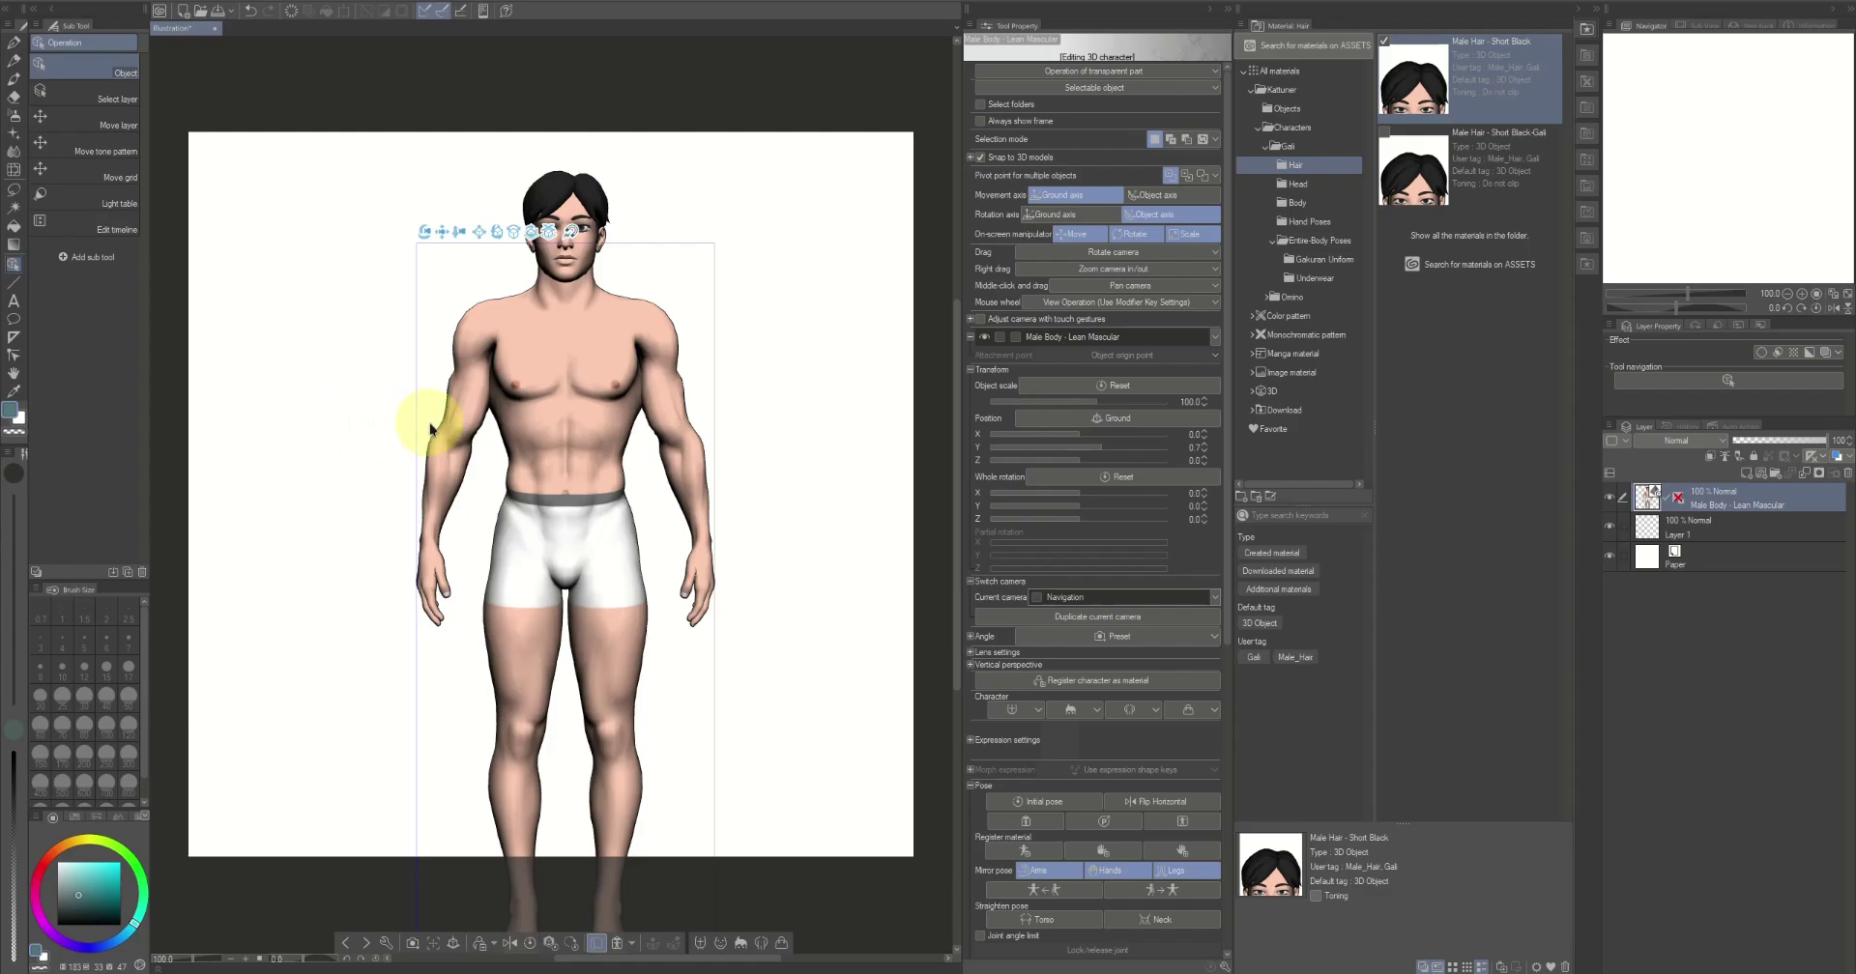
{"action": "left_click_drag", "start_coordinate": [431, 428], "coordinate": [613, 414]}
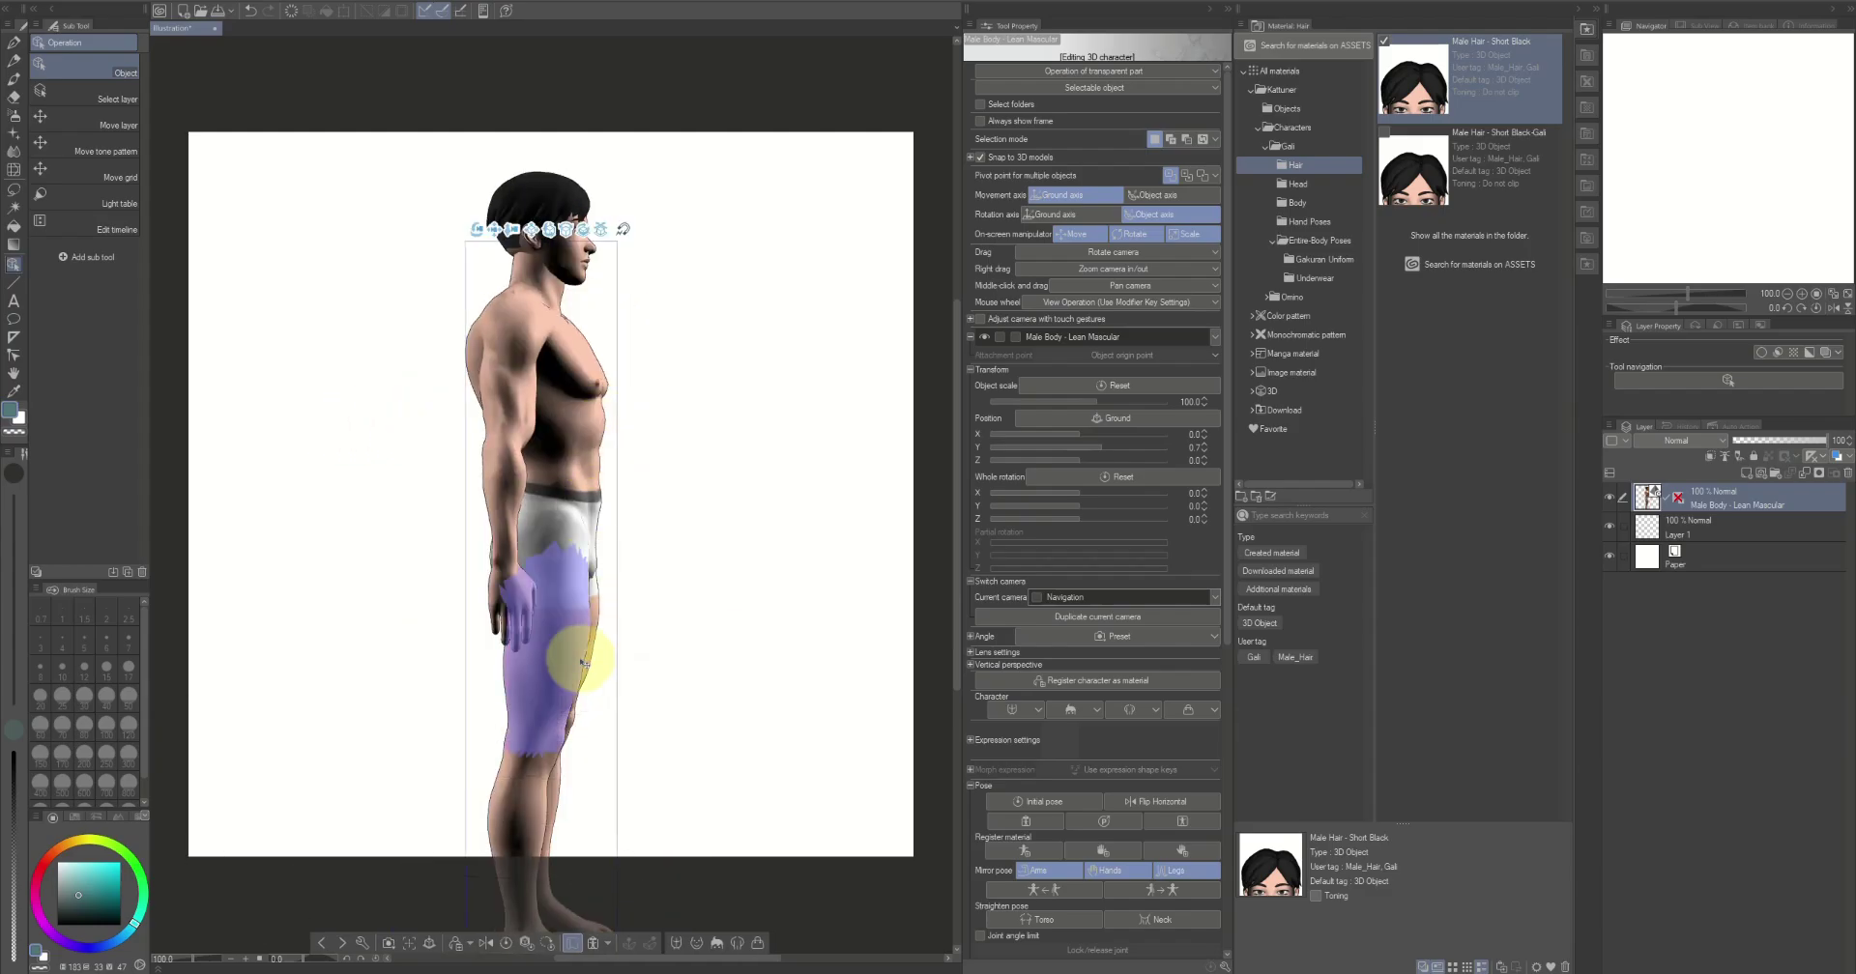
{"action": "left_click", "coordinate": [584, 663]}
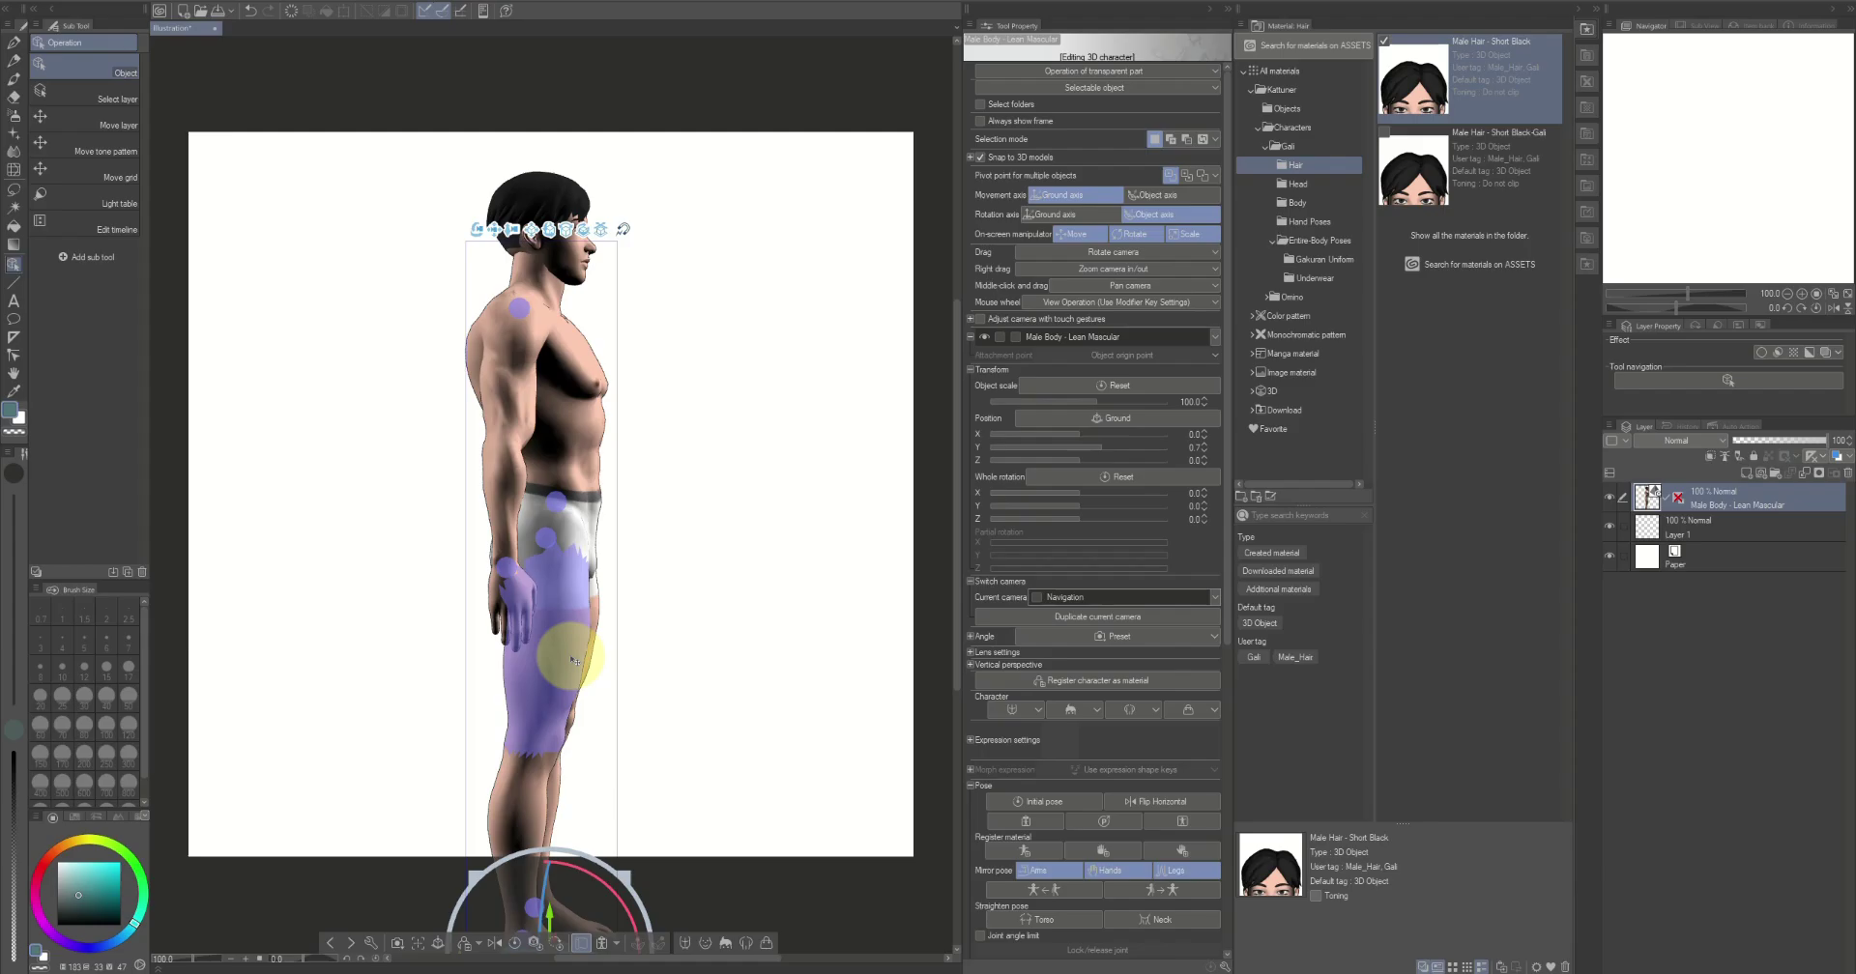
{"action": "left_click", "coordinate": [571, 660]}
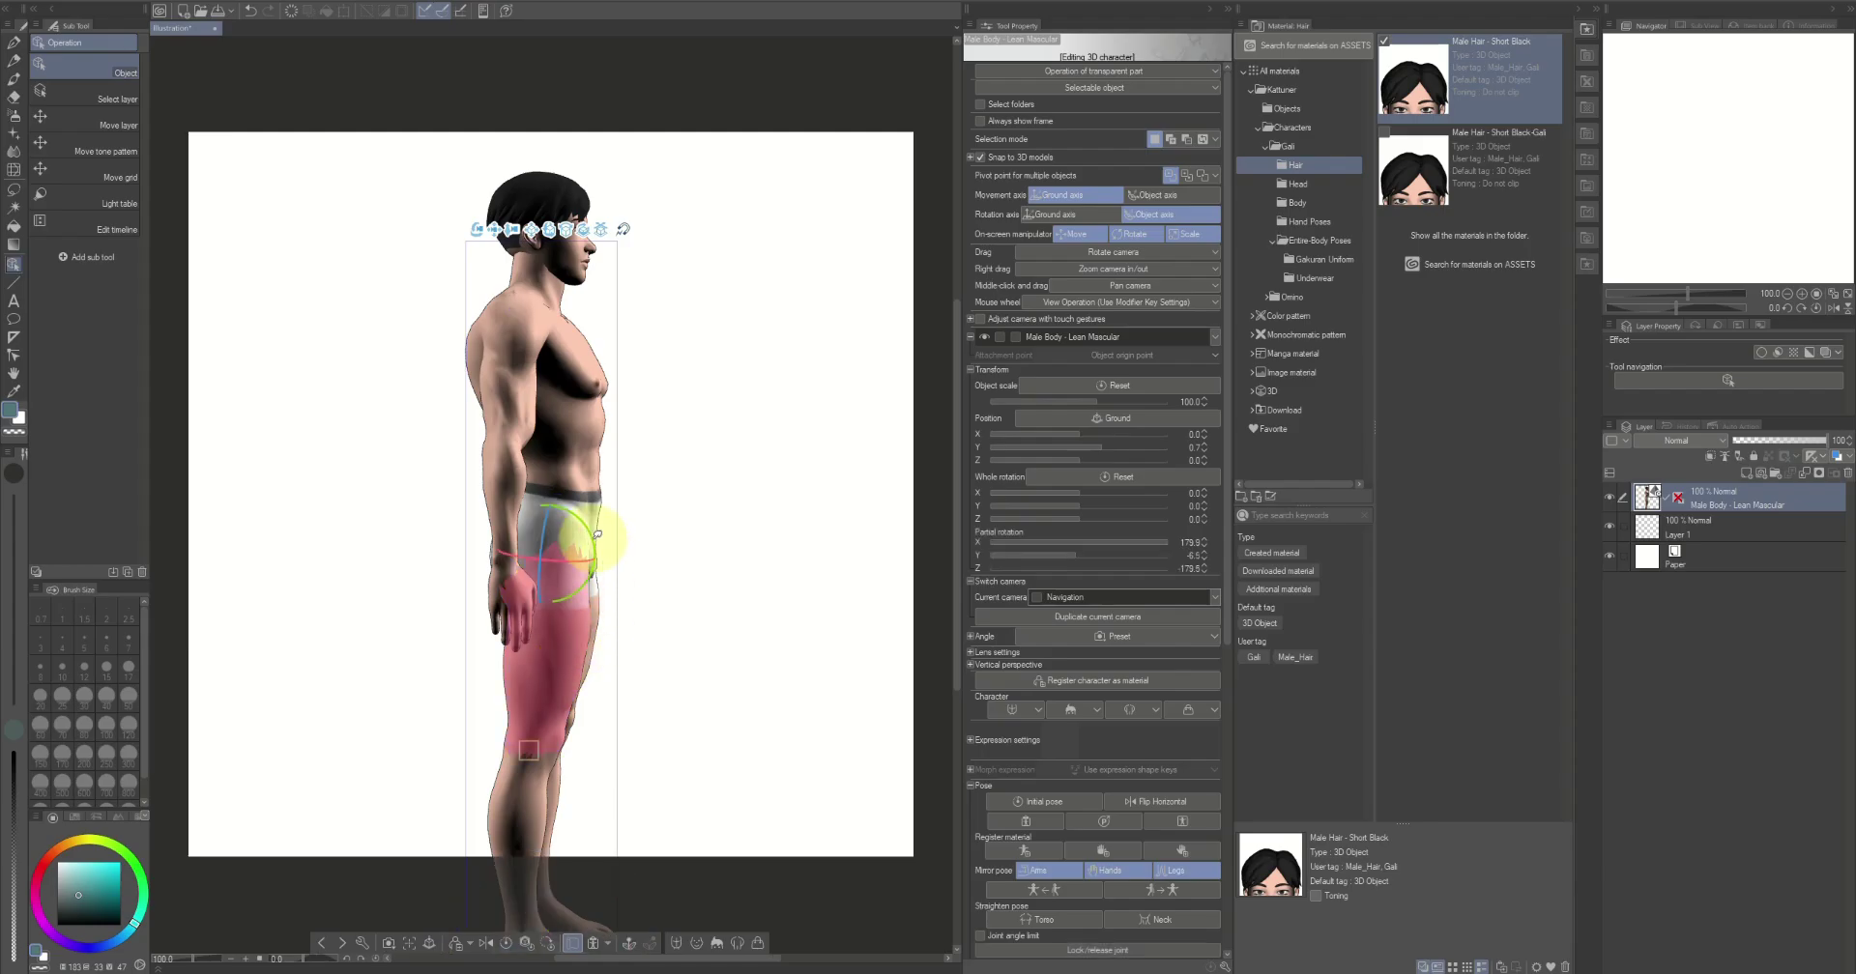
{"action": "left_click_drag", "start_coordinate": [599, 510], "coordinate": [477, 629]}
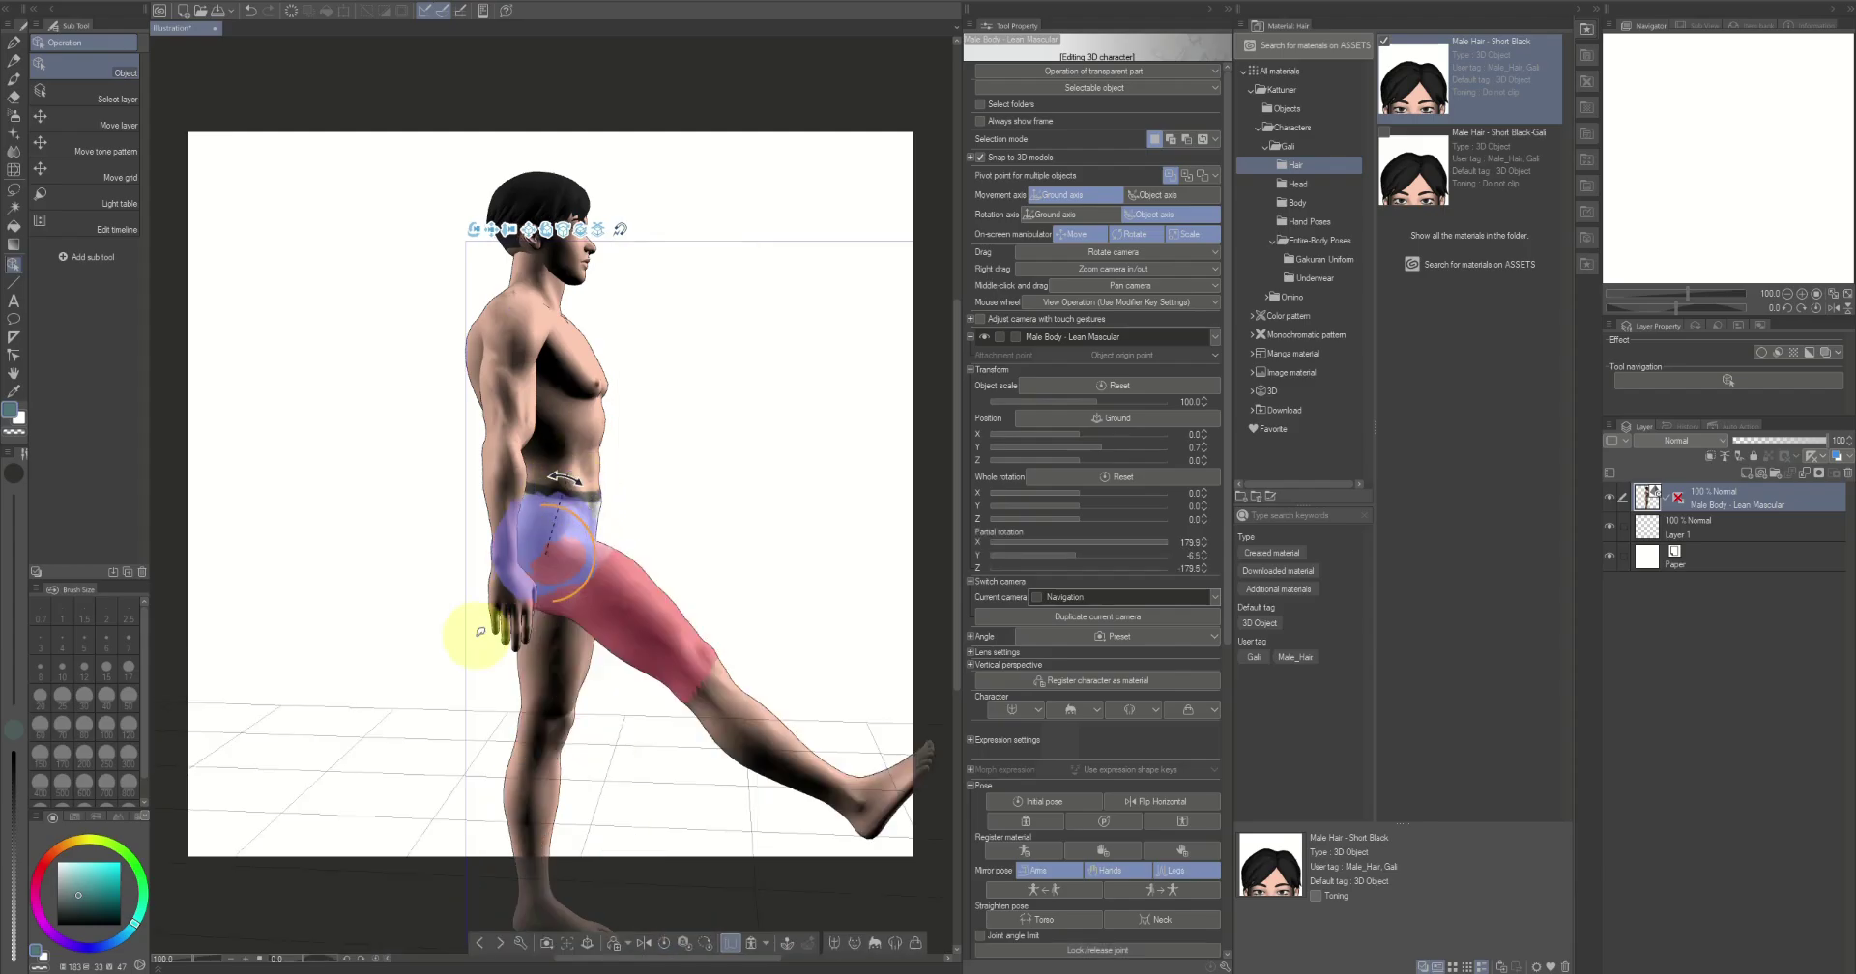
Show the All sides view and move the right foot's controller back toward the body to bend the right knee
{"action": "key", "text": "F9"}
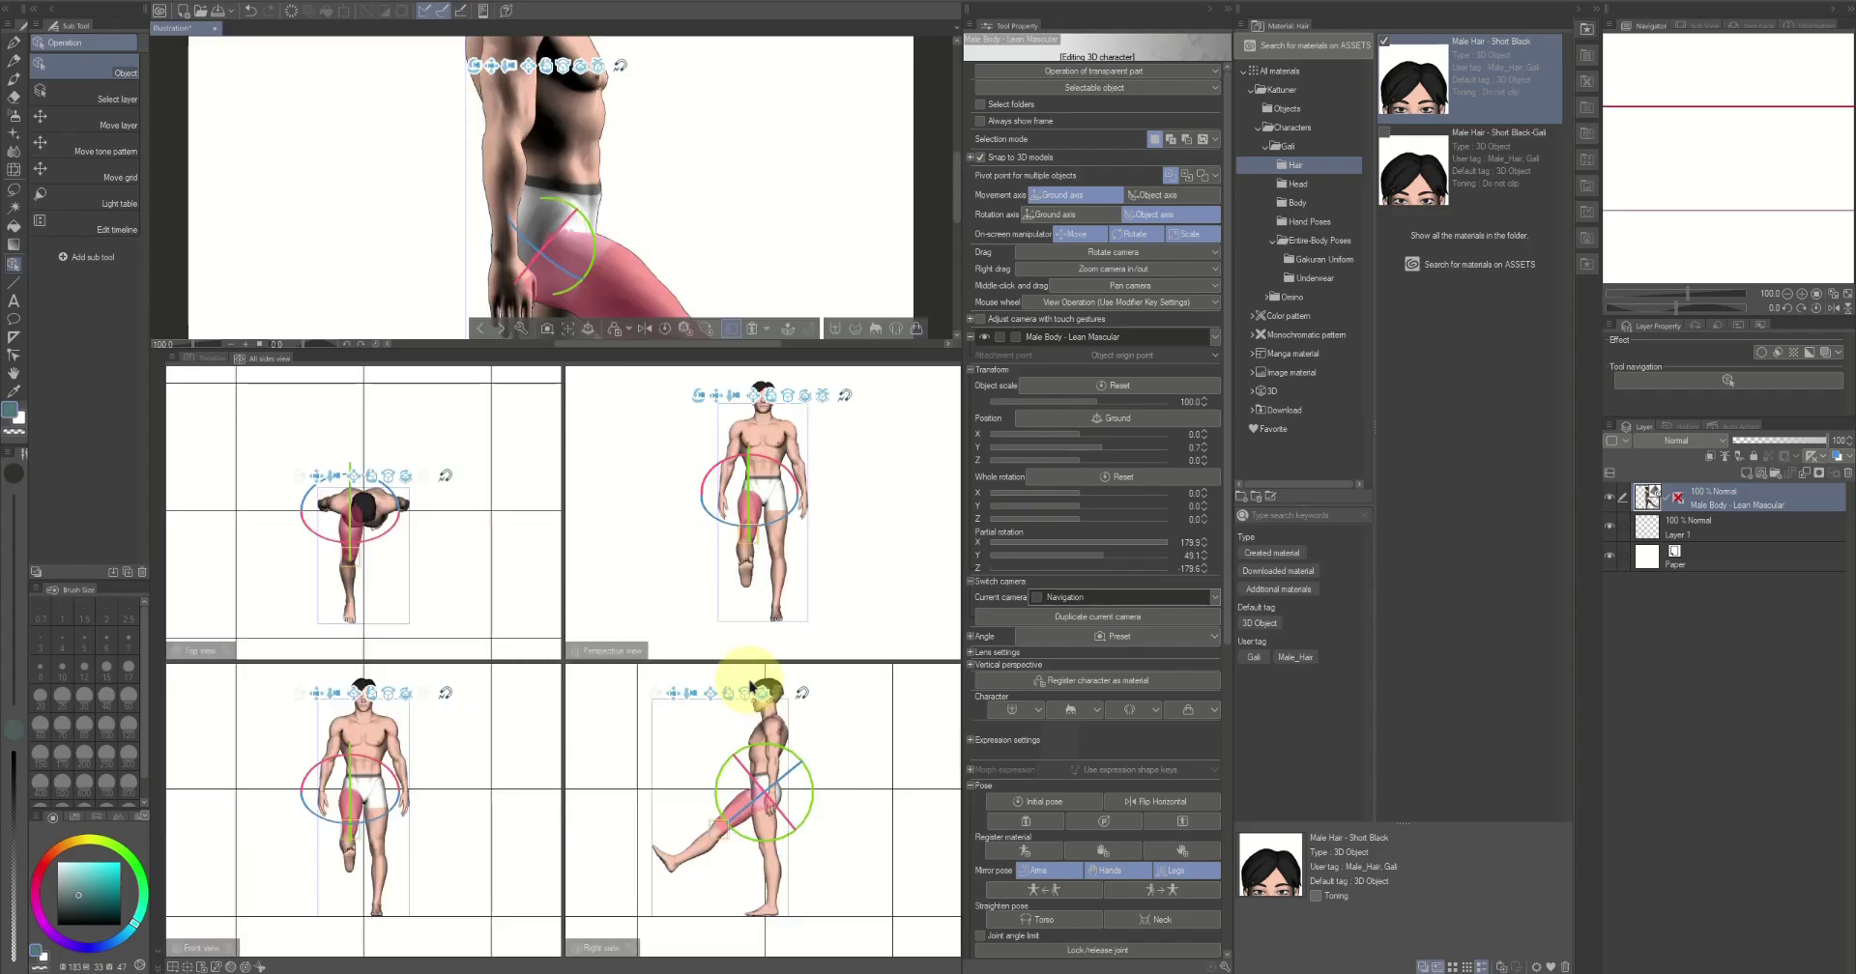
{"action": "left_click", "coordinate": [734, 806]}
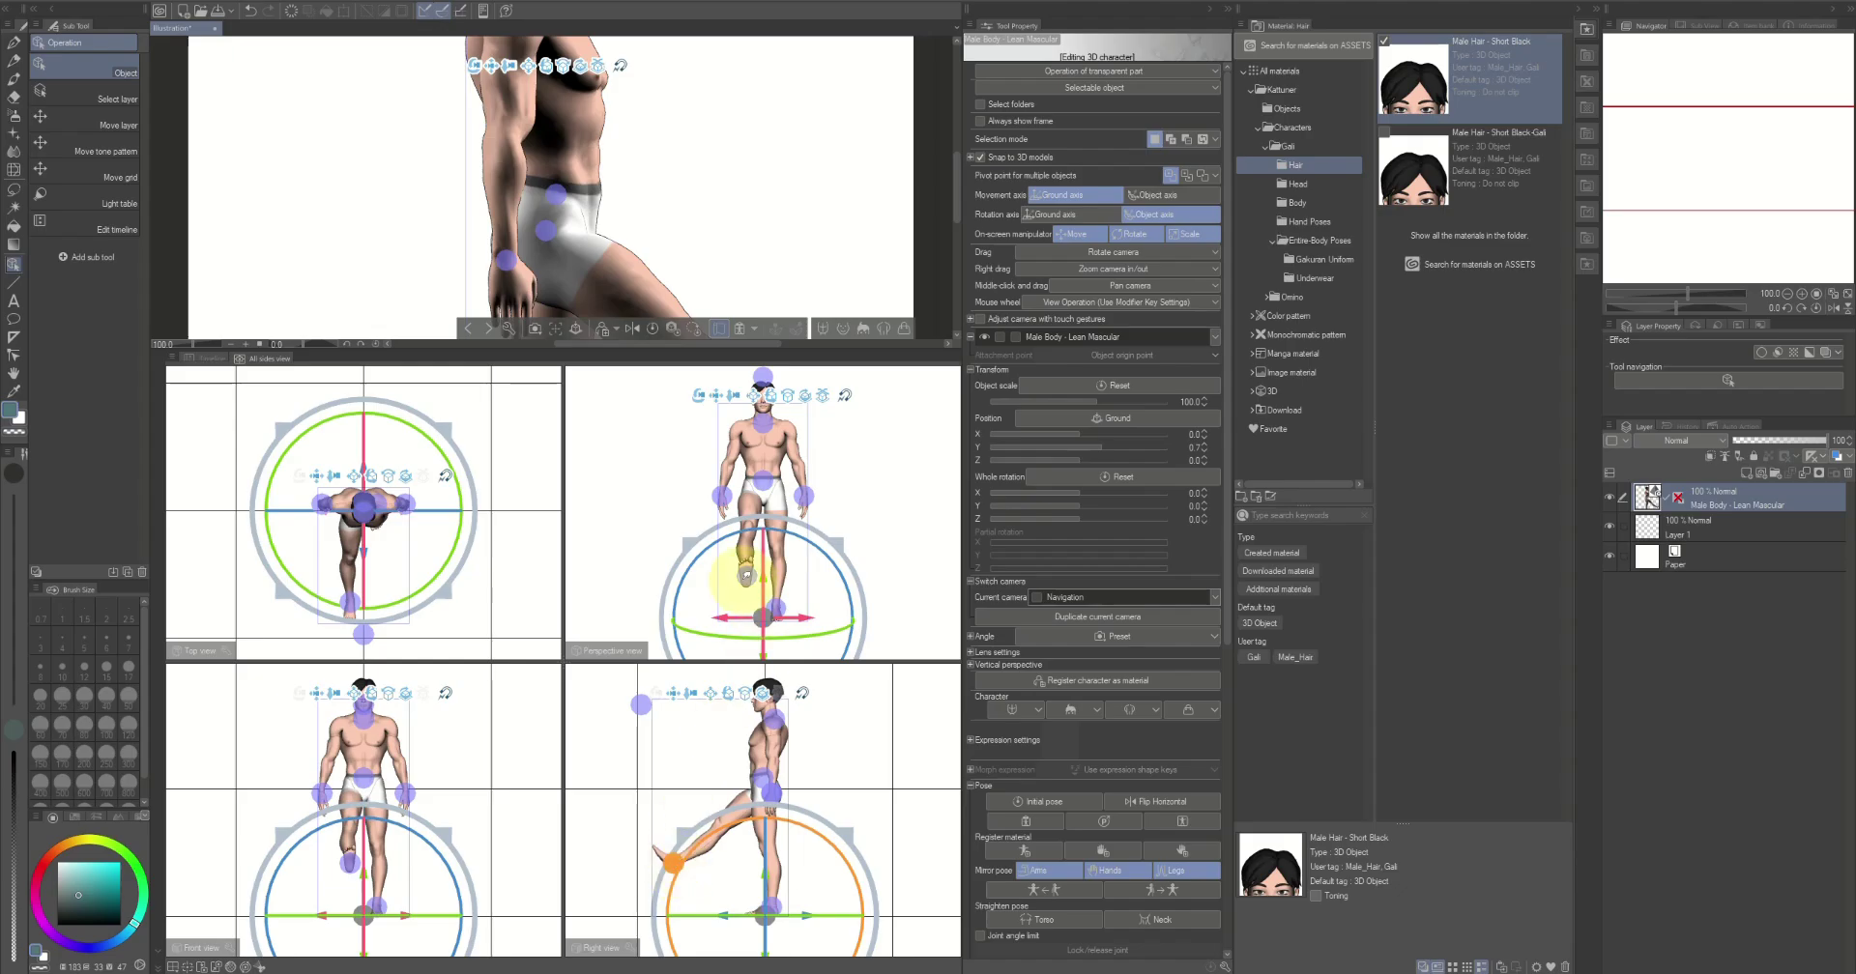
{"action": "left_click", "coordinate": [746, 576]}
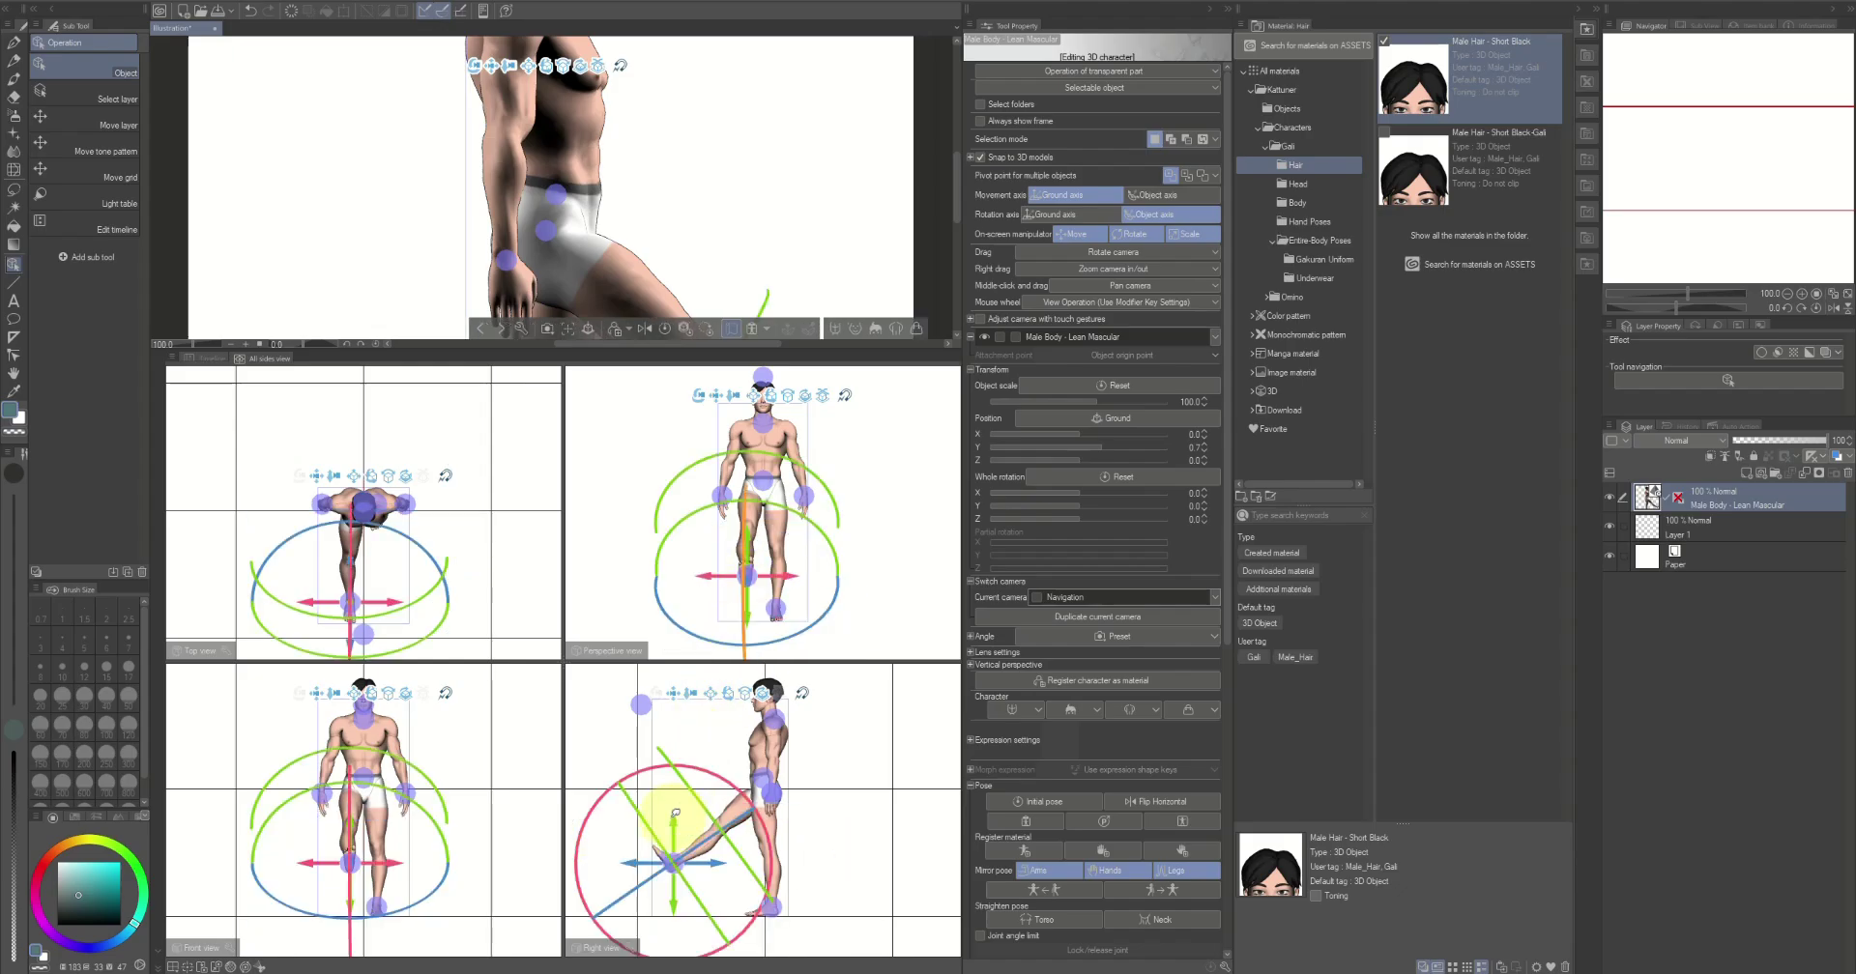
{"action": "left_click_drag", "start_coordinate": [679, 796], "coordinate": [739, 816]}
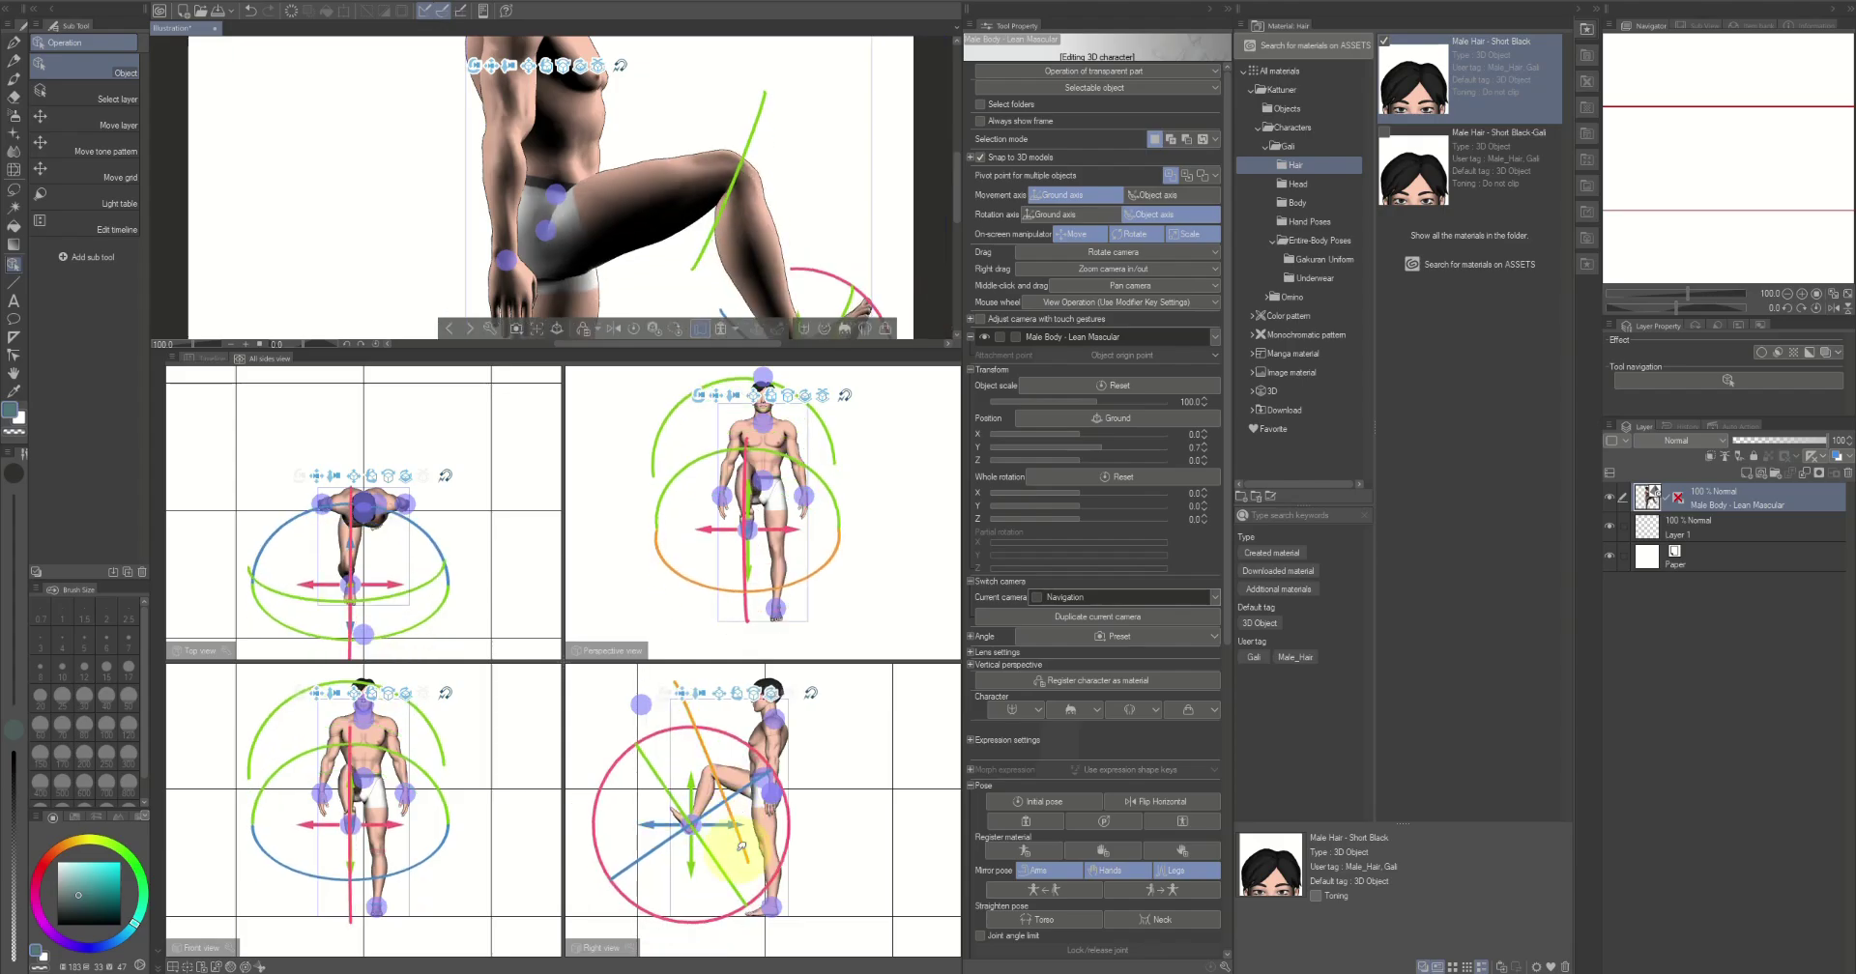
Move the left foot's controller backward and up in the side view, and rotate the left foot at the ankle
{"action": "left_click", "coordinate": [779, 902]}
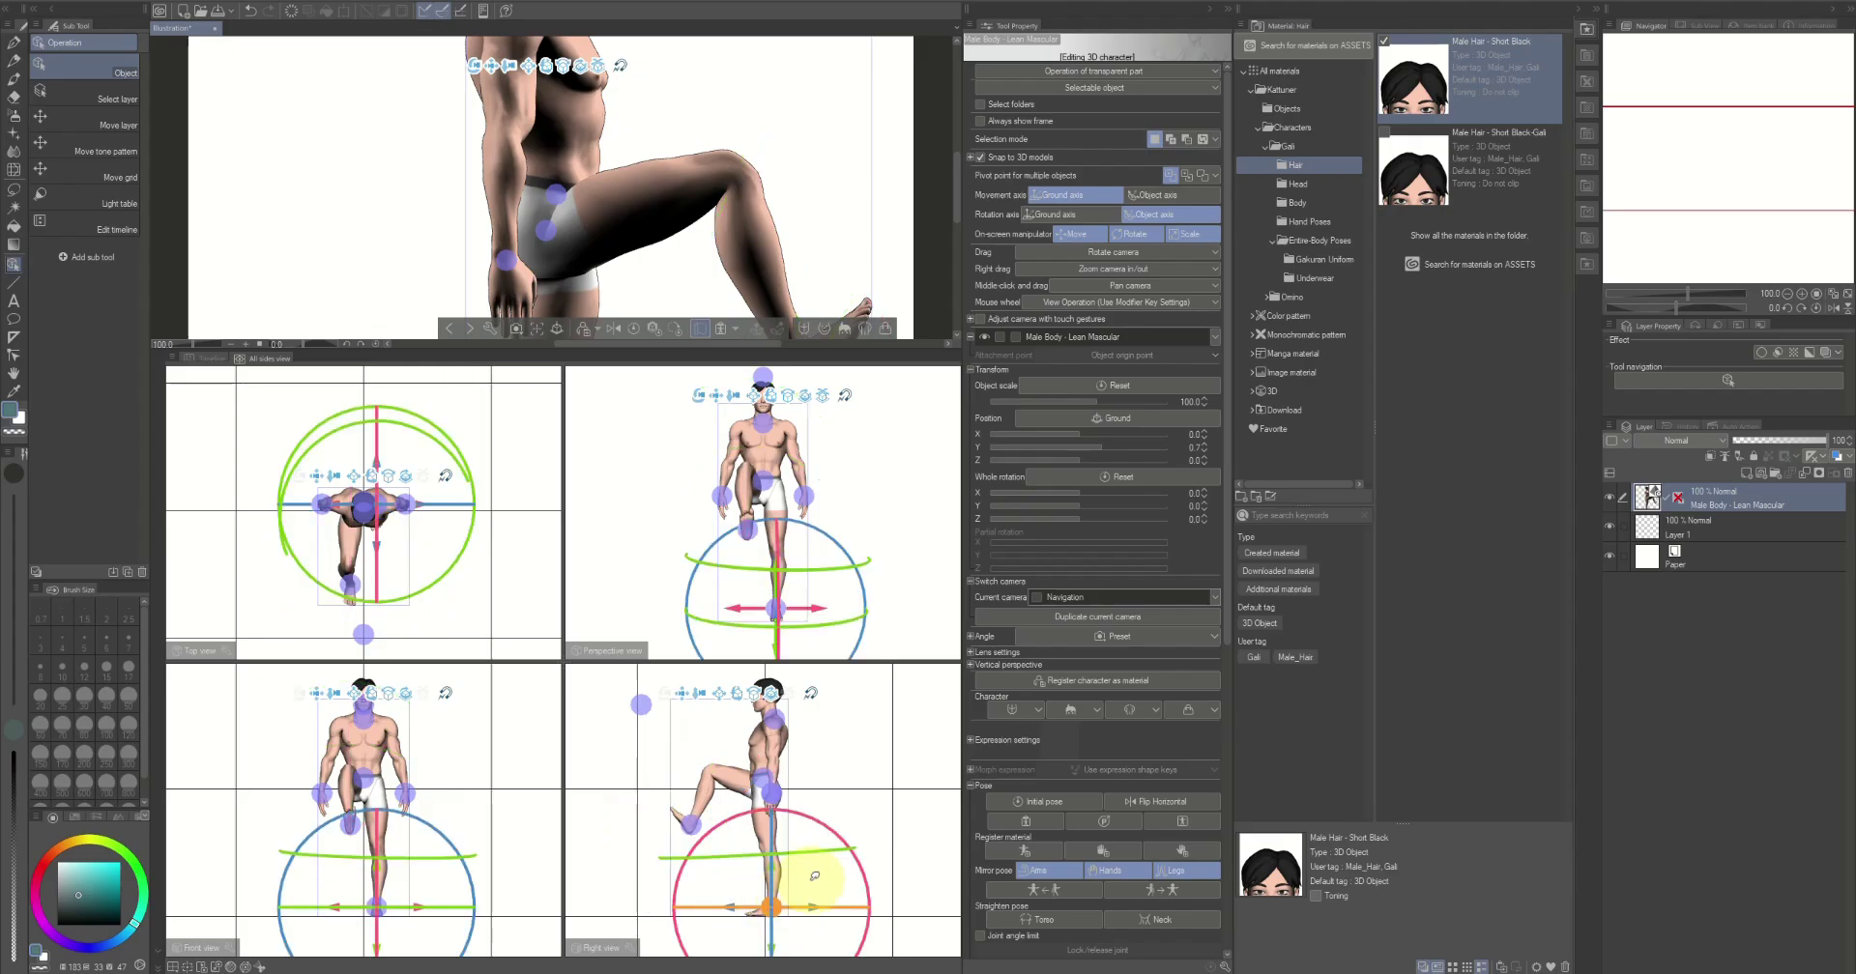
{"action": "left_click_drag", "start_coordinate": [817, 873], "coordinate": [832, 774]}
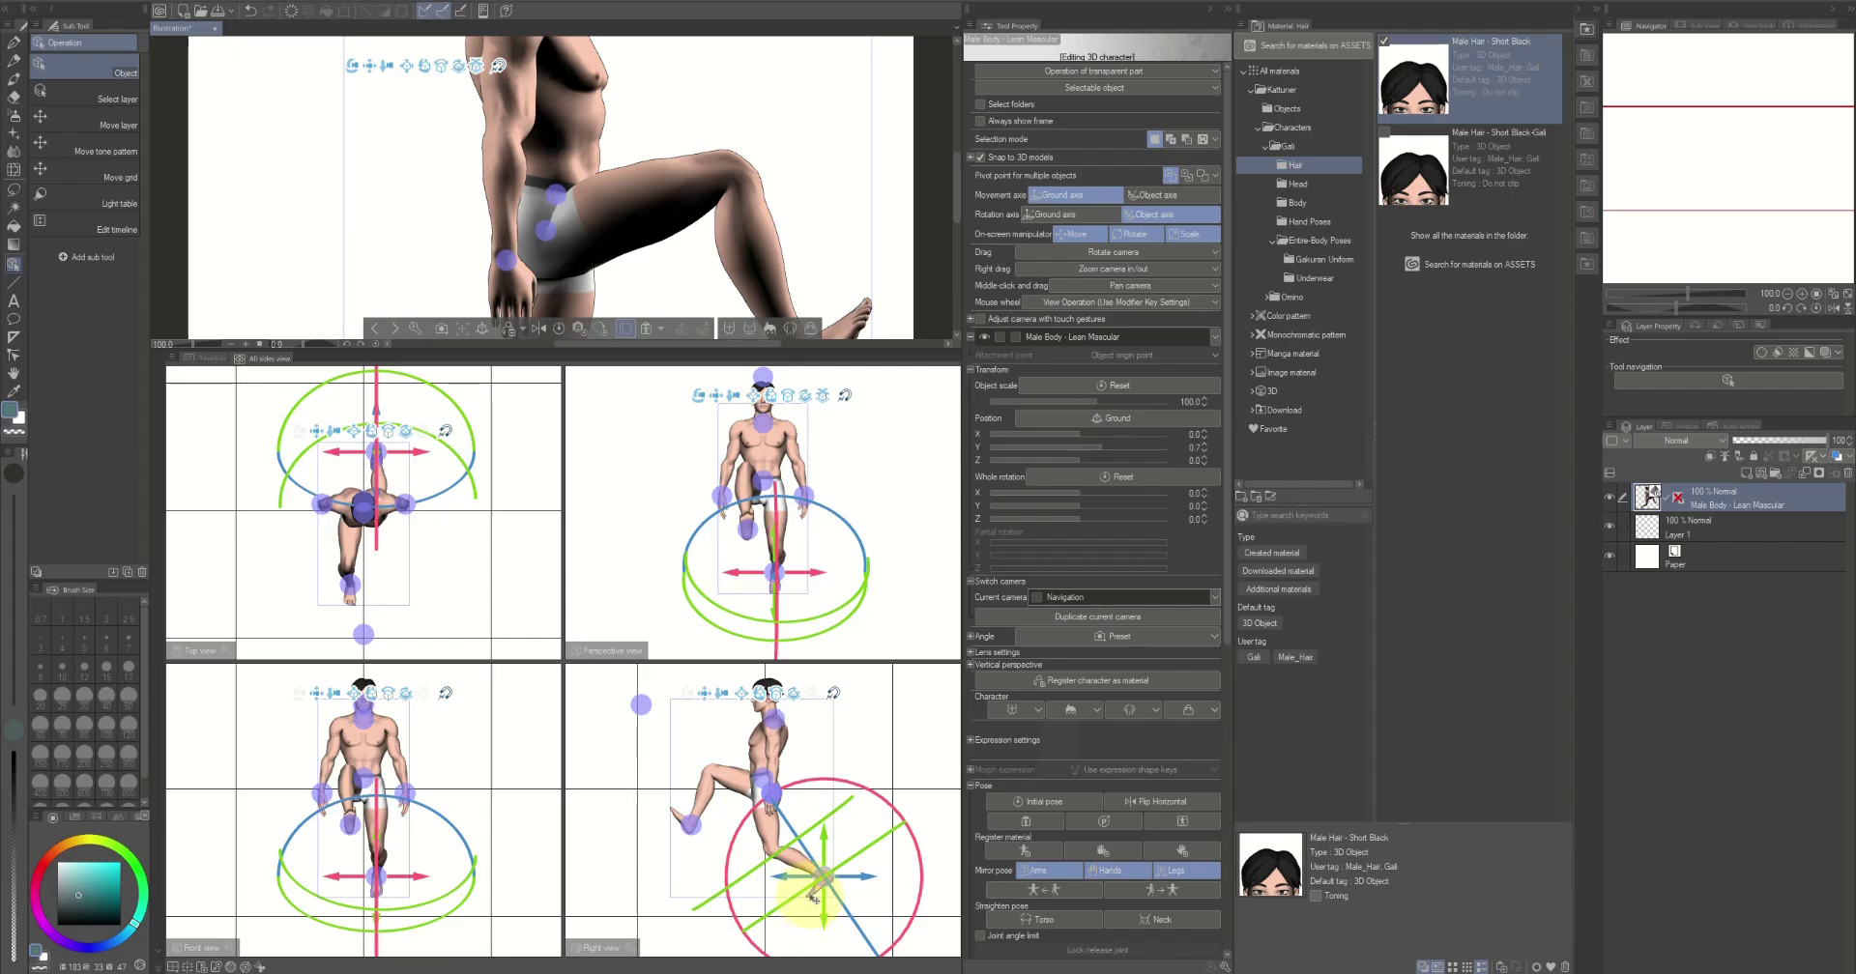
{"action": "left_click", "coordinate": [814, 897]}
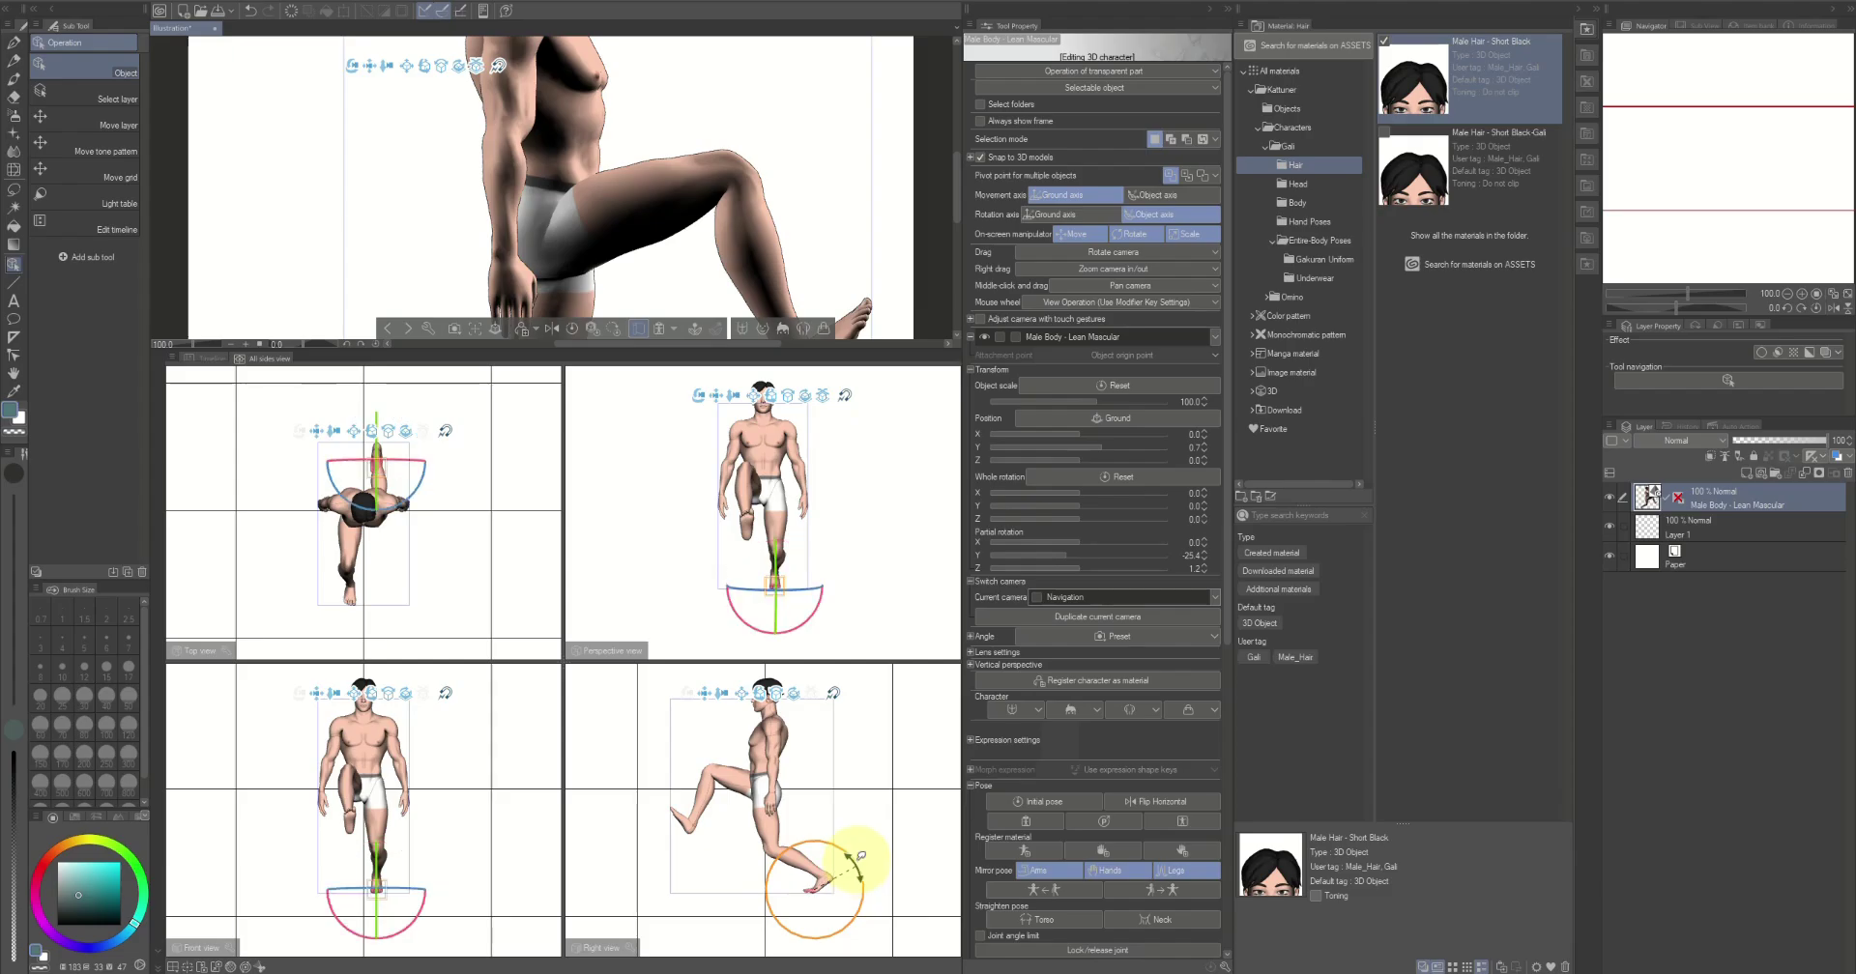
{"action": "left_click_drag", "start_coordinate": [859, 857], "coordinate": [862, 860]}
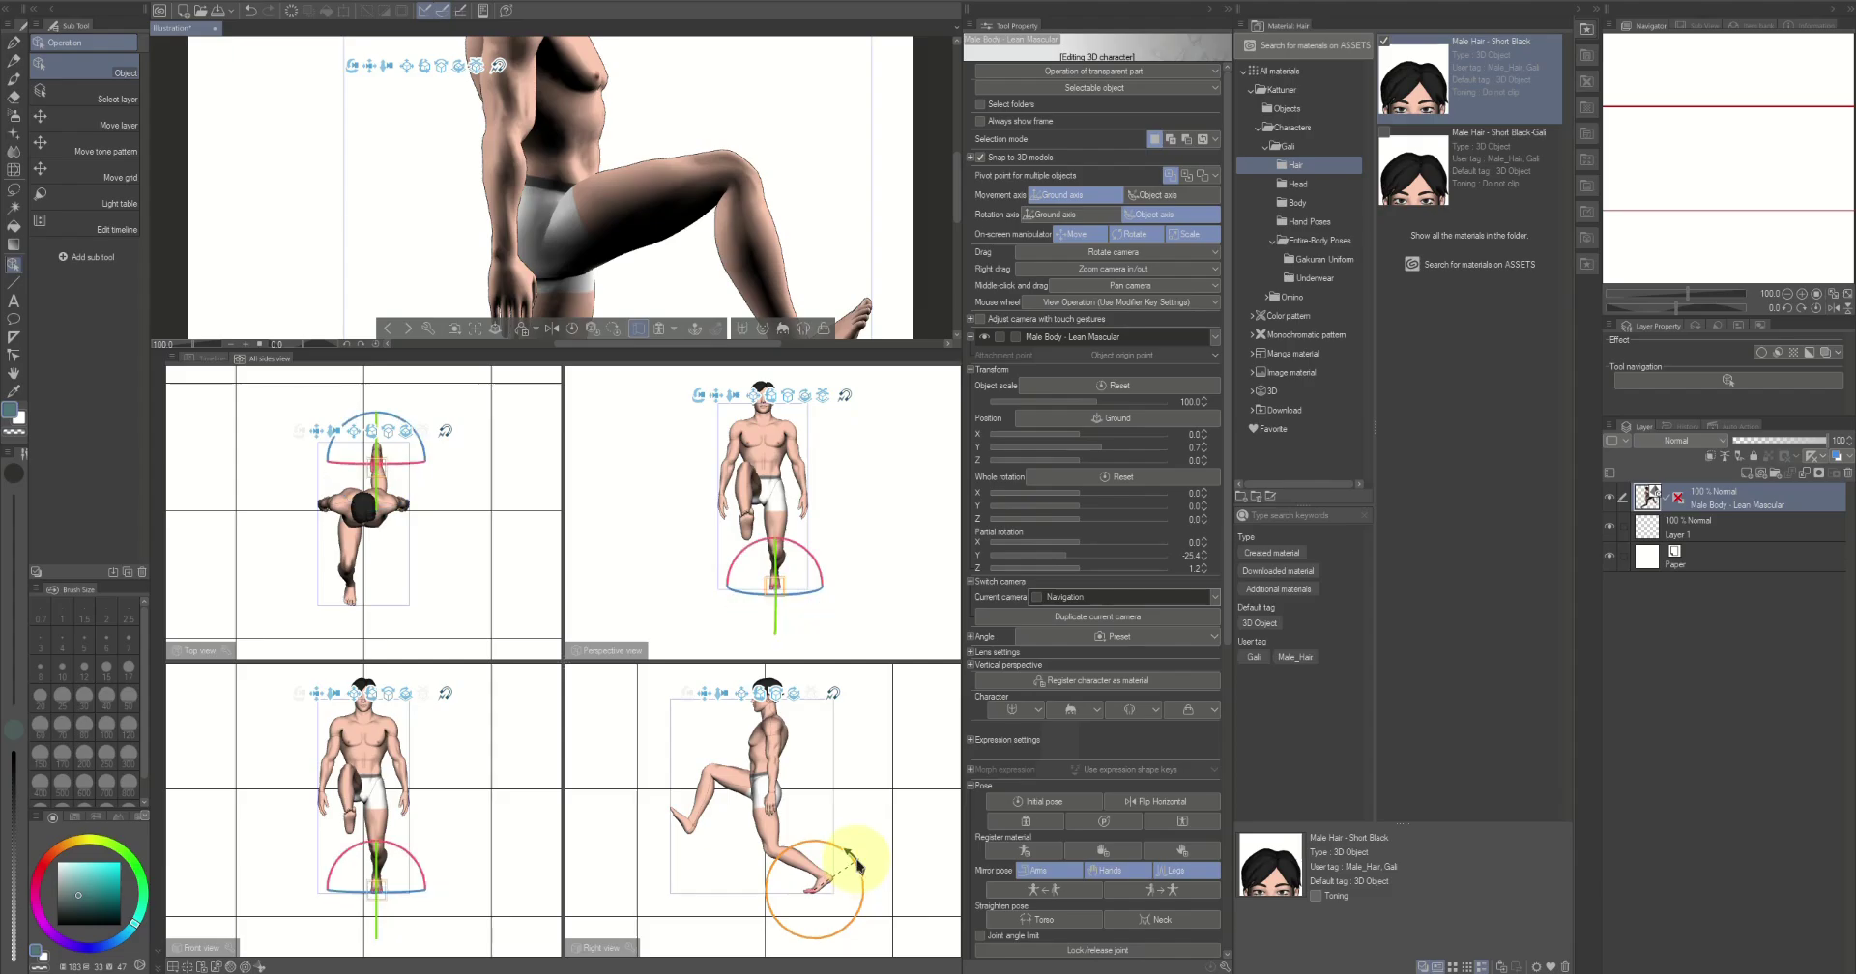
Close the All sides view and swing the left lower leg outward from the front view
{"action": "left_click", "coordinate": [159, 967]}
{"action": "left_click_drag", "start_coordinate": [606, 697], "coordinate": [470, 750]}
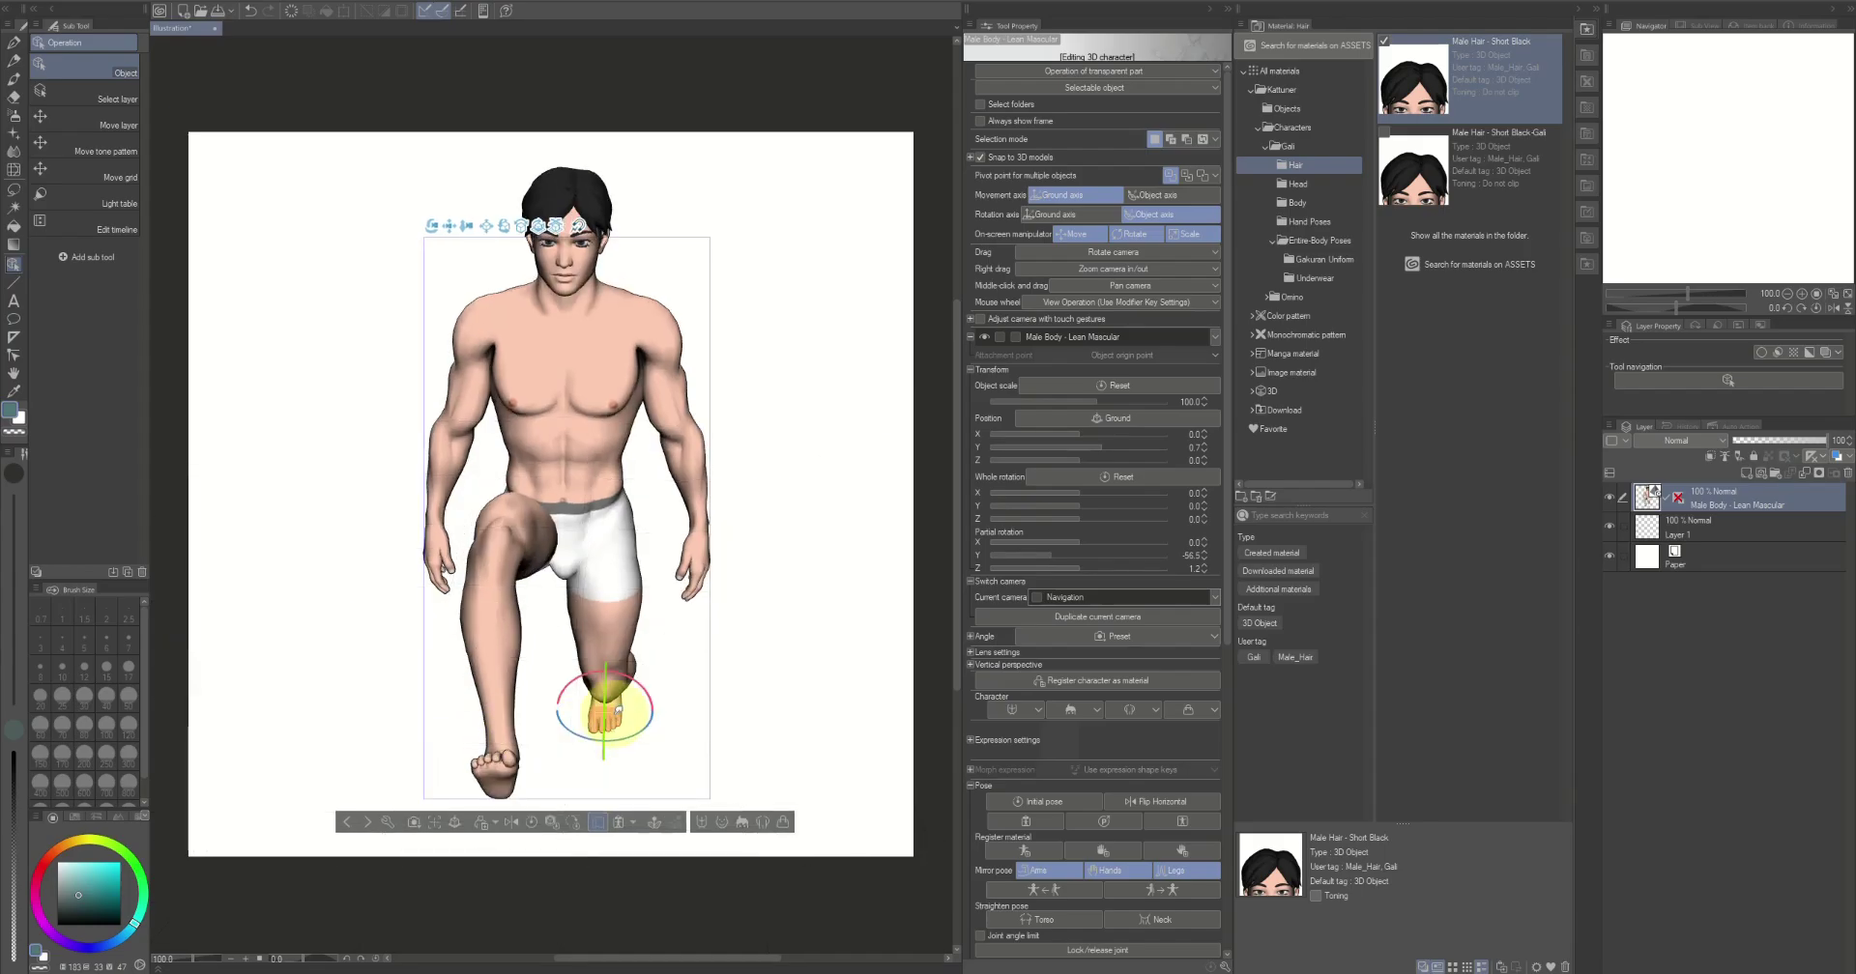
{"action": "left_click", "coordinate": [715, 670]}
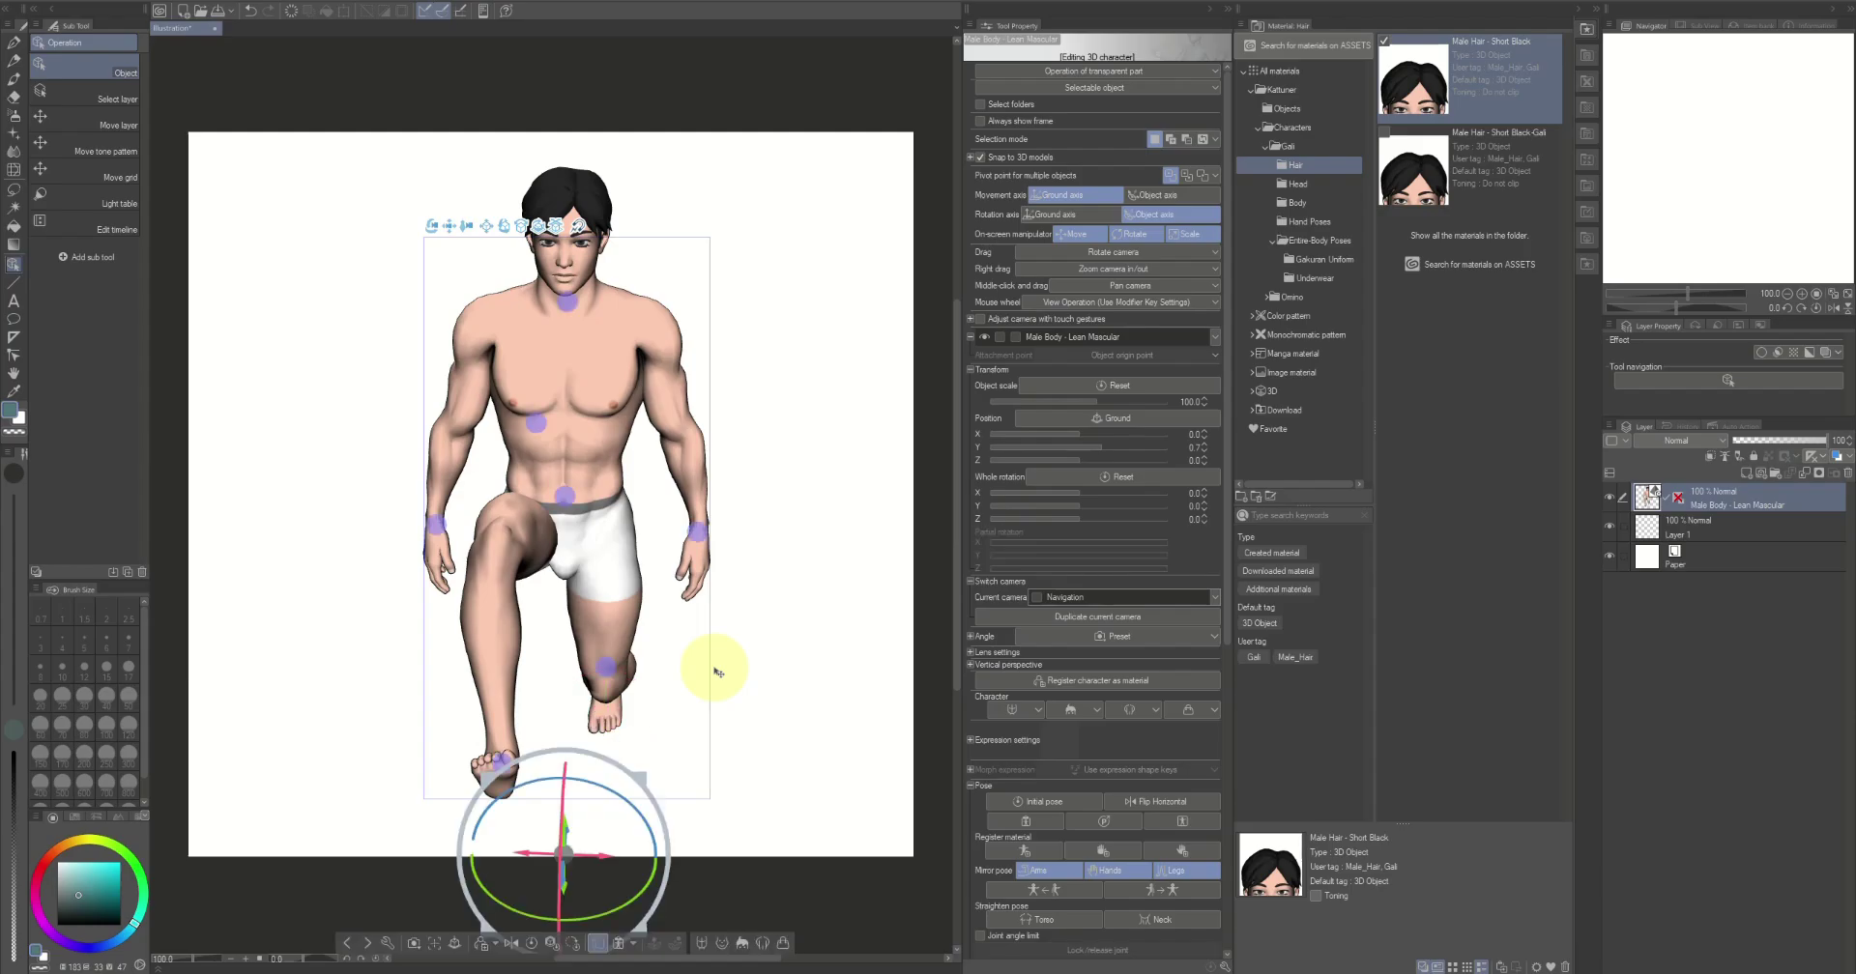
{"action": "left_click", "coordinate": [611, 665]}
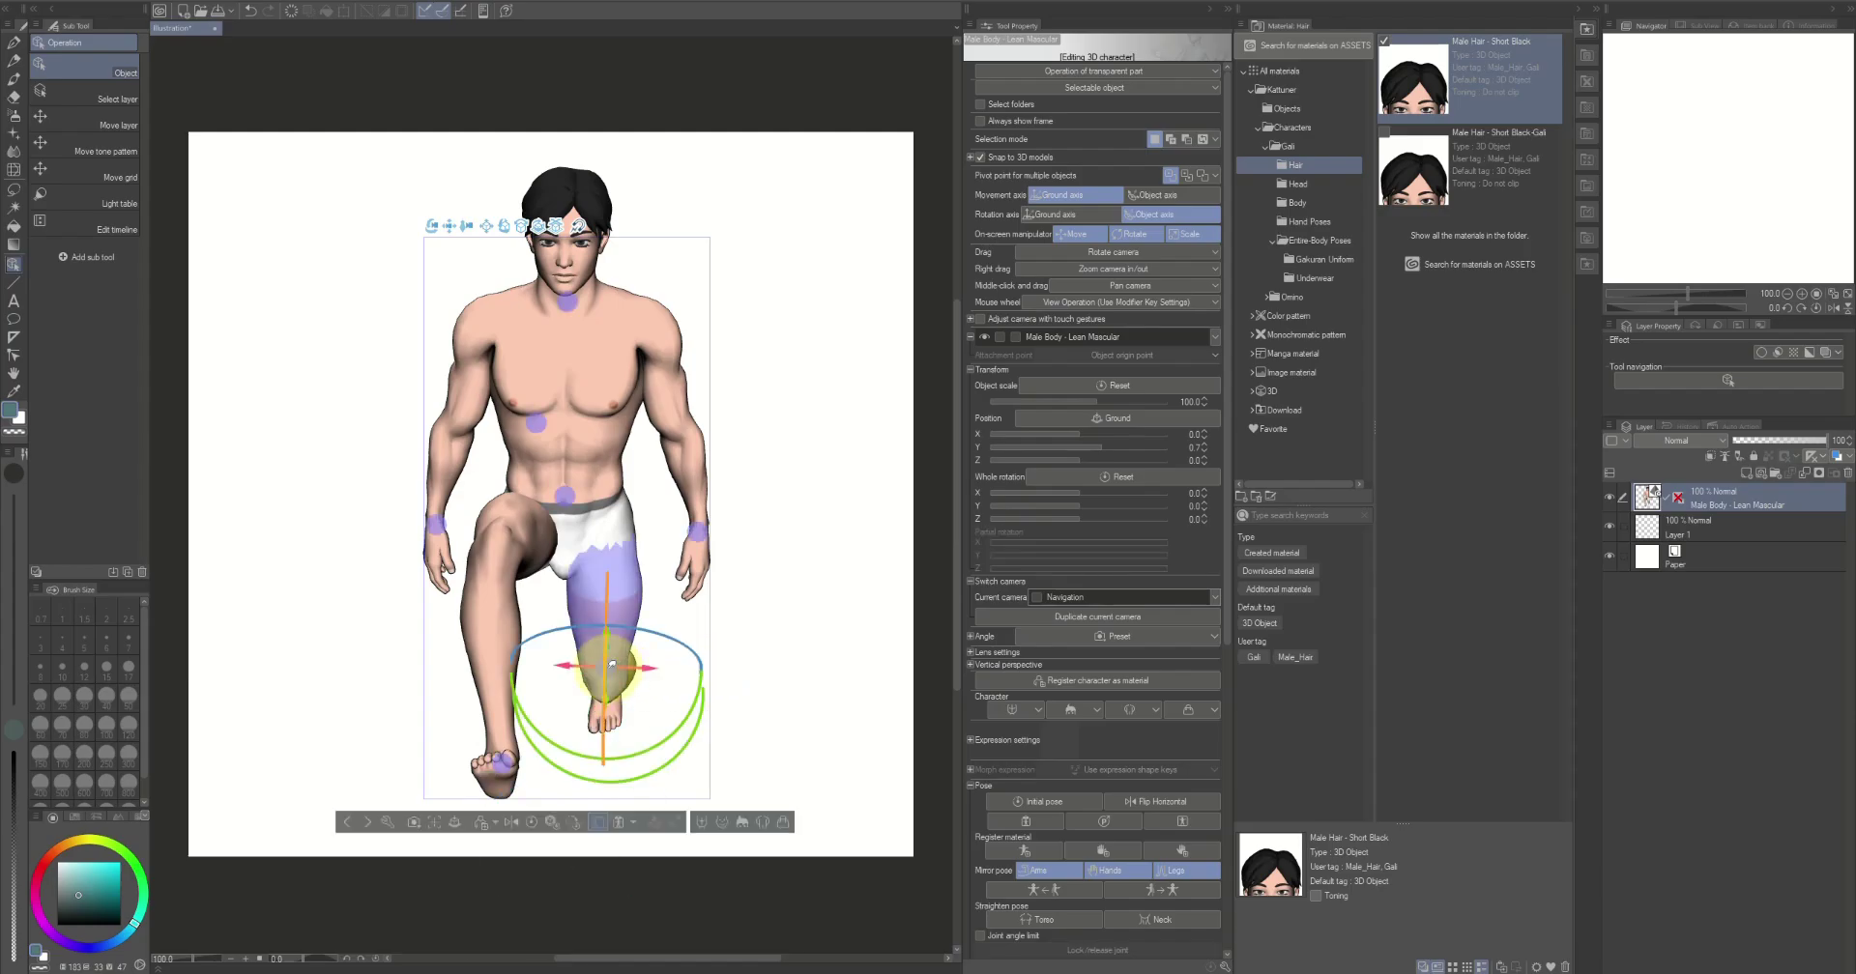
{"action": "left_click_drag", "start_coordinate": [674, 664], "coordinate": [700, 763]}
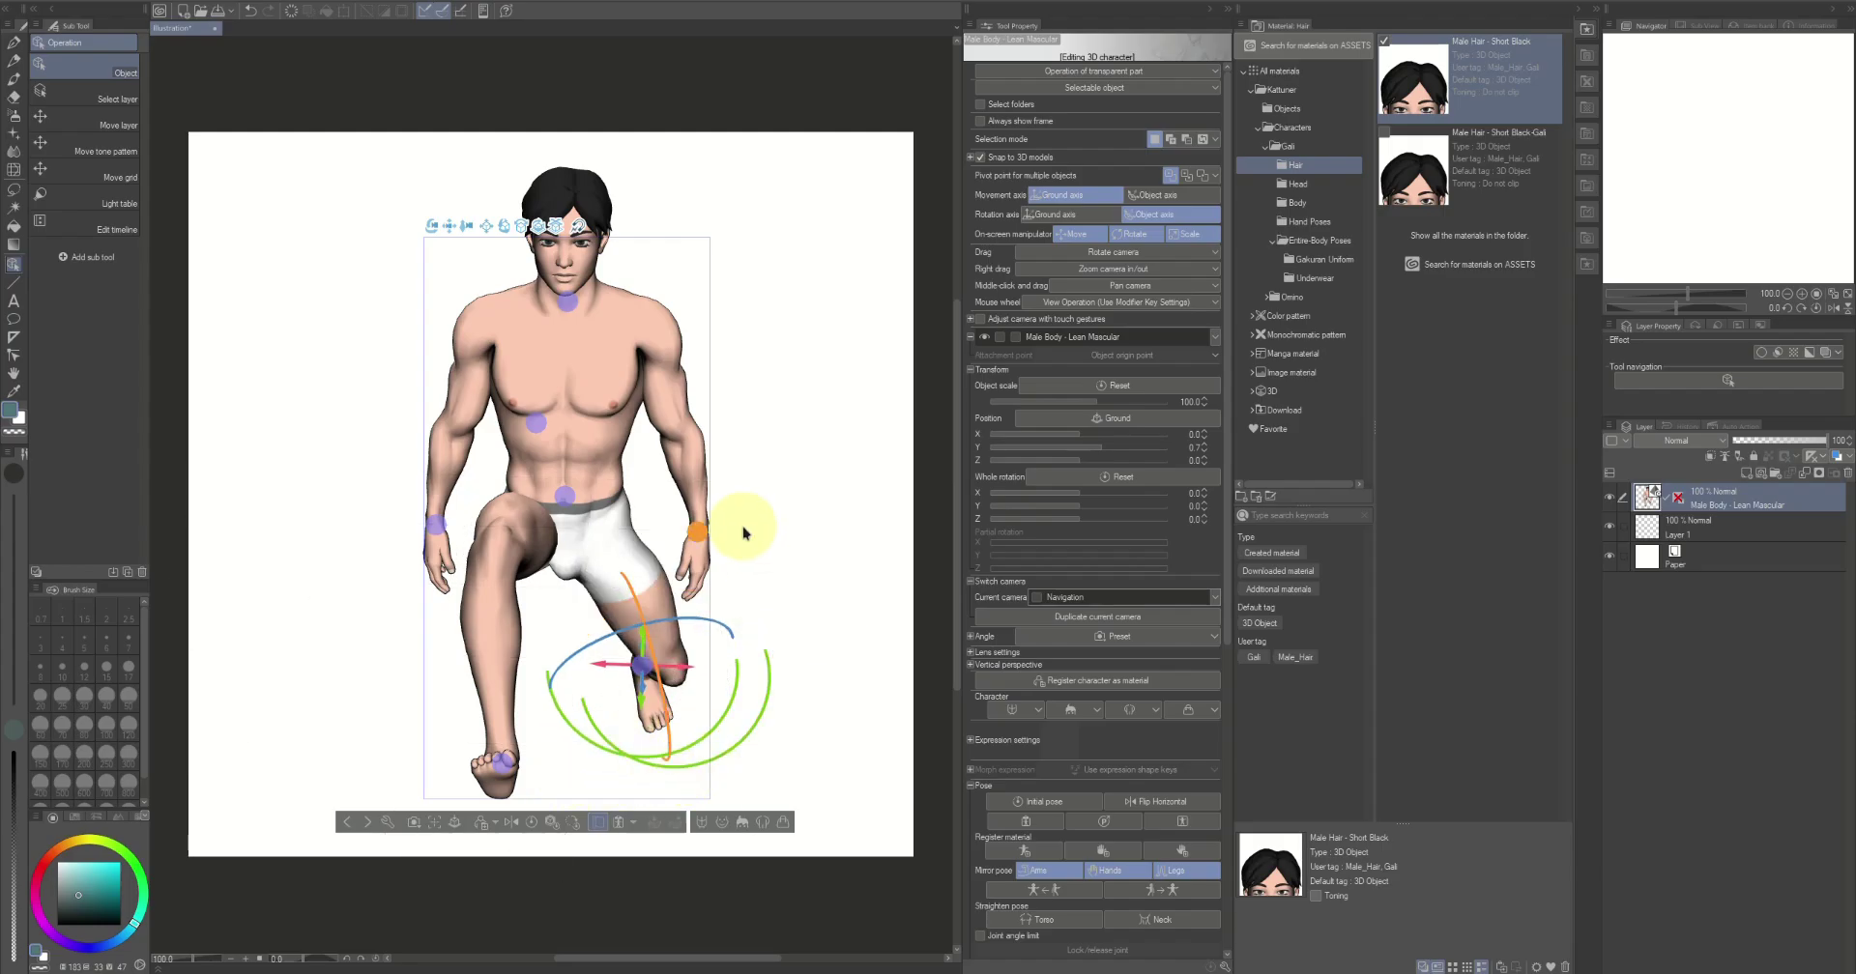
From a side view, bend the character's waist and chest forward
{"action": "left_click_drag", "start_coordinate": [692, 535], "coordinate": [522, 473]}
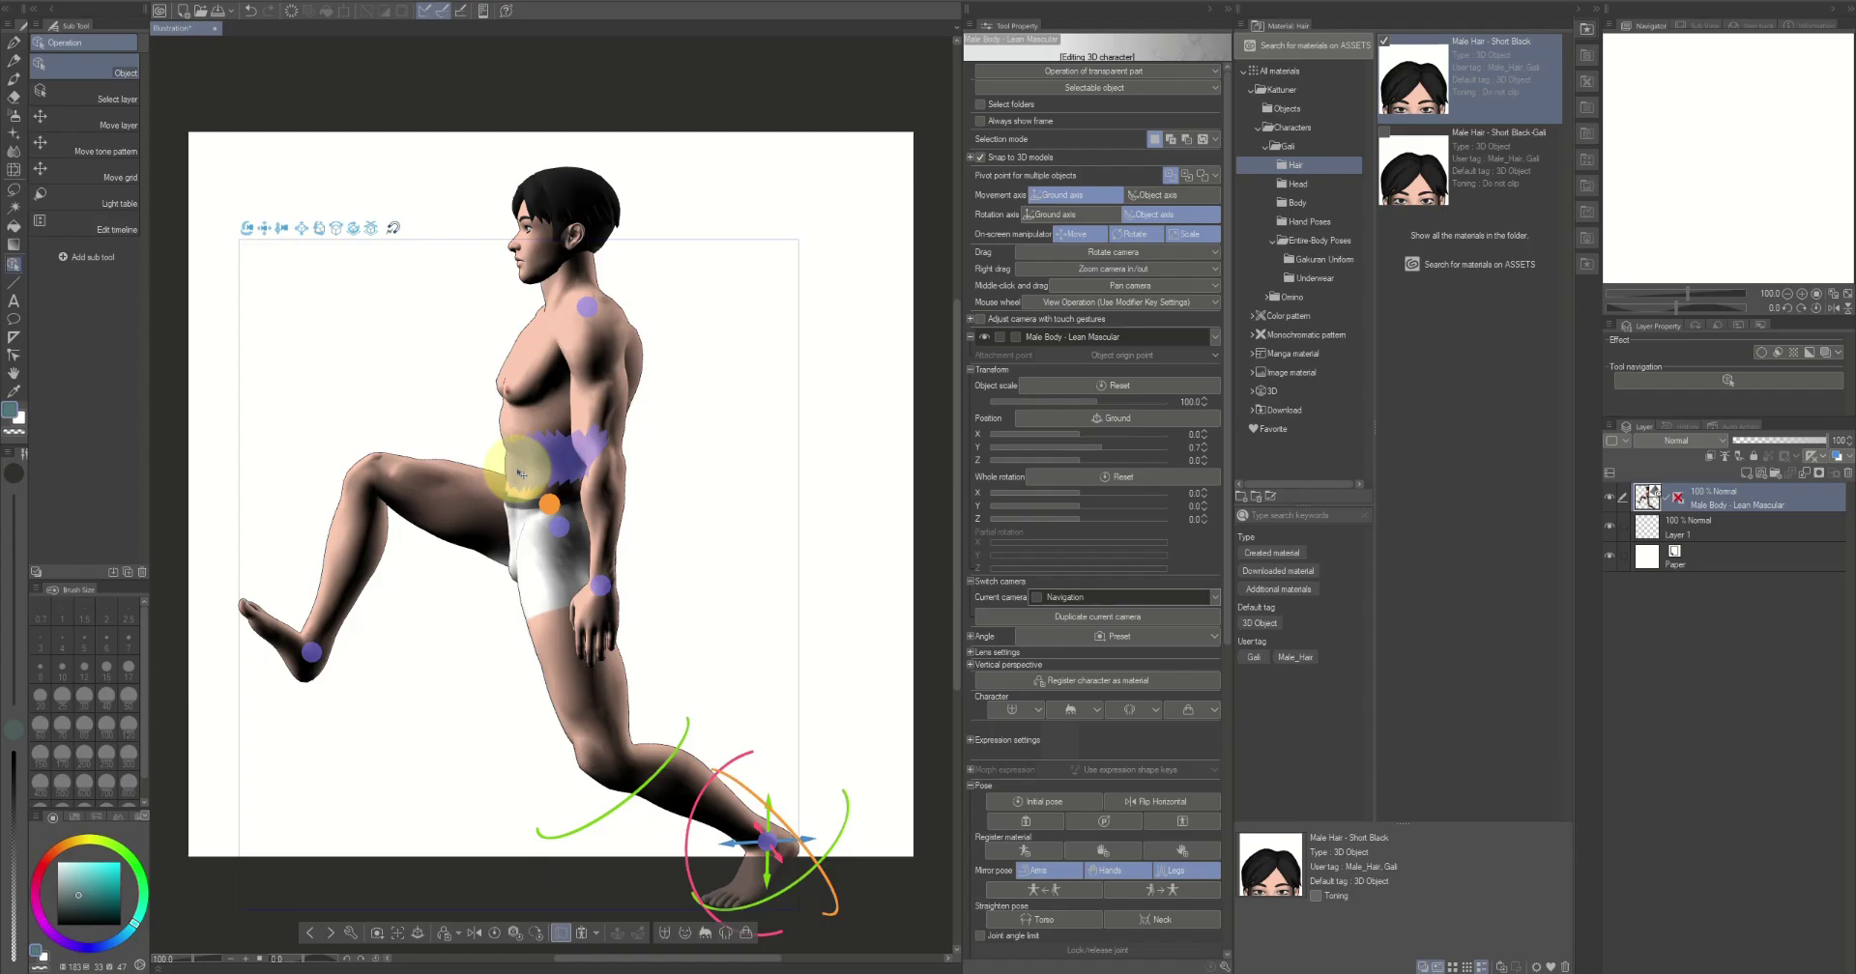
{"action": "left_click", "coordinate": [519, 472]}
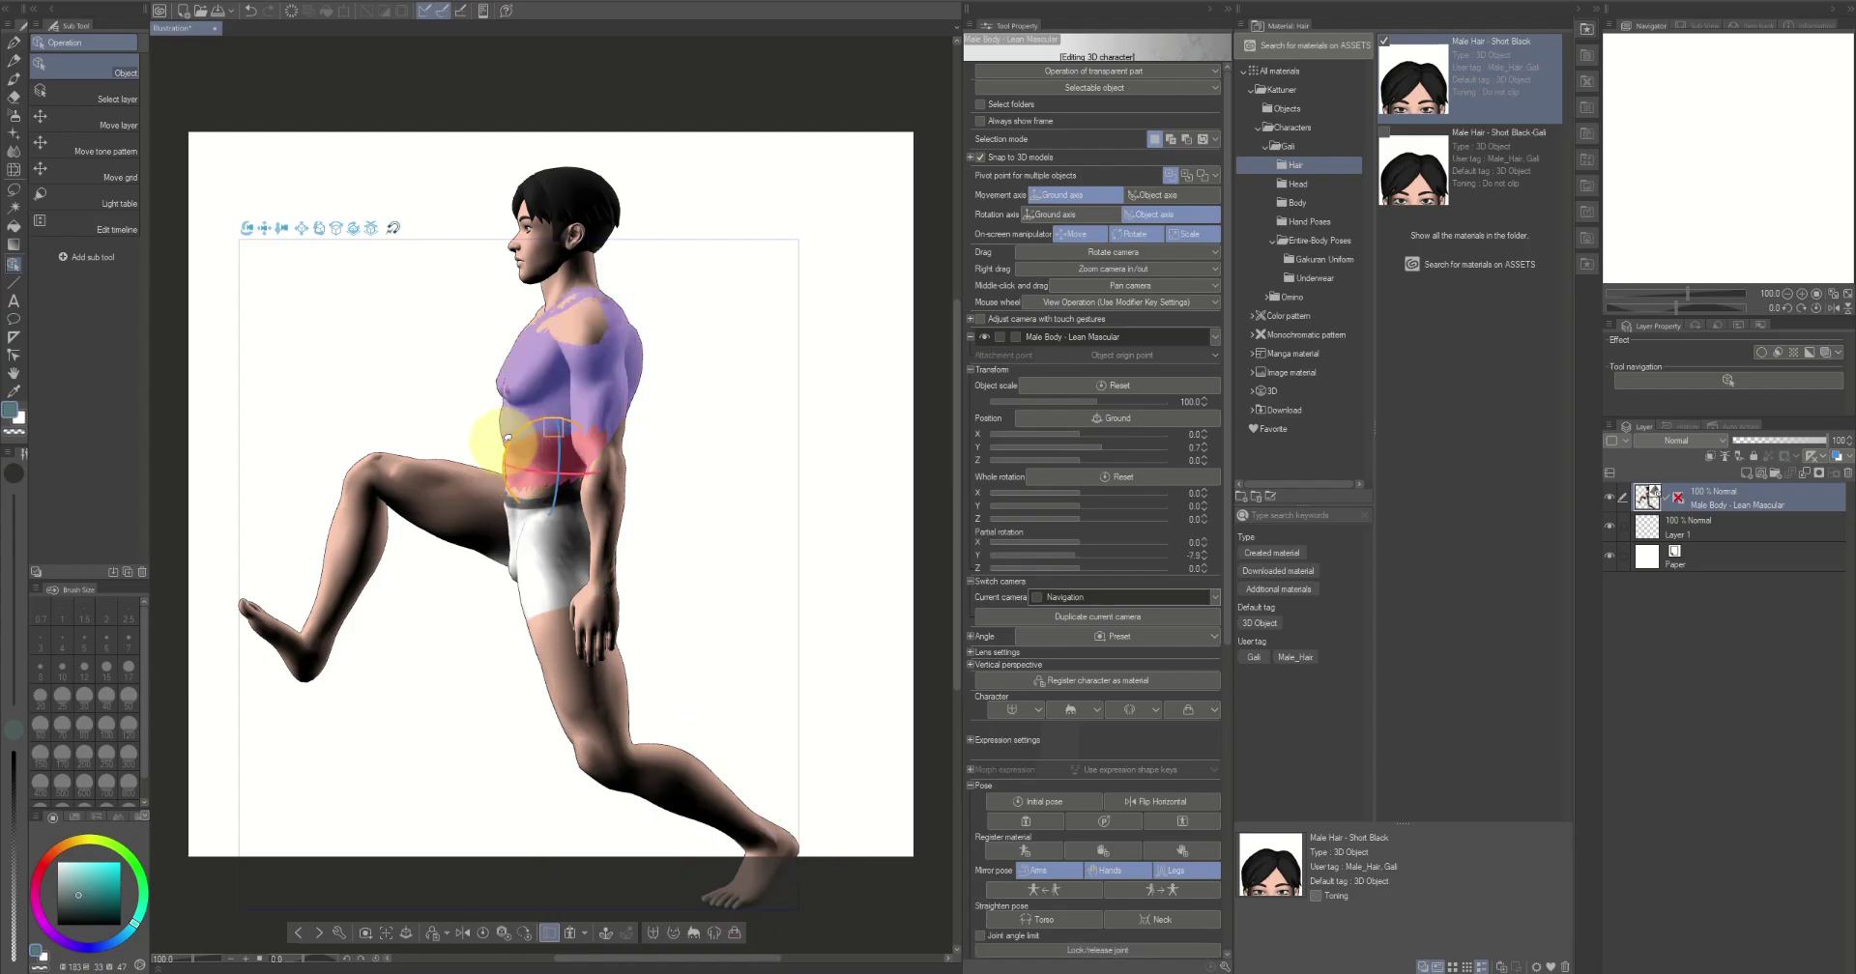
{"action": "left_click_drag", "start_coordinate": [508, 442], "coordinate": [497, 438]}
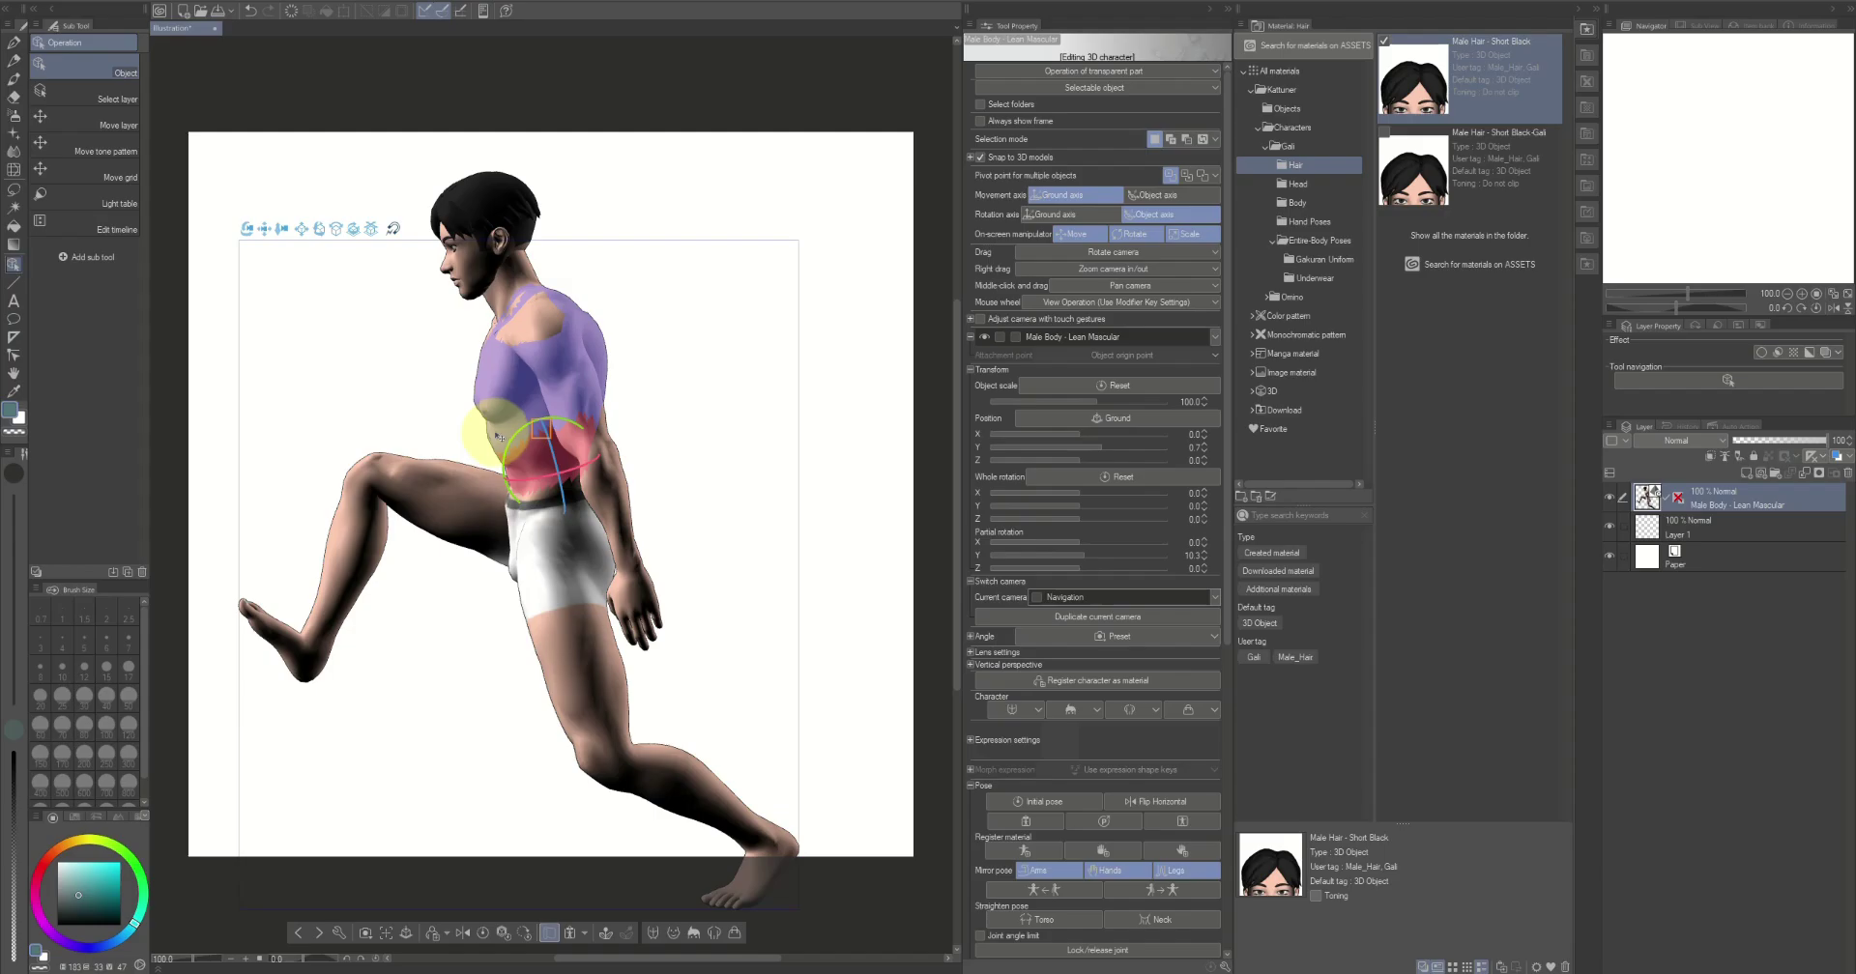
{"action": "left_click", "coordinate": [498, 438]}
{"action": "mouse_move", "coordinate": [497, 416]}
{"action": "left_mouse_down"}
{"action": "mouse_move", "coordinate": [500, 399]}
{"action": "mouse_move", "coordinate": [505, 428]}
{"action": "left_mouse_up"}
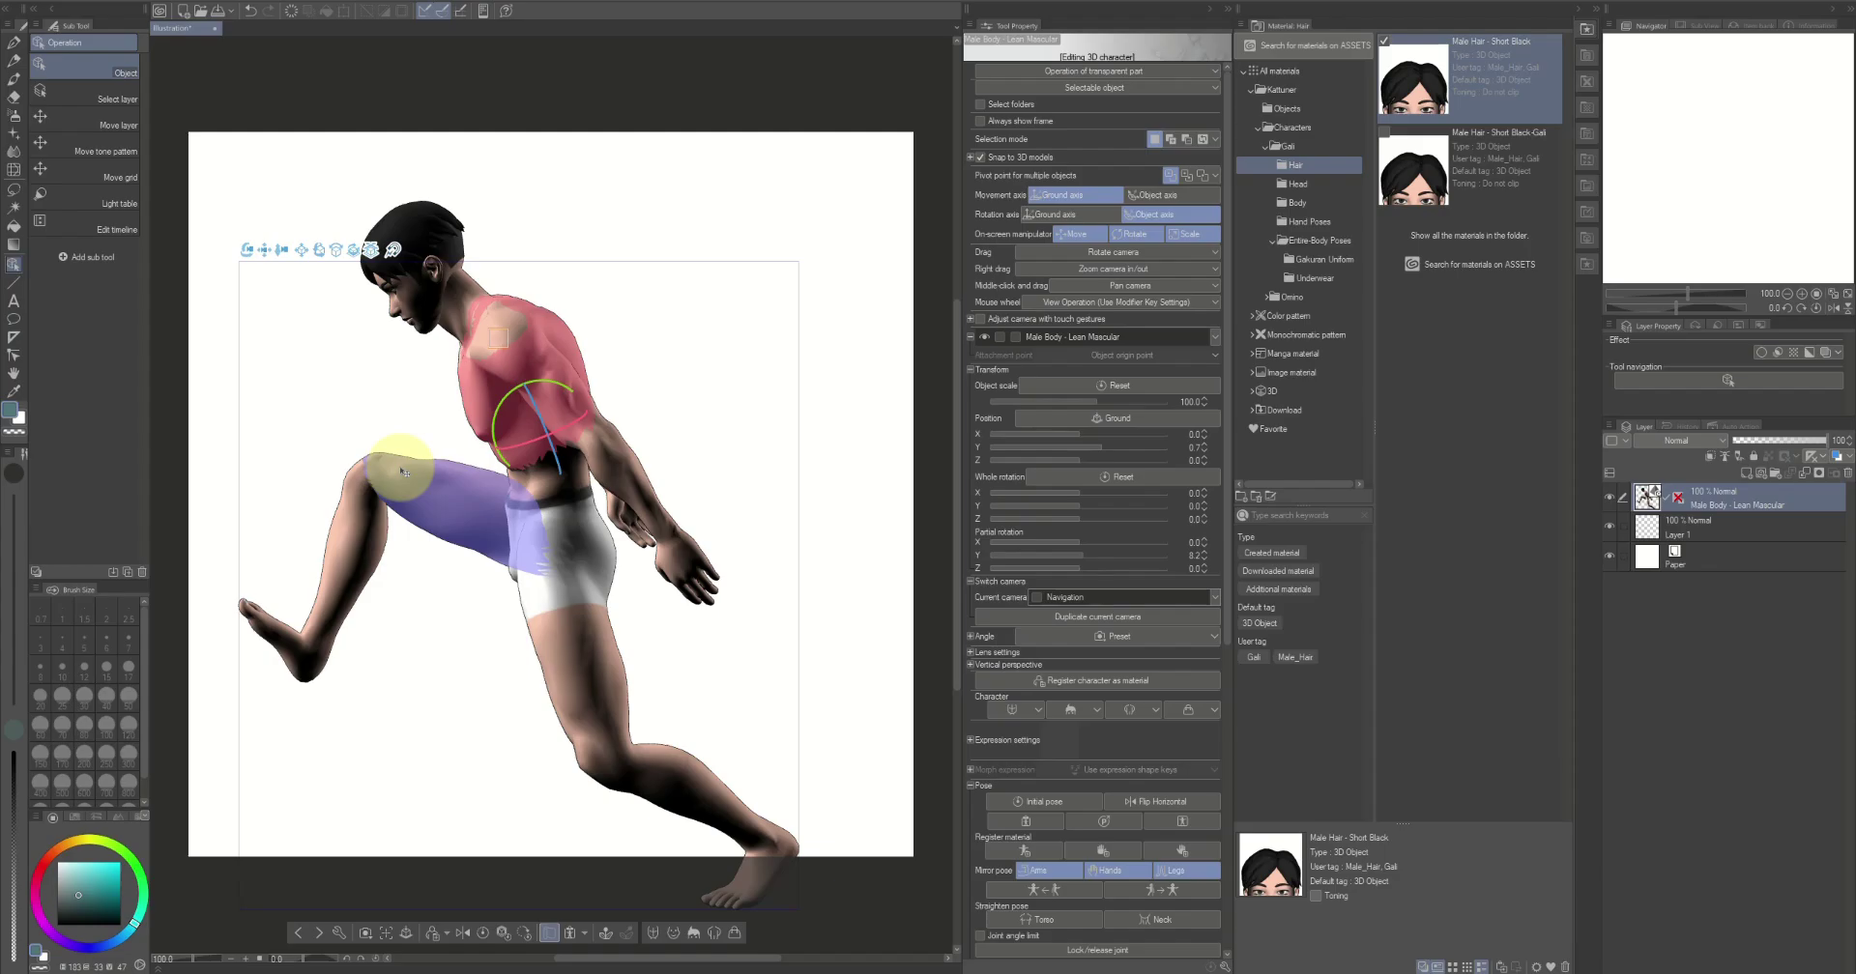
Raise the right thigh higher and twist the chest to an X partial rotation of about 11.3
{"action": "left_click", "coordinate": [404, 472]}
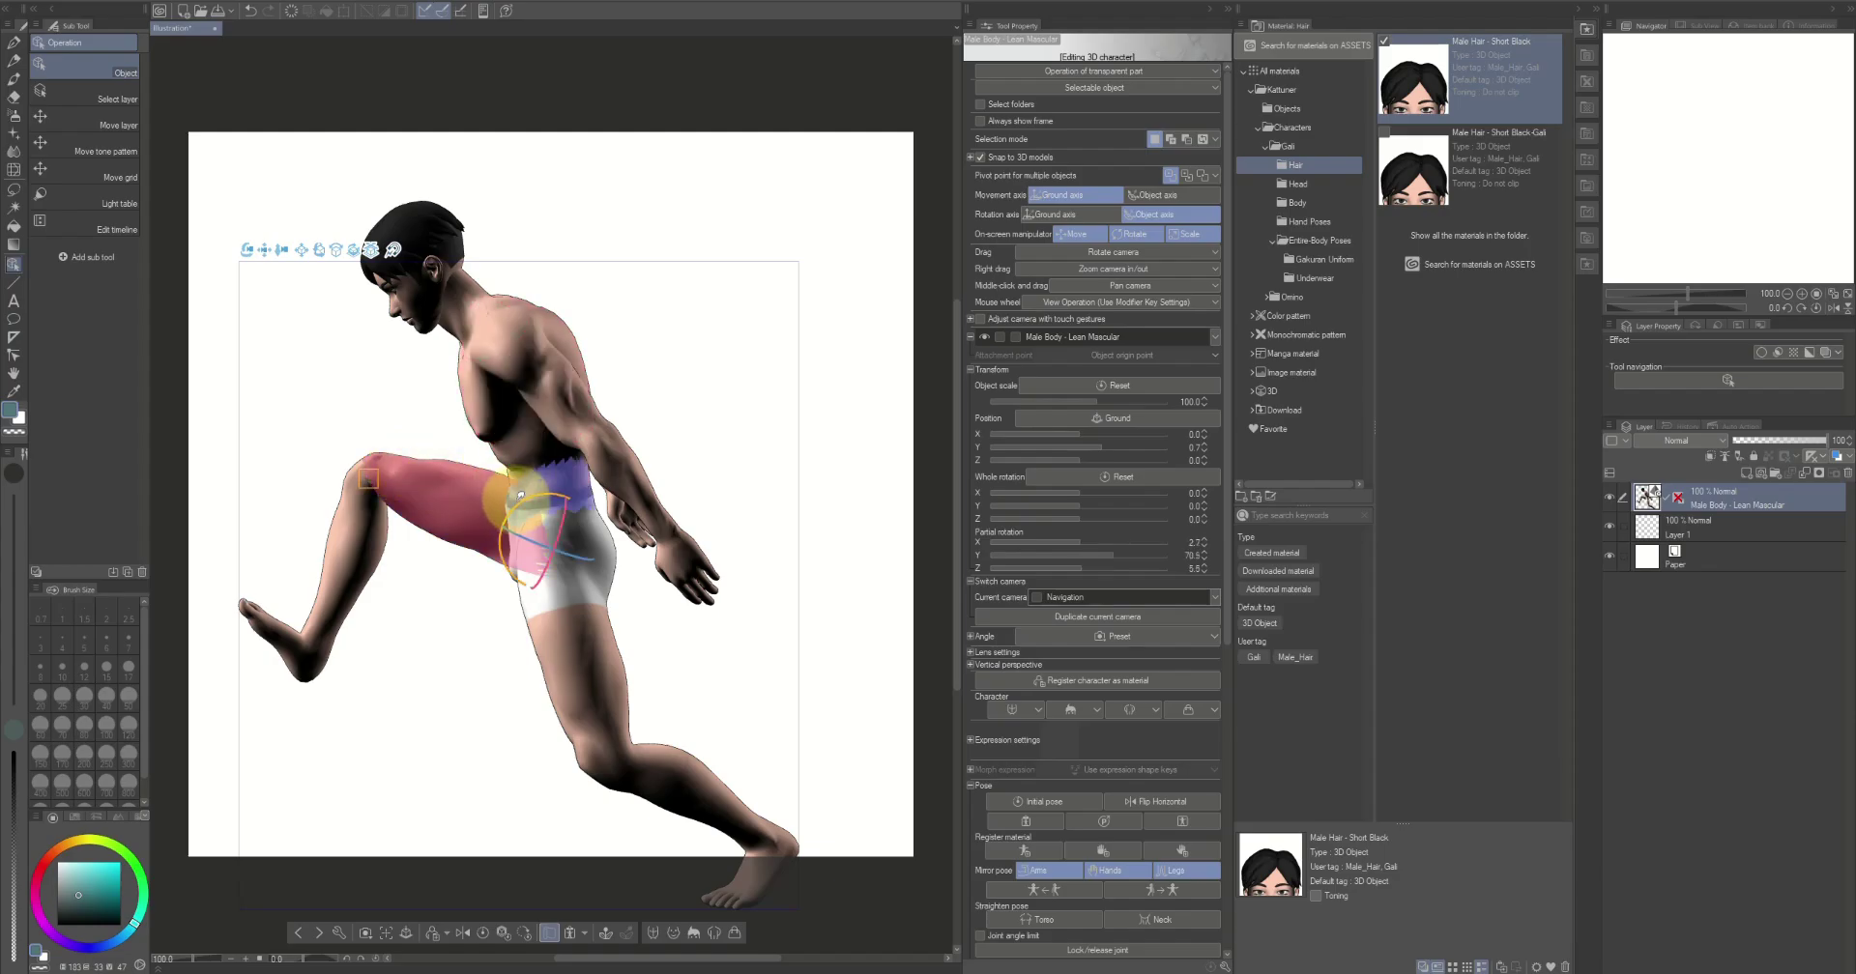
{"action": "mouse_move", "coordinate": [510, 504]}
{"action": "left_mouse_down"}
{"action": "mouse_move", "coordinate": [386, 402]}
{"action": "mouse_move", "coordinate": [613, 413]}
{"action": "mouse_move", "coordinate": [663, 434]}
{"action": "mouse_move", "coordinate": [799, 426]}
{"action": "mouse_move", "coordinate": [551, 457]}
{"action": "left_mouse_up"}
{"action": "mouse_move", "coordinate": [646, 423]}
{"action": "left_mouse_down"}
{"action": "mouse_move", "coordinate": [663, 417]}
{"action": "mouse_move", "coordinate": [656, 435]}
{"action": "left_mouse_up"}
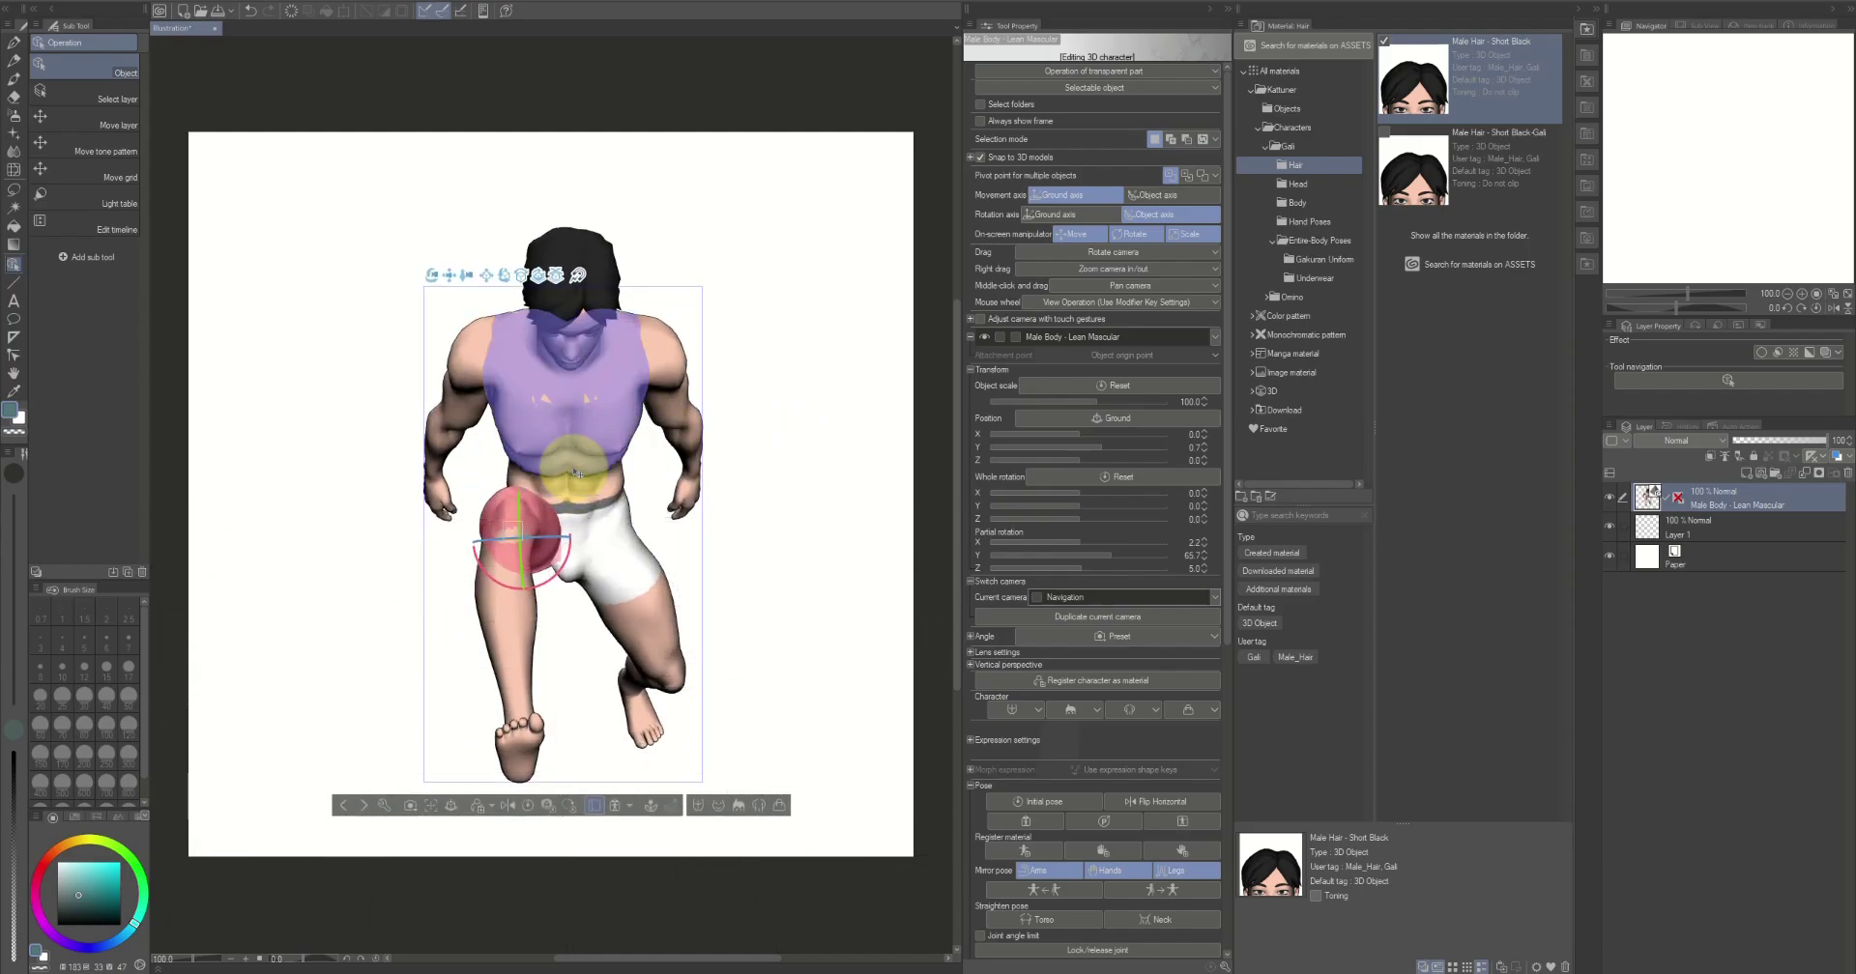
{"action": "left_click", "coordinate": [577, 472]}
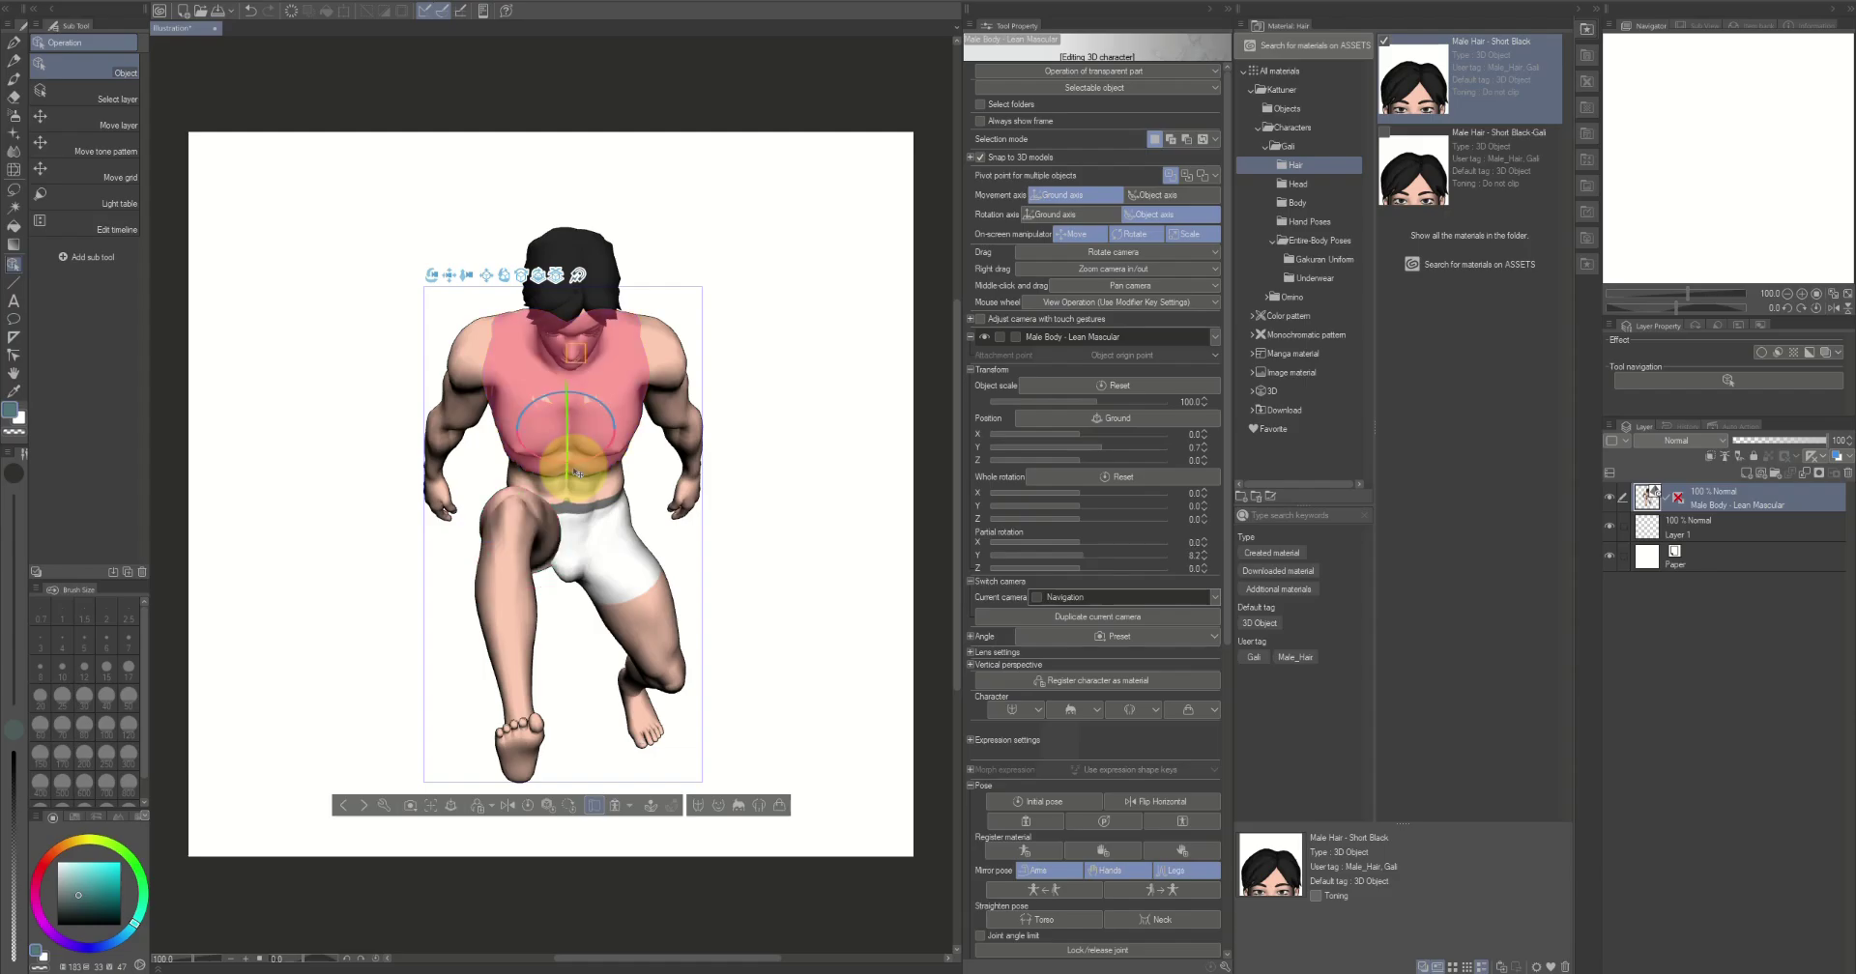
{"action": "left_click_drag", "start_coordinate": [596, 452], "coordinate": [601, 417]}
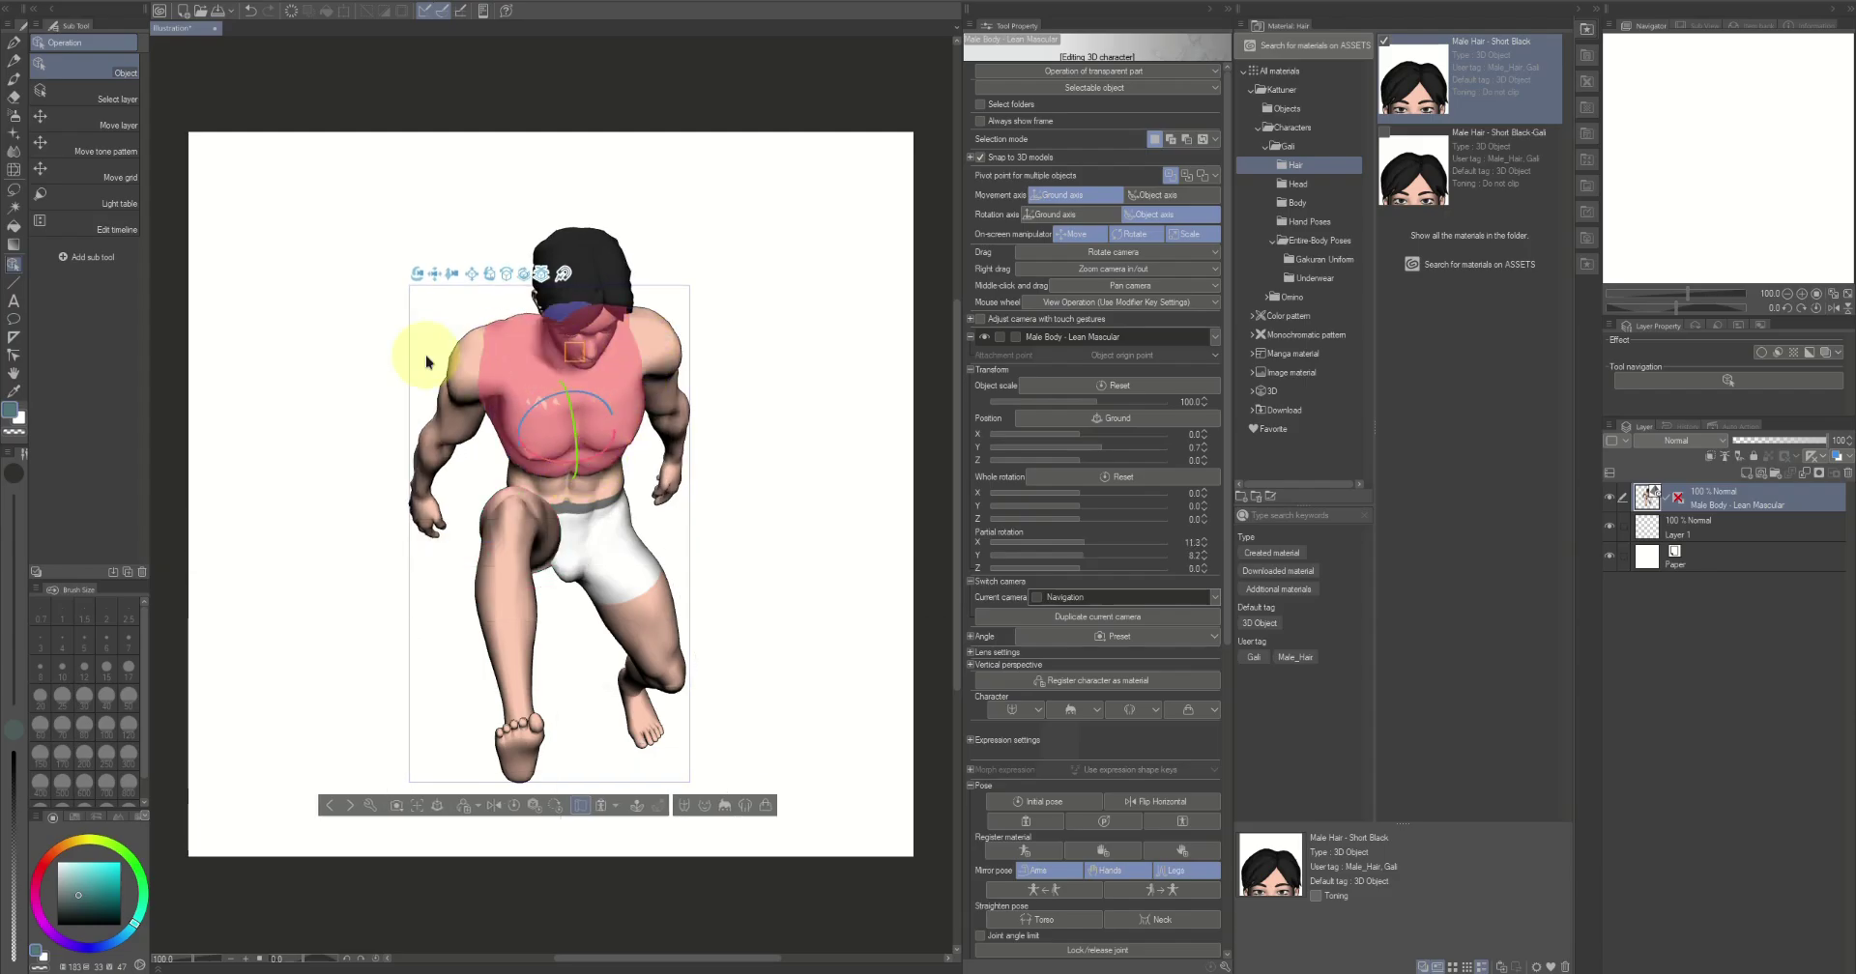
Rotate the neck back to lift the character's head so that he looks ahead
{"action": "left_click_drag", "start_coordinate": [413, 377], "coordinate": [473, 350]}
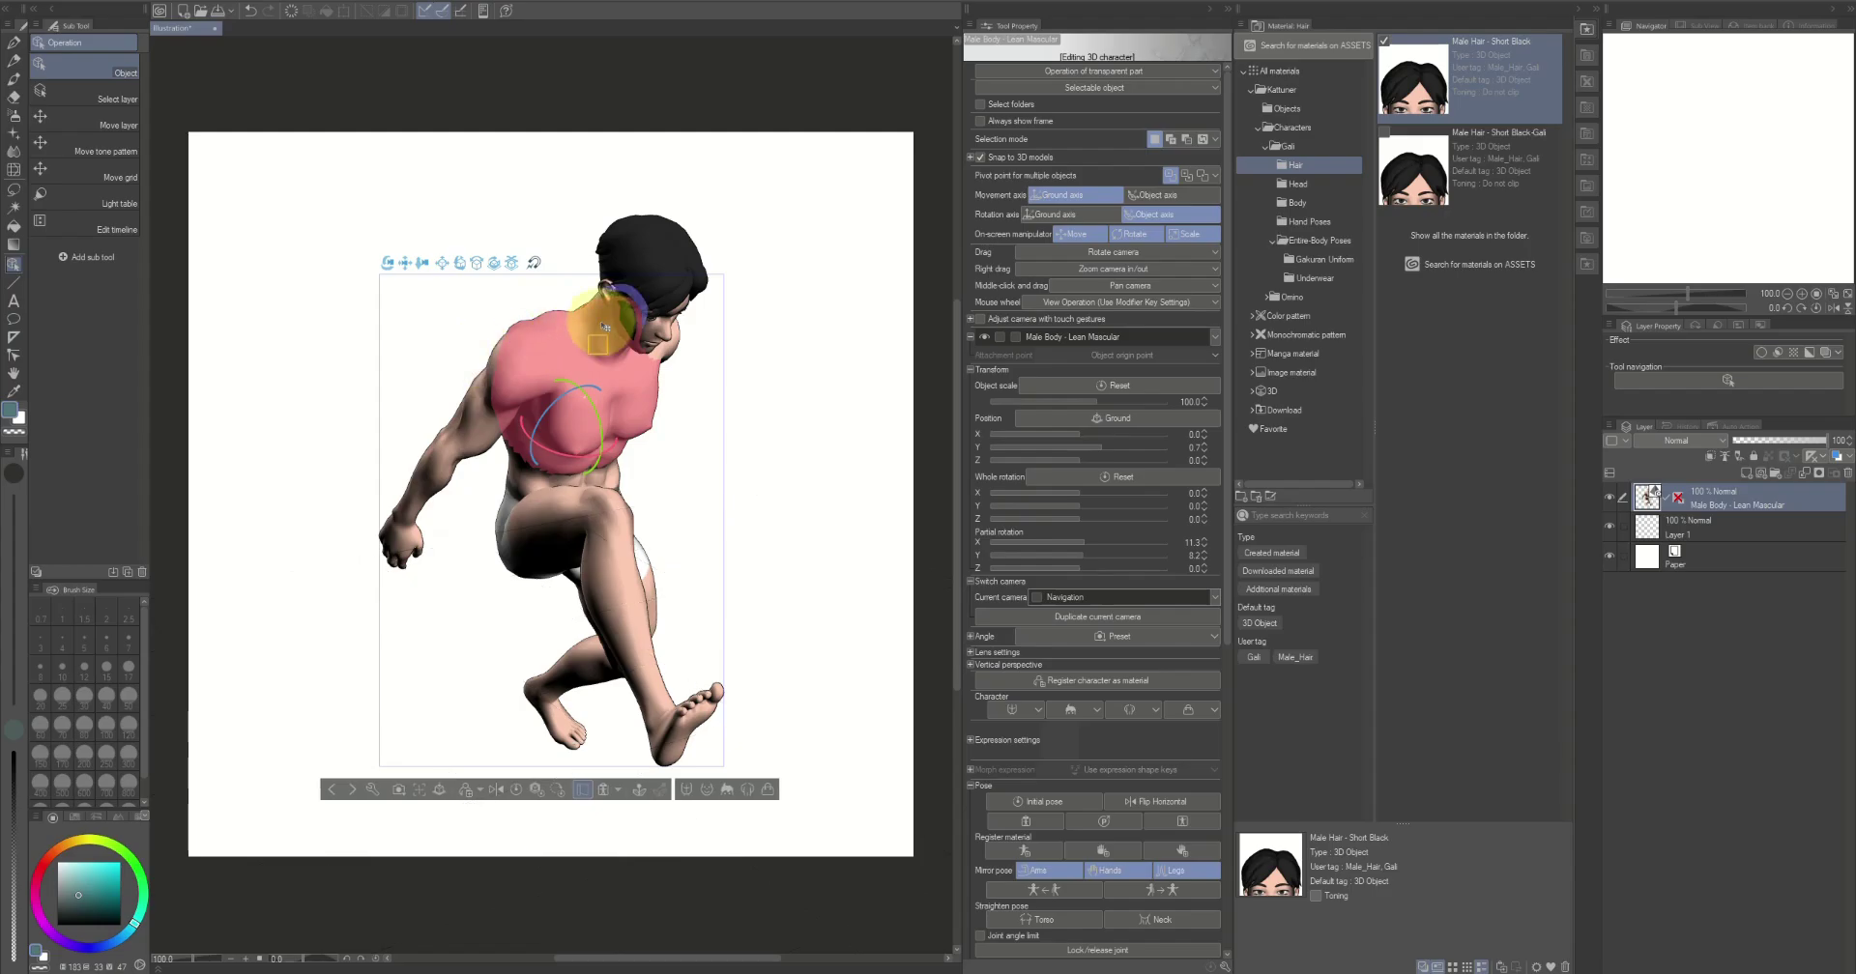
{"action": "left_click", "coordinate": [604, 327]}
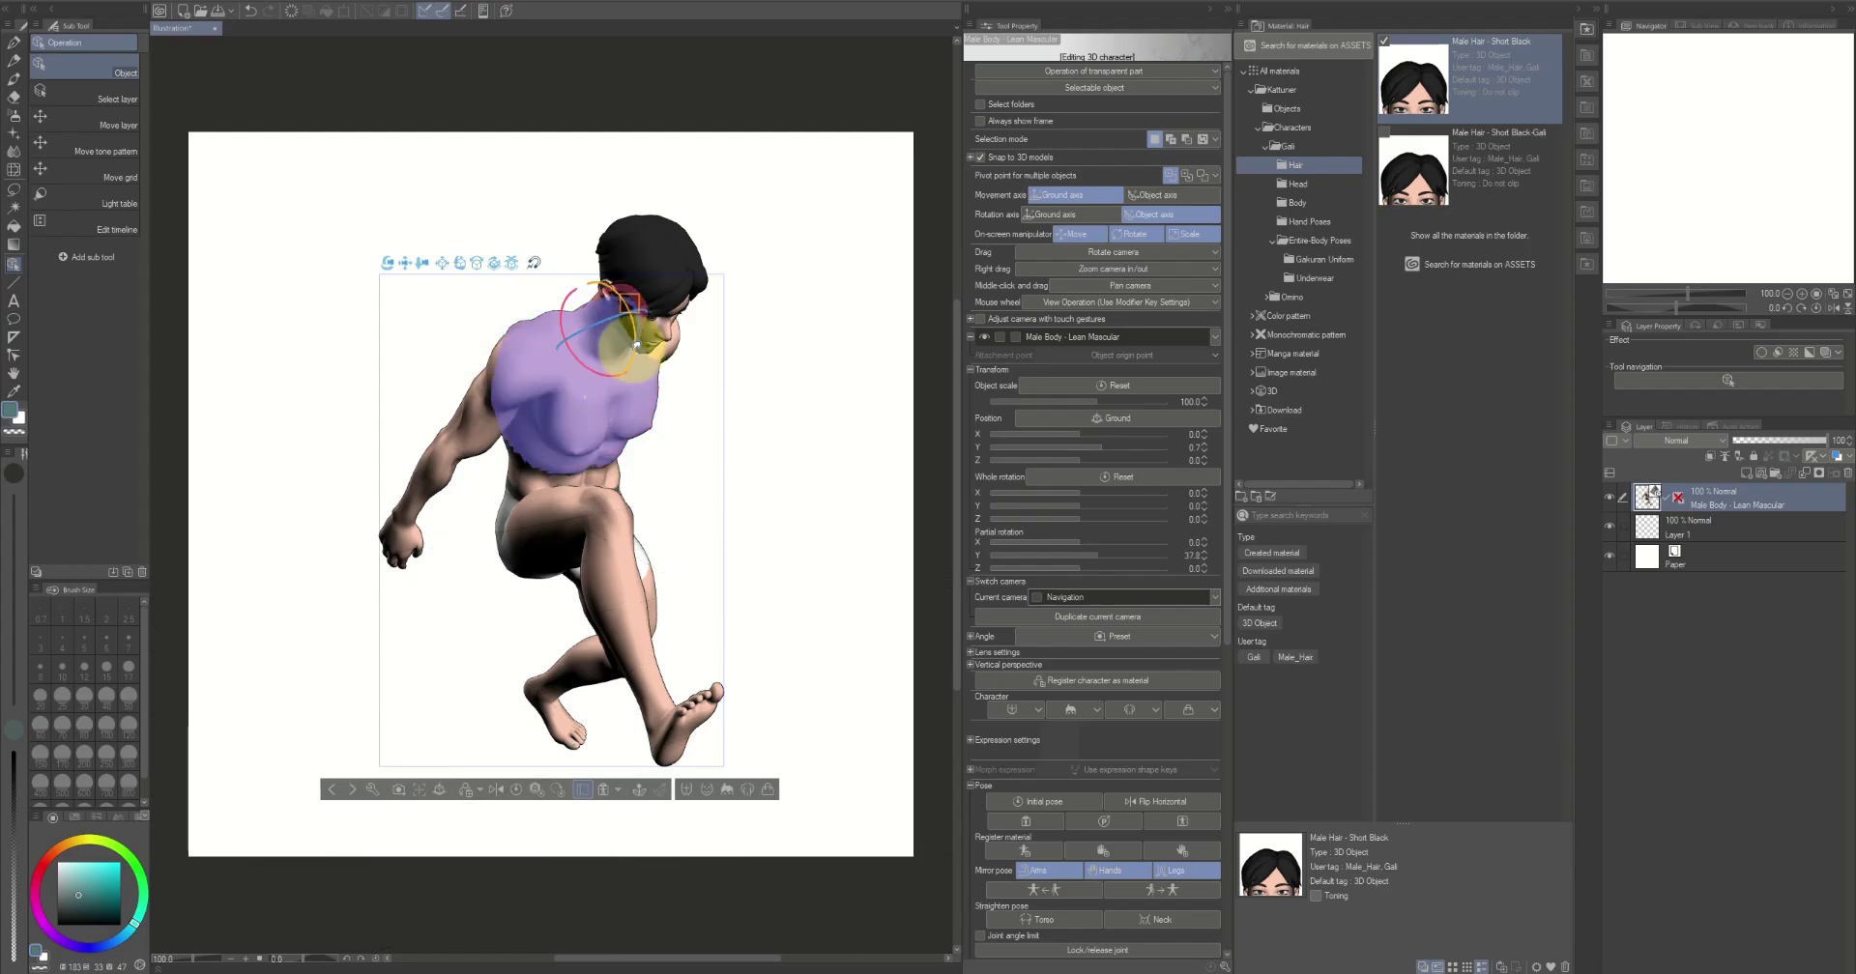
{"action": "left_click_drag", "start_coordinate": [635, 337], "coordinate": [649, 399]}
{"action": "left_click_drag", "start_coordinate": [593, 290], "coordinate": [847, 304]}
Disable canvas selection for Male Head - Gali and Male Hair - Short Black, and aim the light source at the character's front
{"action": "left_click", "coordinate": [1213, 336]}
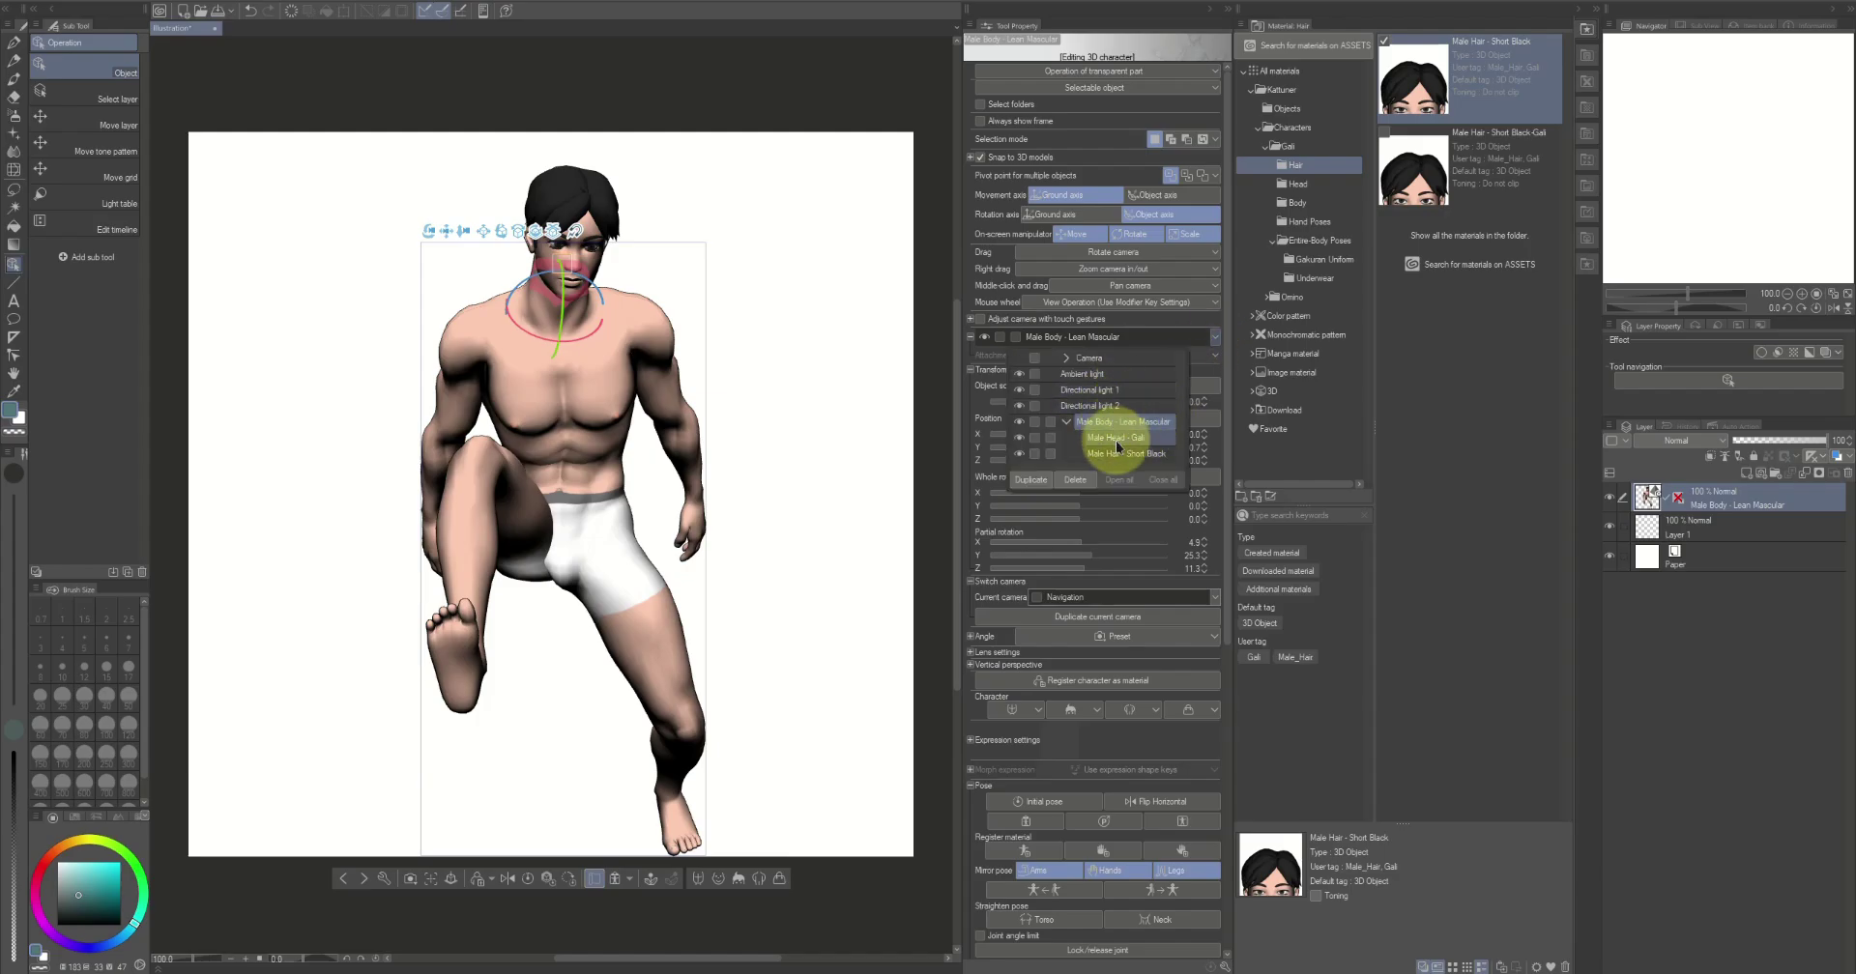
{"action": "left_click", "coordinate": [1053, 438]}
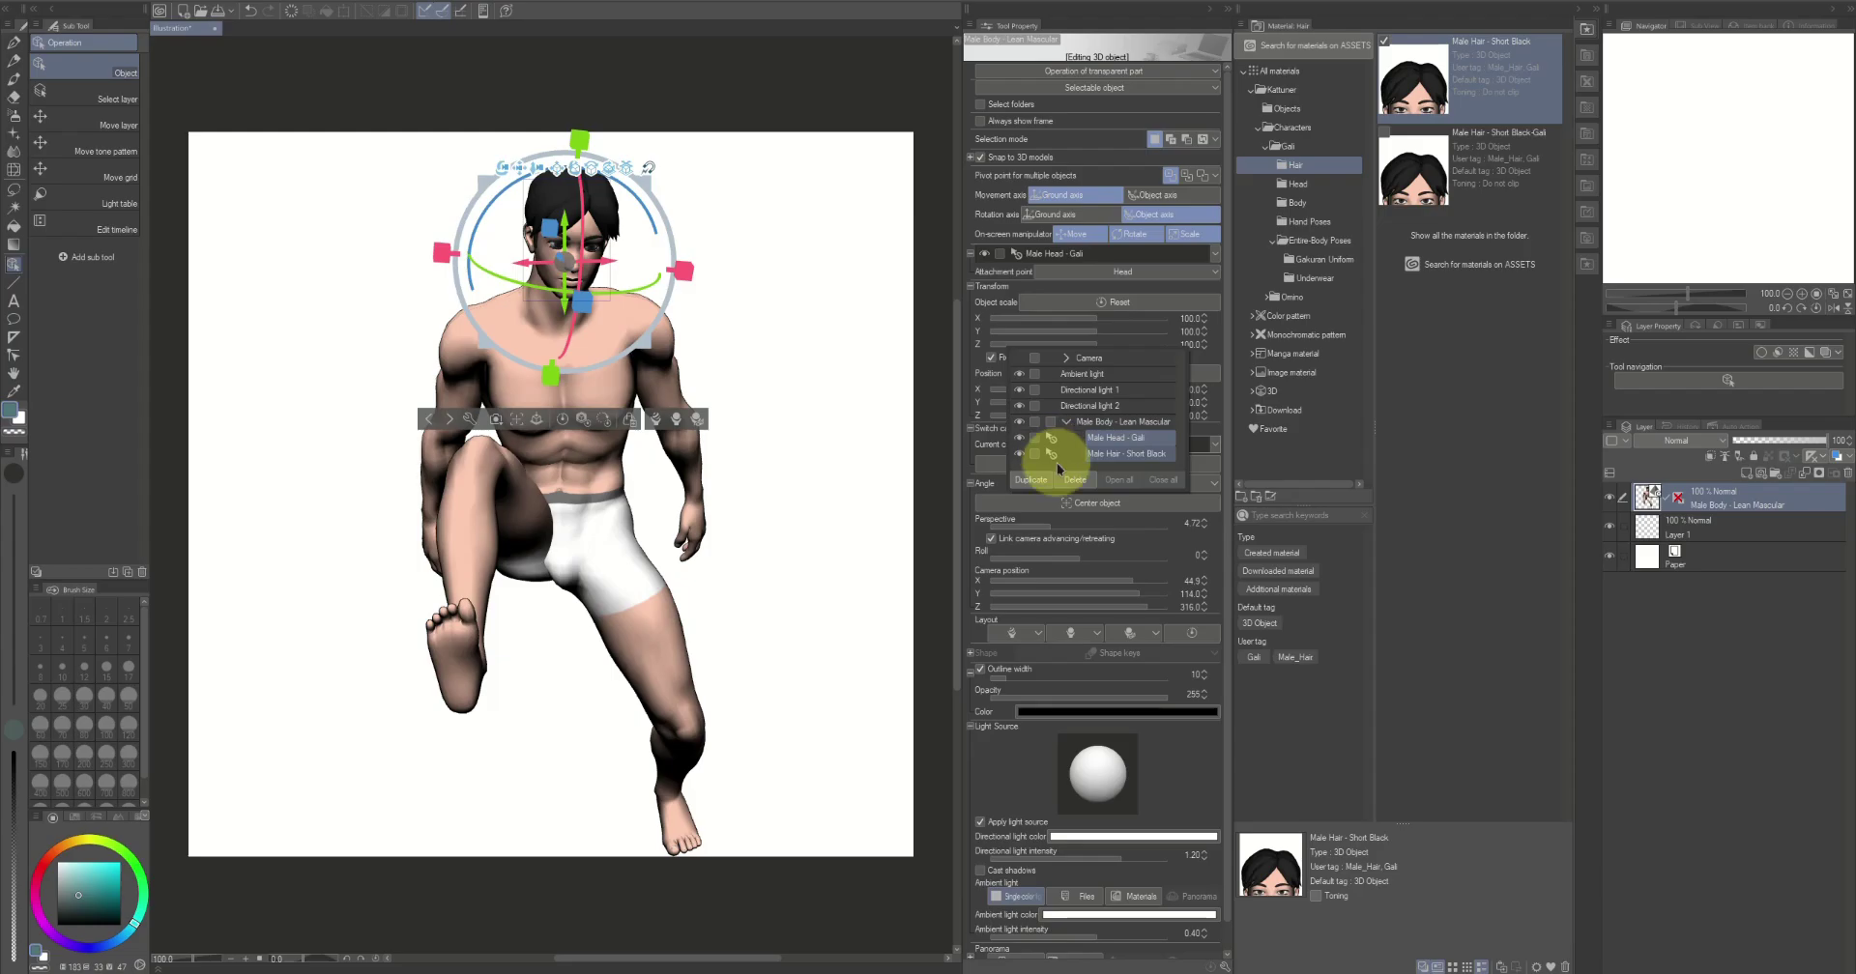
{"action": "left_click", "coordinate": [1096, 777]}
{"action": "left_click", "coordinate": [1096, 781]}
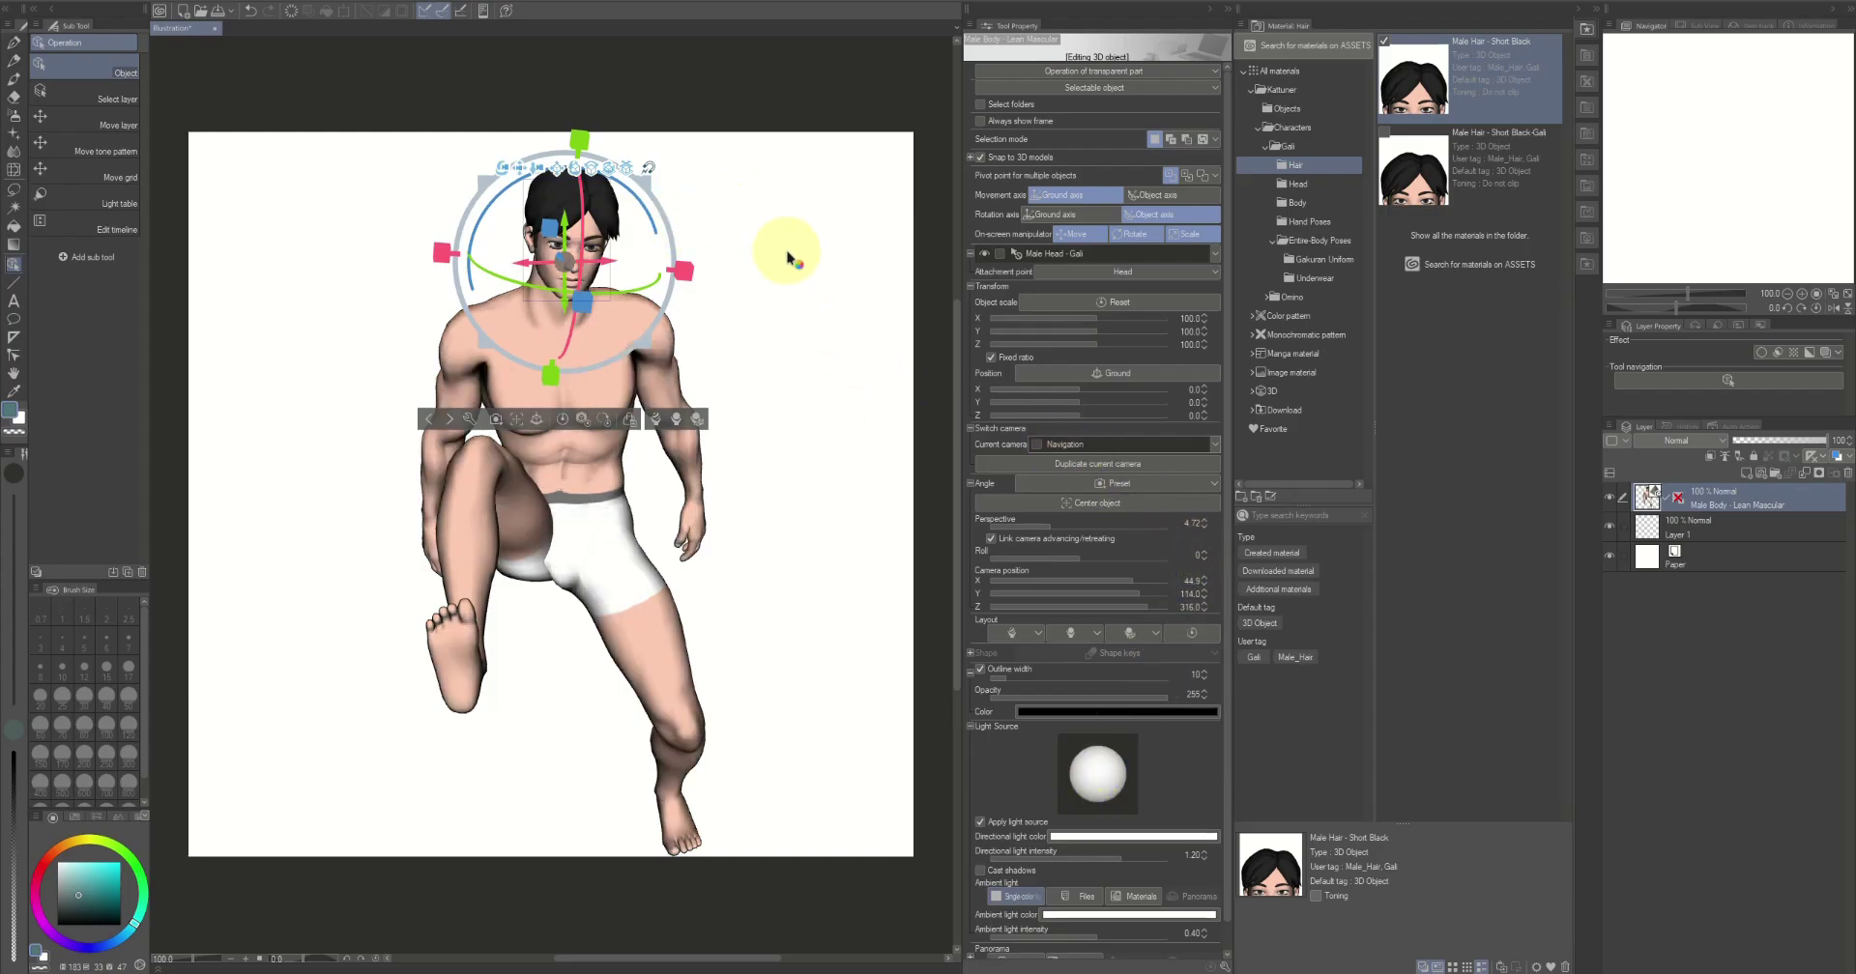
Apply the Too angry expression to the character's head
{"action": "scroll", "coordinate": [820, 311], "scroll_direction": "up", "scroll_amount": 3}
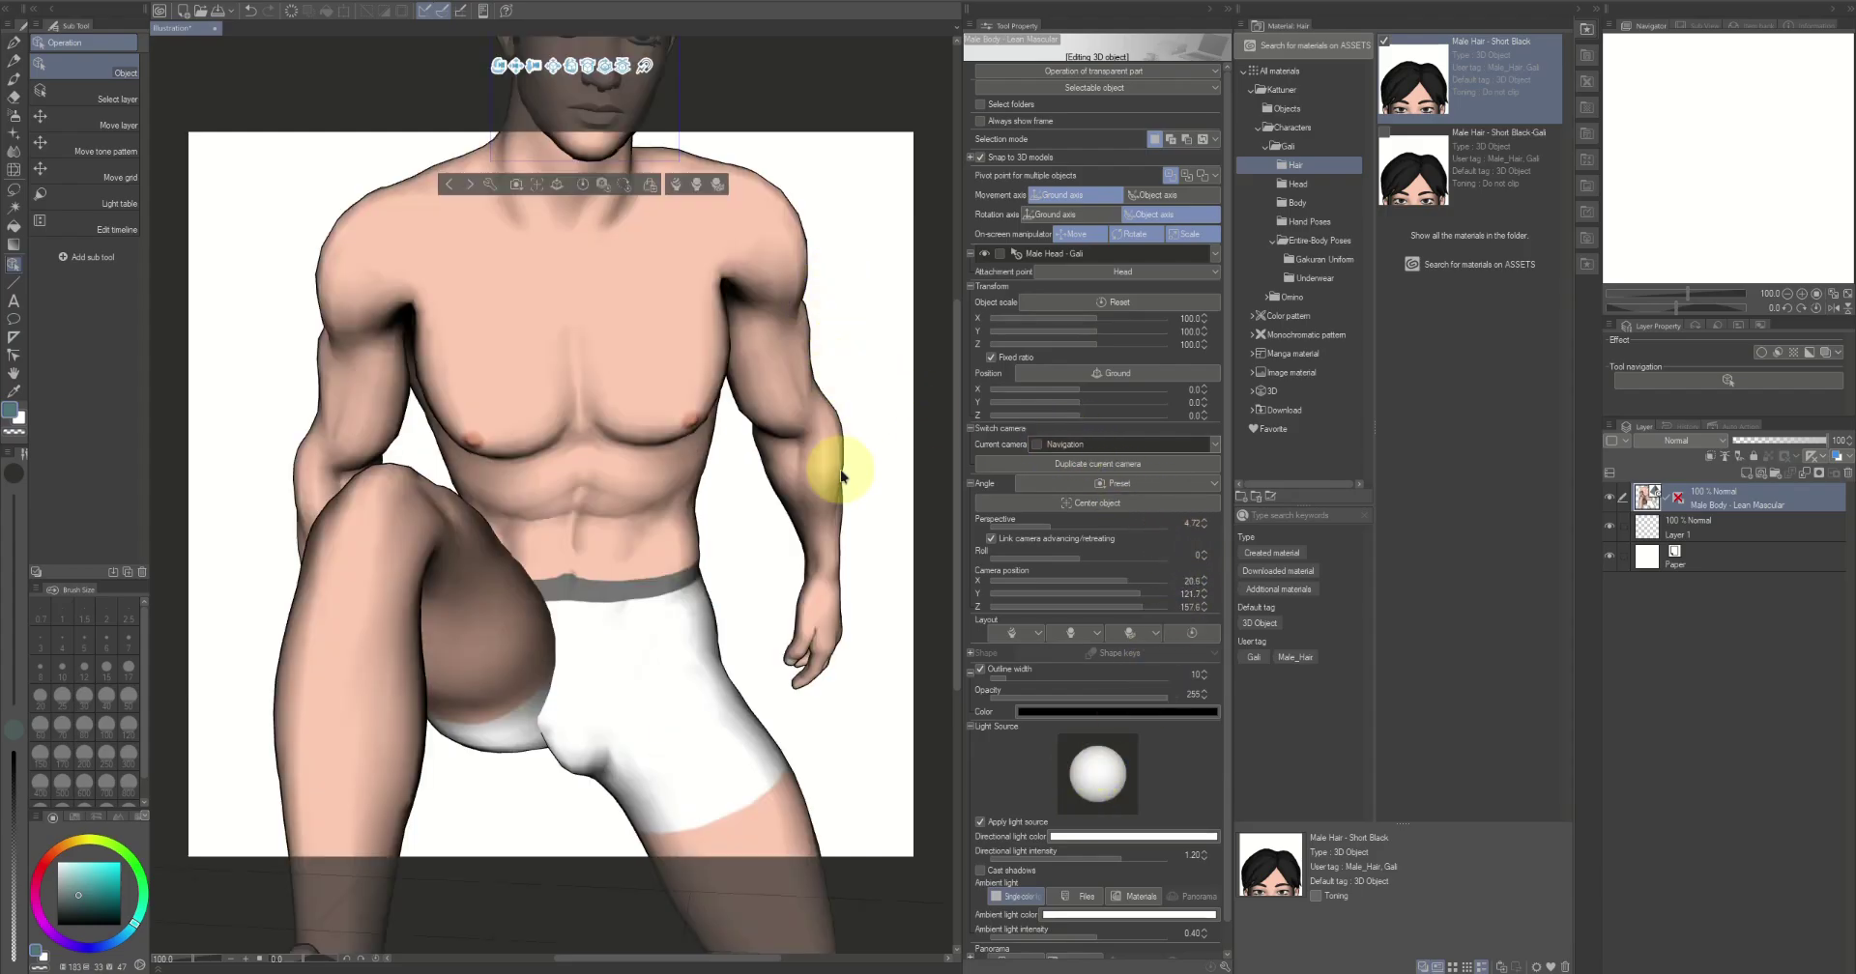
{"action": "left_click", "coordinate": [1070, 633]}
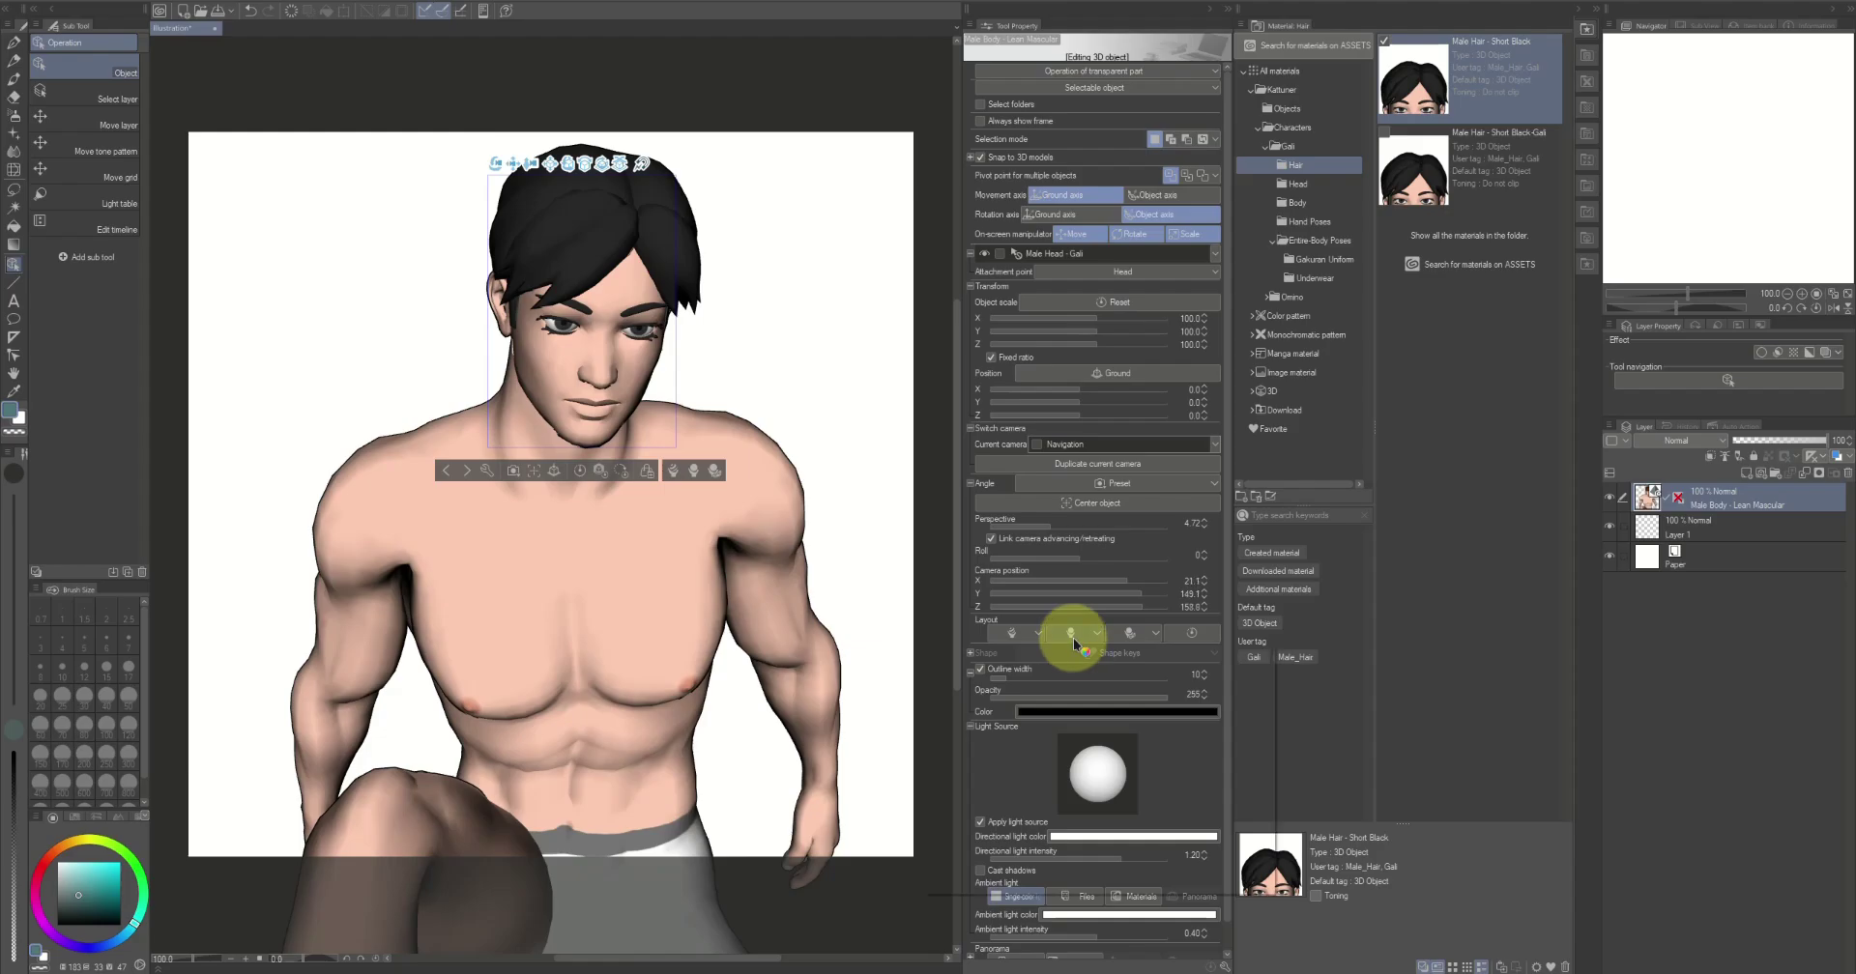
{"action": "left_click", "coordinate": [1073, 637]}
{"action": "left_click", "coordinate": [1086, 744]}
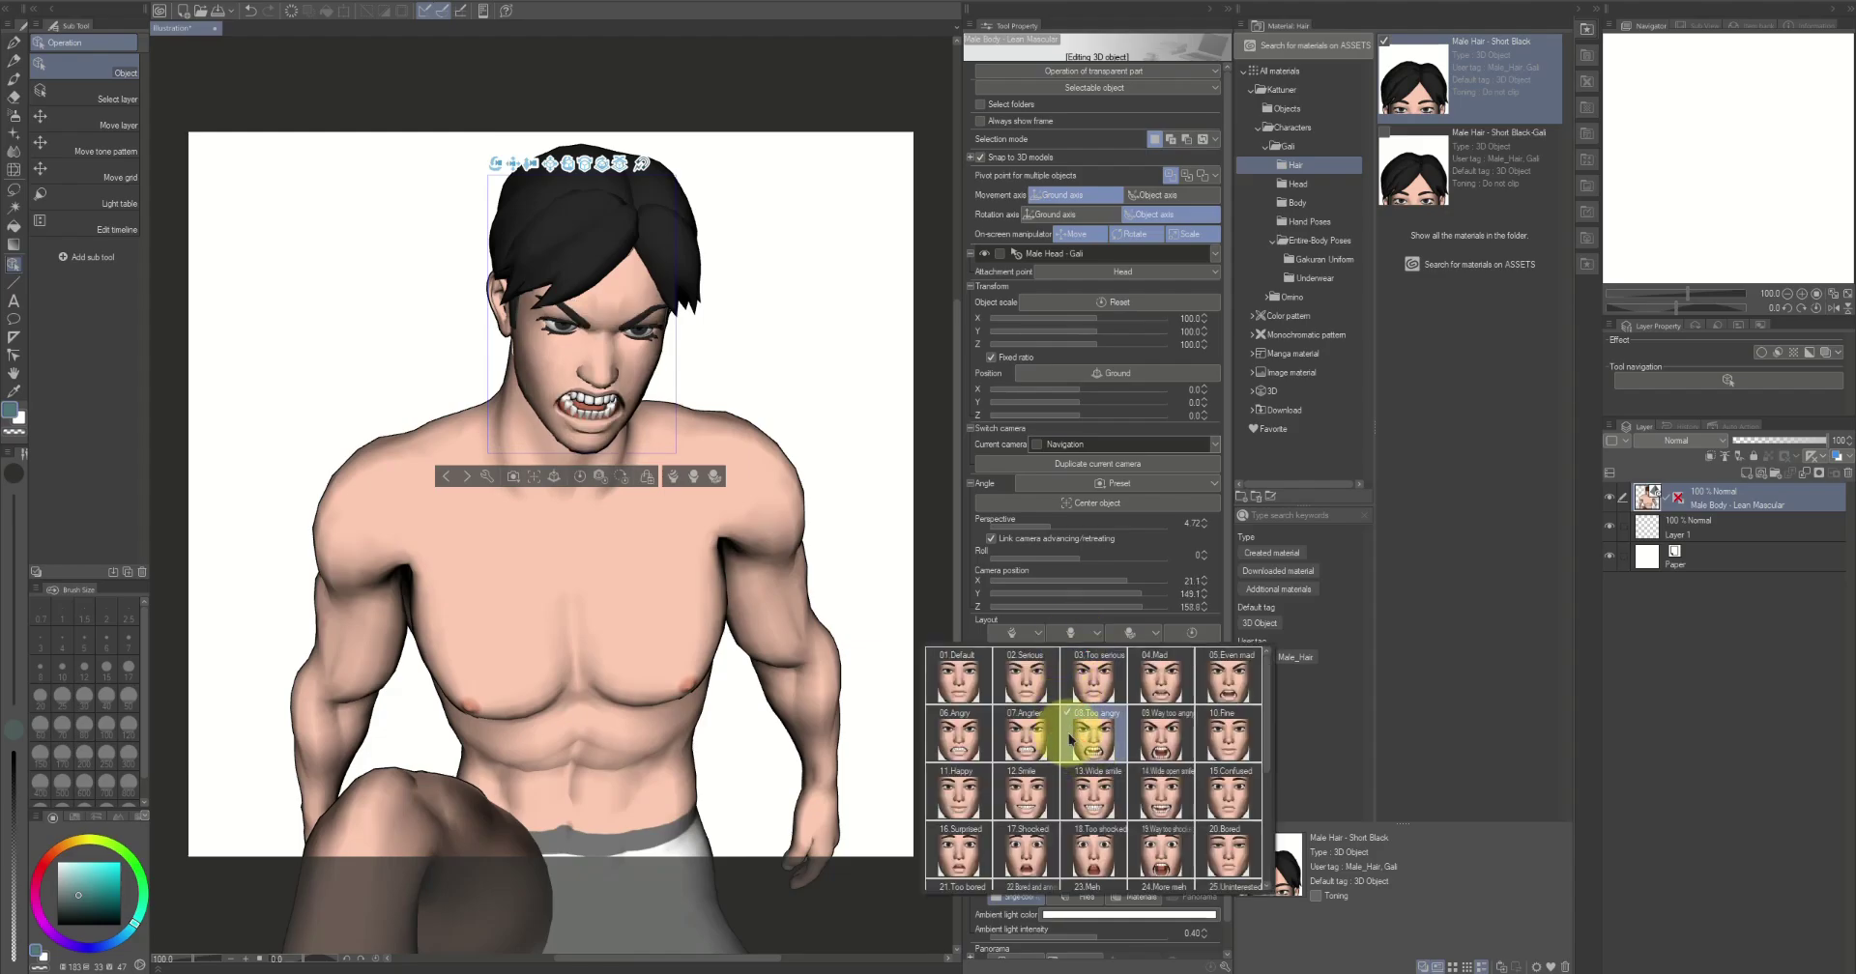
{"action": "left_click", "coordinate": [791, 387]}
Tilt the neck of Male Body - Lean Muscular sideways and turn the head to refine the direction he faces
{"action": "left_click_drag", "start_coordinate": [760, 360], "coordinate": [750, 351]}
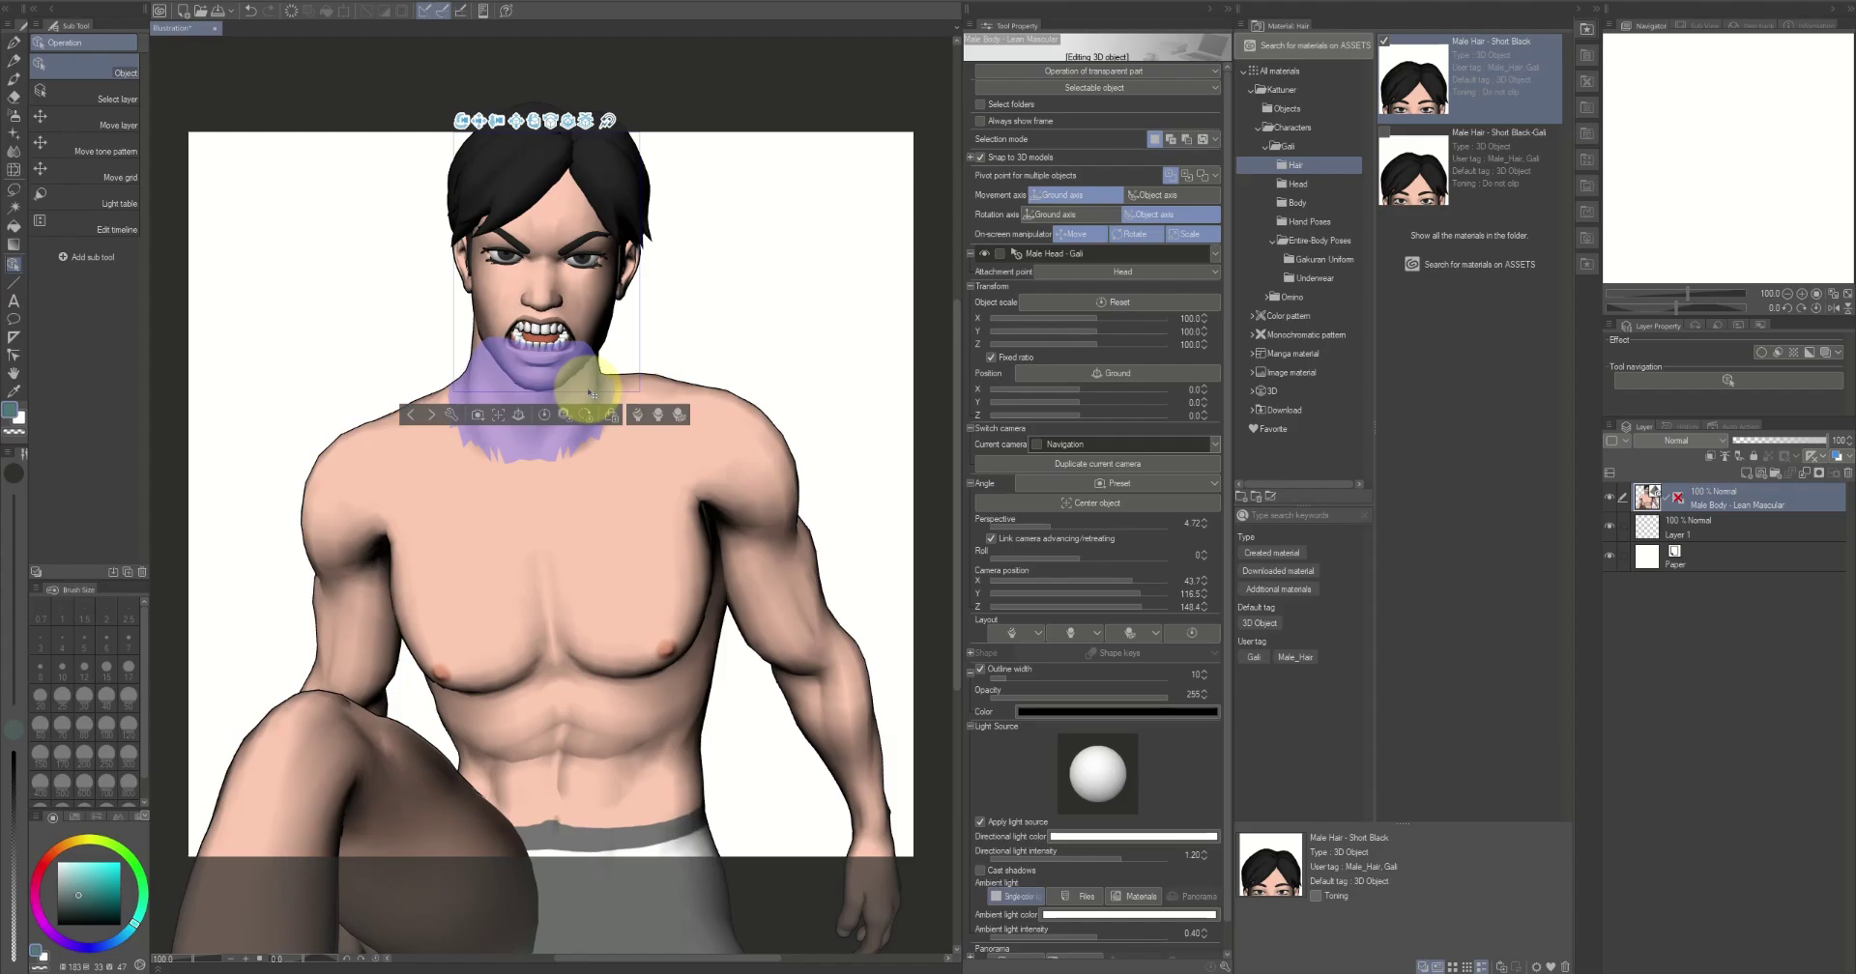
{"action": "left_click", "coordinate": [591, 391]}
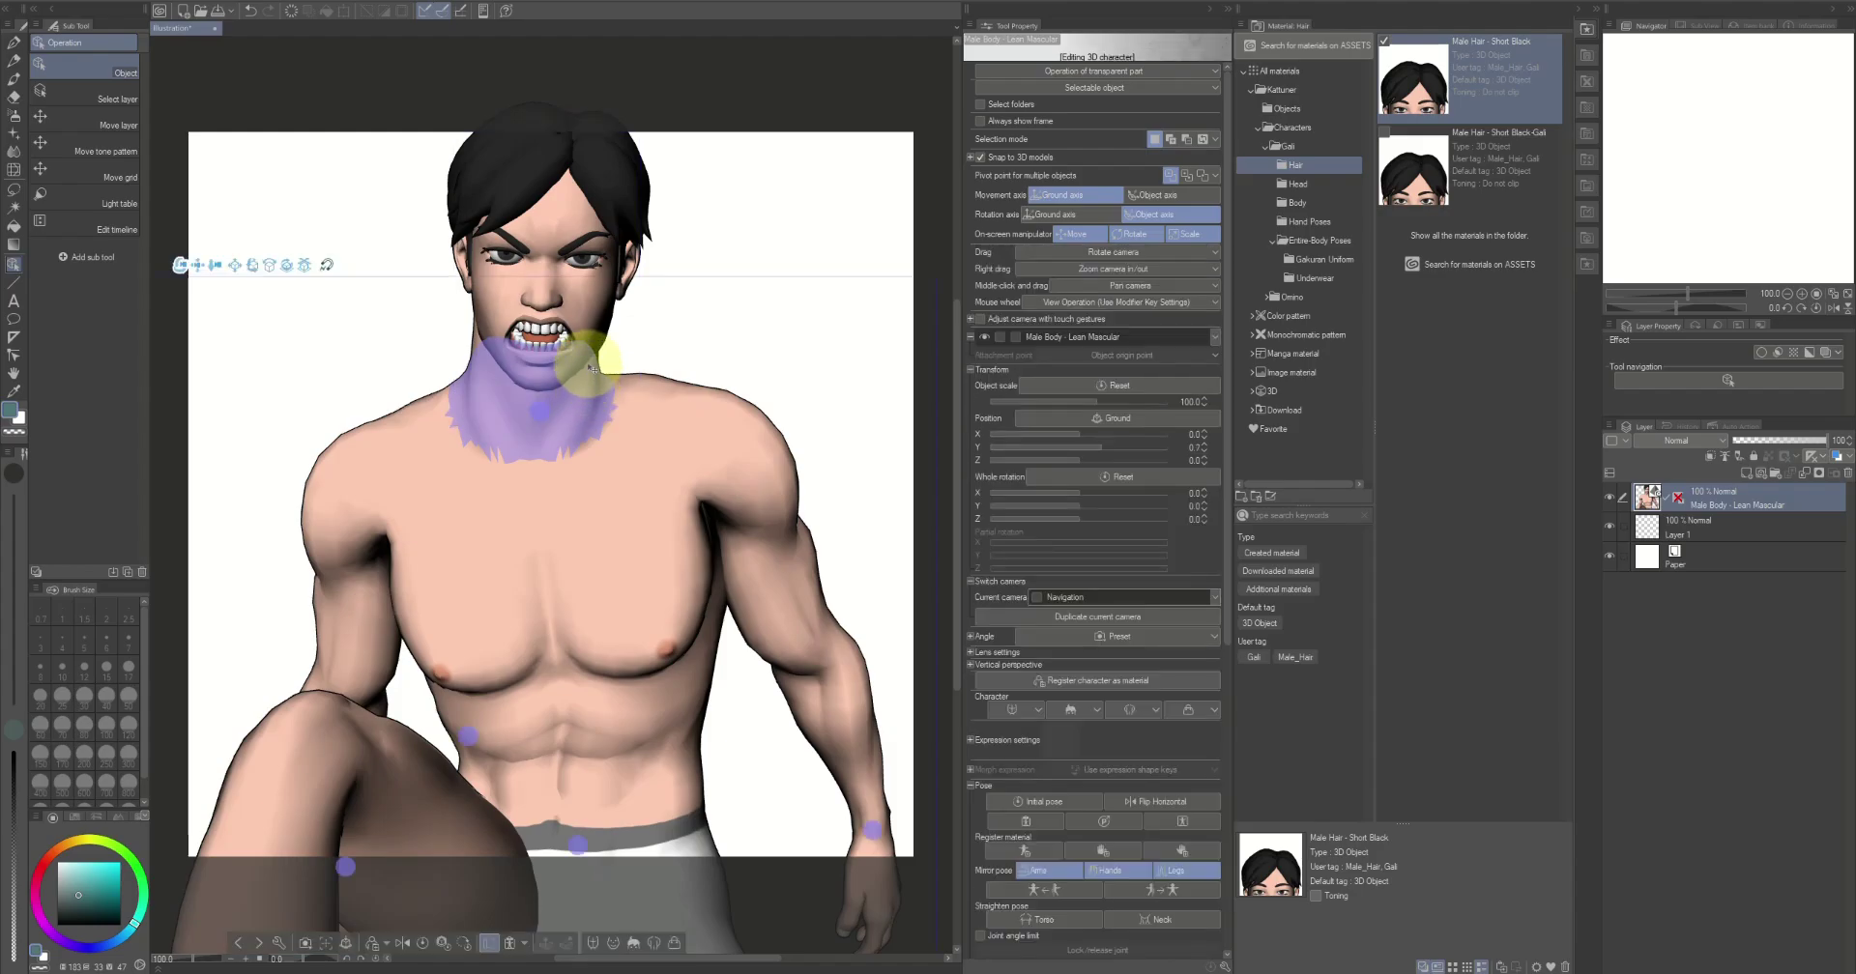
{"action": "left_click", "coordinate": [572, 381]}
{"action": "left_click_drag", "start_coordinate": [568, 378], "coordinate": [560, 393]}
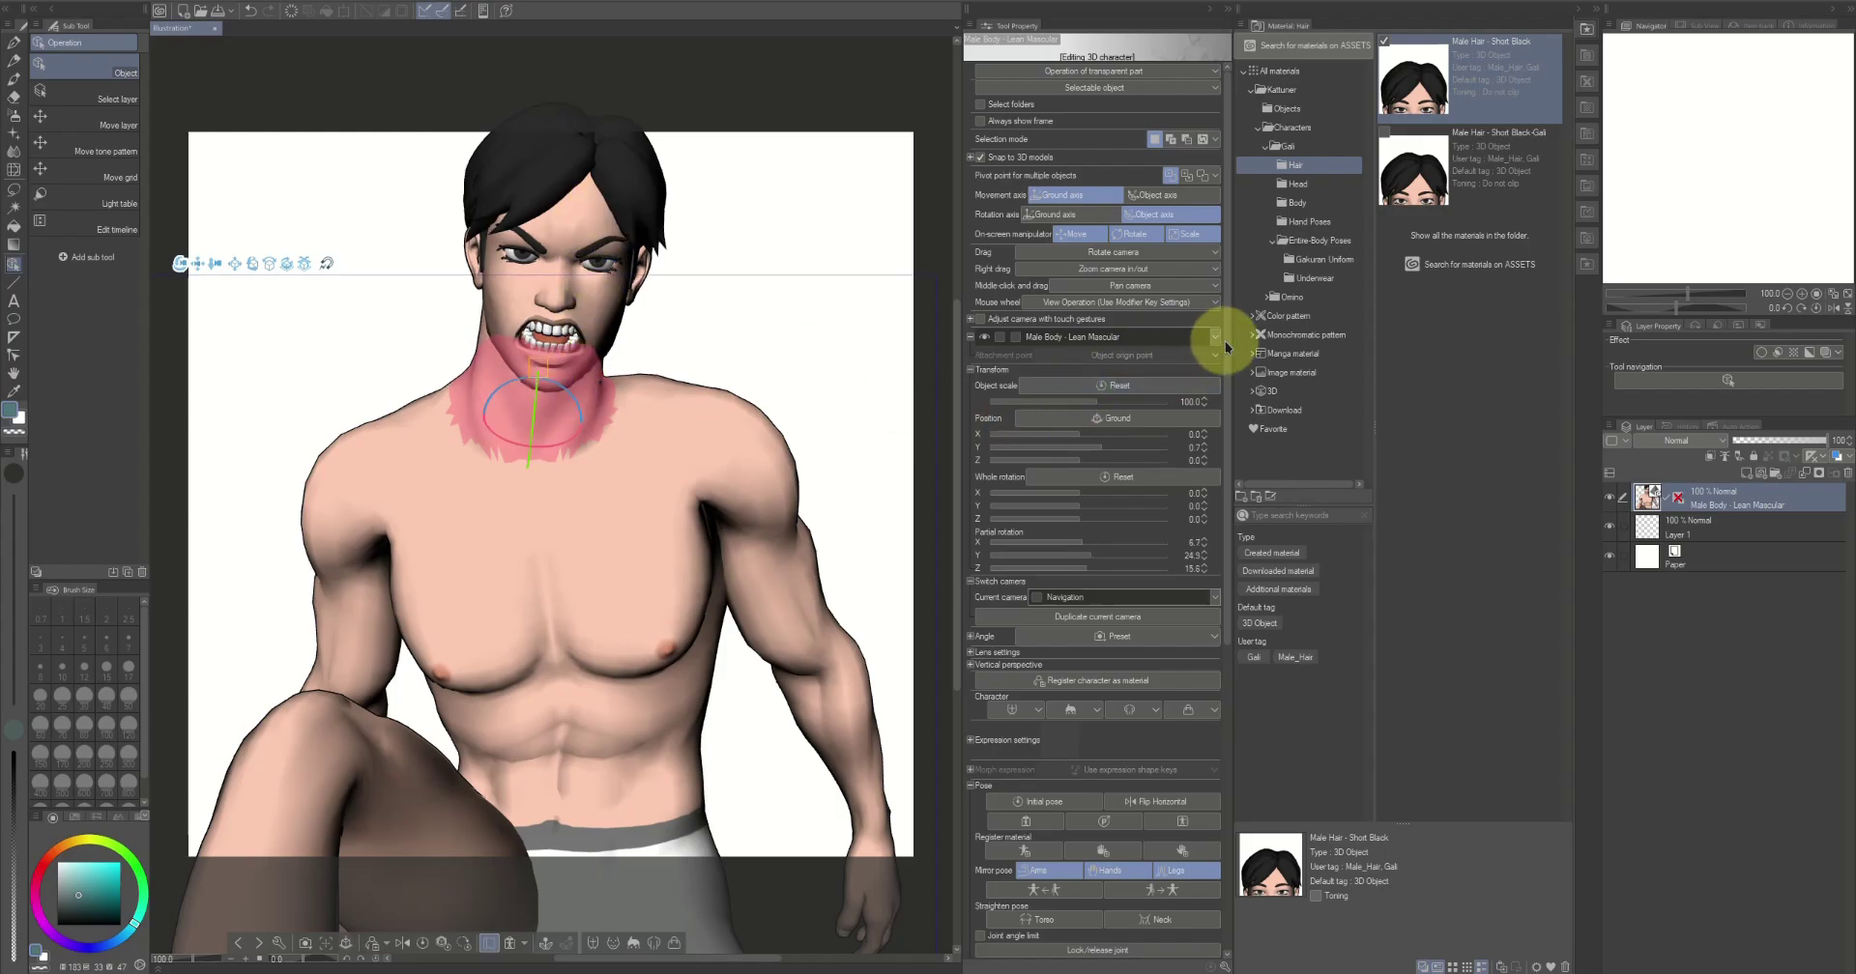
{"action": "left_click", "coordinate": [487, 330]}
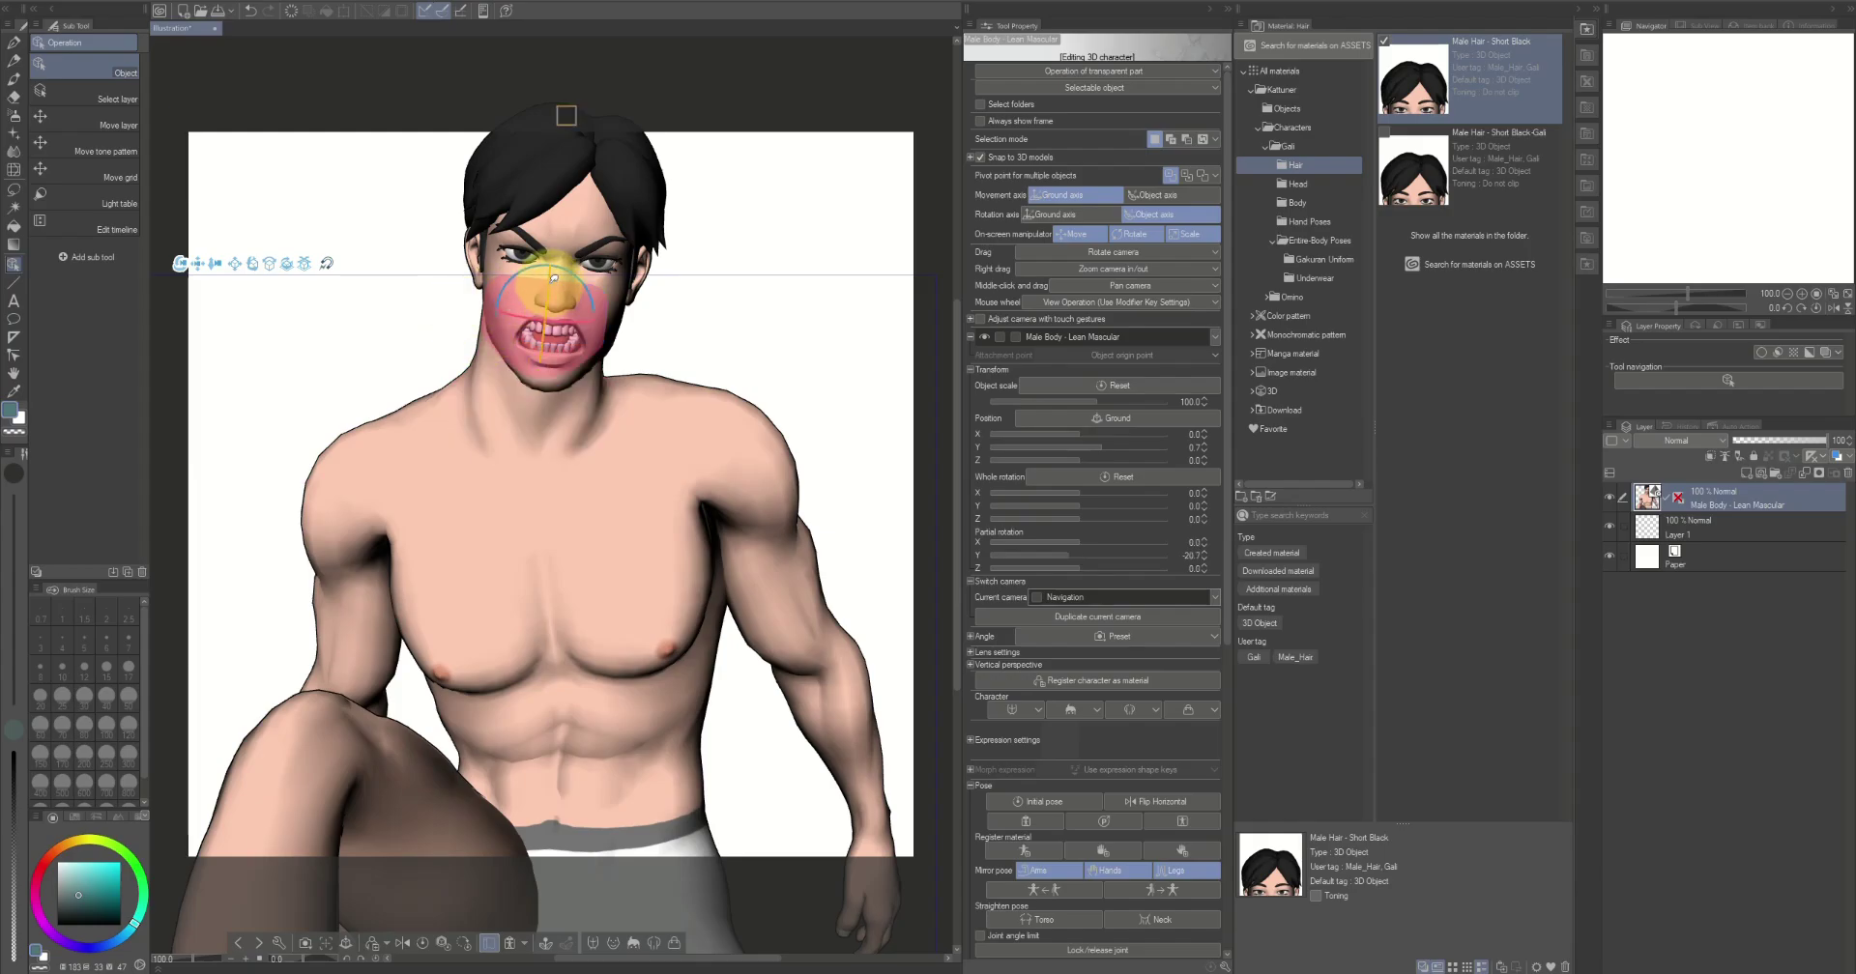
{"action": "left_click_drag", "start_coordinate": [554, 277], "coordinate": [816, 364]}
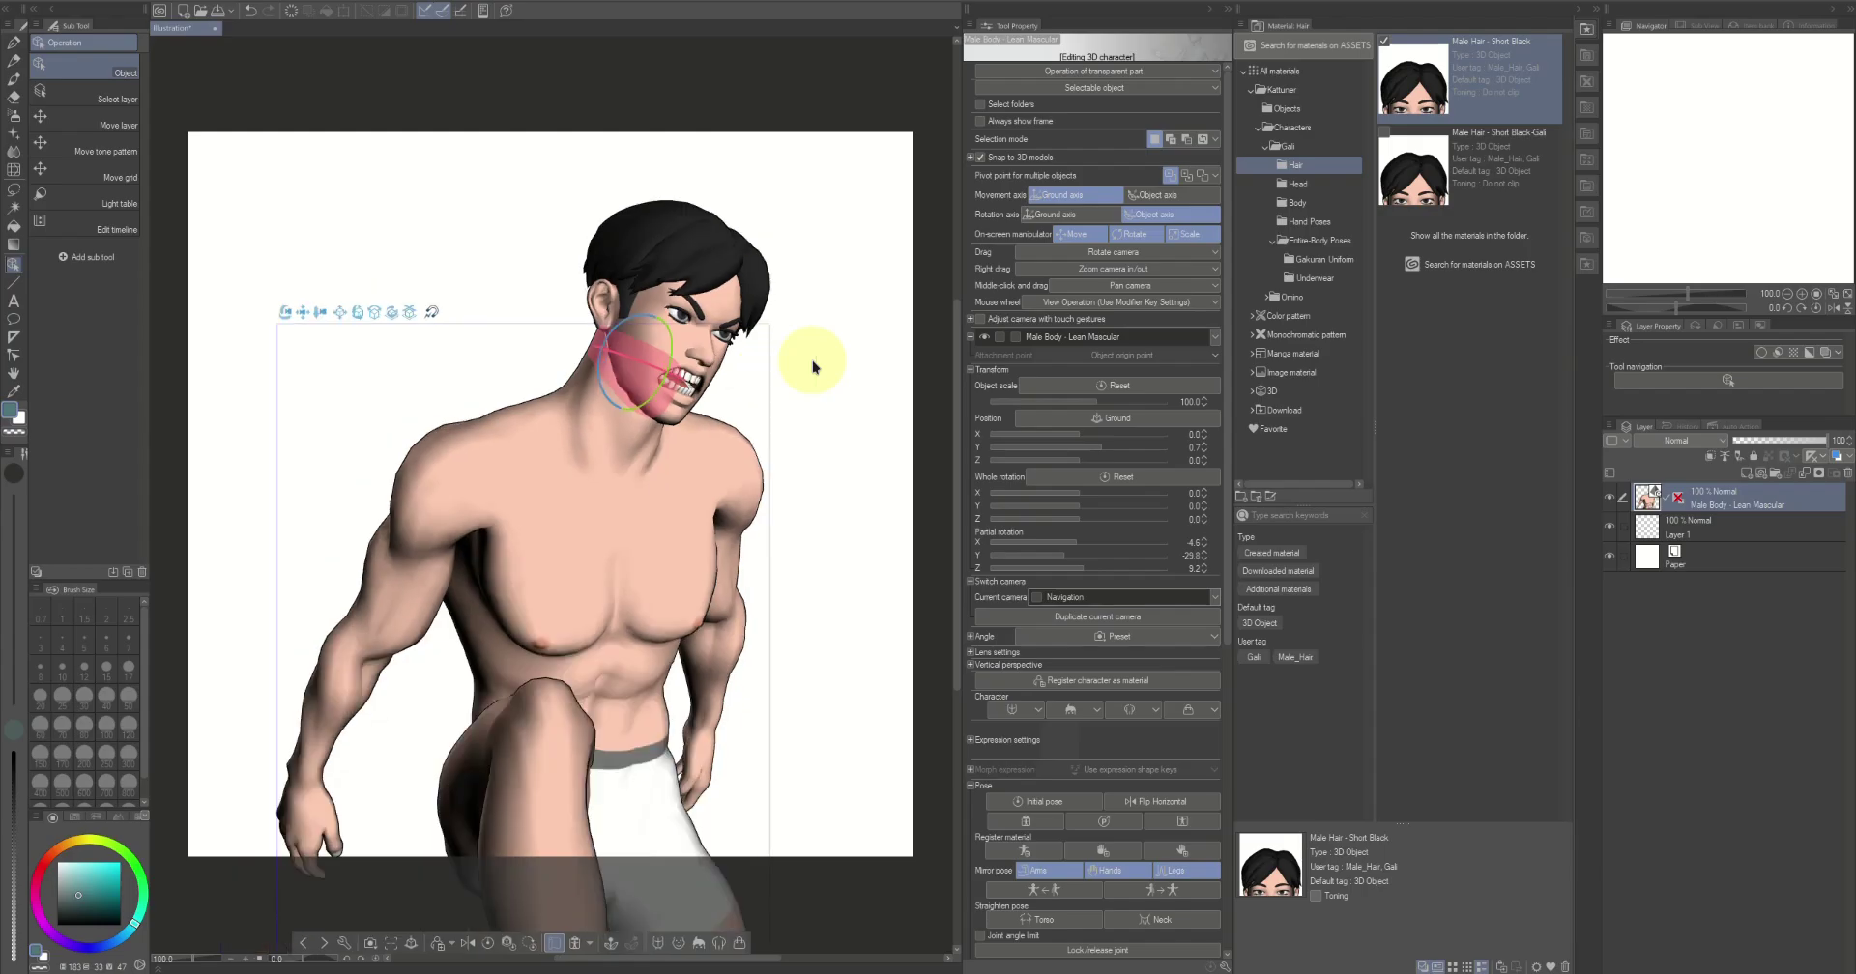
Rename the character's 3D objects as Body, Head and Hair
{"action": "left_click", "coordinate": [1215, 337]}
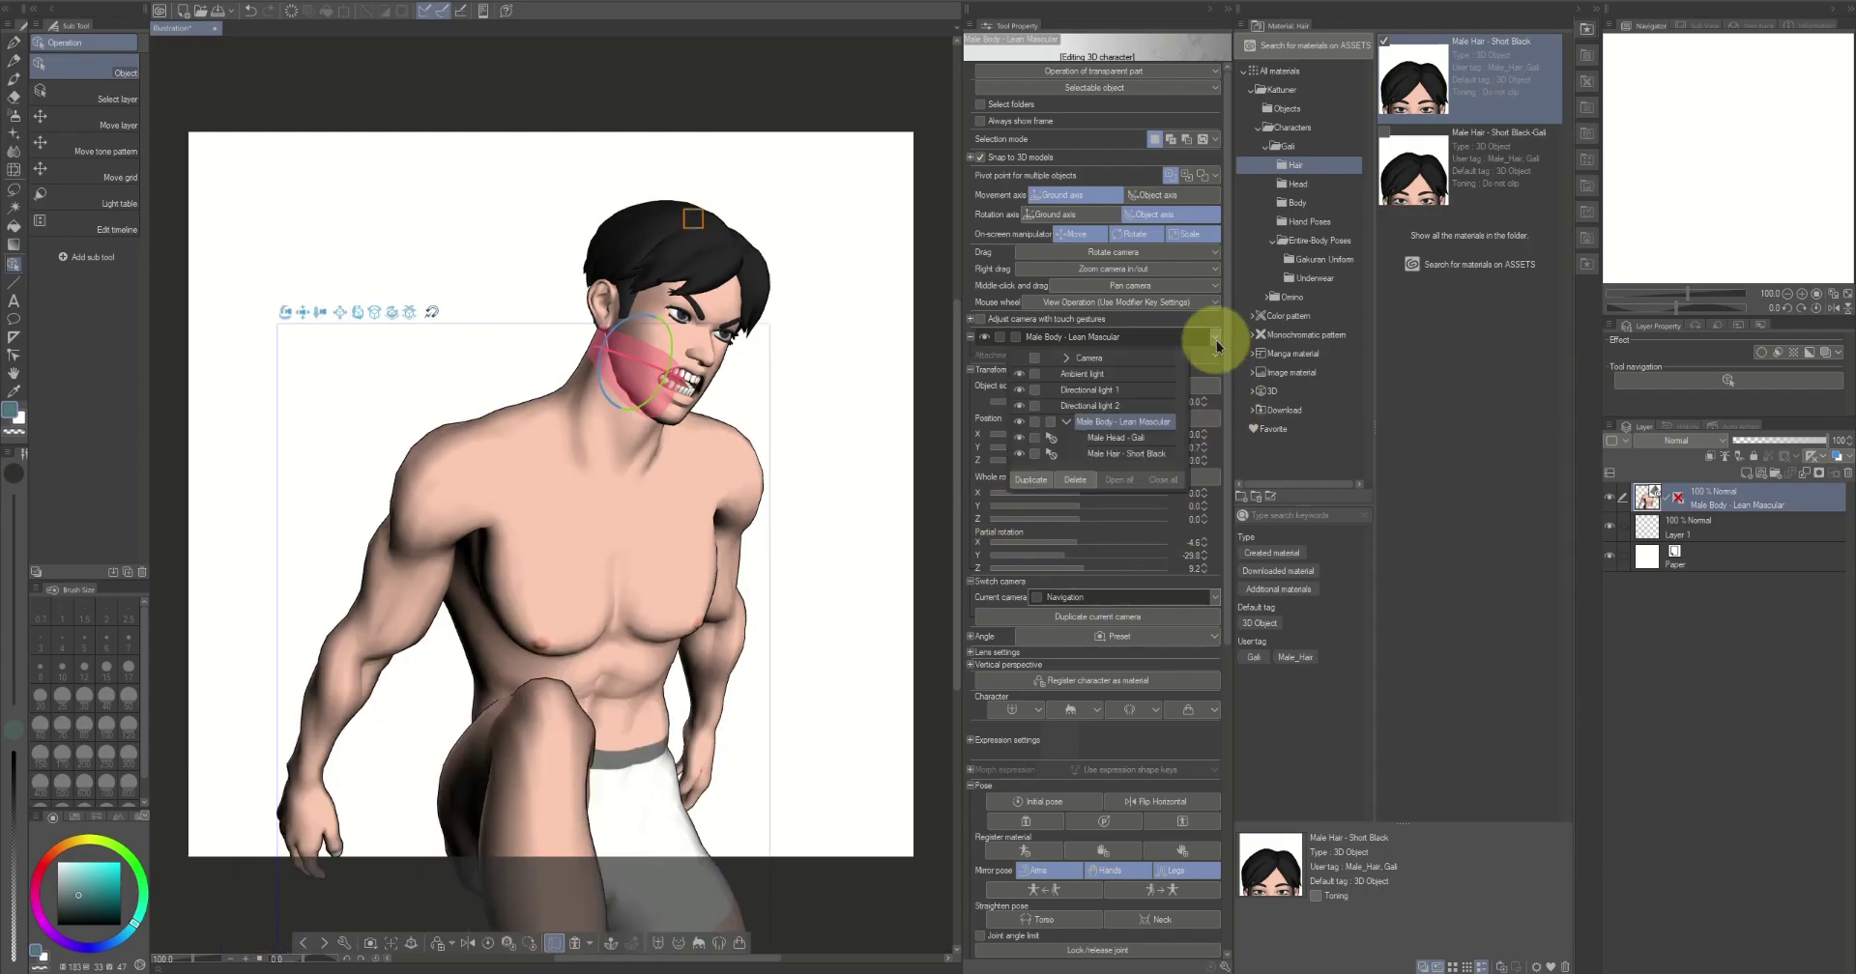
{"action": "left_click", "coordinate": [1117, 452]}
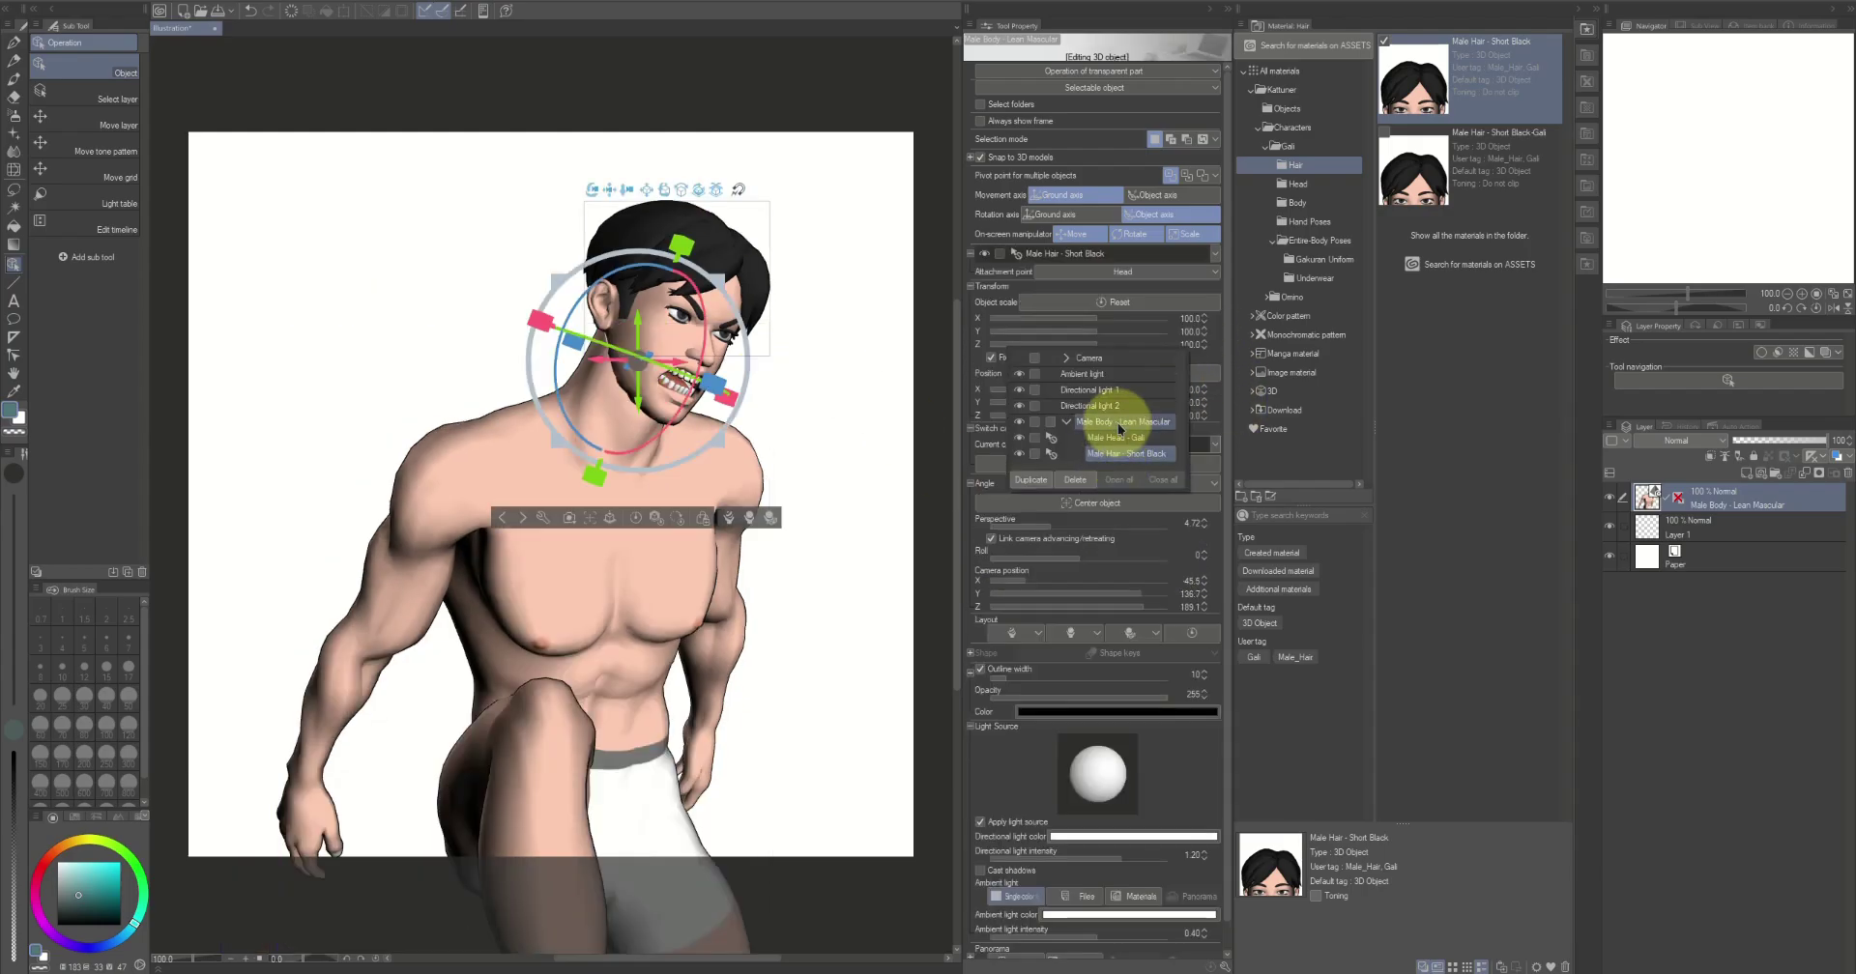
{"action": "left_click", "coordinate": [1118, 424]}
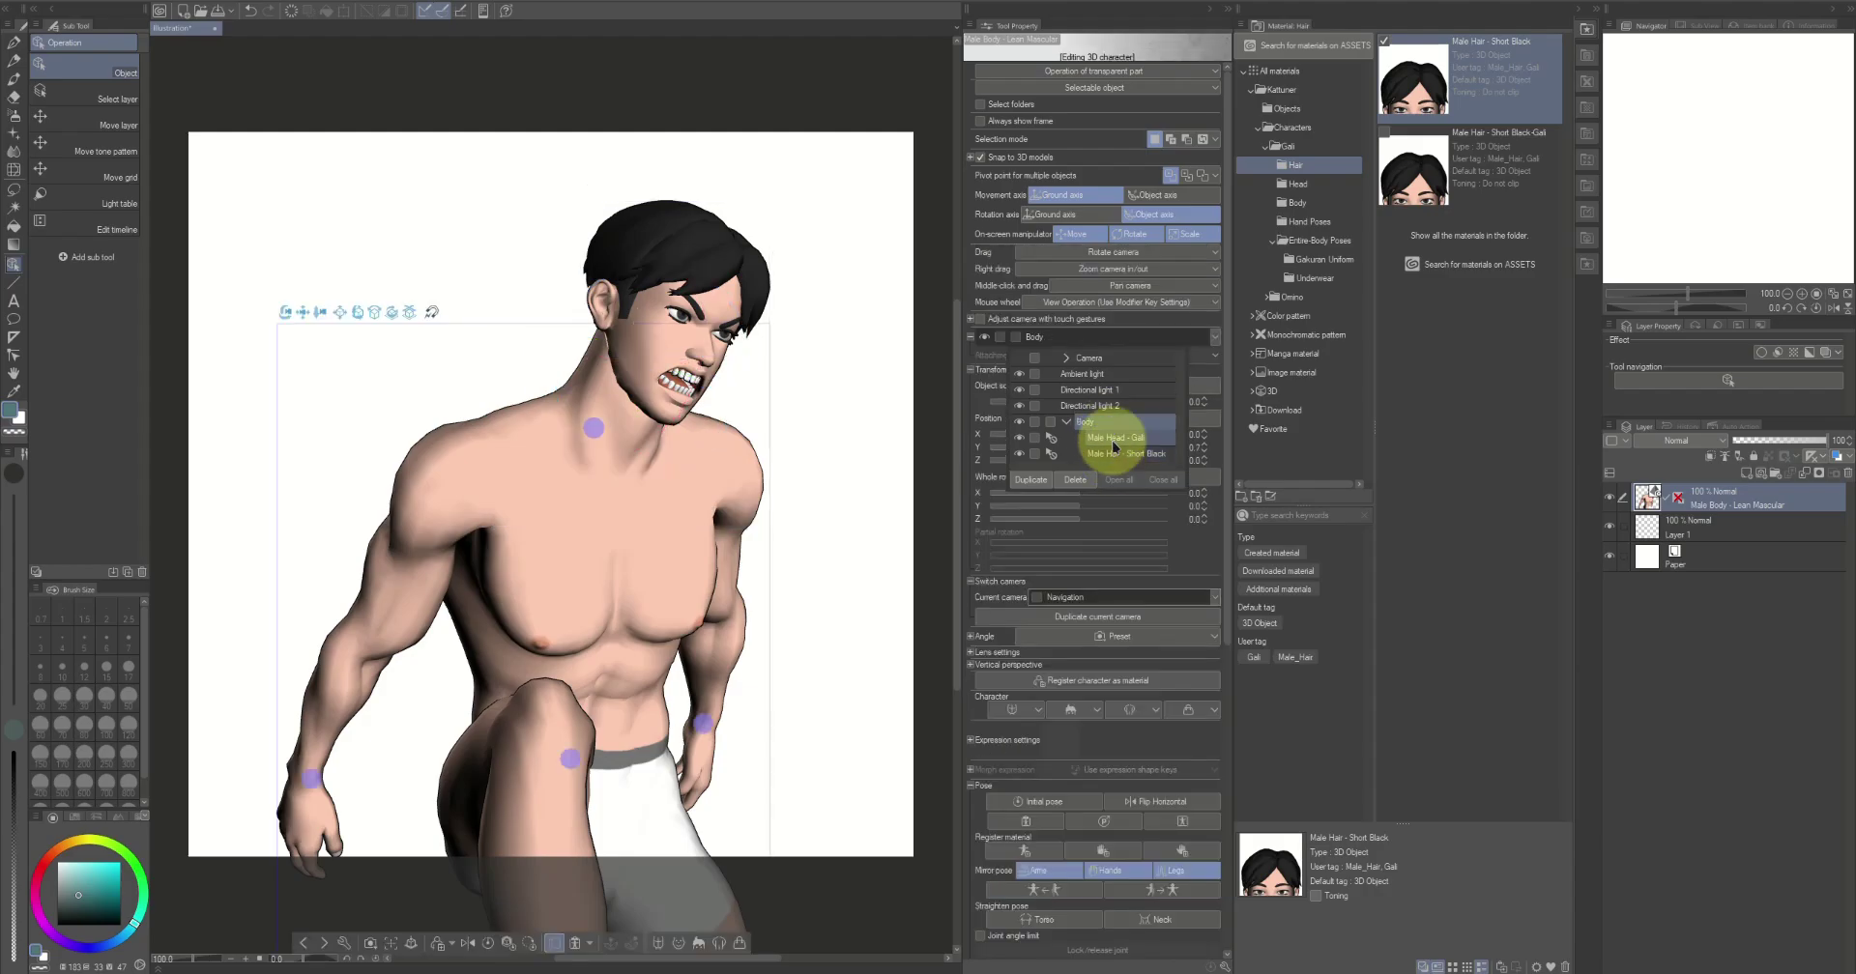
{"action": "left_click", "coordinate": [1113, 440]}
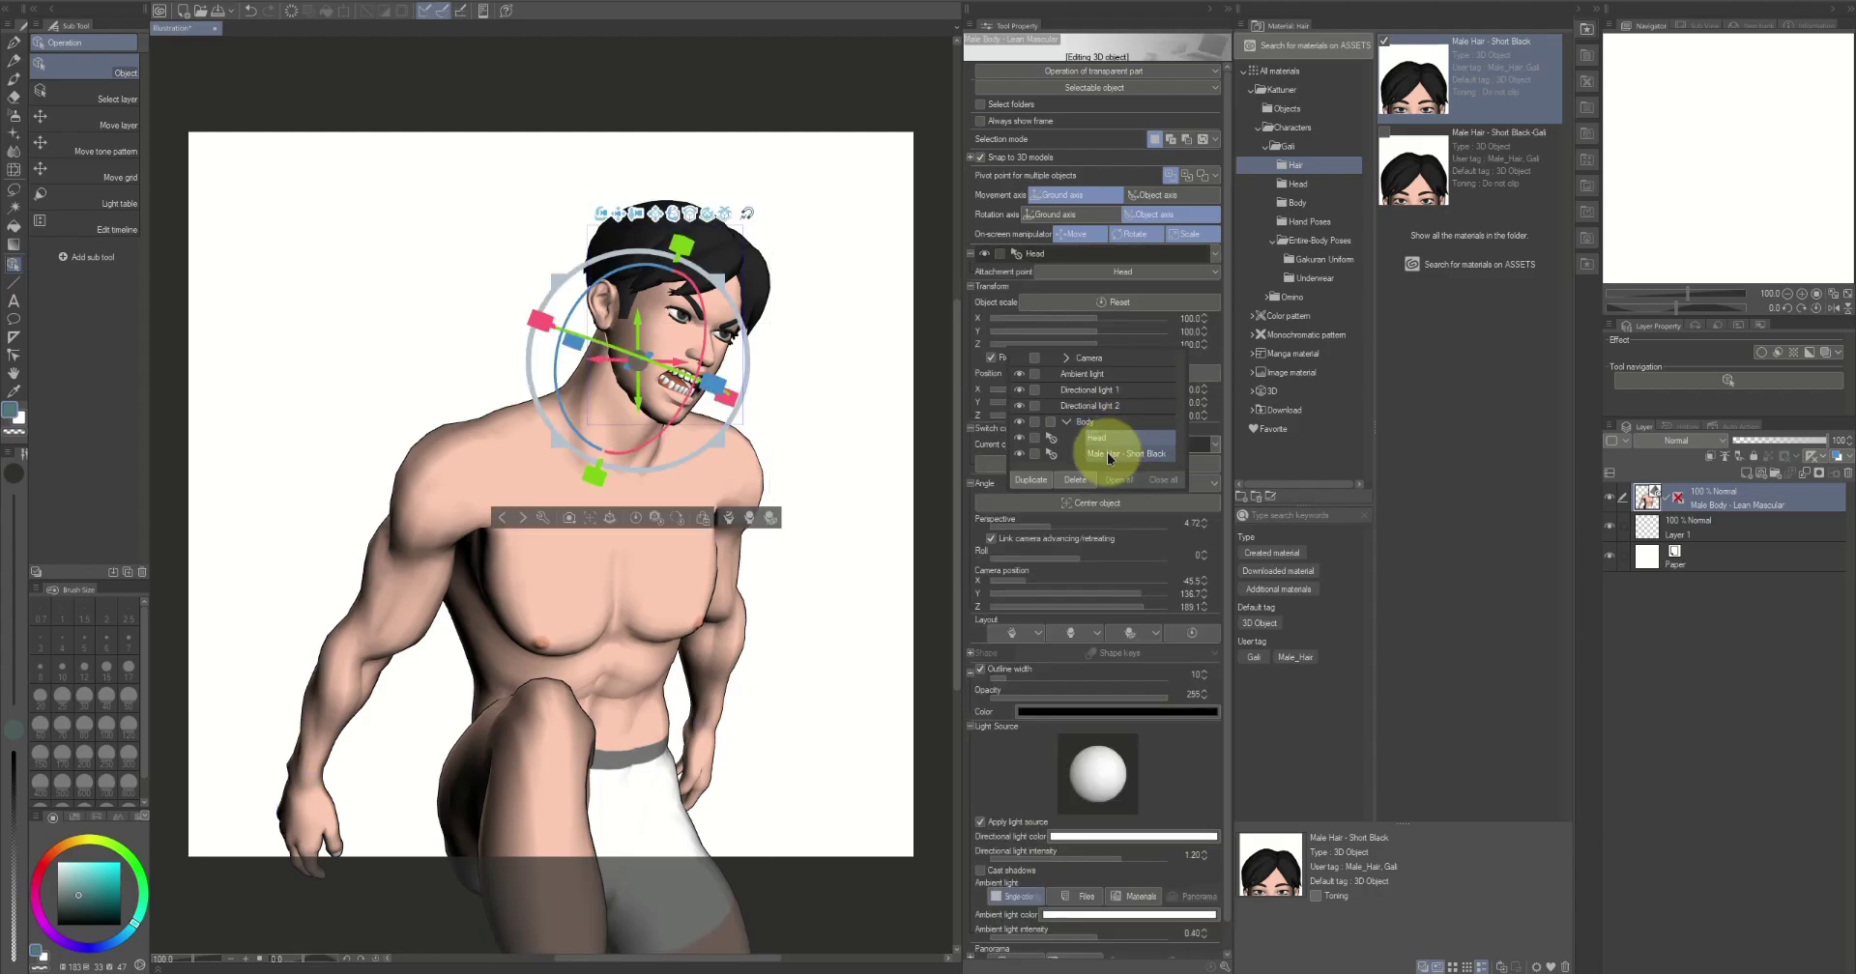
{"action": "left_click", "coordinate": [1108, 454]}
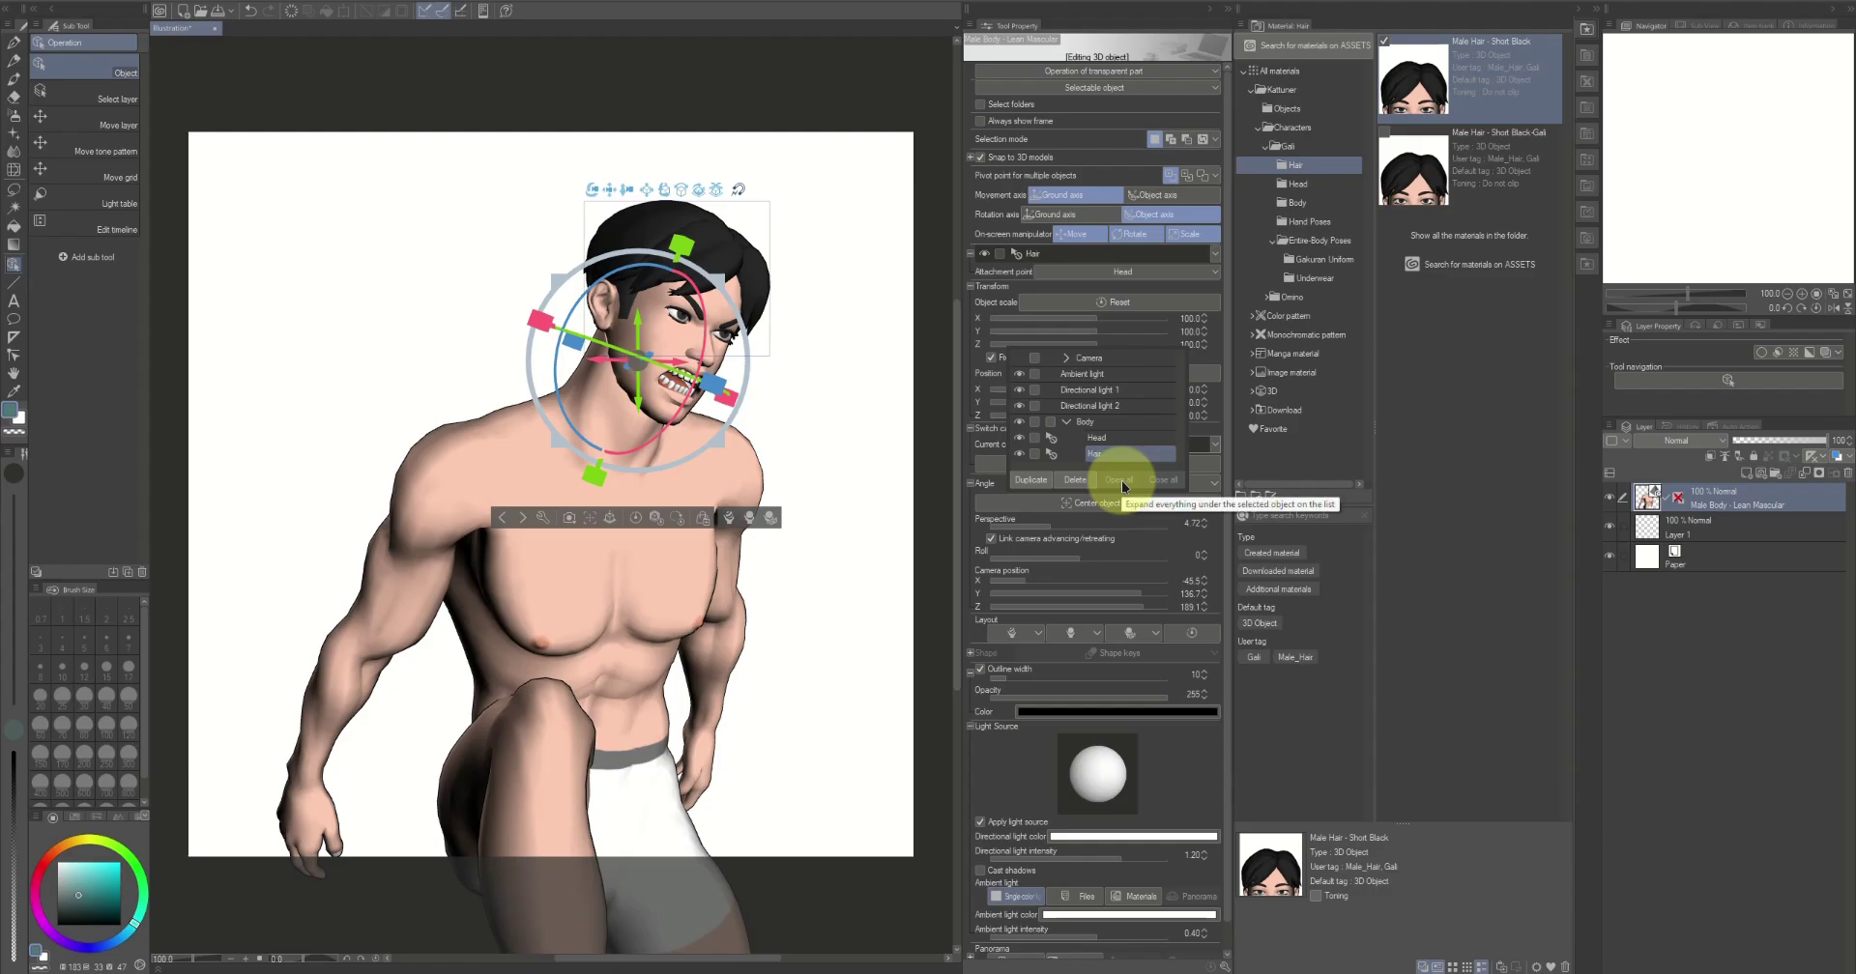
Apply the 04 Blown from right layout preset to the hair
{"action": "left_click", "coordinate": [1086, 634]}
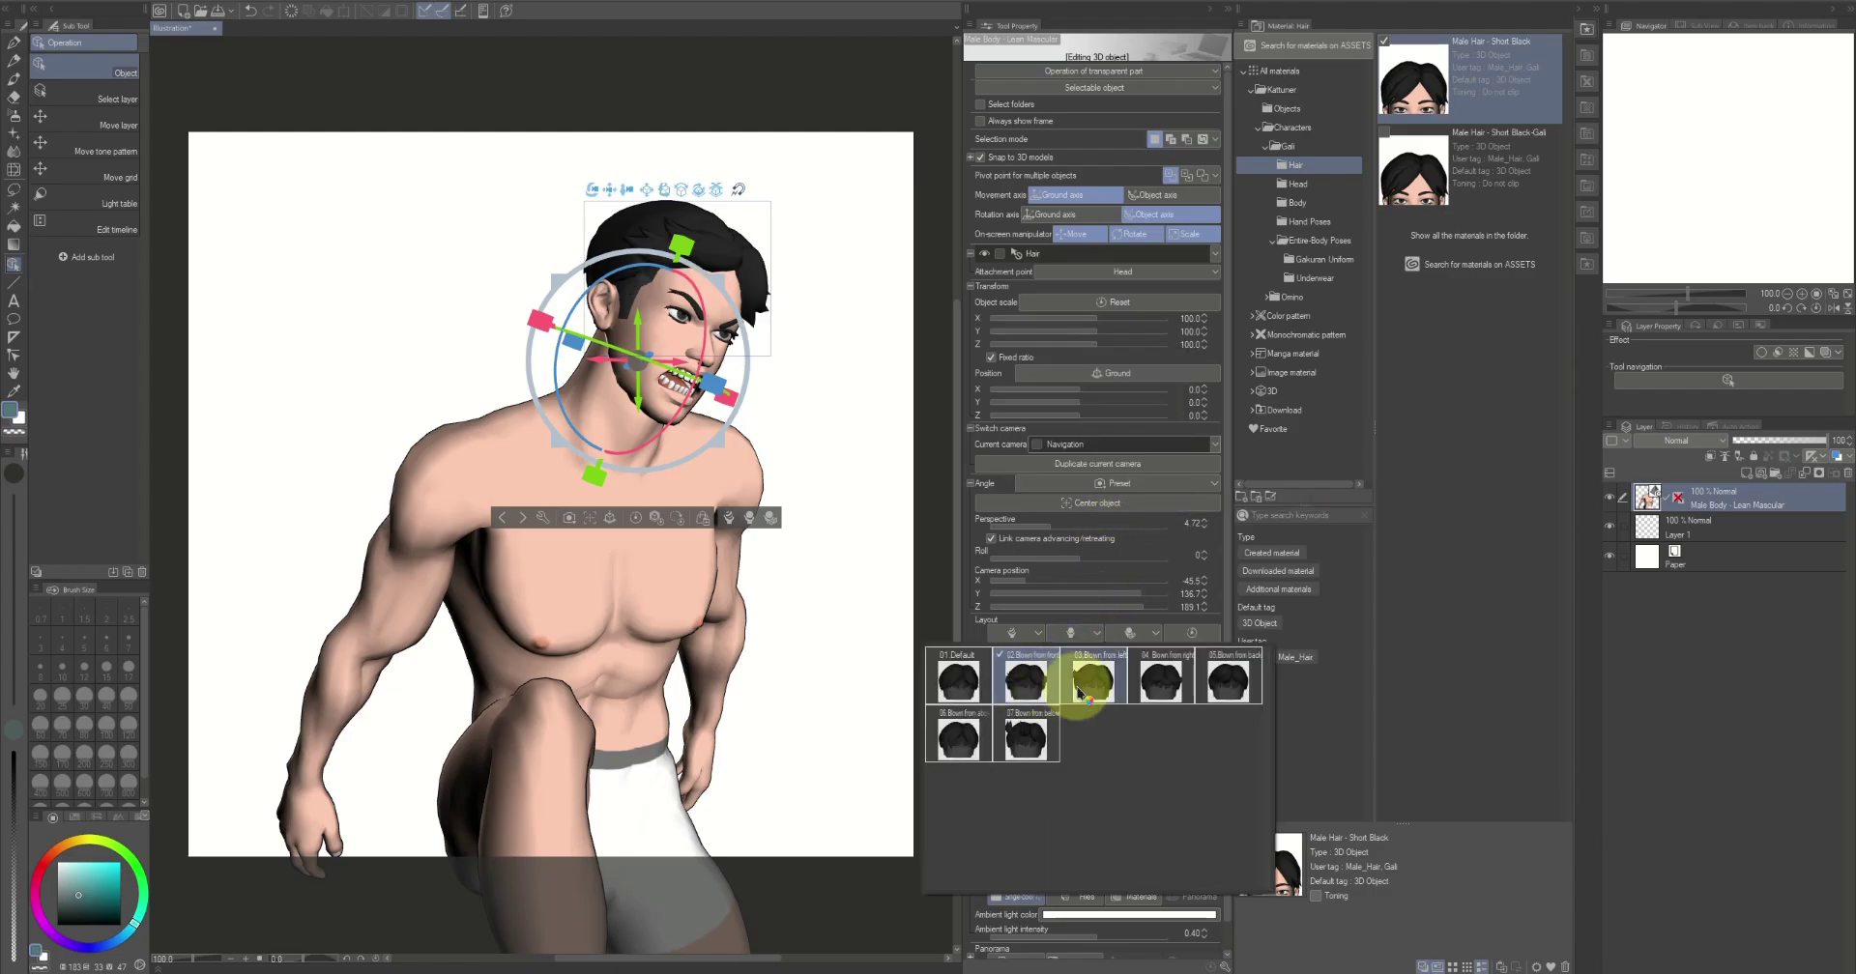
{"action": "left_click", "coordinate": [1079, 692]}
{"action": "left_click", "coordinate": [1152, 692]}
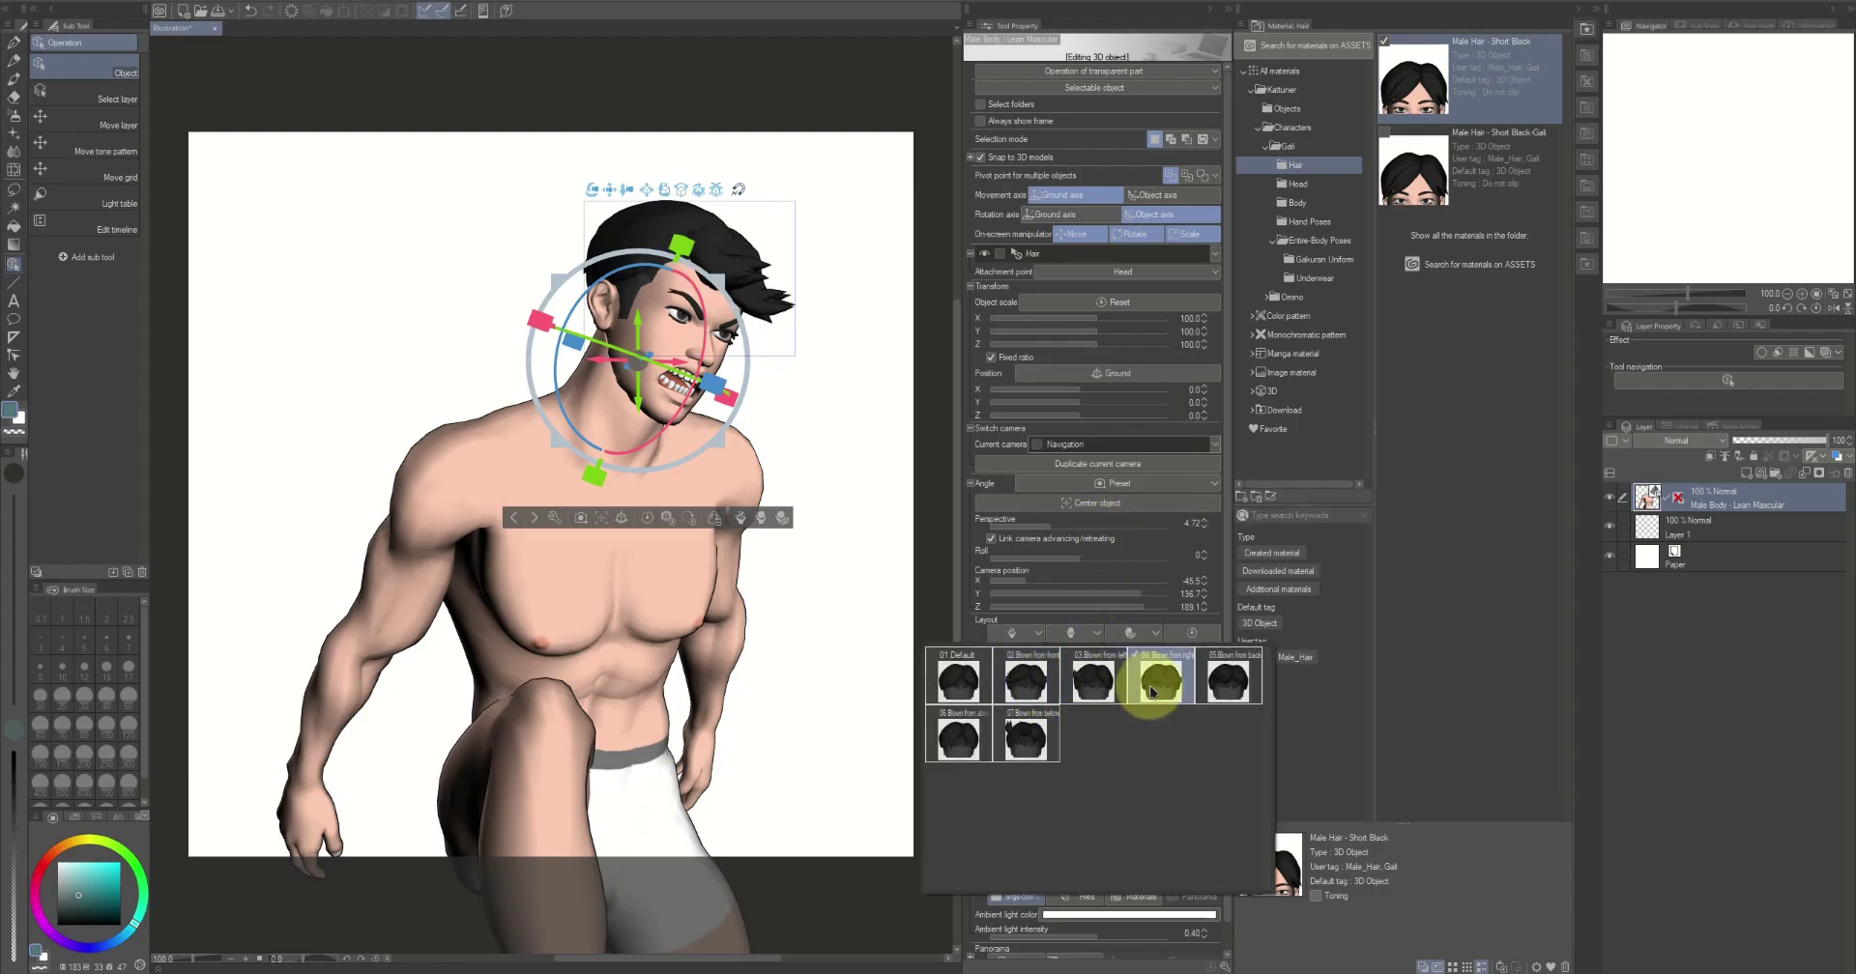
Switch to the Scene Shot camera, frame the whole figure from a closer, angled view and lock that camera
{"action": "left_click", "coordinate": [1208, 445]}
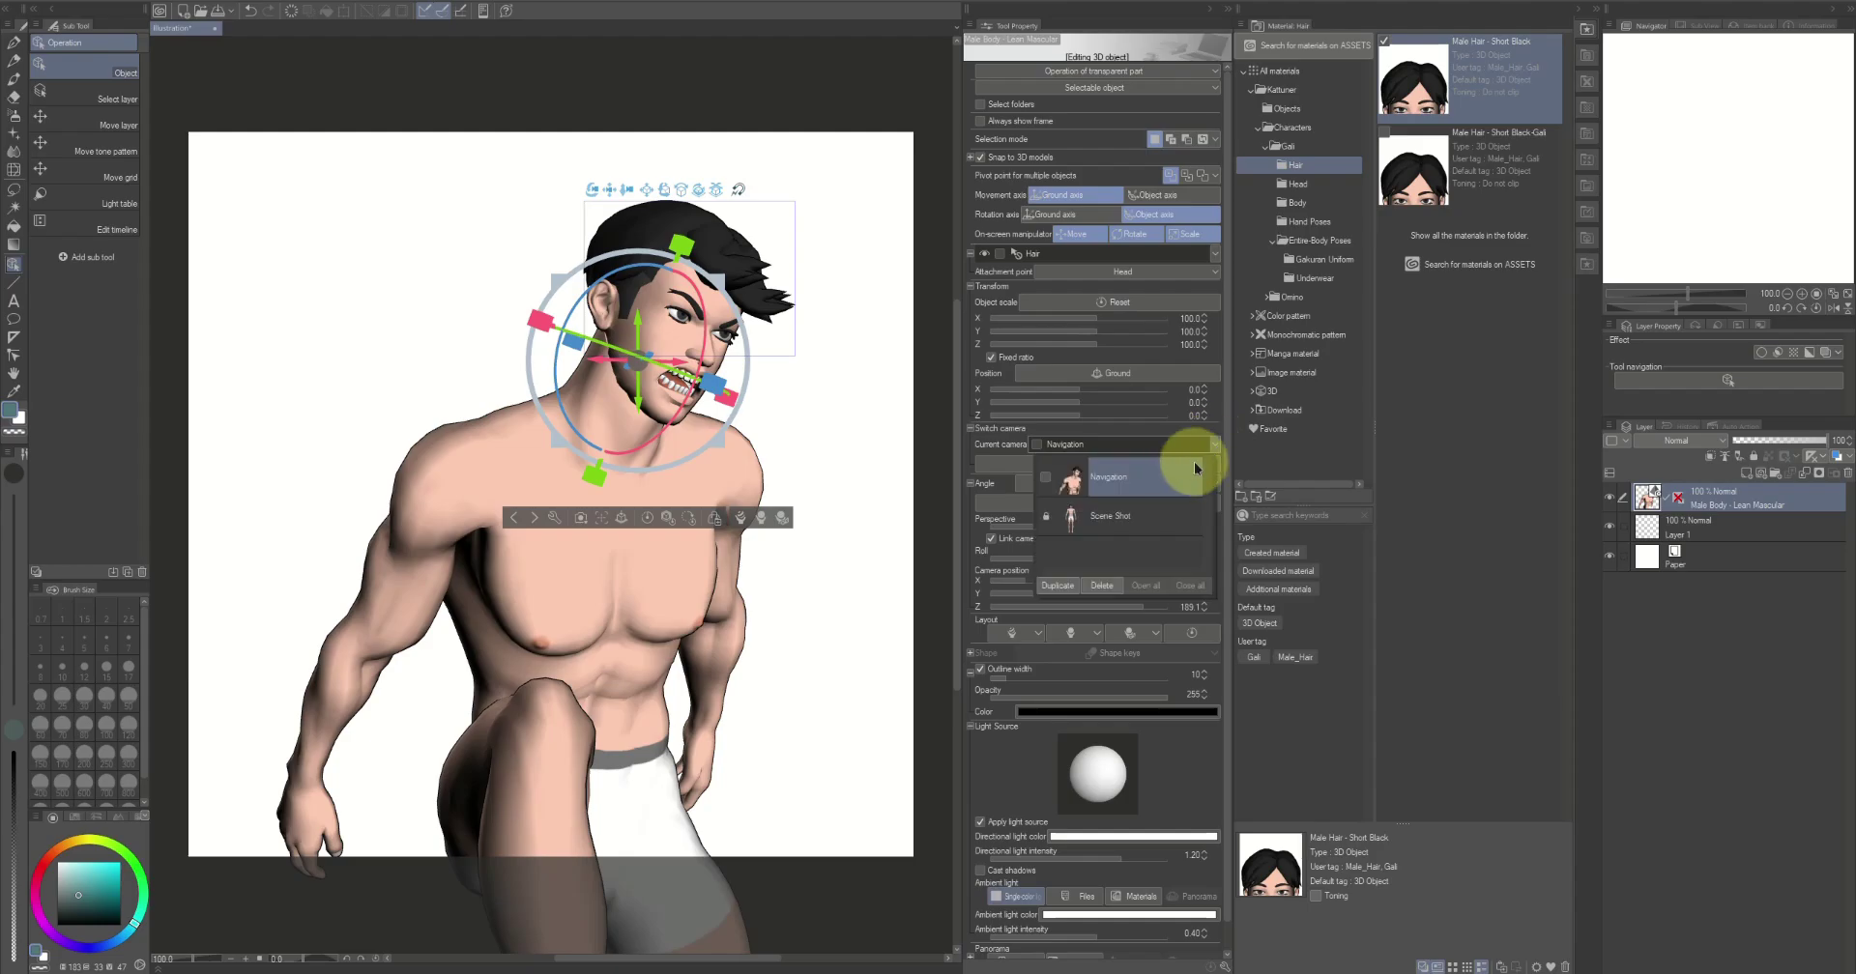
{"action": "left_click", "coordinate": [1128, 519]}
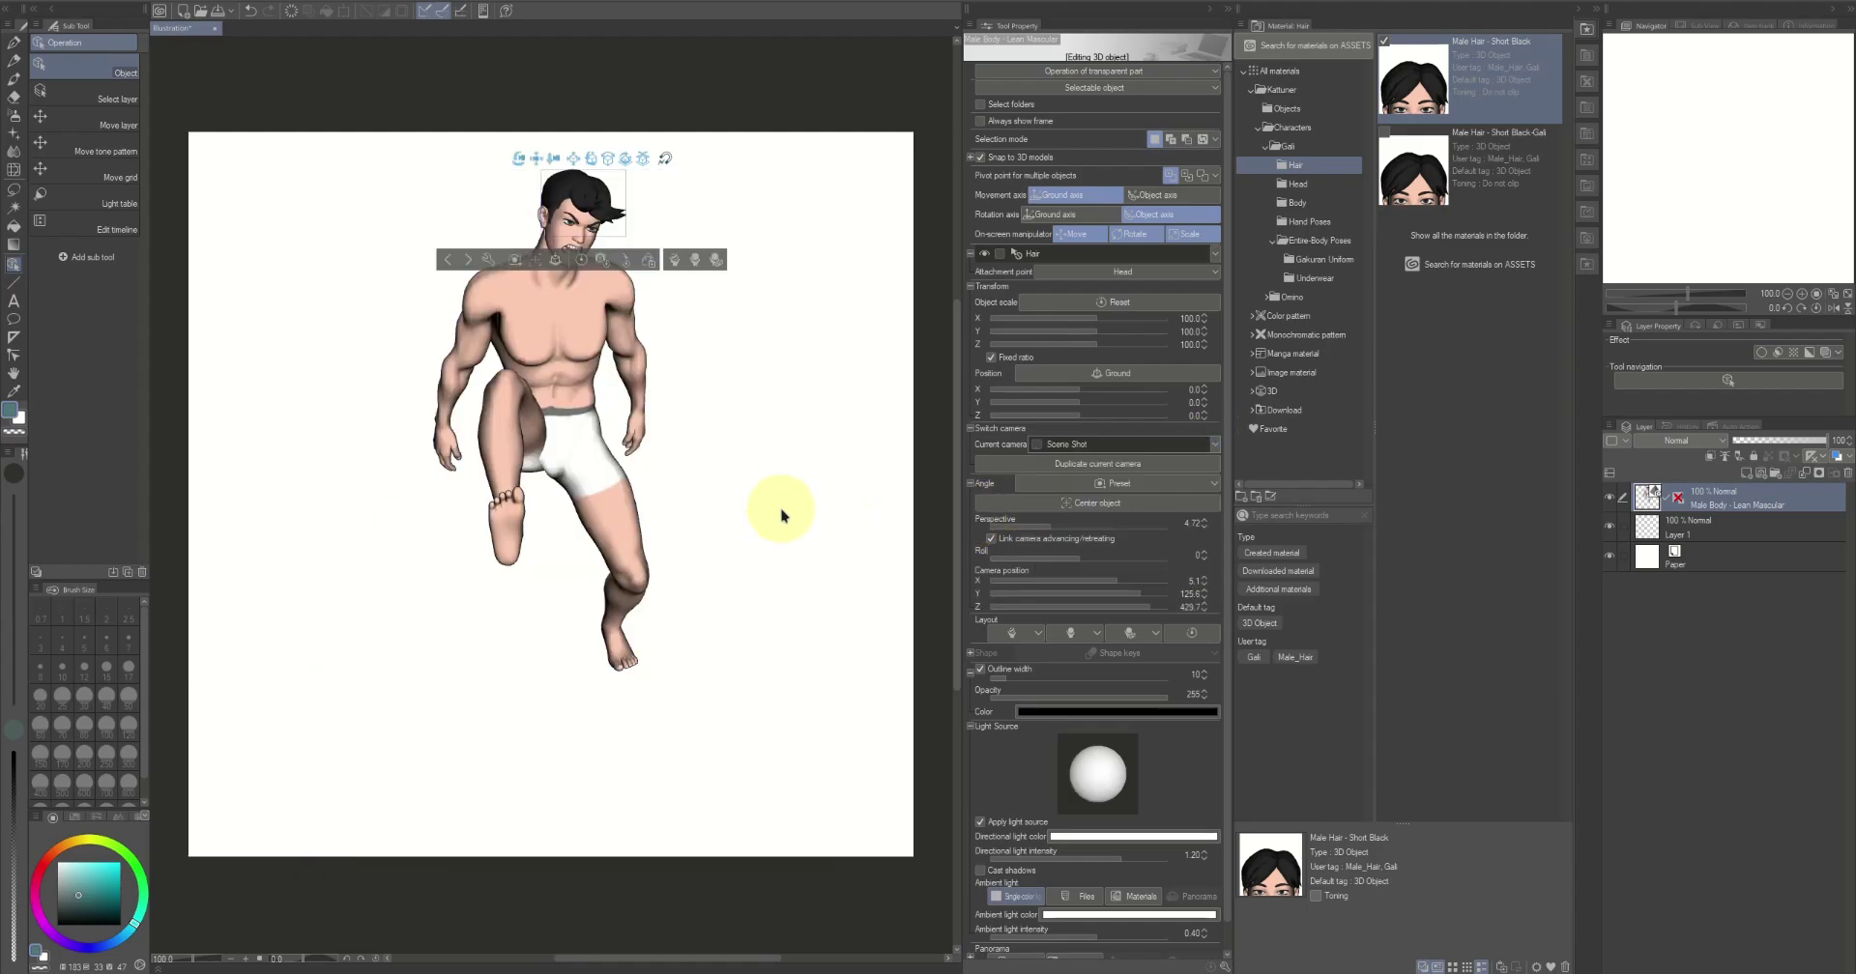
{"action": "left_click_drag", "start_coordinate": [781, 515], "coordinate": [774, 489]}
{"action": "scroll", "coordinate": [804, 526], "scroll_direction": "up", "scroll_amount": 5}
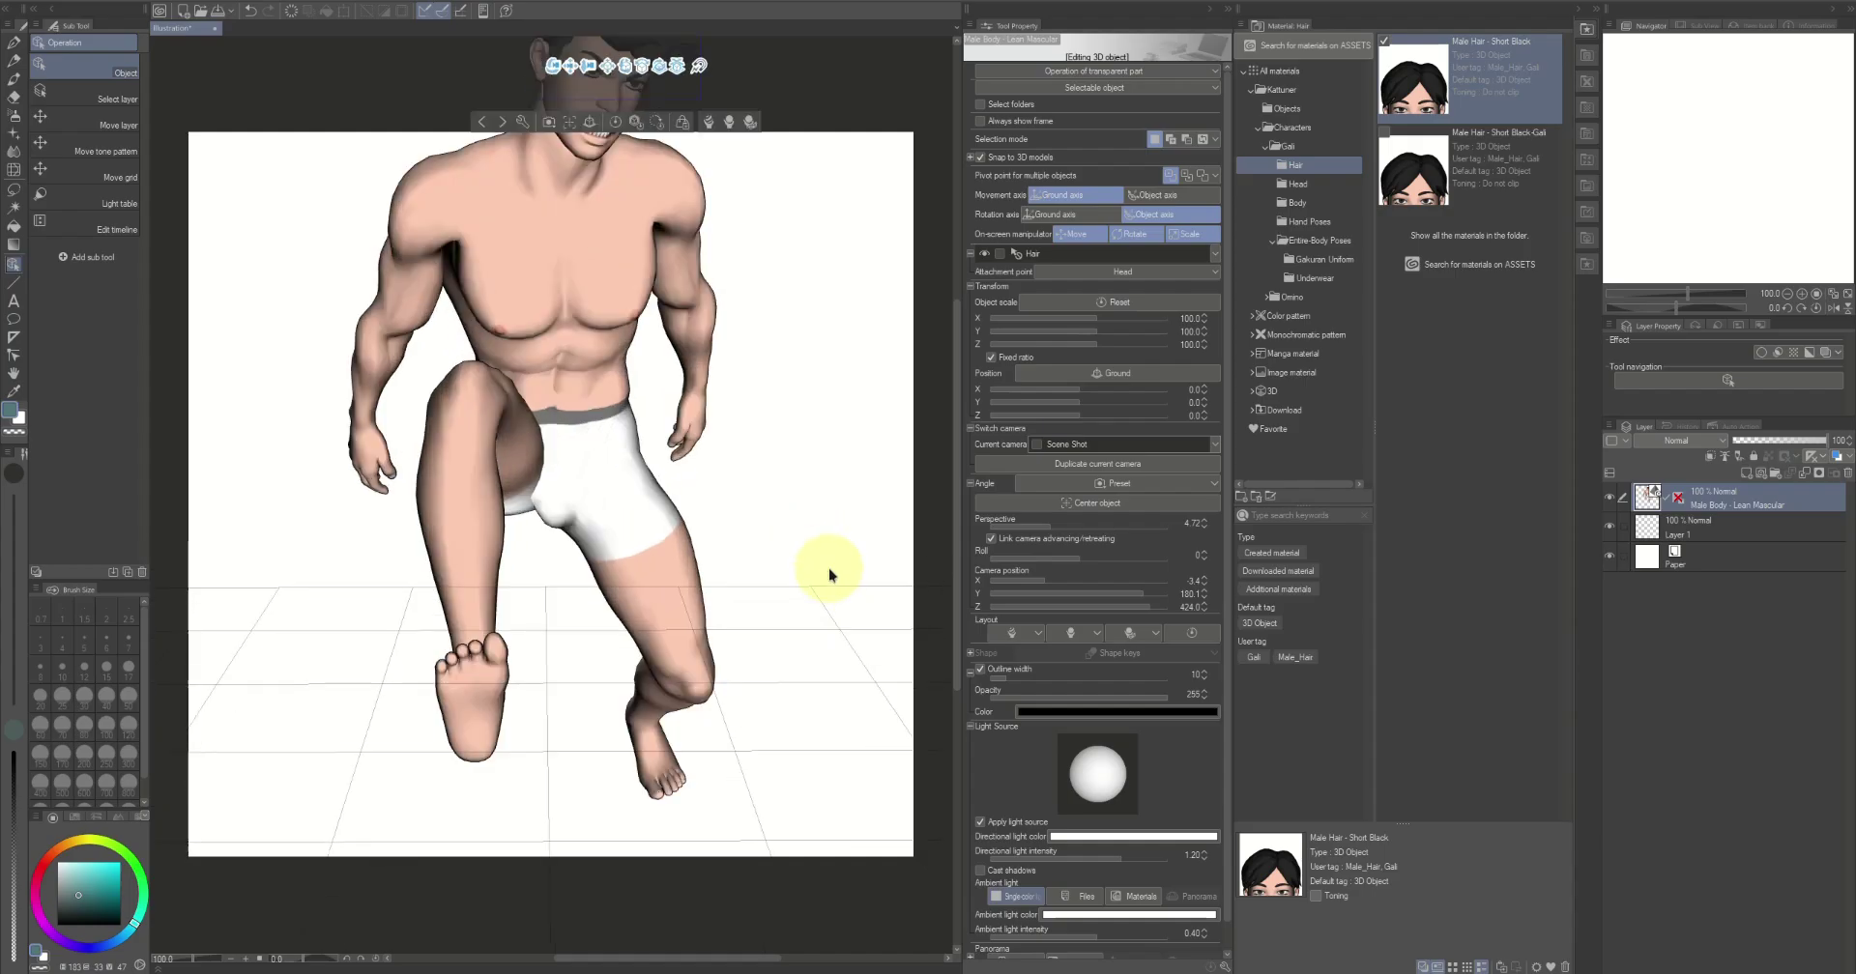
{"action": "left_click_drag", "start_coordinate": [837, 537], "coordinate": [828, 570]}
{"action": "left_click", "coordinate": [1036, 443]}
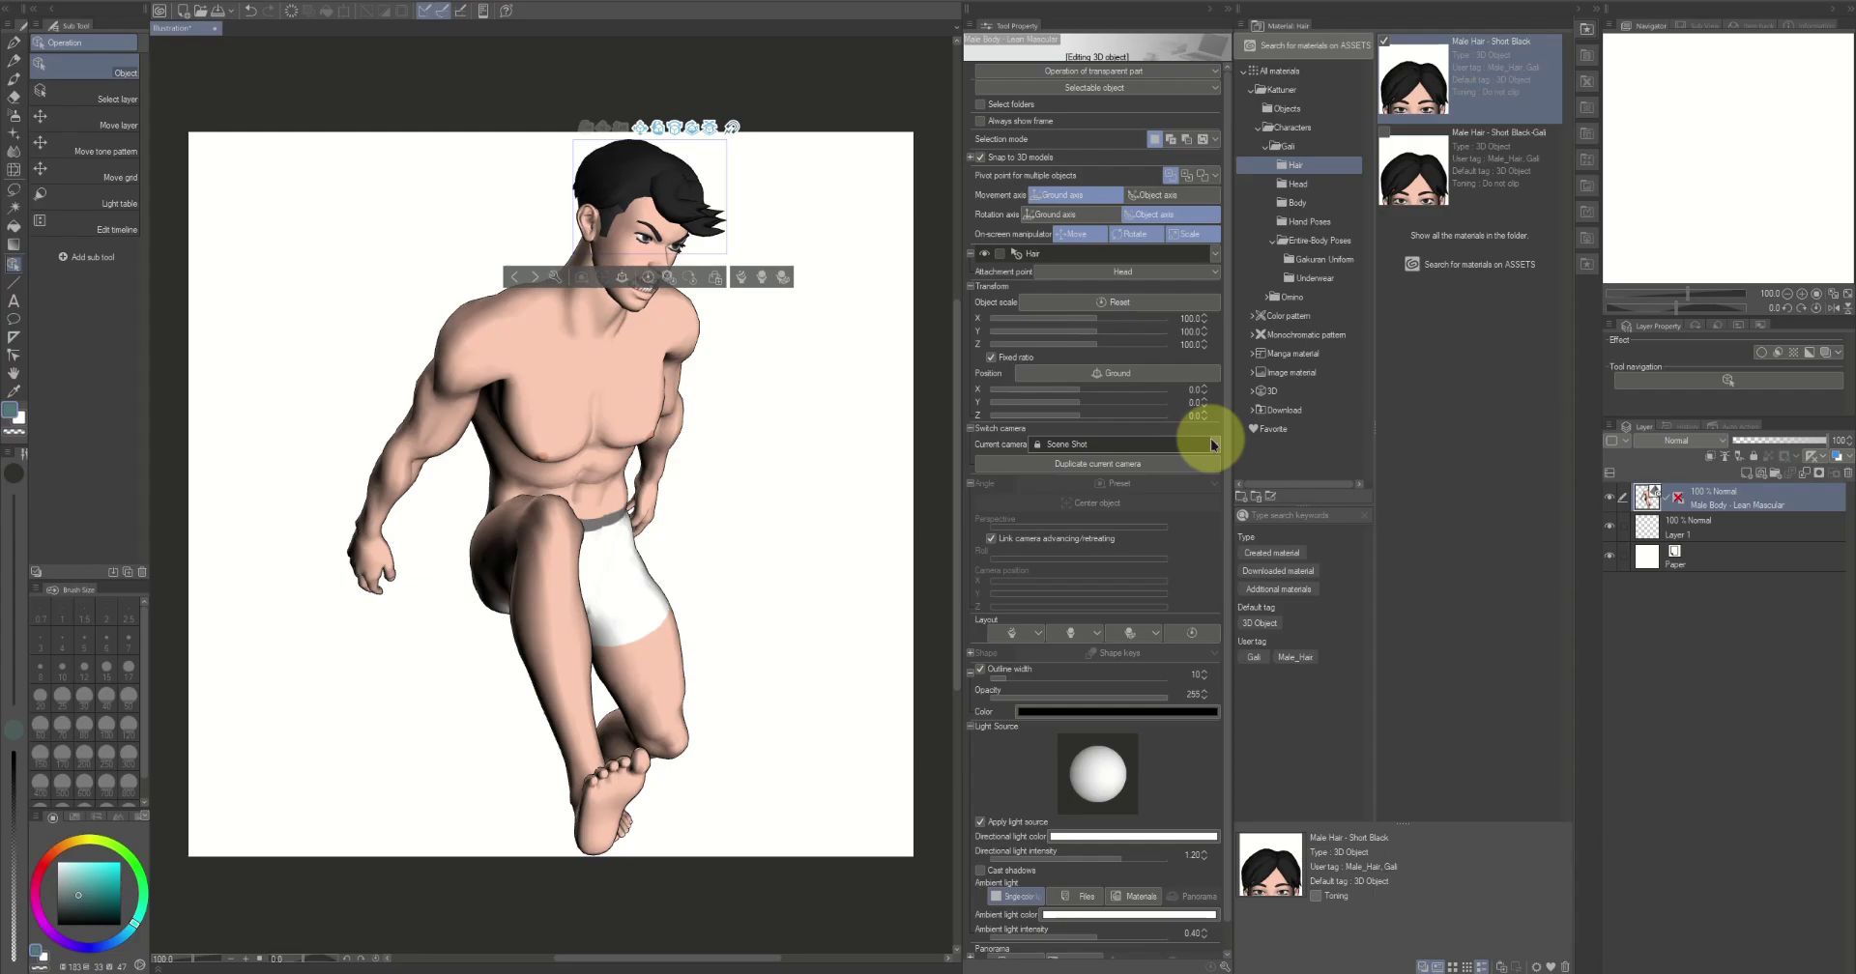
Switch to the Navigation camera and bend the body forward at the waist to a Y partial rotation of about -12.1
{"action": "left_click", "coordinate": [1213, 445]}
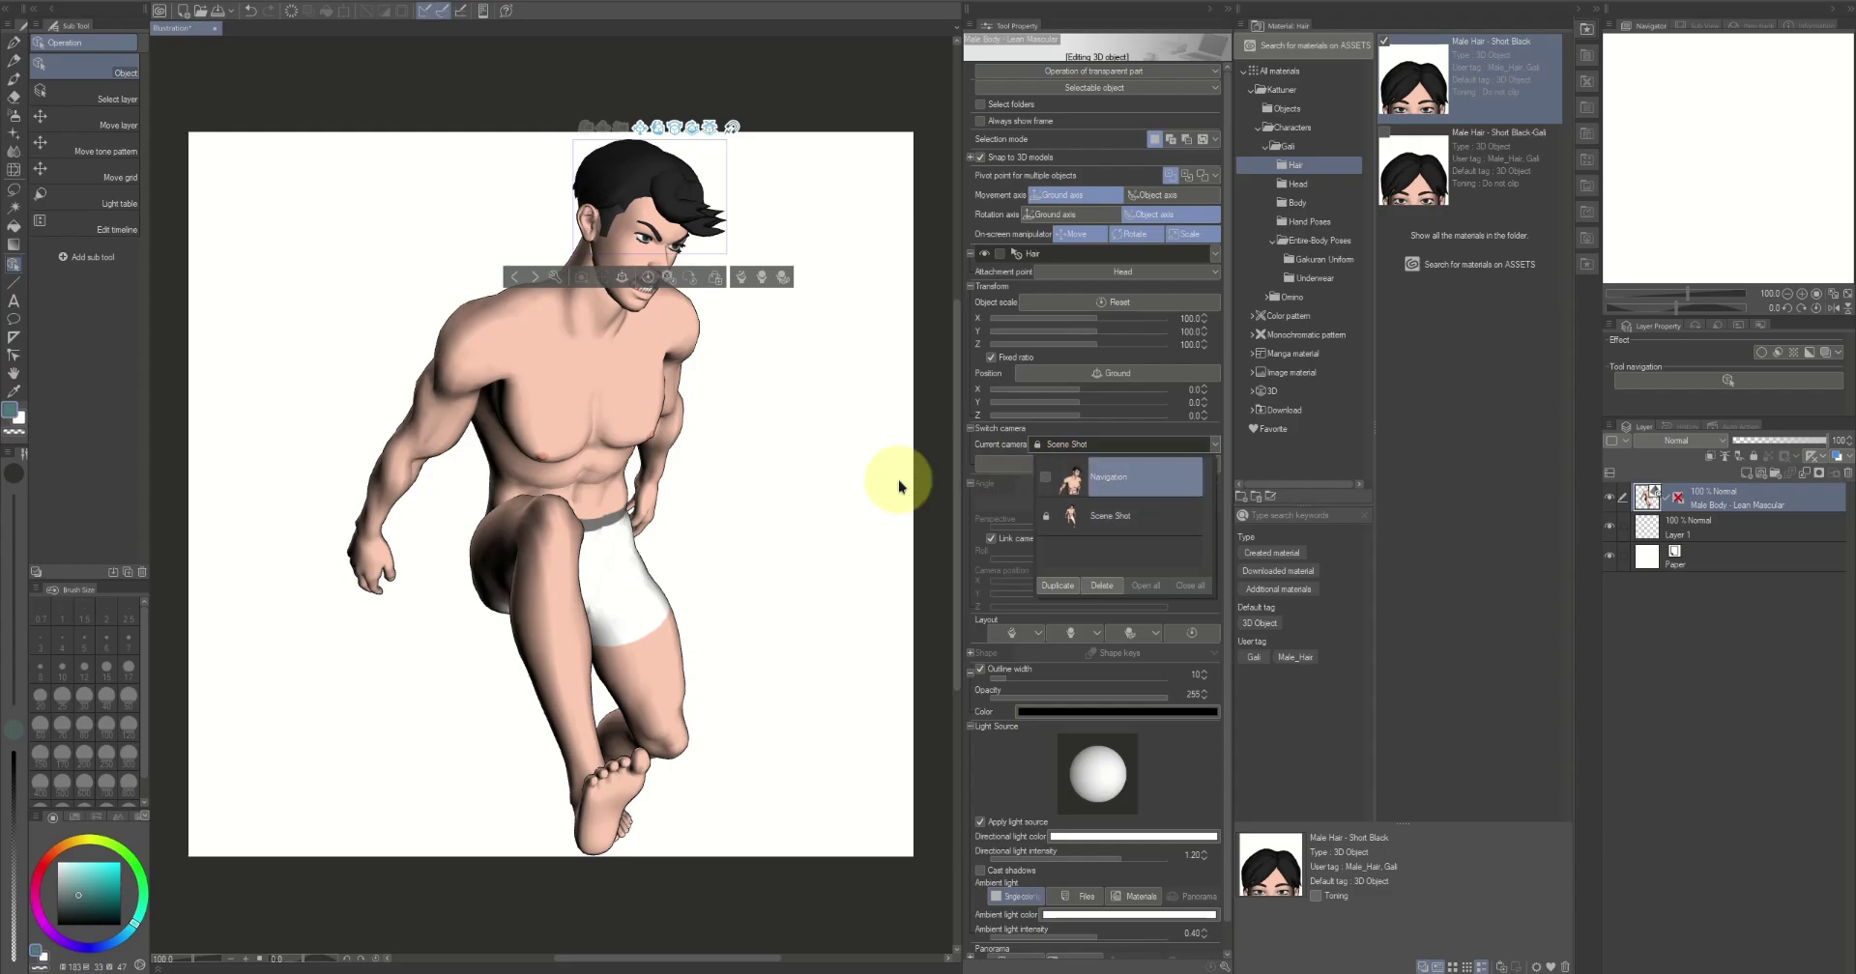
{"action": "left_click", "coordinate": [808, 492]}
{"action": "left_click_drag", "start_coordinate": [612, 642], "coordinate": [612, 435]}
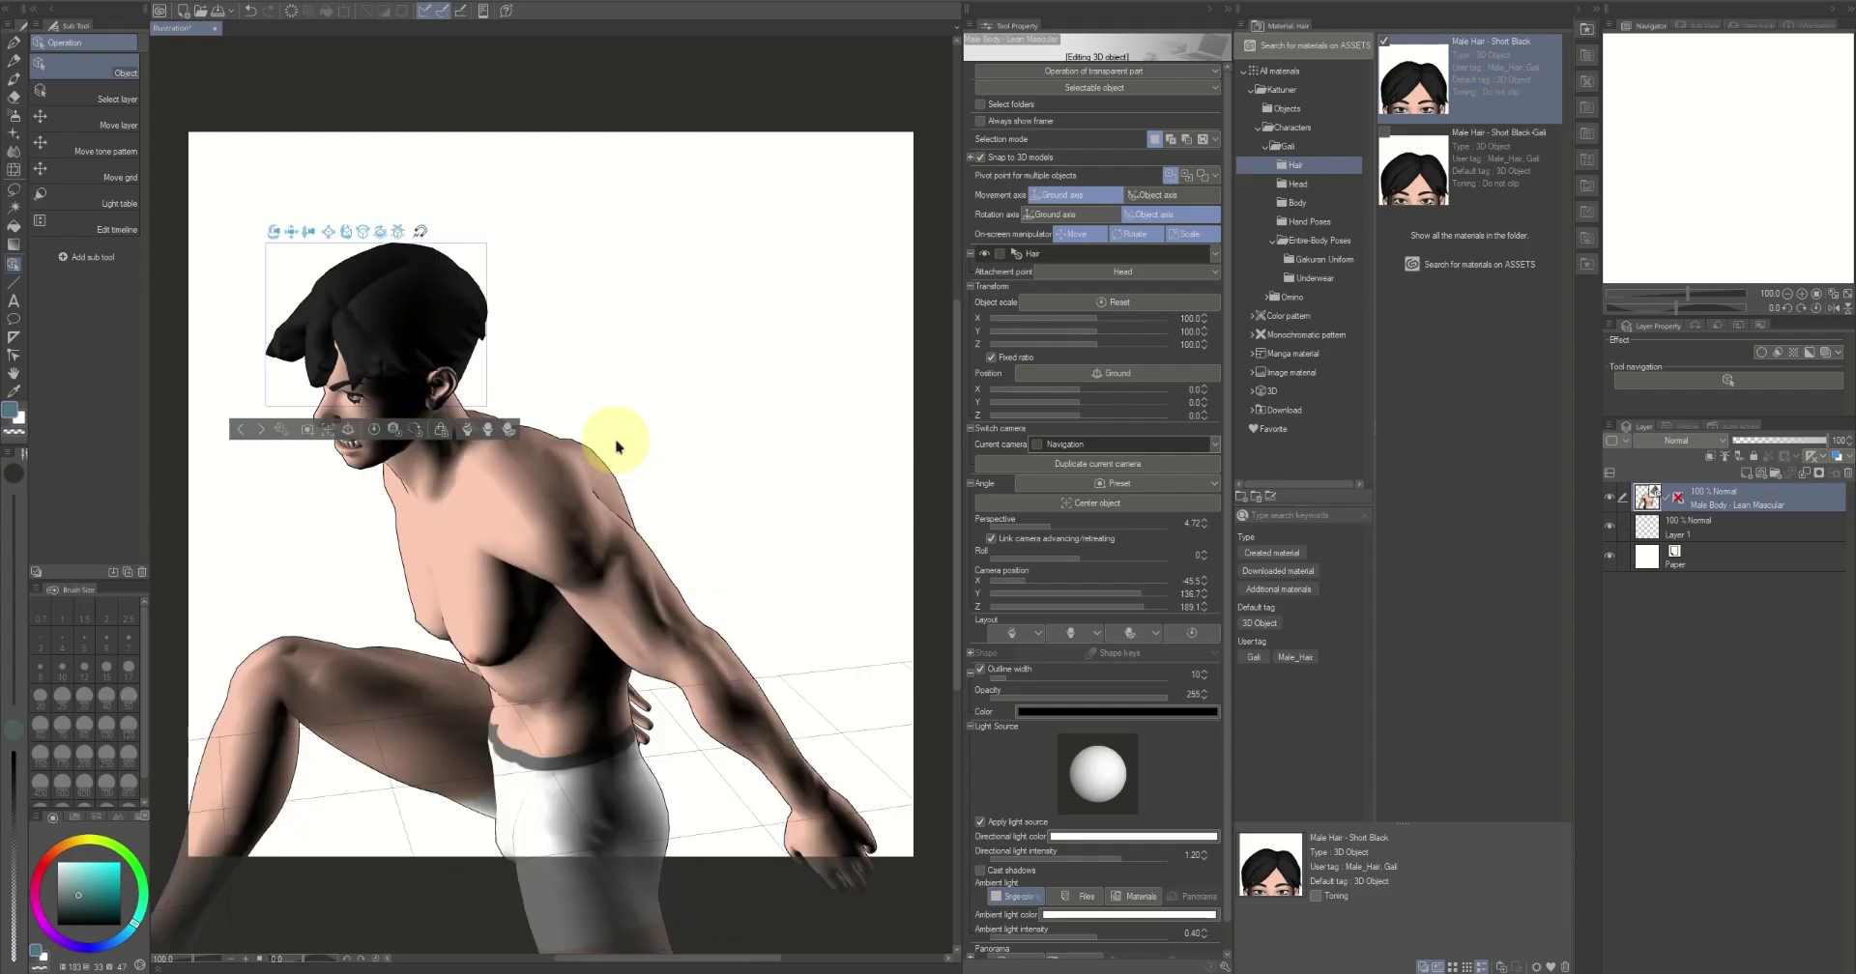
{"action": "mouse_move", "coordinate": [690, 391]}
{"action": "left_mouse_down"}
{"action": "mouse_move", "coordinate": [701, 373]}
{"action": "mouse_move", "coordinate": [663, 402]}
{"action": "left_mouse_up"}
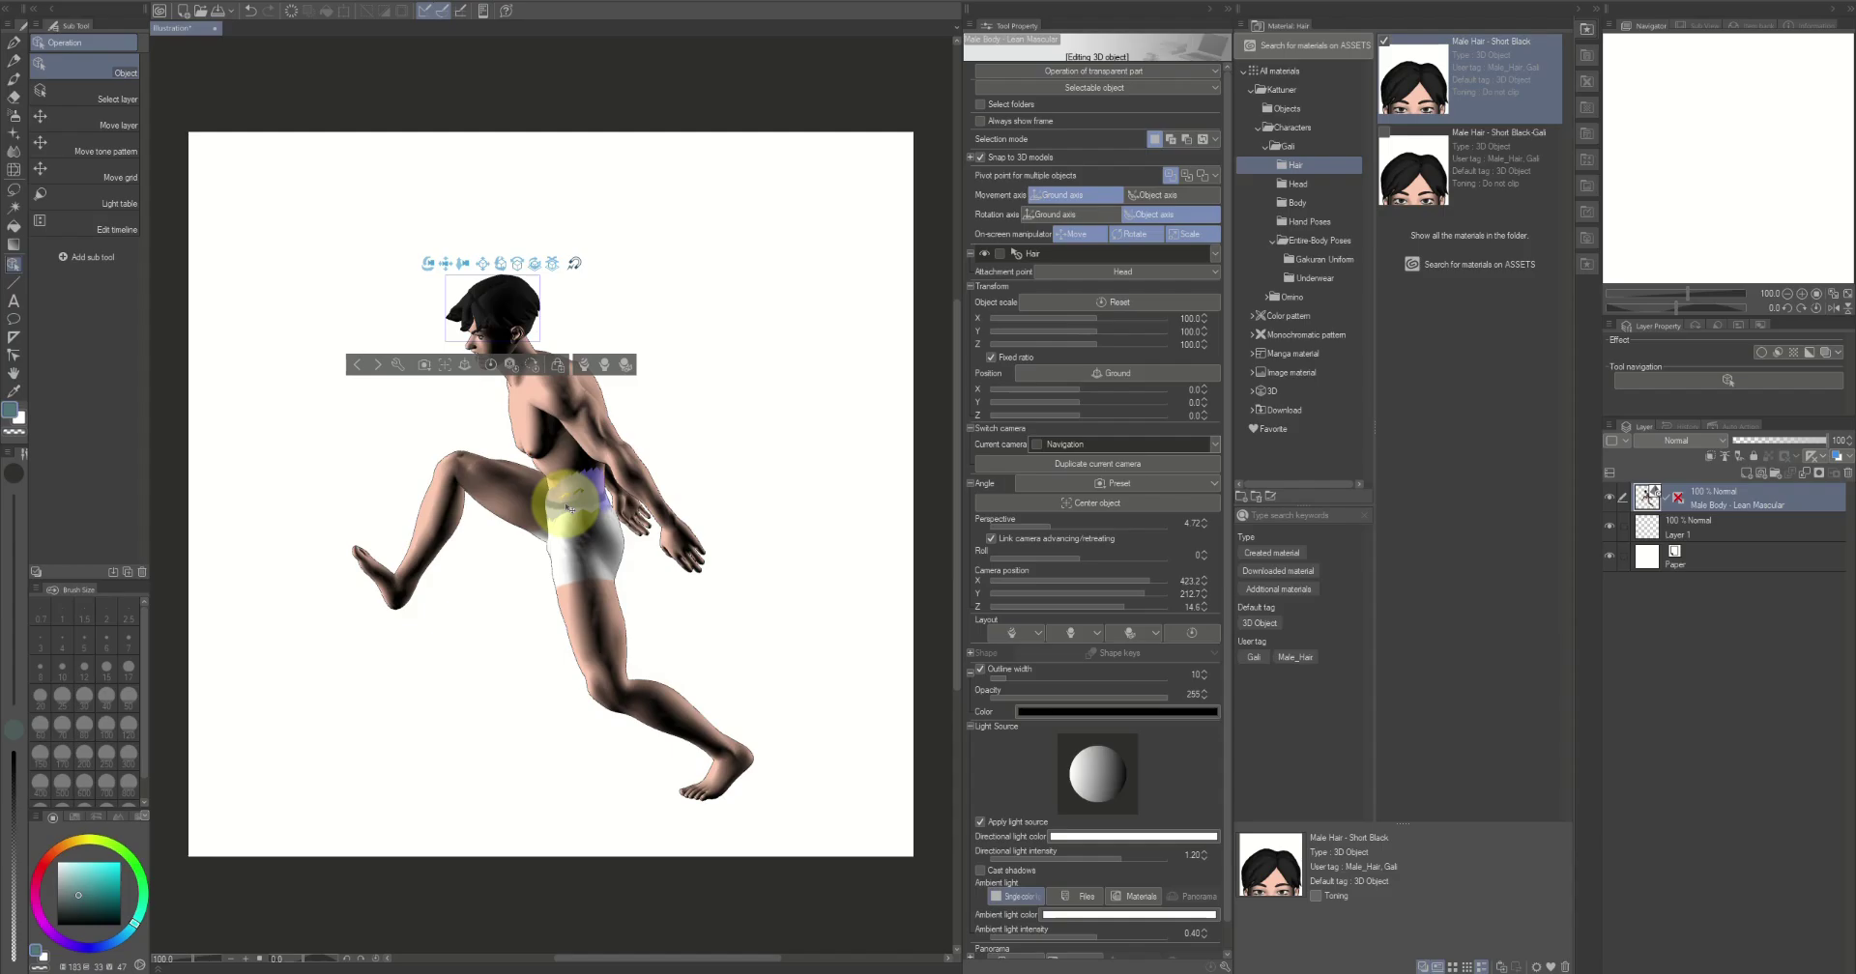
{"action": "left_click", "coordinate": [568, 507]}
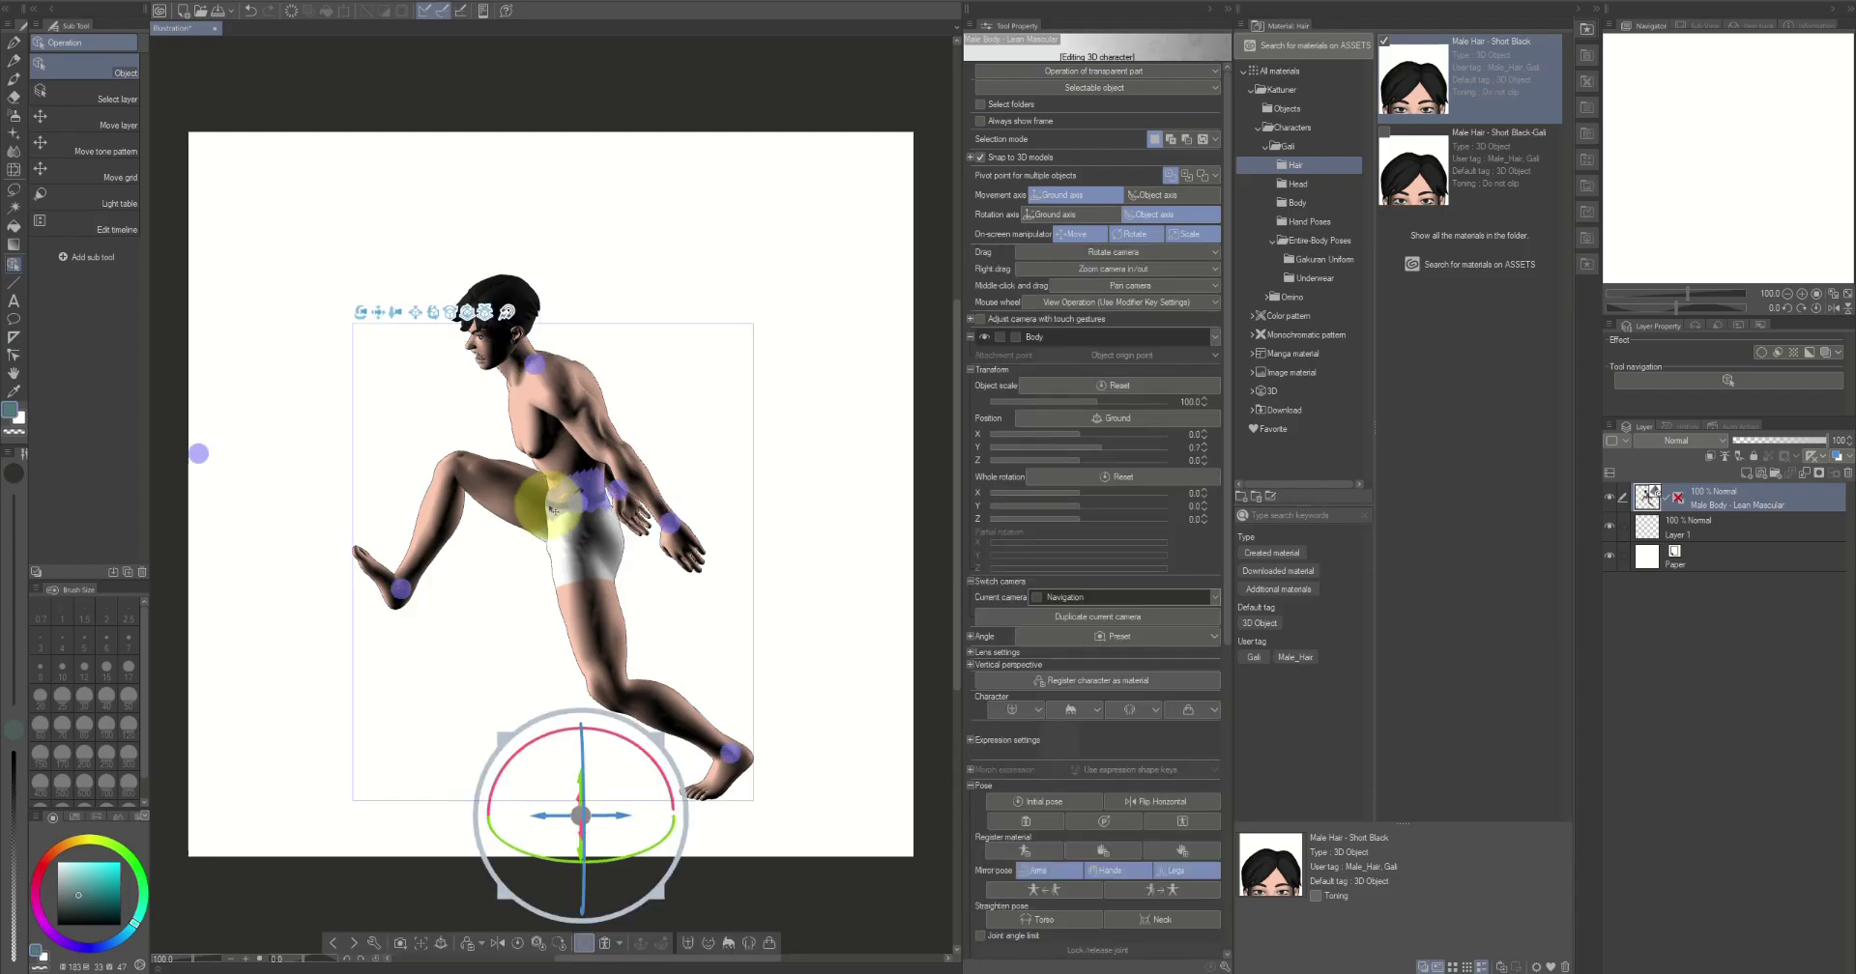
{"action": "left_click", "coordinate": [553, 510]}
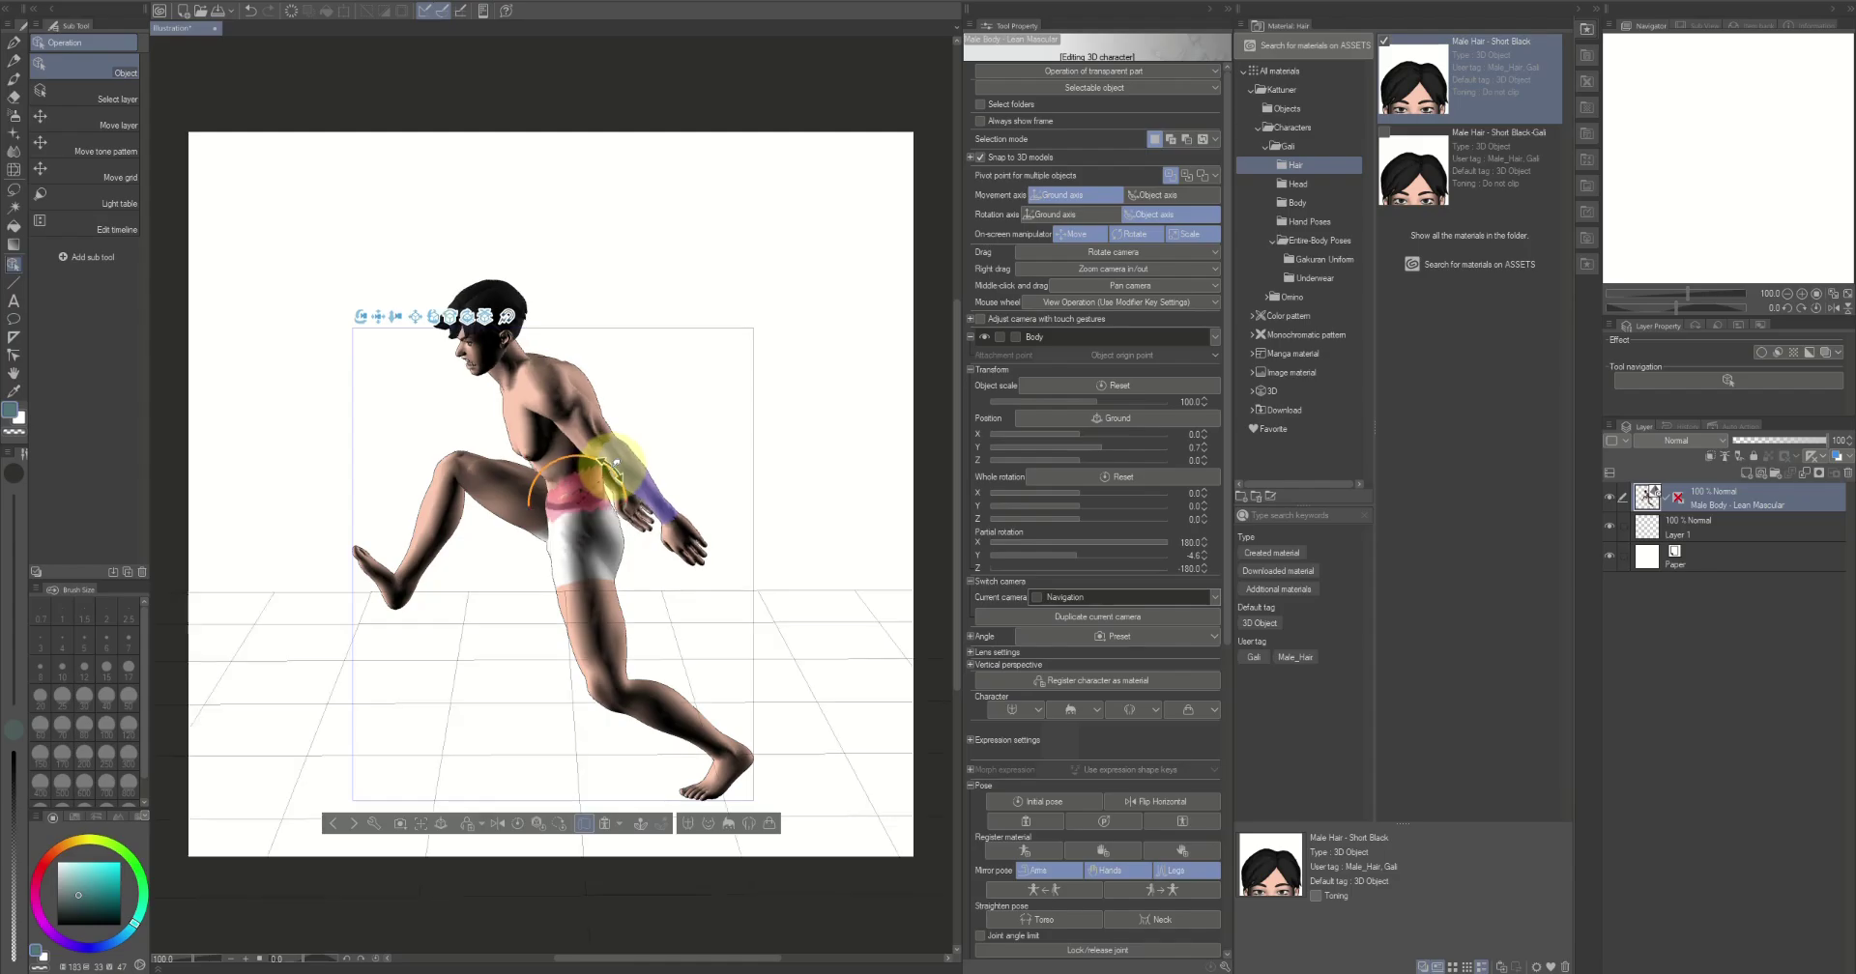
{"action": "left_click_drag", "start_coordinate": [616, 464], "coordinate": [683, 484]}
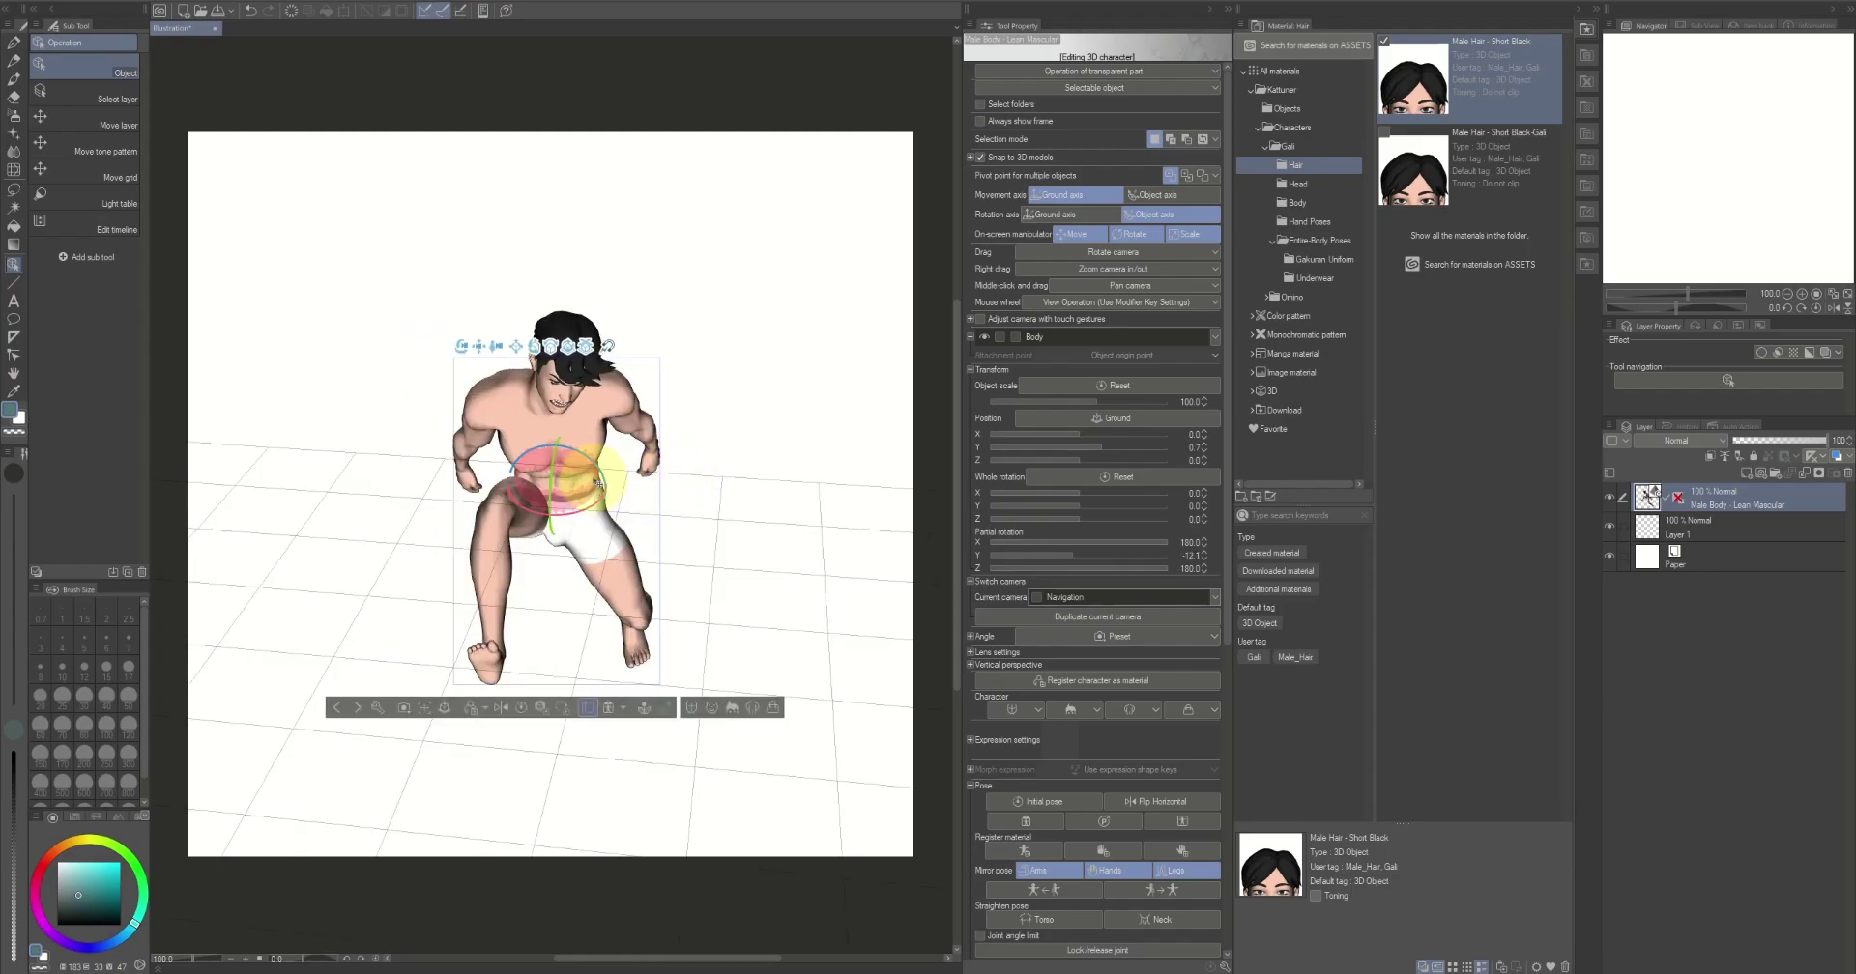
Twist and tilt the chest to an X partial rotation of about 12.4
{"action": "left_click_drag", "start_coordinate": [712, 420], "coordinate": [712, 277]}
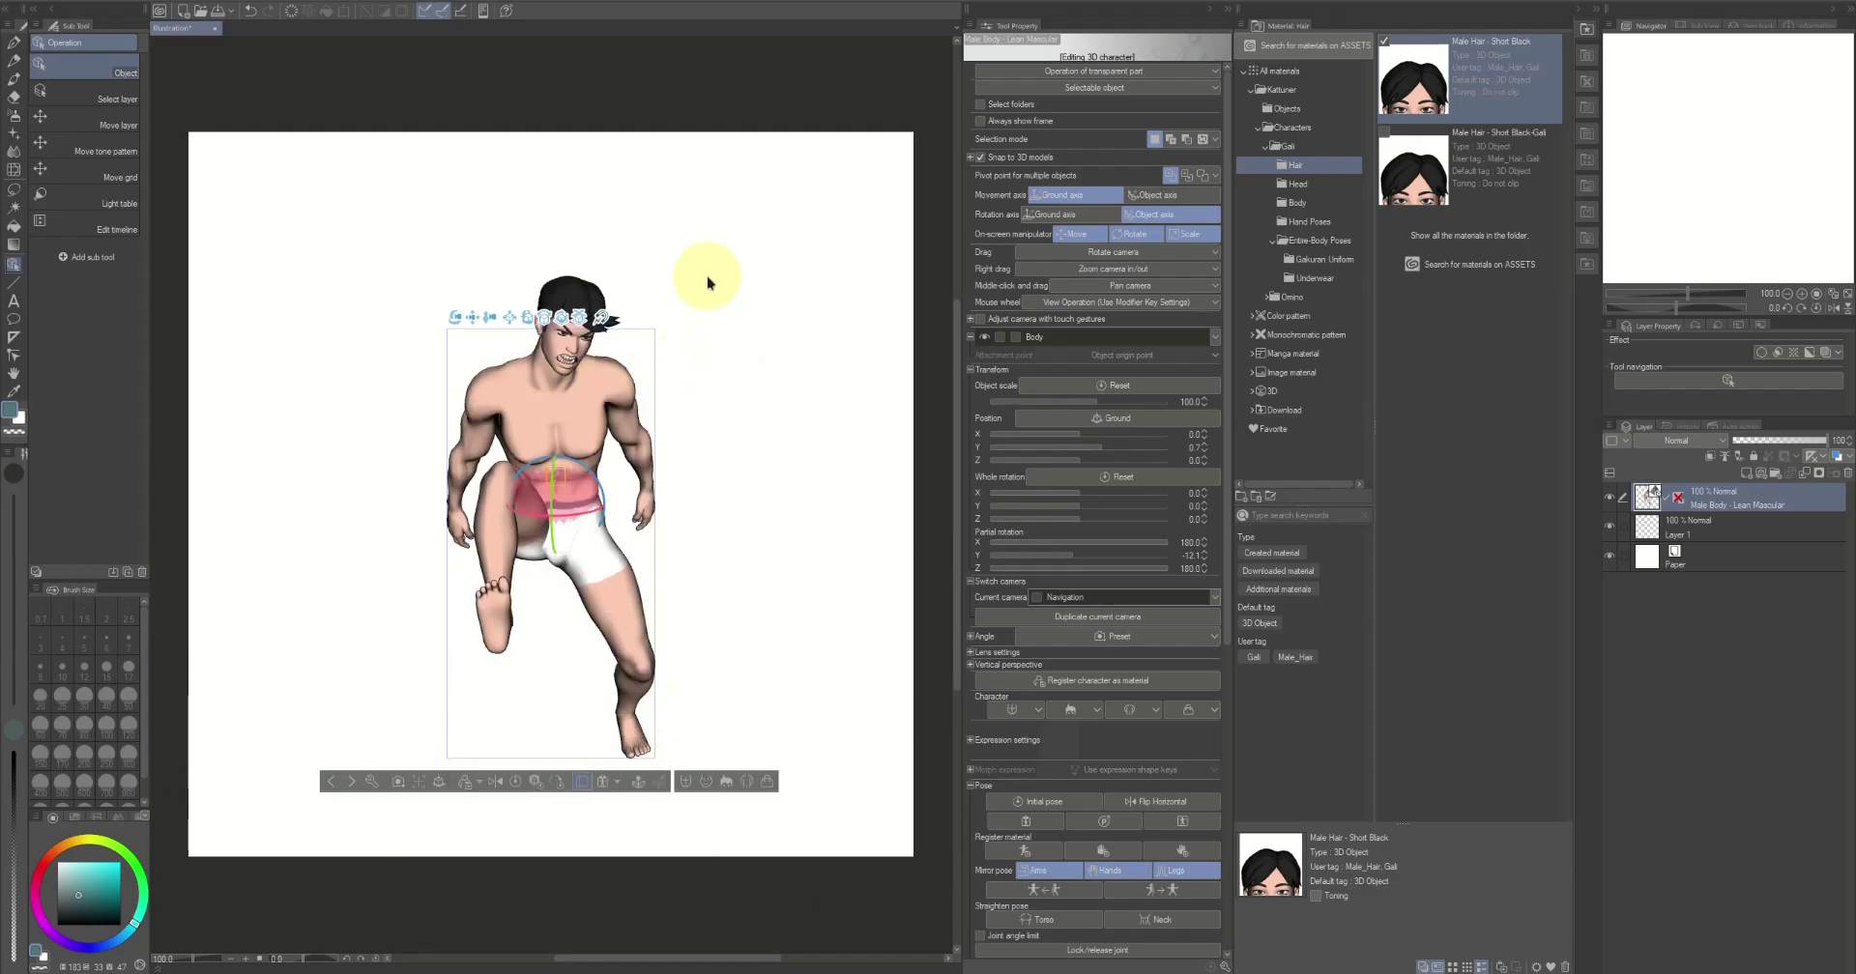
{"action": "left_click", "coordinate": [580, 423]}
{"action": "left_click_drag", "start_coordinate": [577, 413], "coordinate": [504, 361]}
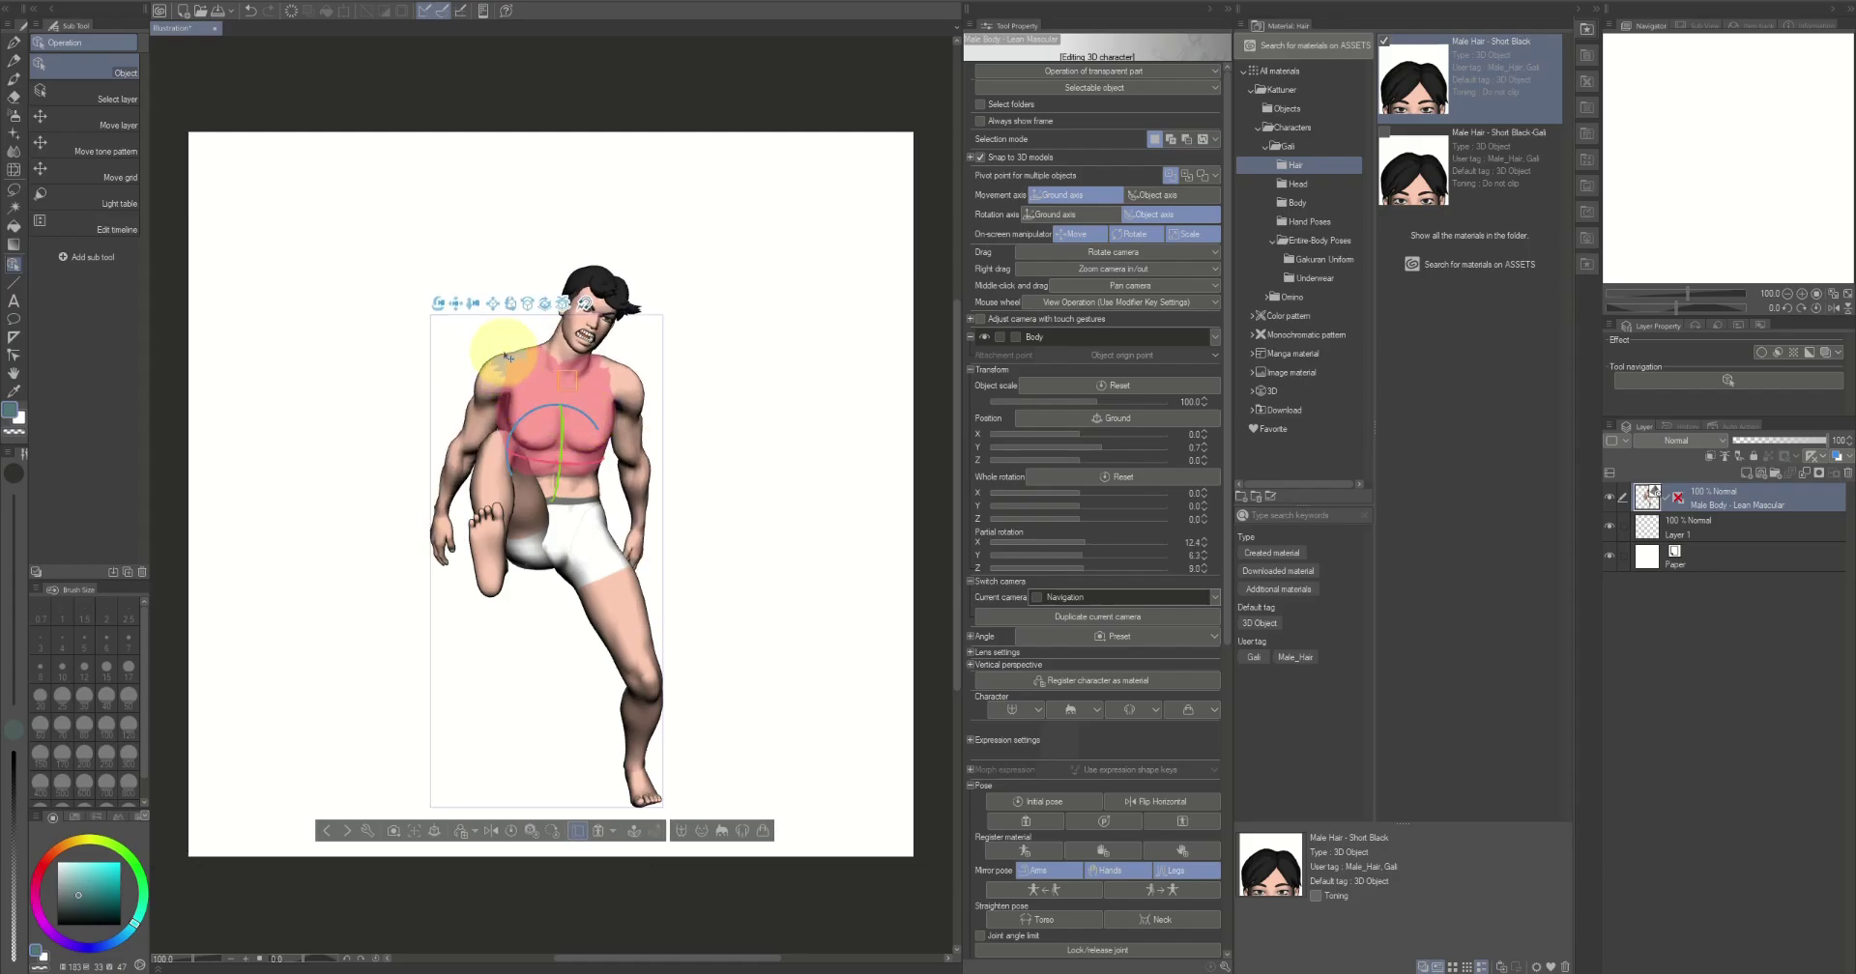
Rotate both shoulders so that the right arm swings well out from the body and the left arm slightly outward
{"action": "left_click", "coordinate": [531, 340]}
{"action": "left_click_drag", "start_coordinate": [539, 334], "coordinate": [538, 332]}
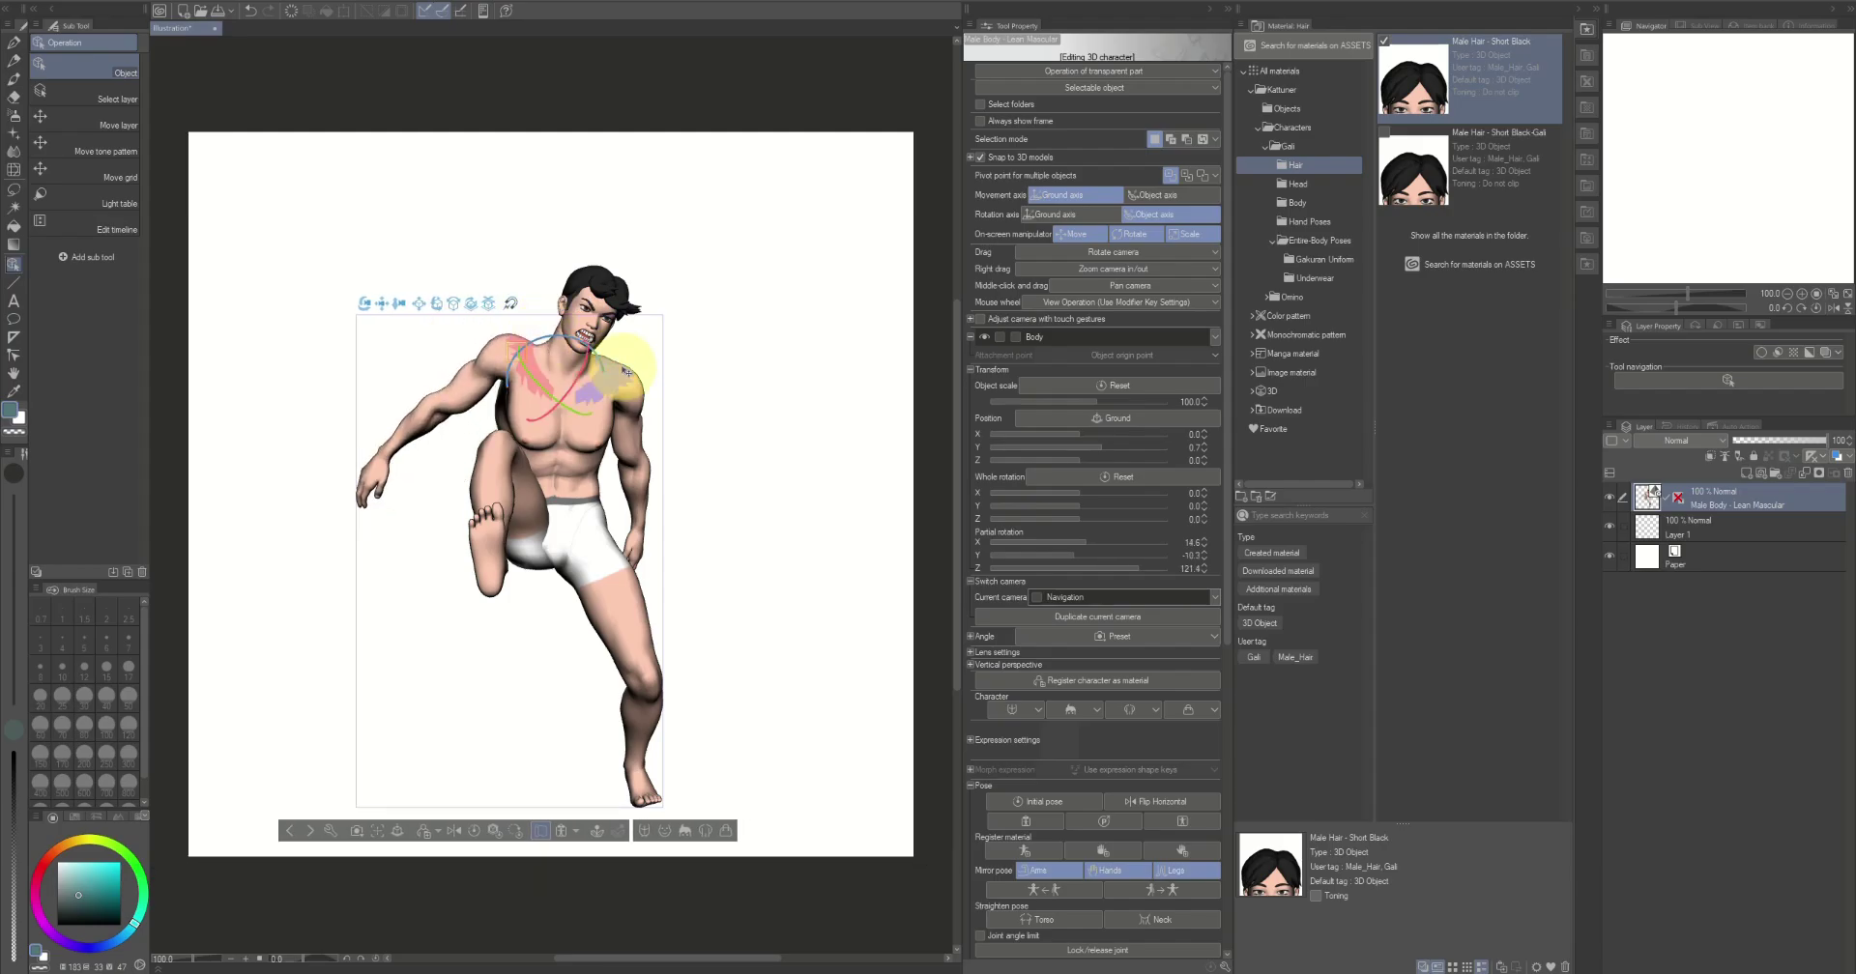
{"action": "left_click", "coordinate": [626, 368]}
{"action": "left_click_drag", "start_coordinate": [615, 346], "coordinate": [611, 334]}
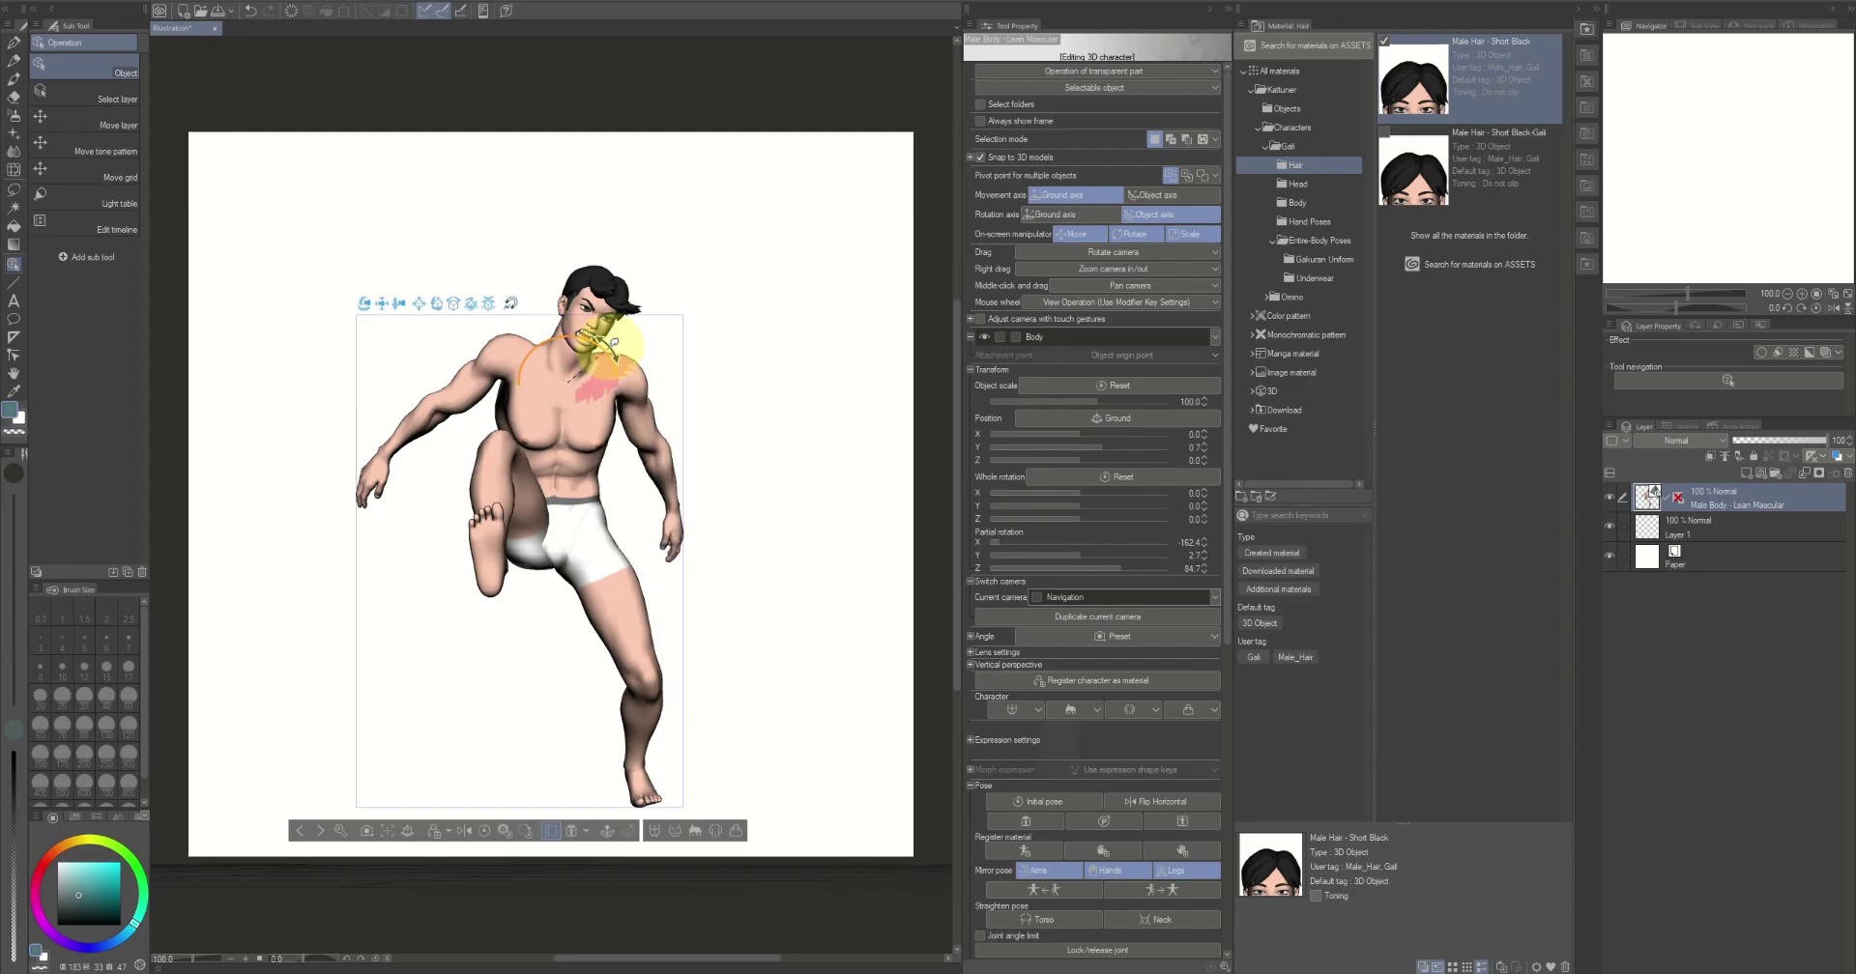
Switch to the Scene Shot camera and turn the head further, to a Y partial rotation of about -41.3
{"action": "left_click", "coordinate": [1197, 598]}
{"action": "left_click", "coordinate": [1164, 663]}
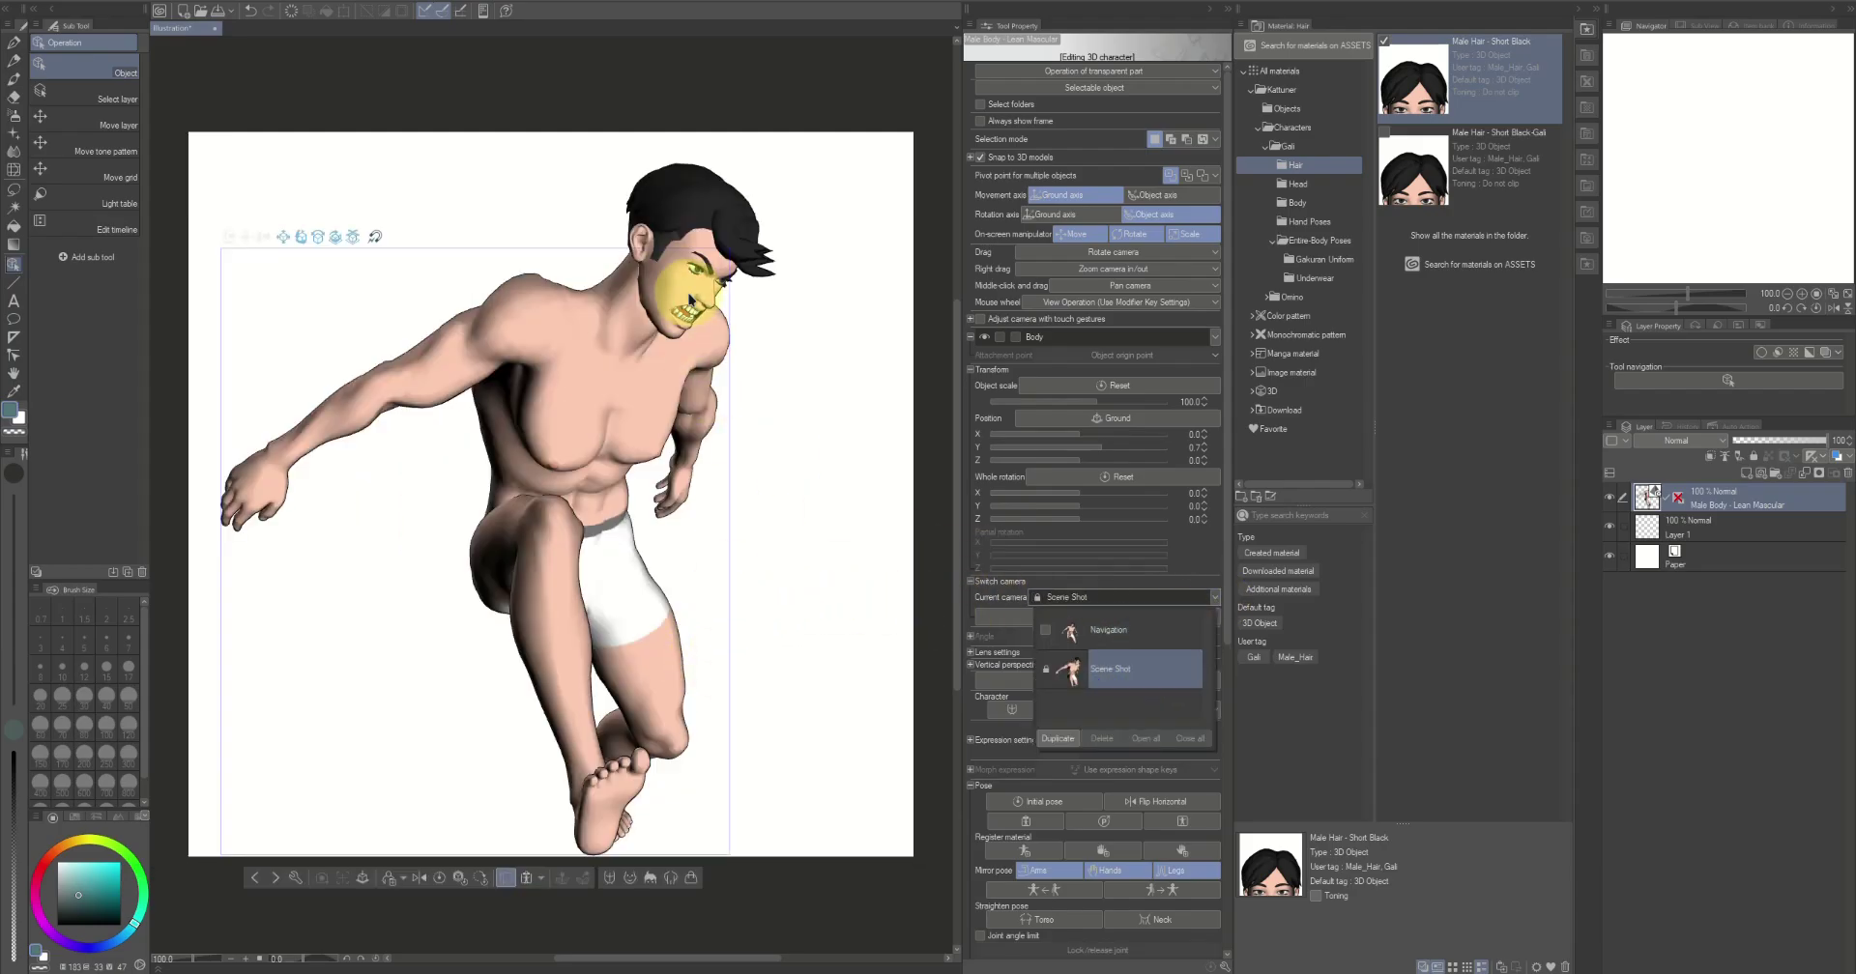
{"action": "left_click", "coordinate": [999, 528]}
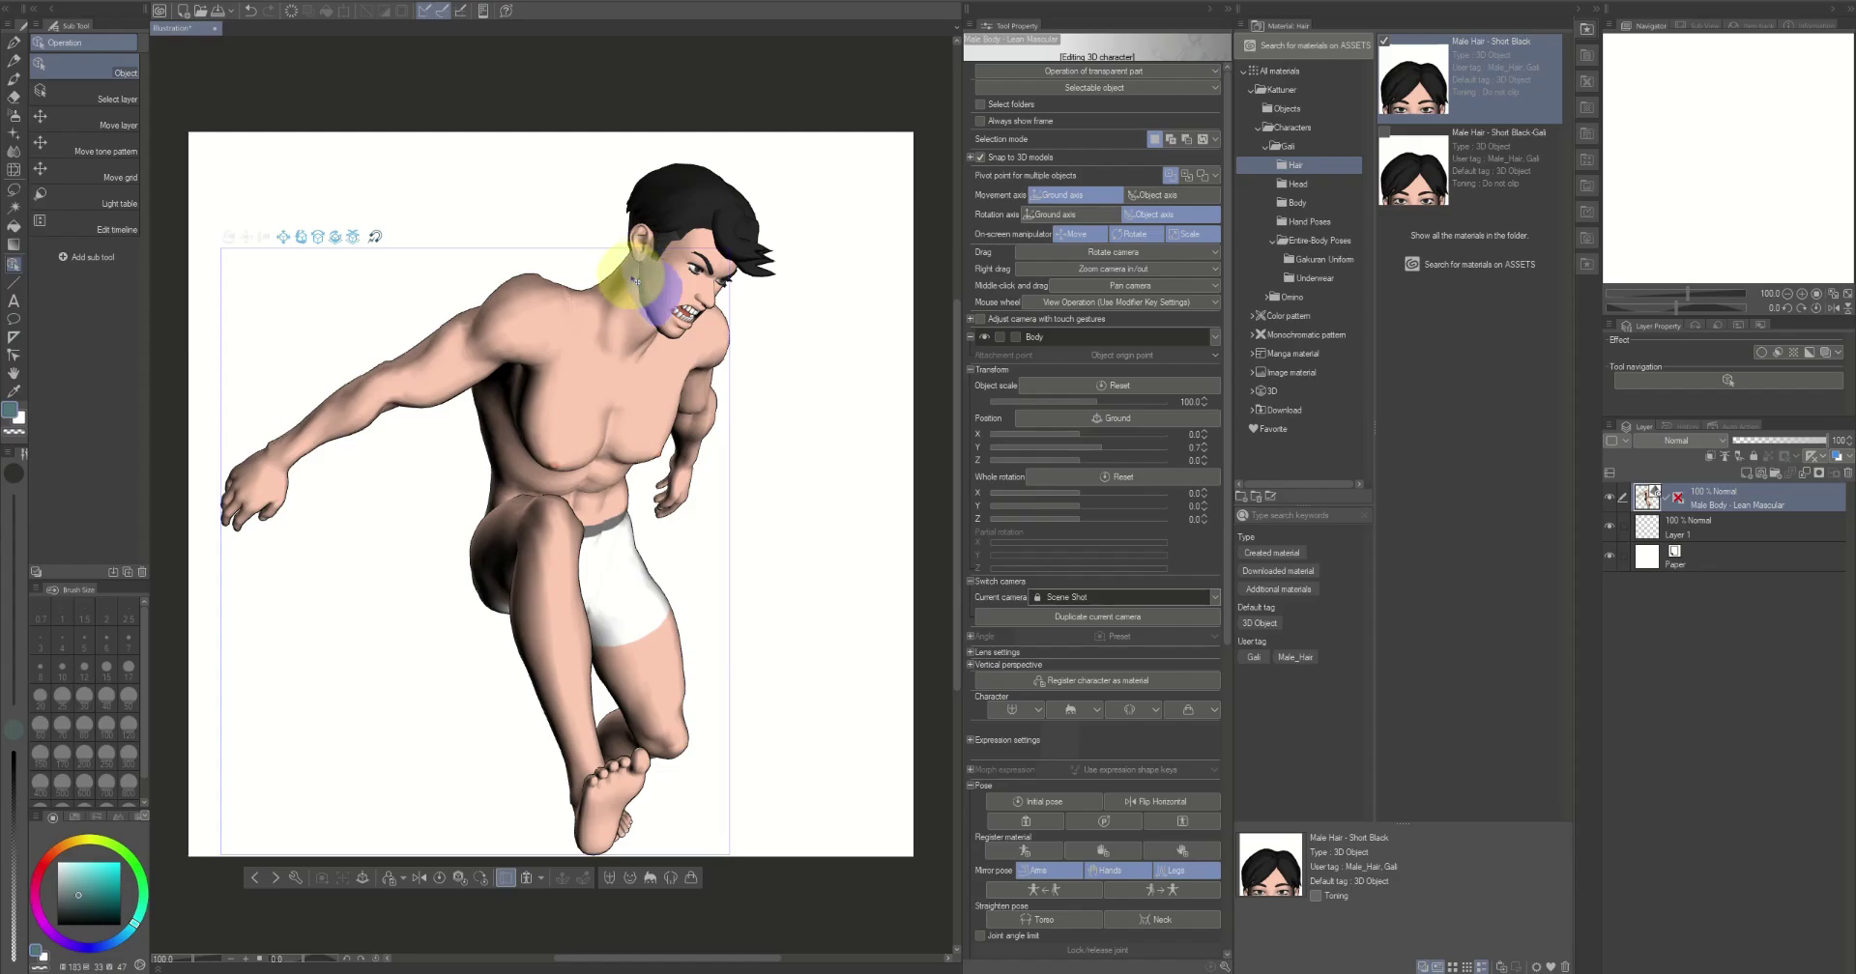
{"action": "left_click", "coordinate": [634, 280]}
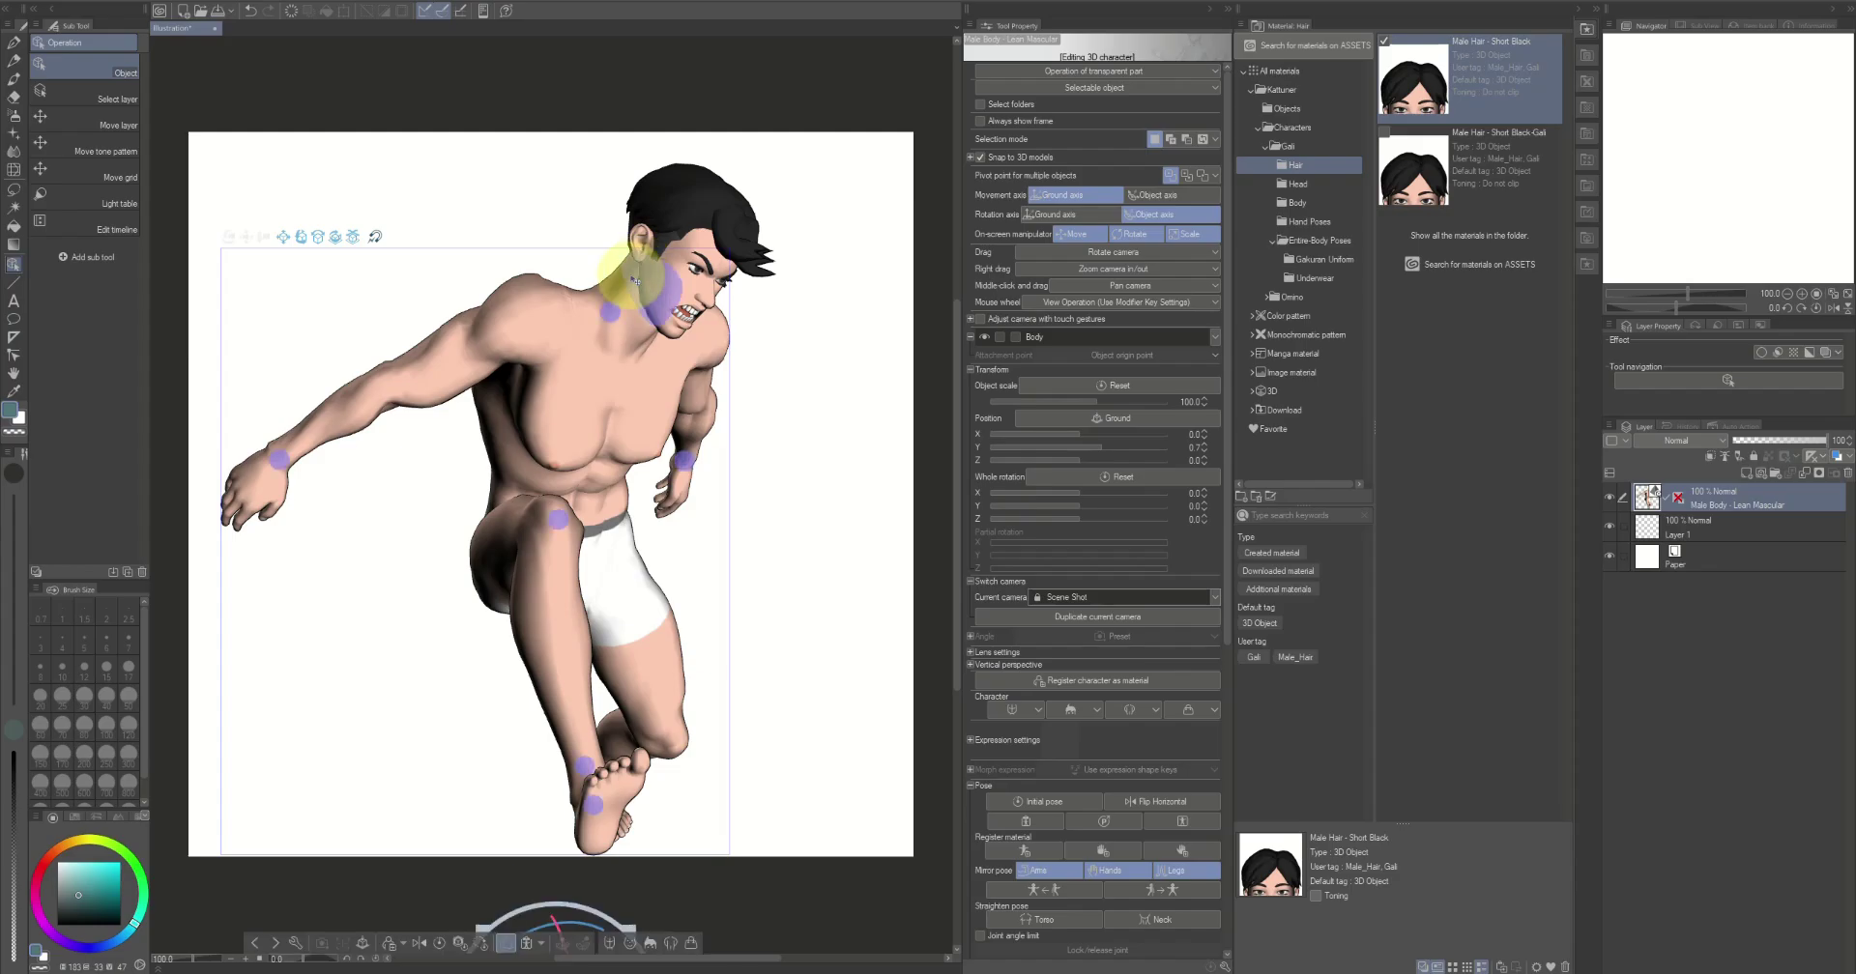
{"action": "left_click", "coordinate": [634, 280]}
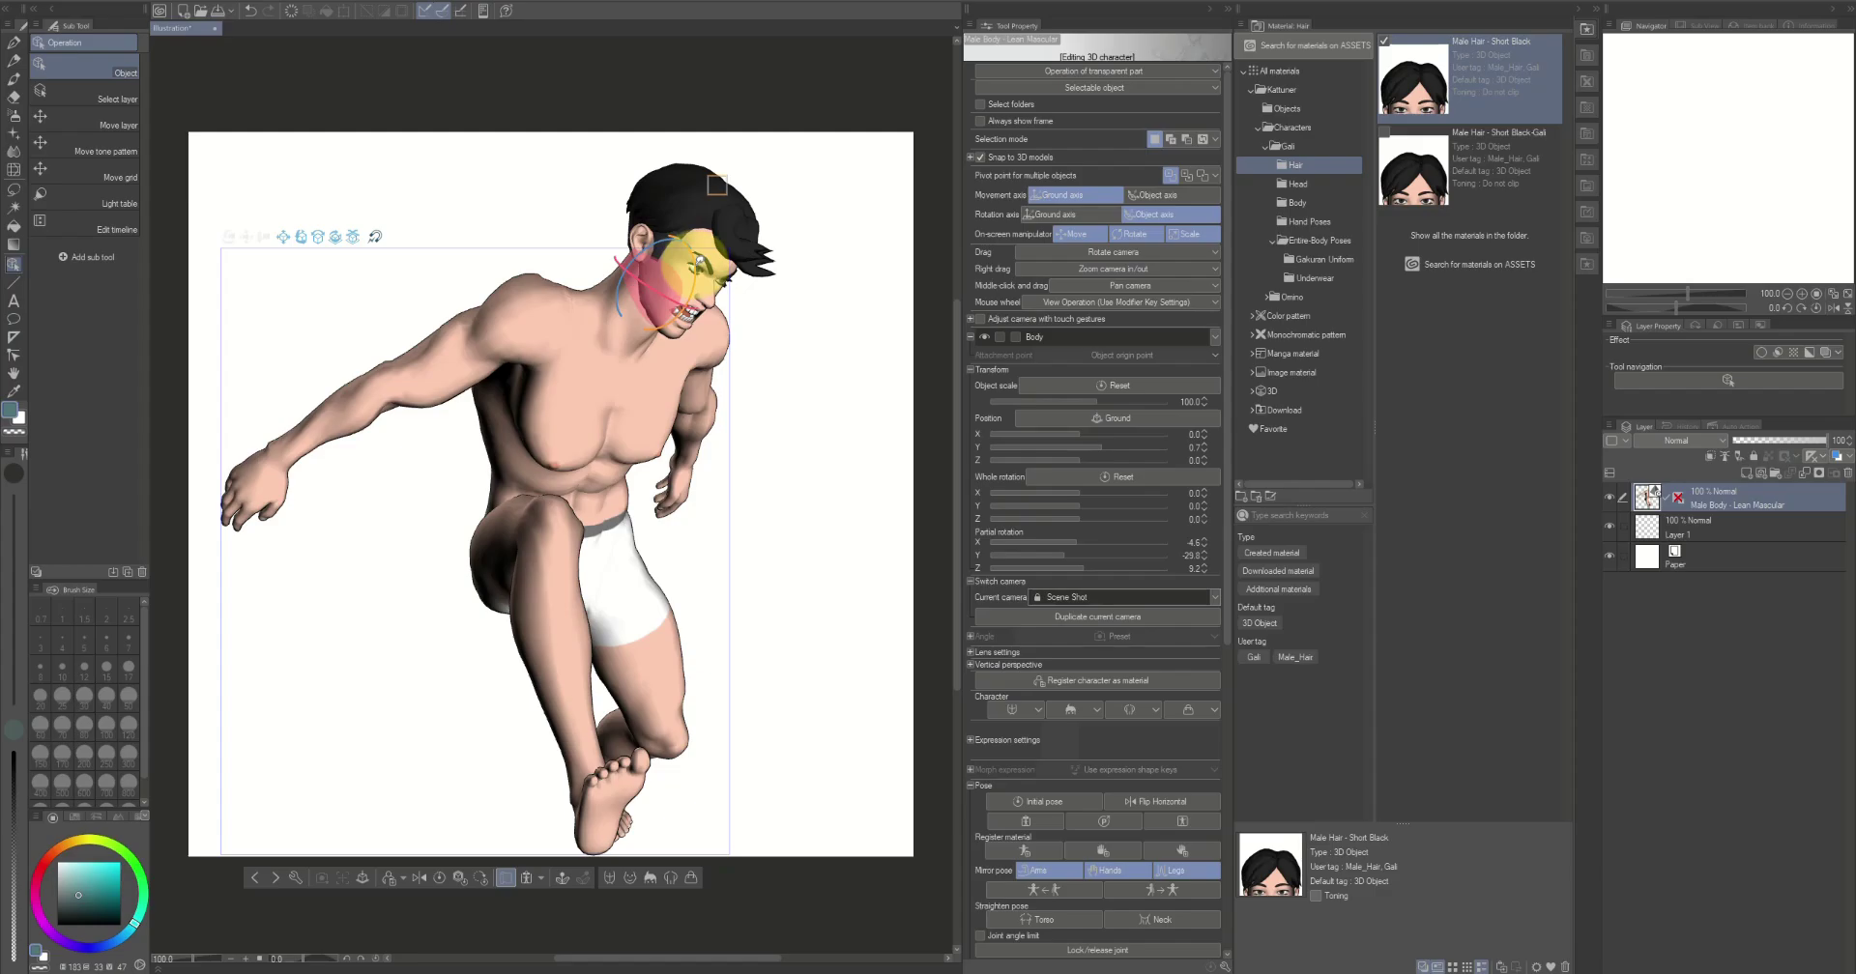
{"action": "left_click_drag", "start_coordinate": [697, 259], "coordinate": [729, 363]}
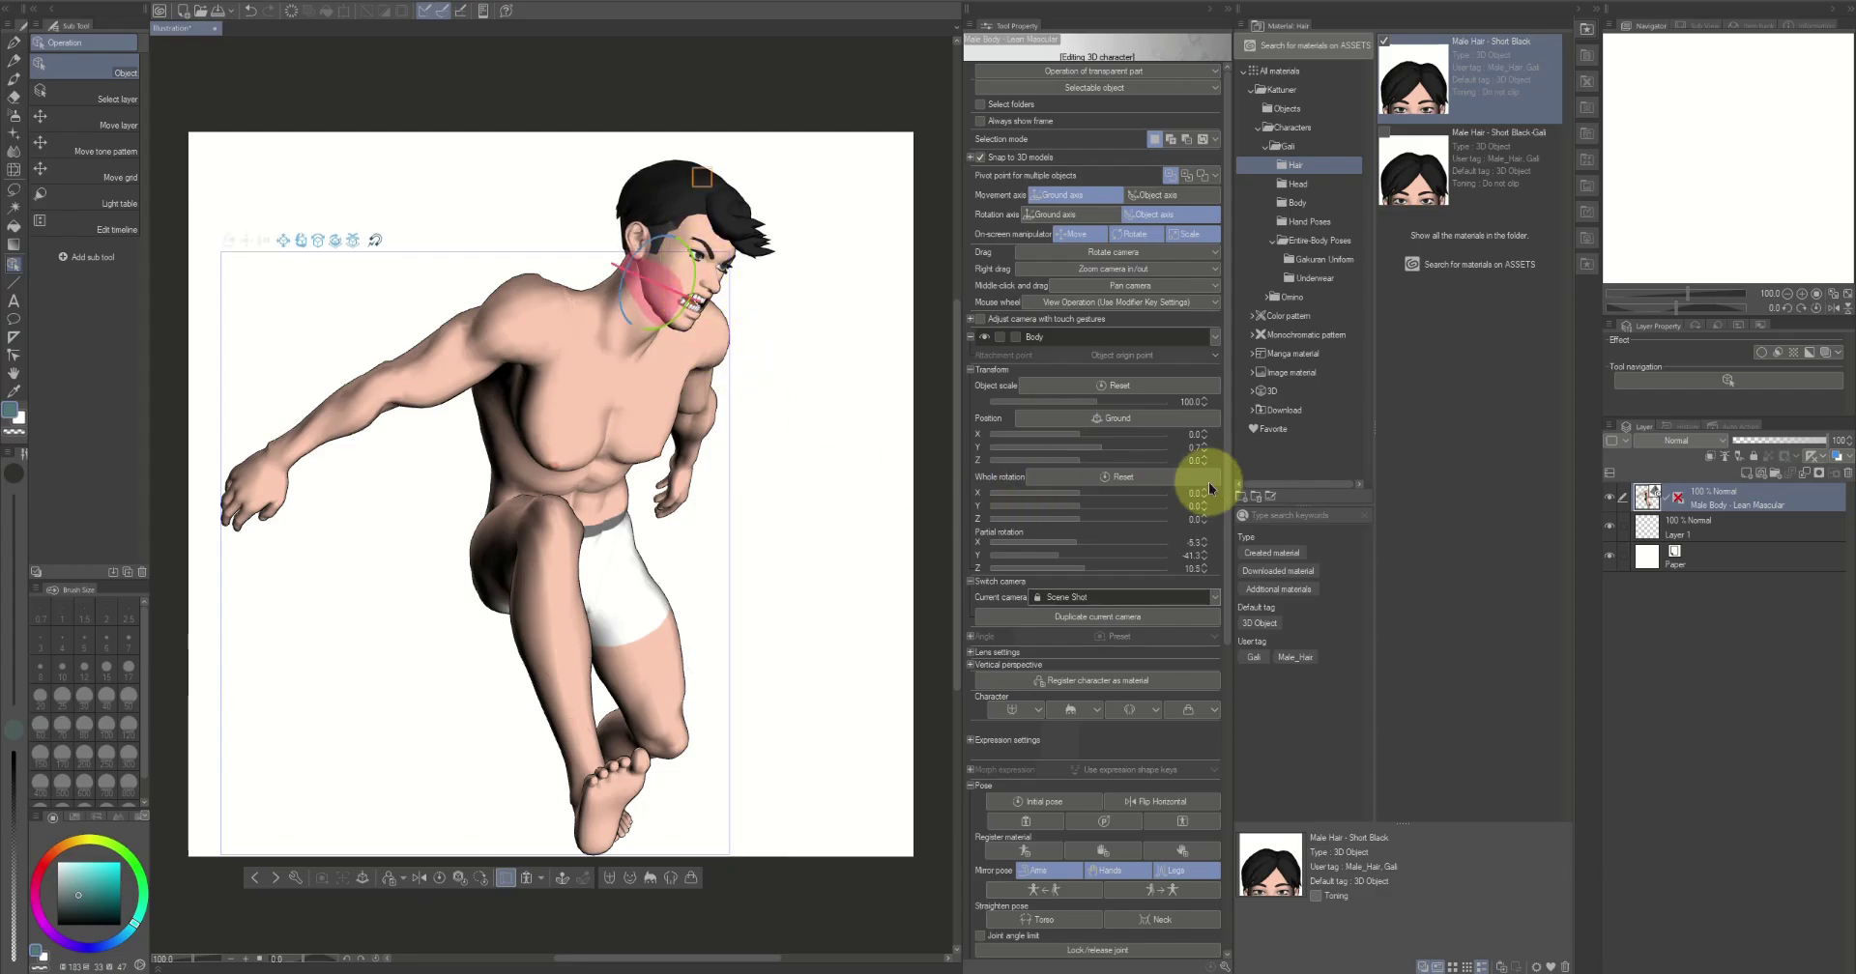
Re-enable canvas selection for Head and rotate the eyes to adjust the direction of the gaze
{"action": "left_click", "coordinate": [1214, 336]}
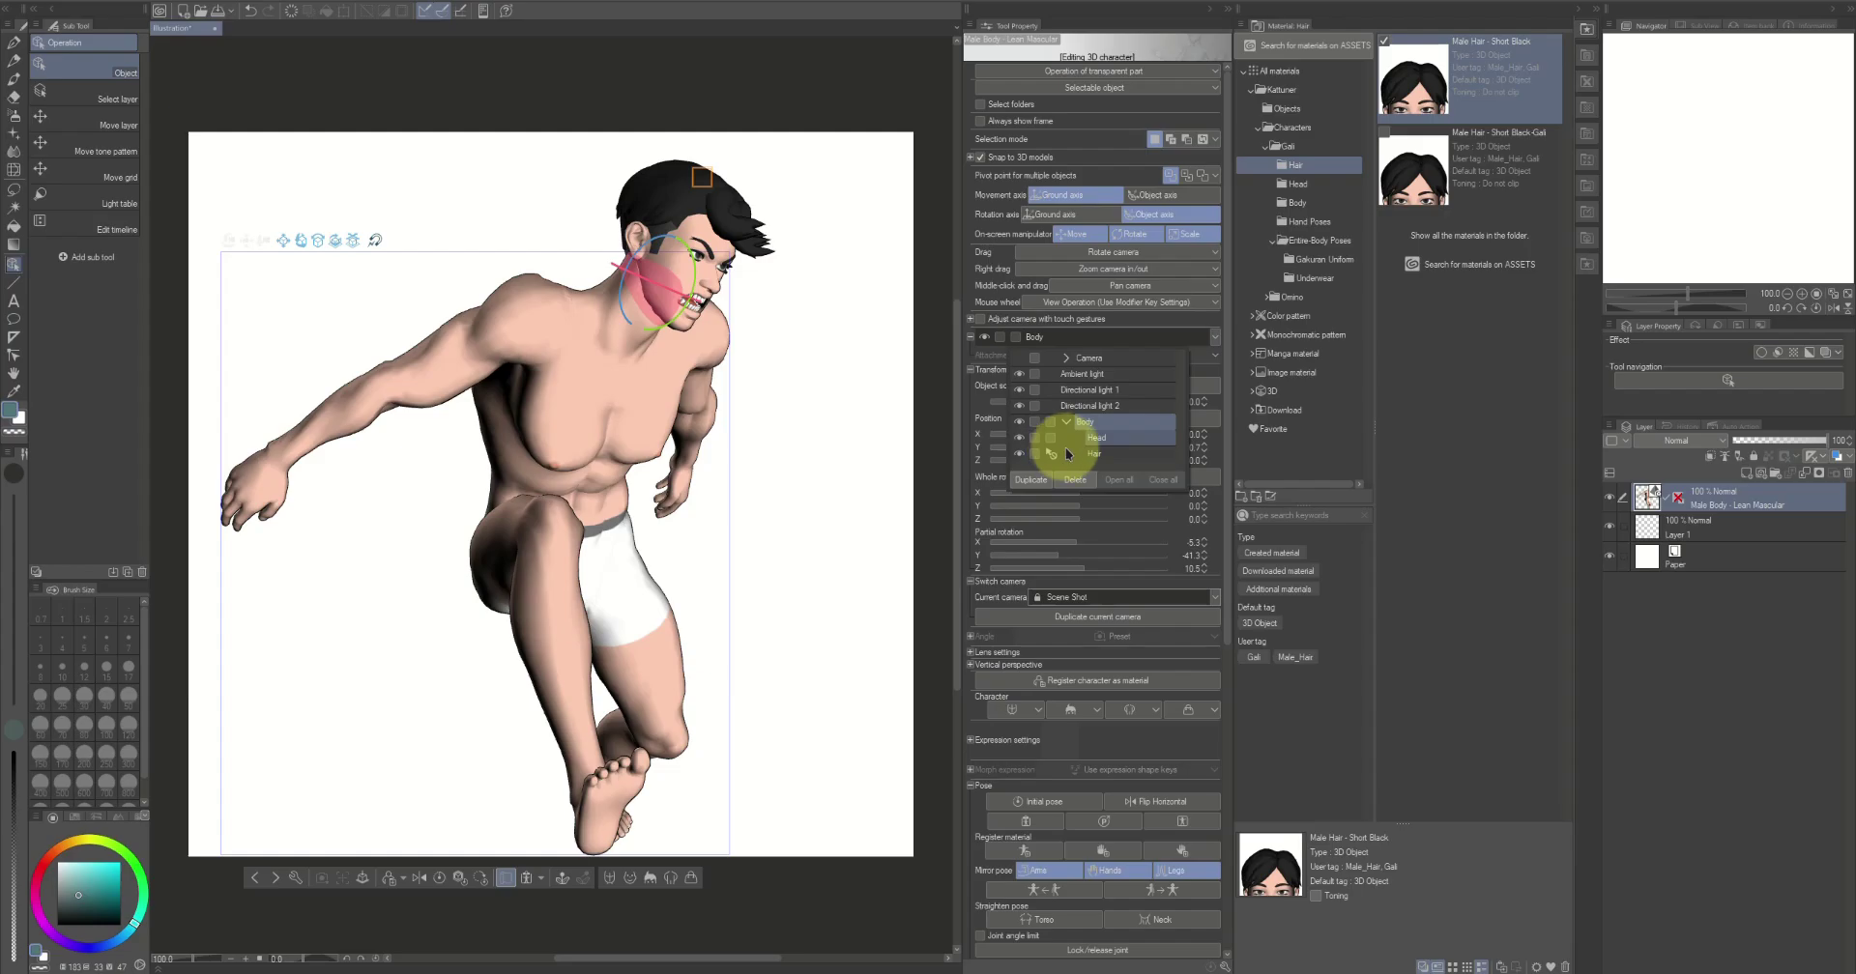
{"action": "left_click", "coordinate": [727, 253]}
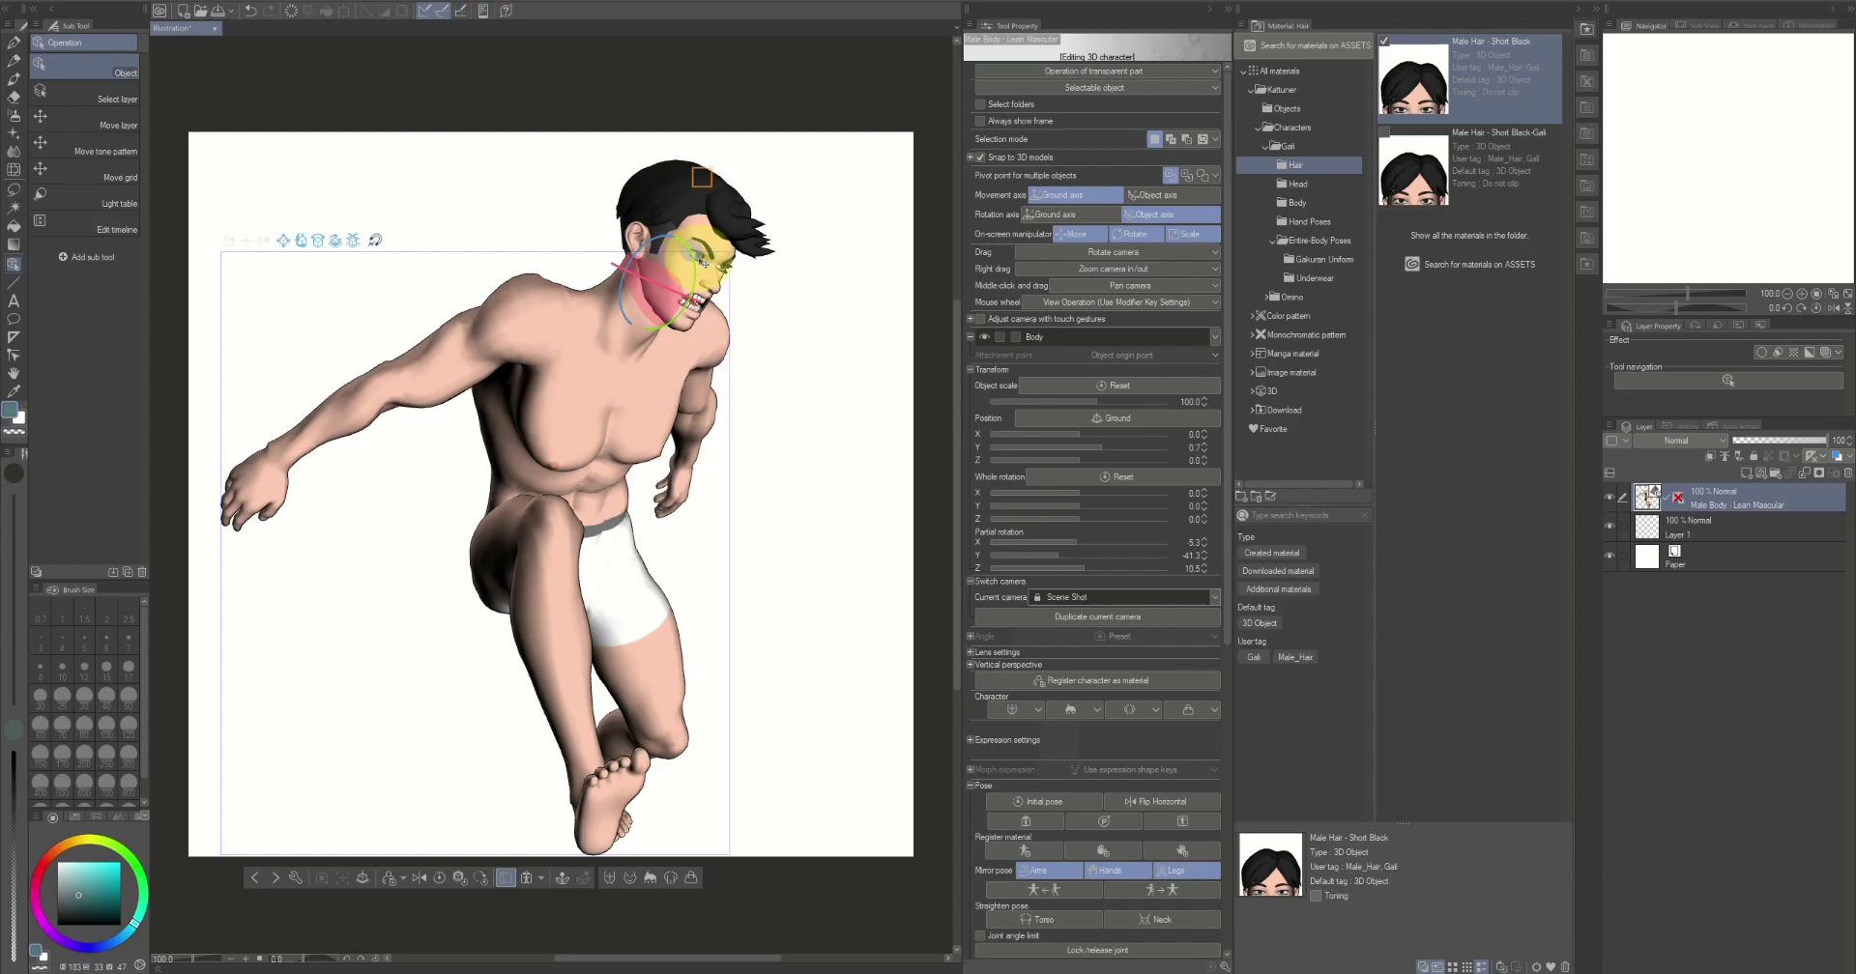
{"action": "left_click", "coordinate": [703, 262]}
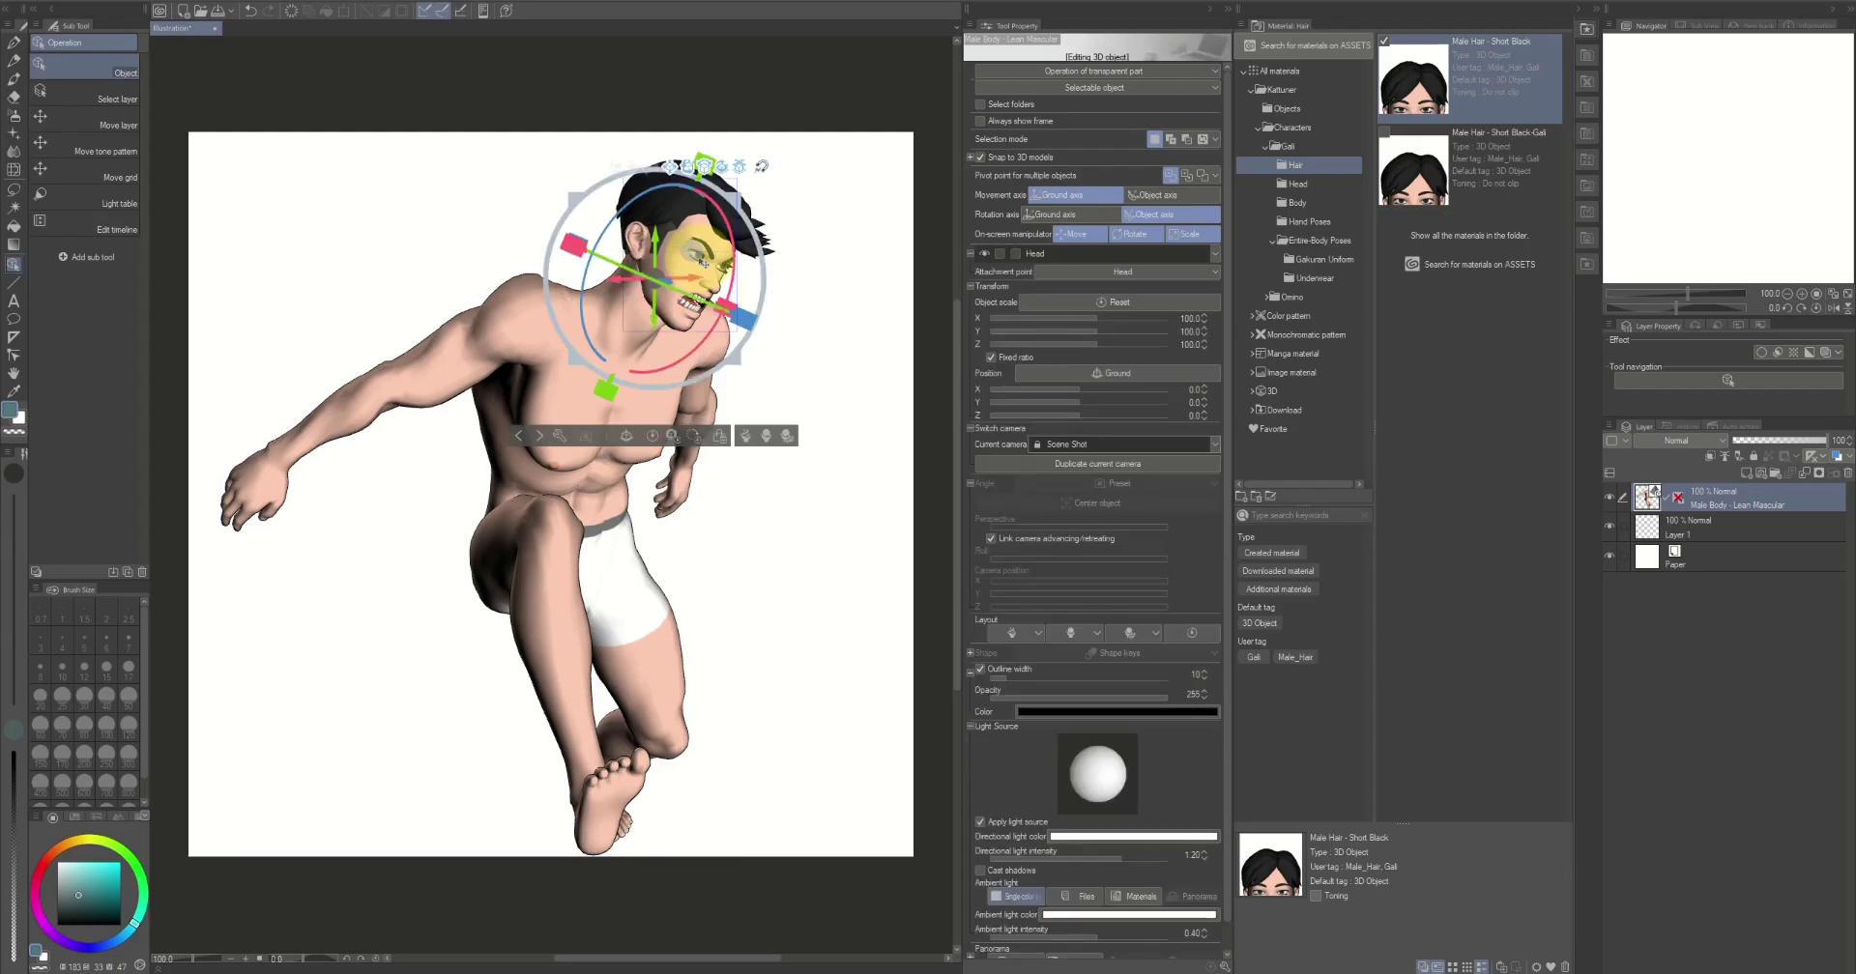
{"action": "left_click", "coordinate": [703, 262]}
{"action": "left_click_drag", "start_coordinate": [714, 250], "coordinate": [719, 229]}
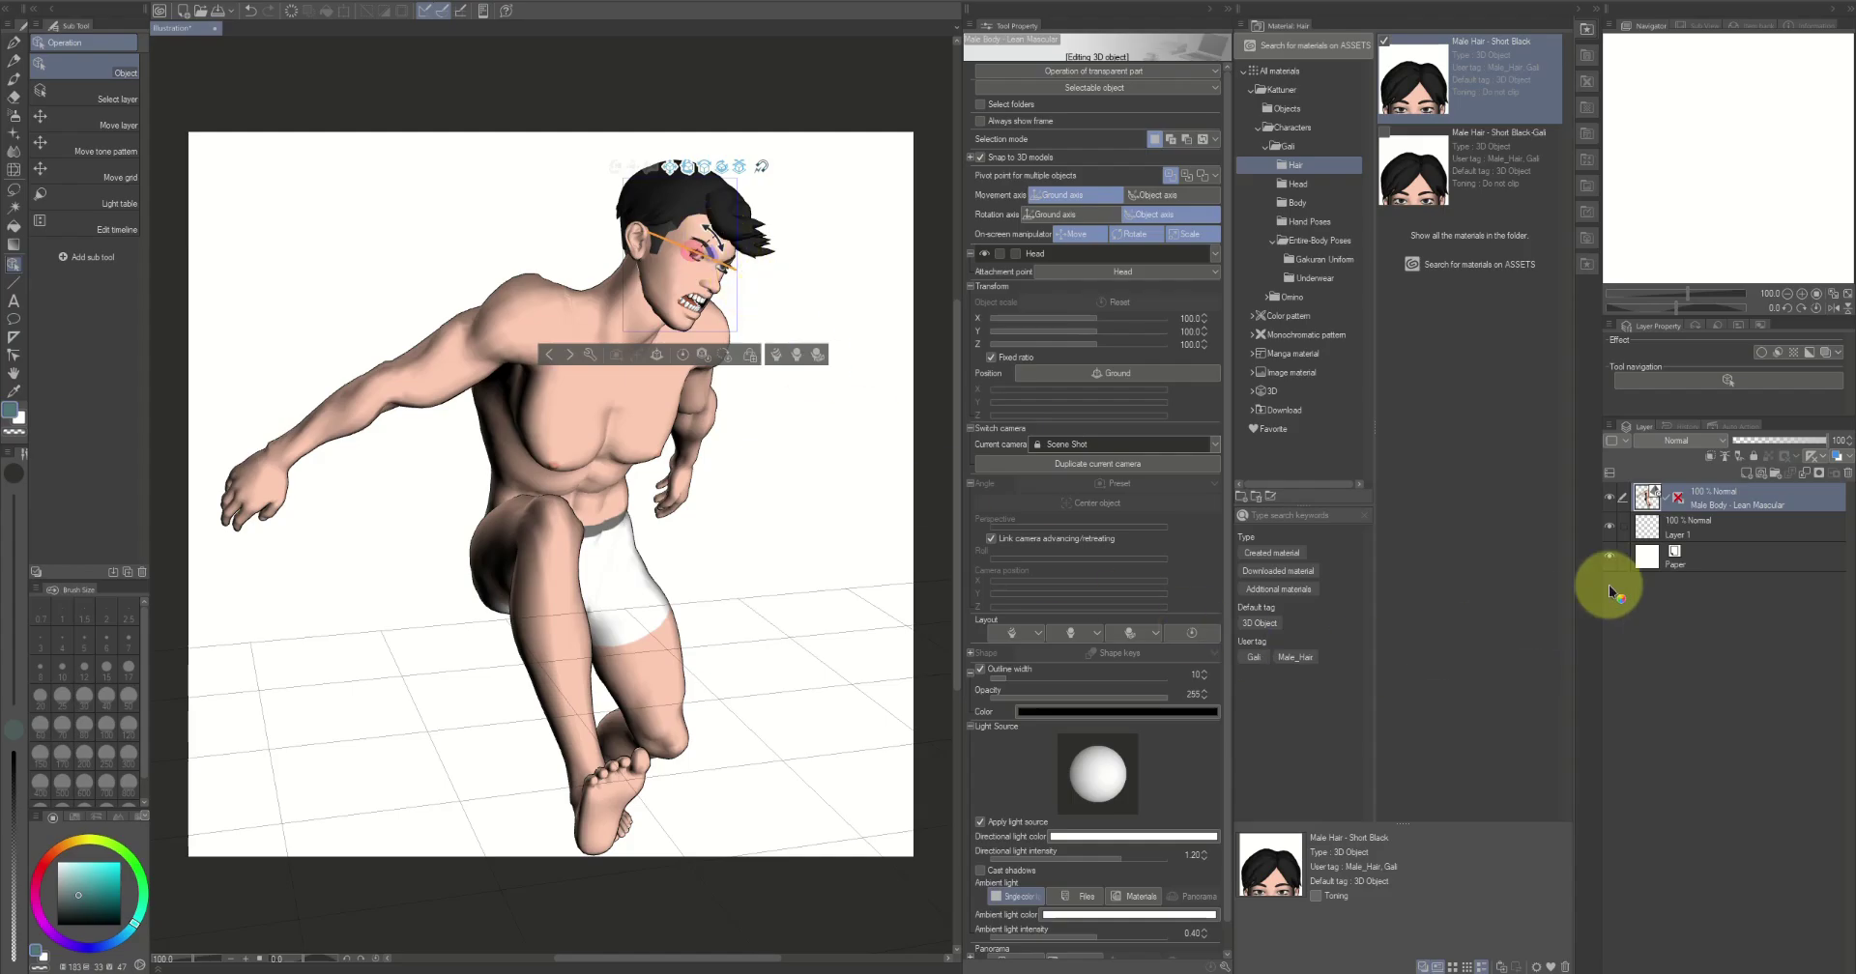
Switch to the Navigation camera, frame the face close up, and rotate both eyes to adjust the gaze
{"action": "left_click", "coordinate": [1701, 521]}
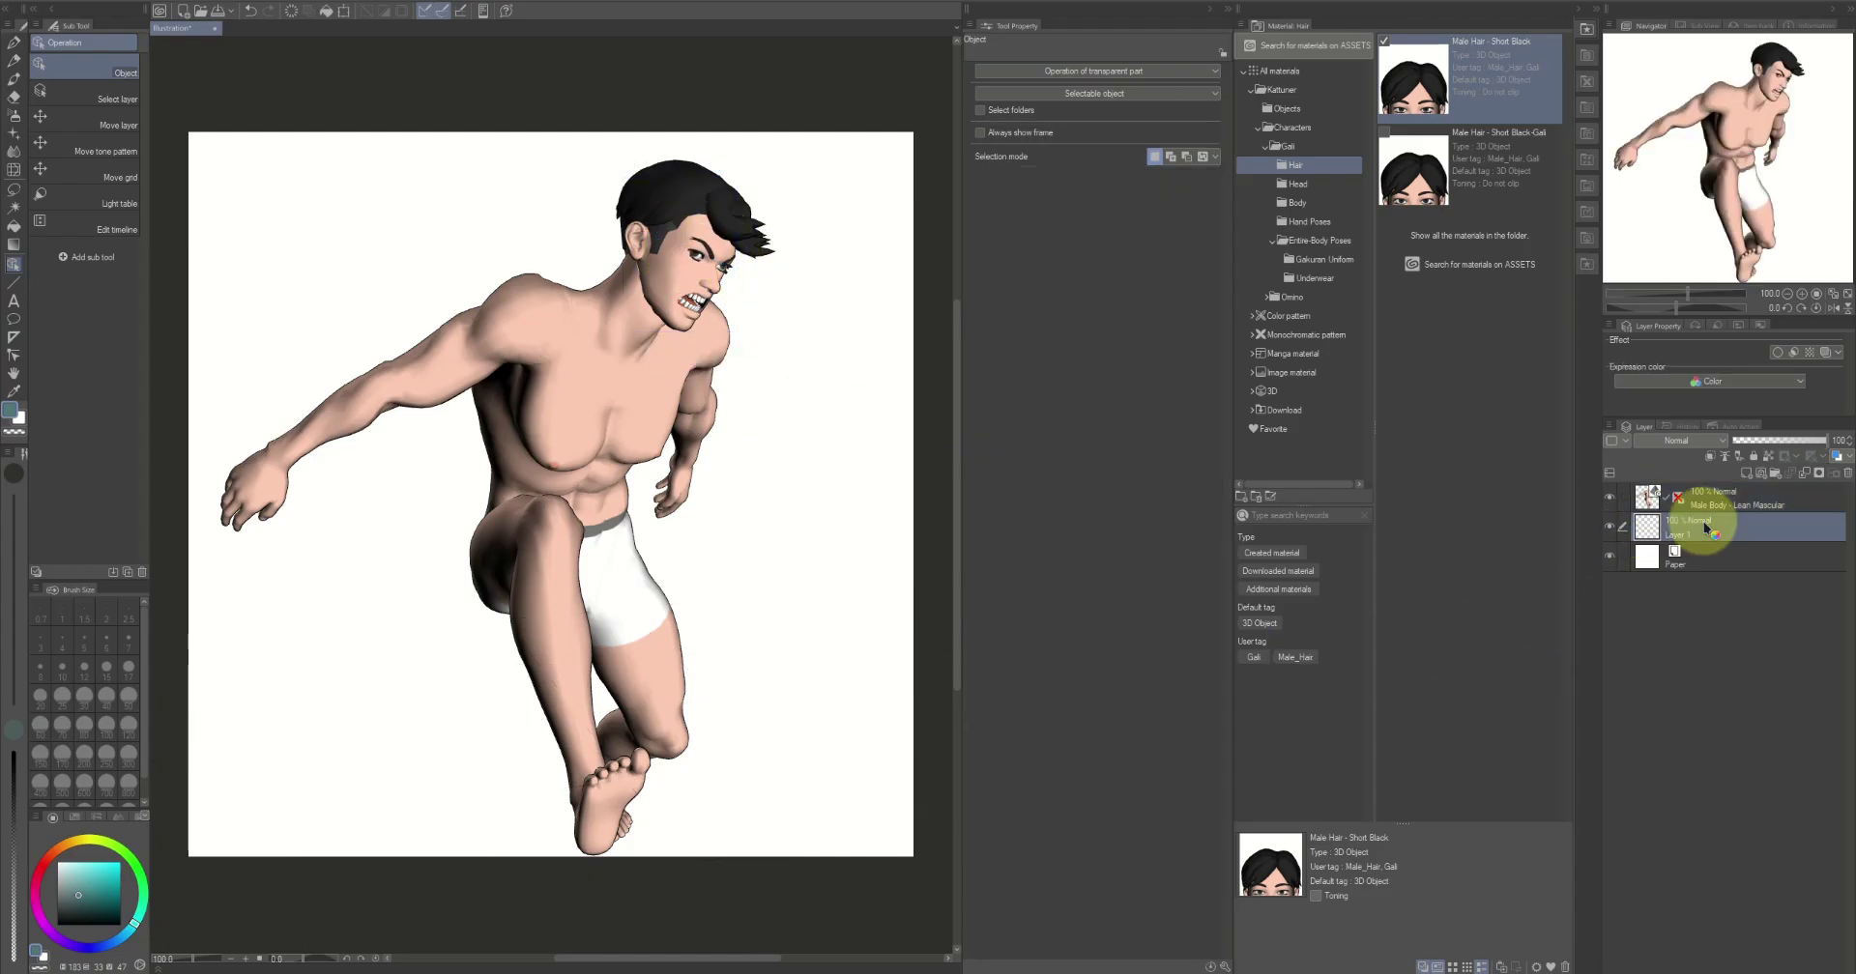
{"action": "left_click", "coordinate": [758, 374]}
{"action": "left_click", "coordinate": [1172, 444]}
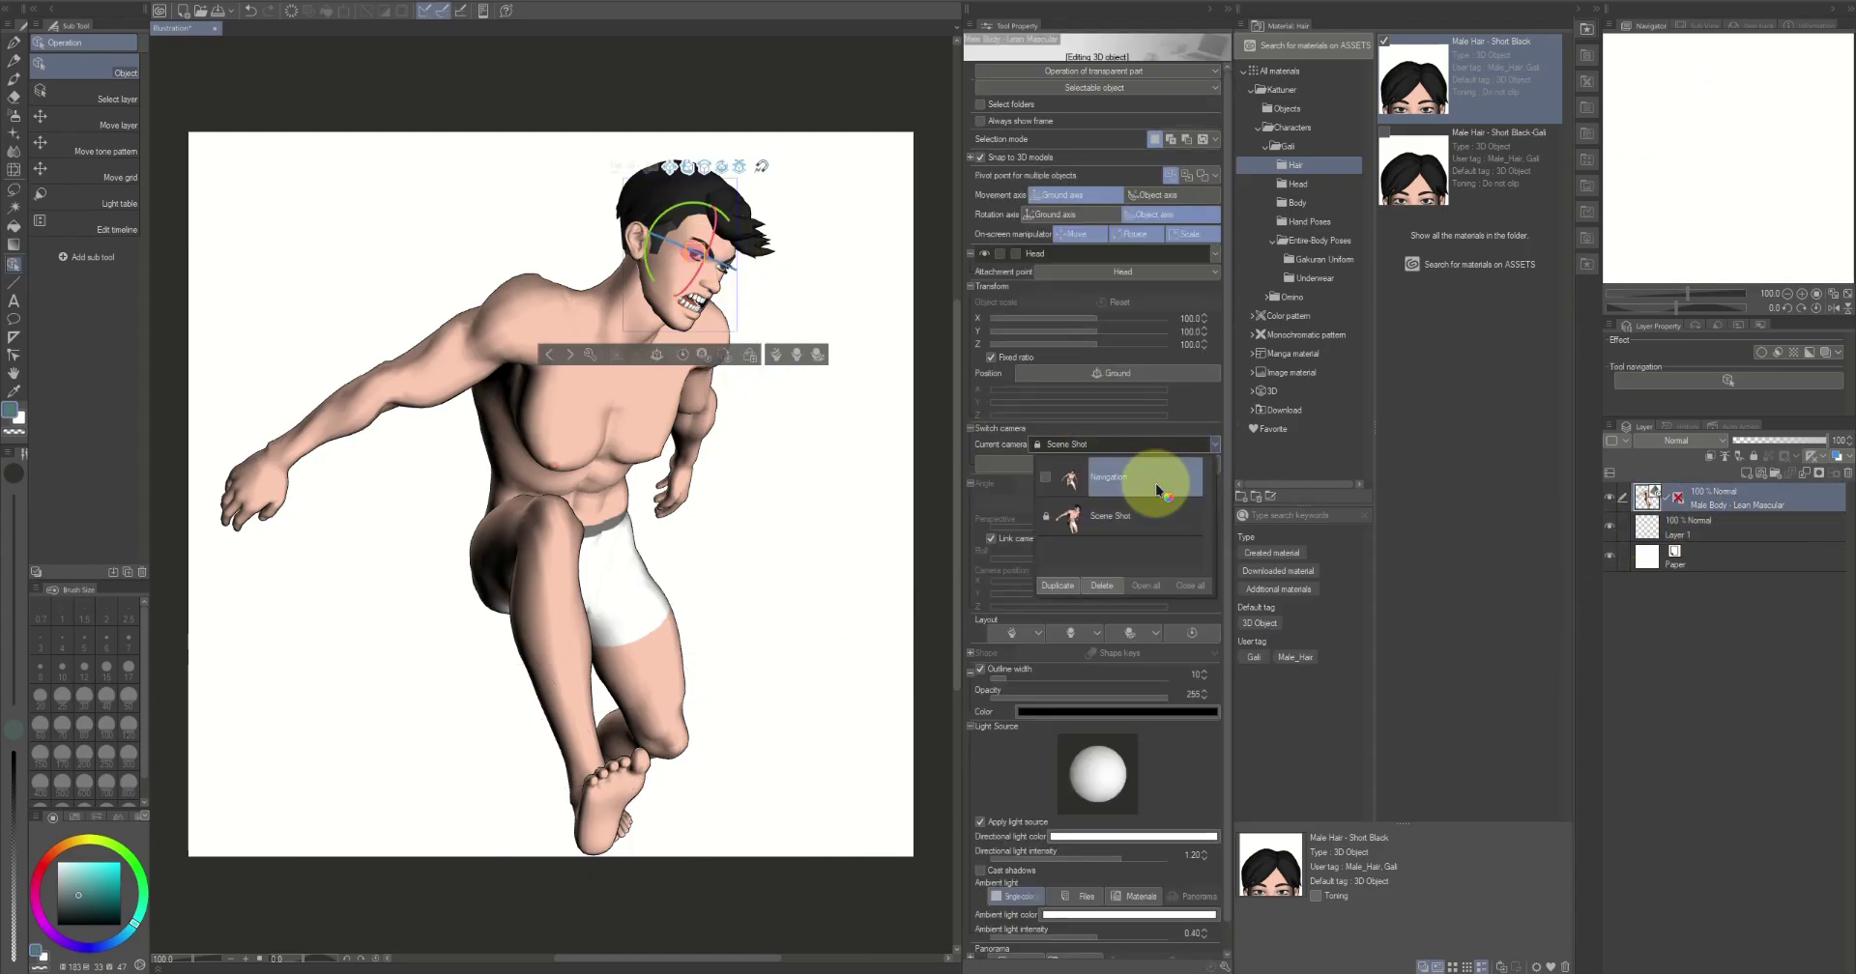
{"action": "left_click", "coordinate": [1156, 480]}
{"action": "left_click_drag", "start_coordinate": [827, 379], "coordinate": [833, 176]}
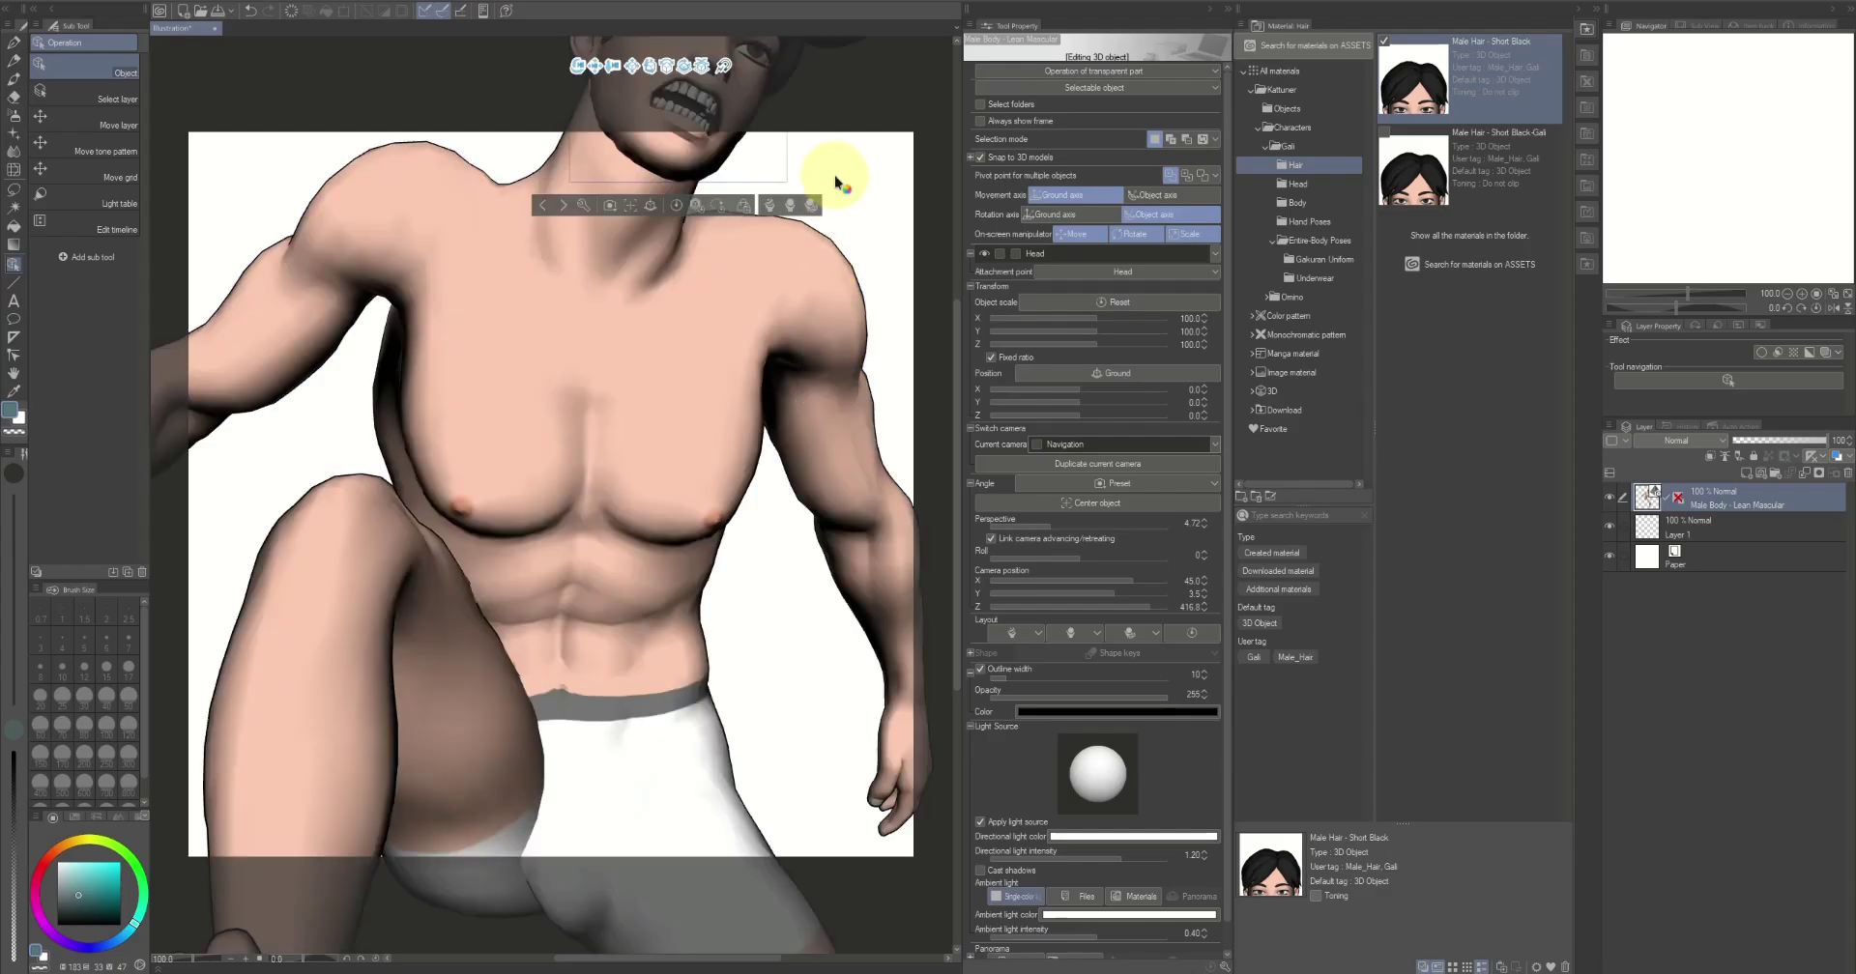
{"action": "left_click_drag", "start_coordinate": [797, 398], "coordinate": [783, 483]}
{"action": "left_click_drag", "start_coordinate": [692, 439], "coordinate": [657, 404]}
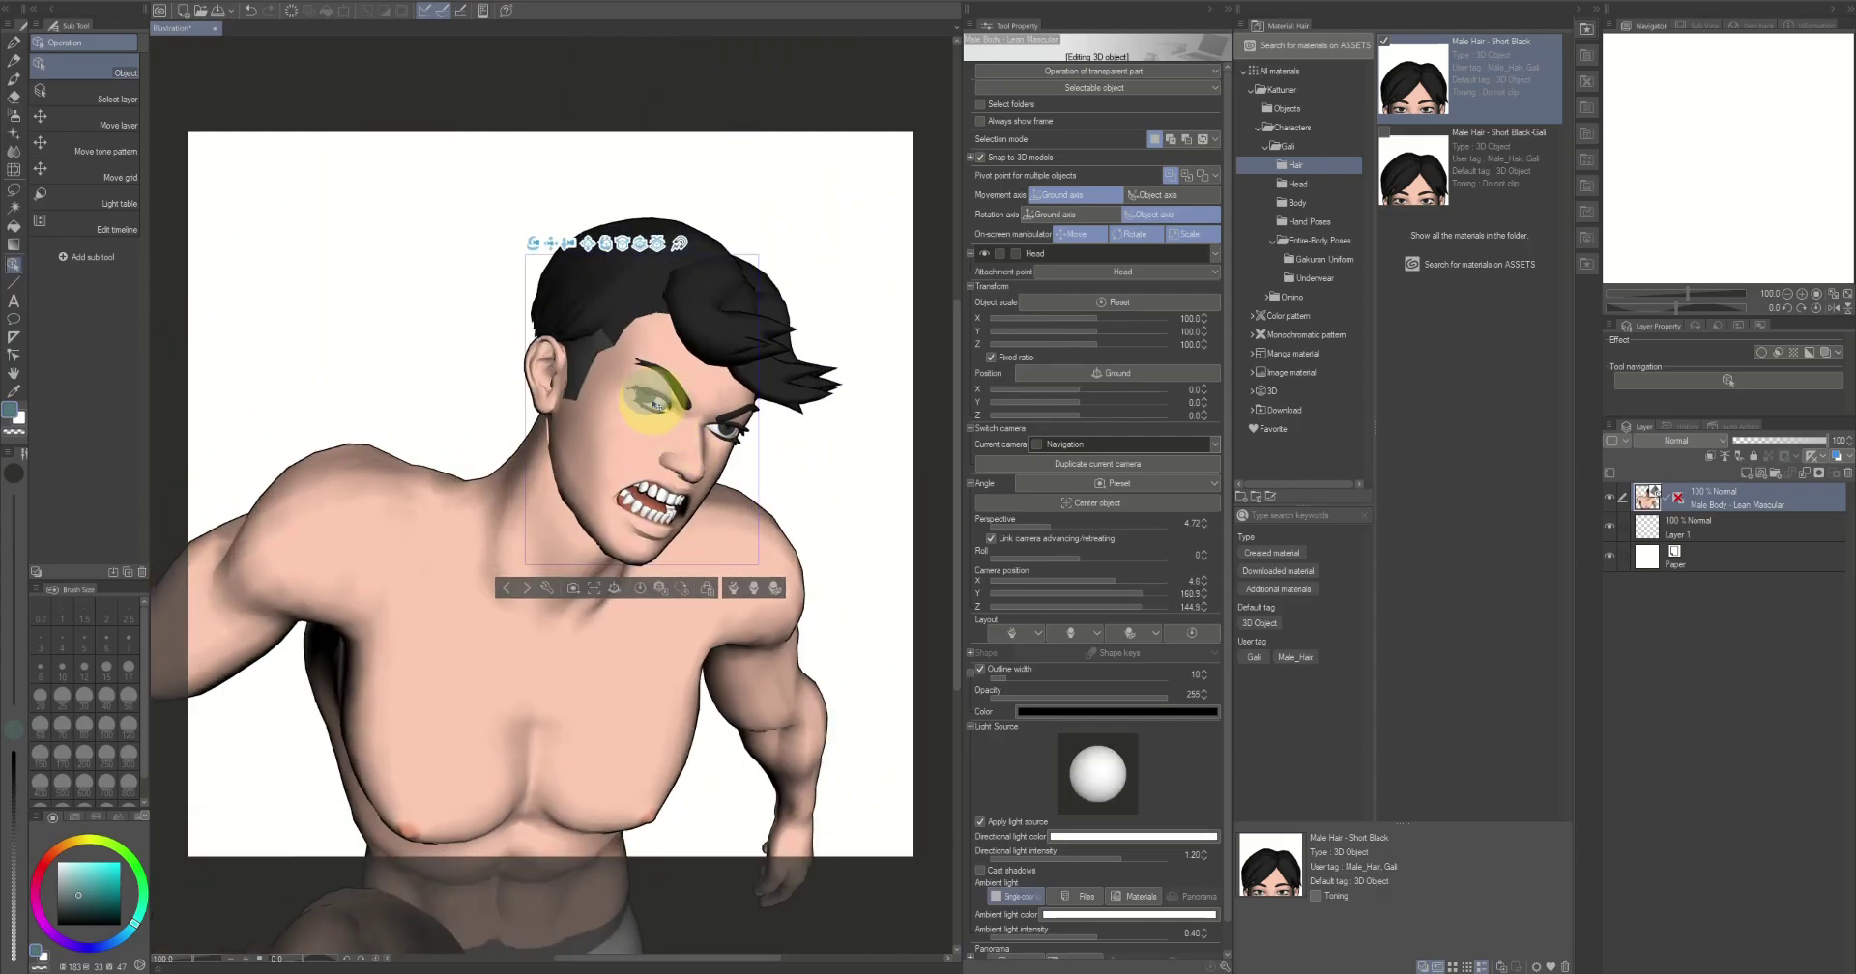
{"action": "left_click", "coordinate": [658, 404]}
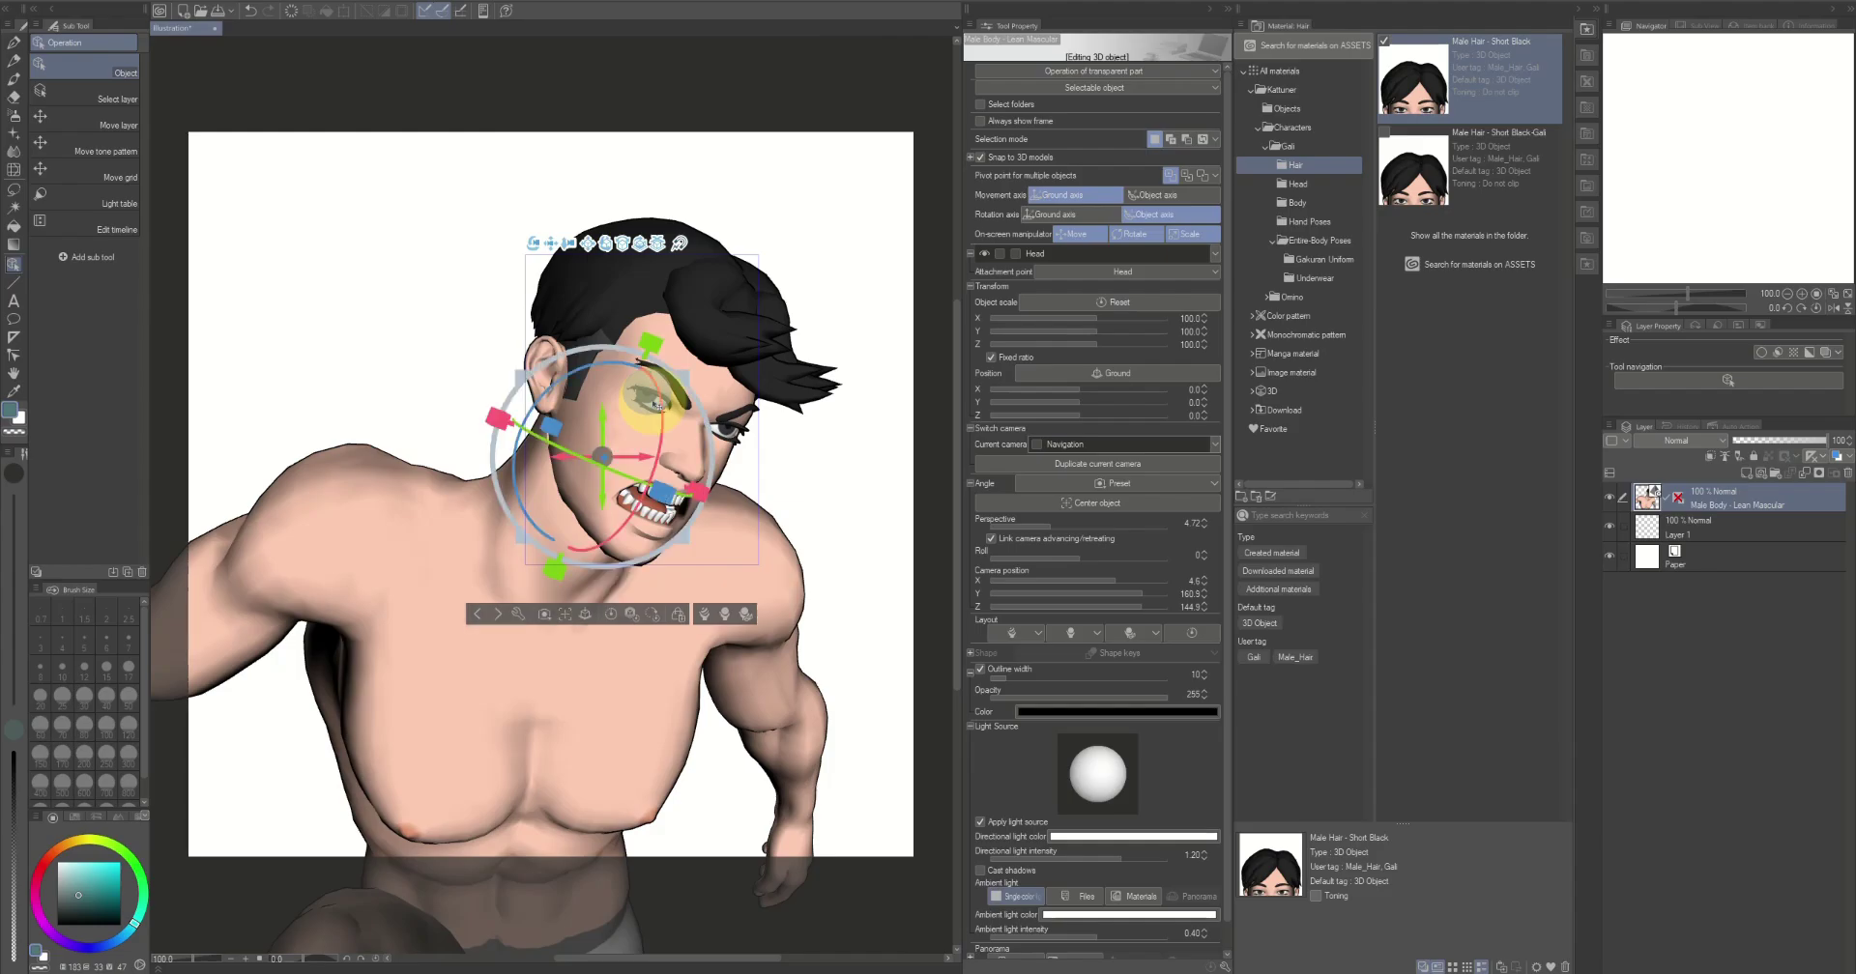
{"action": "left_click", "coordinate": [657, 404]}
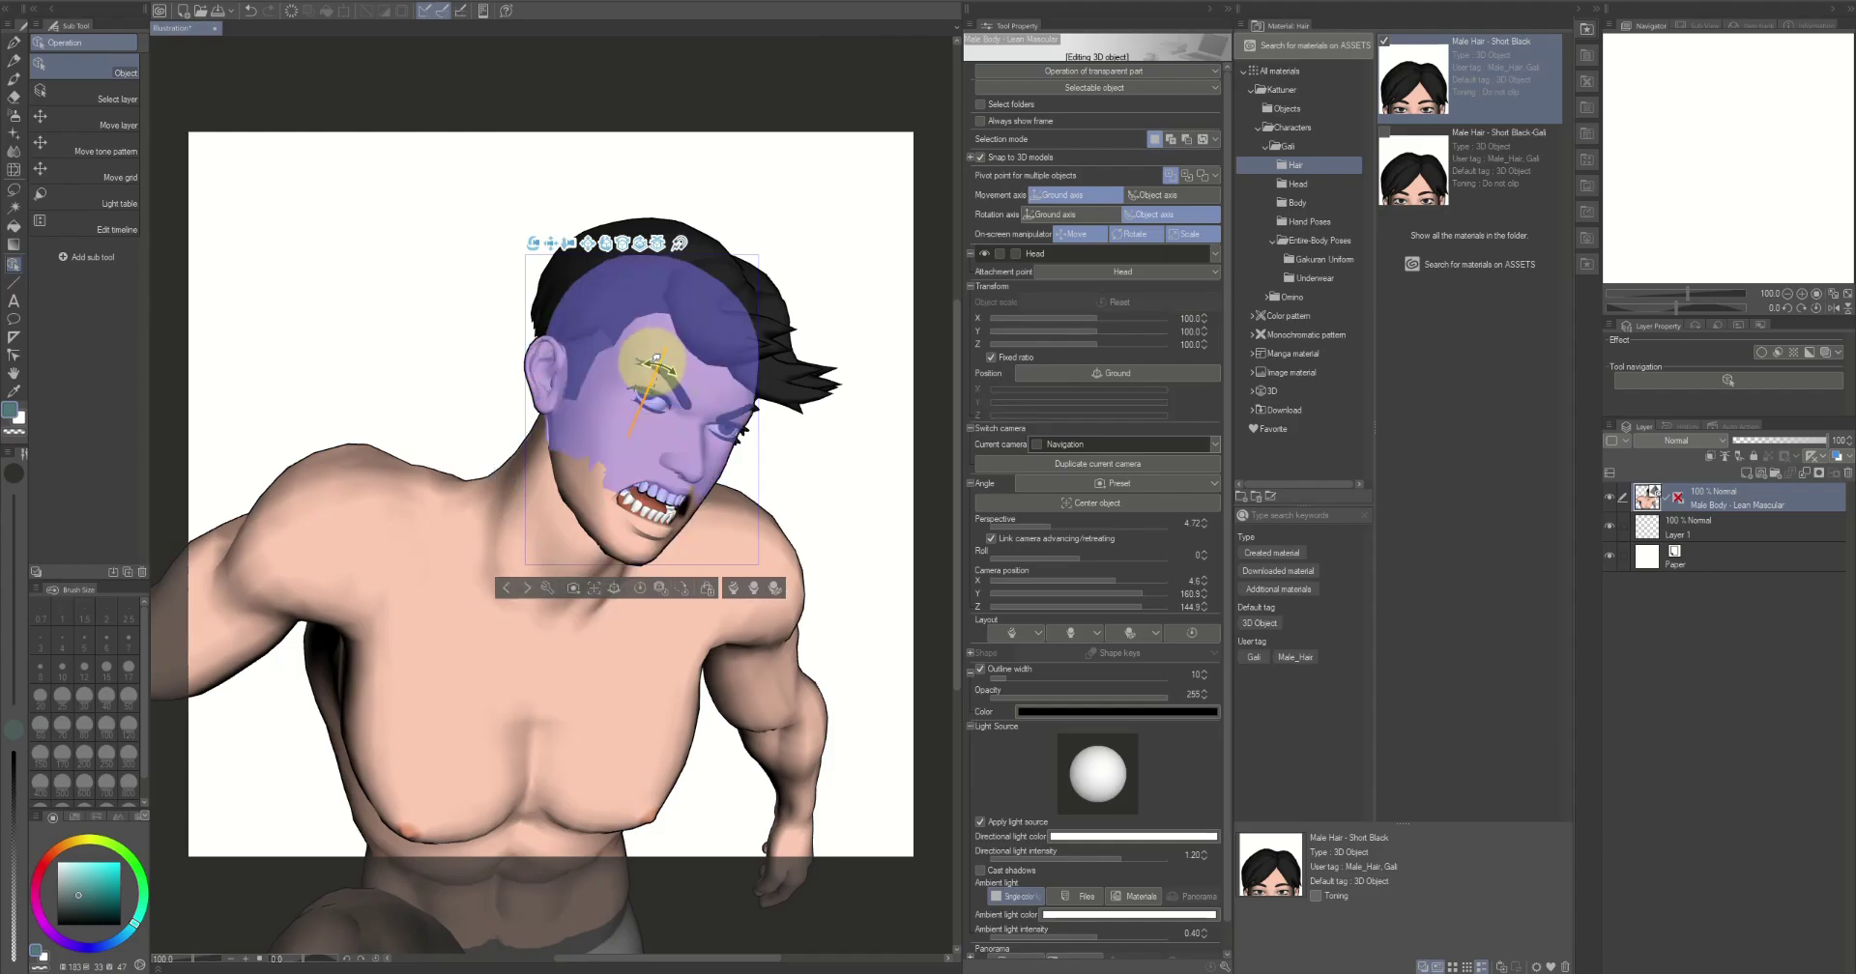
{"action": "left_click", "coordinate": [729, 435]}
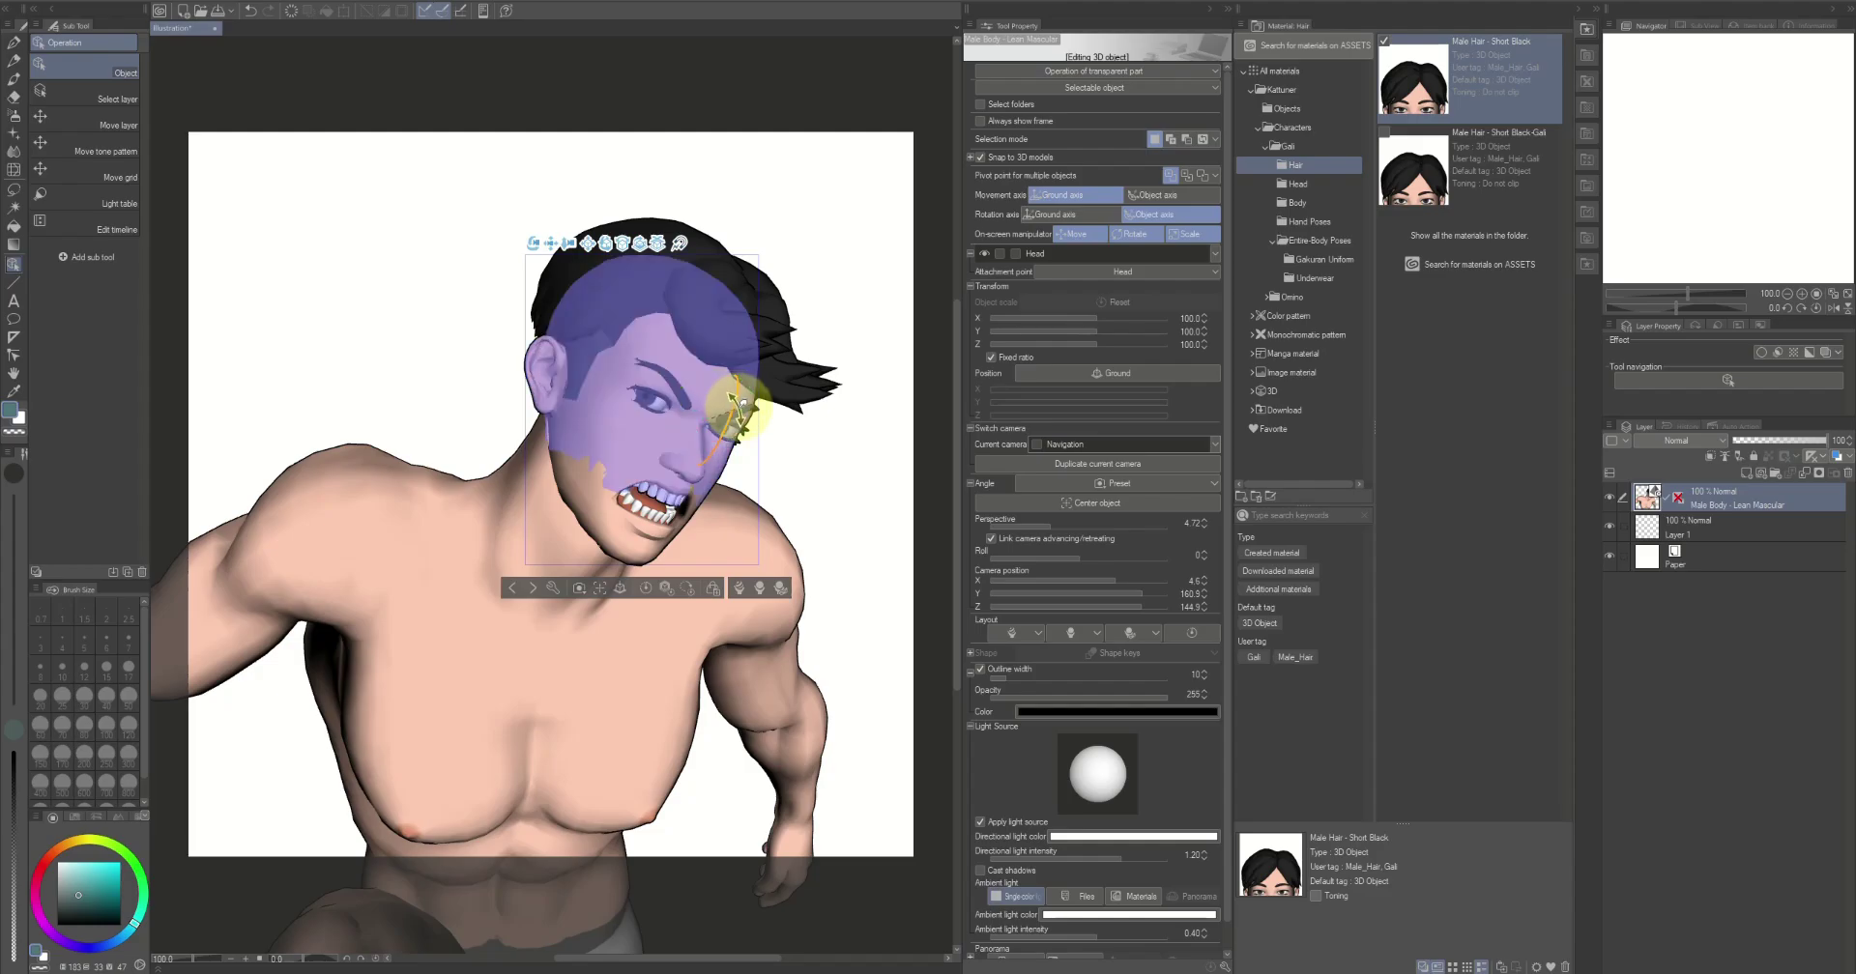
{"action": "left_click", "coordinate": [736, 404]}
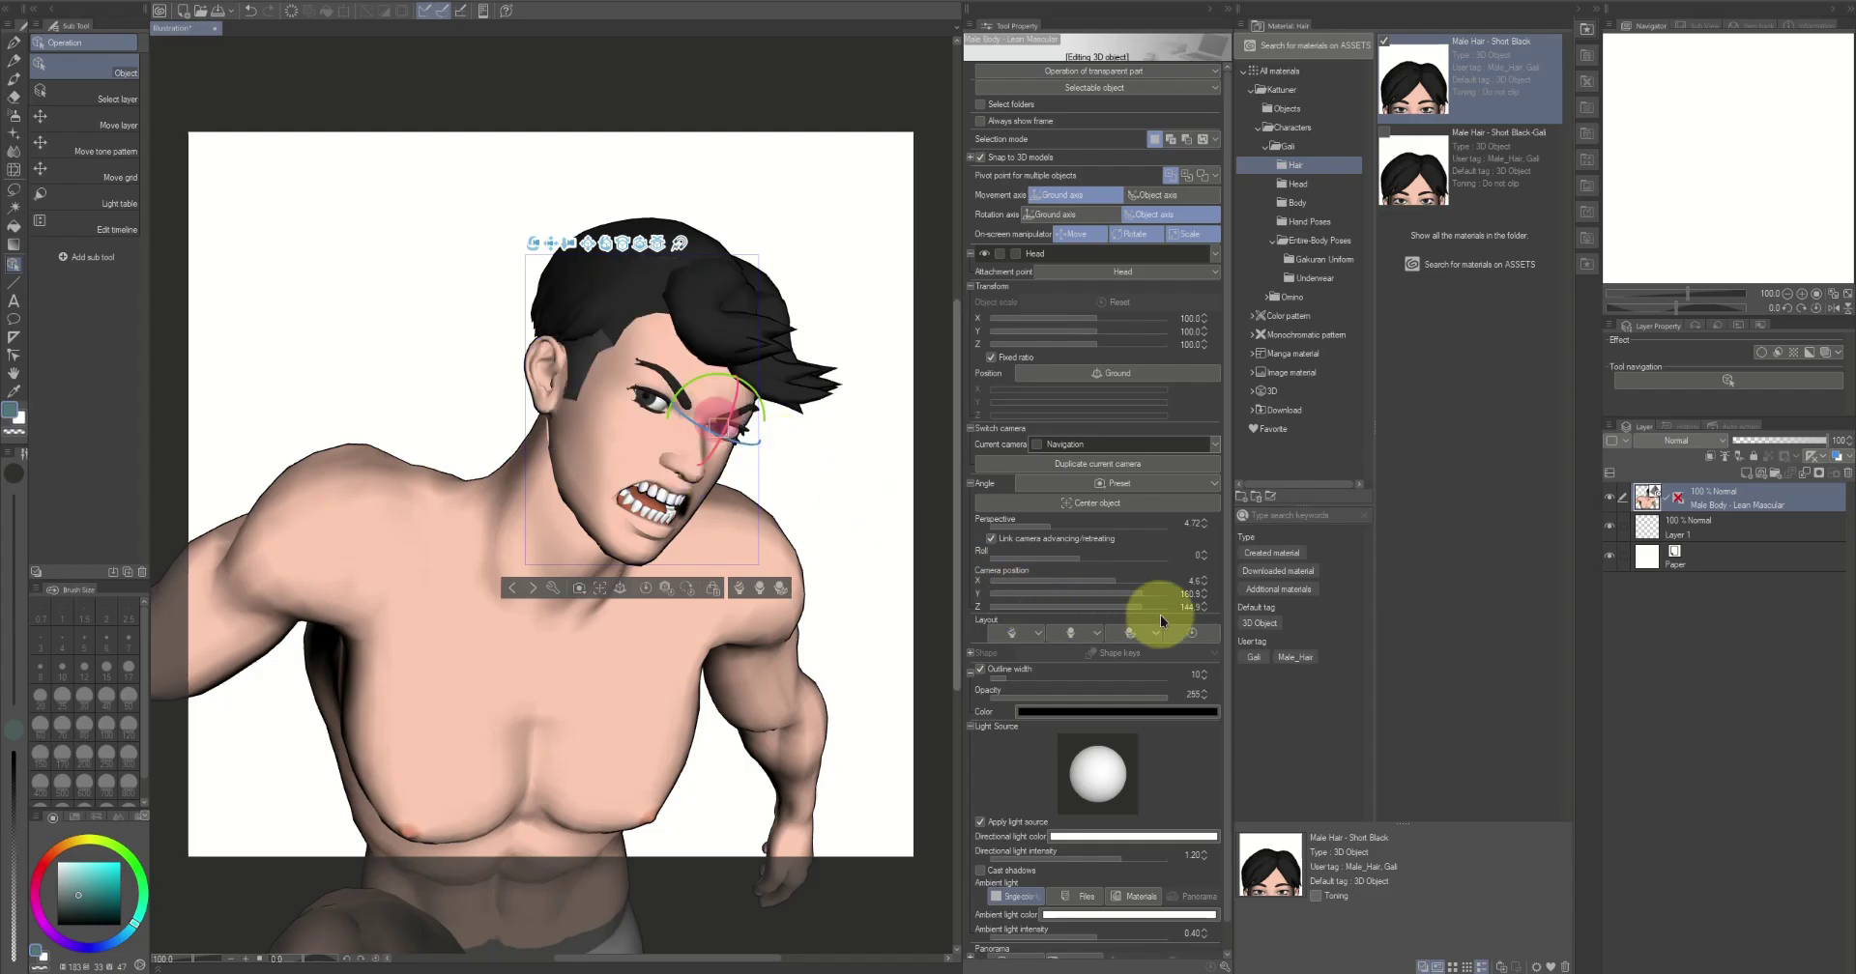
Switch to the Scene Shot camera, select Body, and turn the head further to a Y partial rotation of about -62.7
{"action": "left_click", "coordinate": [1215, 444]}
{"action": "left_click", "coordinate": [1111, 519]}
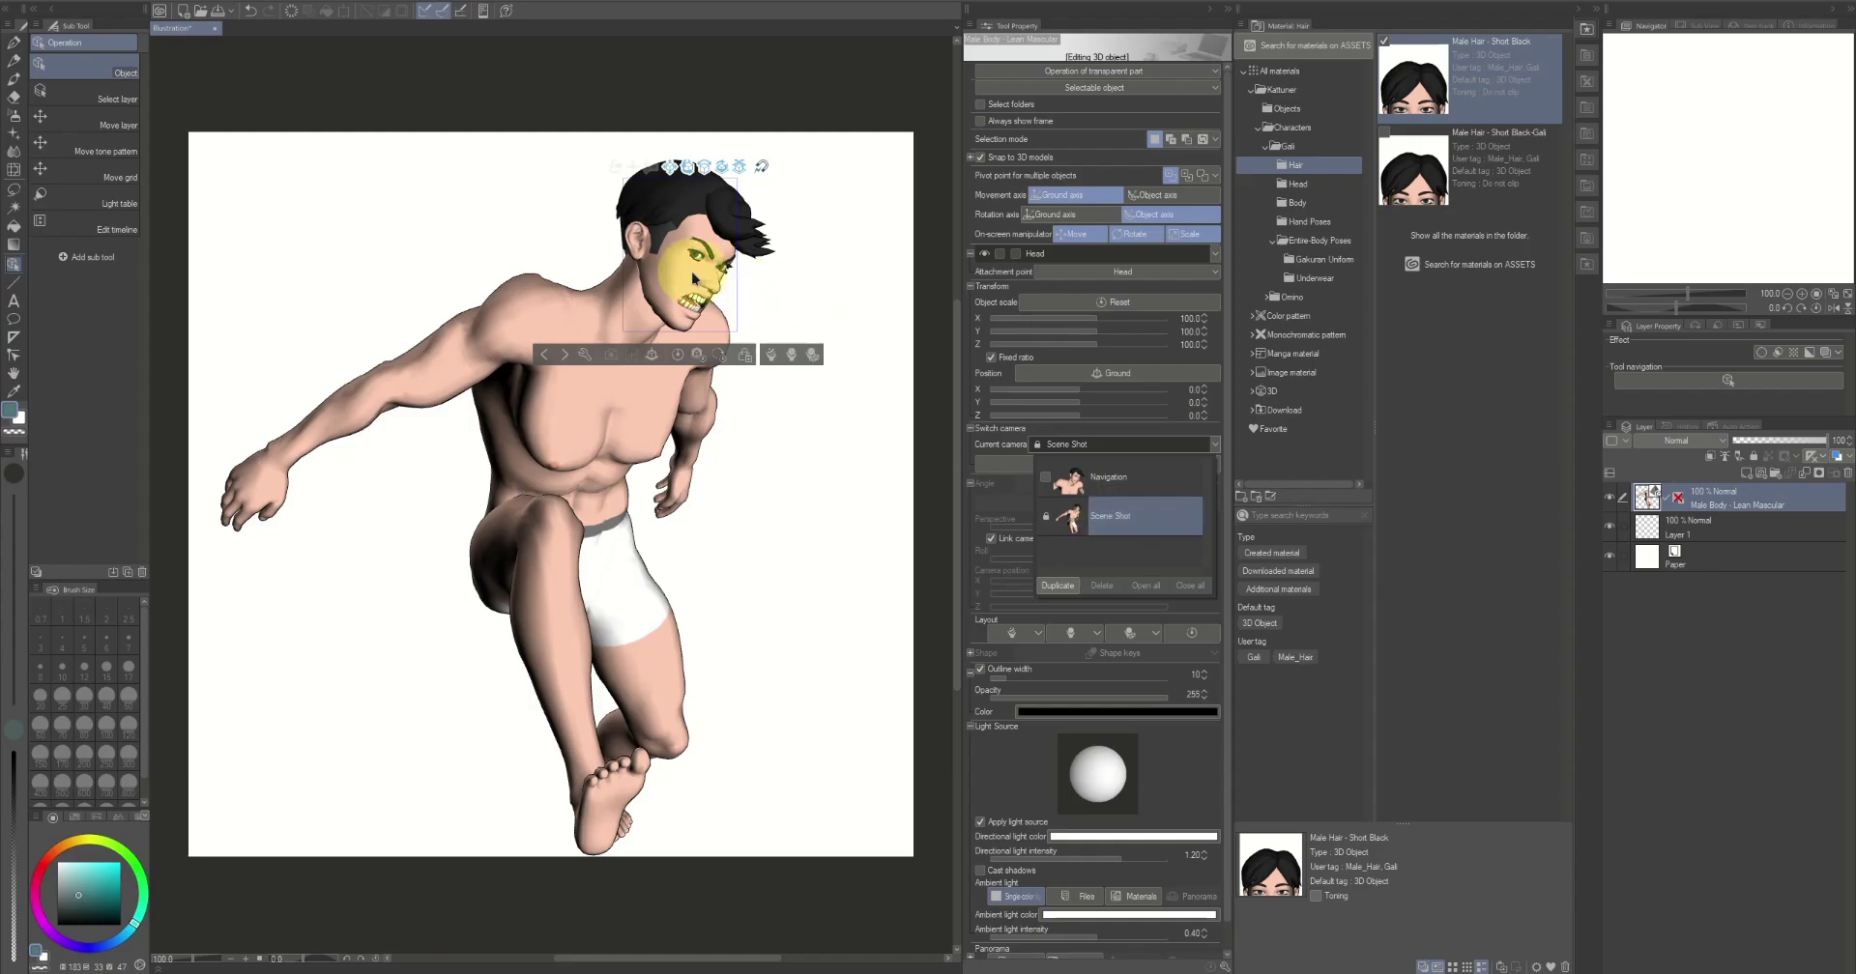
{"action": "left_click", "coordinate": [641, 307]}
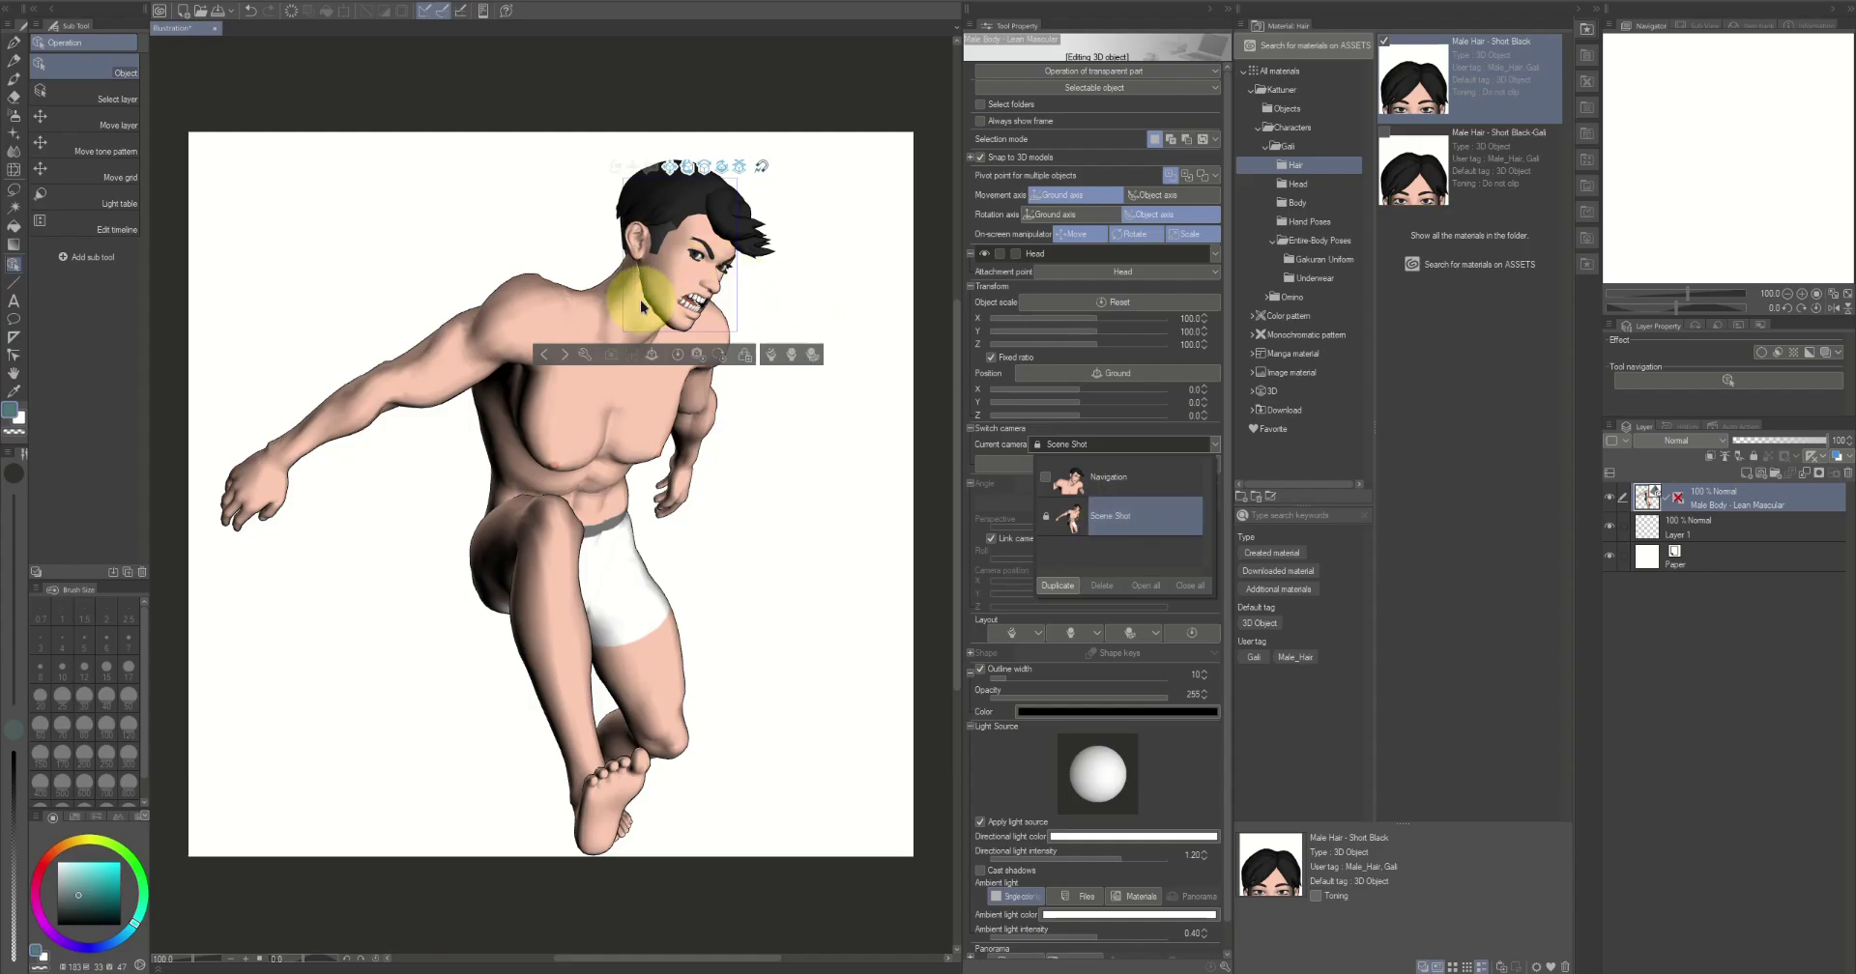
{"action": "left_click", "coordinate": [1215, 445]}
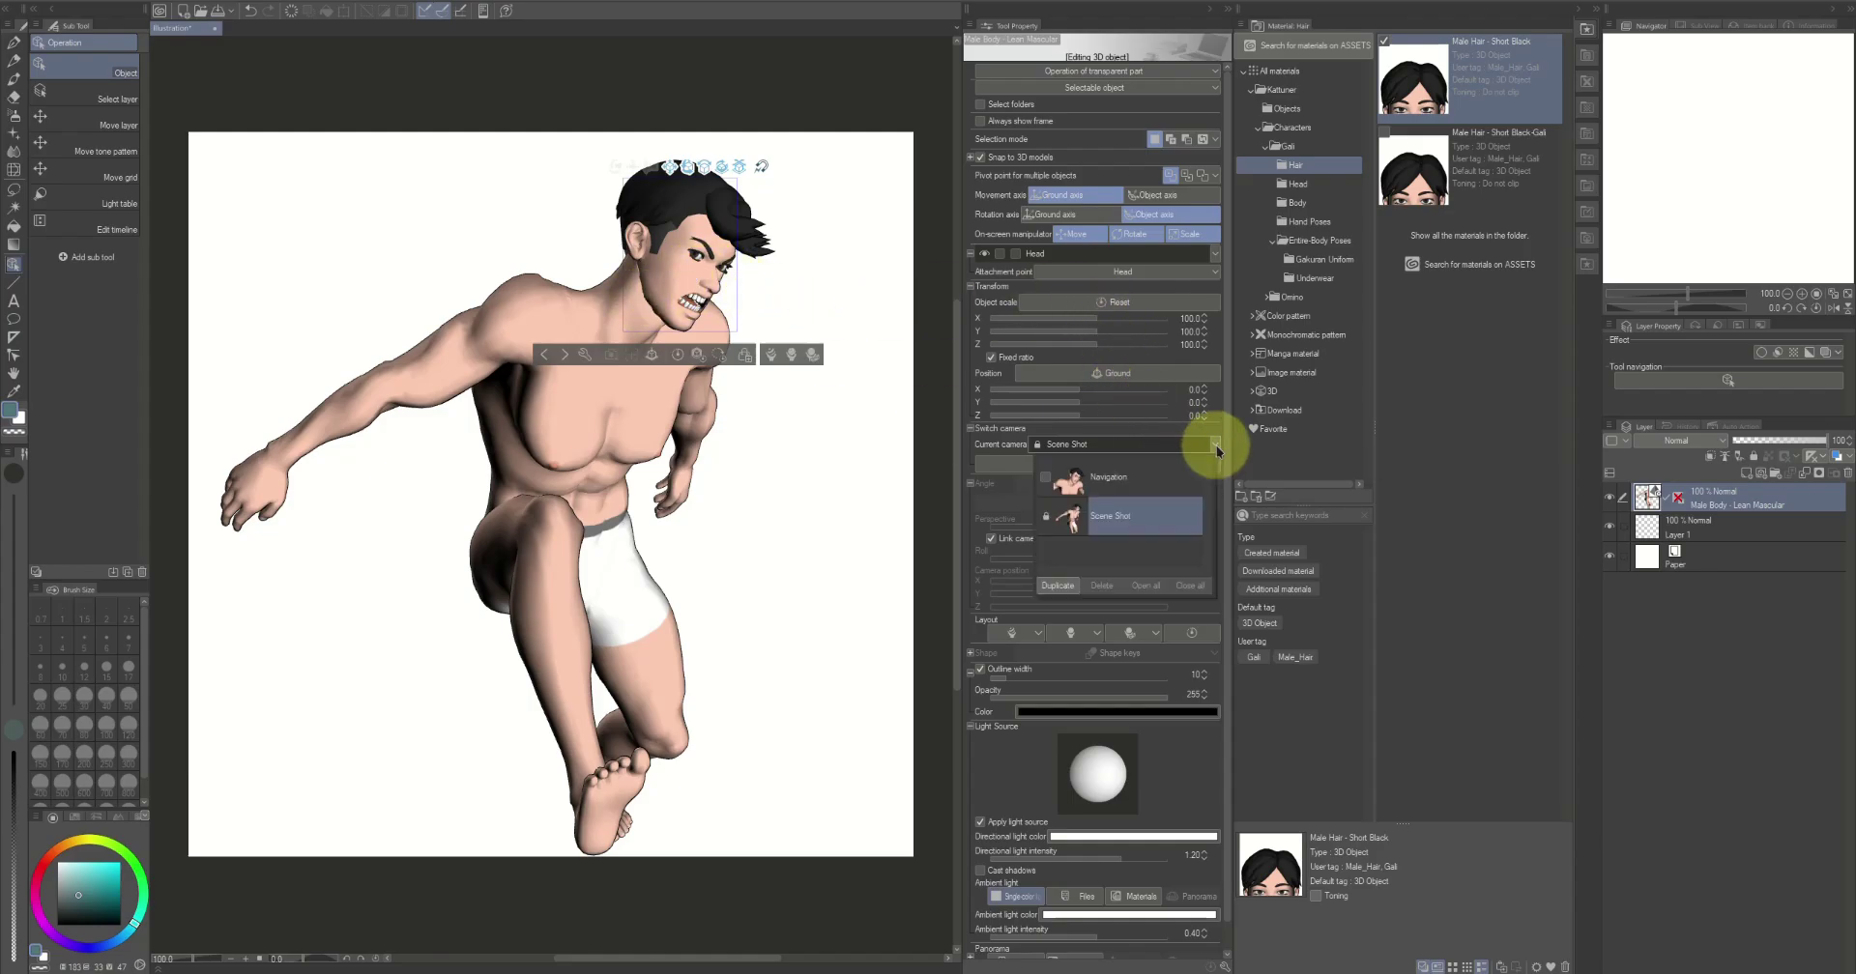
{"action": "left_click", "coordinate": [1215, 253]}
{"action": "left_click", "coordinate": [1110, 339]}
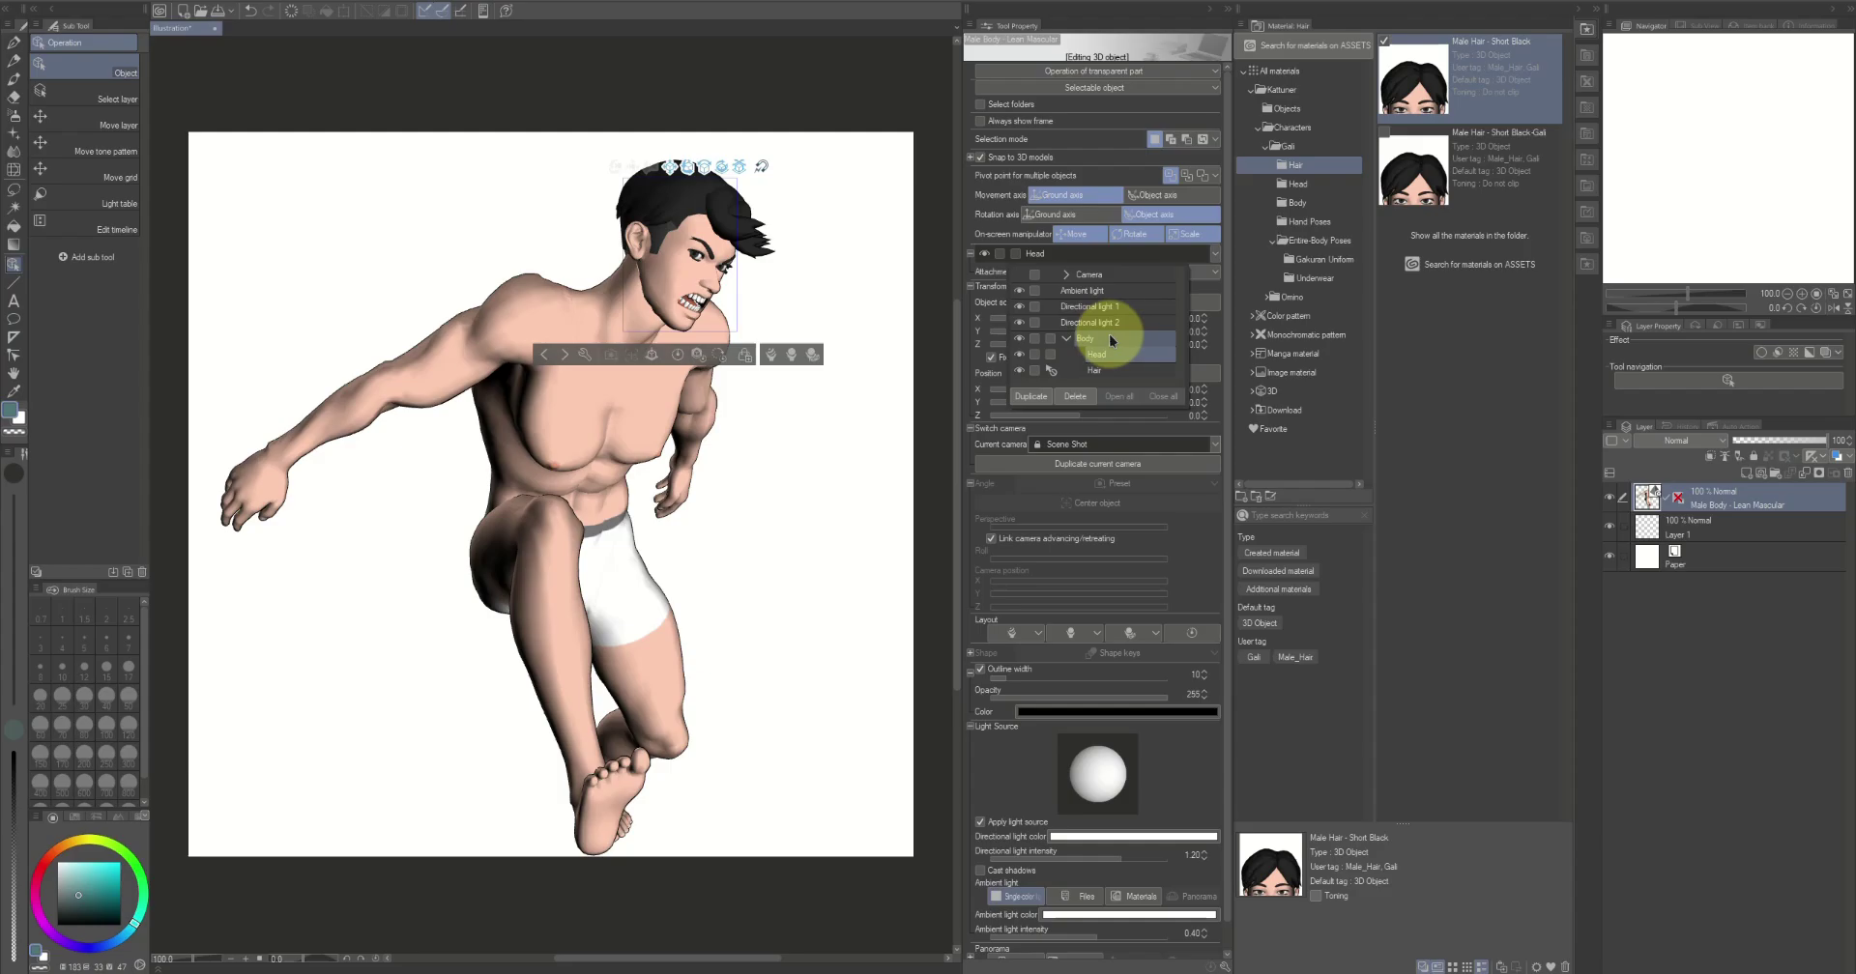
{"action": "left_click", "coordinate": [636, 282]}
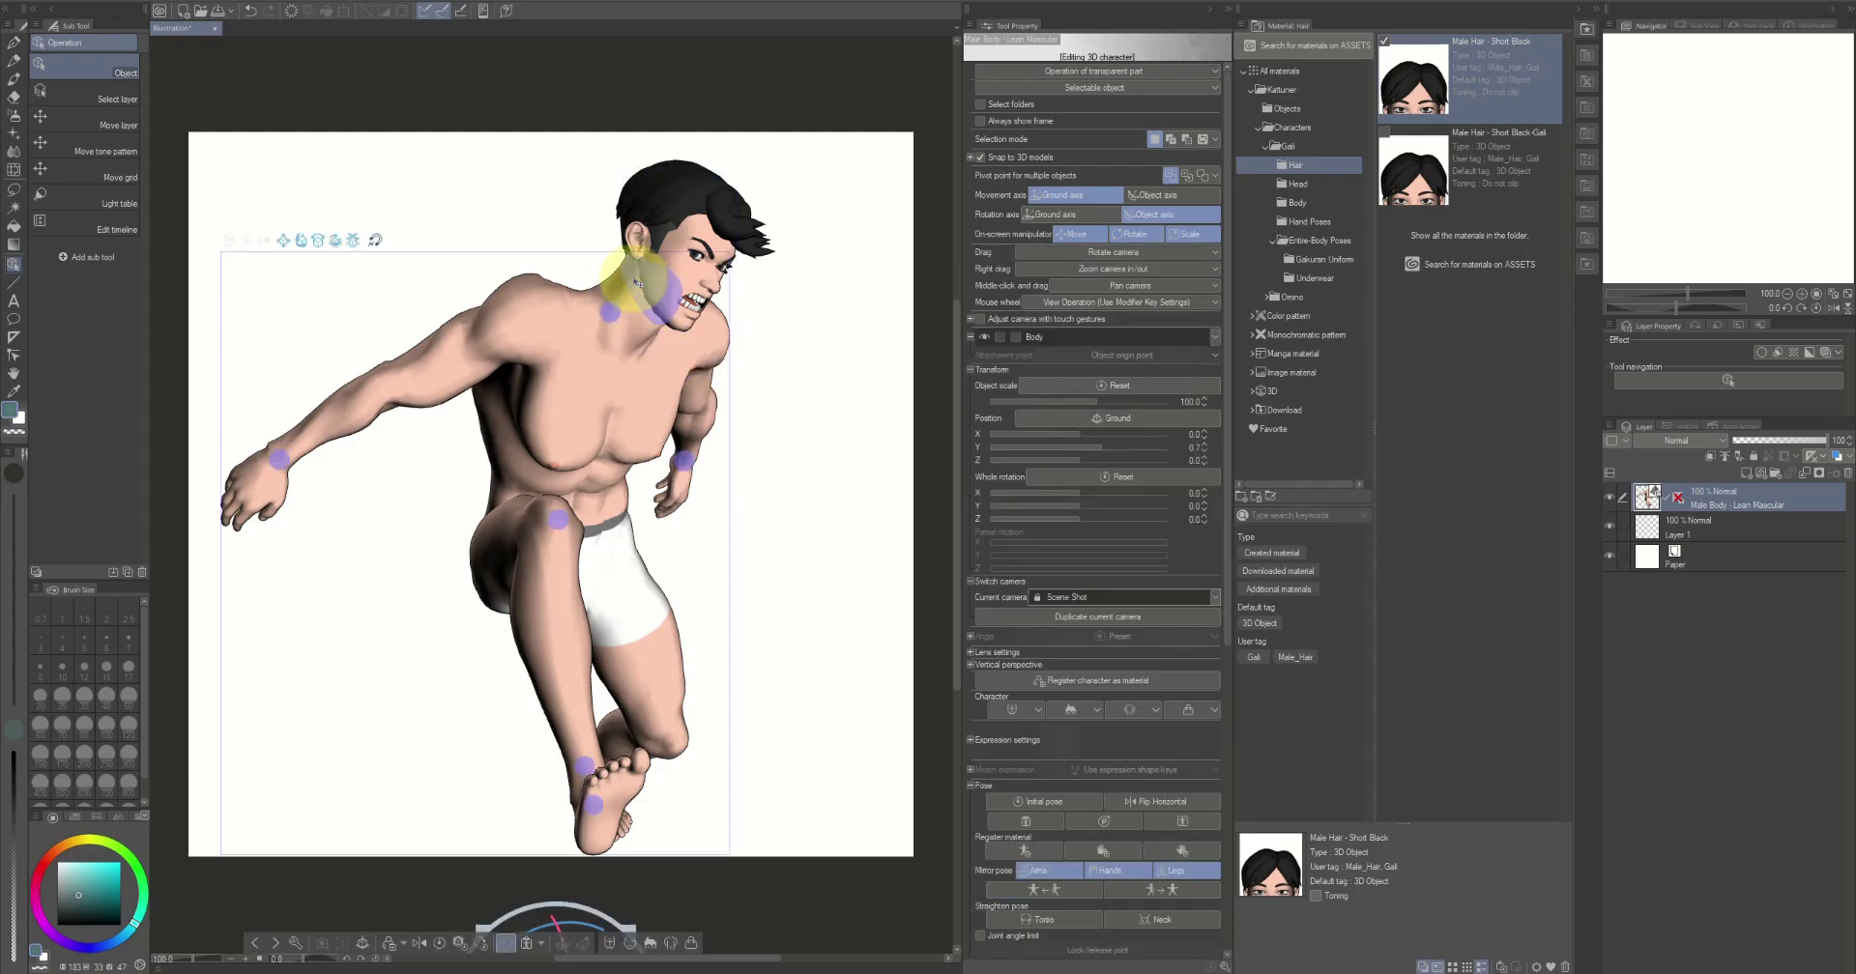
{"action": "left_click", "coordinate": [636, 282]}
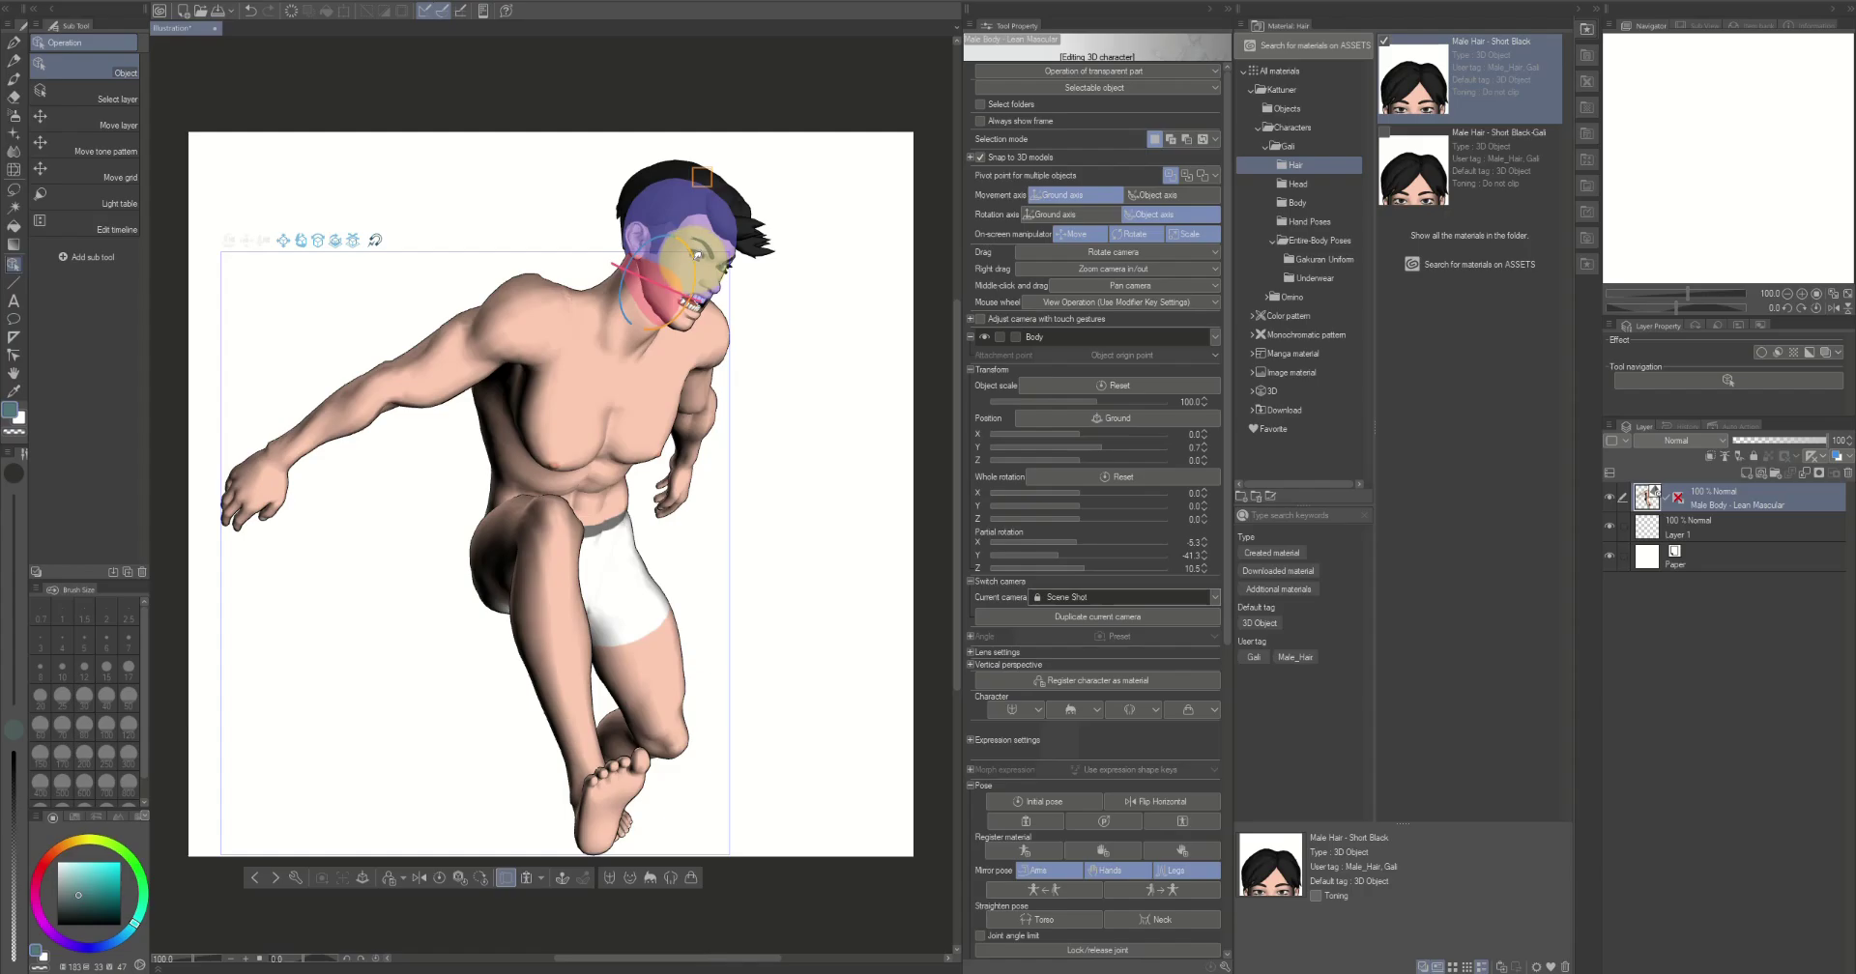
{"action": "left_click_drag", "start_coordinate": [696, 254], "coordinate": [698, 242]}
Select Head, return to the Navigation camera, and rotate both eyes to match the gaze to the turned head
{"action": "left_click", "coordinate": [1214, 337]}
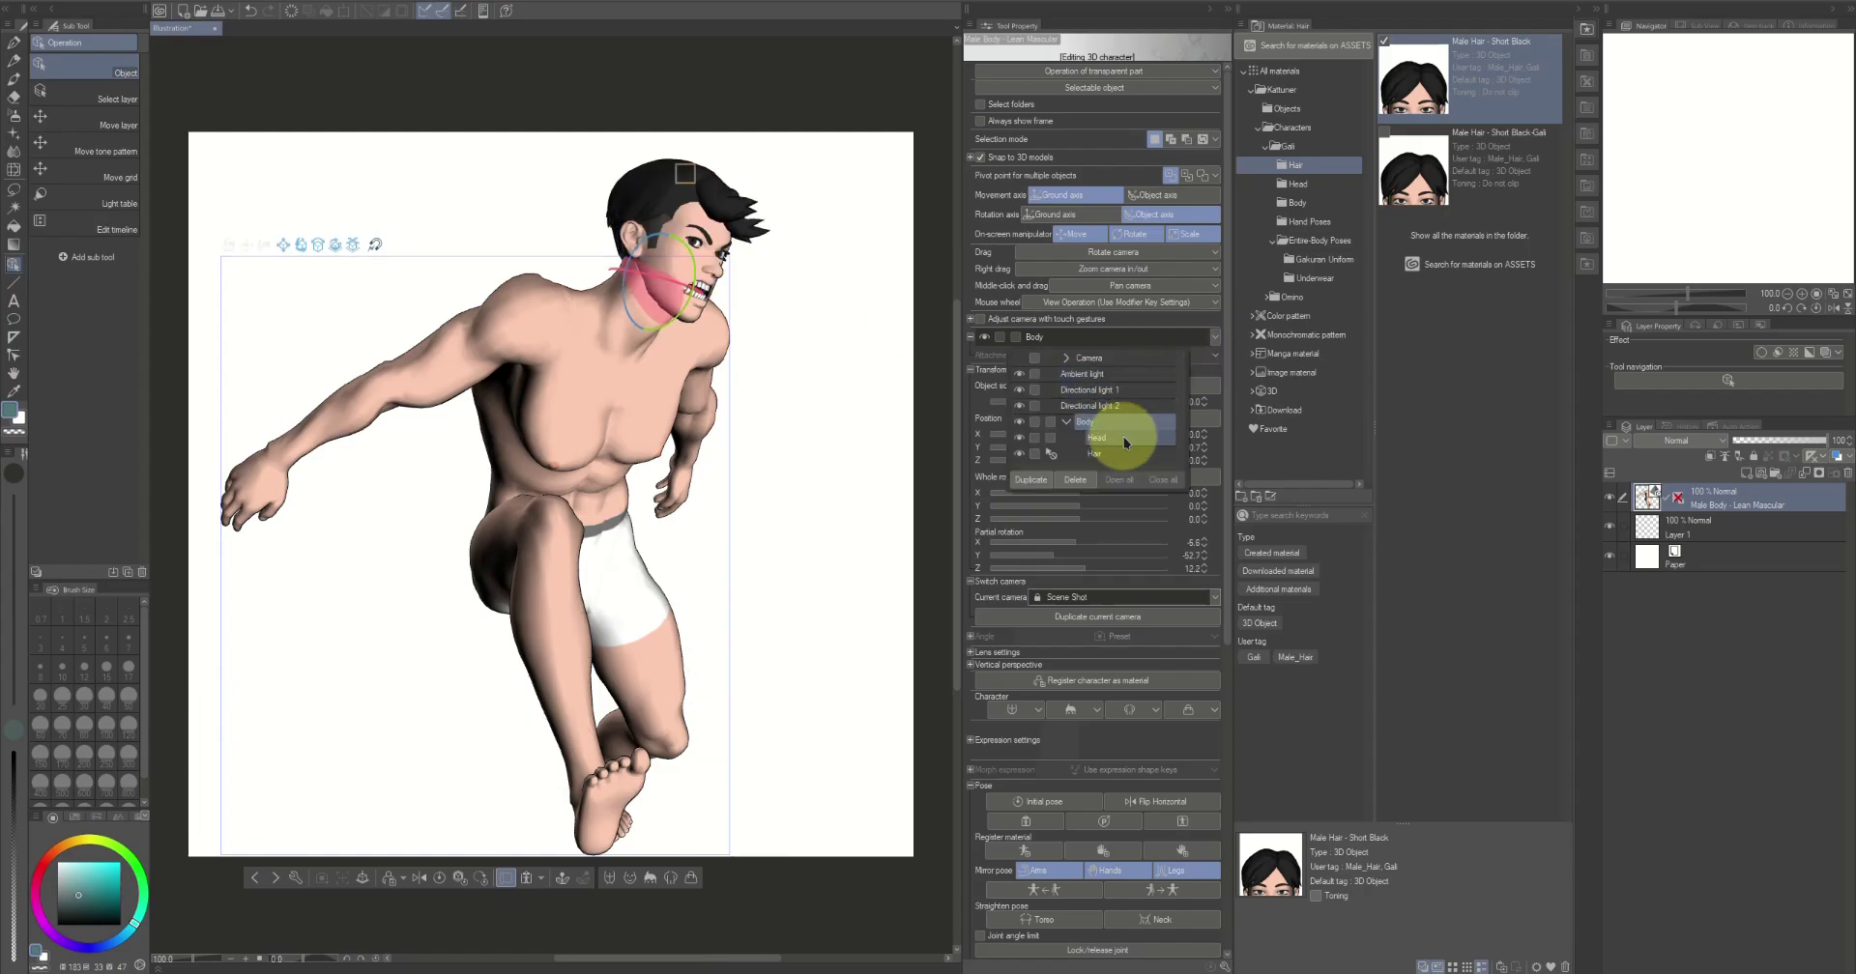
{"action": "left_click", "coordinate": [1123, 437]}
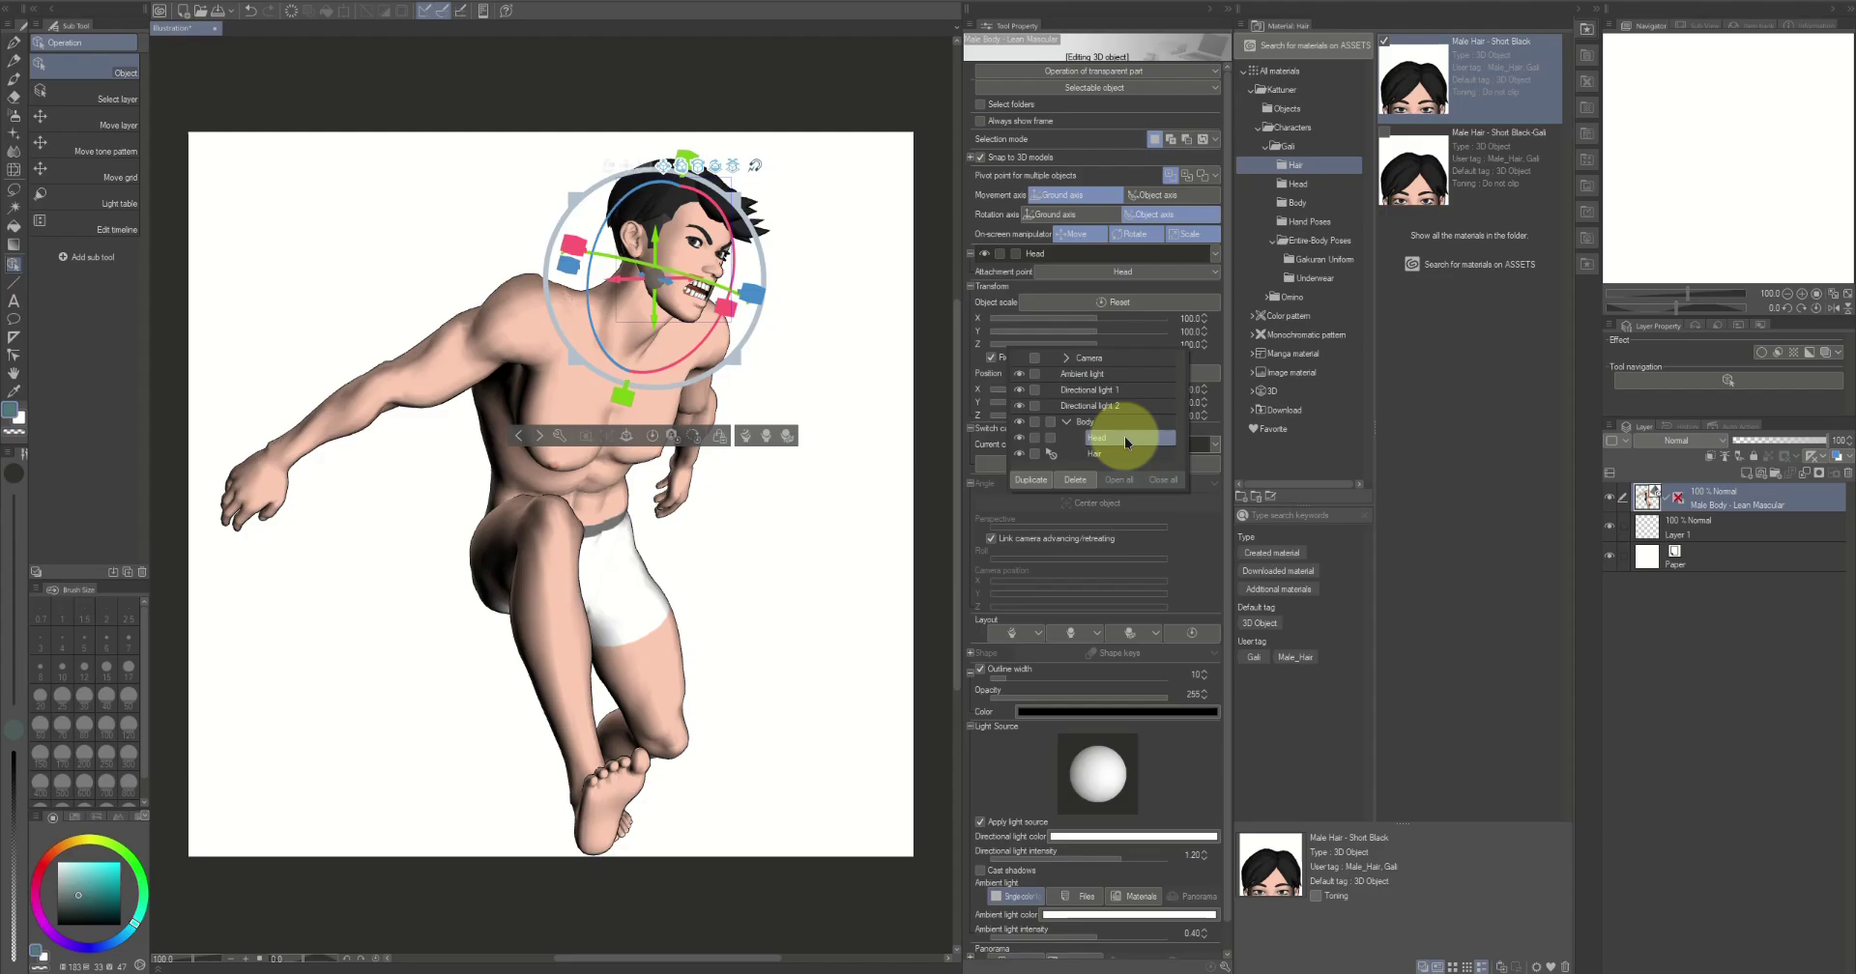
{"action": "left_click", "coordinate": [1215, 445]}
{"action": "left_click", "coordinate": [1176, 483]}
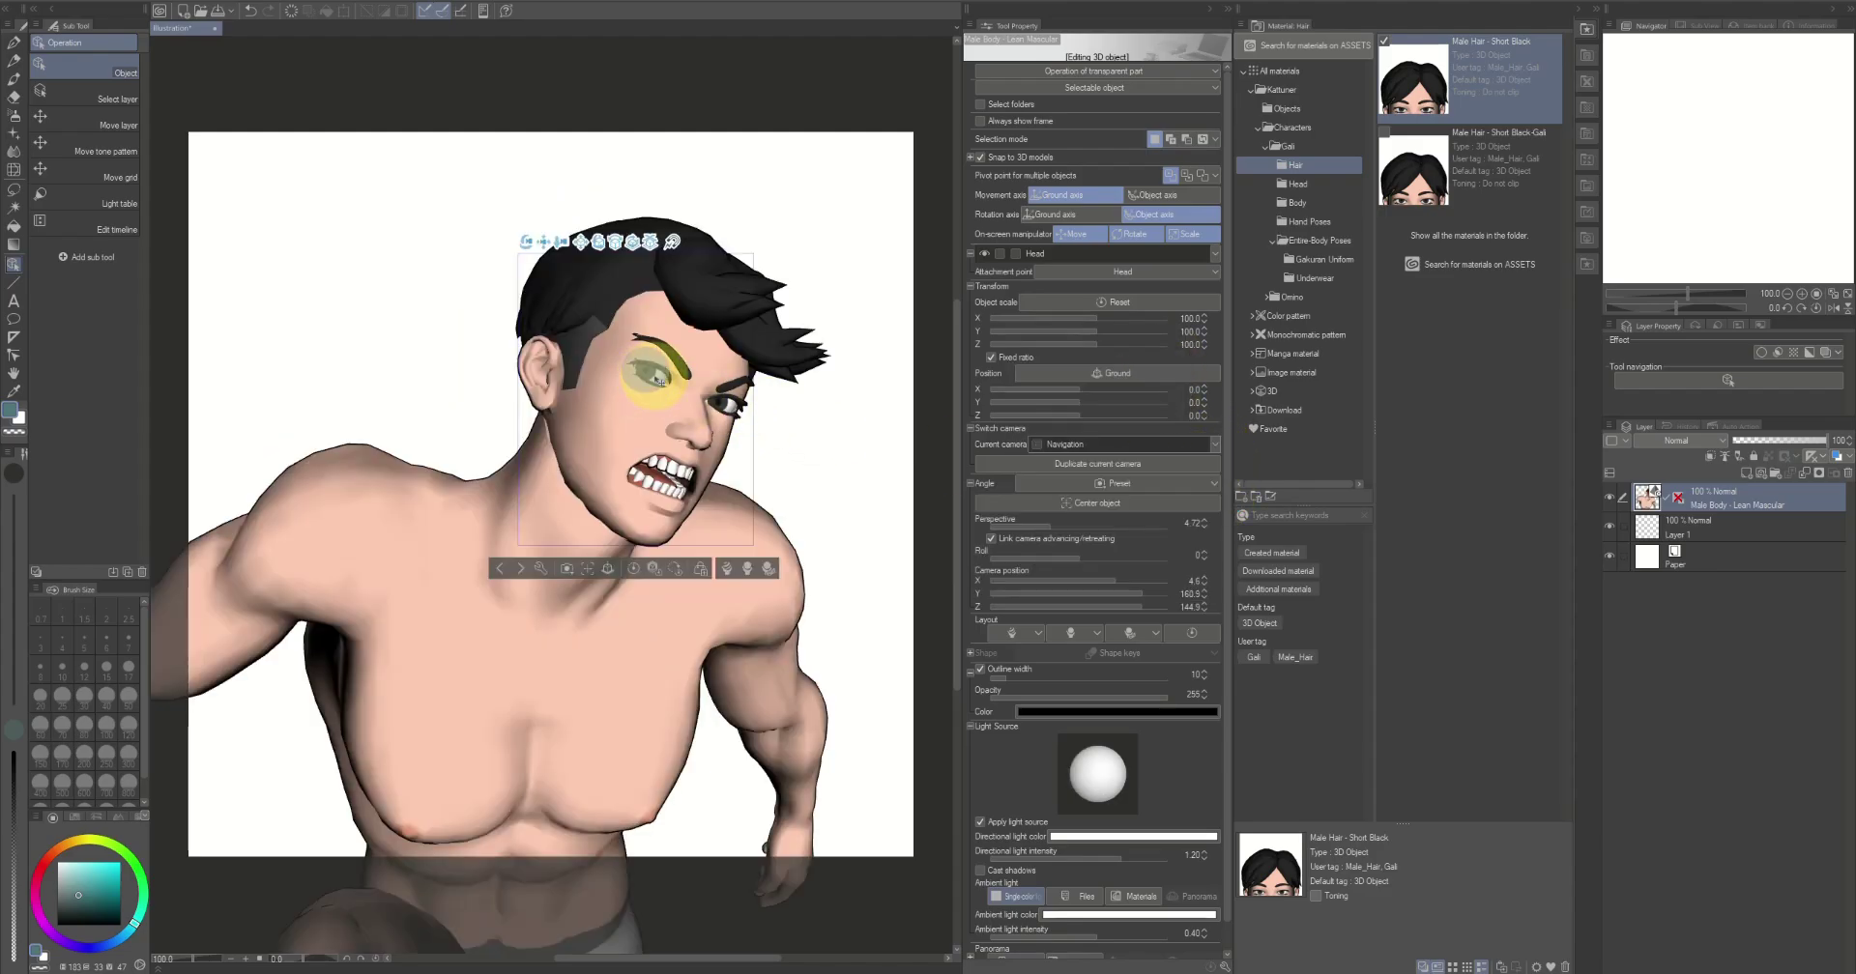
{"action": "left_click", "coordinate": [660, 380]}
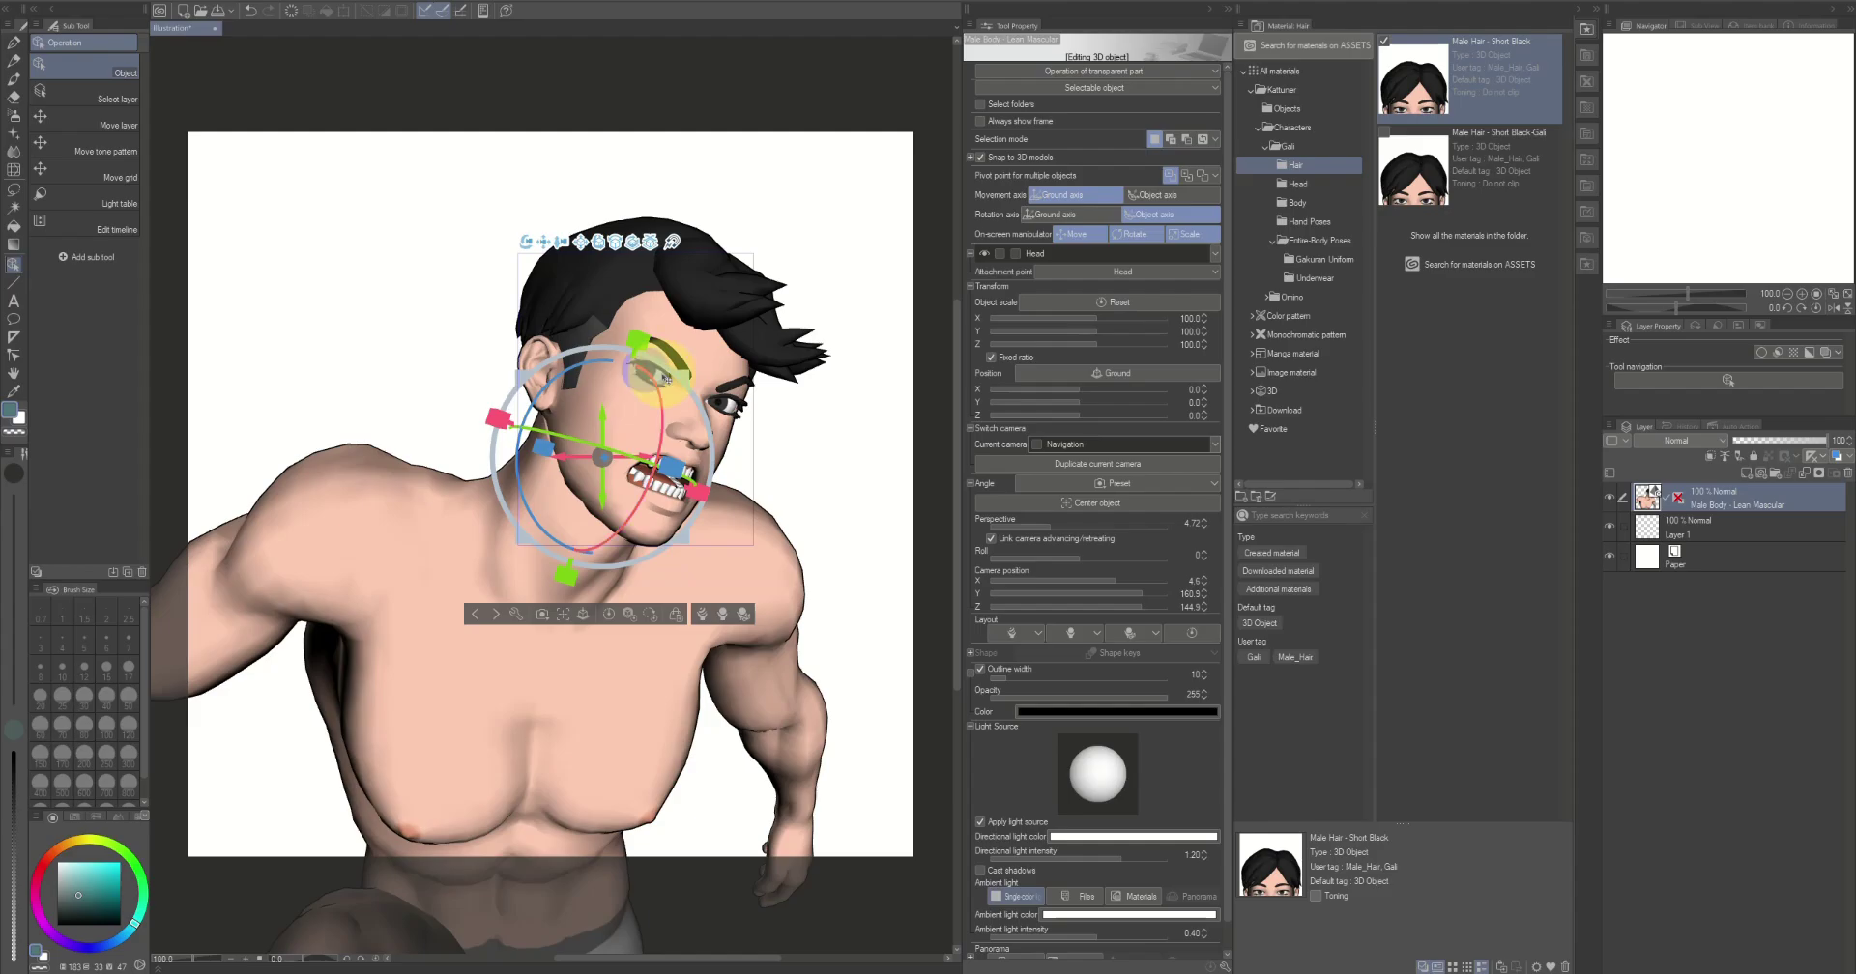
{"action": "left_click", "coordinate": [666, 379]}
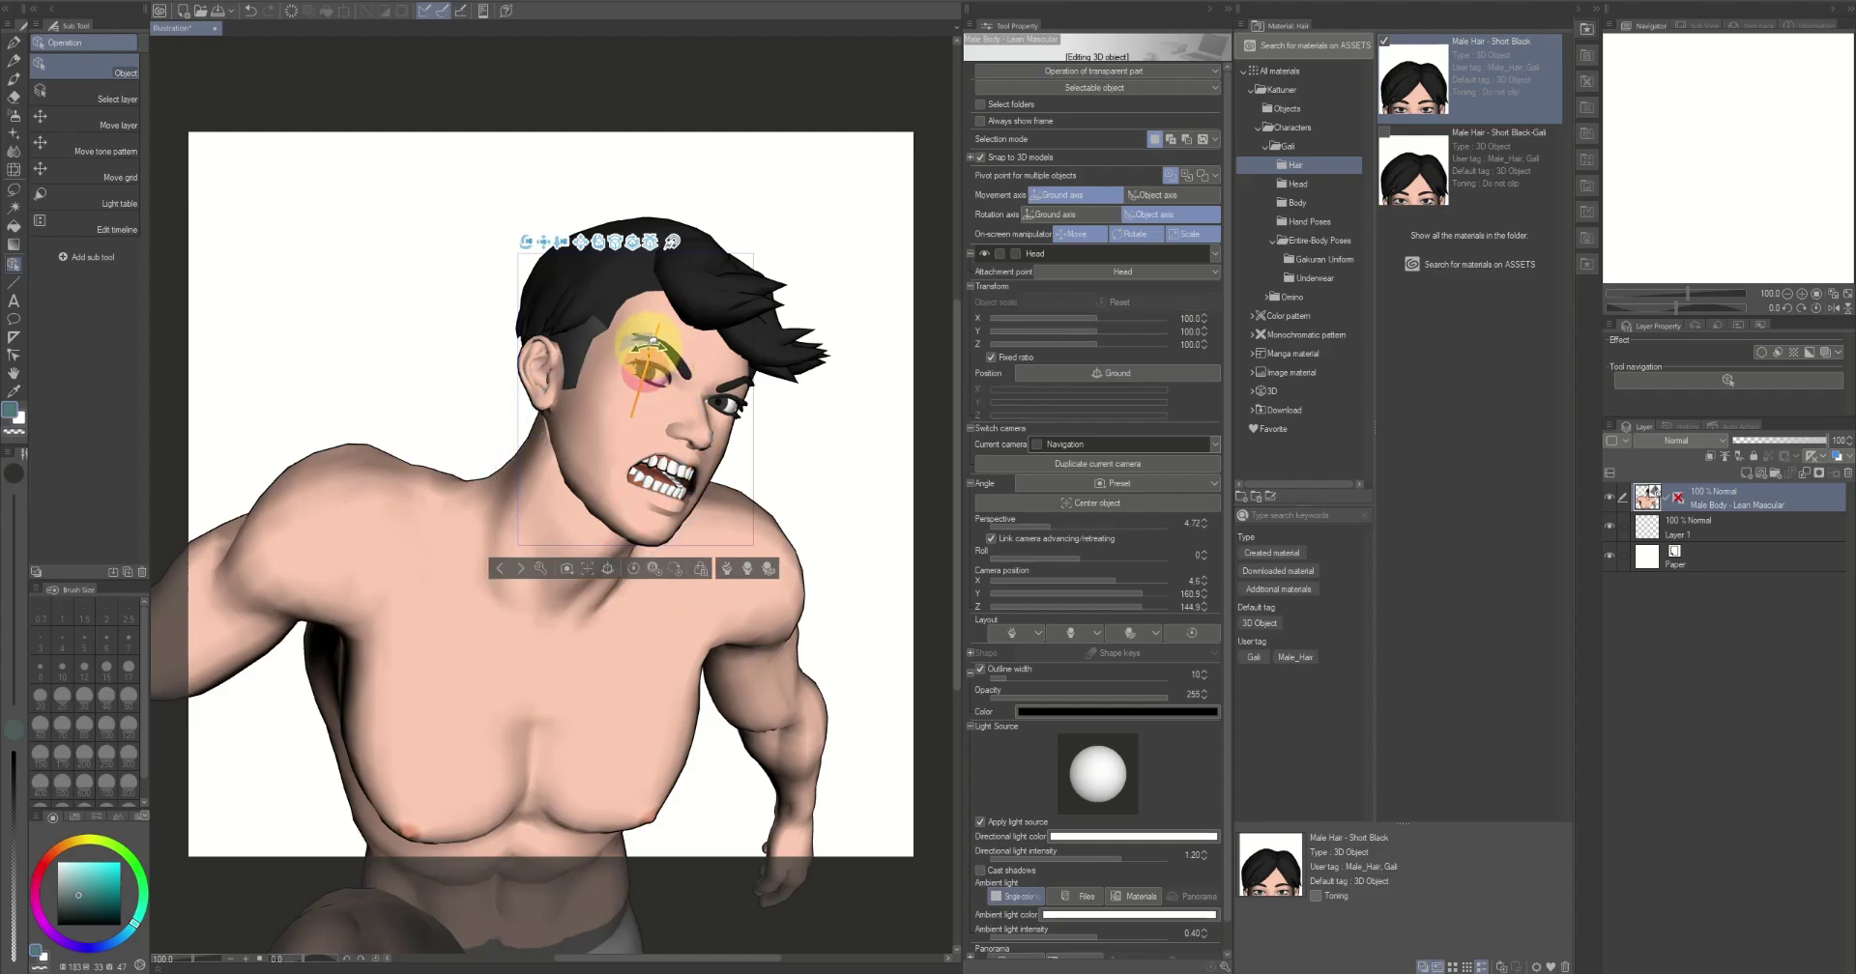
{"action": "left_click", "coordinate": [728, 407]}
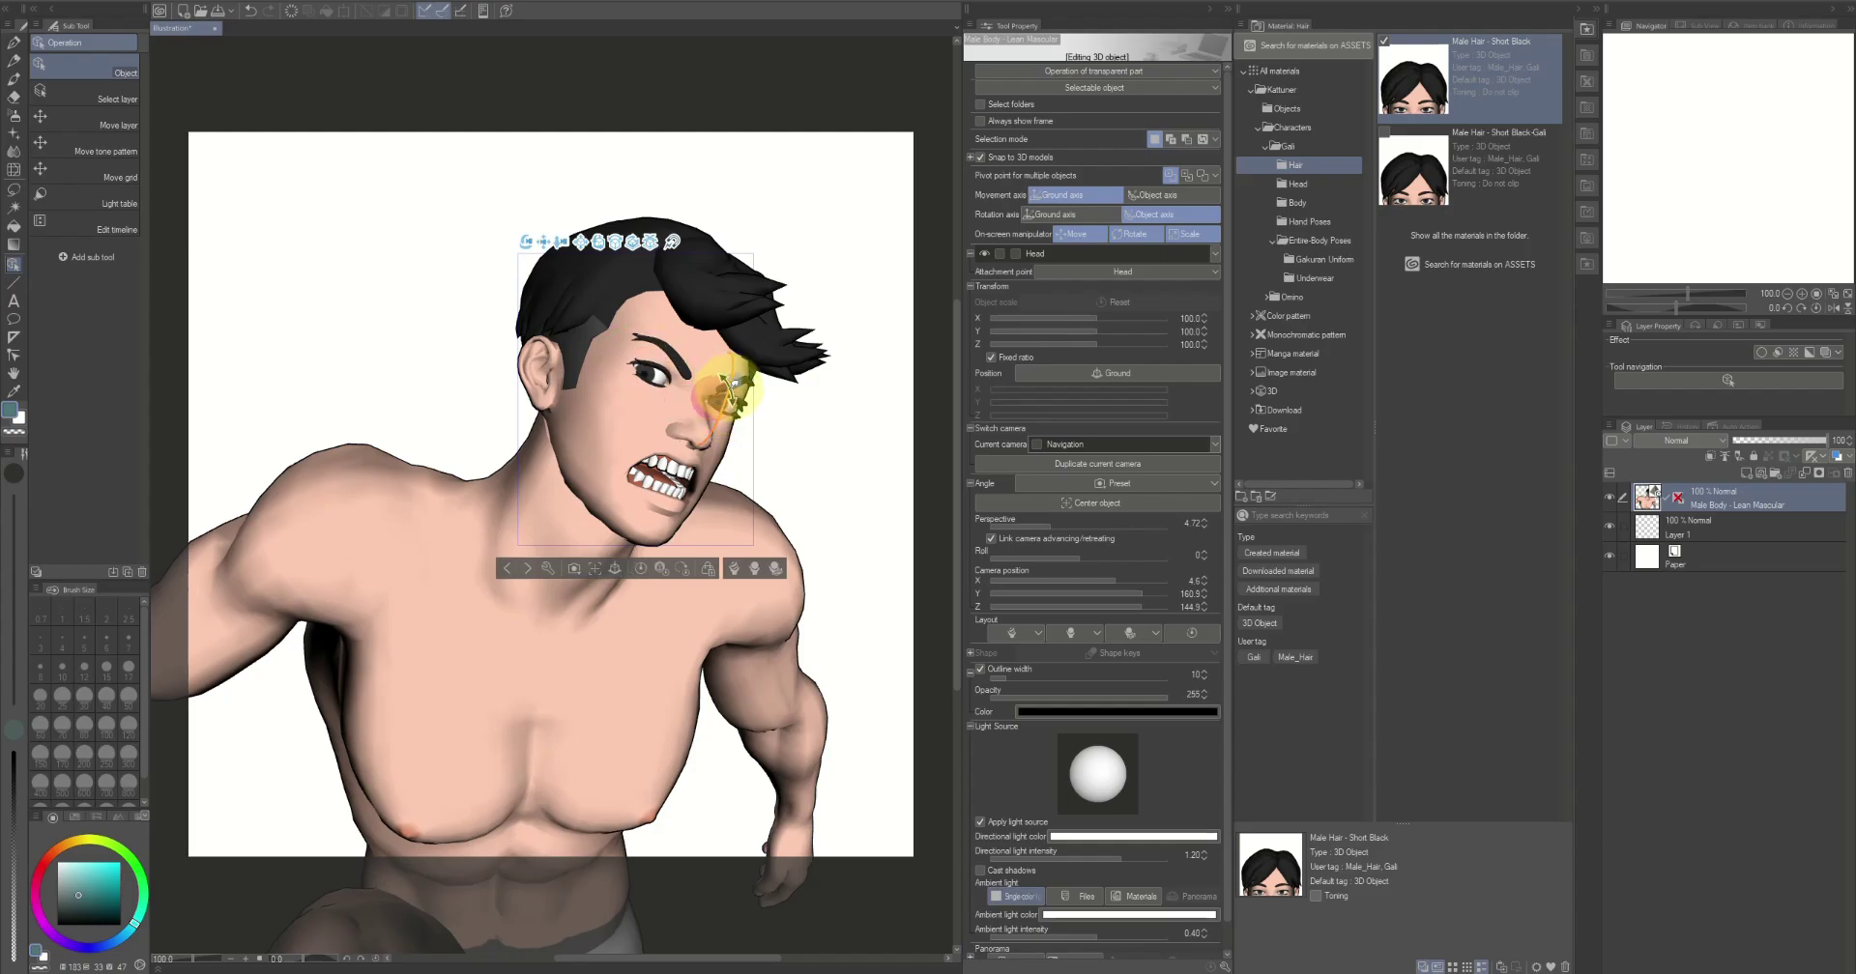
Select Body in the Scene Shot camera and tilt the head to a Z partial rotation of about 27.9
{"action": "left_click", "coordinate": [1214, 443]}
{"action": "left_click", "coordinate": [1154, 513]}
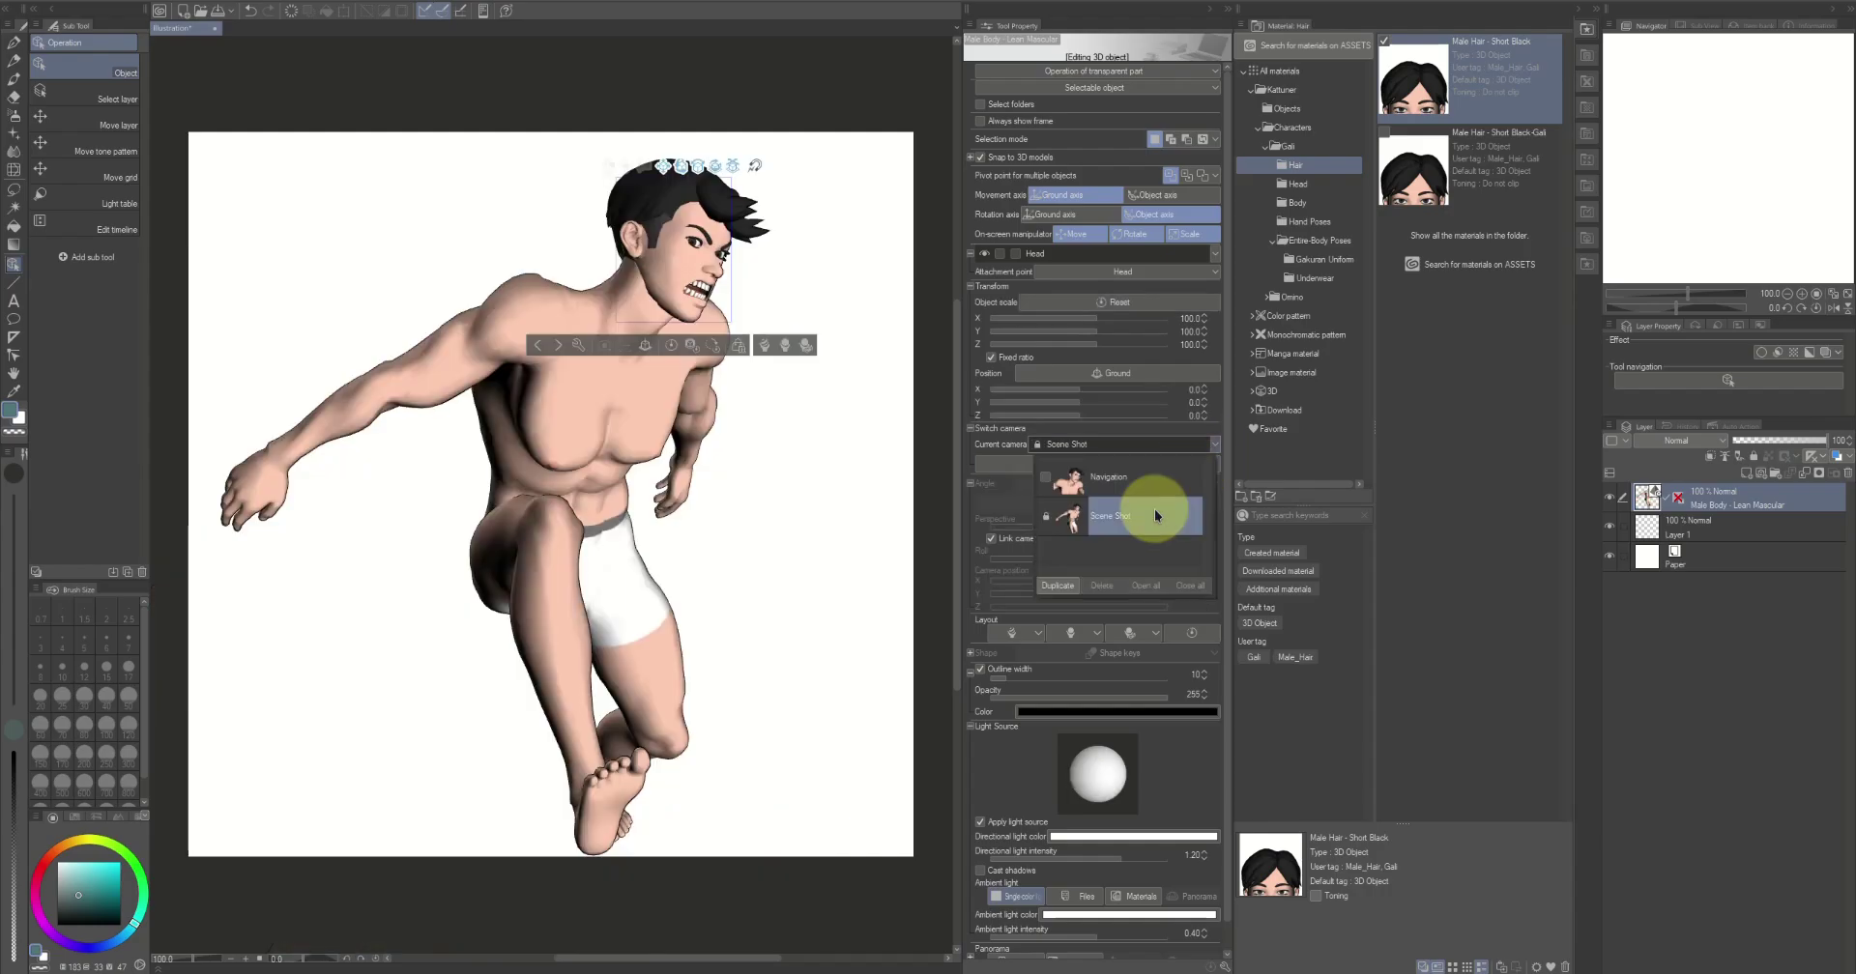
{"action": "left_click", "coordinate": [1205, 251]}
{"action": "left_click", "coordinate": [1214, 253]}
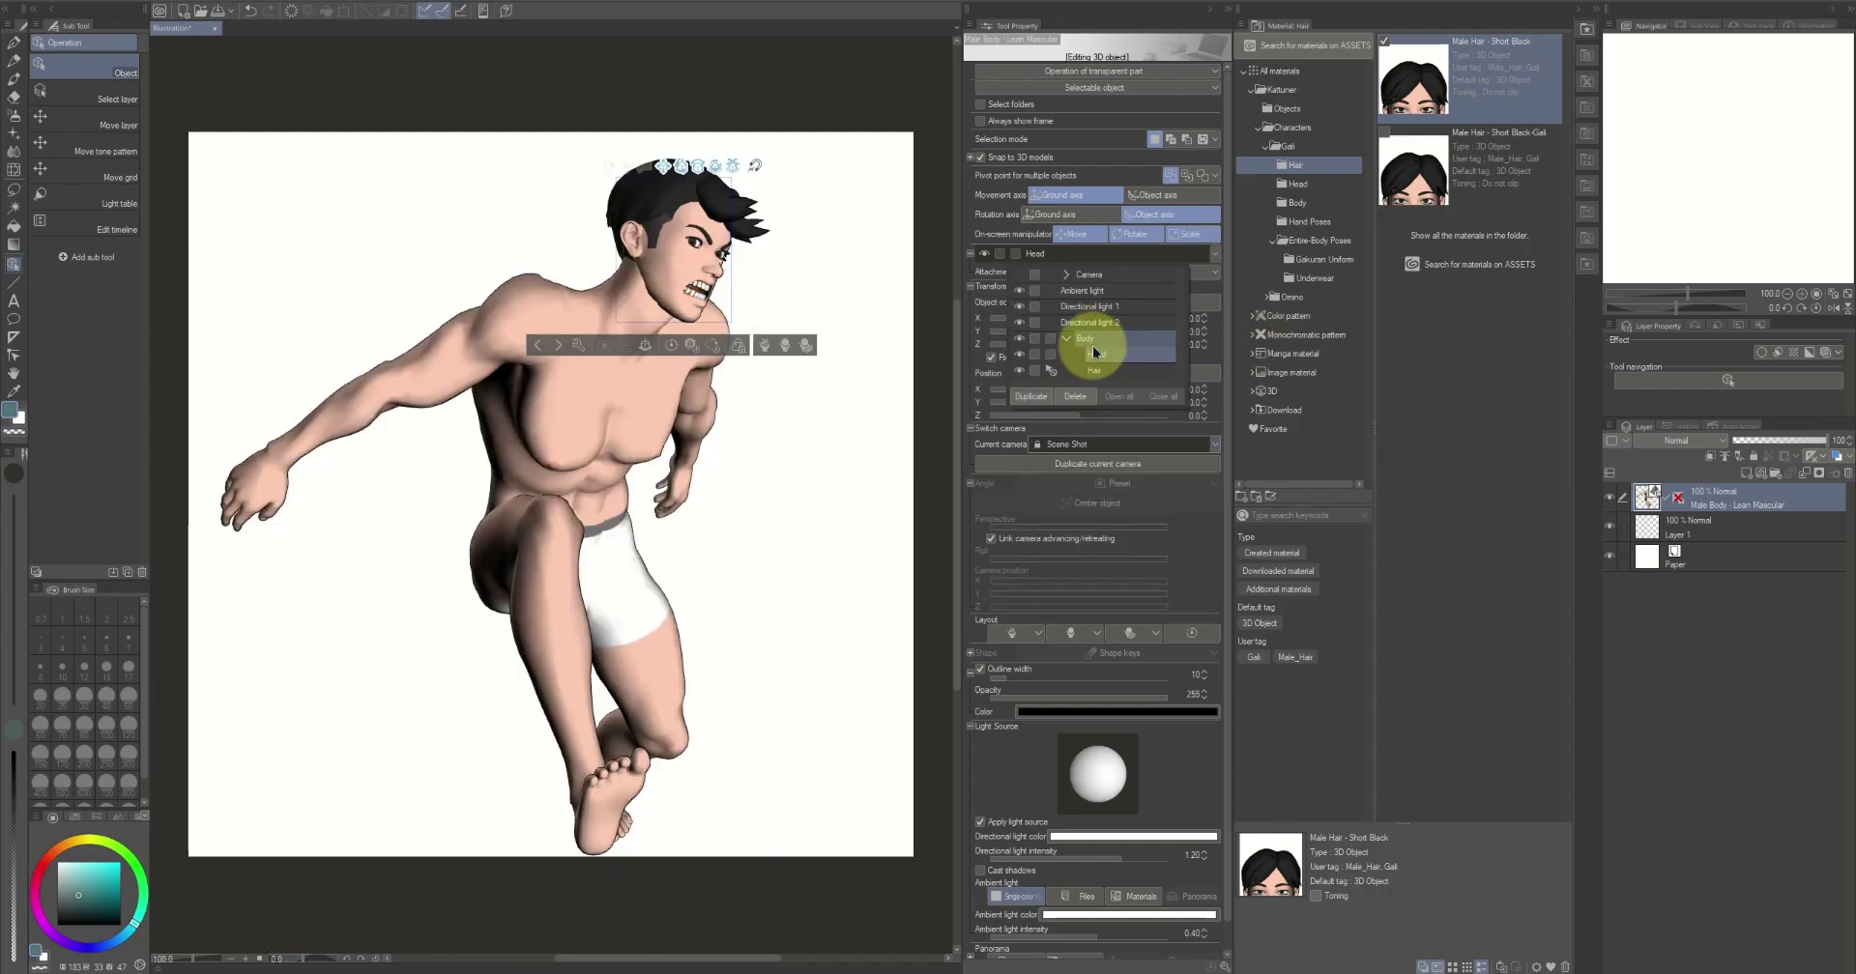
{"action": "left_click", "coordinate": [667, 288]}
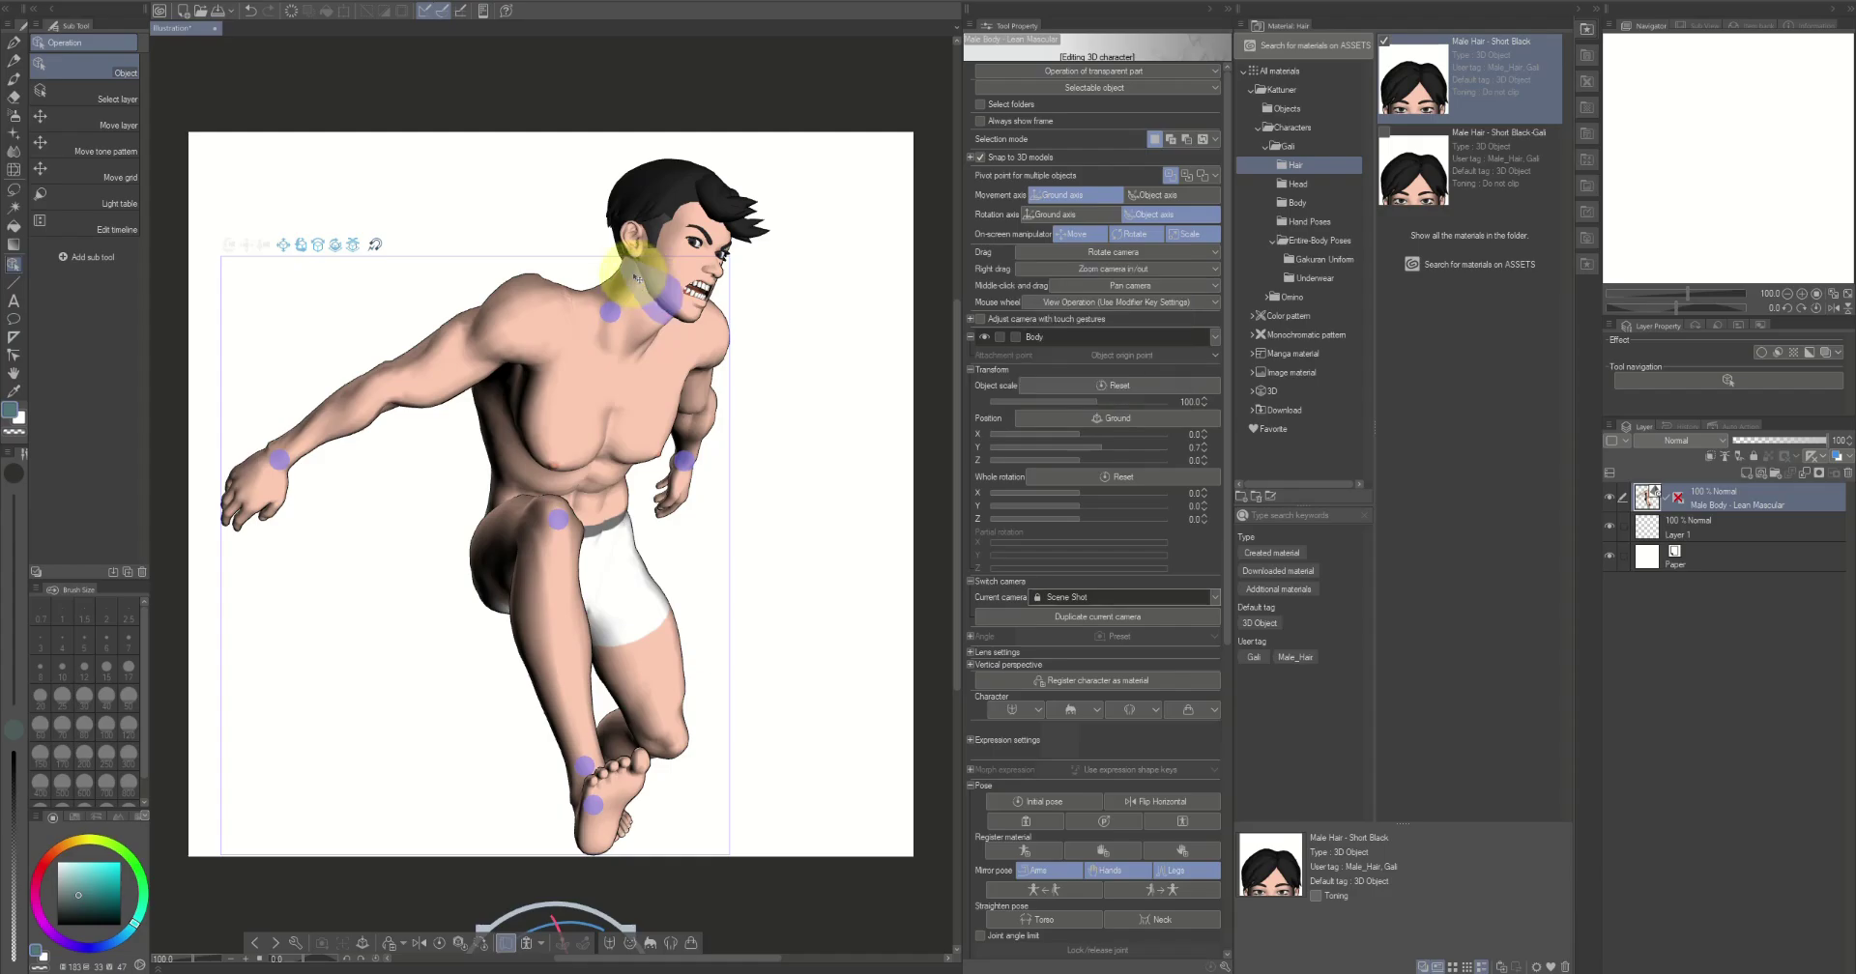
{"action": "left_click", "coordinate": [637, 278]}
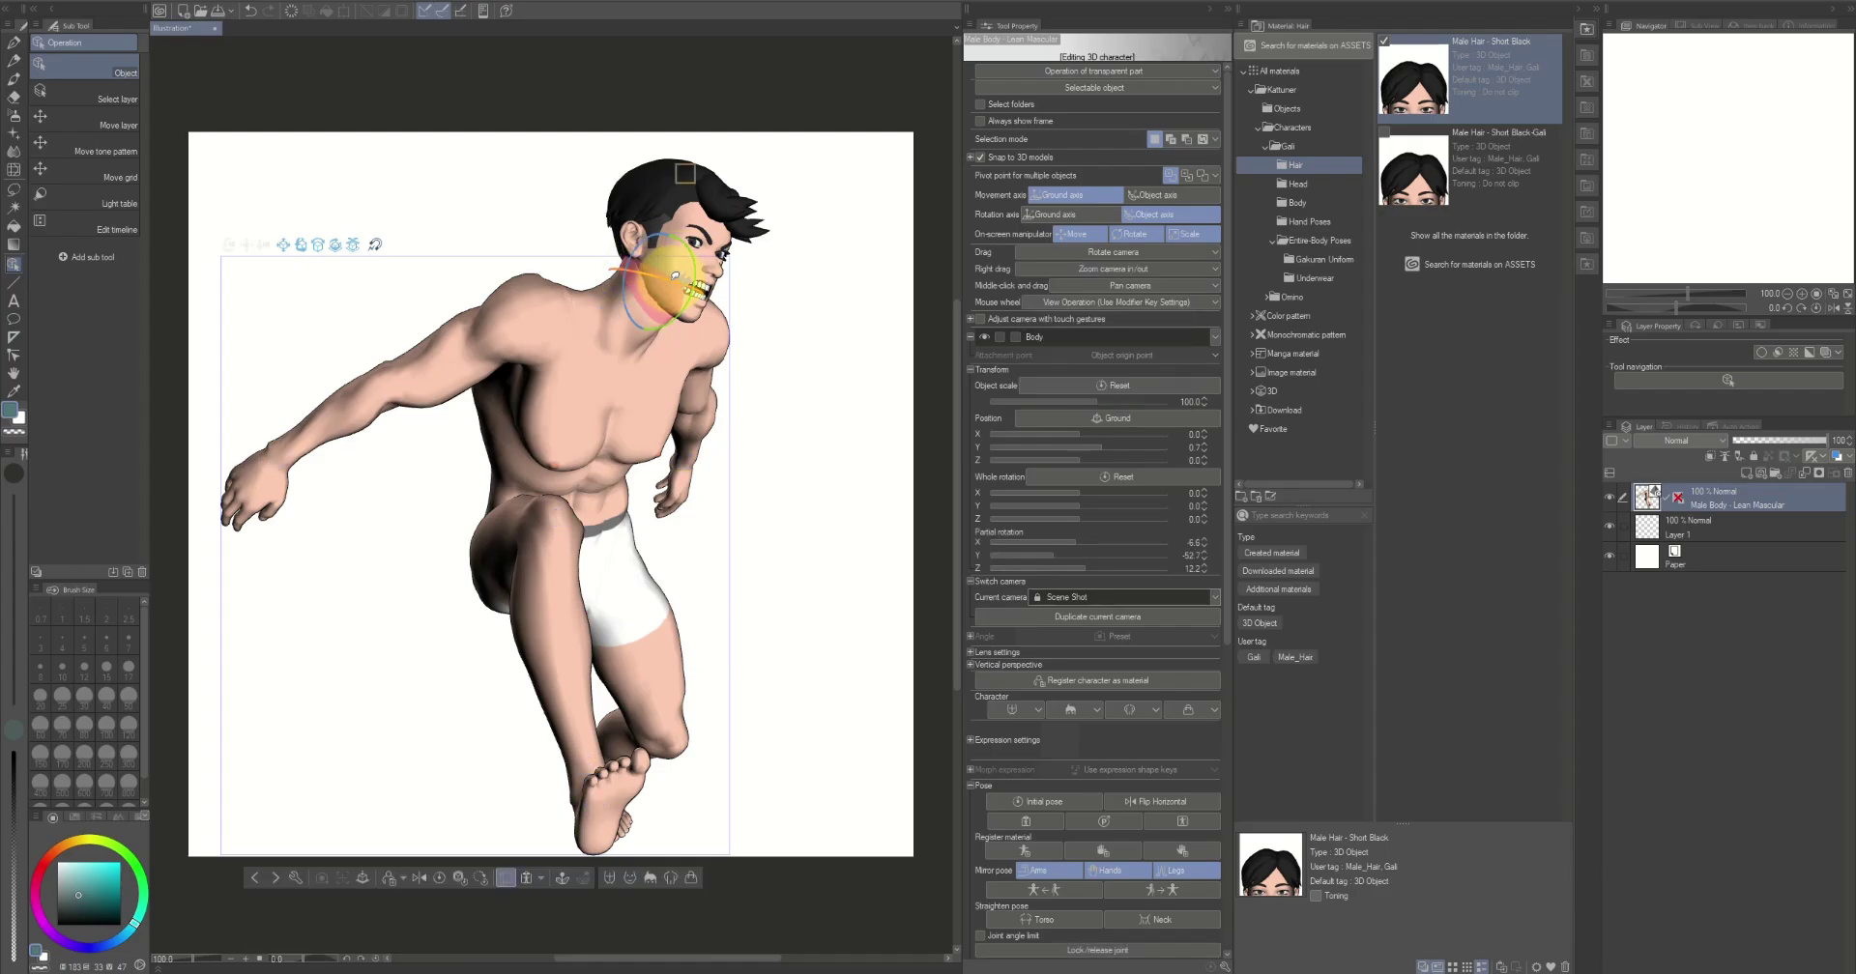
{"action": "left_click_drag", "start_coordinate": [676, 276], "coordinate": [558, 356]}
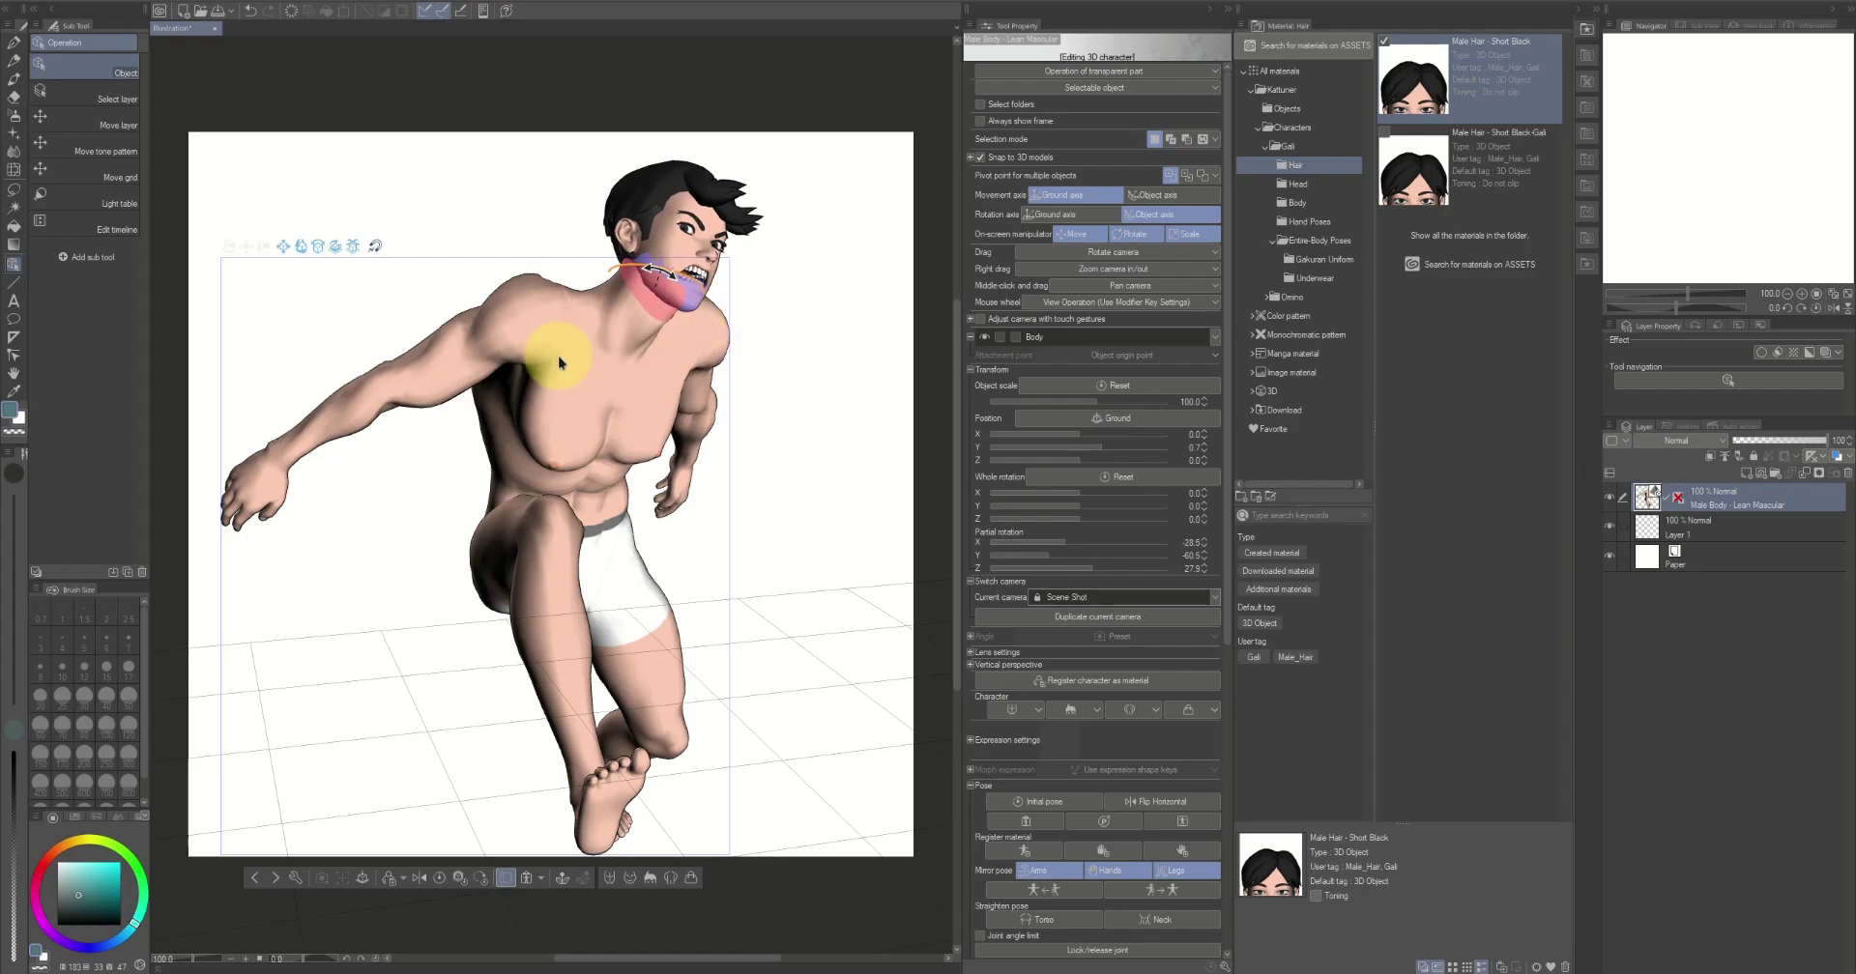
Raise the right upper arm outward to a Z partial rotation of about -24.8
{"action": "left_click", "coordinate": [471, 348]}
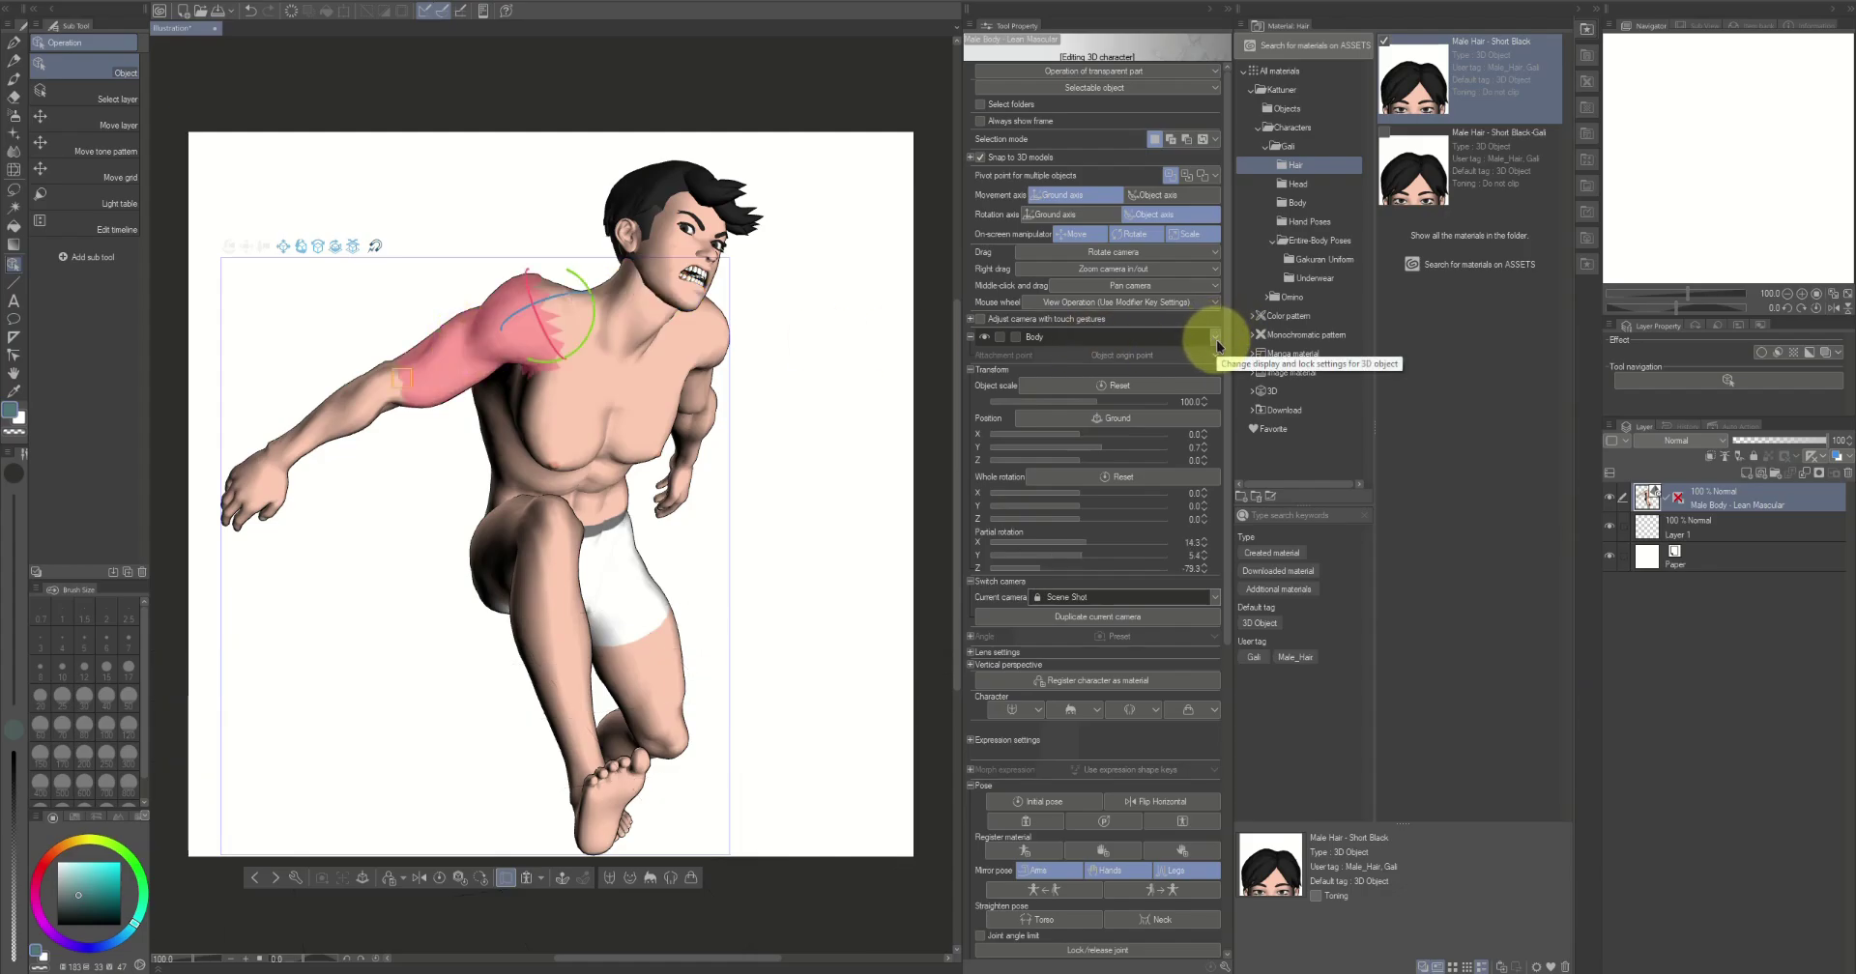
{"action": "left_click_drag", "start_coordinate": [568, 288], "coordinate": [616, 309]}
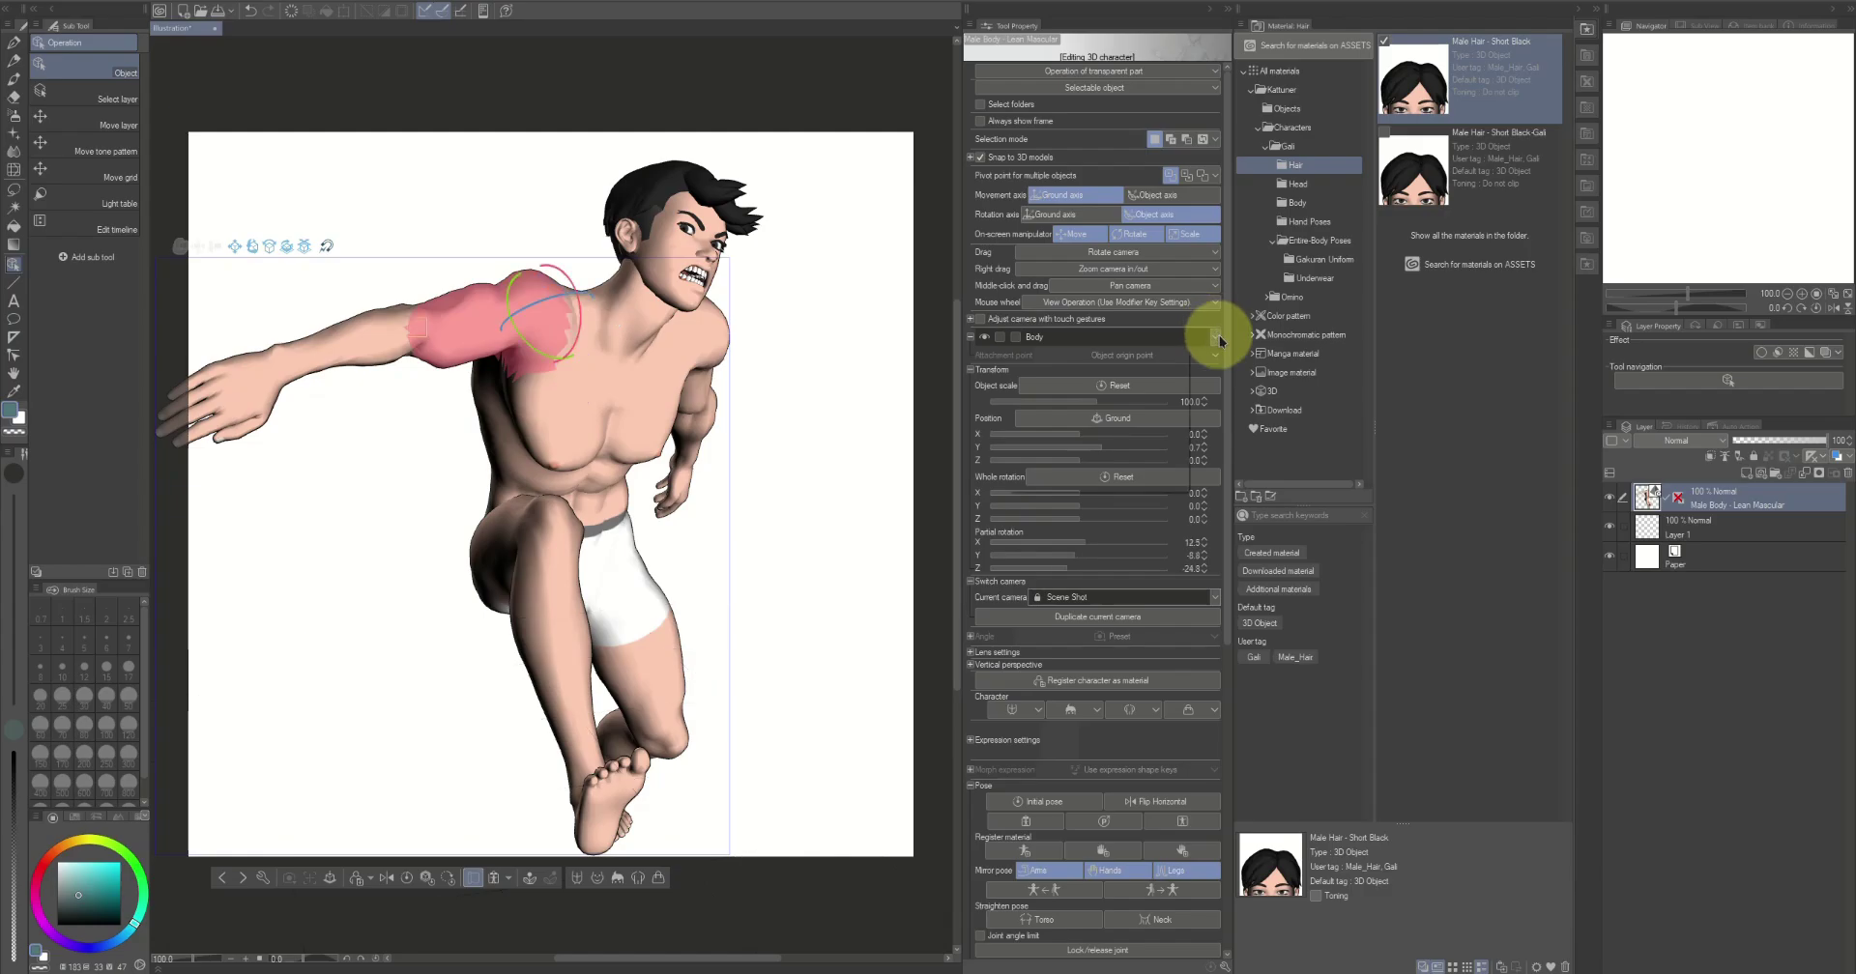
Switch to the Navigation camera, view the whole figure, and apply the Closed Fist v1 hand pose to the character
{"action": "left_click", "coordinate": [1213, 597]}
{"action": "left_click", "coordinate": [669, 402]}
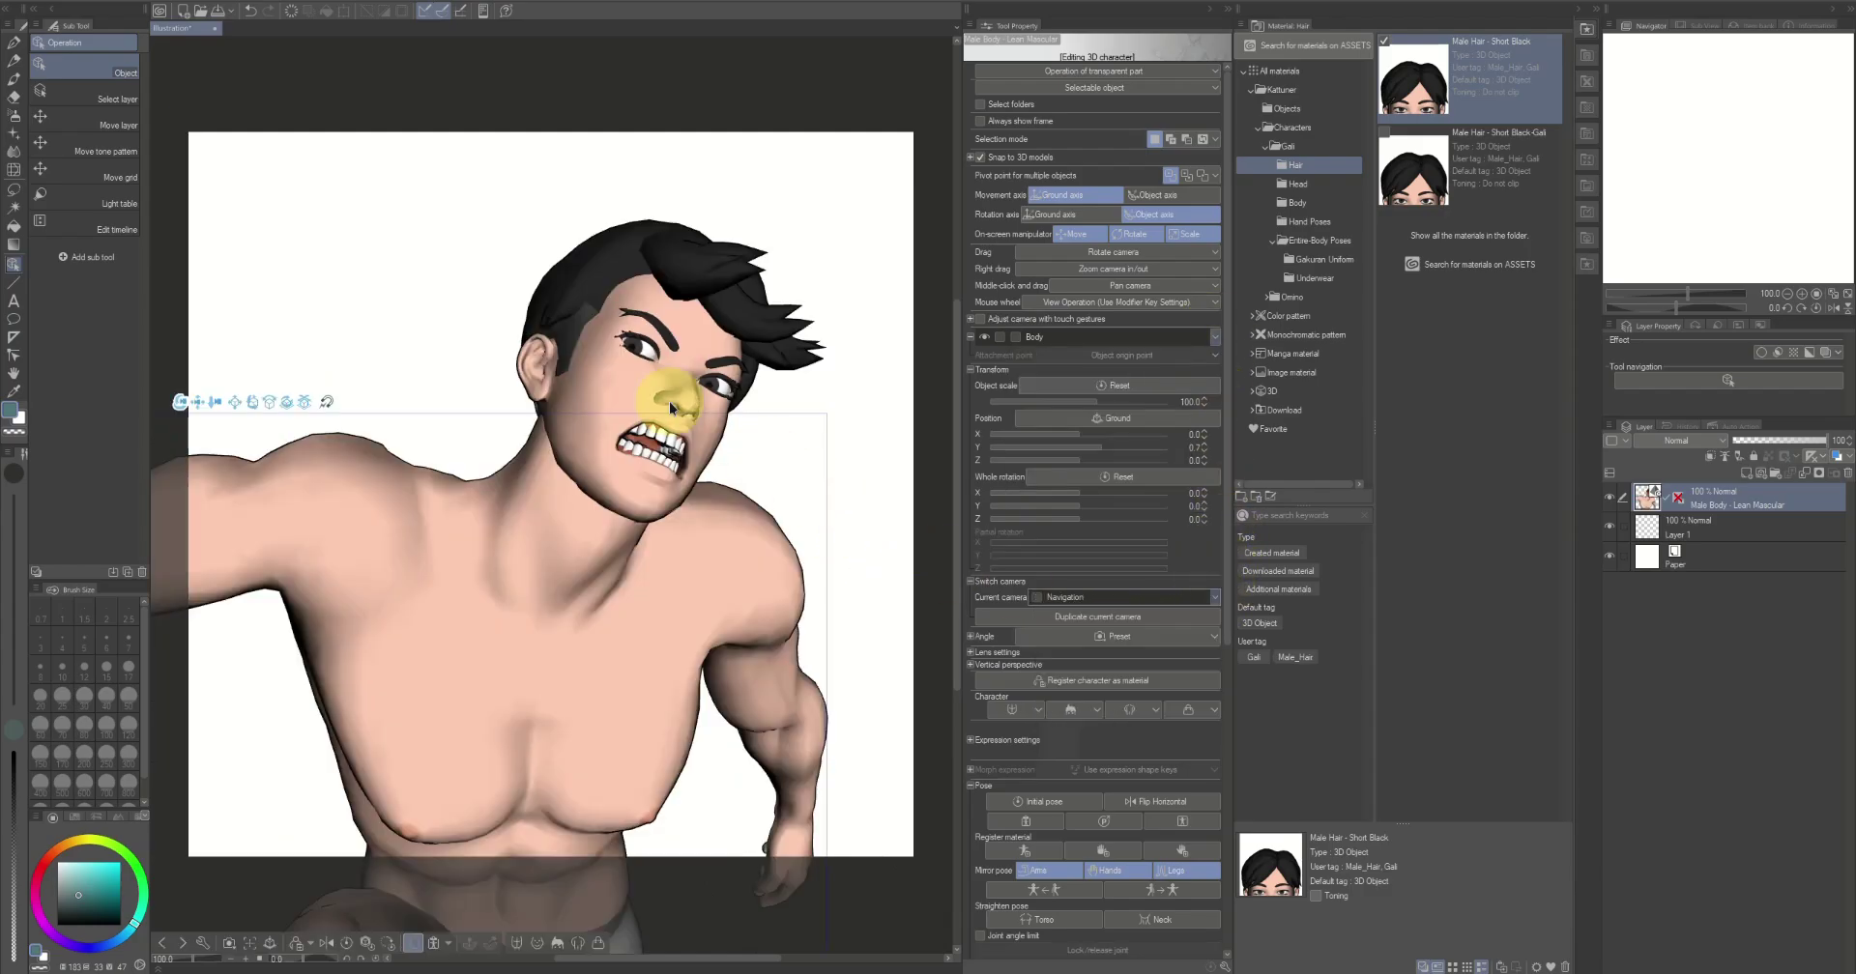
{"action": "scroll", "coordinate": [652, 391], "scroll_direction": "down", "scroll_amount": 3}
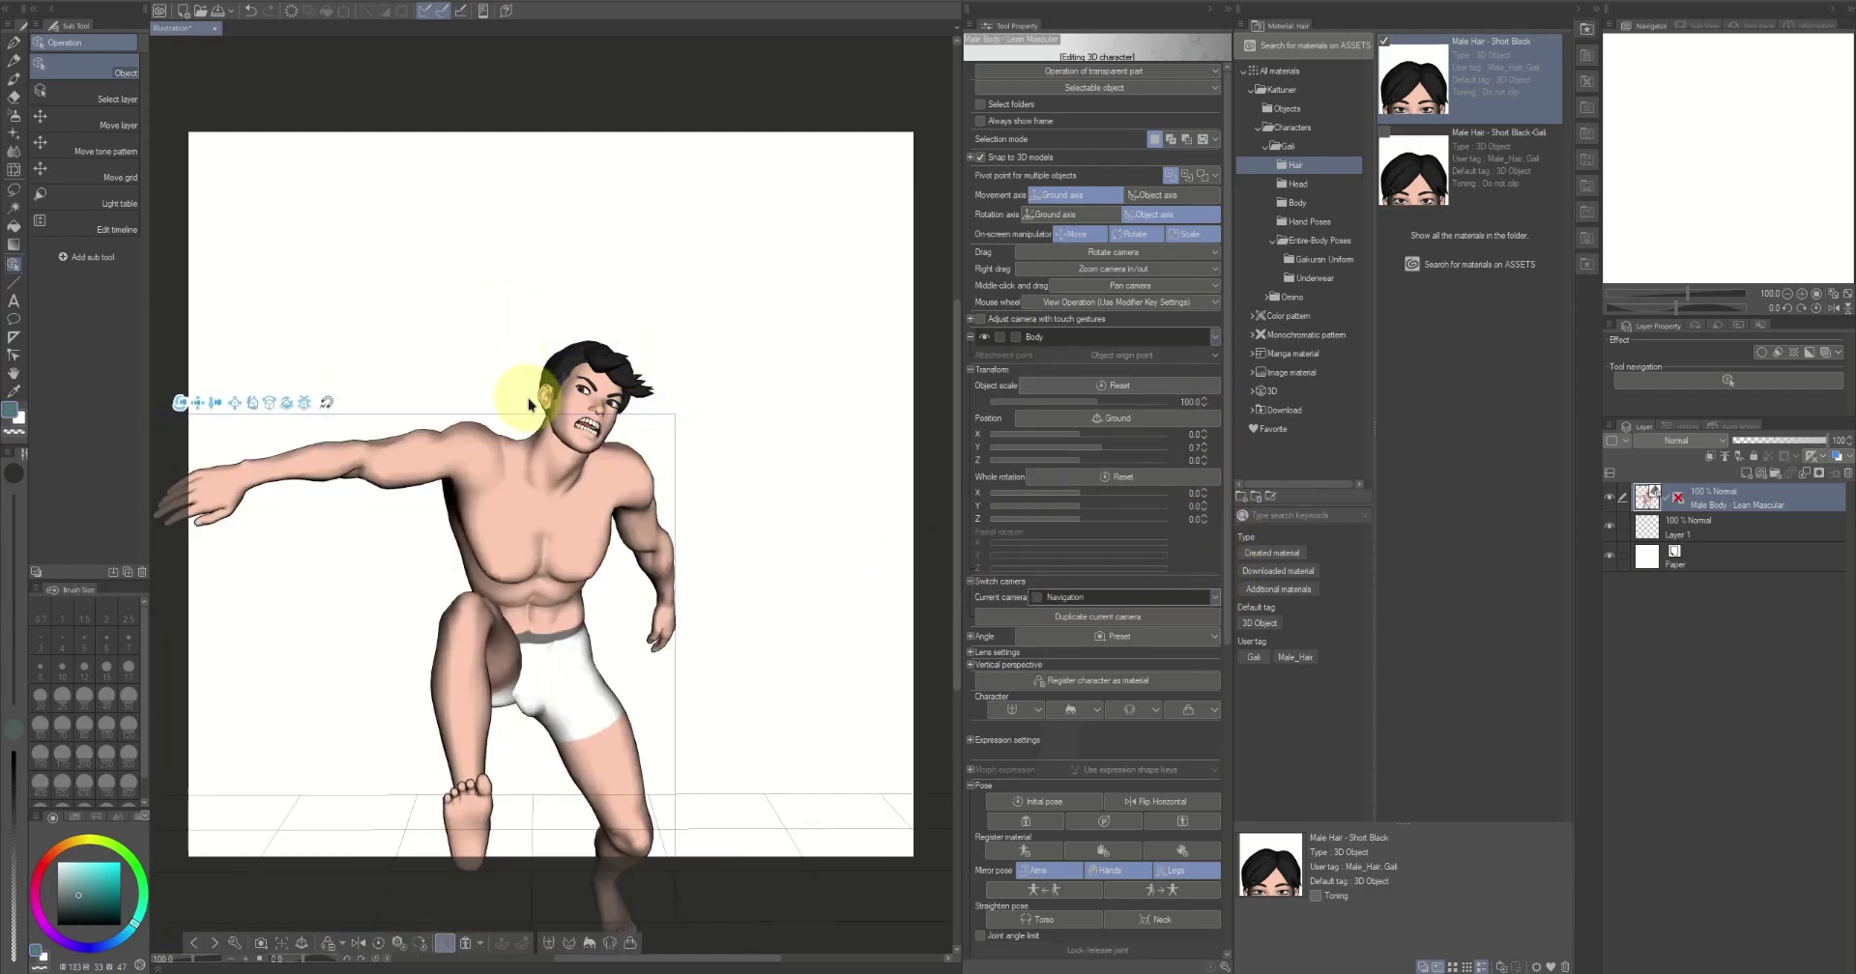
{"action": "left_click_drag", "start_coordinate": [528, 425], "coordinate": [541, 460]}
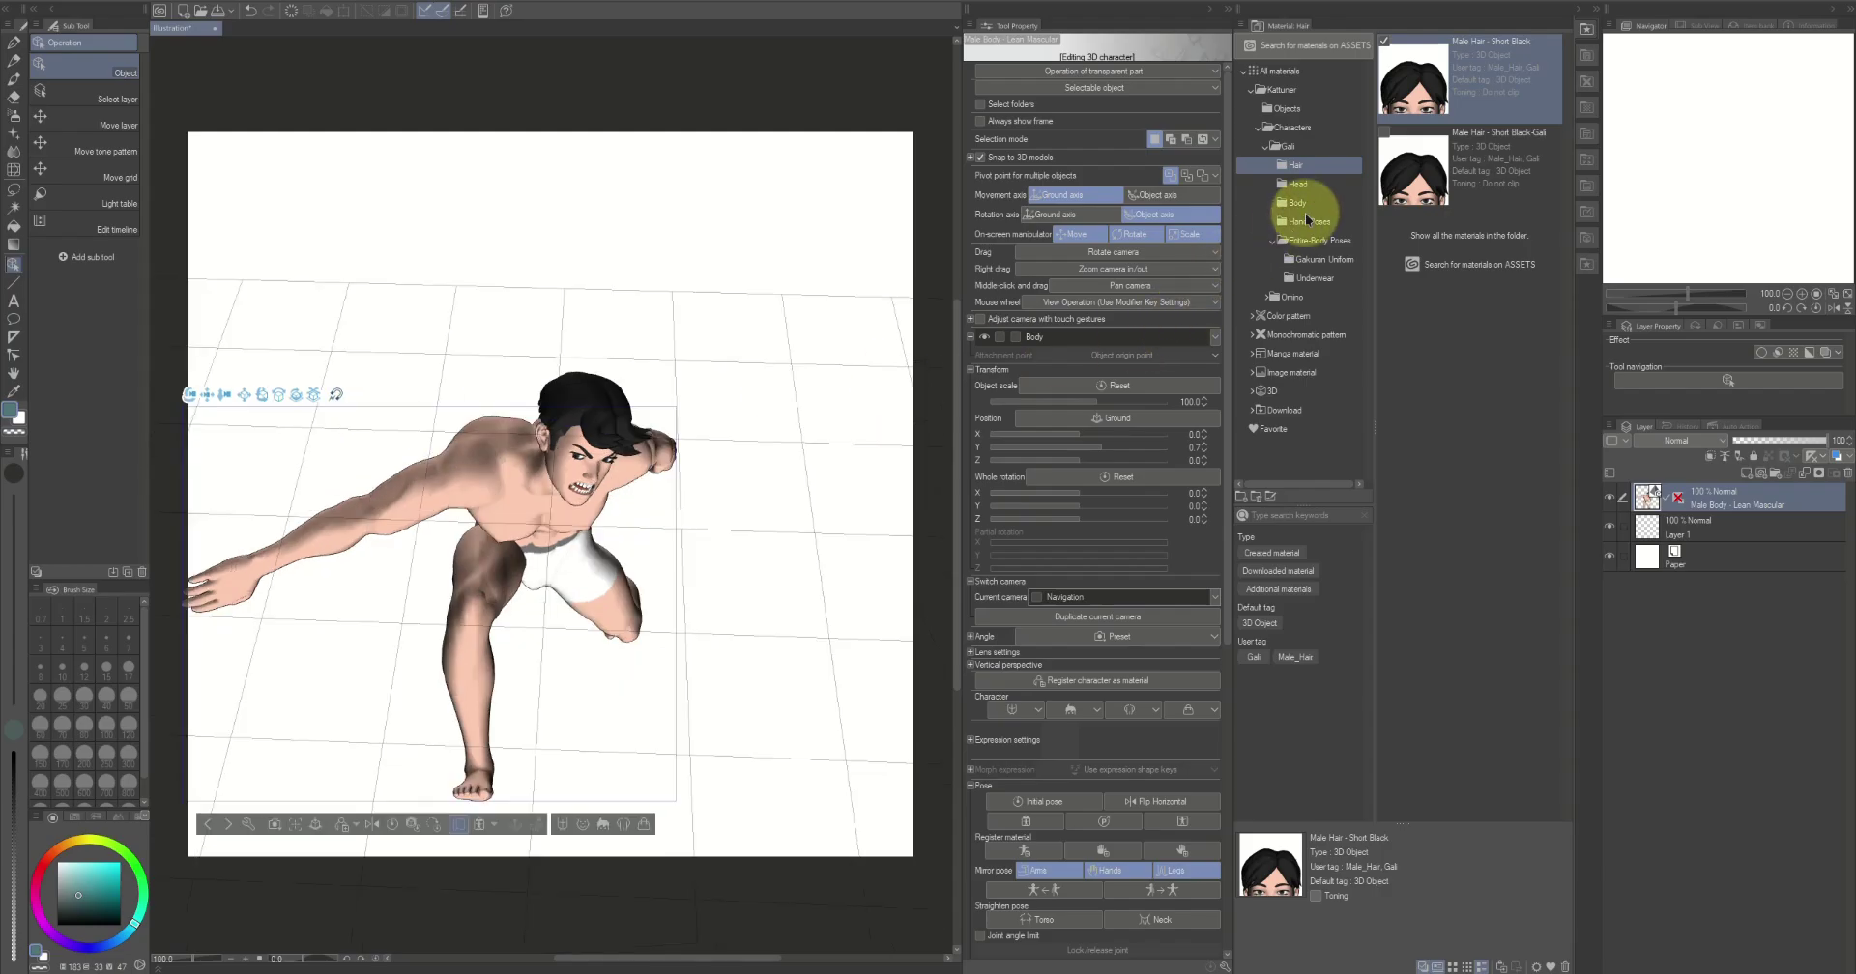
{"action": "left_click", "coordinate": [1305, 218]}
{"action": "left_click_drag", "start_coordinate": [1411, 74], "coordinate": [359, 421]}
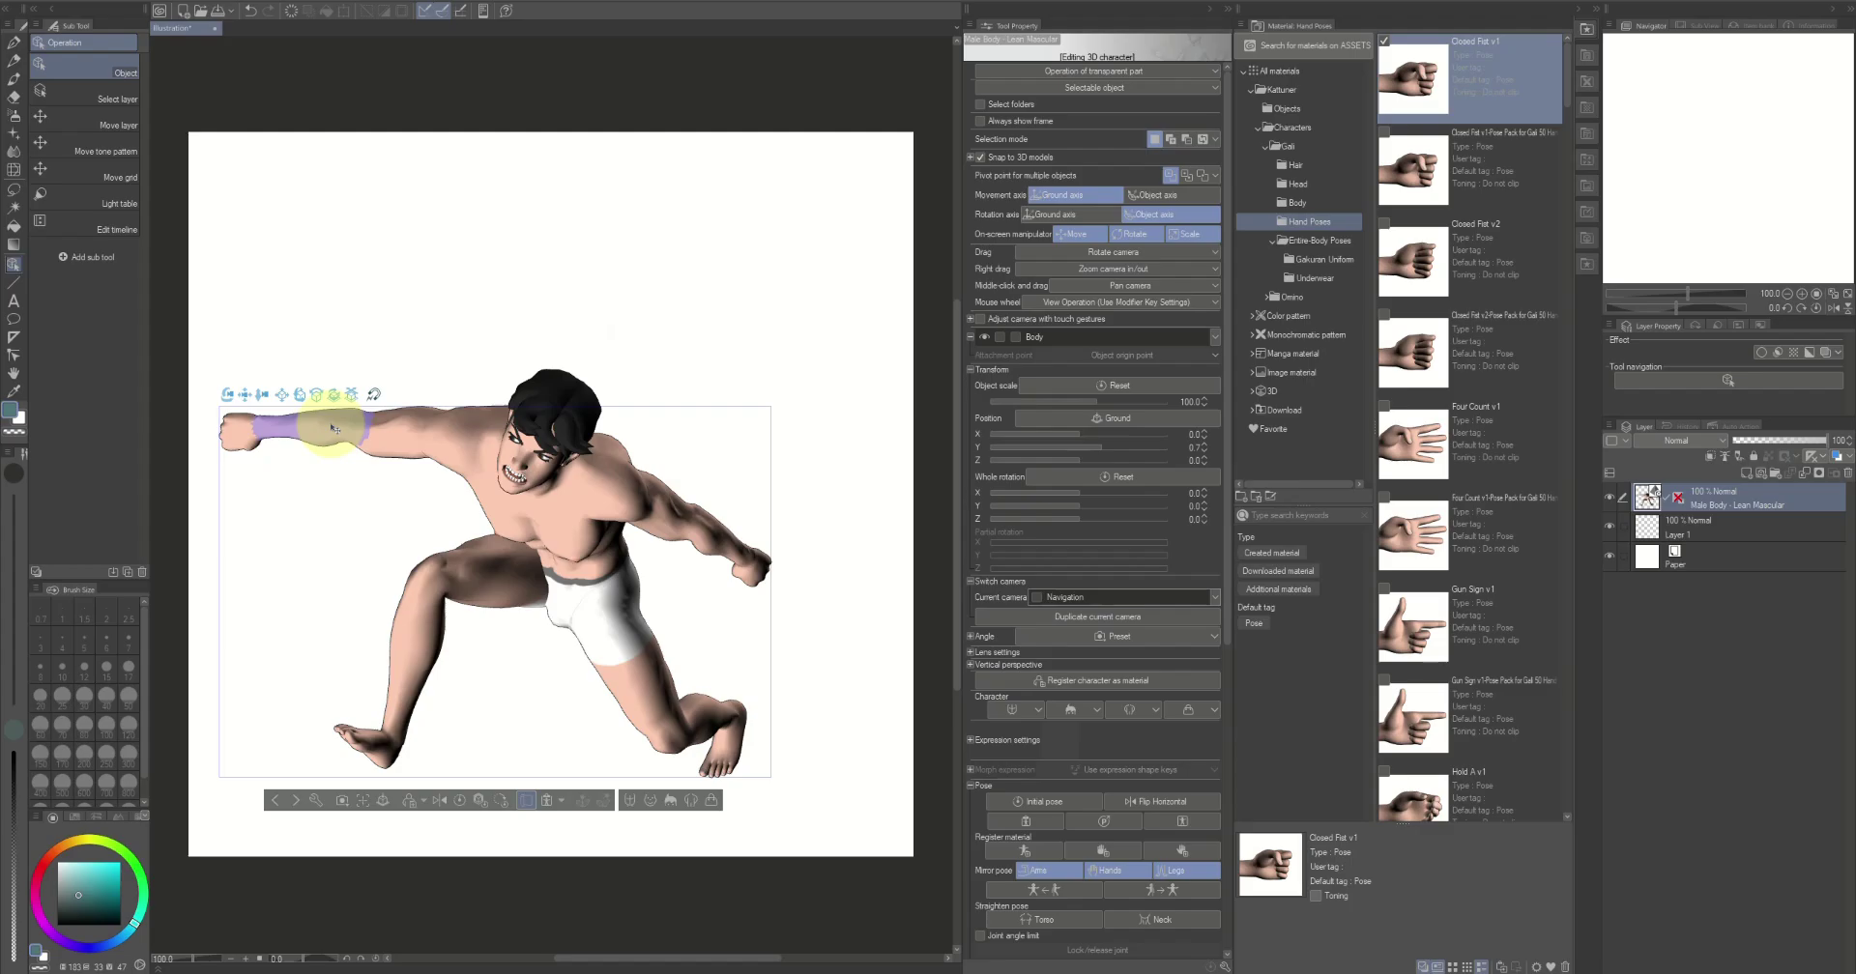
Bend the right elbow to roughly a right angle and rotate the right upper arm to bring the fist in front of the chest
{"action": "left_click", "coordinate": [332, 427]}
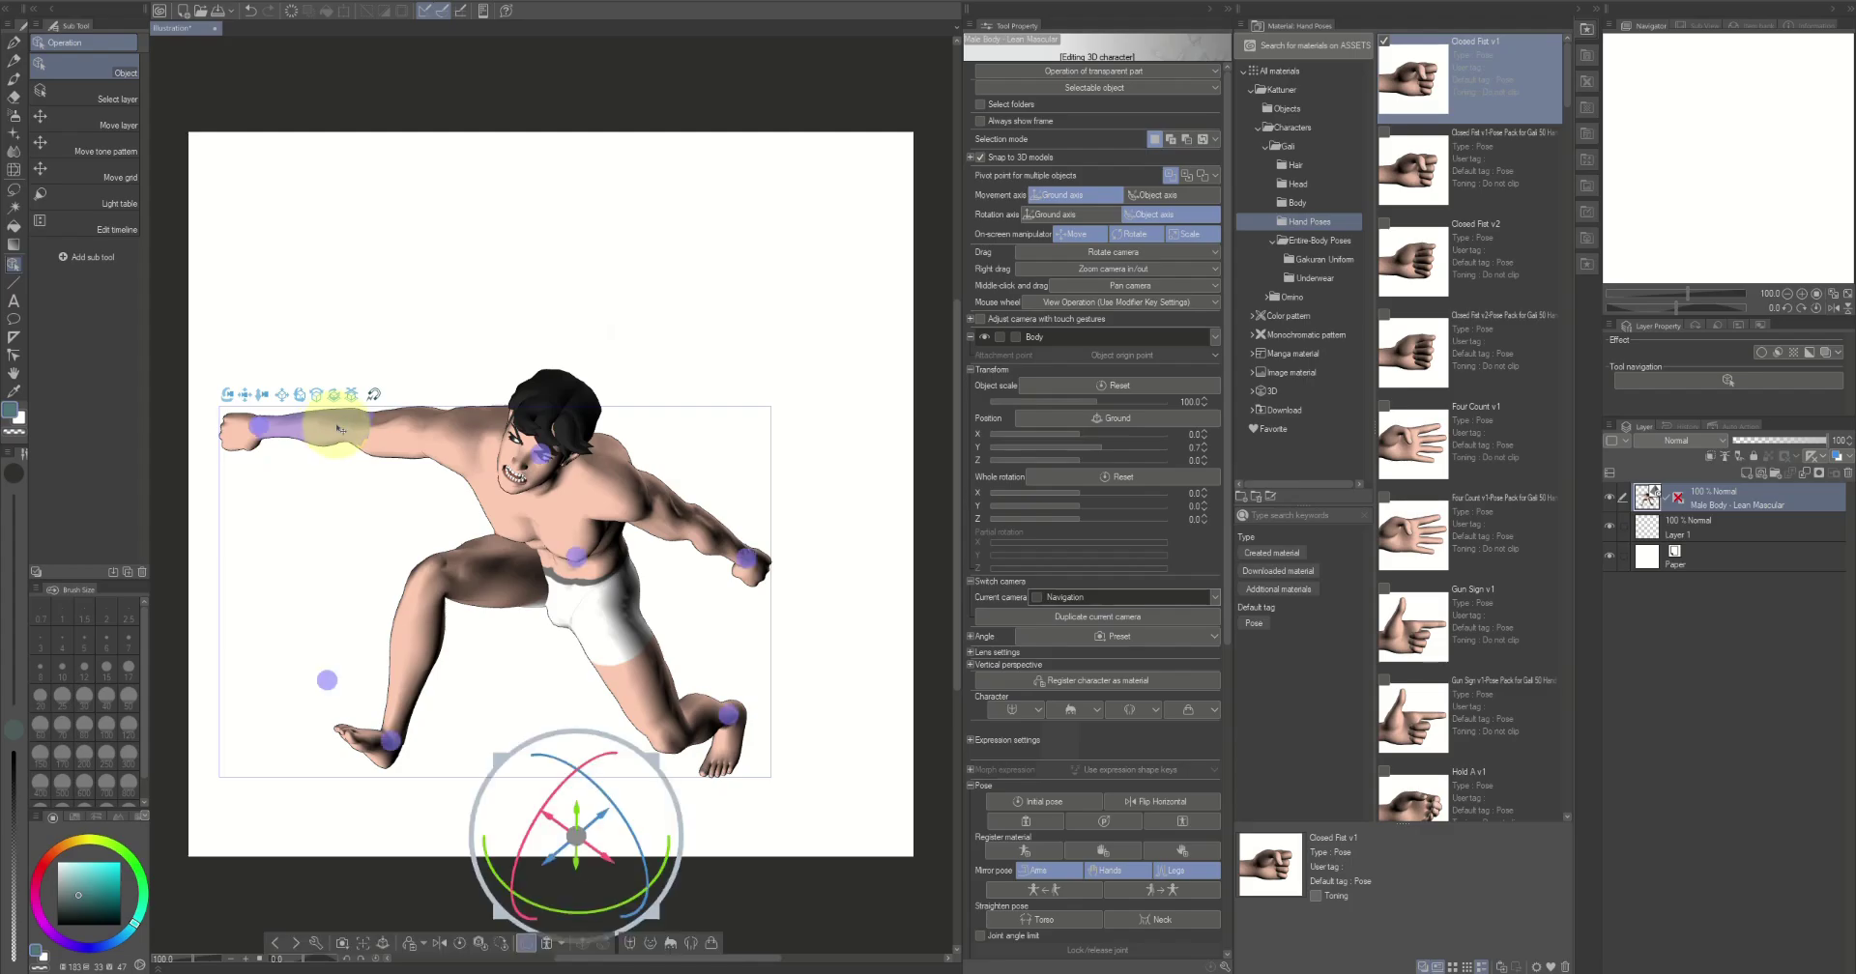
{"action": "left_click", "coordinate": [332, 427]}
{"action": "mouse_move", "coordinate": [391, 380]}
{"action": "left_mouse_down"}
{"action": "mouse_move", "coordinate": [364, 364]}
{"action": "mouse_move", "coordinate": [344, 381]}
{"action": "mouse_move", "coordinate": [392, 355]}
{"action": "left_mouse_up"}
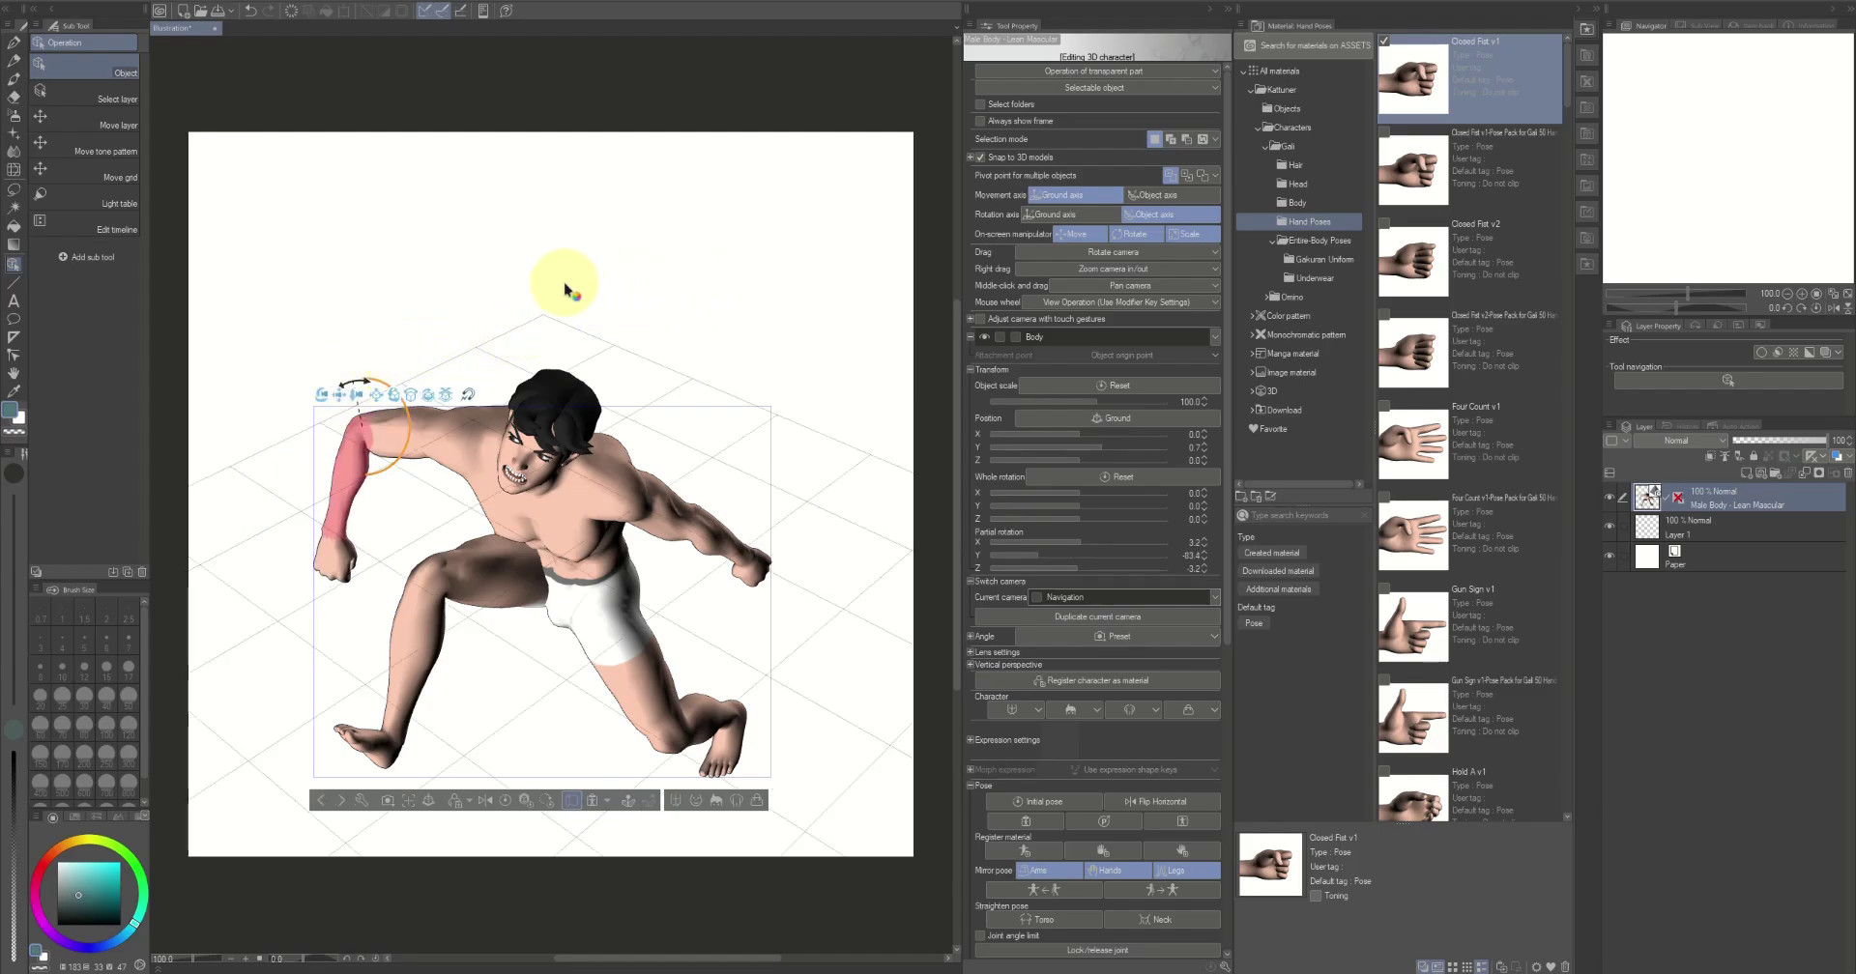
{"action": "left_click_drag", "start_coordinate": [558, 282], "coordinate": [450, 481]}
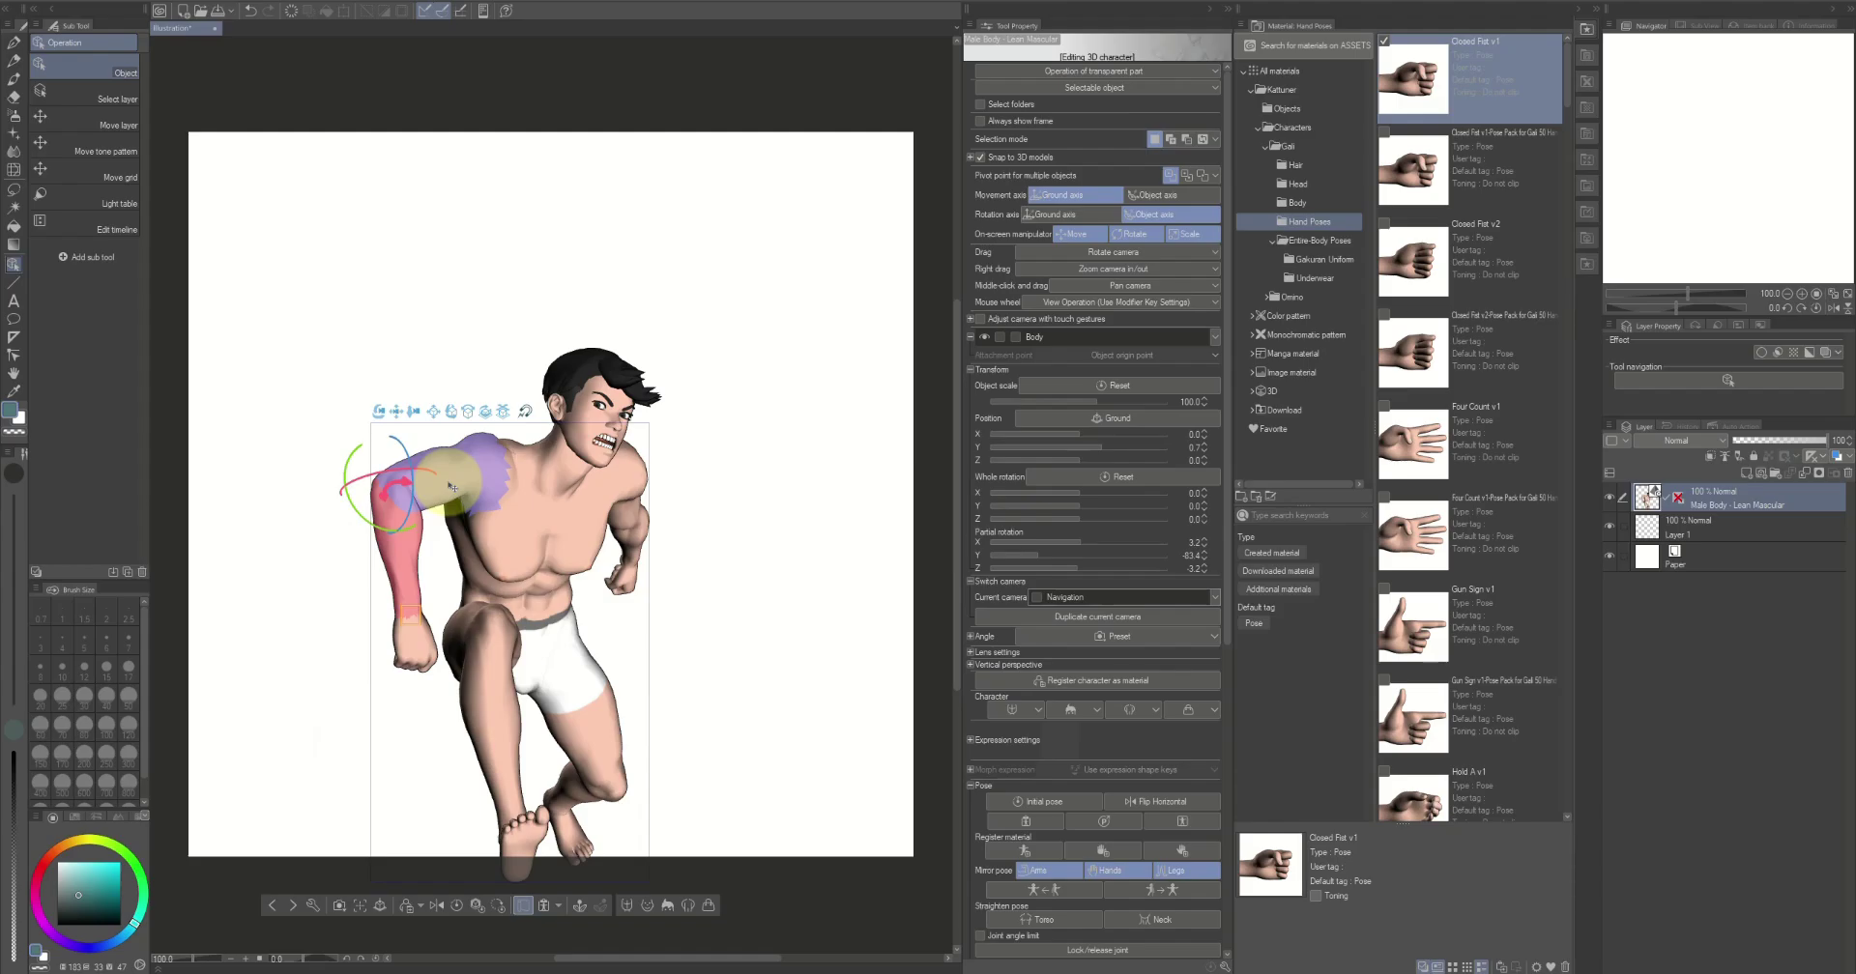
{"action": "left_click_drag", "start_coordinate": [452, 486], "coordinate": [515, 415]}
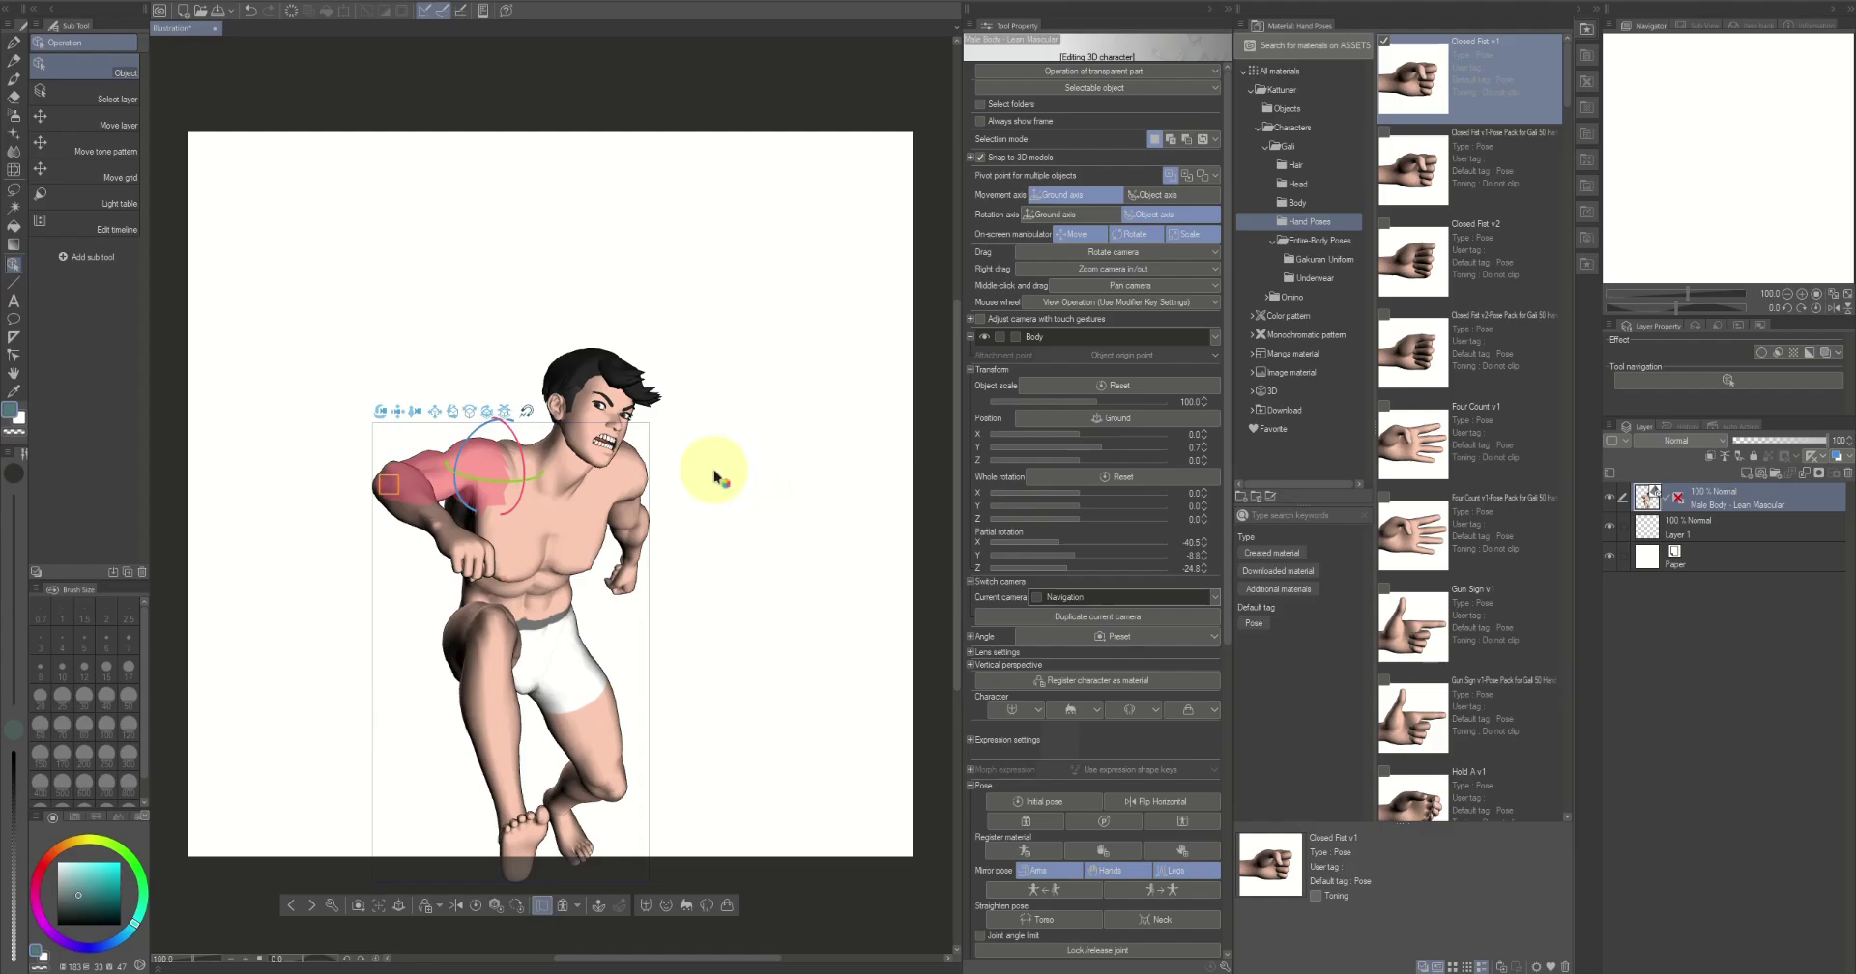
Rotate the right upper arm to a Z partial rotation of about -41.4 and mirror the arm and hand pose to the other side, excluding legs
{"action": "left_click_drag", "start_coordinate": [708, 476], "coordinate": [779, 526]}
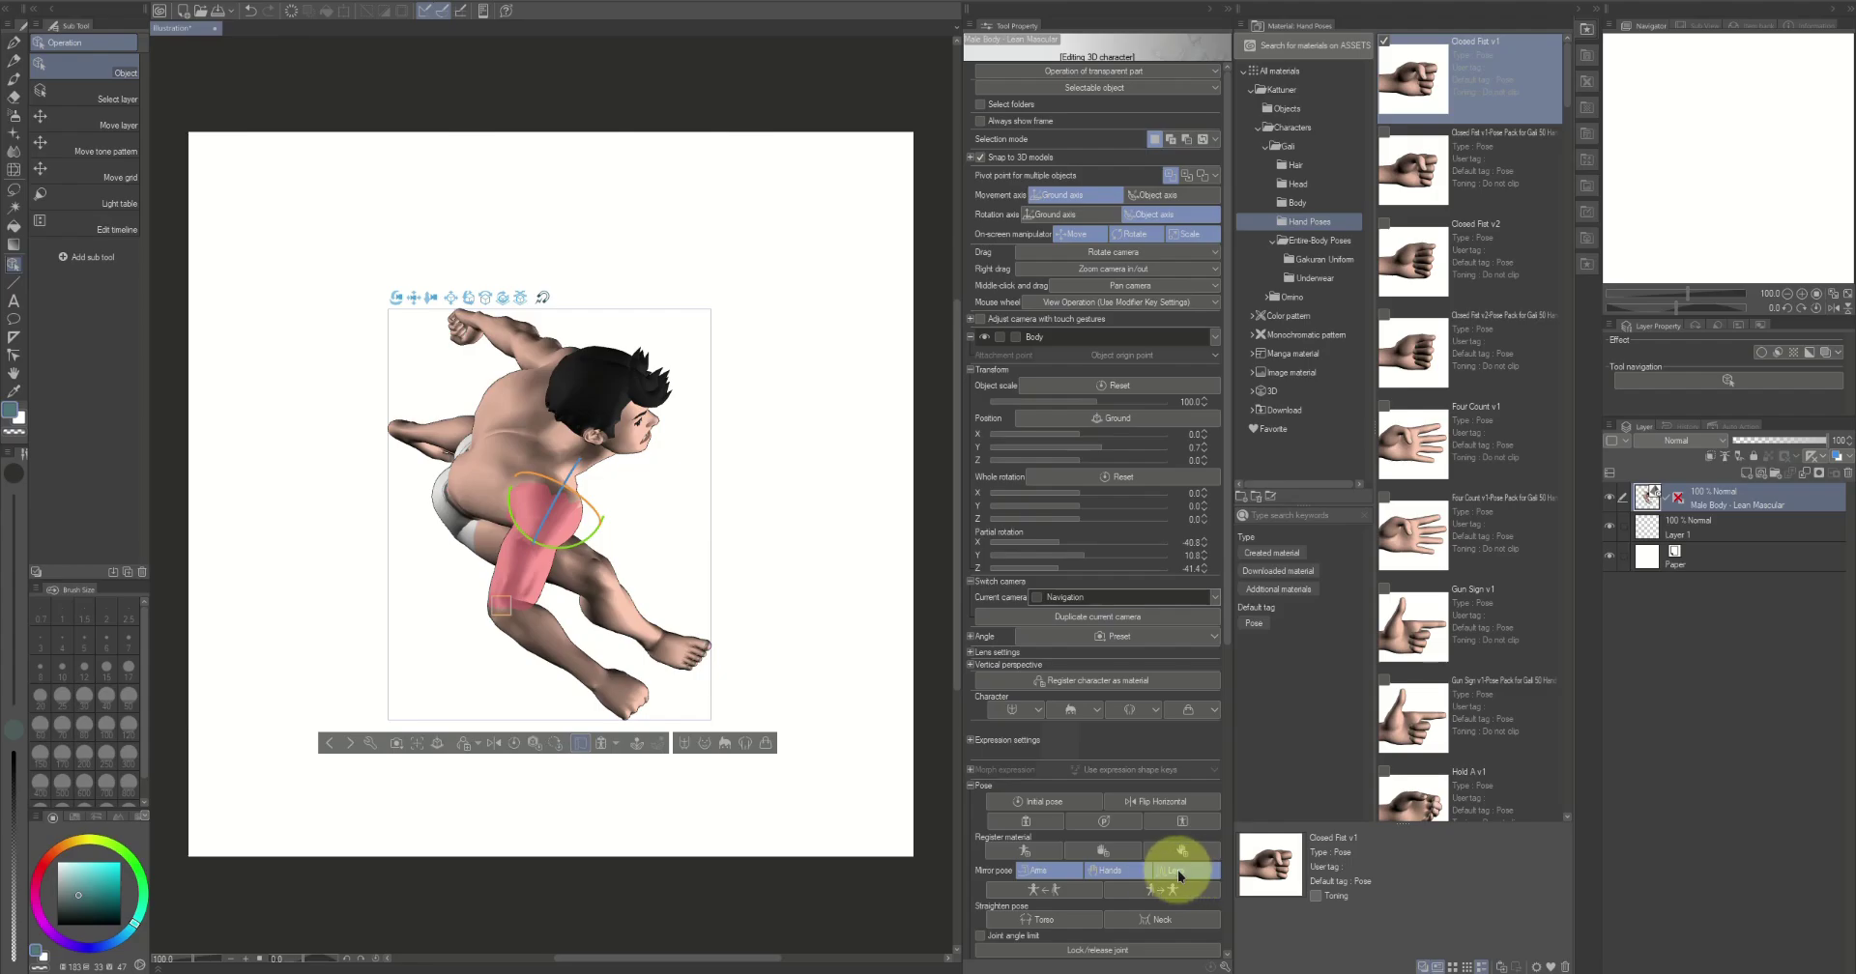
{"action": "left_click", "coordinate": [1155, 889]}
{"action": "left_click", "coordinate": [1155, 889]}
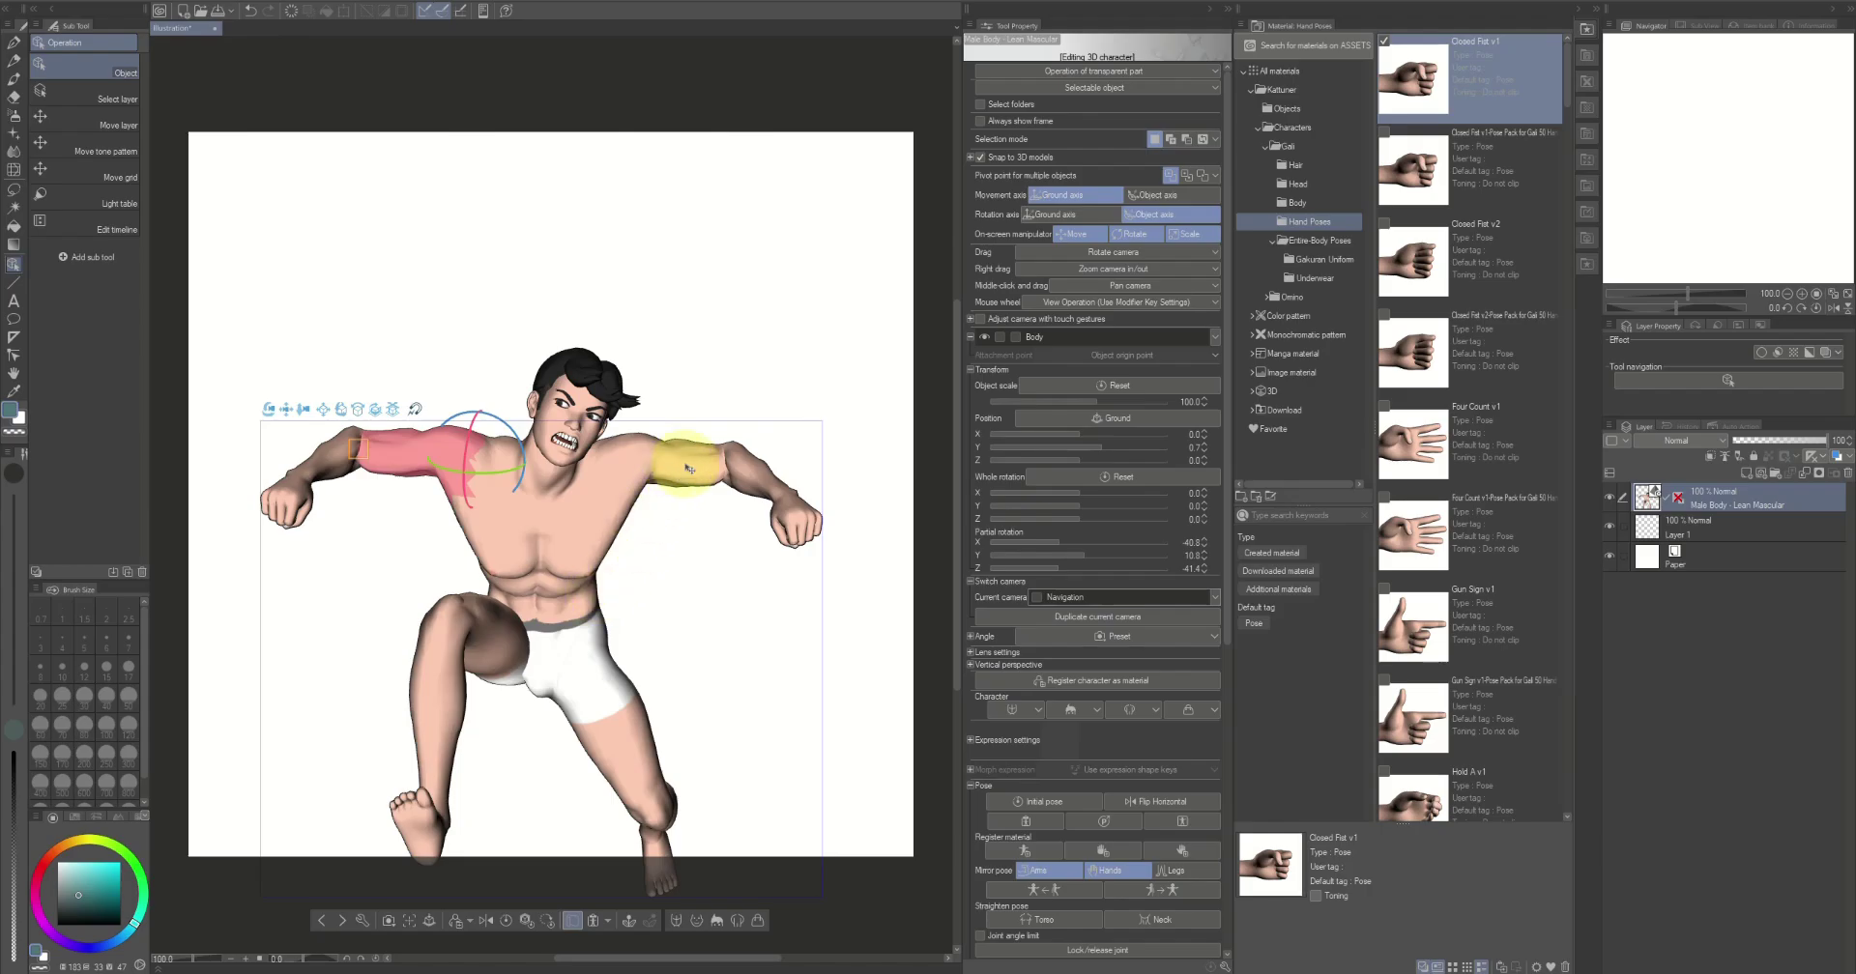
Lower the left upper arm and swing it back behind the body, then check the pose through the Scene Shot camera
{"action": "left_click_drag", "start_coordinate": [684, 472], "coordinate": [665, 494]}
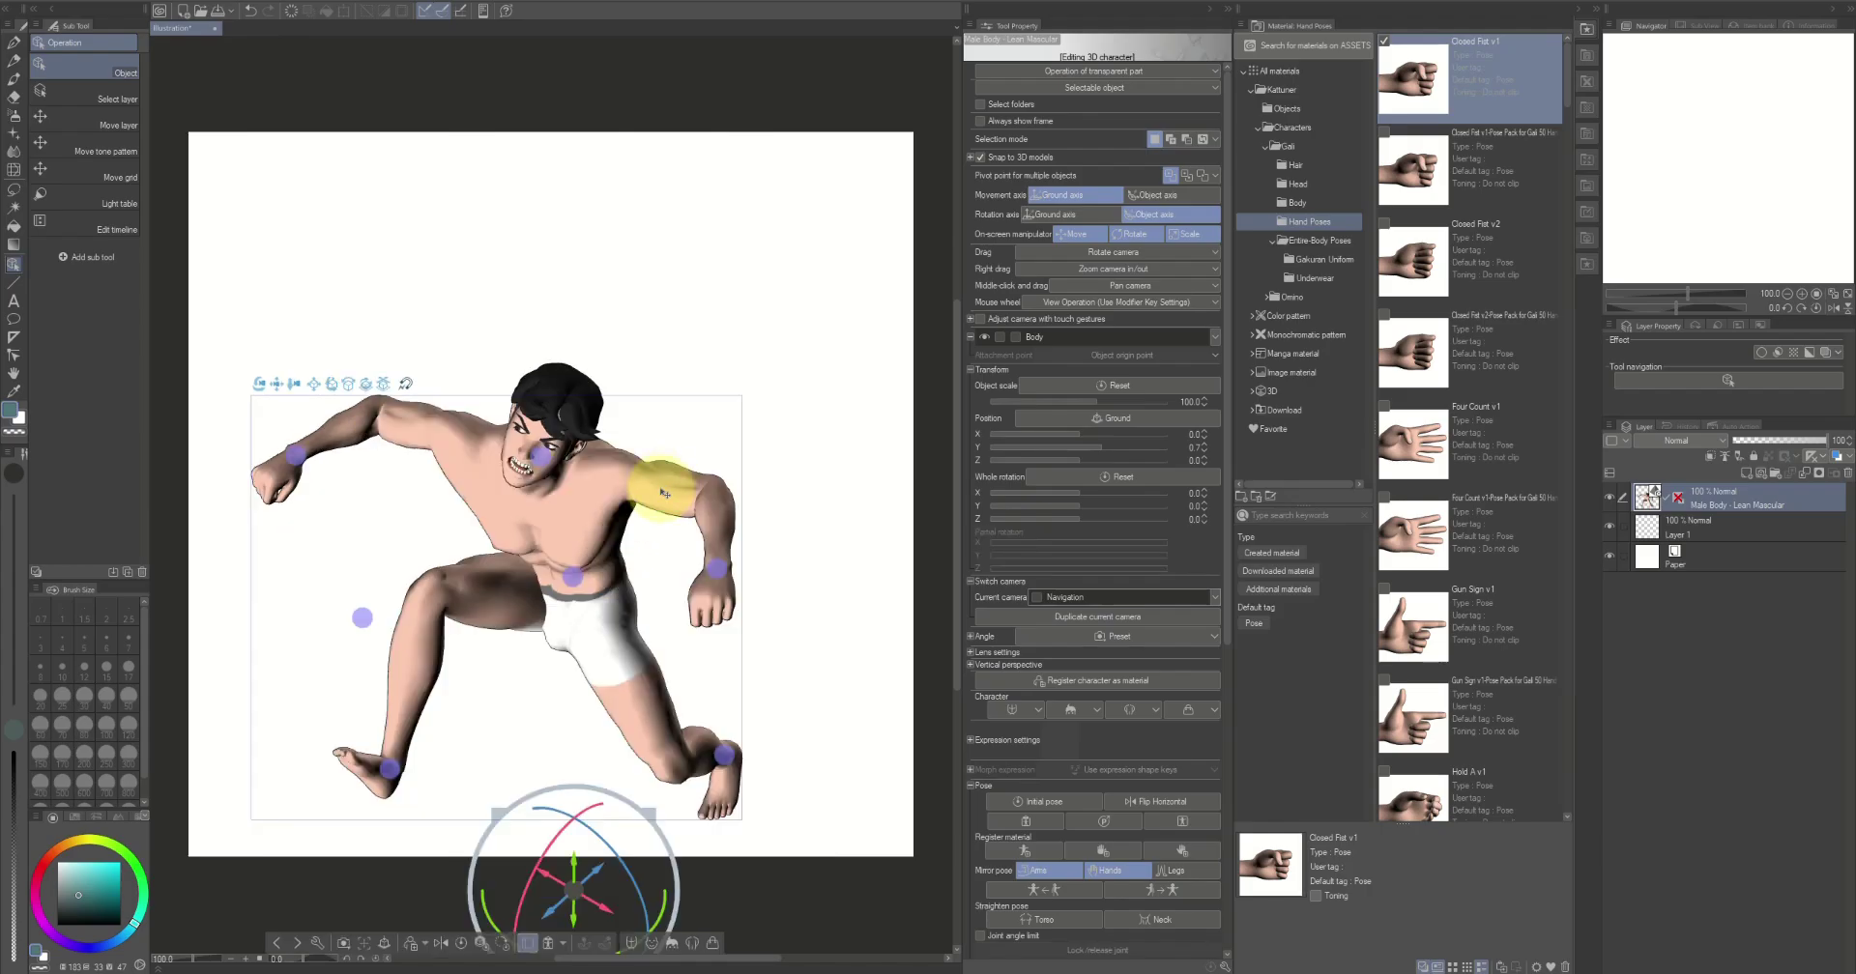
{"action": "left_click", "coordinate": [665, 494]}
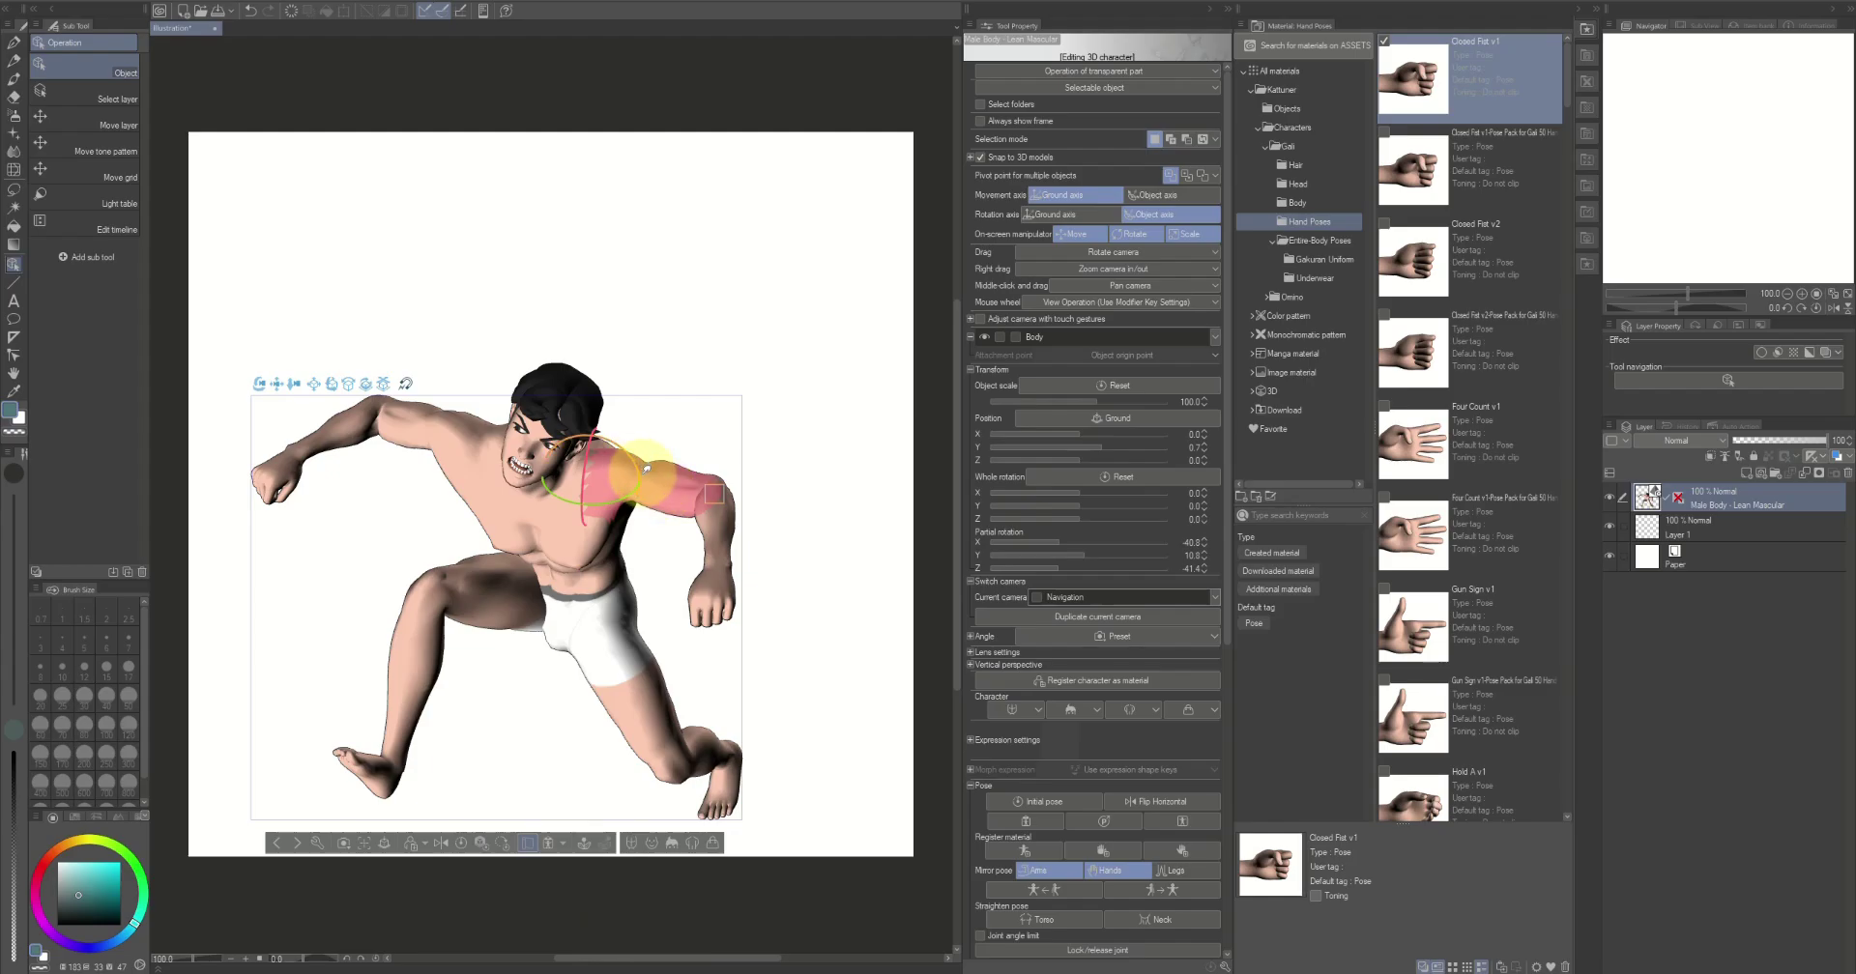
{"action": "left_click_drag", "start_coordinate": [649, 473], "coordinate": [339, 518]}
{"action": "left_click_drag", "start_coordinate": [866, 493], "coordinate": [927, 507]}
{"action": "left_click", "coordinate": [1194, 598]}
{"action": "left_click", "coordinate": [1156, 674]}
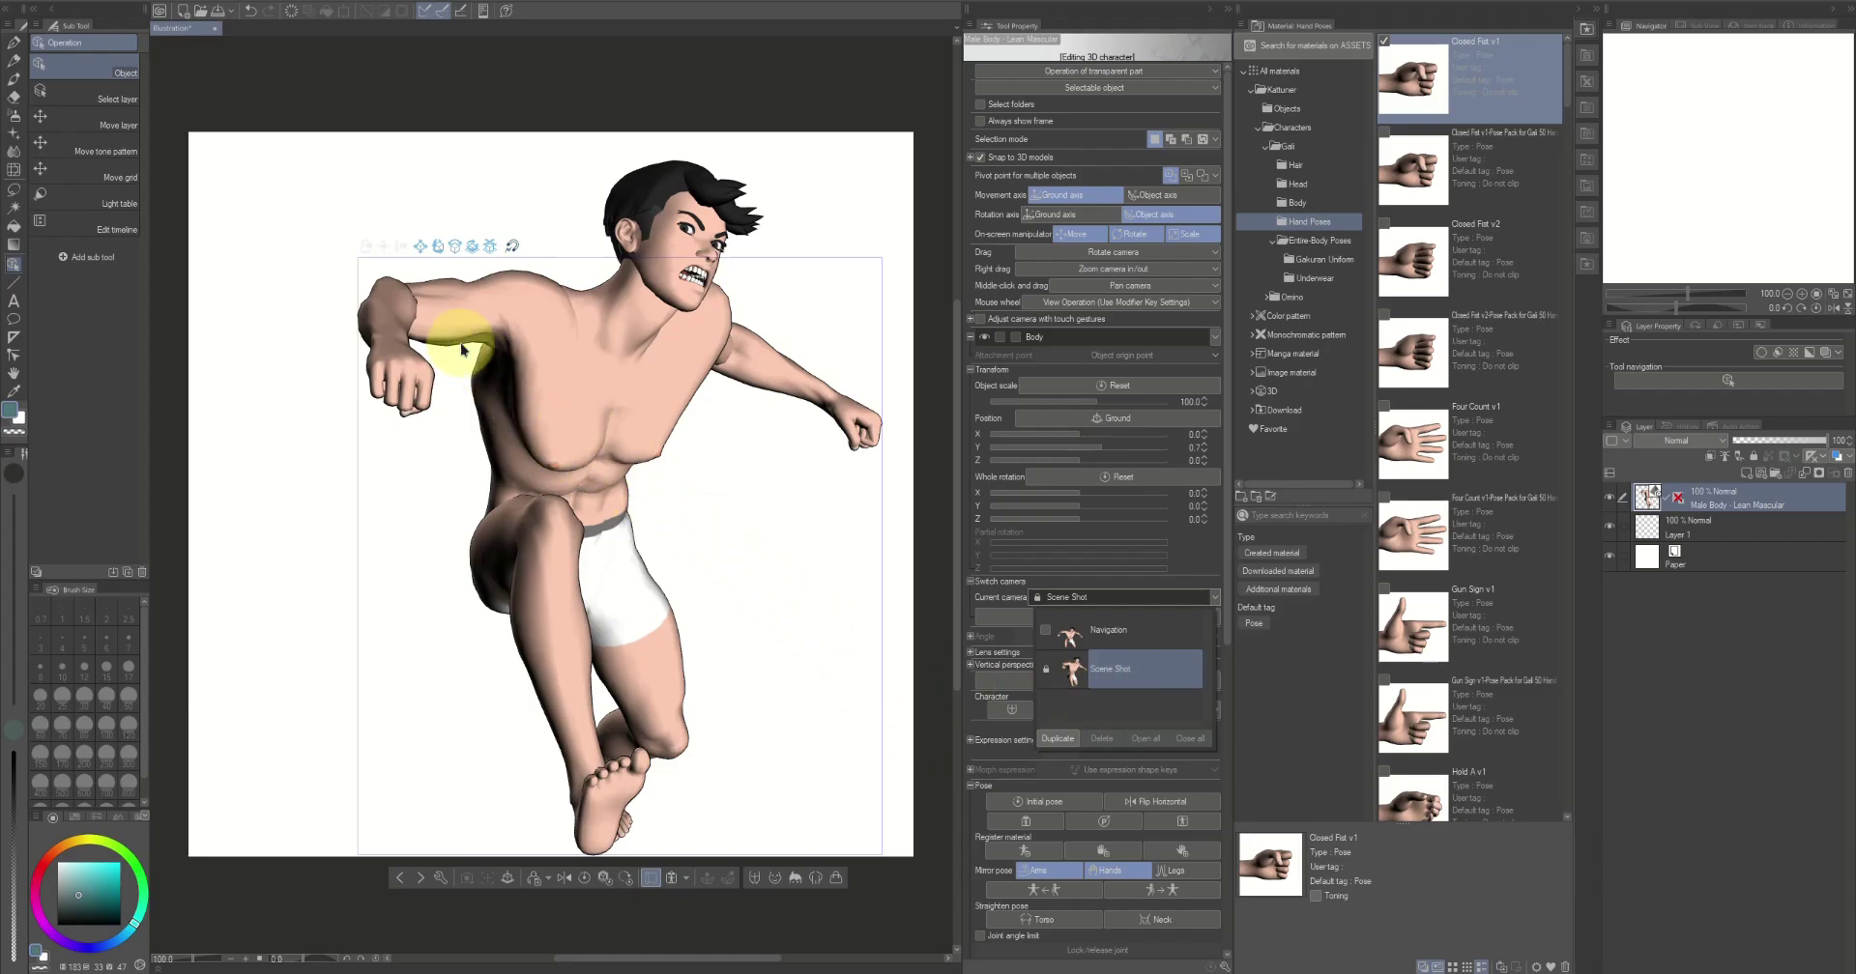
In the Navigation camera, swing the right forearm outward and lower the right upper arm to a Y partial rotation of about -2.4
{"action": "left_click", "coordinate": [1053, 633]}
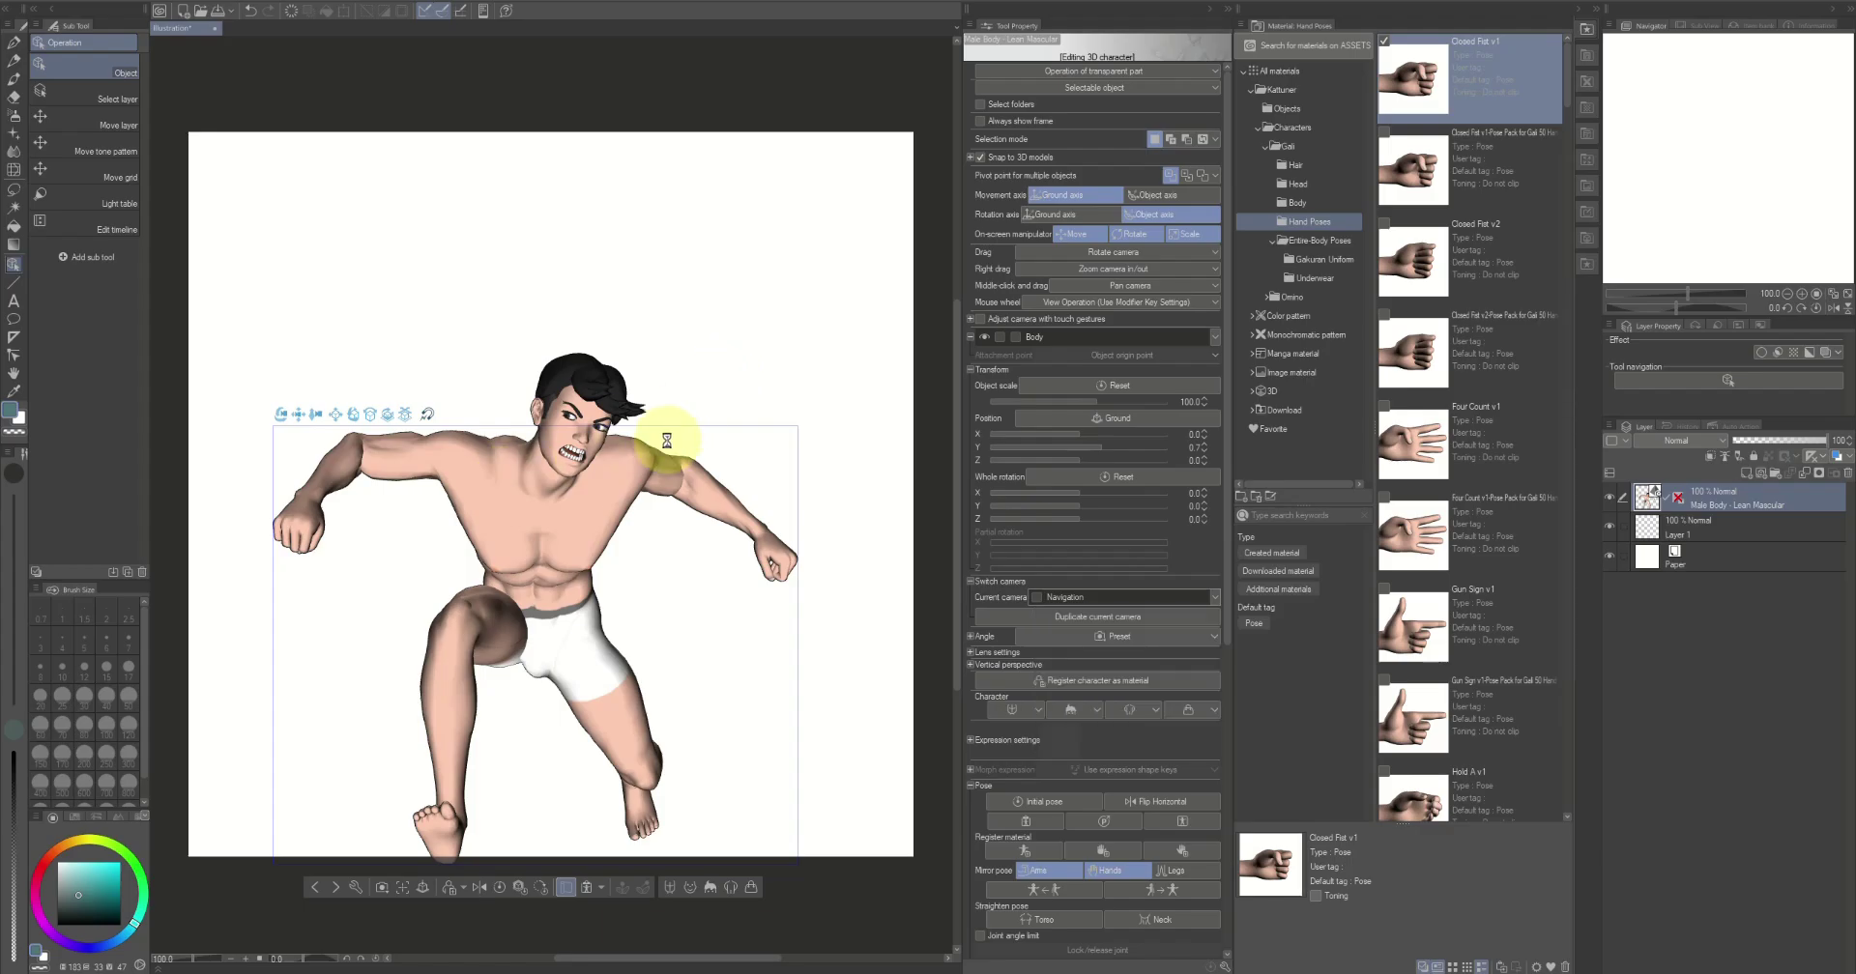
{"action": "key", "text": "ctrl+z"}
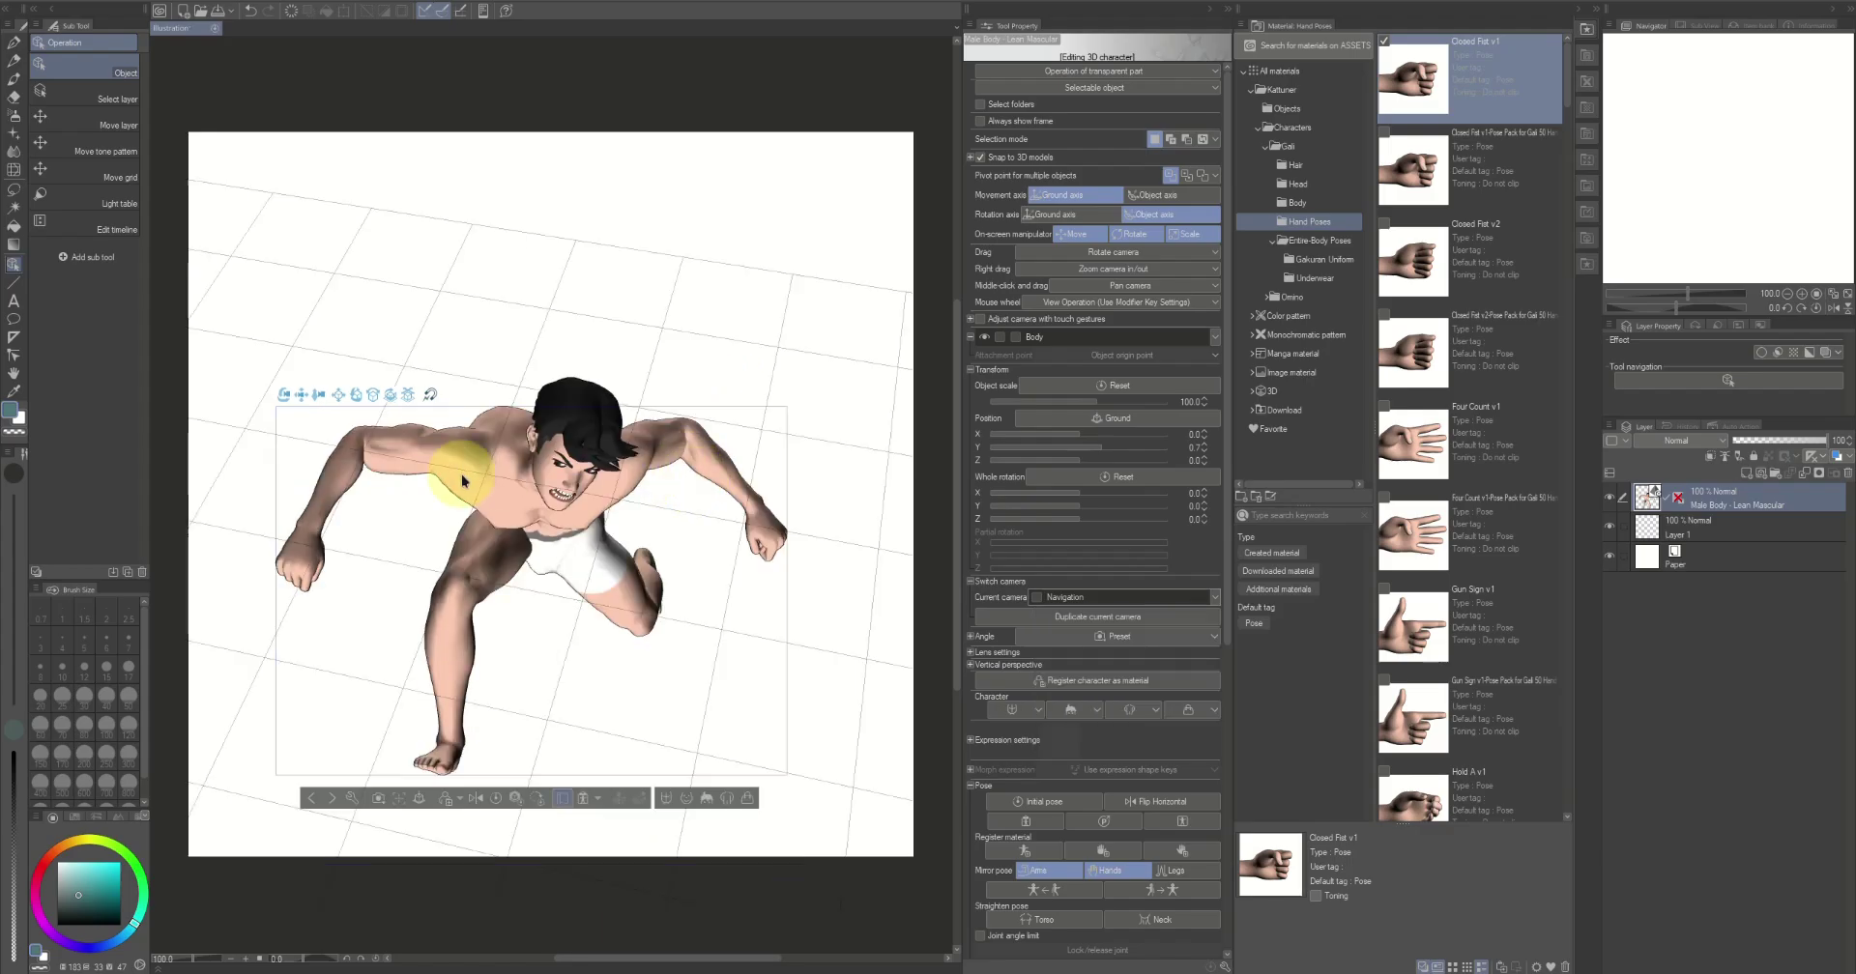
{"action": "left_click", "coordinate": [340, 477]}
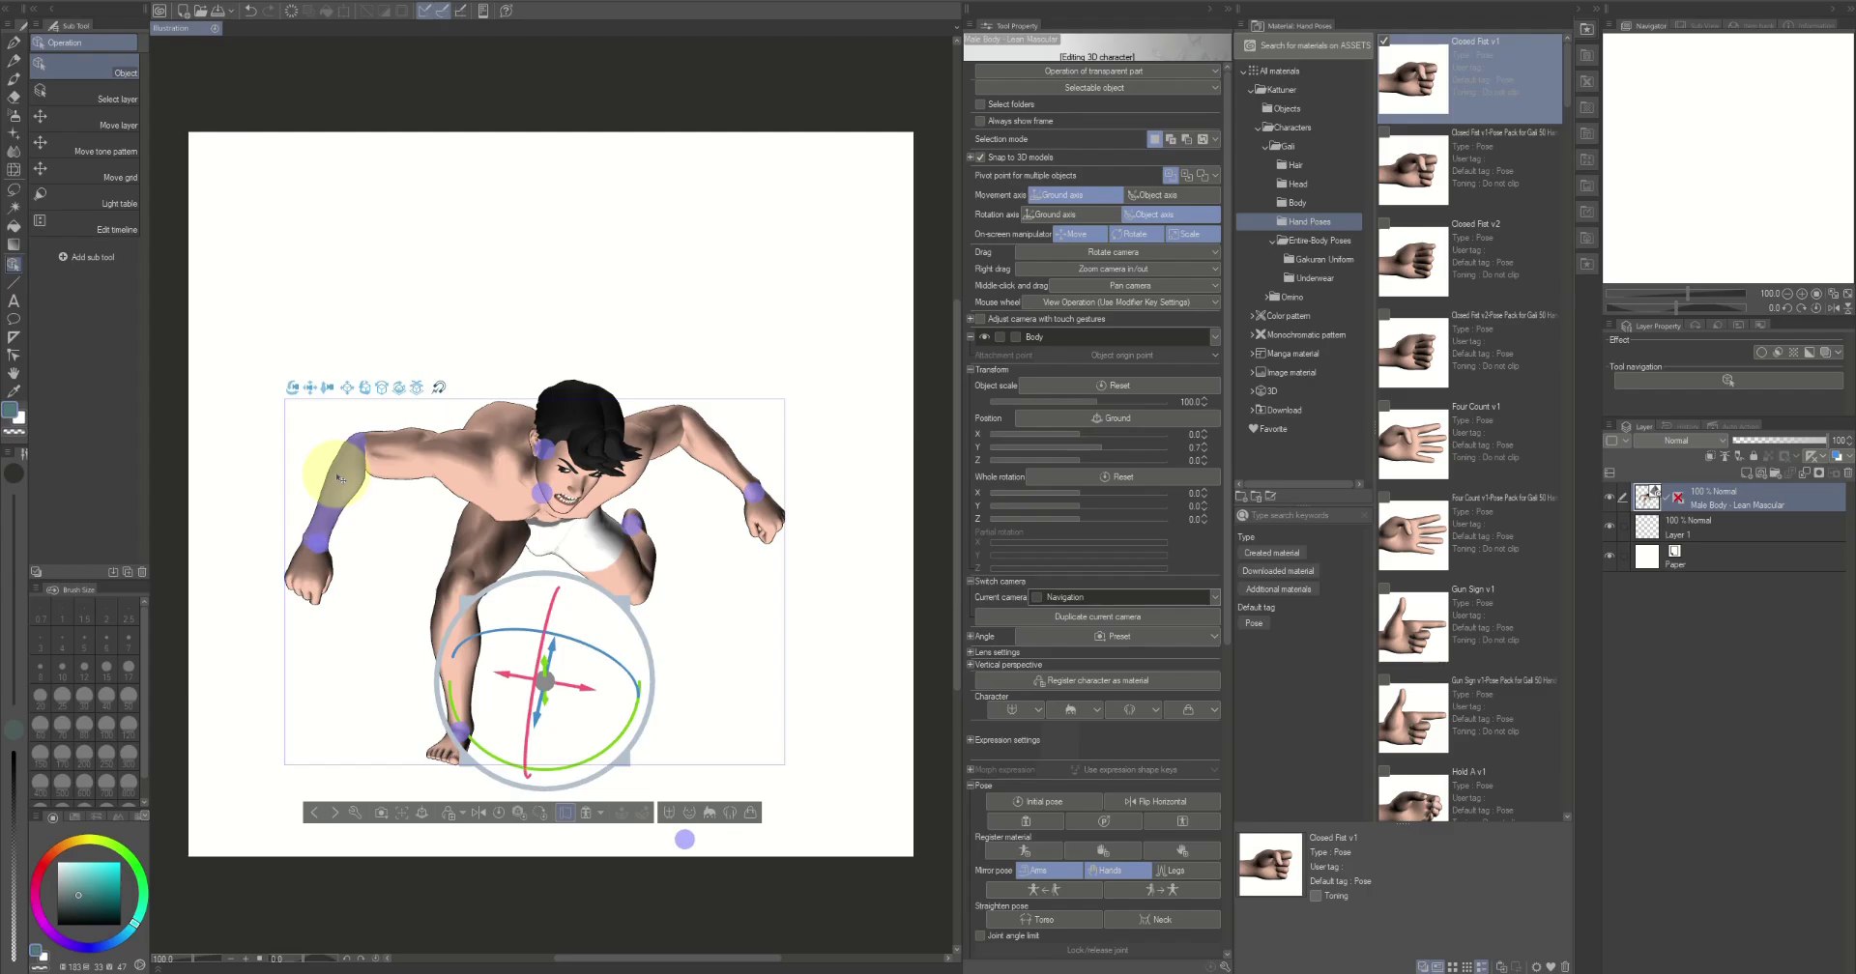
{"action": "left_click_drag", "start_coordinate": [340, 478], "coordinate": [378, 472]}
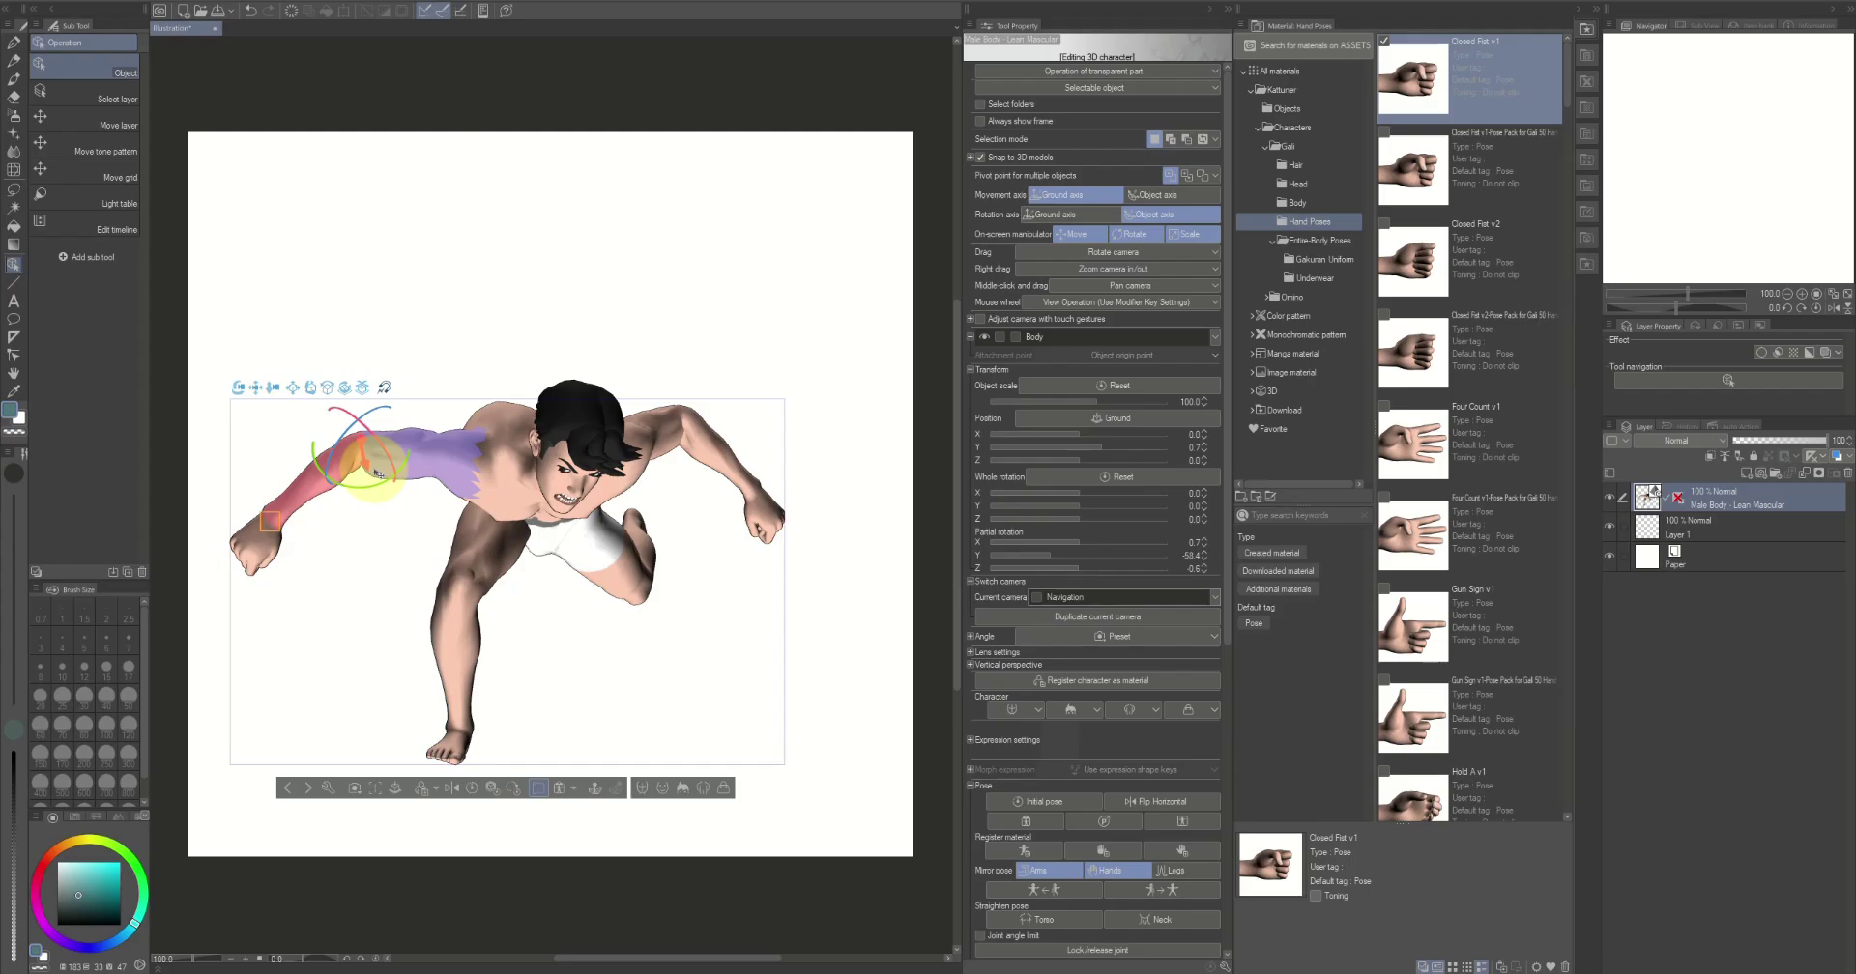
{"action": "left_click", "coordinate": [445, 490]}
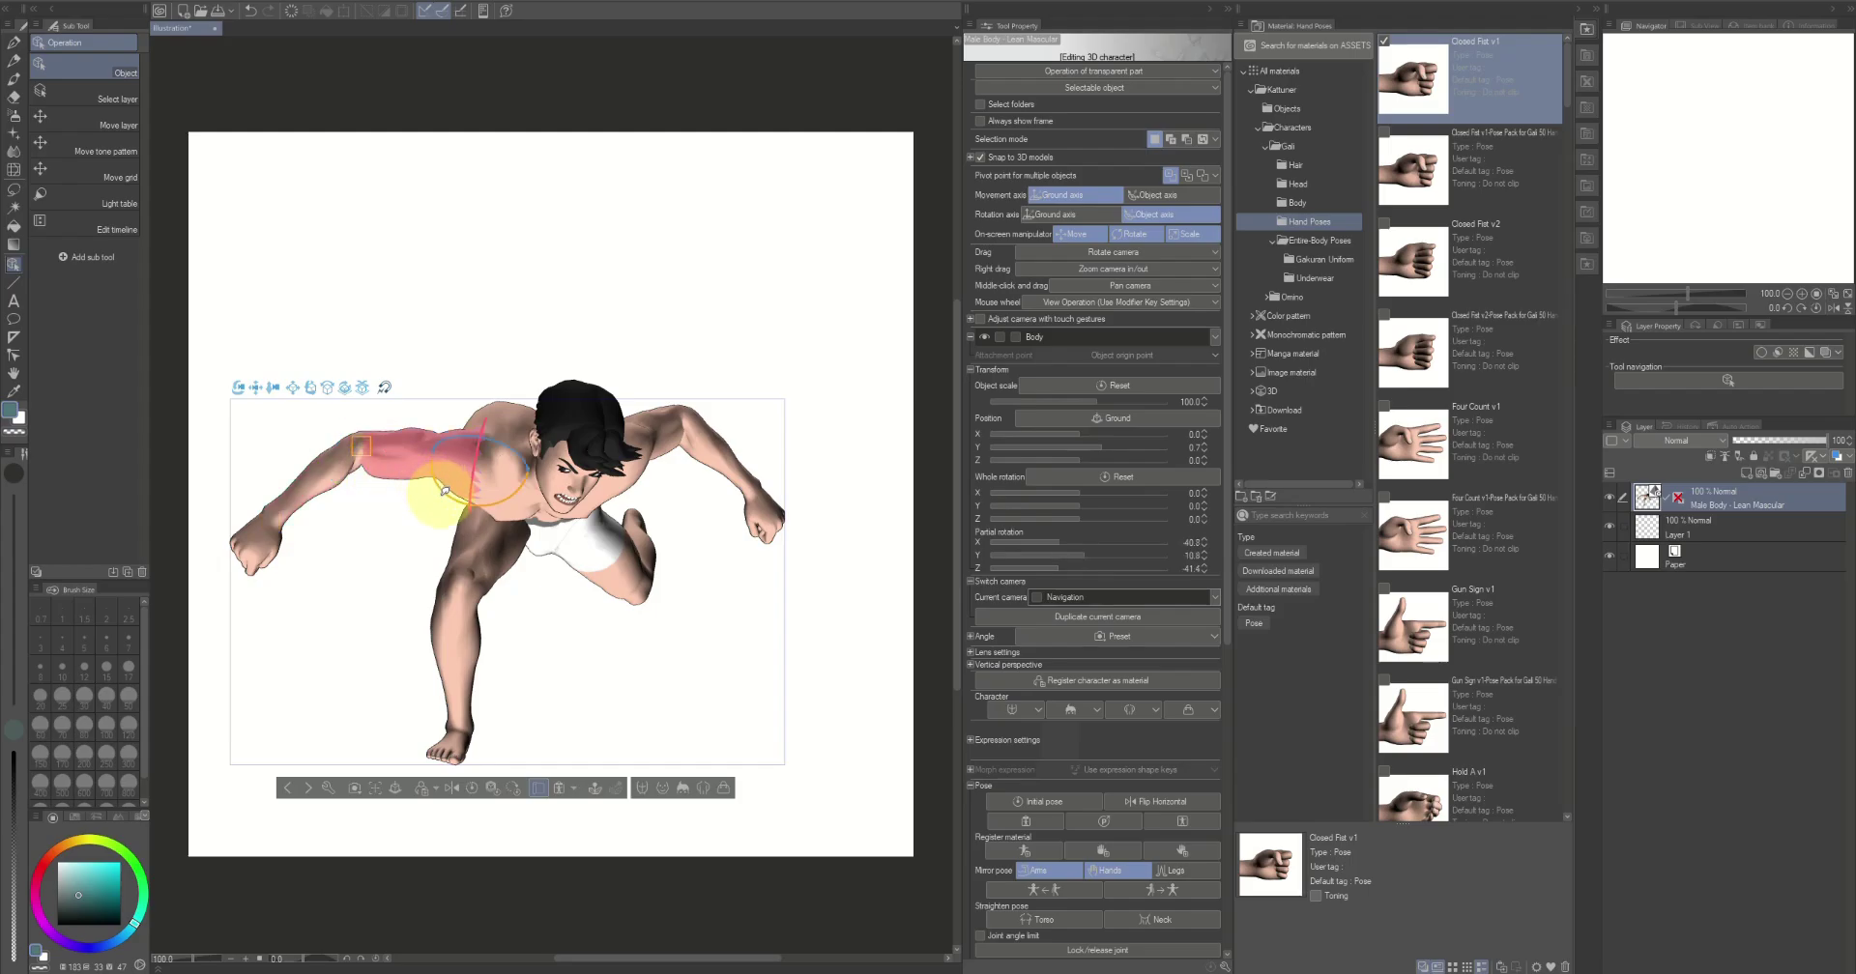
{"action": "left_click_drag", "start_coordinate": [443, 492], "coordinate": [444, 499]}
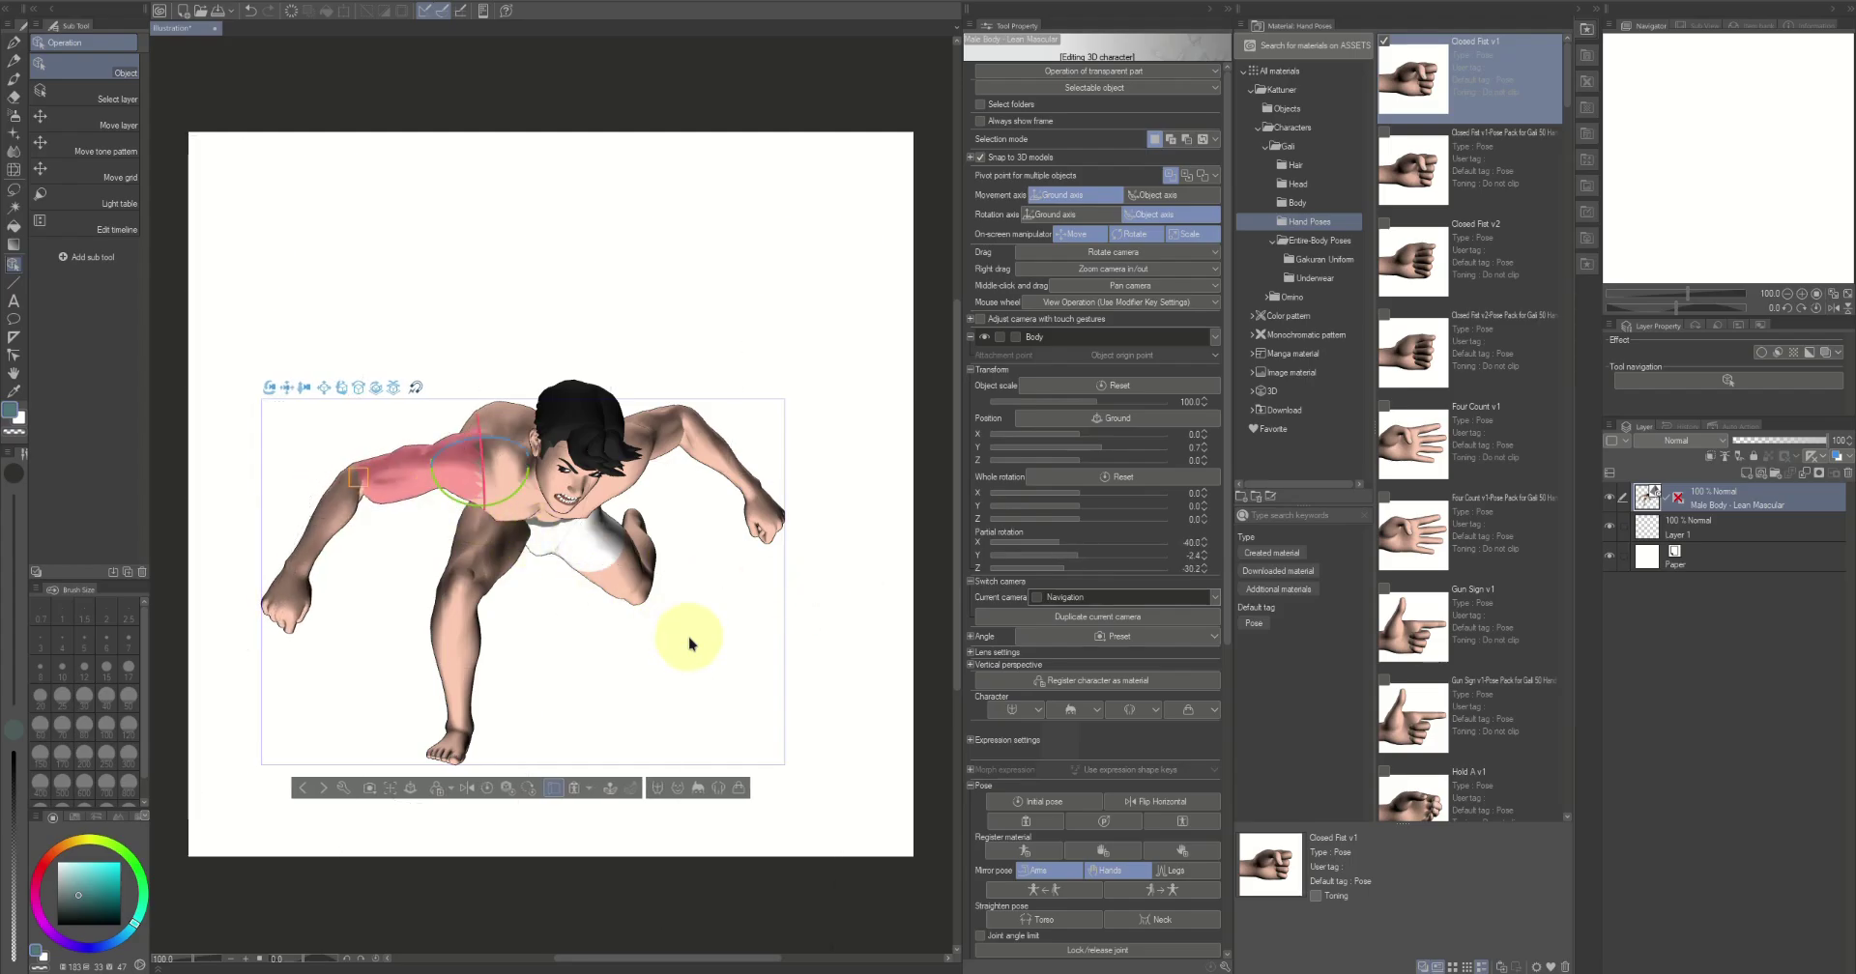
In the Scene Shot camera, twist the right upper arm and swing it forward so the fist comes in front of the chest
{"action": "left_click", "coordinate": [1214, 597]}
{"action": "left_click", "coordinate": [1168, 675]}
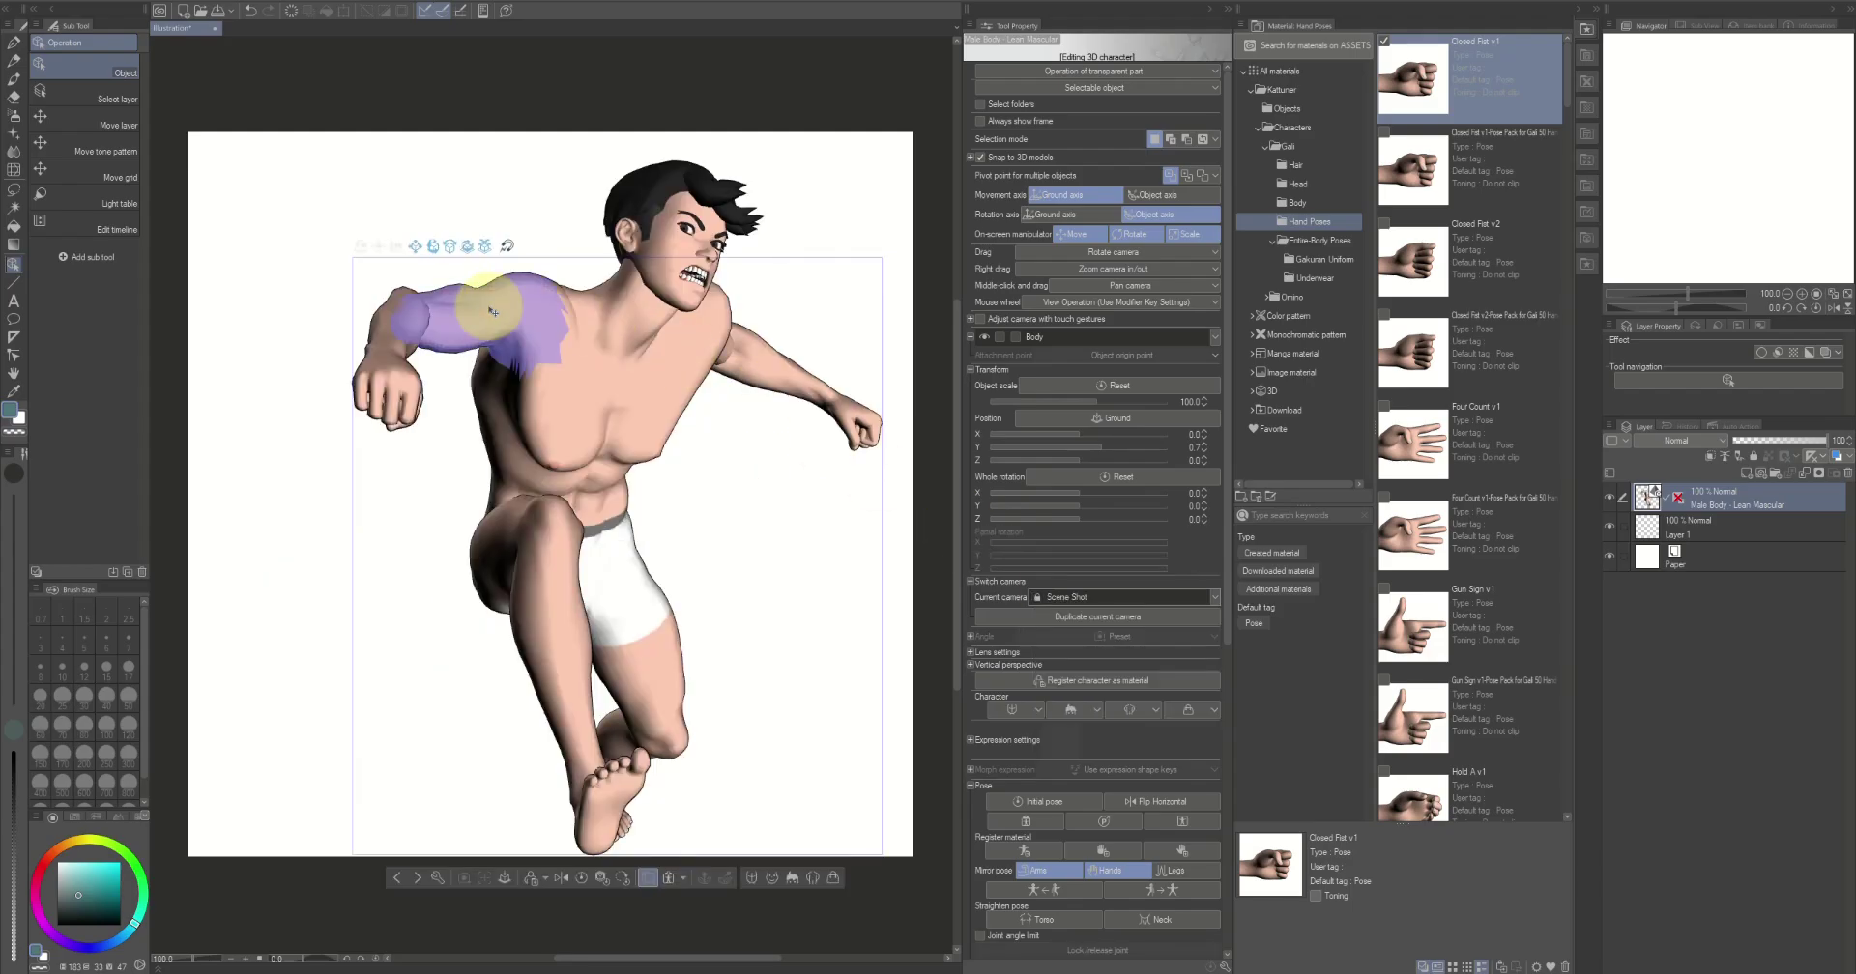
{"action": "left_click", "coordinate": [493, 312]}
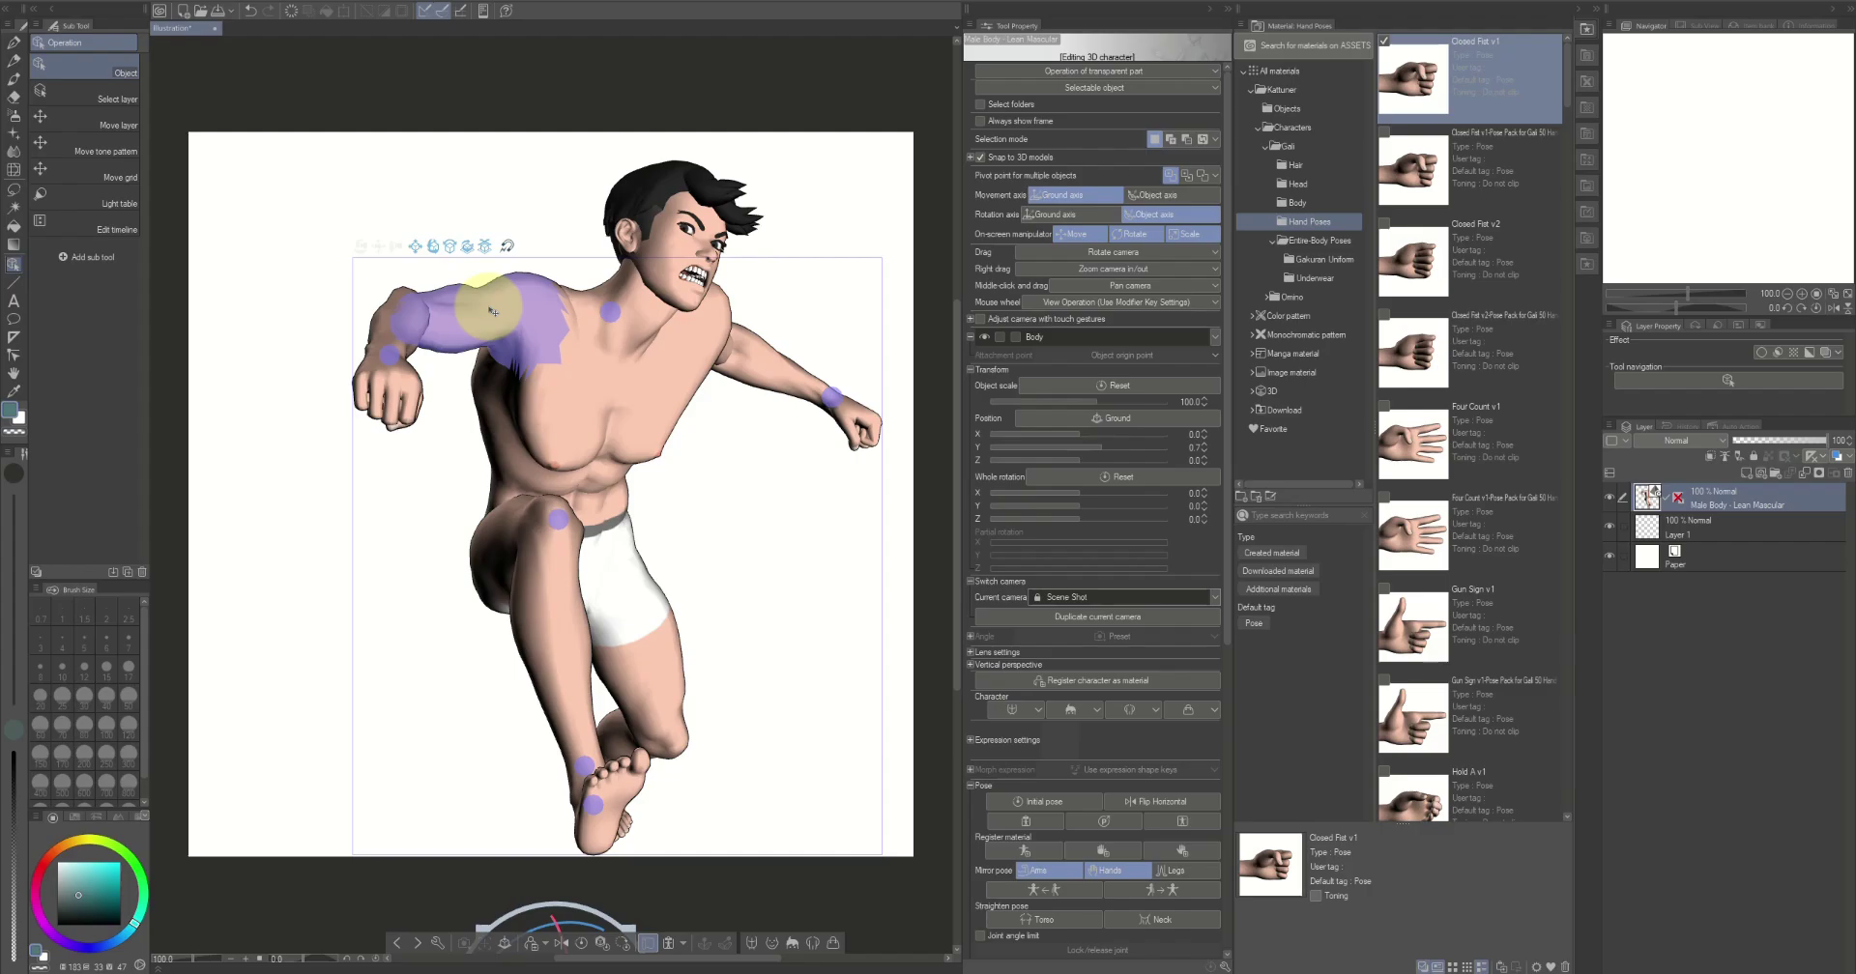
{"action": "left_click", "coordinate": [493, 311]}
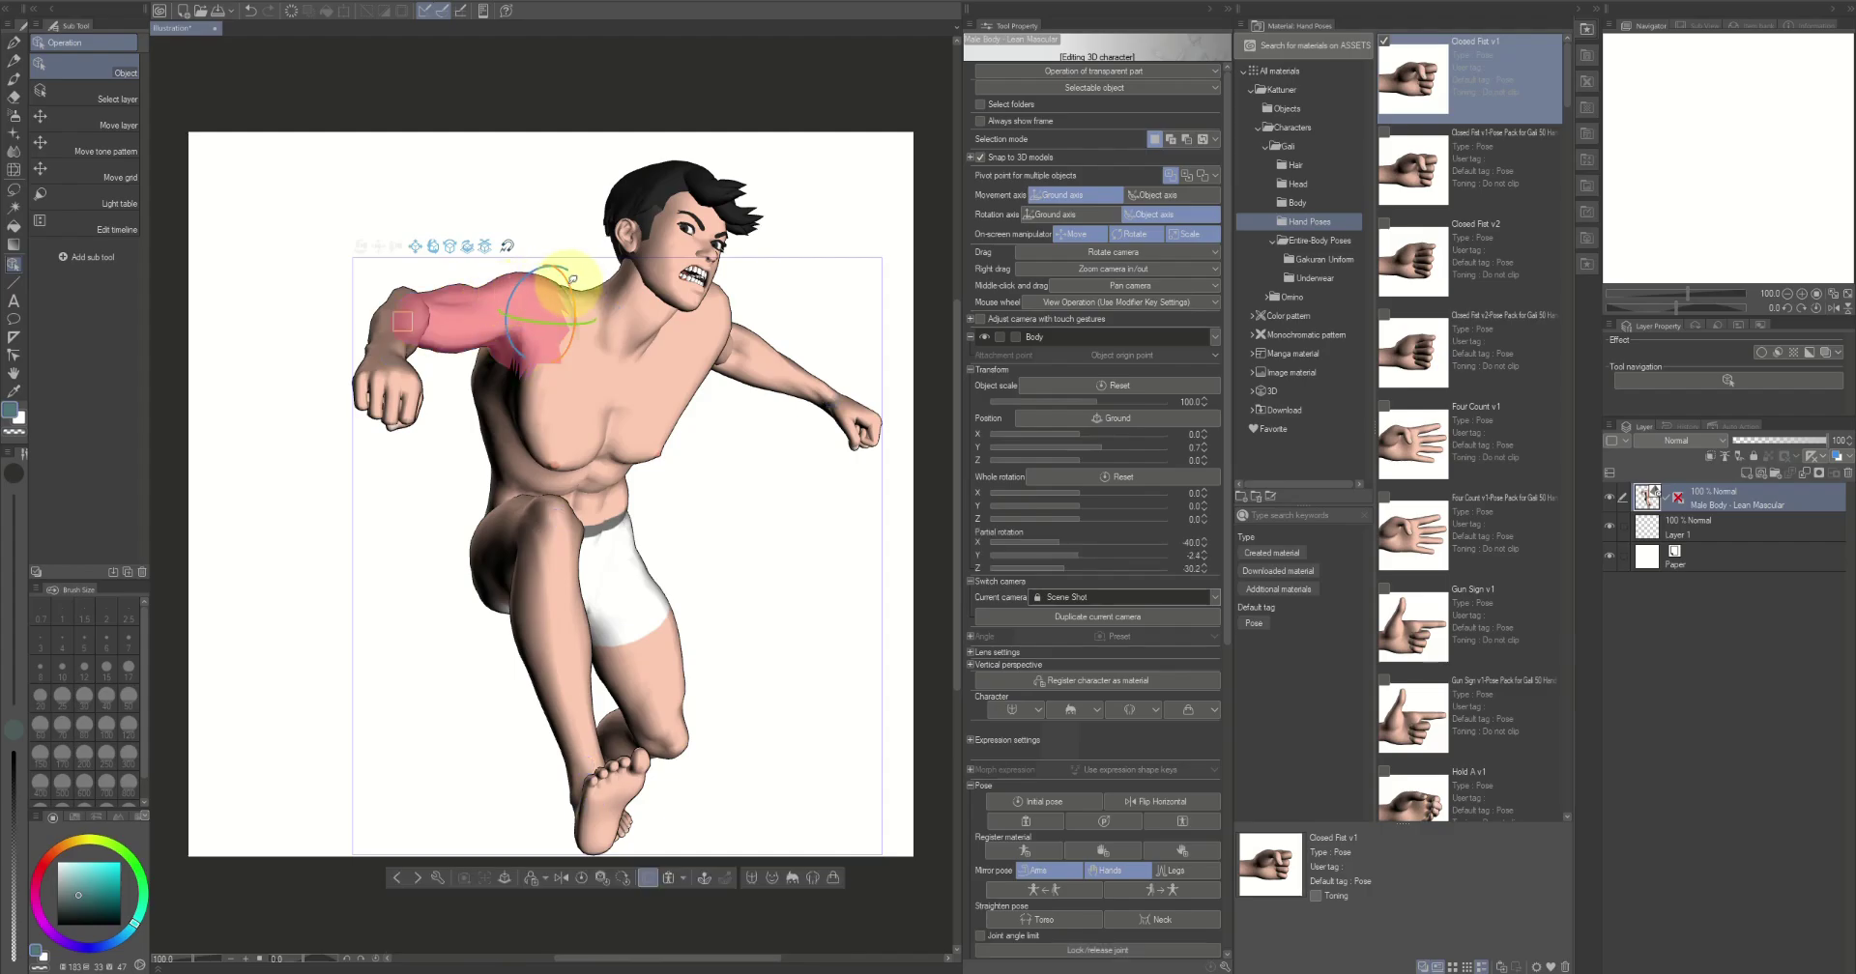
{"action": "mouse_move", "coordinate": [575, 277]}
{"action": "left_mouse_down"}
{"action": "mouse_move", "coordinate": [527, 309]}
{"action": "mouse_move", "coordinate": [557, 287]}
{"action": "left_mouse_up"}
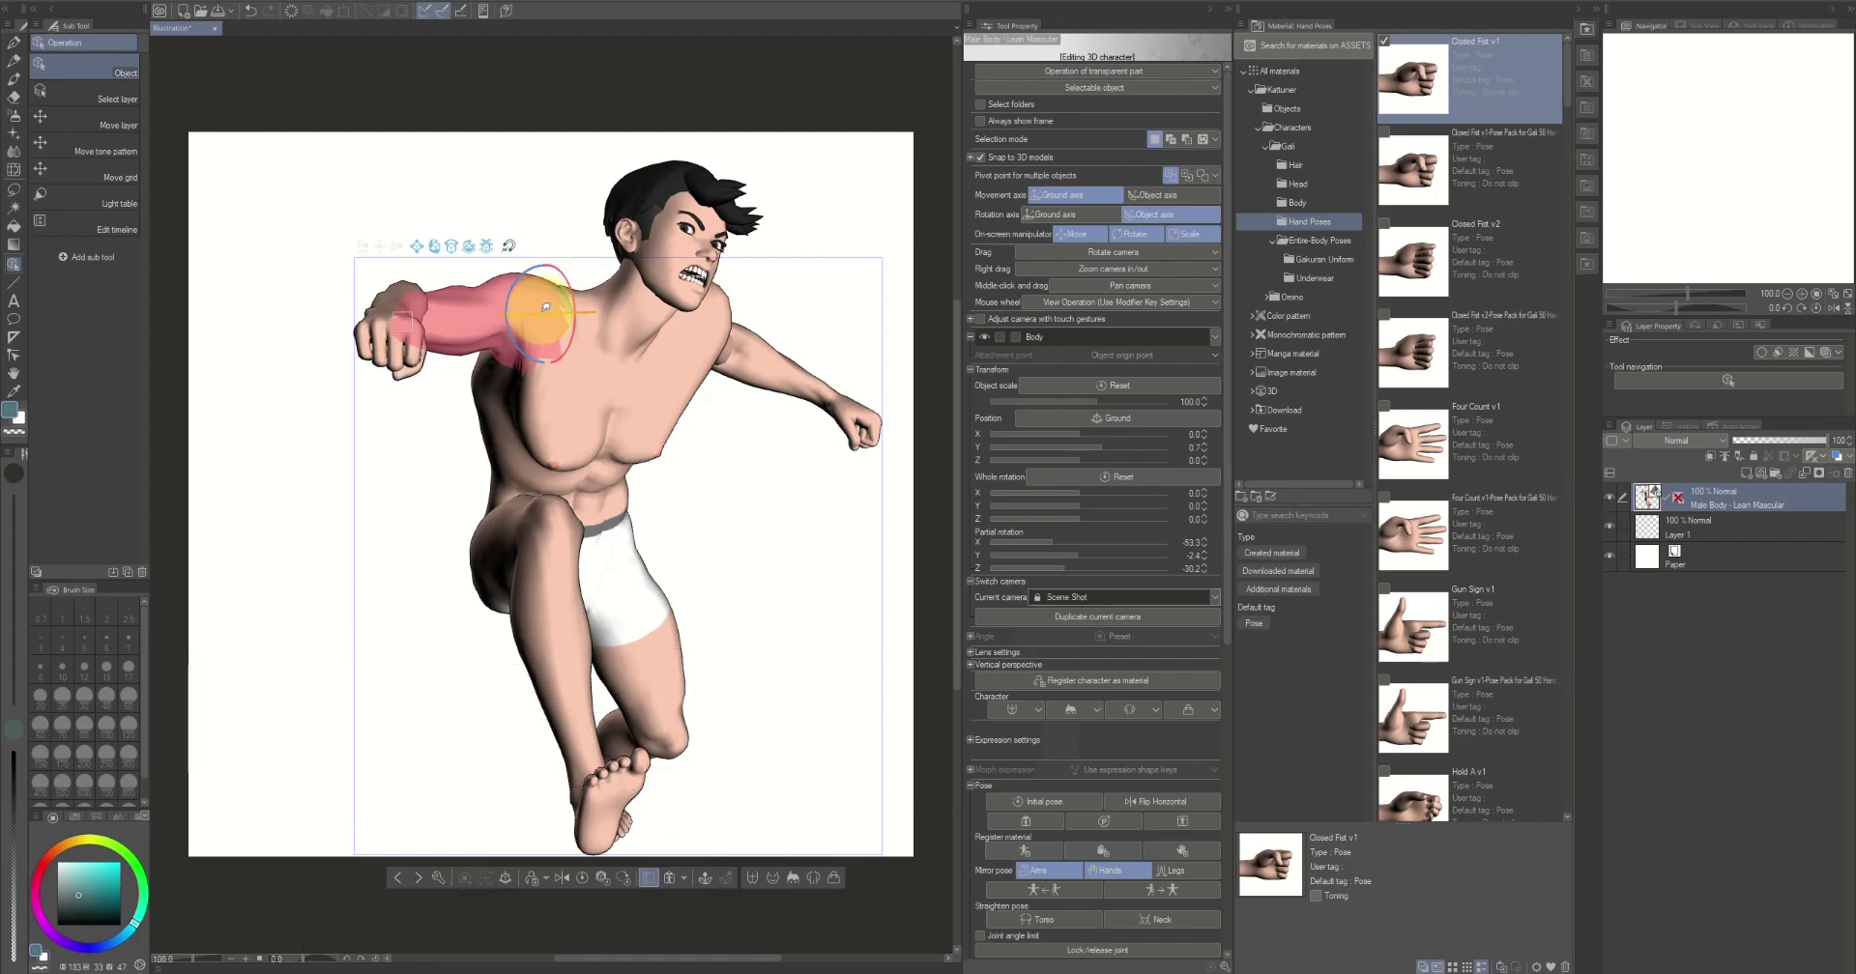
{"action": "left_click_drag", "start_coordinate": [546, 311], "coordinate": [549, 286]}
{"action": "left_click_drag", "start_coordinate": [548, 290], "coordinate": [580, 307]}
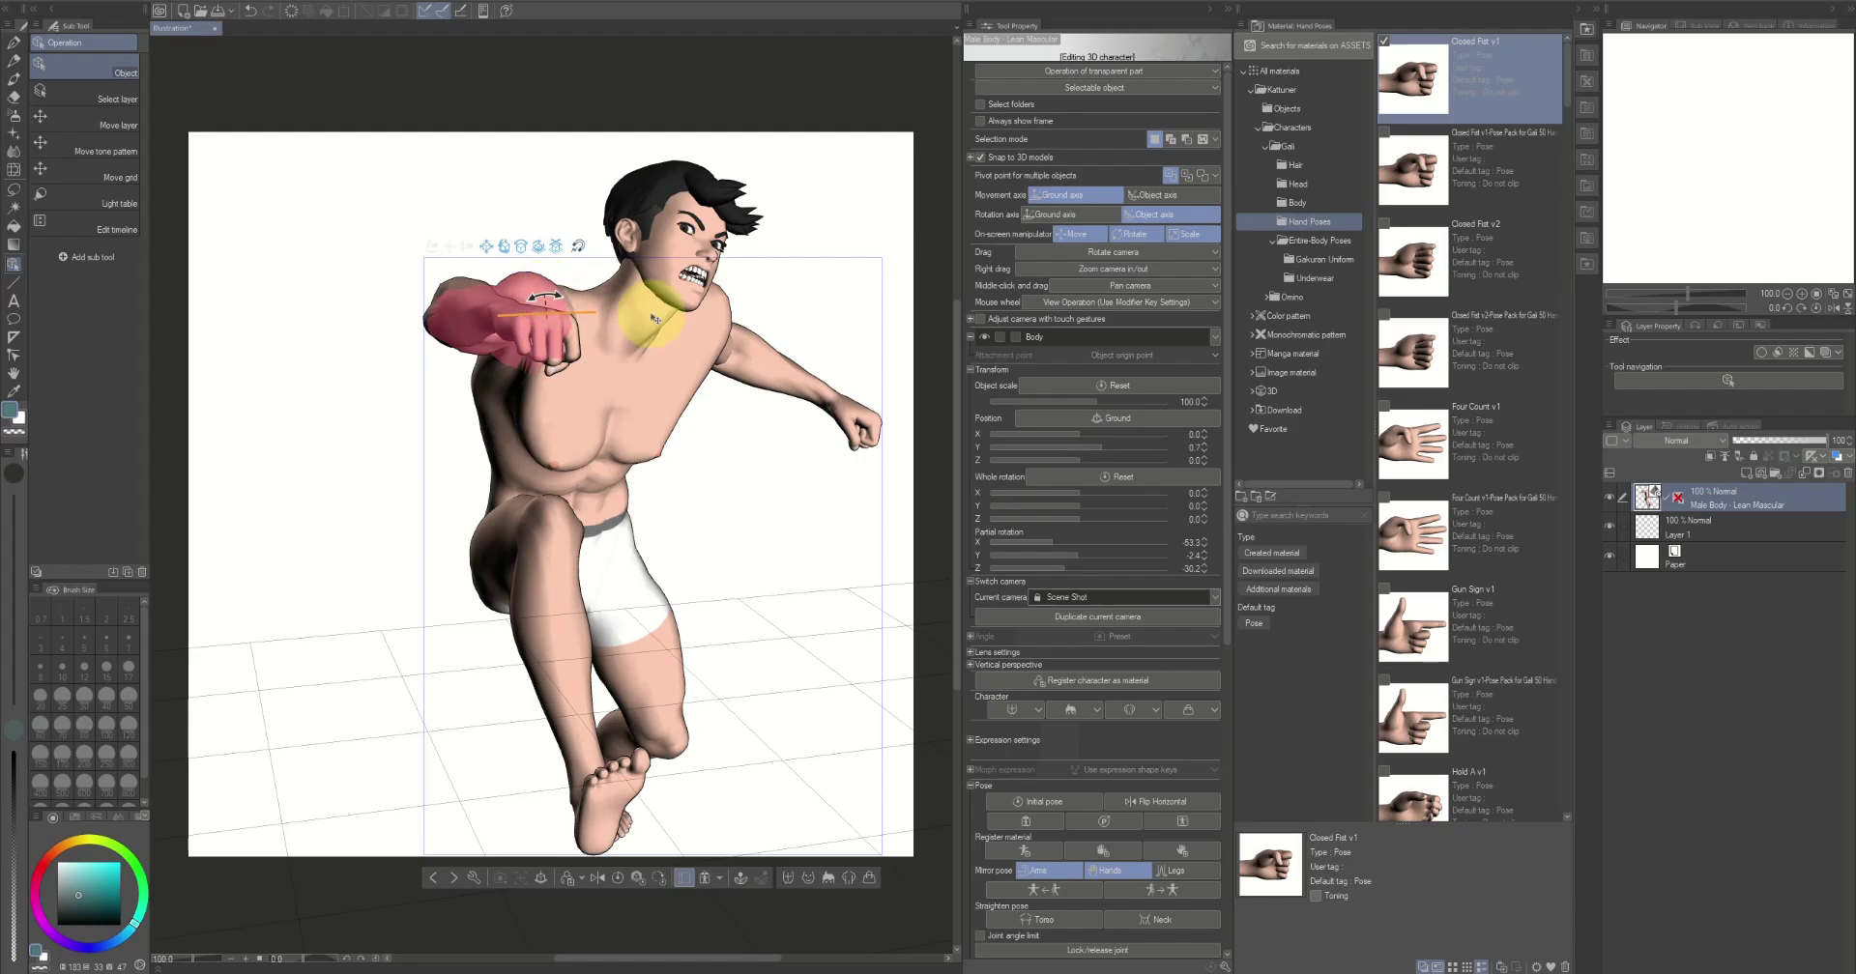
Rotate the raised right thigh to swing its lower leg outward, and enable Manga Perspective for the character
{"action": "left_click", "coordinate": [503, 595]}
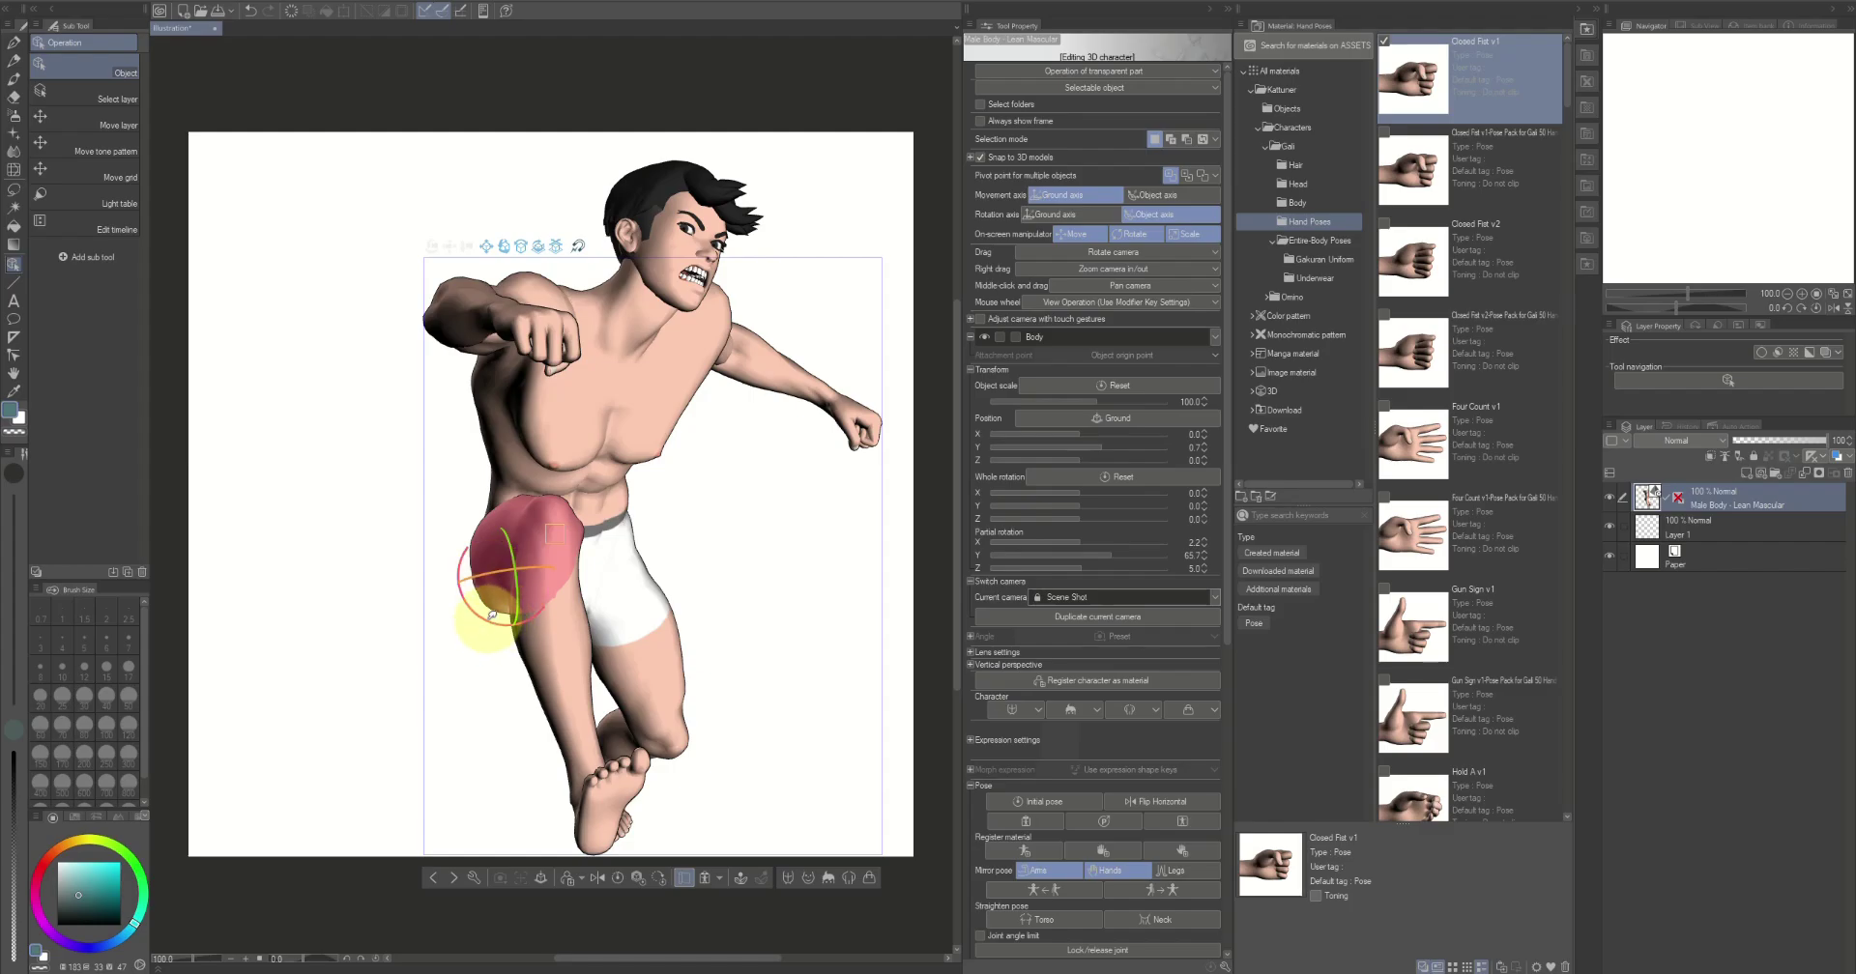
{"action": "mouse_move", "coordinate": [481, 615]}
{"action": "left_mouse_down"}
{"action": "mouse_move", "coordinate": [460, 609]}
{"action": "mouse_move", "coordinate": [476, 621]}
{"action": "left_mouse_up"}
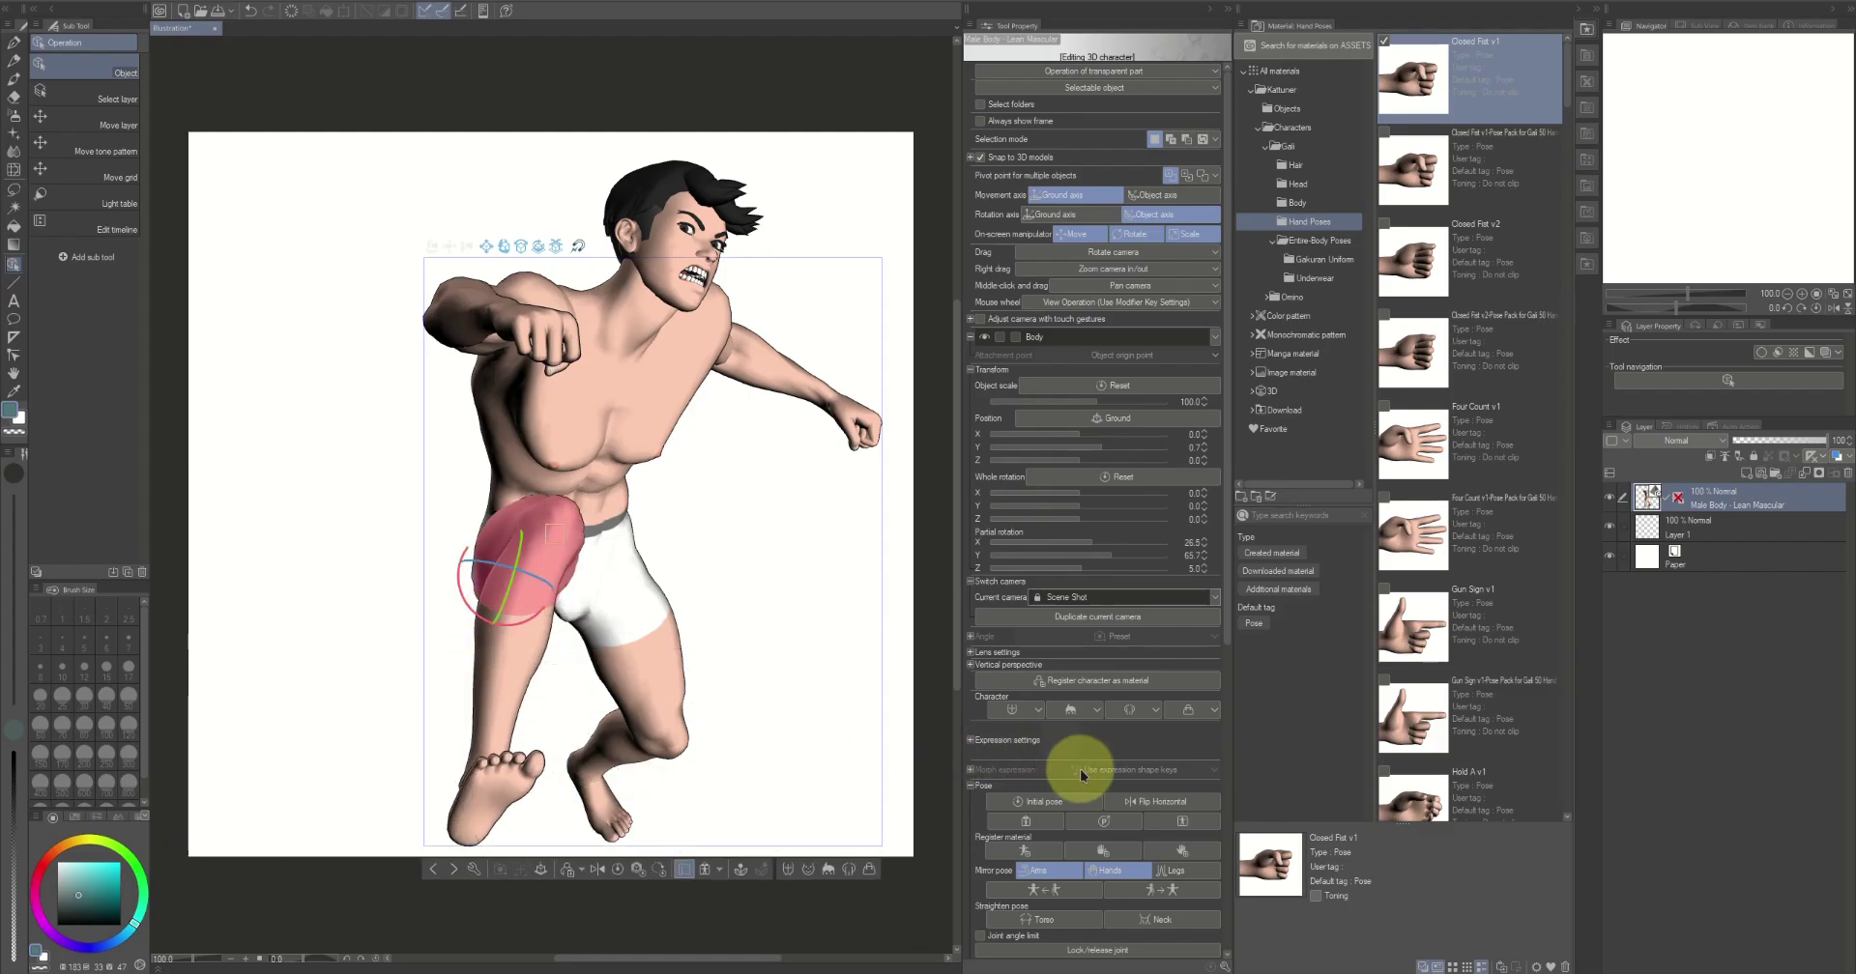
{"action": "left_click", "coordinate": [1228, 728]}
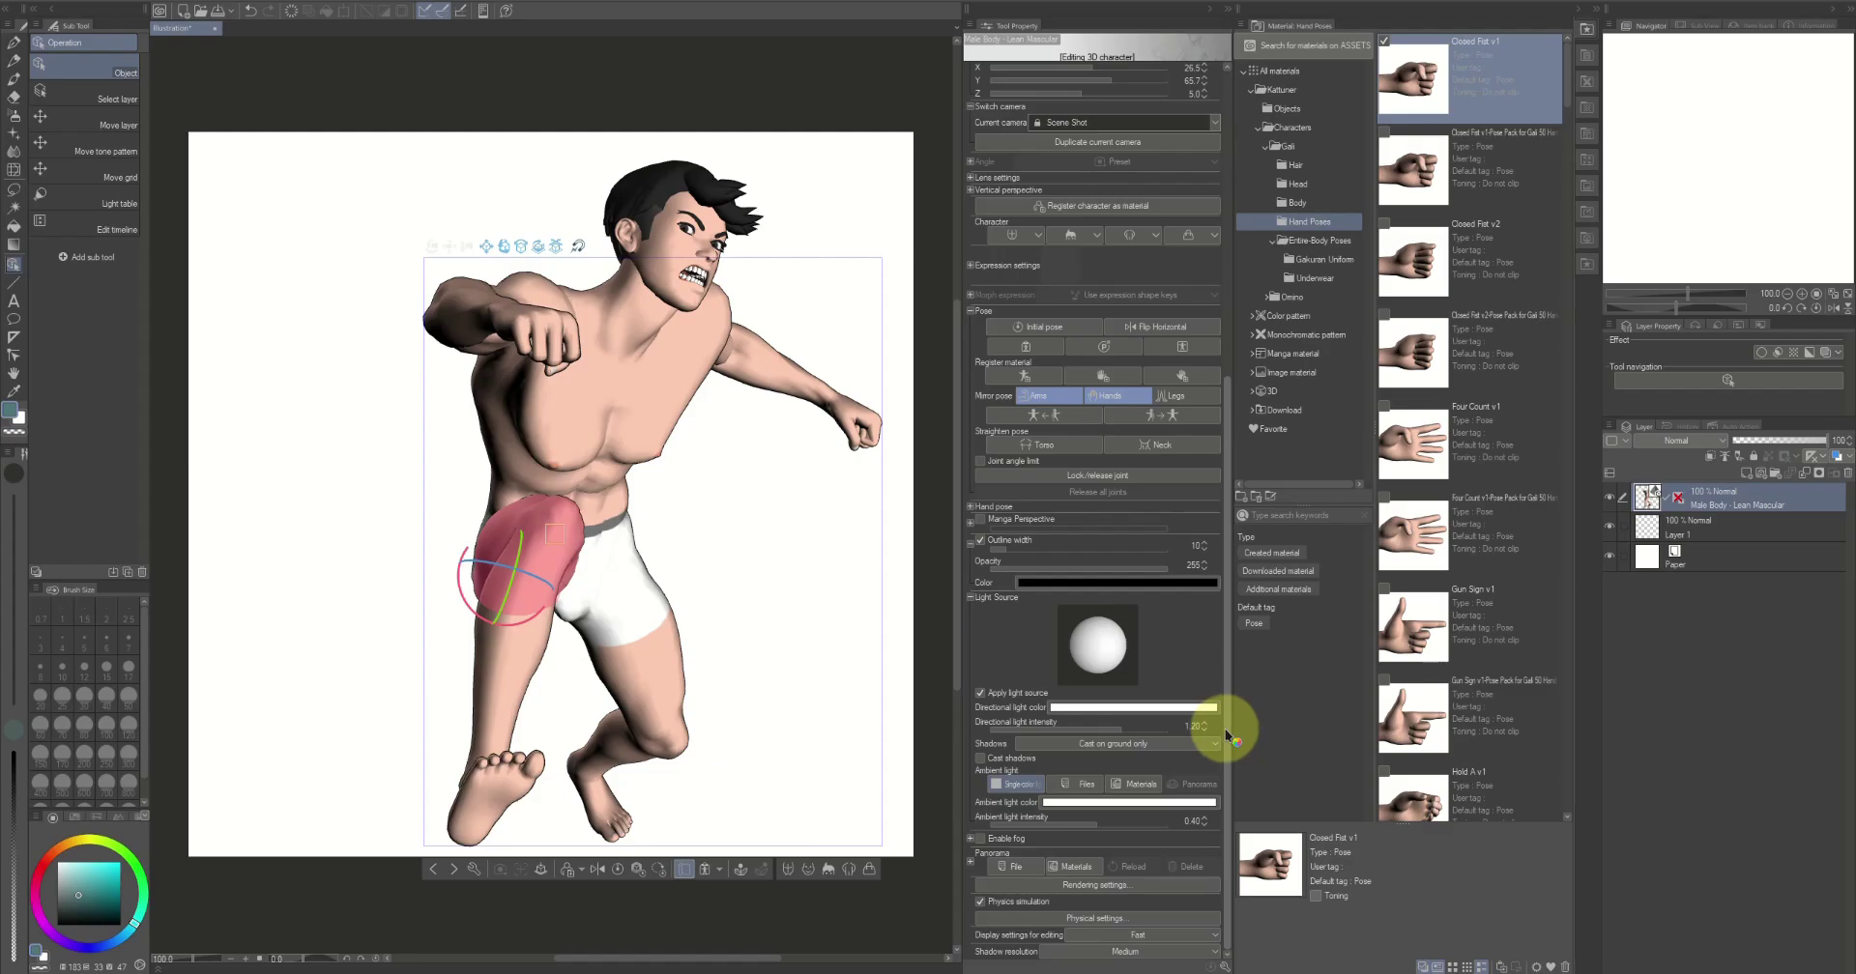
{"action": "left_click", "coordinate": [980, 520]}
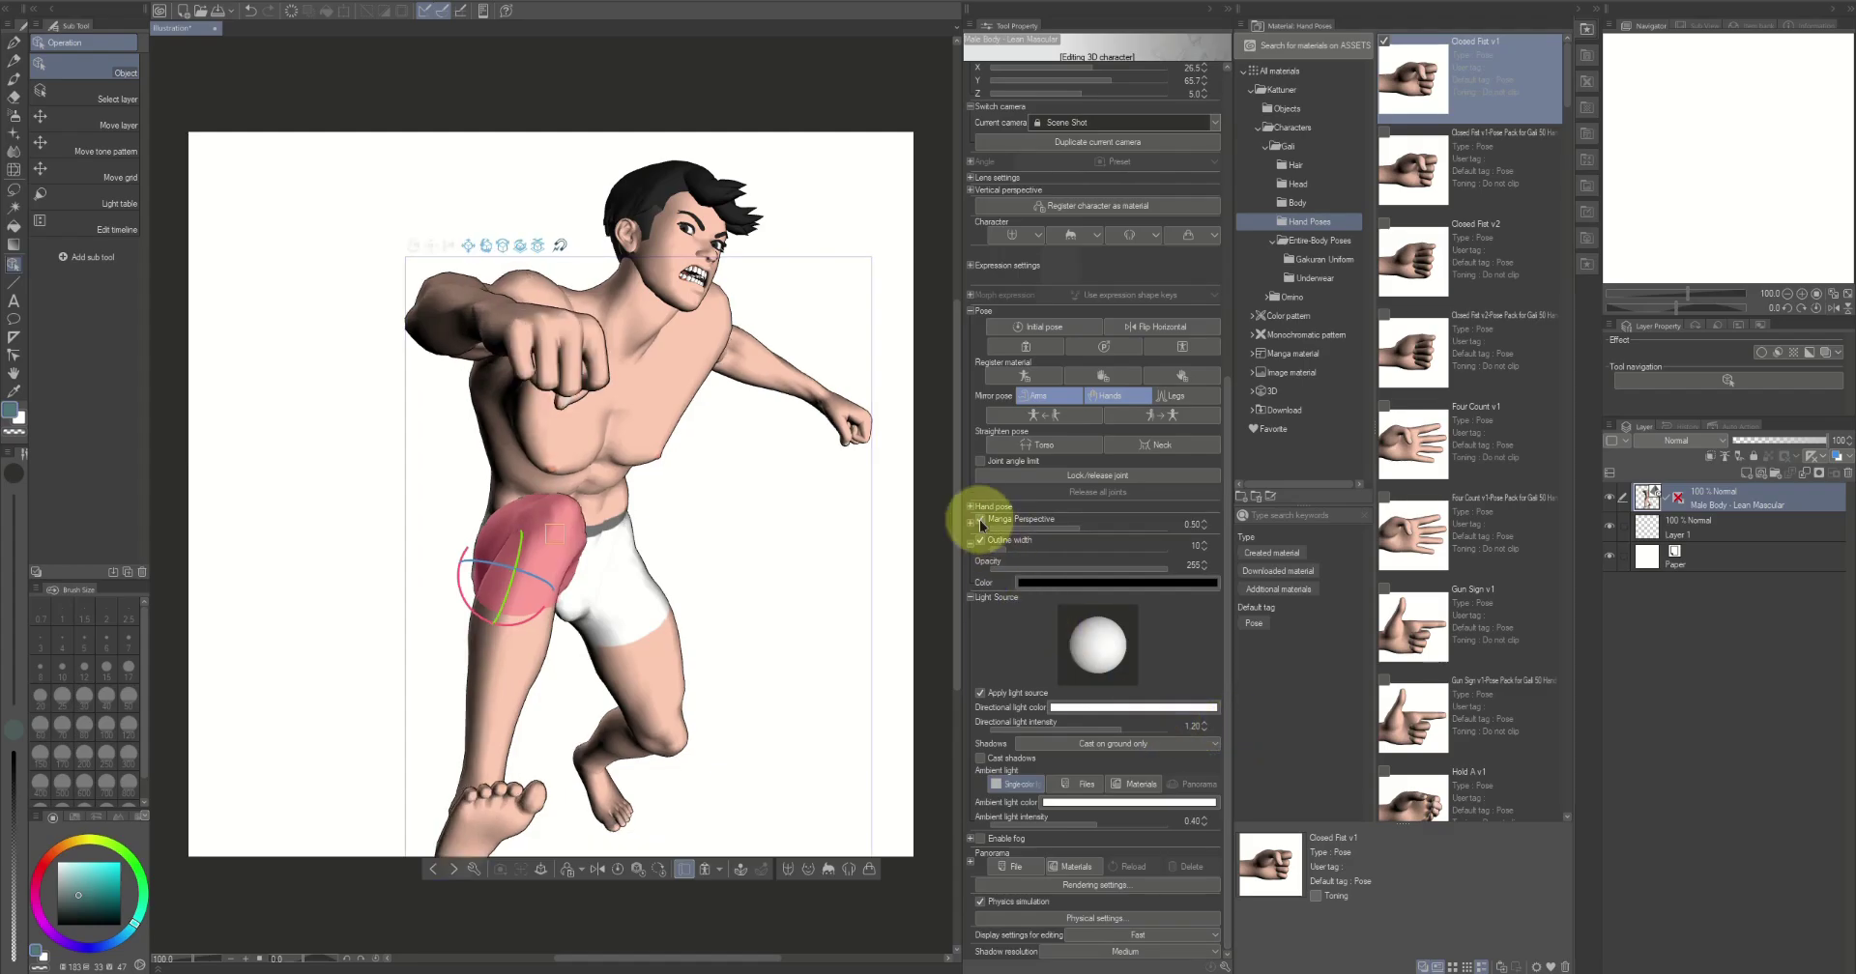
Unlock the Scene Shot camera and reframe it to fit the whole punching figure from a low front angle
{"action": "left_click", "coordinate": [1225, 339]}
{"action": "left_click", "coordinate": [1036, 597]}
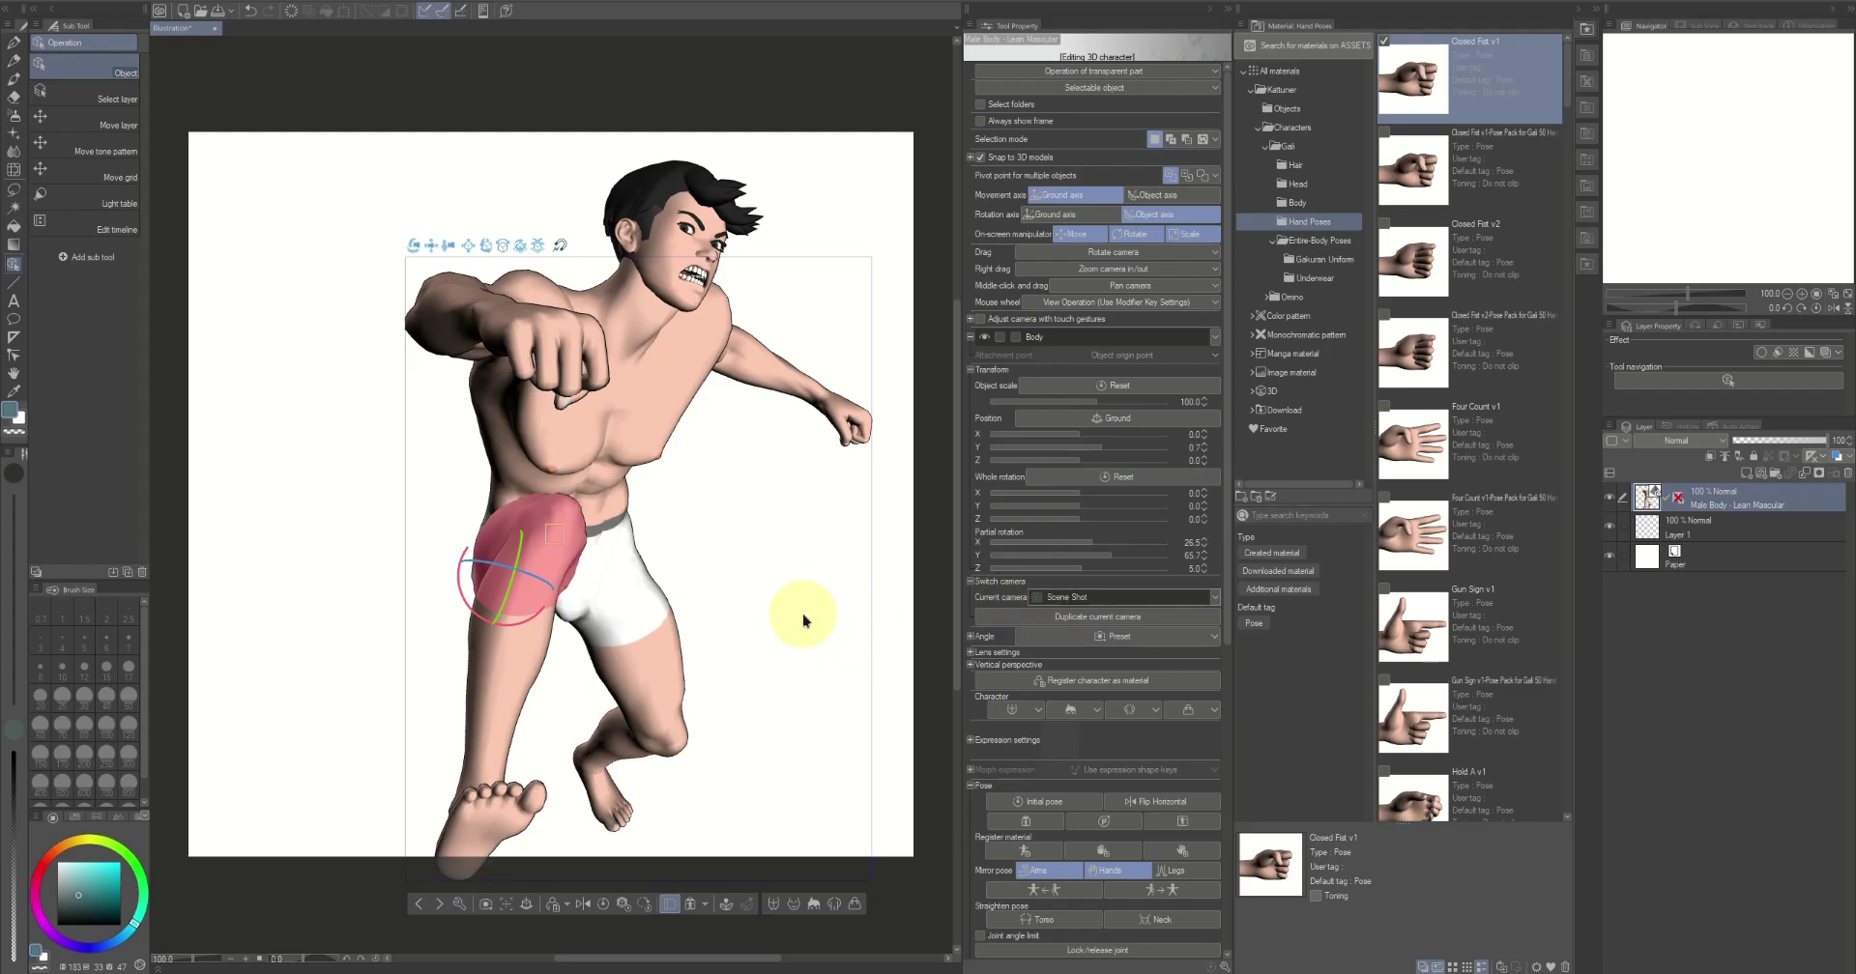
{"action": "scroll", "coordinate": [802, 619], "scroll_direction": "up", "scroll_amount": 2}
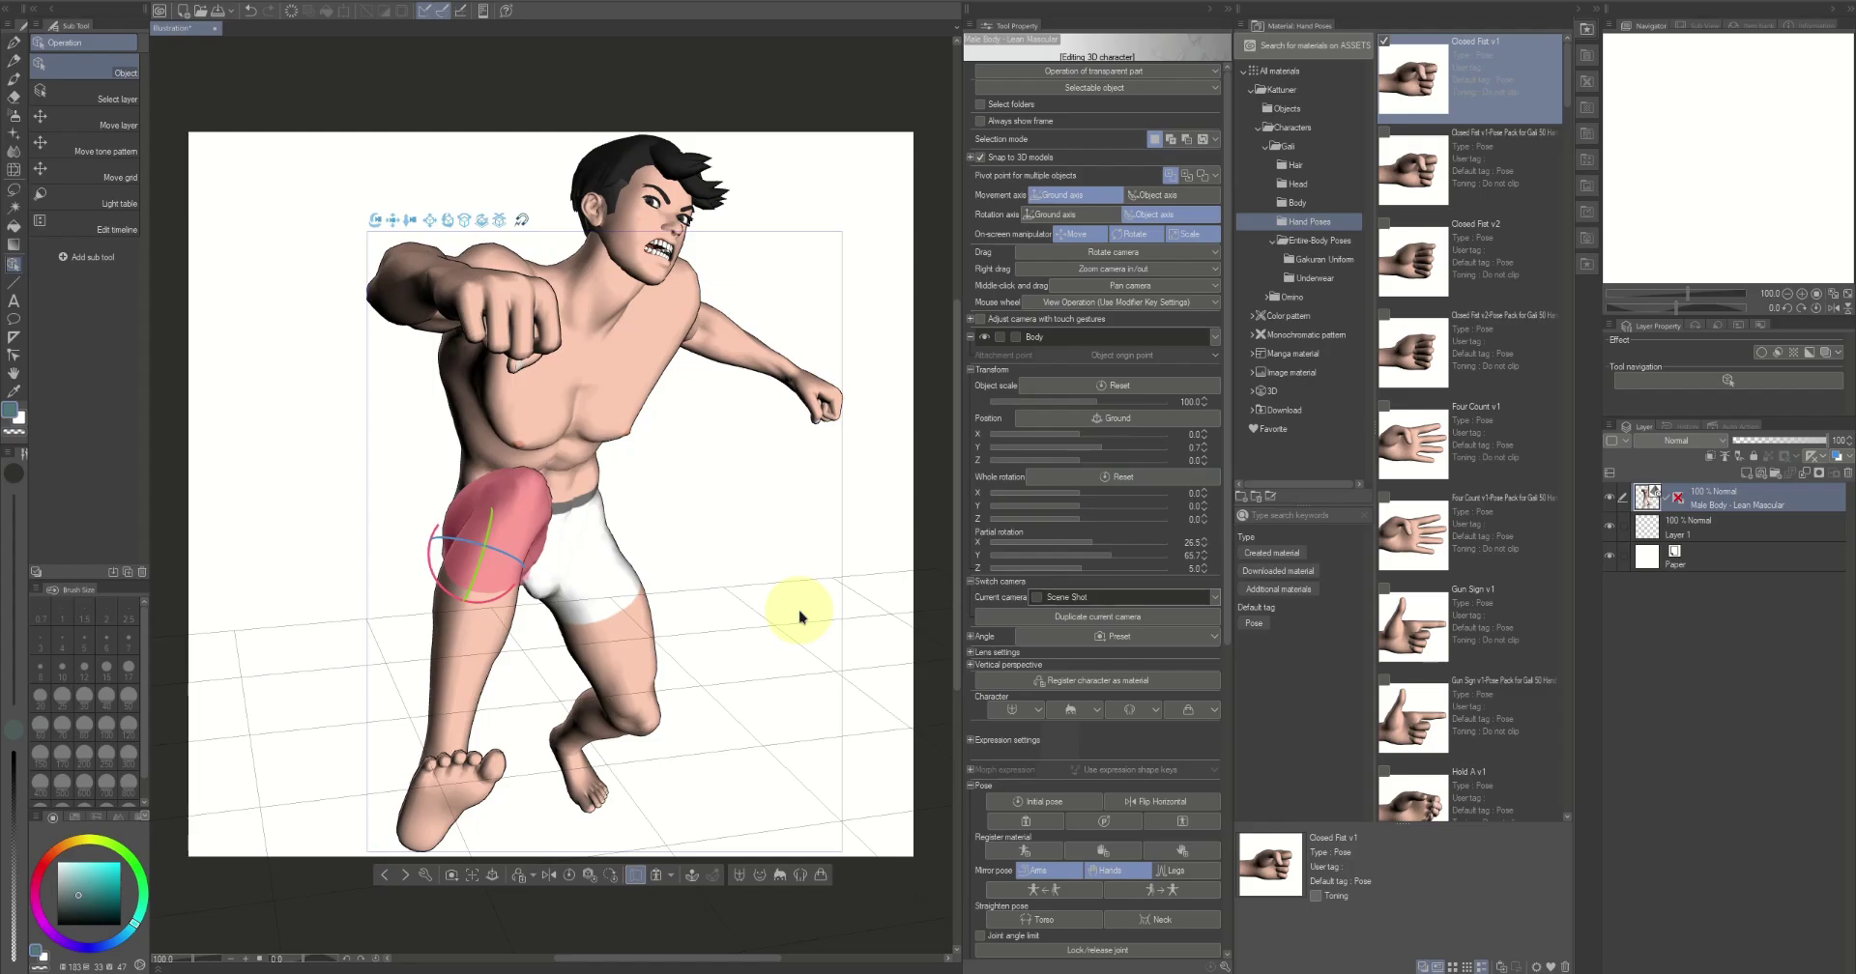
{"action": "scroll", "coordinate": [792, 601], "scroll_direction": "down", "scroll_amount": 1}
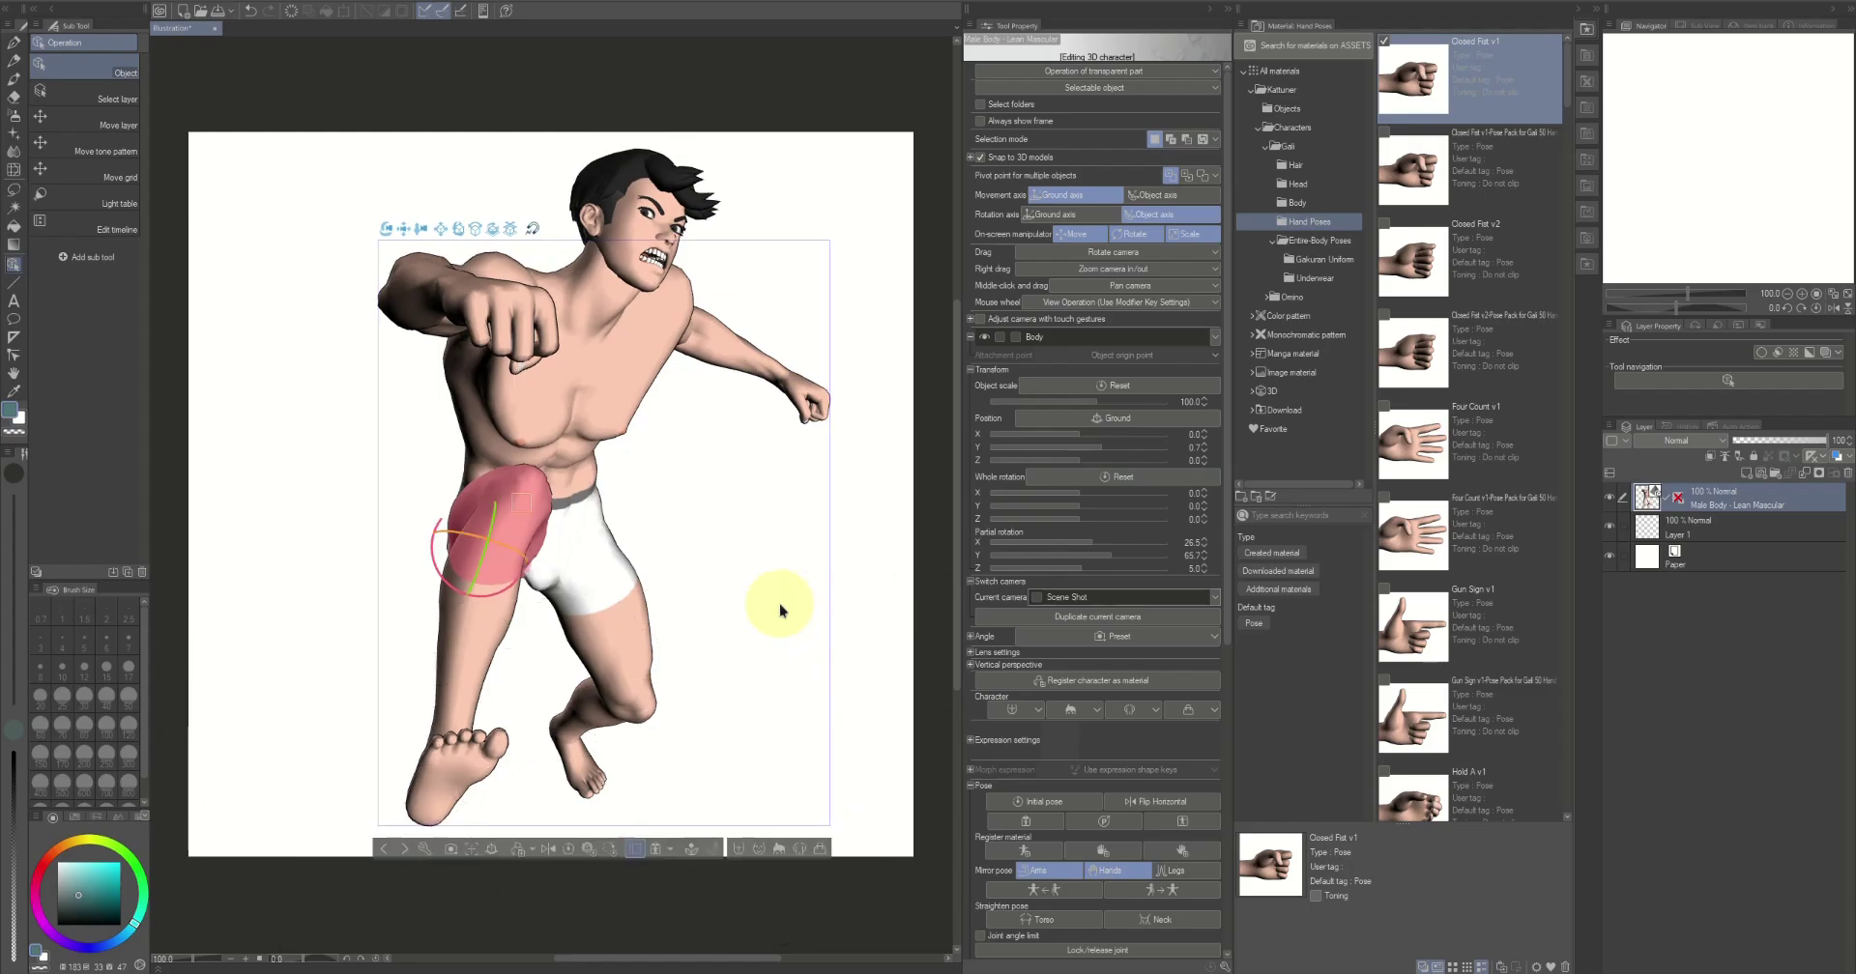
{"action": "scroll", "coordinate": [779, 607], "scroll_direction": "up", "scroll_amount": 3}
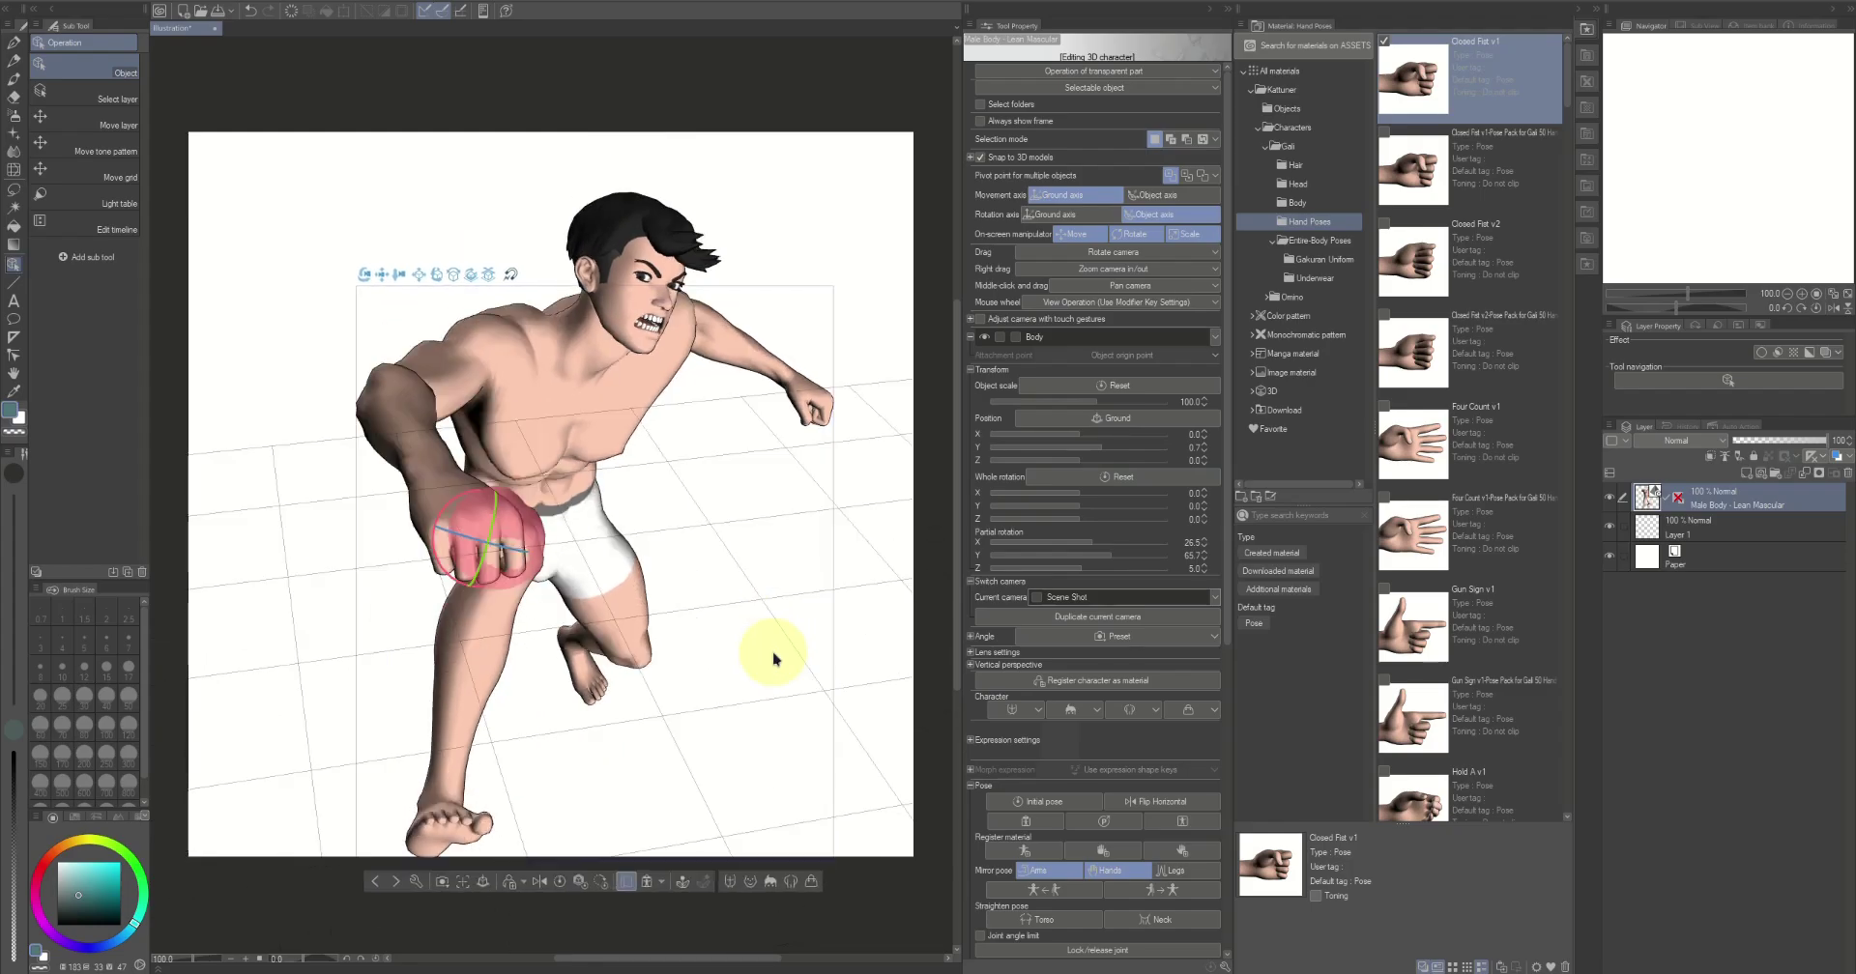
{"action": "left_click_drag", "start_coordinate": [767, 600], "coordinate": [911, 619]}
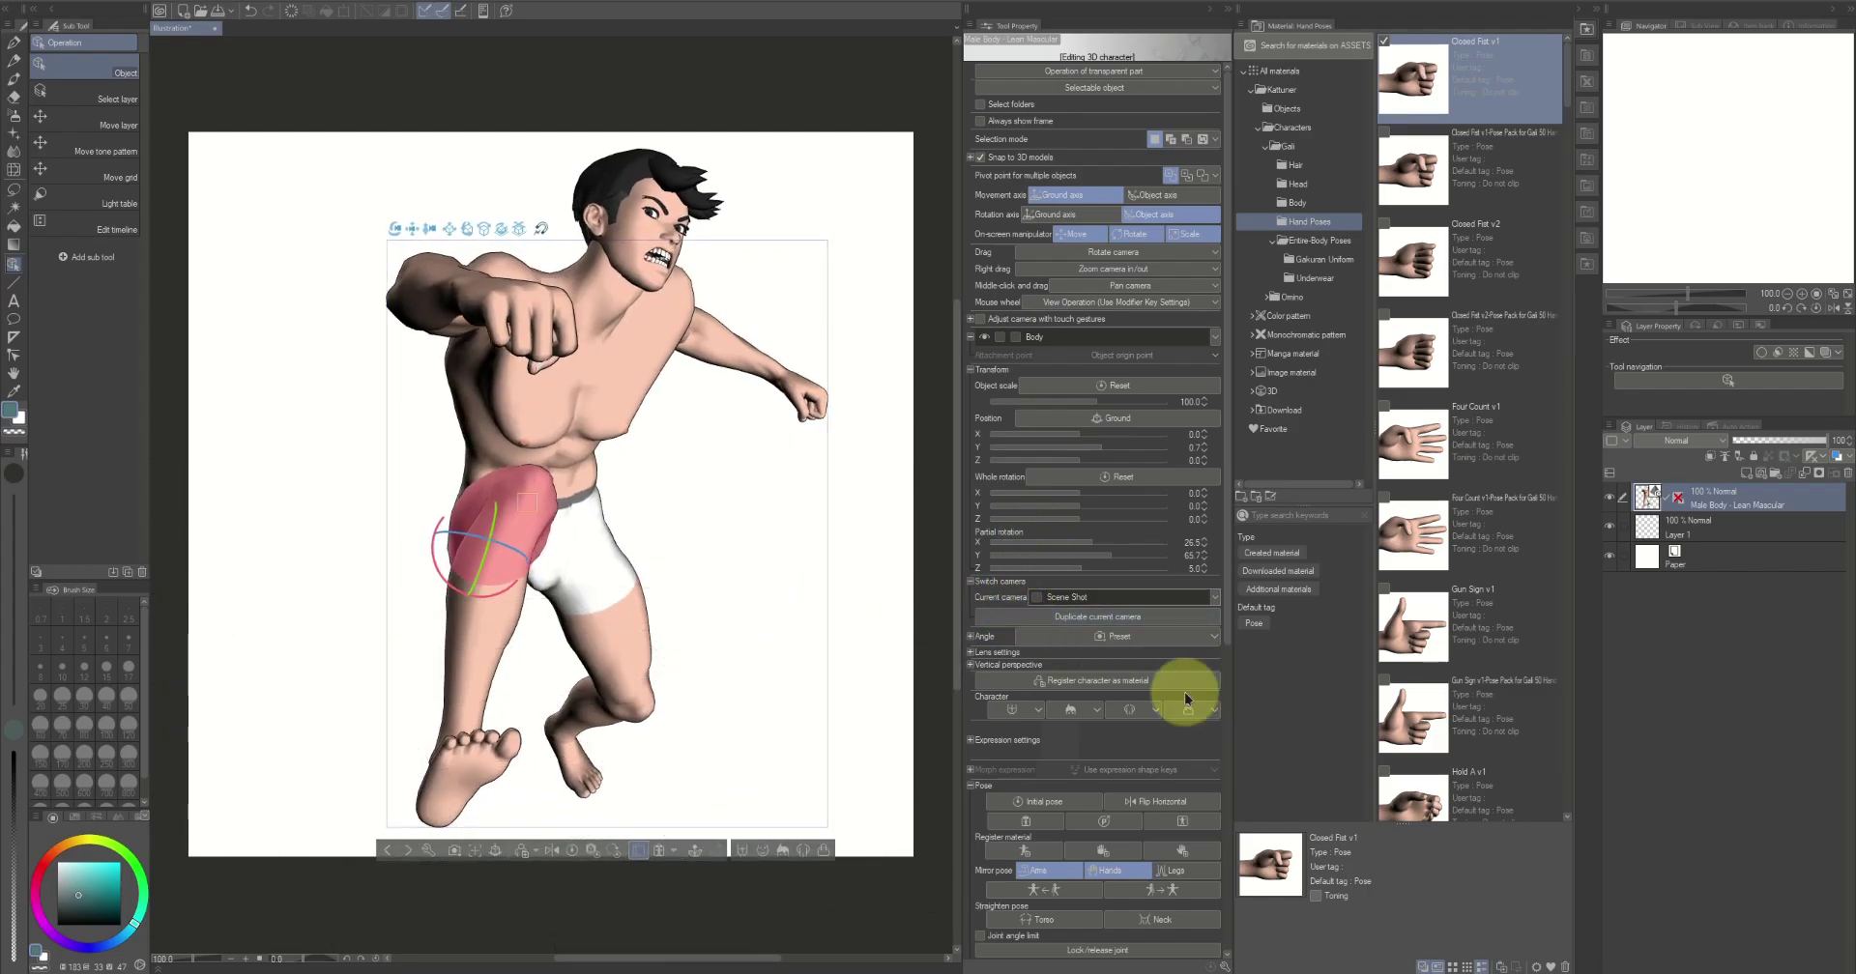
Raise the Manga Perspective strength to about 0.74 and slightly adjust the Scene Shot camera angle
{"action": "scroll", "coordinate": [1185, 692], "scroll_direction": "down", "scroll_amount": 5}
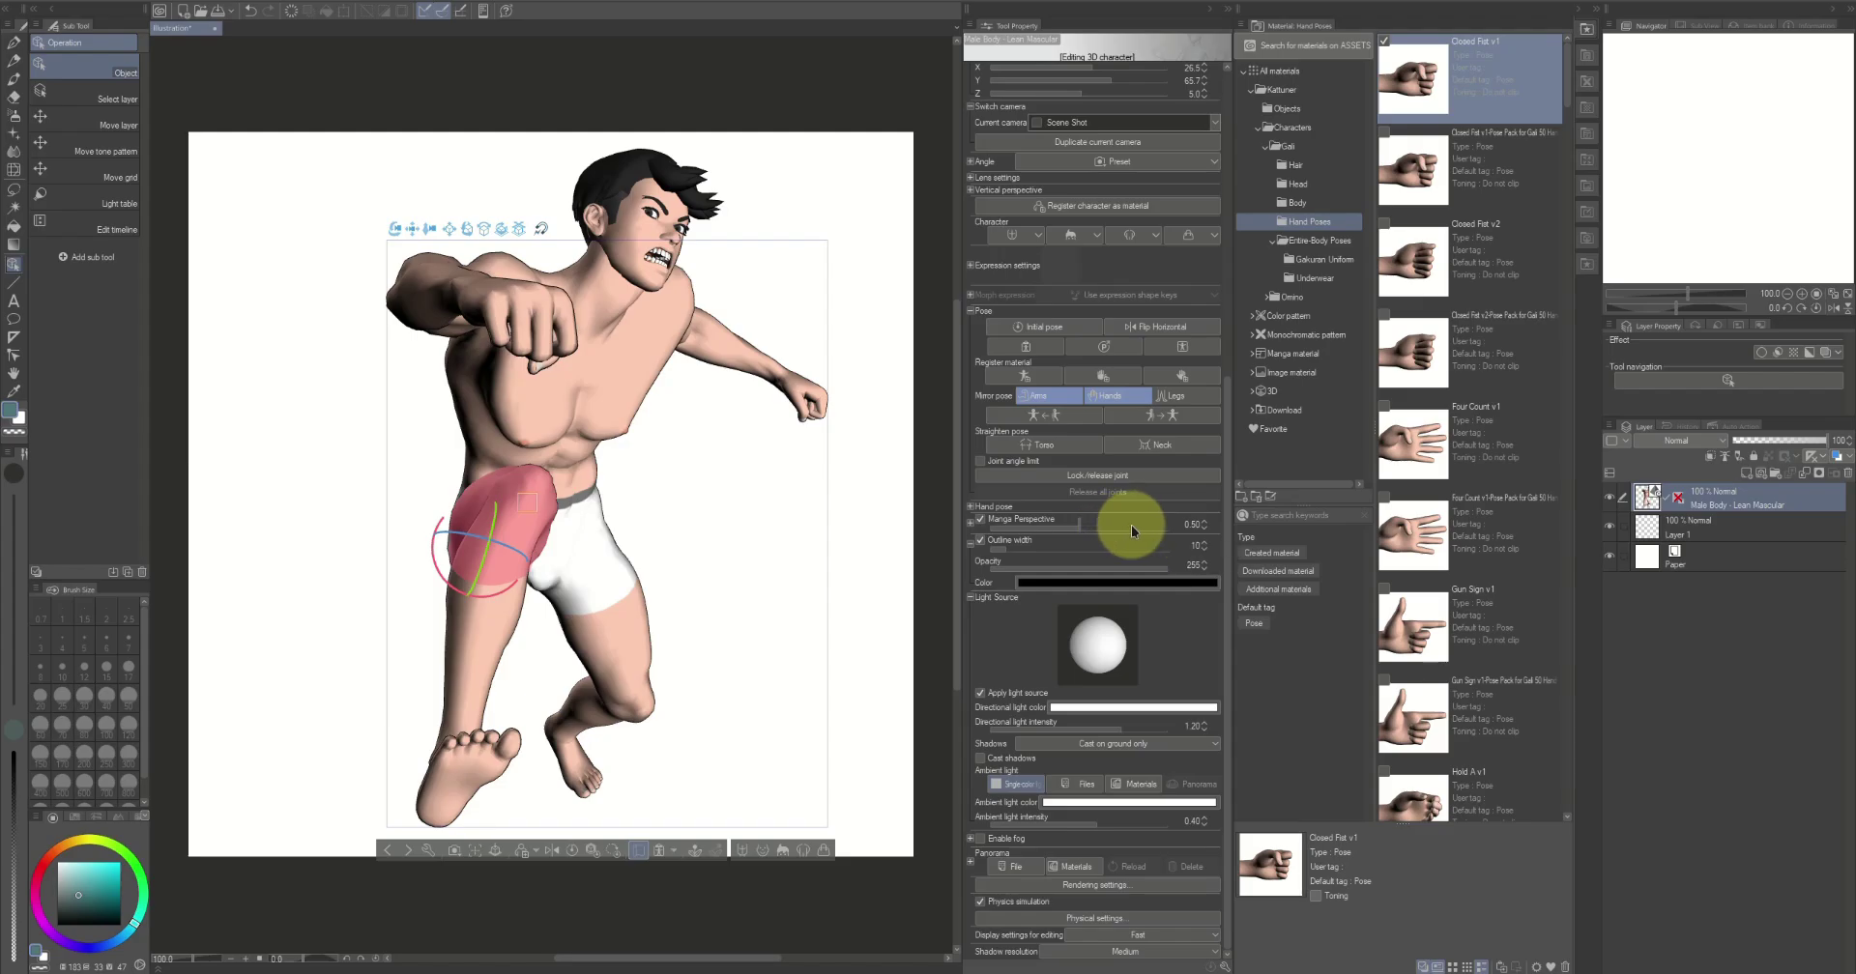
{"action": "left_click_drag", "start_coordinate": [1130, 524], "coordinate": [1127, 529]}
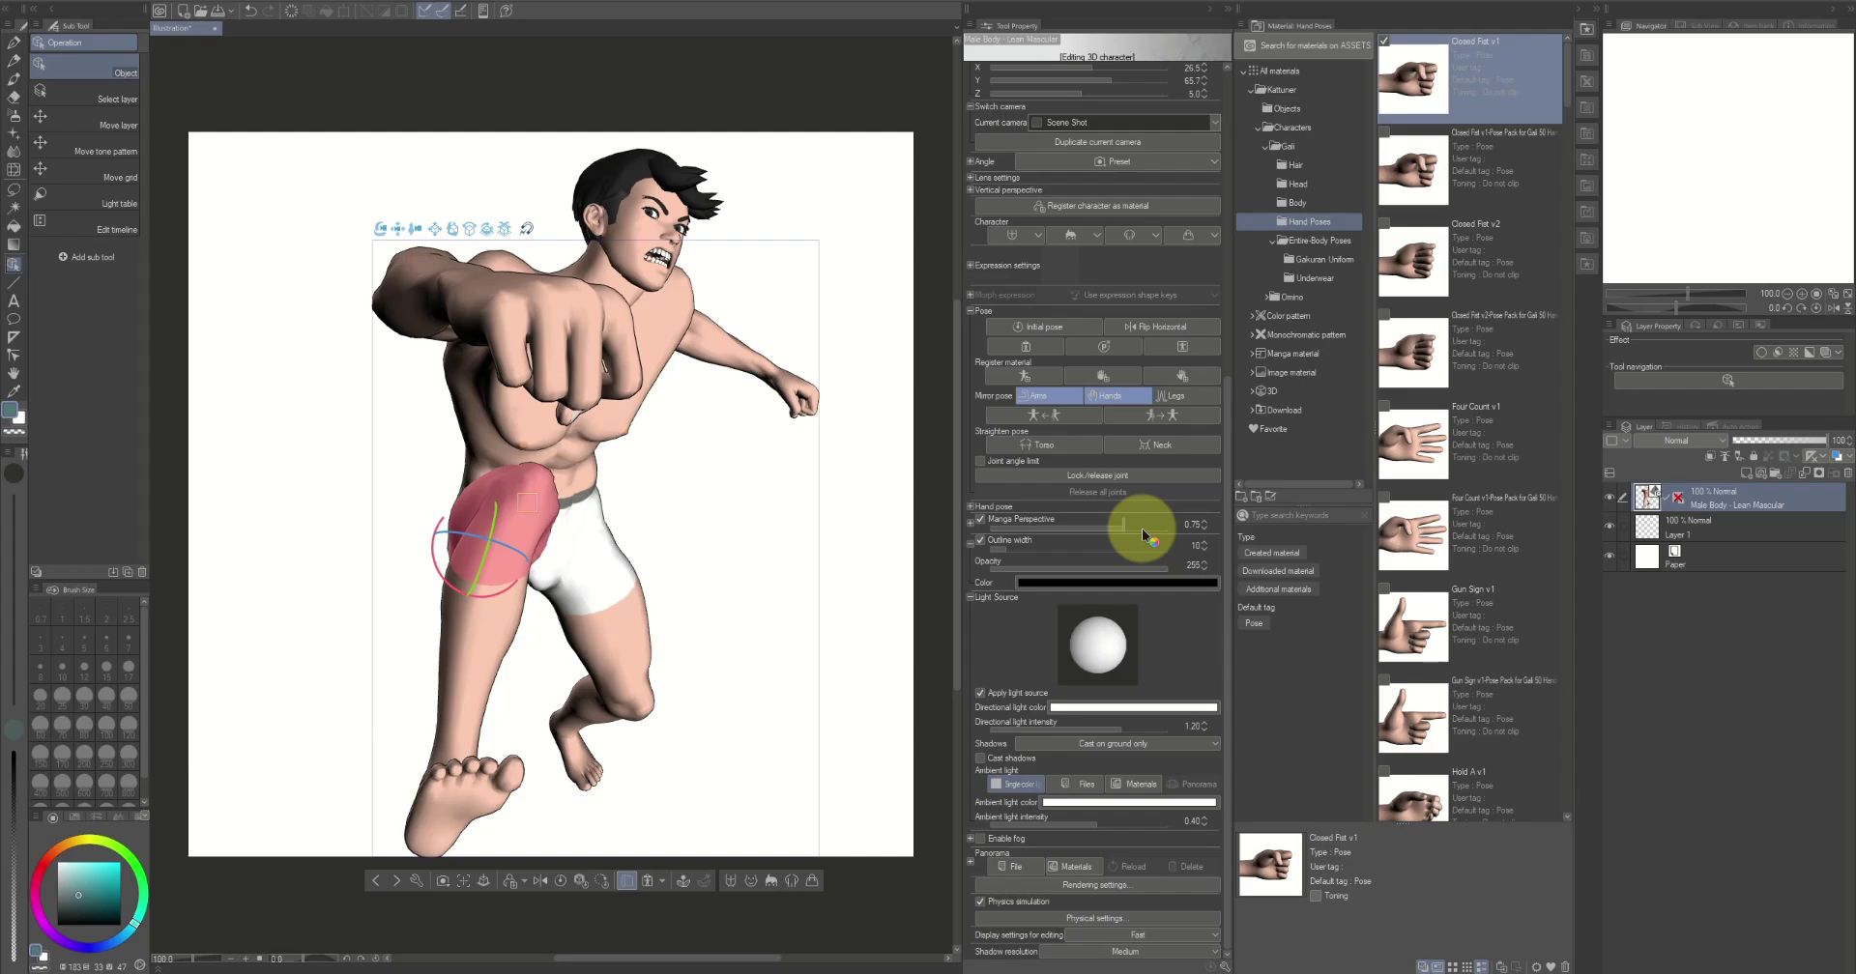
{"action": "left_click_drag", "start_coordinate": [1140, 528], "coordinate": [1119, 528]}
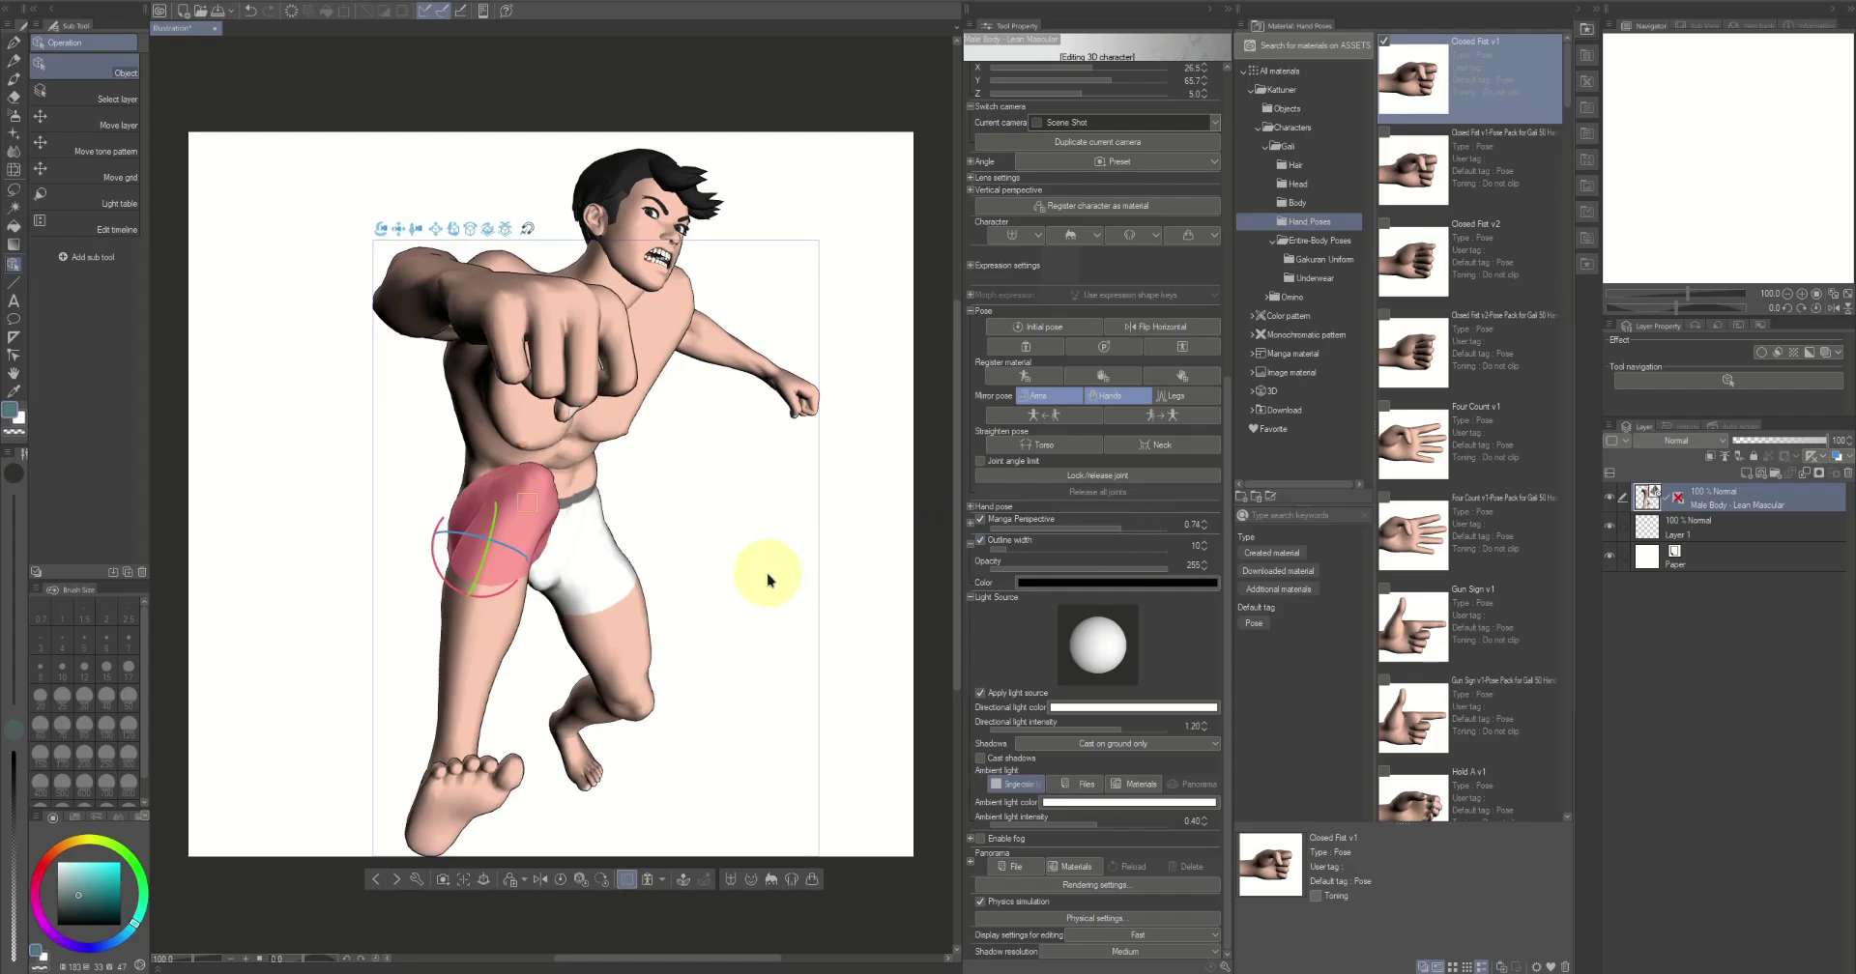
{"action": "left_click_drag", "start_coordinate": [763, 580], "coordinate": [797, 566]}
{"action": "scroll", "coordinate": [1088, 468], "scroll_direction": "up", "scroll_amount": 5}
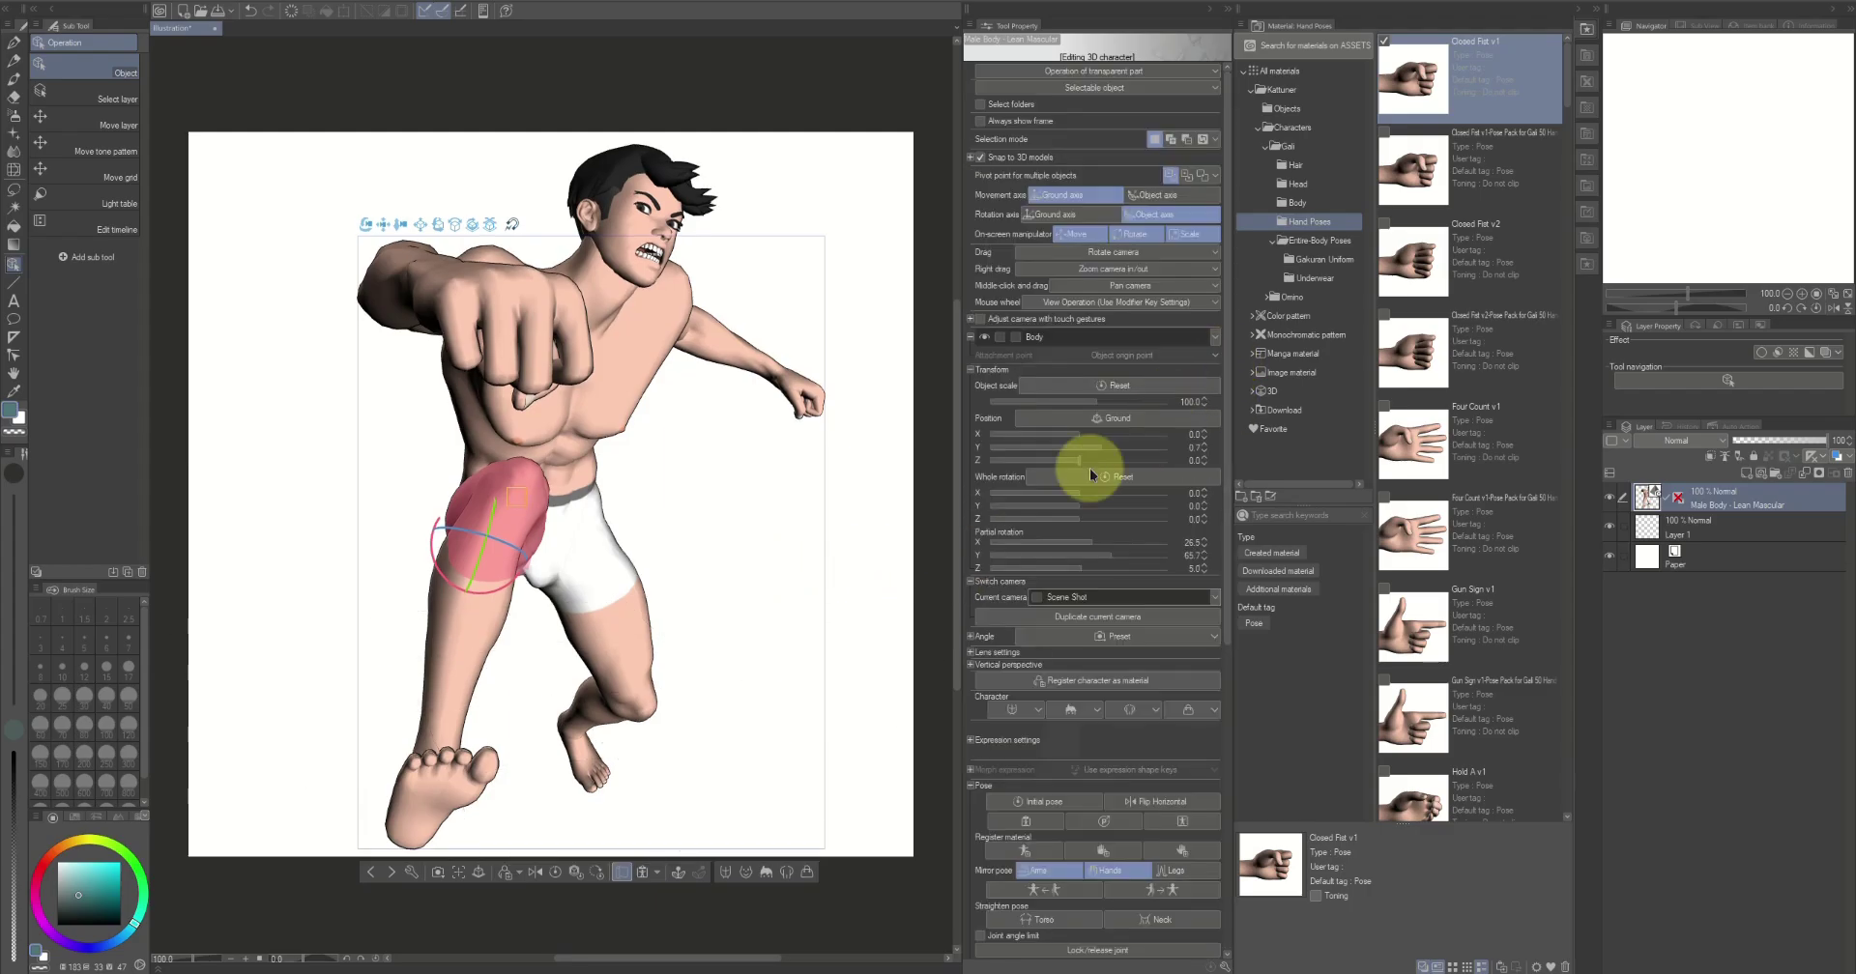
Switch to the Navigation camera, turn the view around the punching figure to a side angle, and open the all sides view
{"action": "left_click", "coordinate": [1208, 597]}
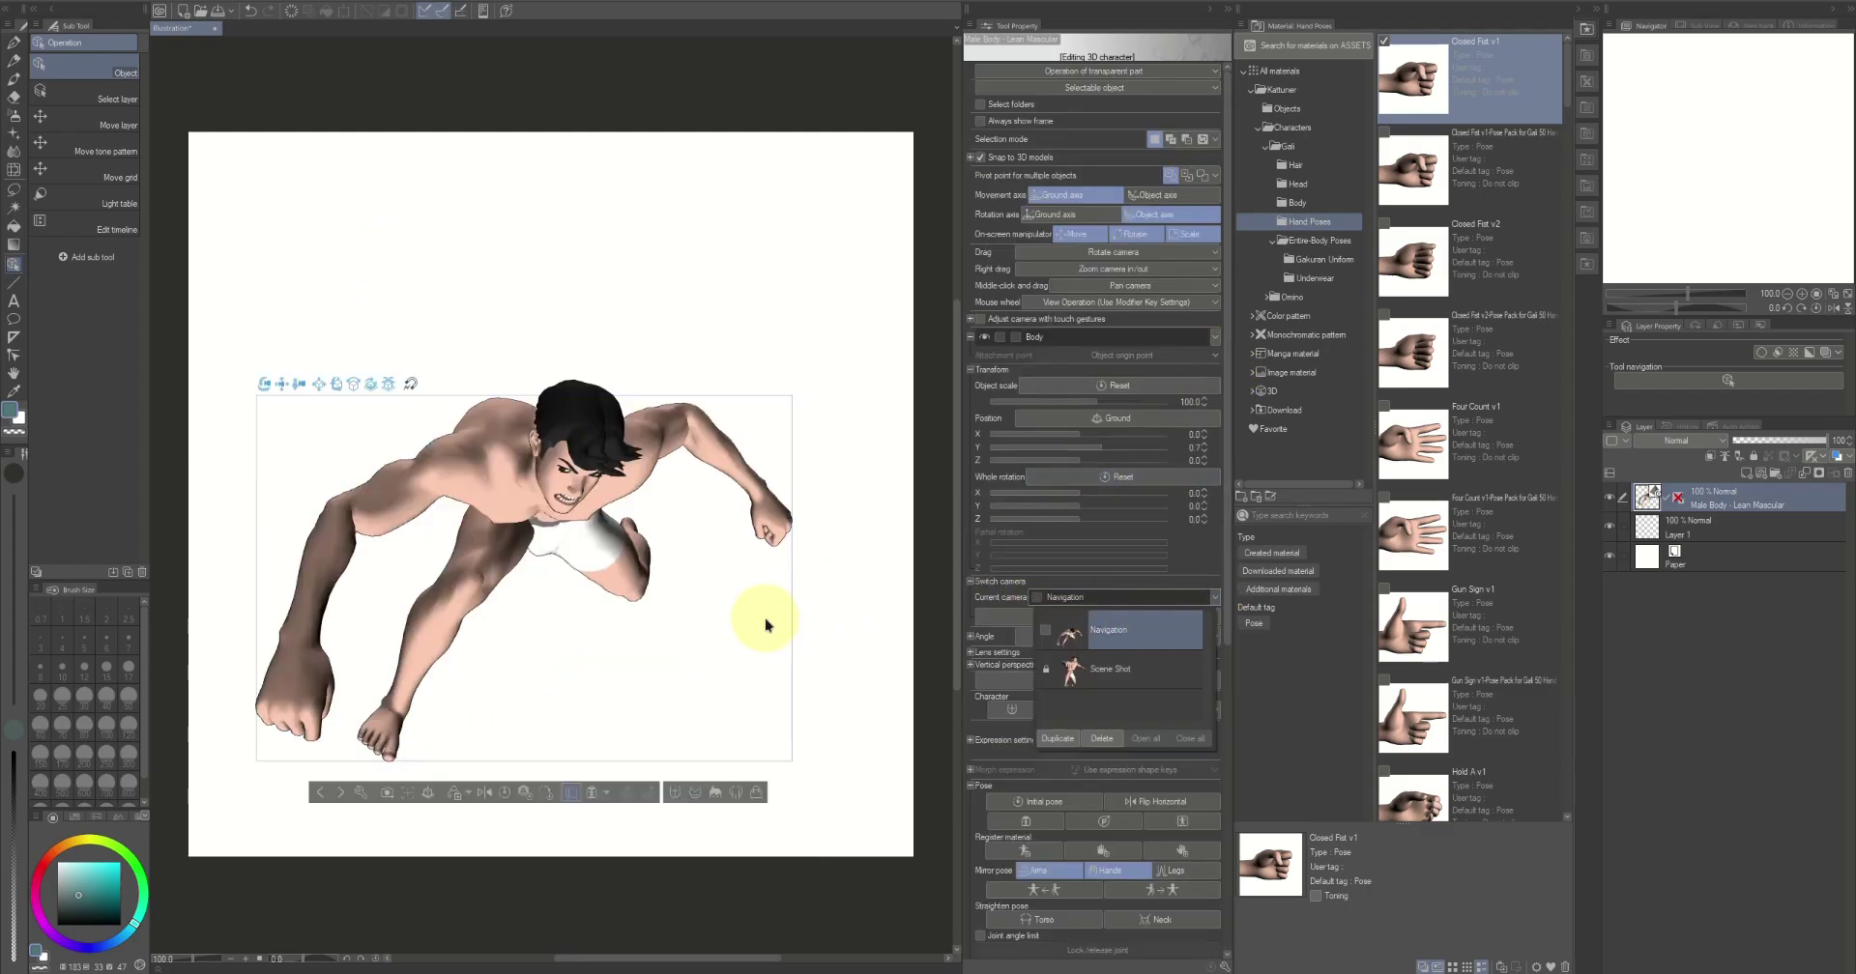
{"action": "left_click", "coordinate": [758, 631]}
{"action": "left_click_drag", "start_coordinate": [646, 638], "coordinate": [743, 465]}
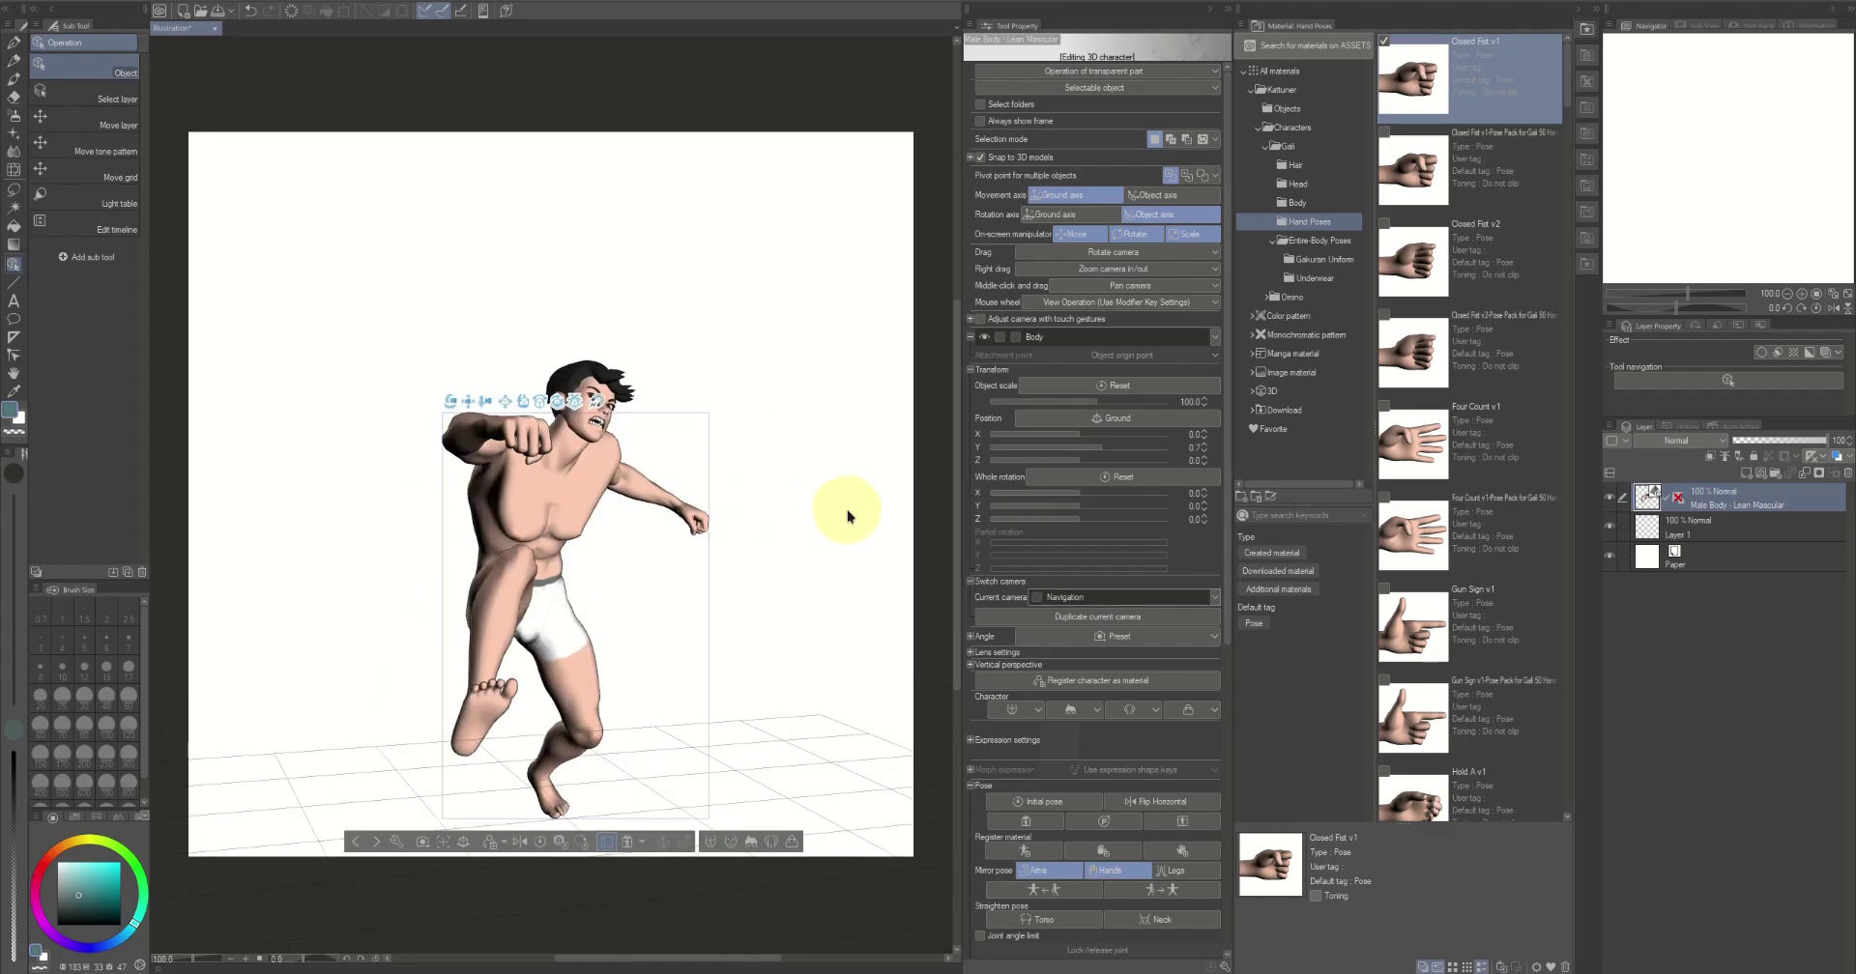
{"action": "left_click_drag", "start_coordinate": [849, 509], "coordinate": [523, 485]}
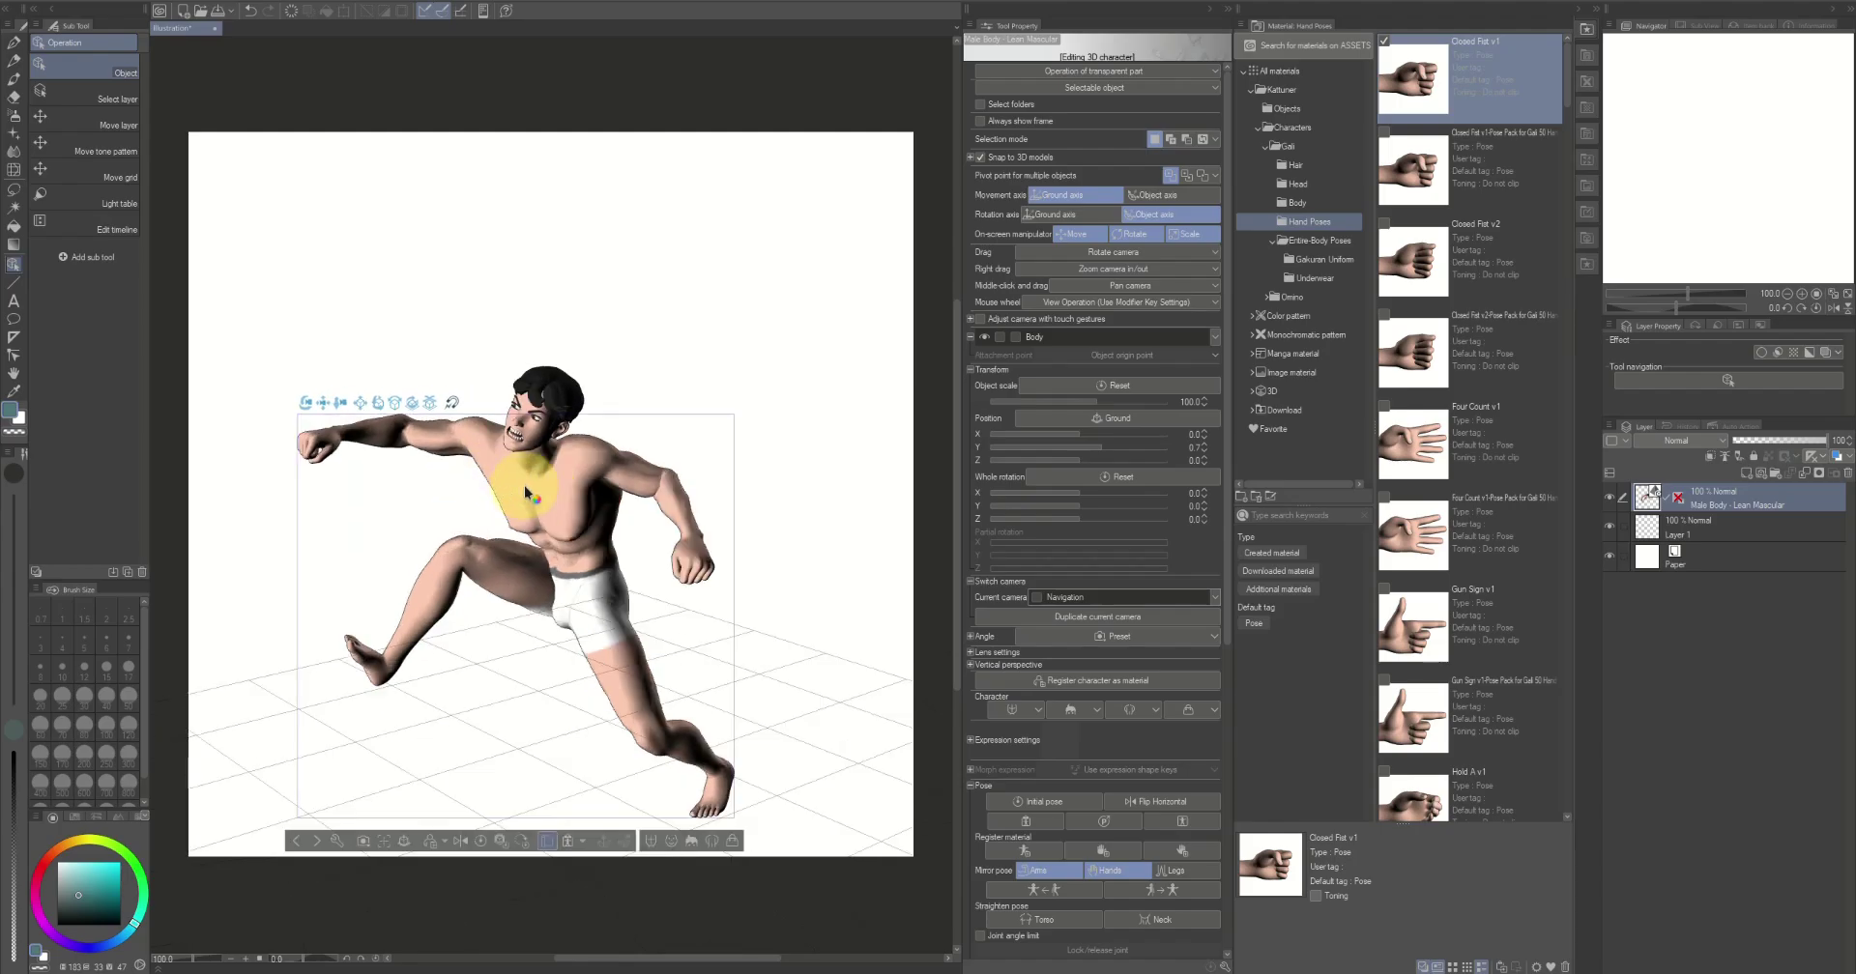
{"action": "left_click", "coordinate": [159, 969]}
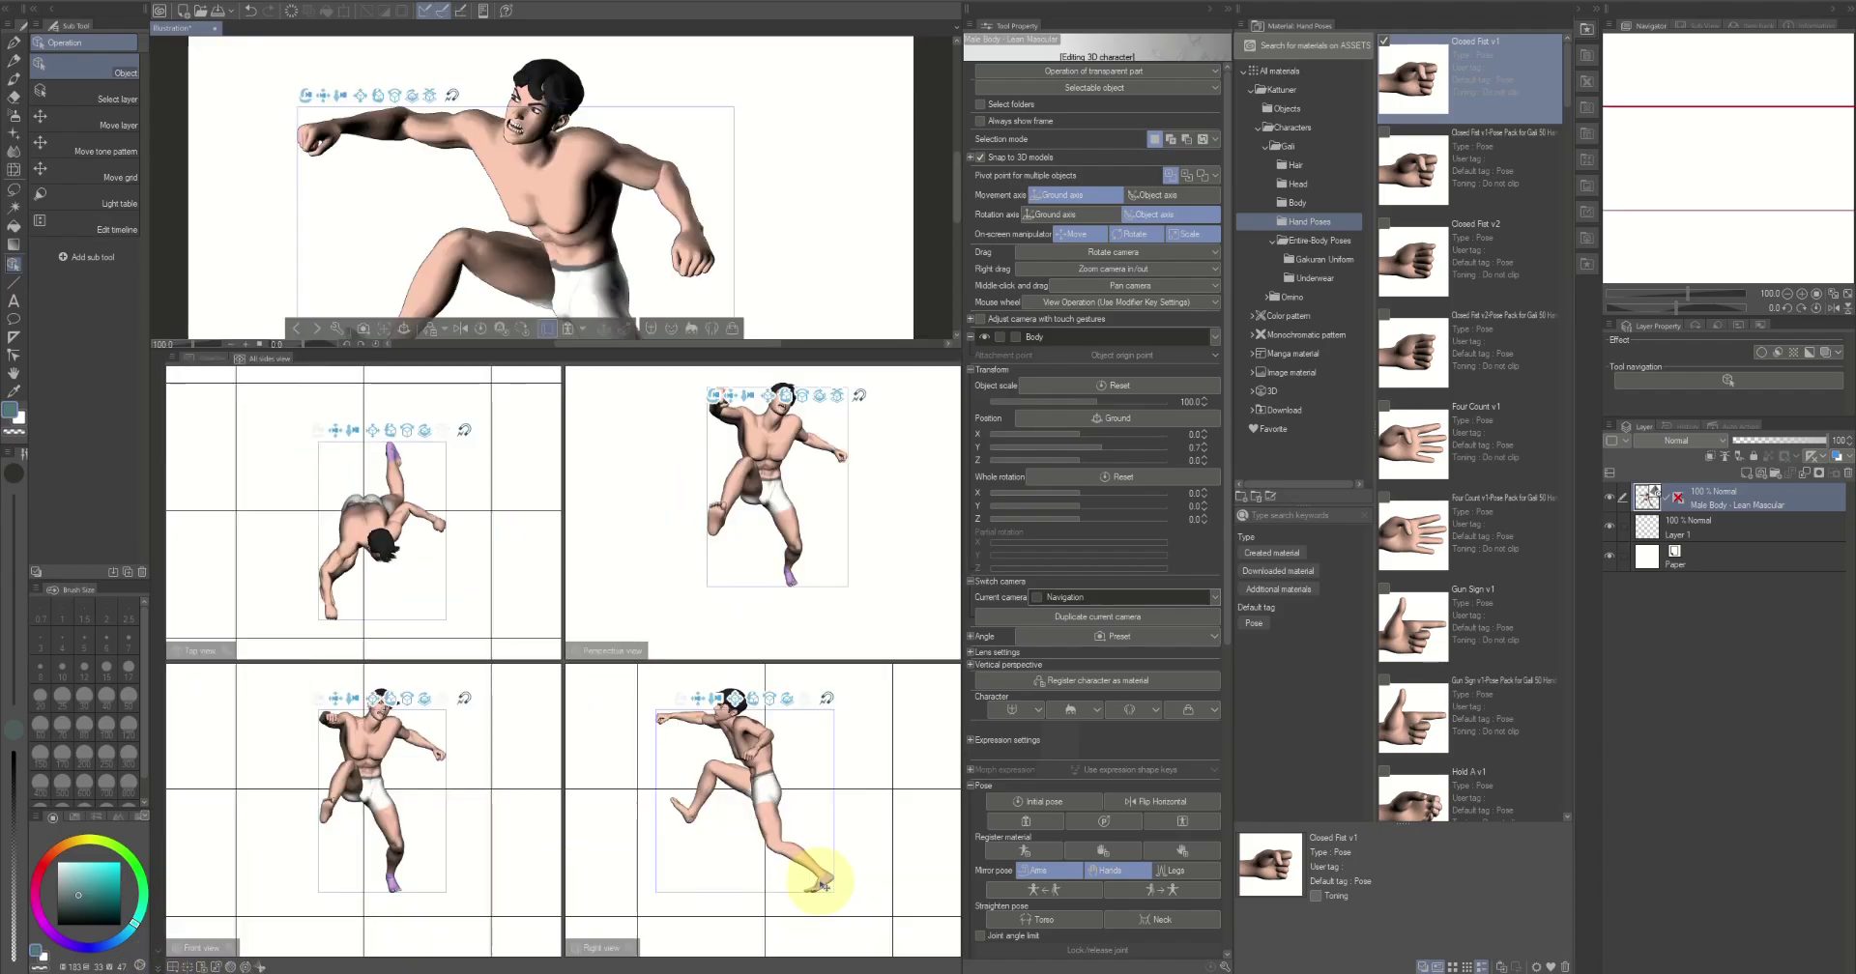
In the right view, raise the trailing left foot and shift it slightly backward to bend the knee, then close the all sides view
{"action": "left_click", "coordinate": [822, 883]}
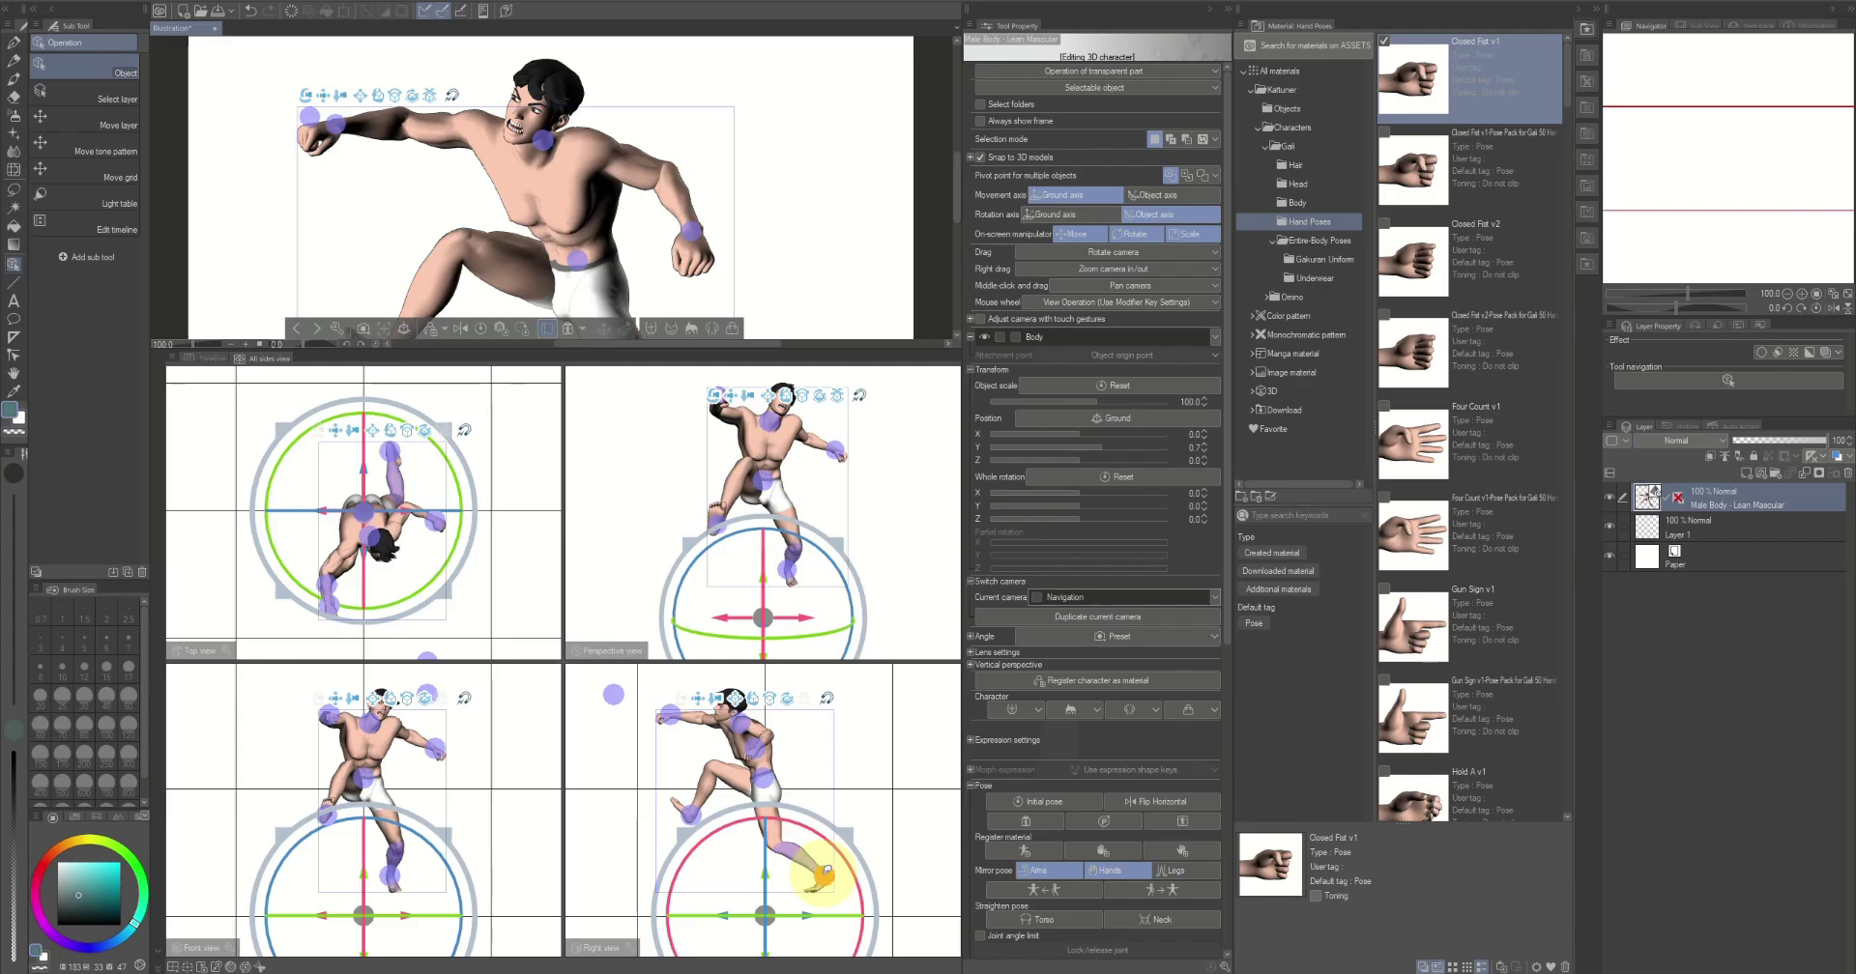
{"action": "left_click", "coordinate": [824, 873]}
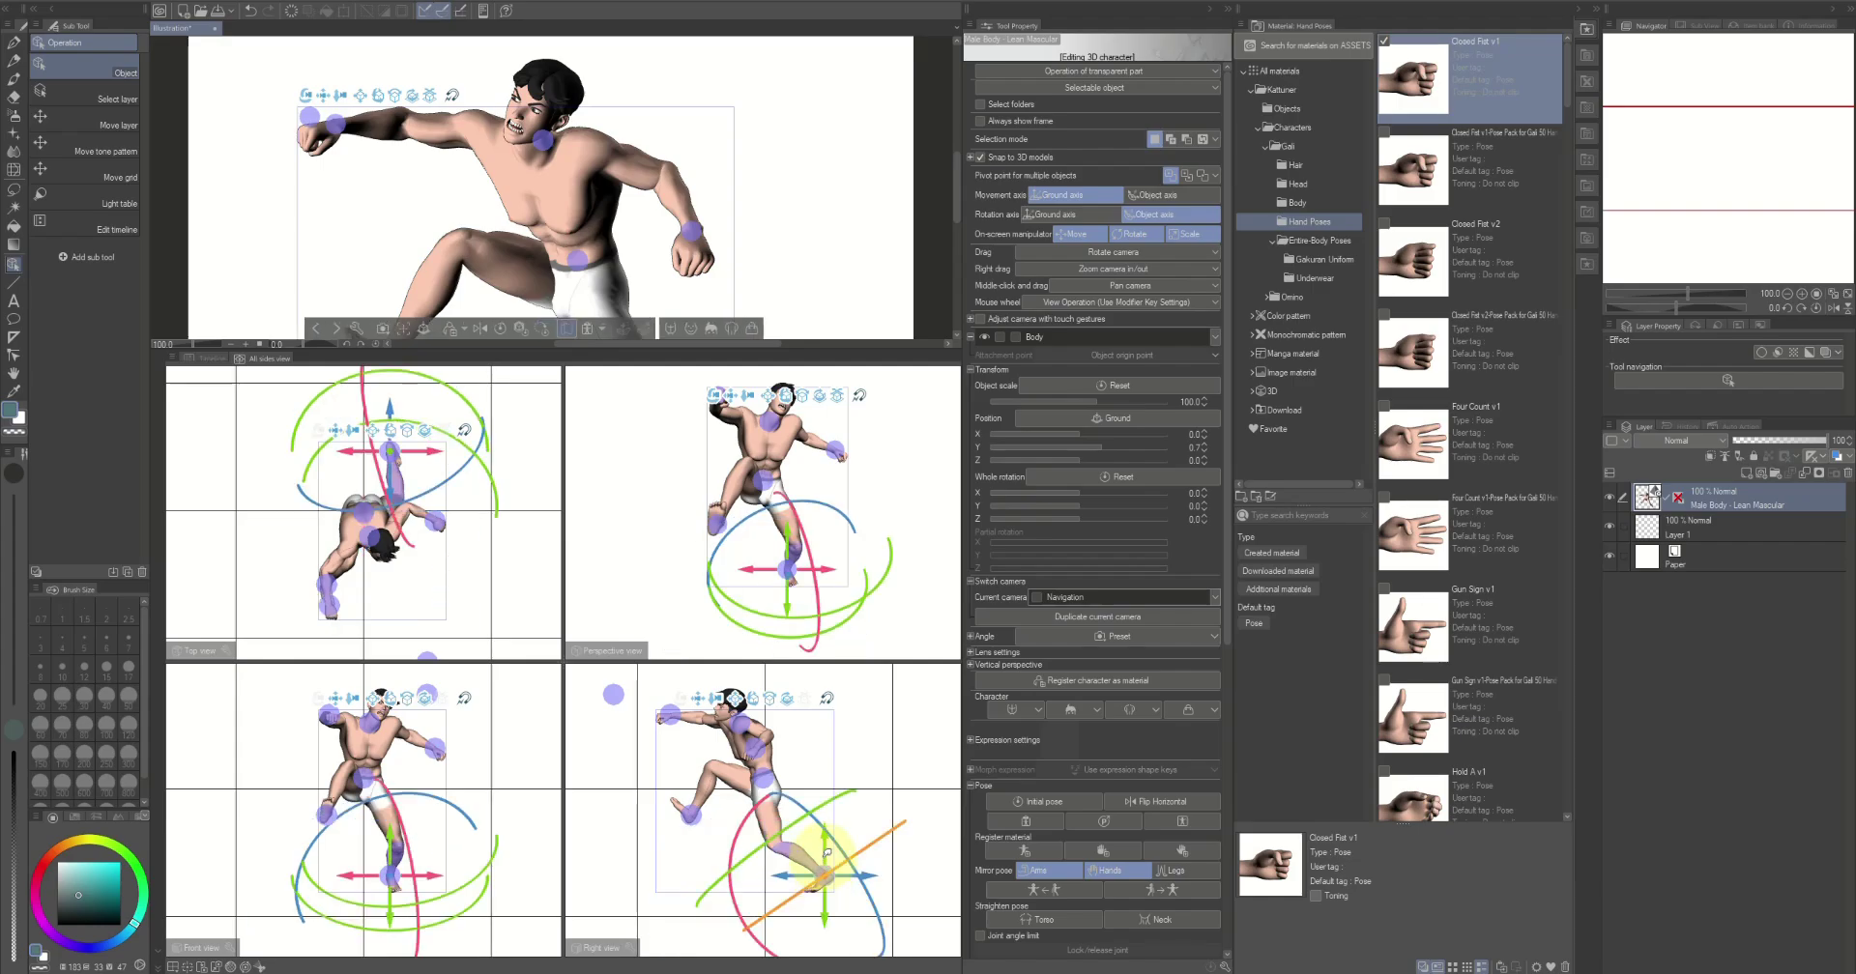
{"action": "left_click_drag", "start_coordinate": [826, 840], "coordinate": [816, 832]}
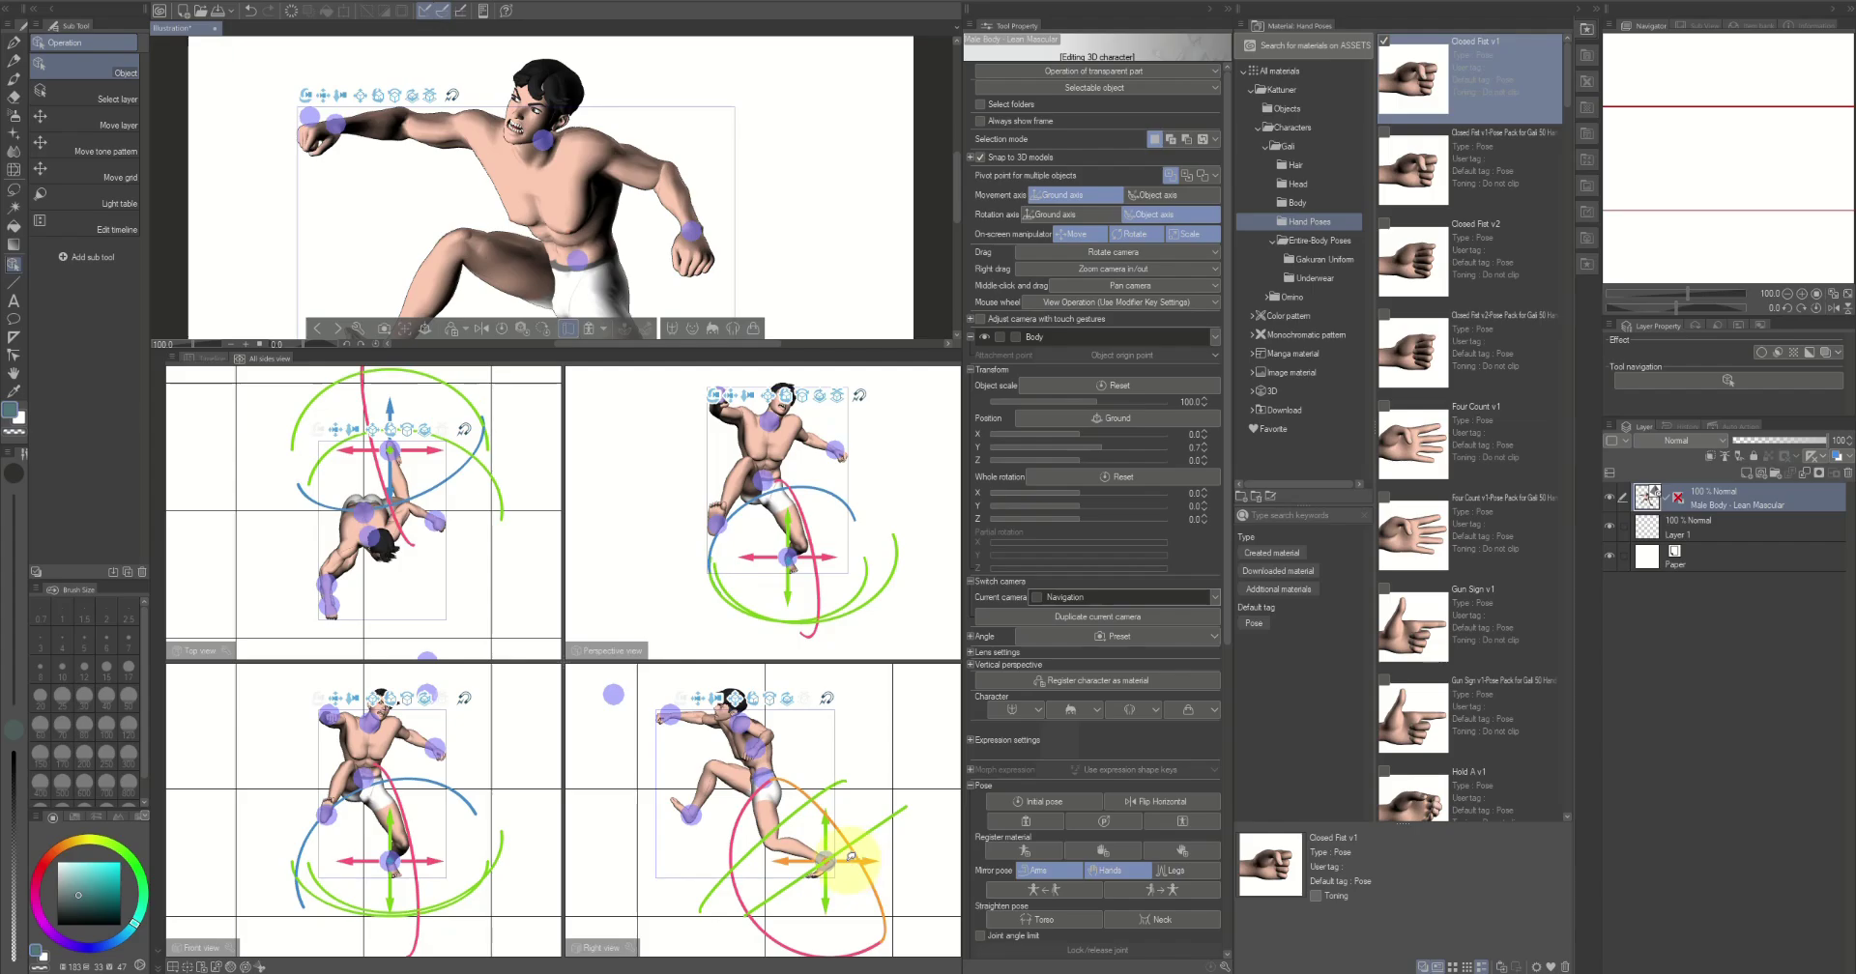
{"action": "mouse_move", "coordinate": [870, 856]}
{"action": "left_mouse_down"}
{"action": "mouse_move", "coordinate": [851, 856]}
{"action": "mouse_move", "coordinate": [878, 857]}
{"action": "left_mouse_up"}
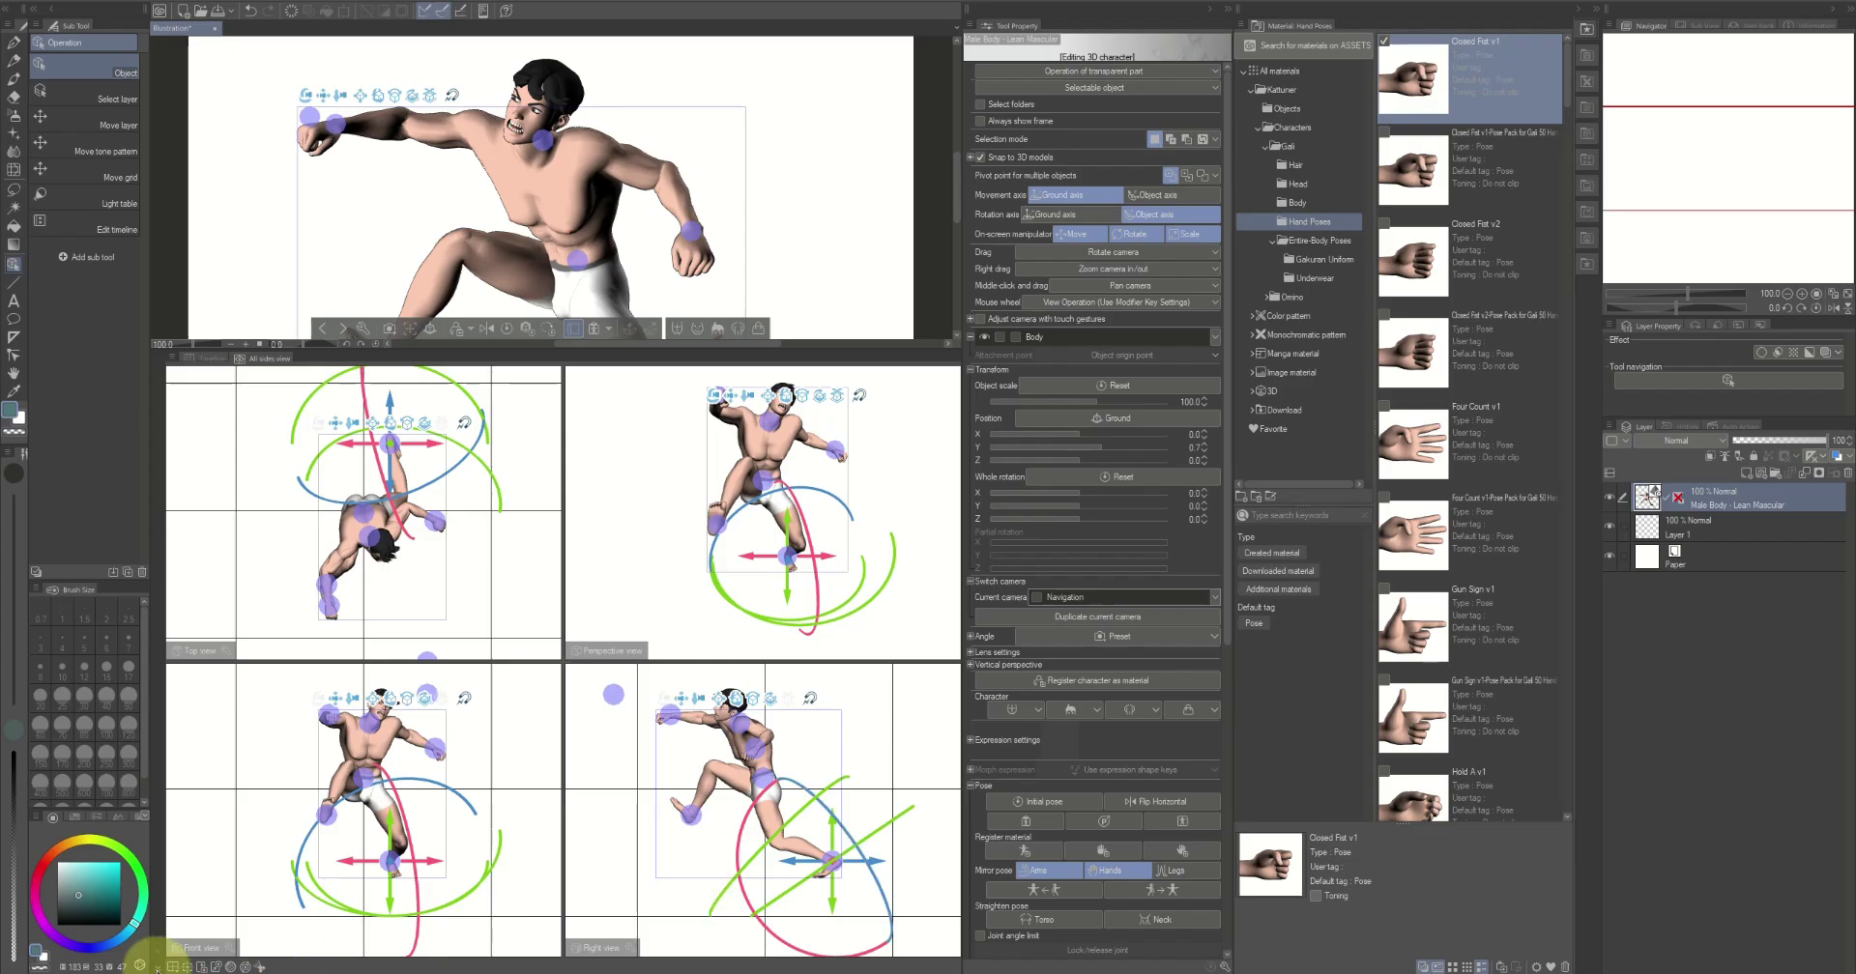
{"action": "left_click", "coordinate": [158, 967]}
Switch the current camera back to Scene Shot
{"action": "left_click", "coordinate": [1215, 596]}
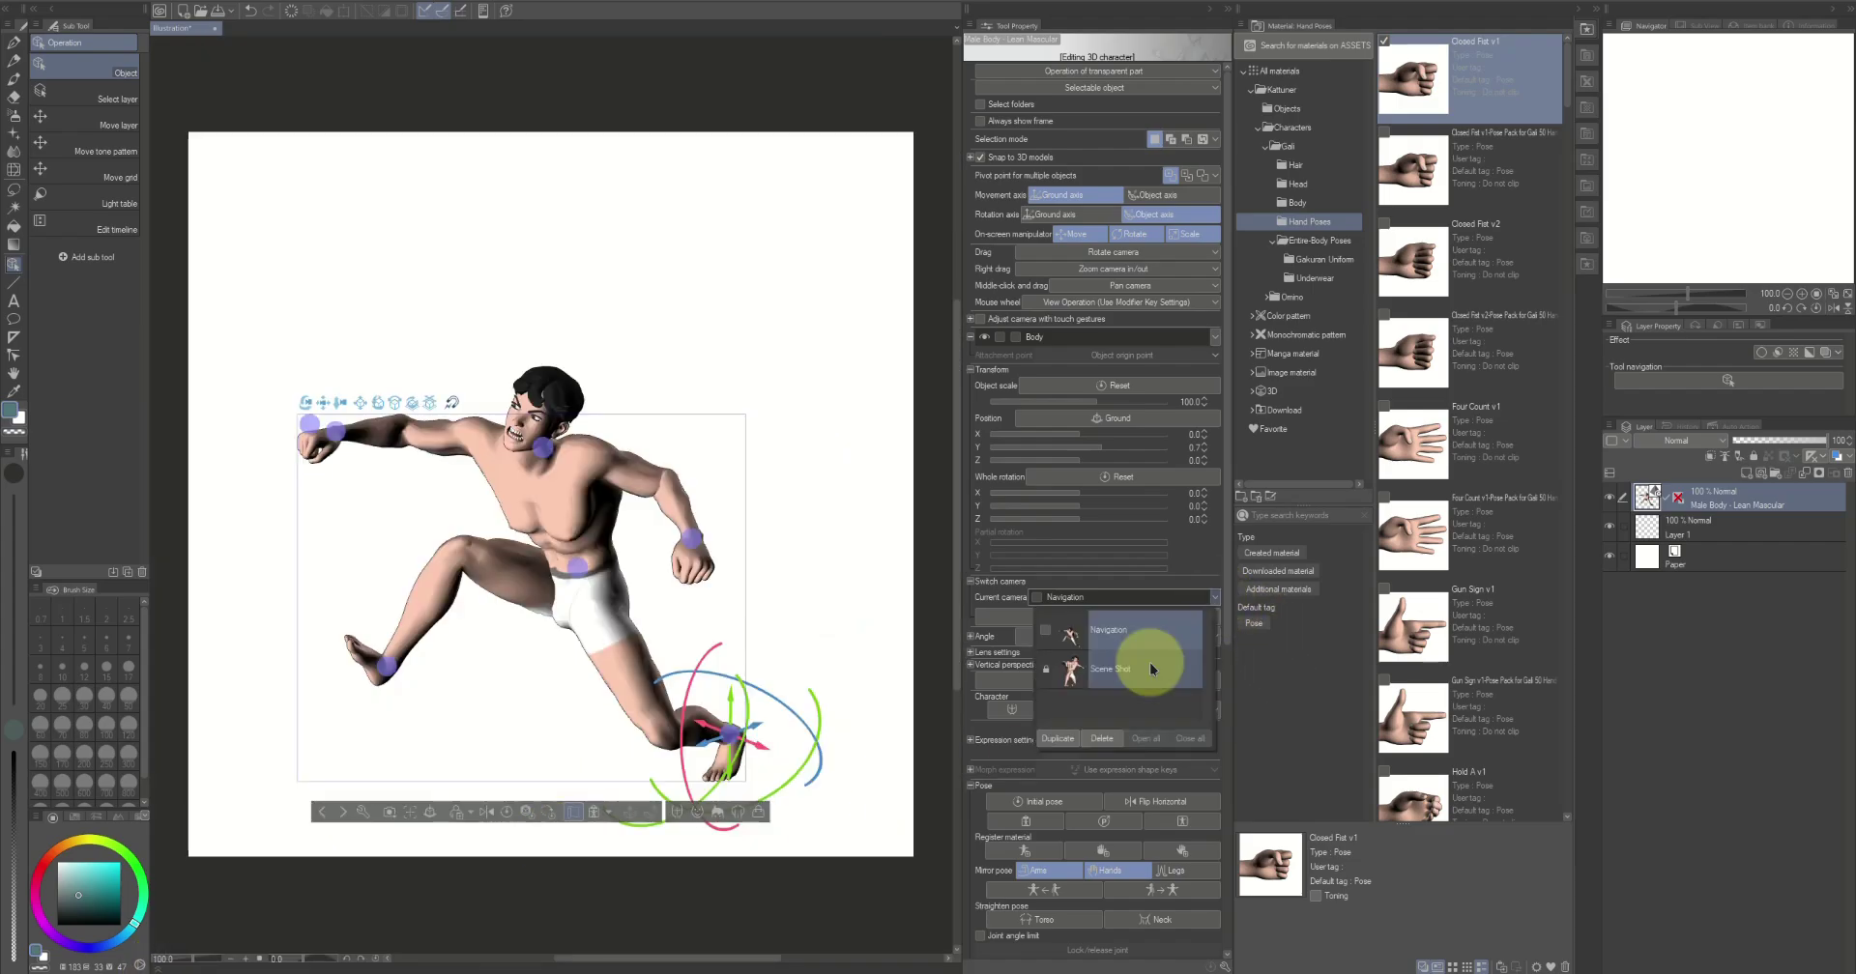
{"action": "left_click", "coordinate": [1150, 667]}
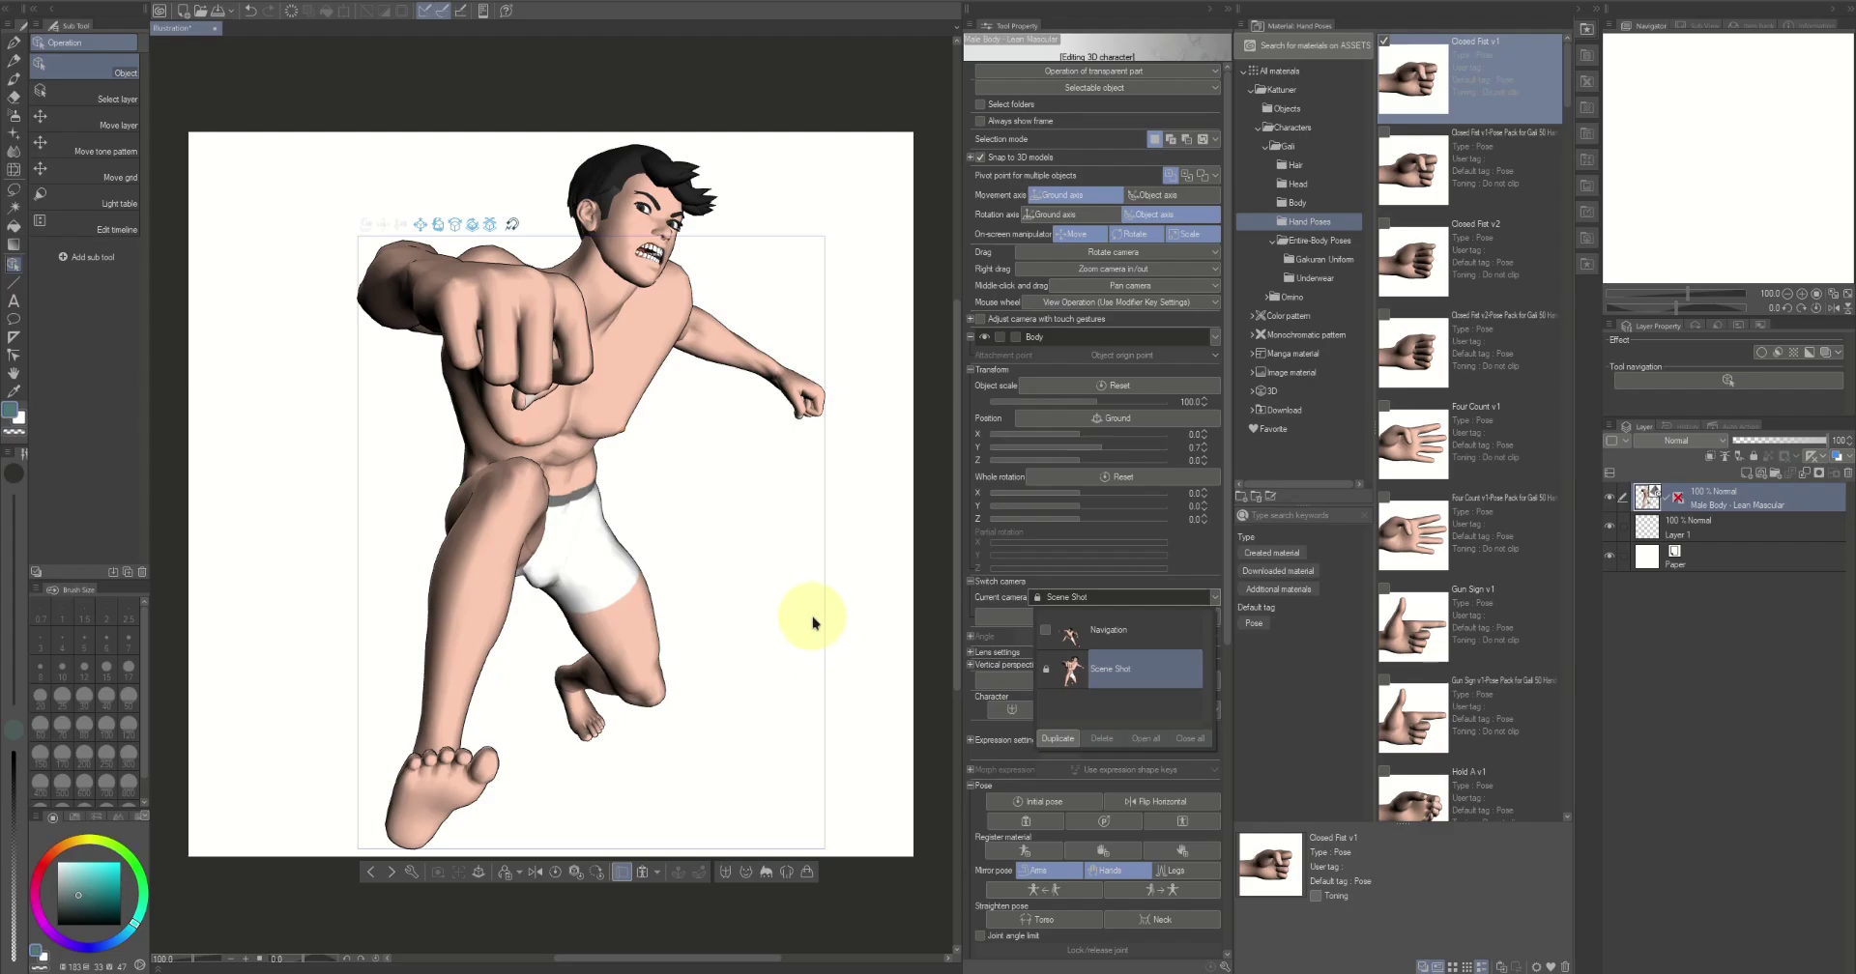
{"action": "left_click", "coordinate": [778, 613]}
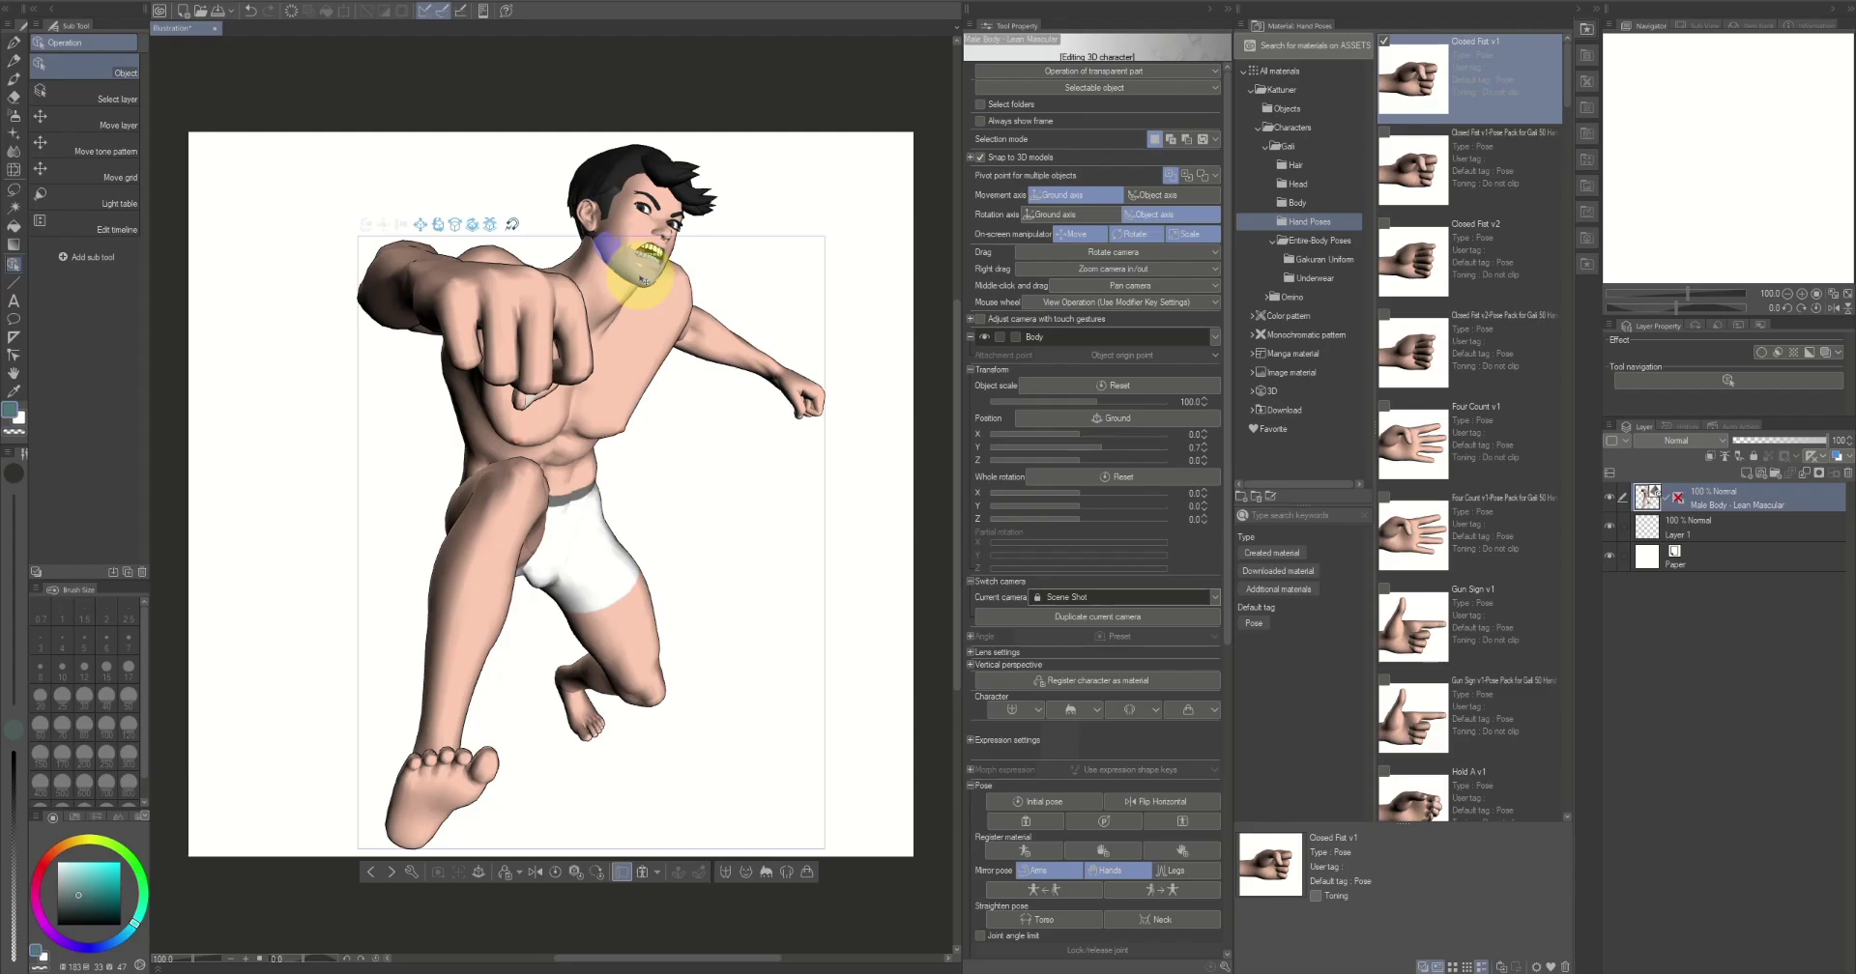
Rotate the jaw of the head model downward to open the shouting mouth wider, and select Layer 1
{"action": "left_click", "coordinate": [644, 280]}
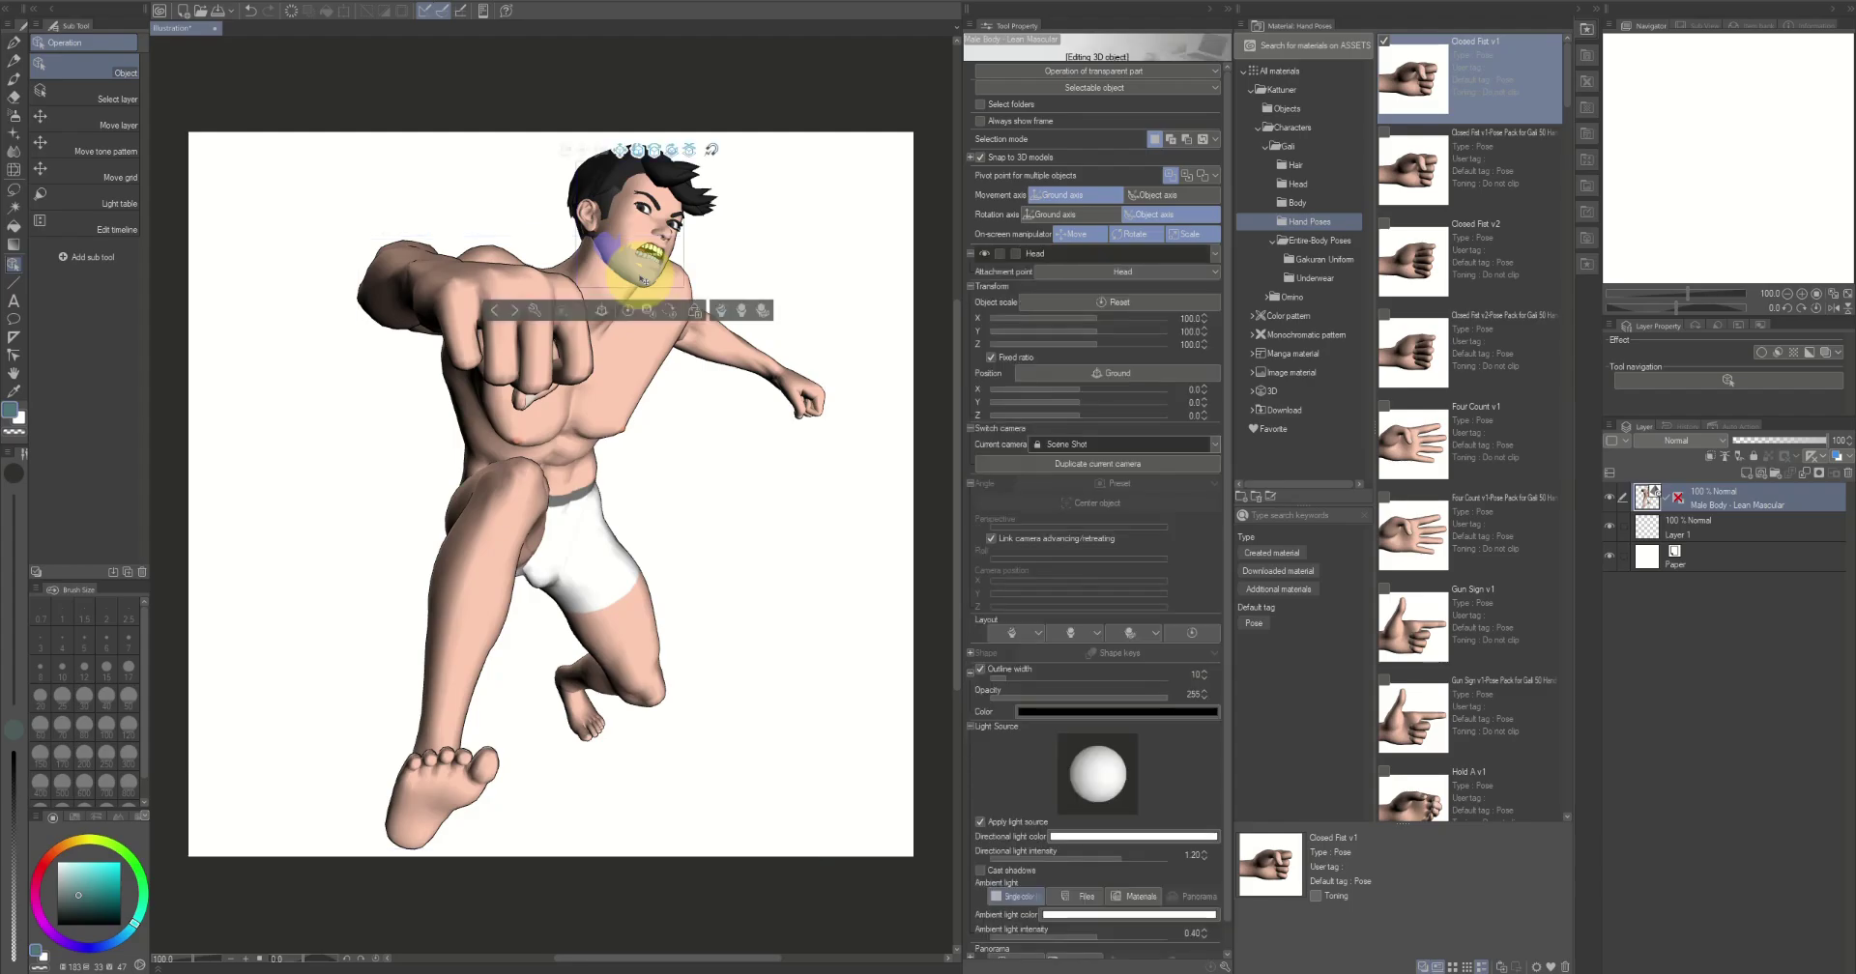
{"action": "left_click", "coordinate": [643, 280]}
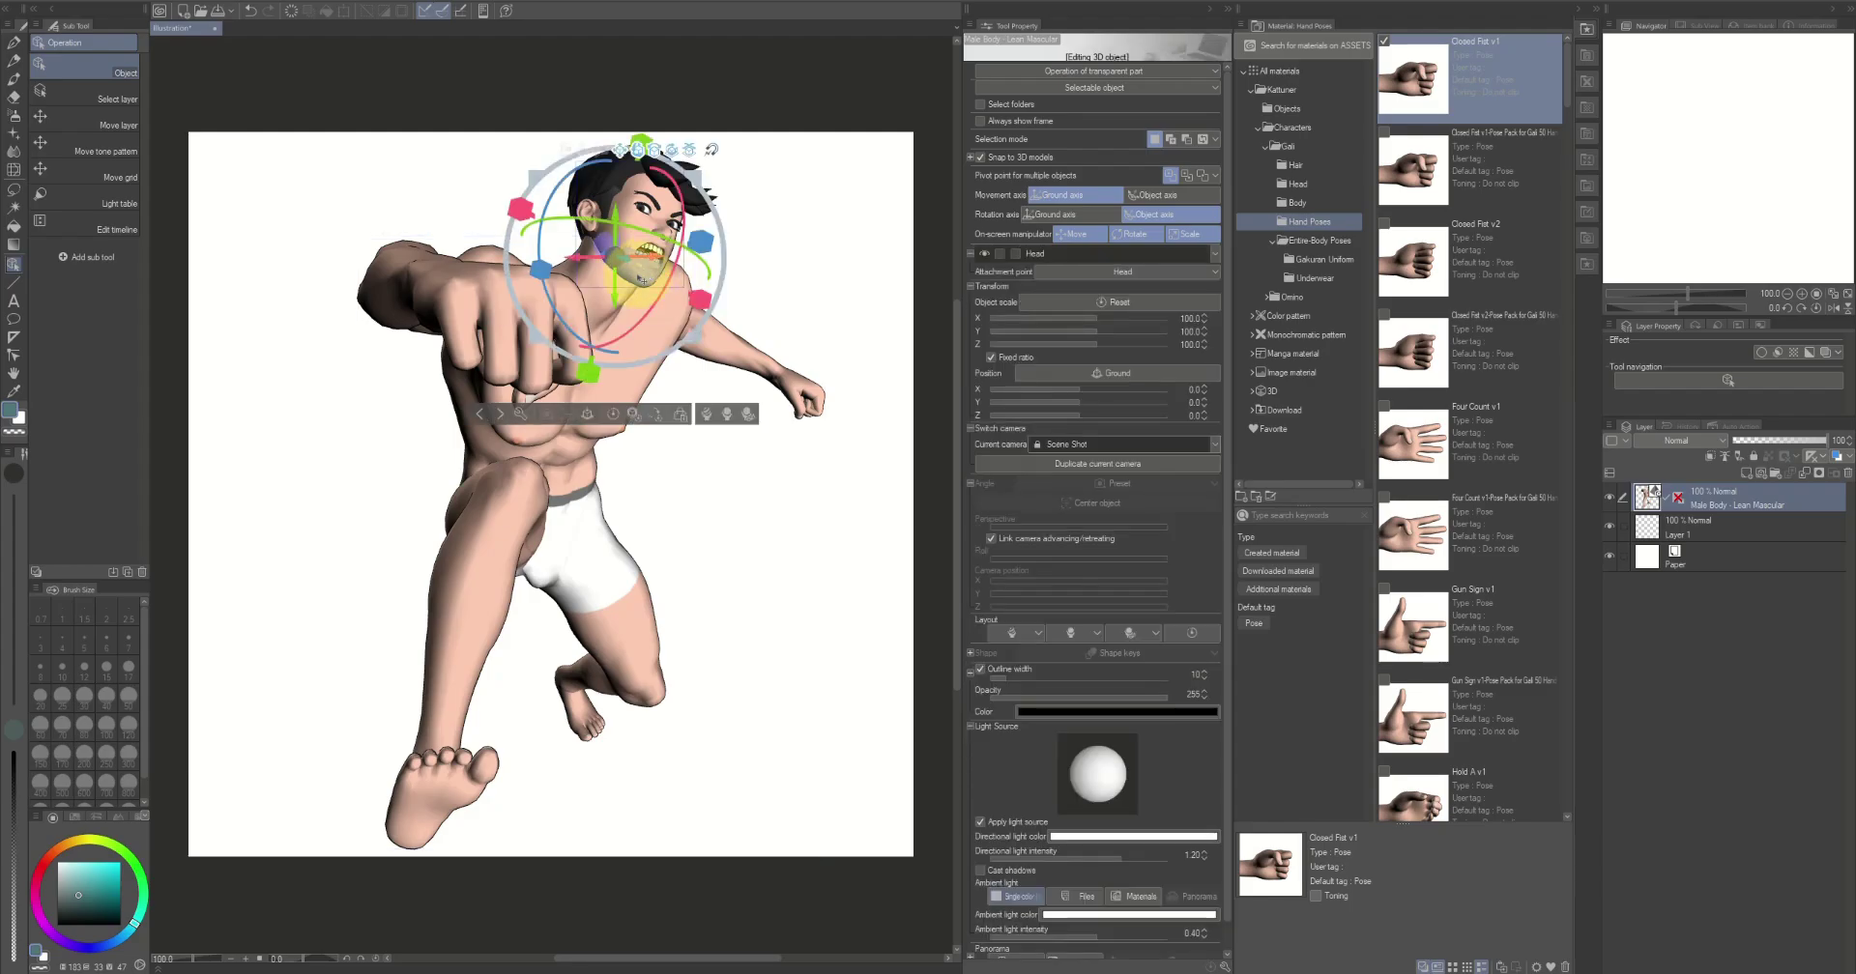
{"action": "left_click", "coordinate": [643, 280]}
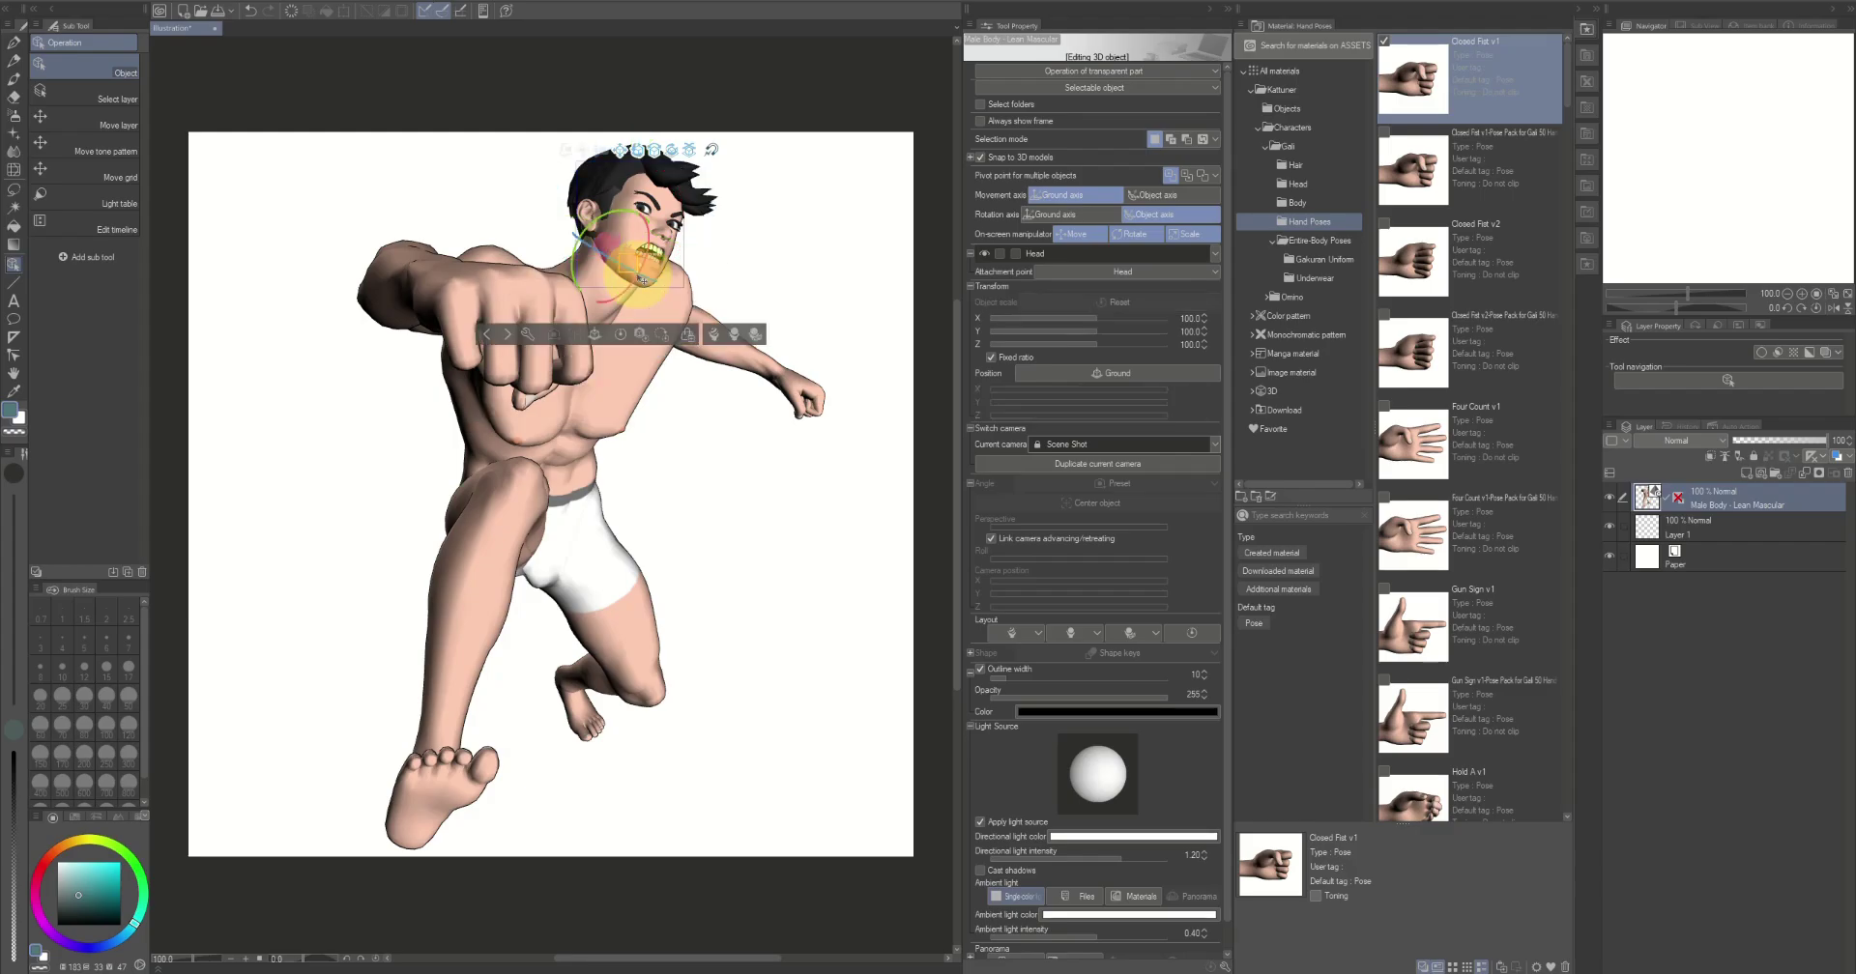
{"action": "left_click_drag", "start_coordinate": [650, 250], "coordinate": [650, 258]}
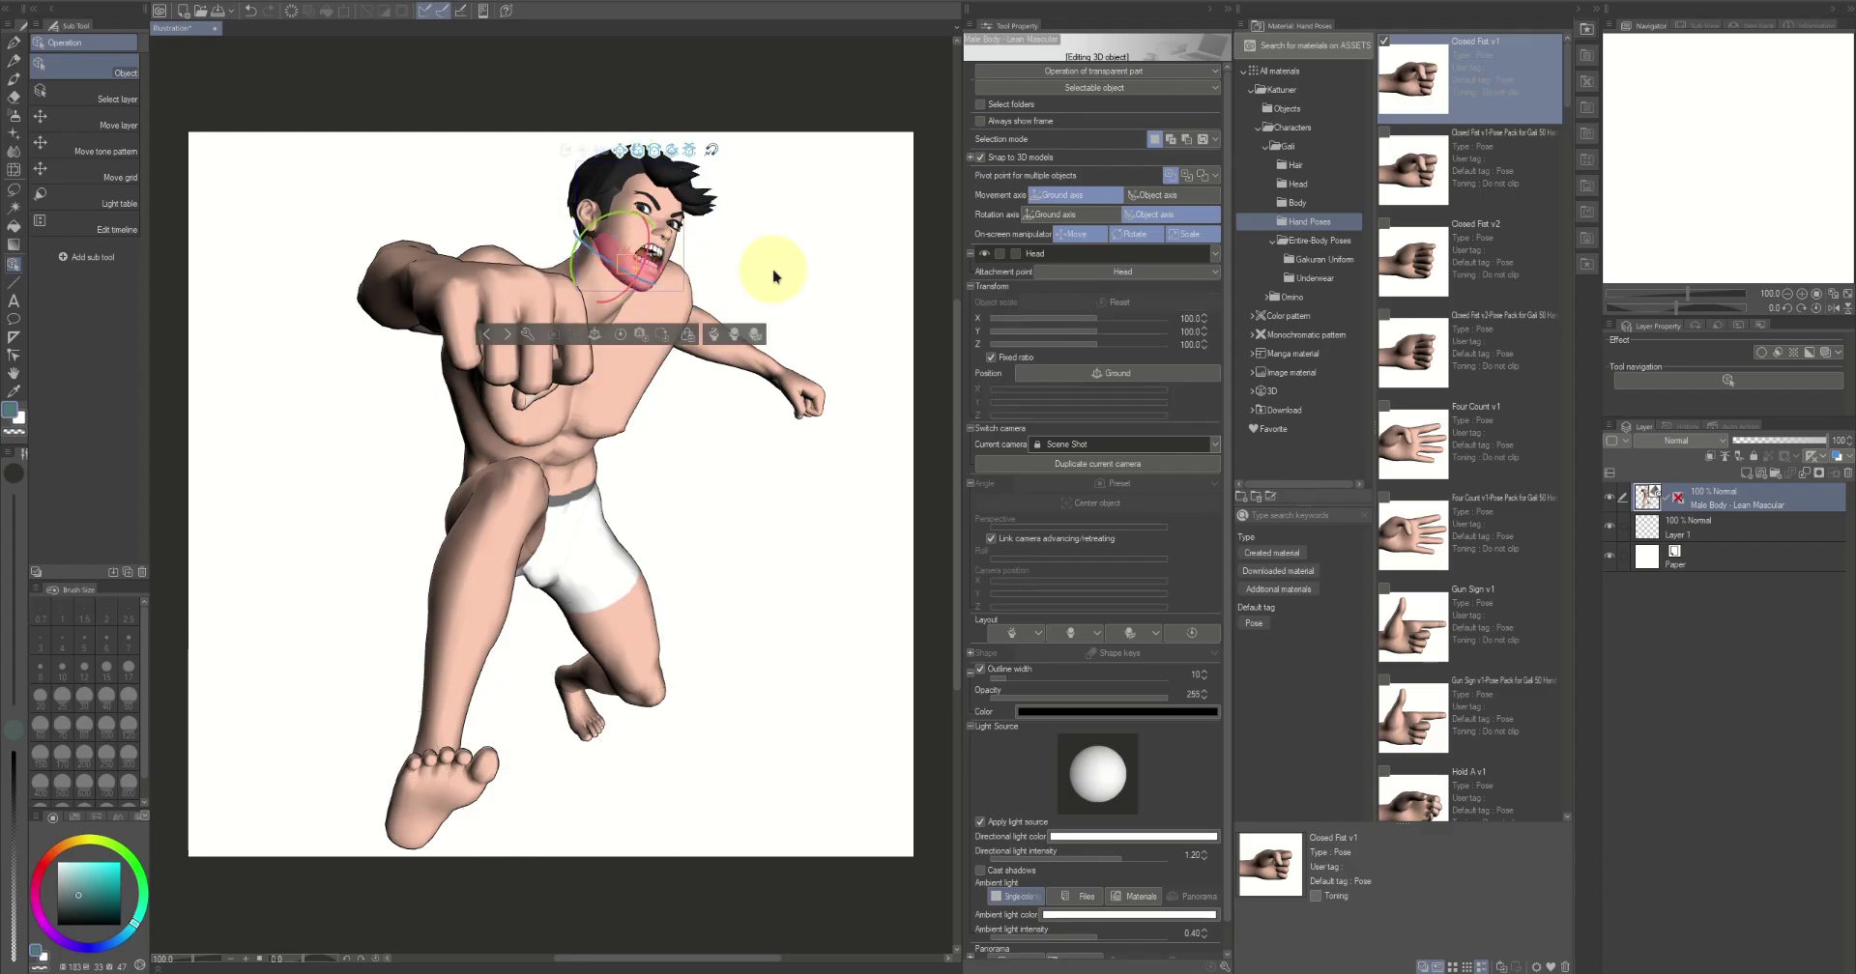
{"action": "left_click", "coordinate": [1713, 529]}
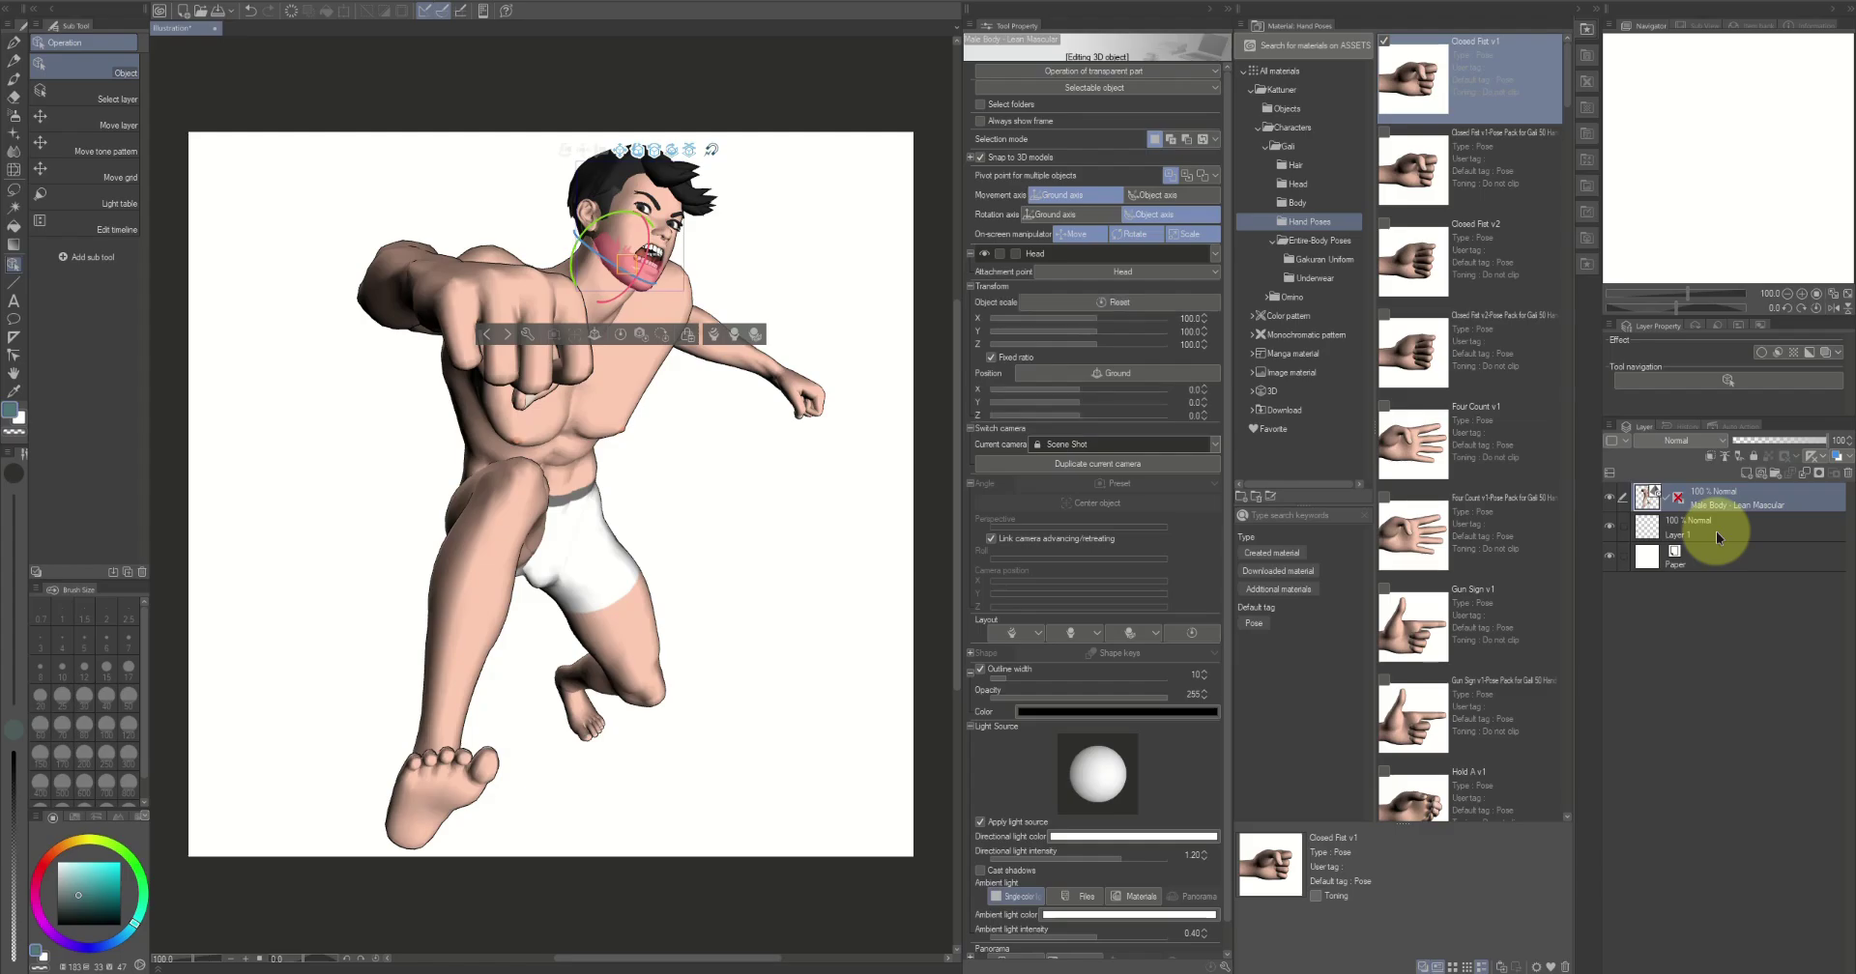